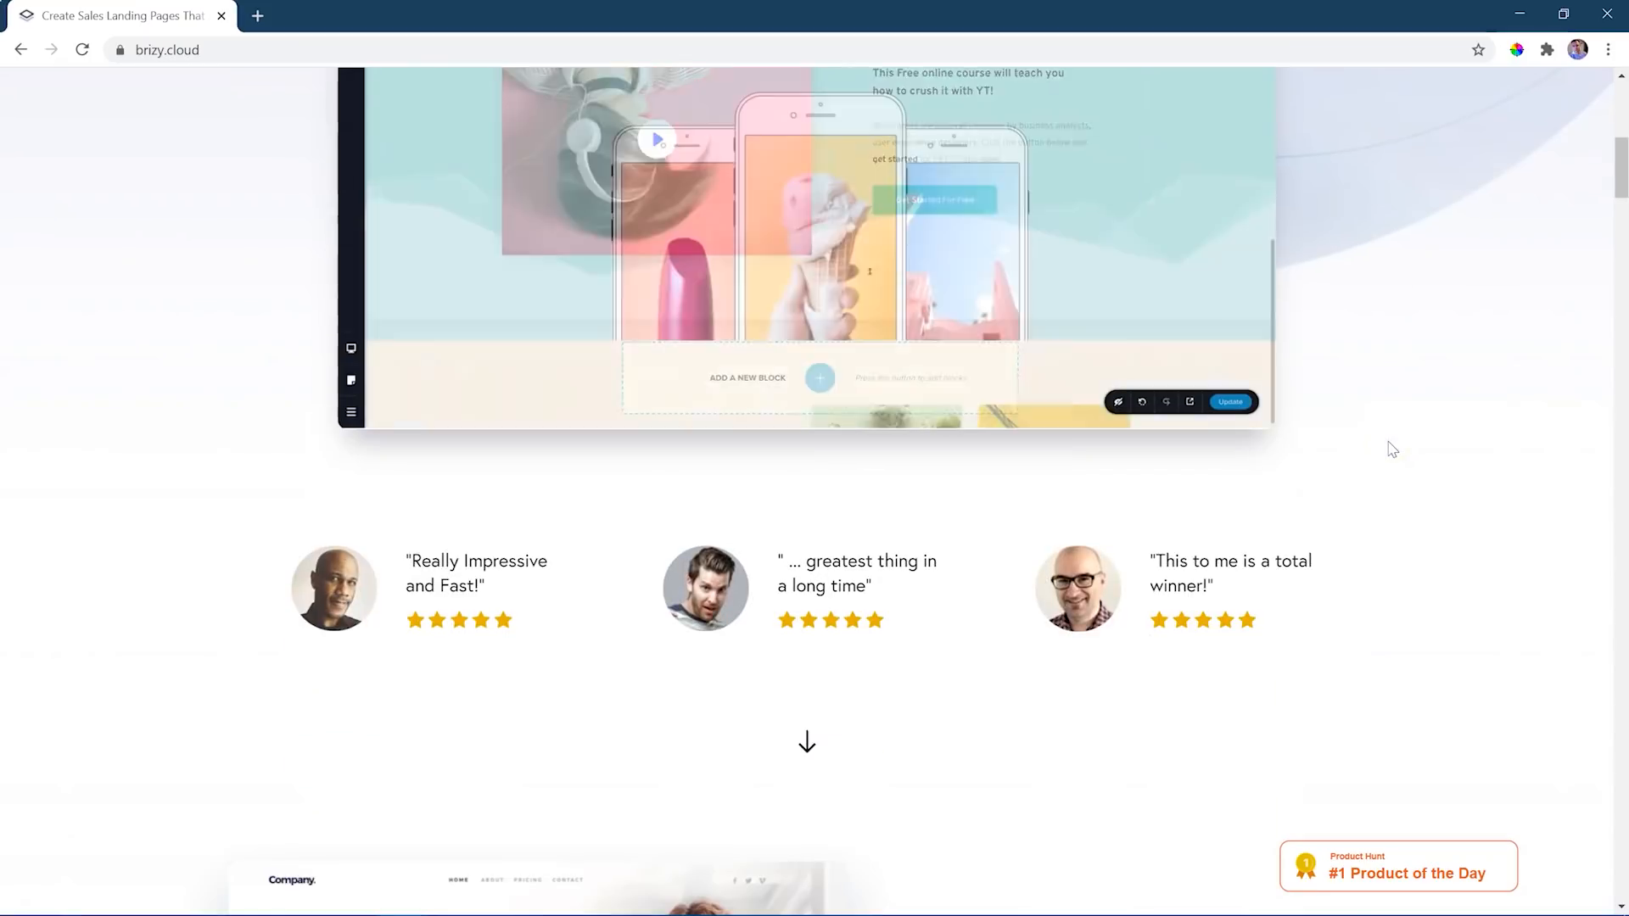
- Look through the Brizy Cloud homepage's sections on the builder, page speed, pre-made layouts, integrations and multi-page websites, and return to its start
scroll(1394, 452, "down", 3)
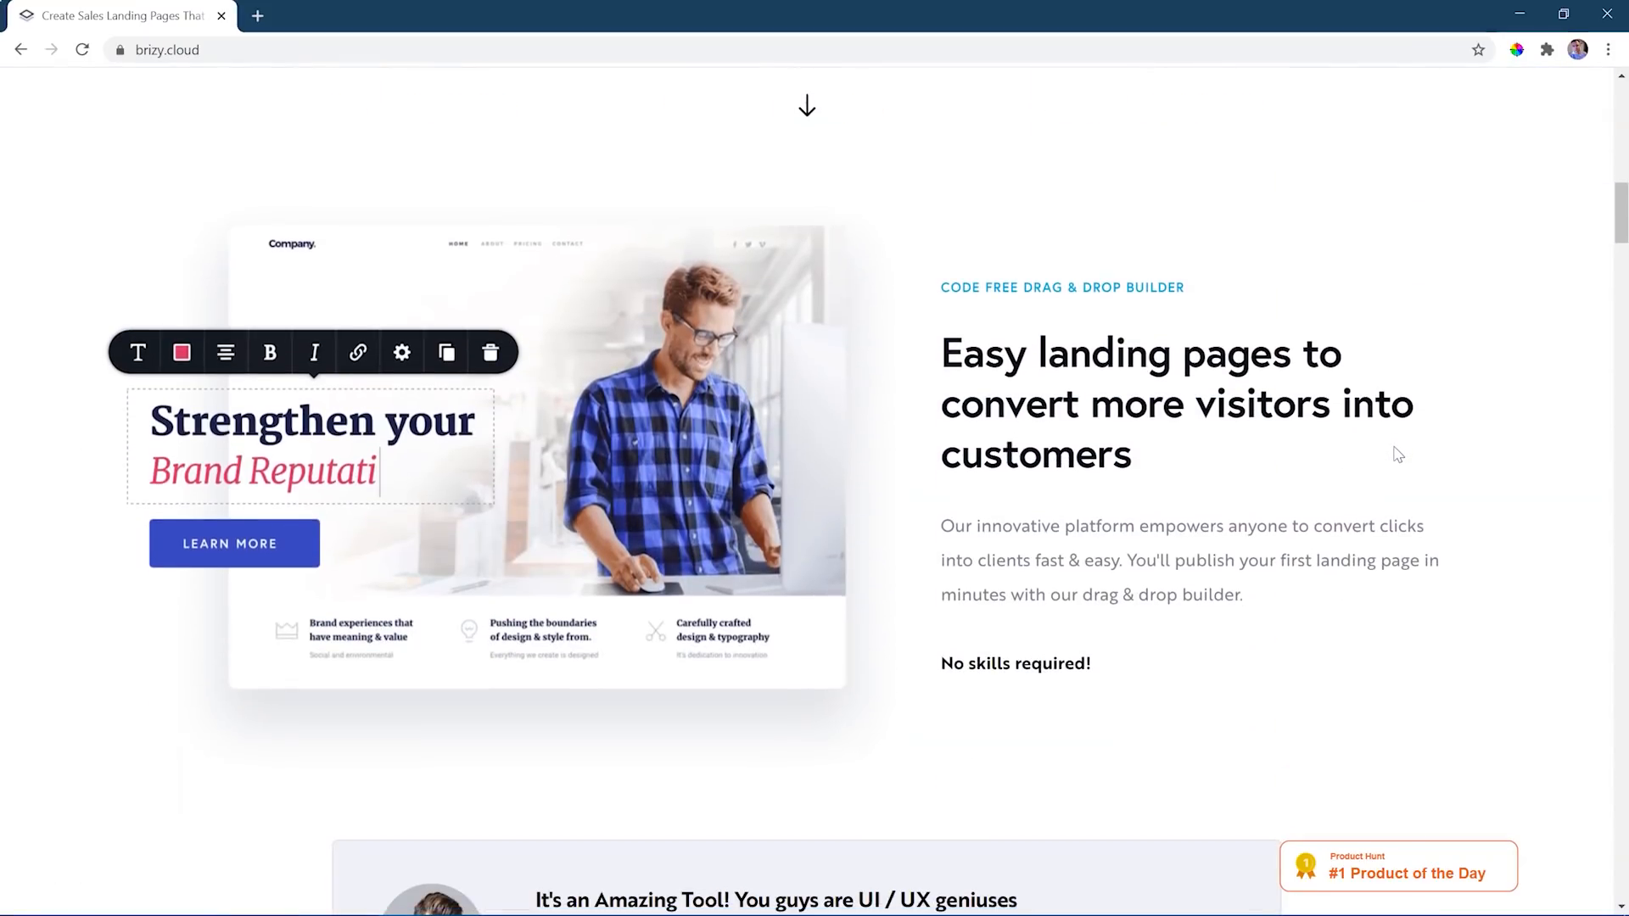
scroll(1398, 454, "down", 7)
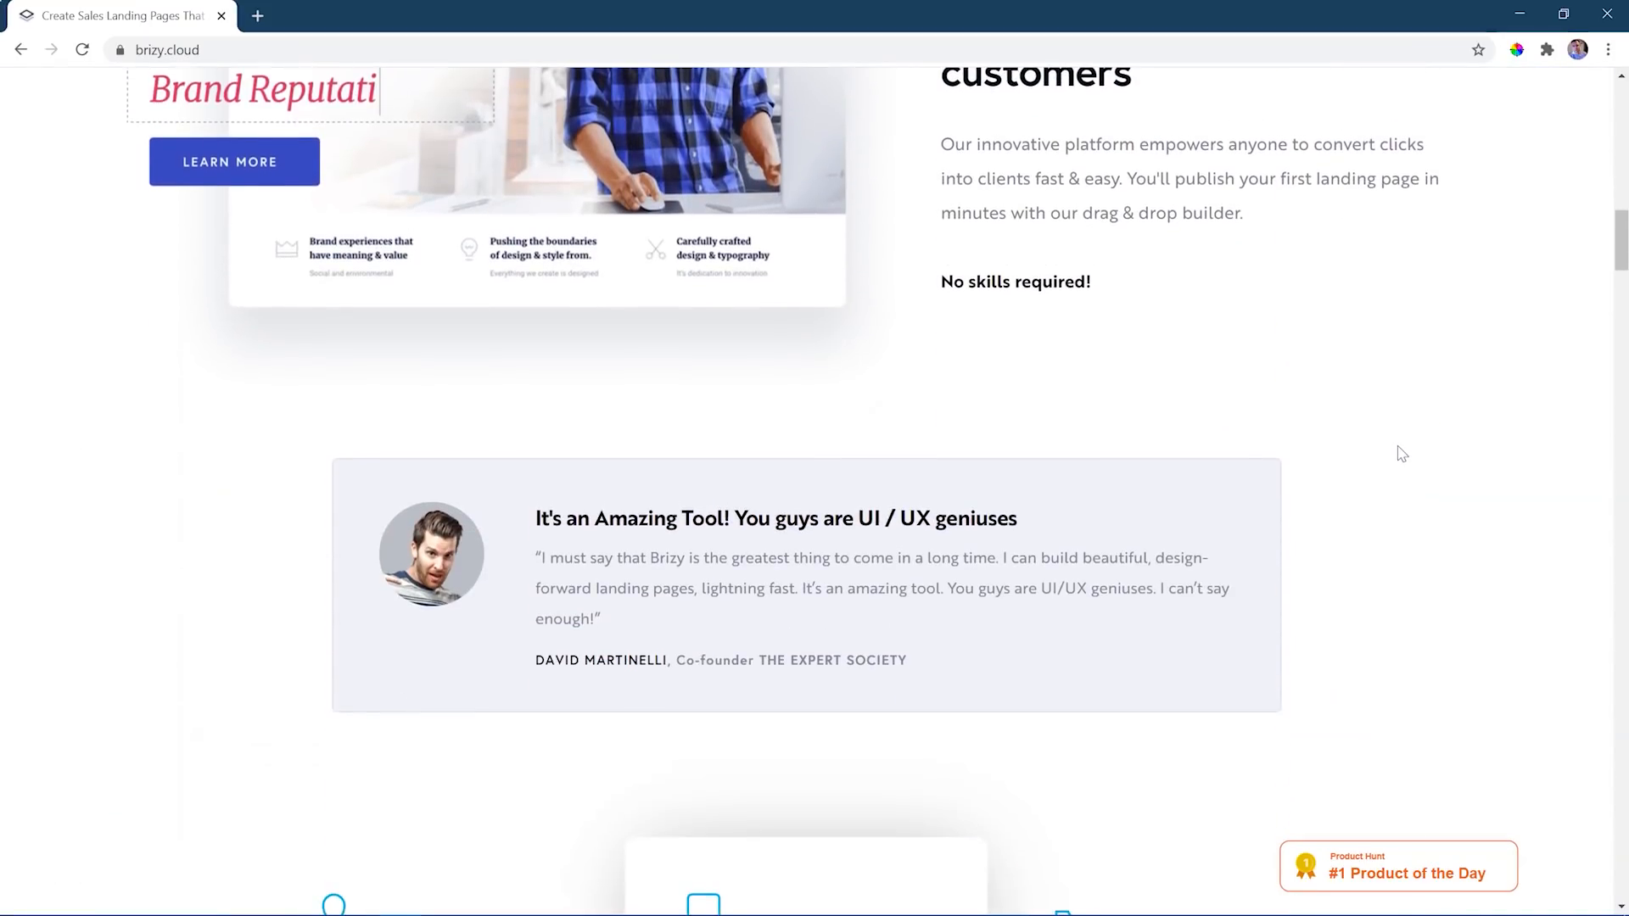
scroll(1402, 452, "down", 9)
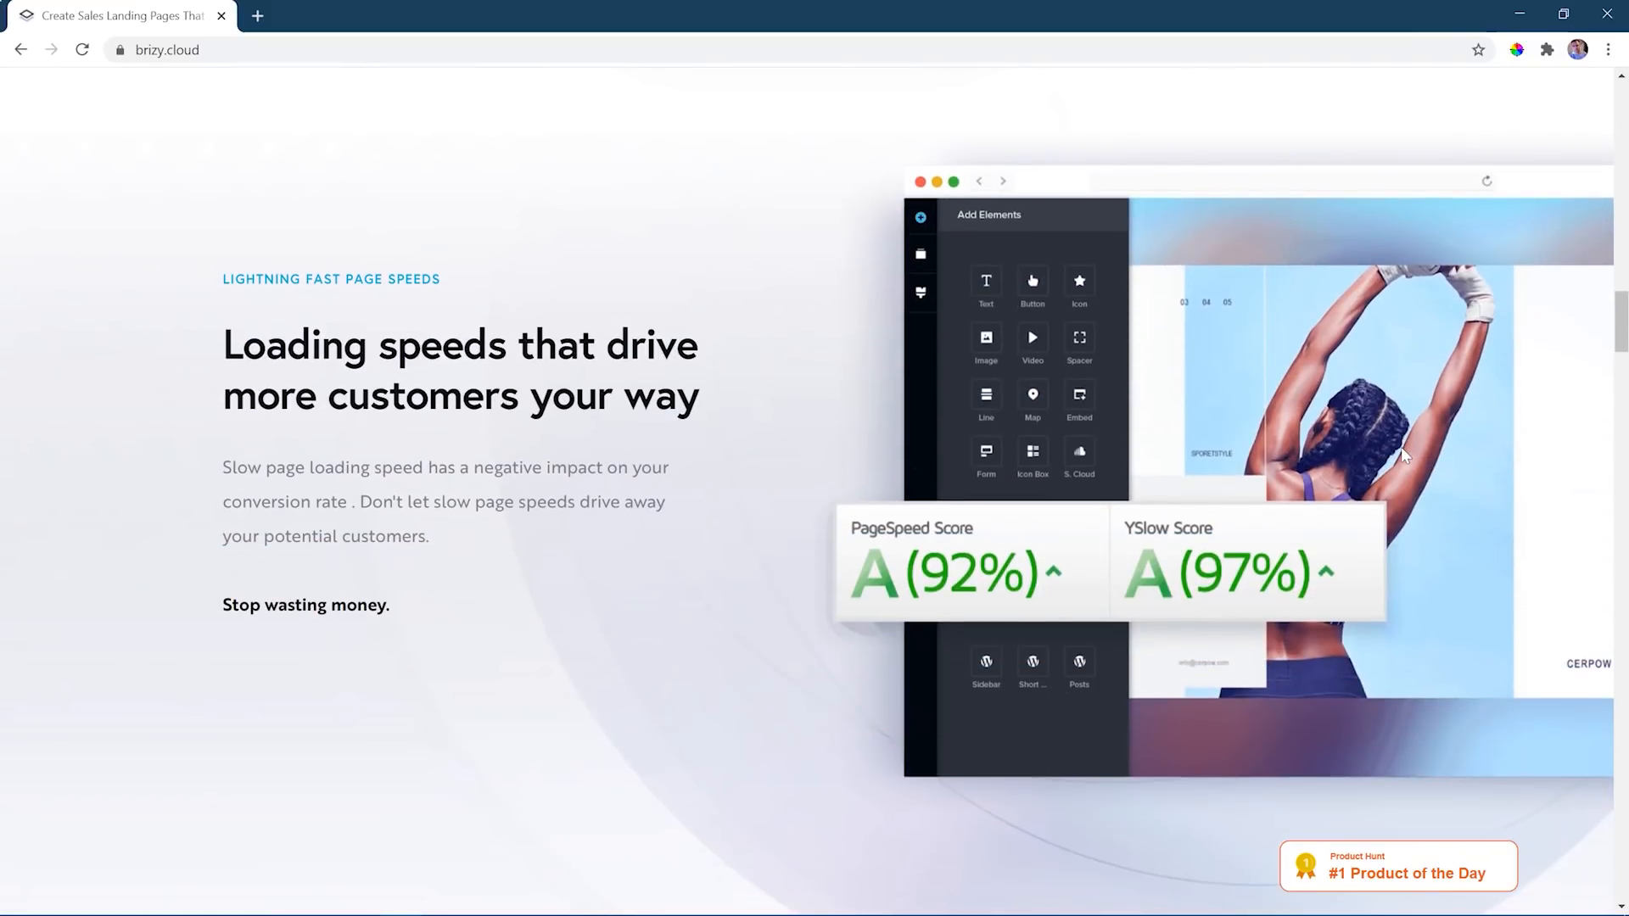
scroll(1402, 455, "down", 2)
scroll(1401, 455, "down", 6)
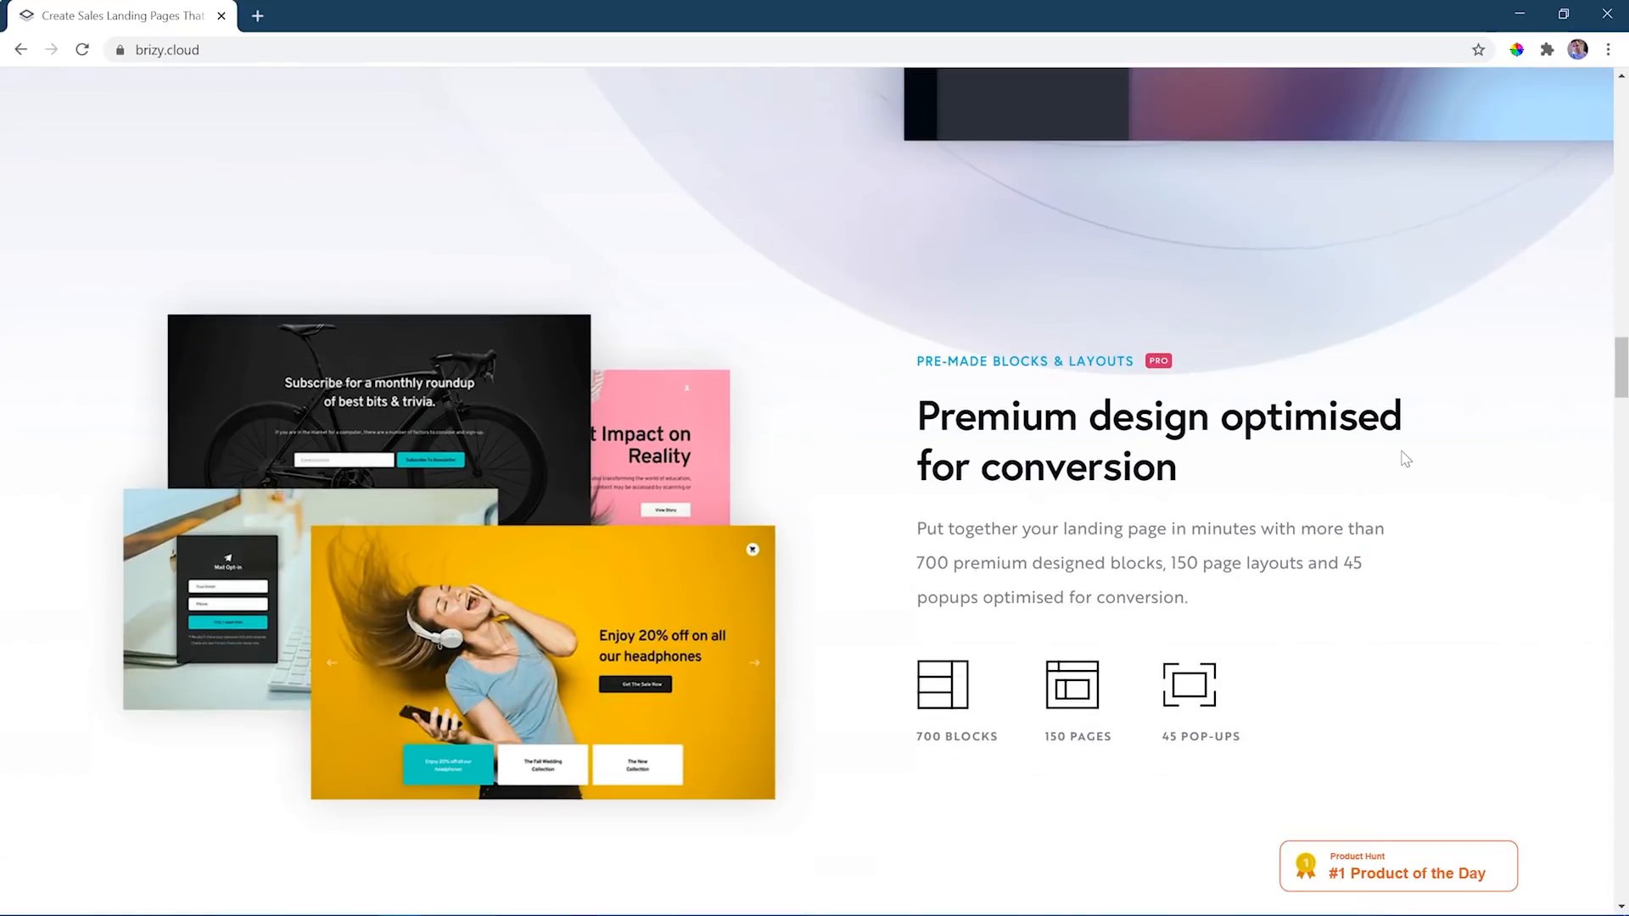
scroll(1406, 459, "down", 2)
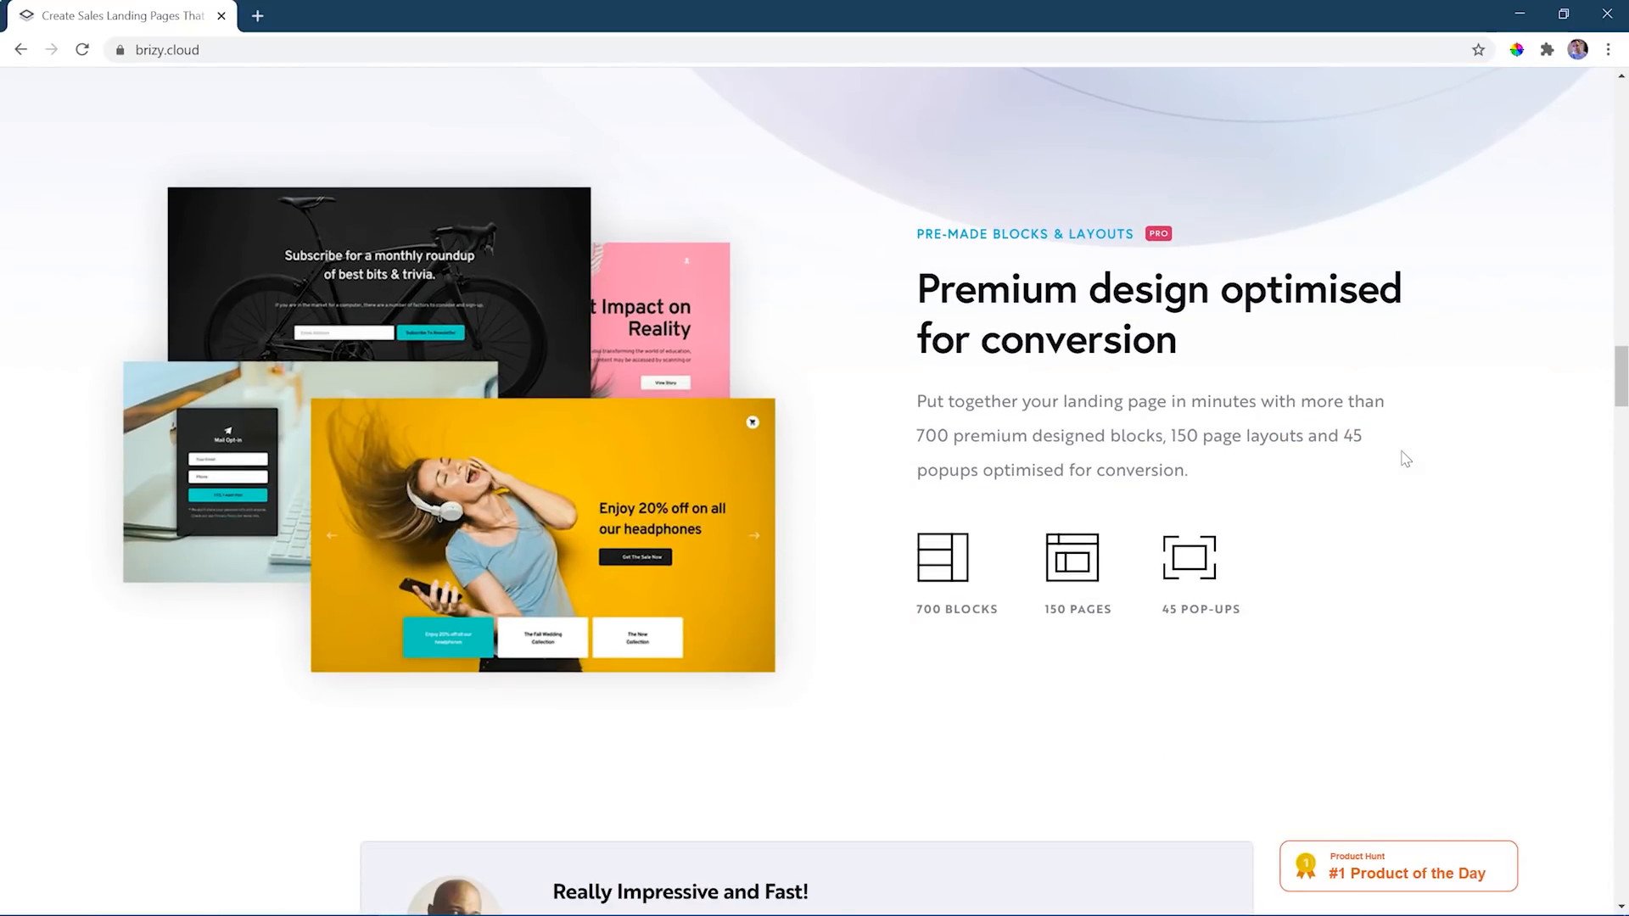
scroll(1406, 459, "down", 6)
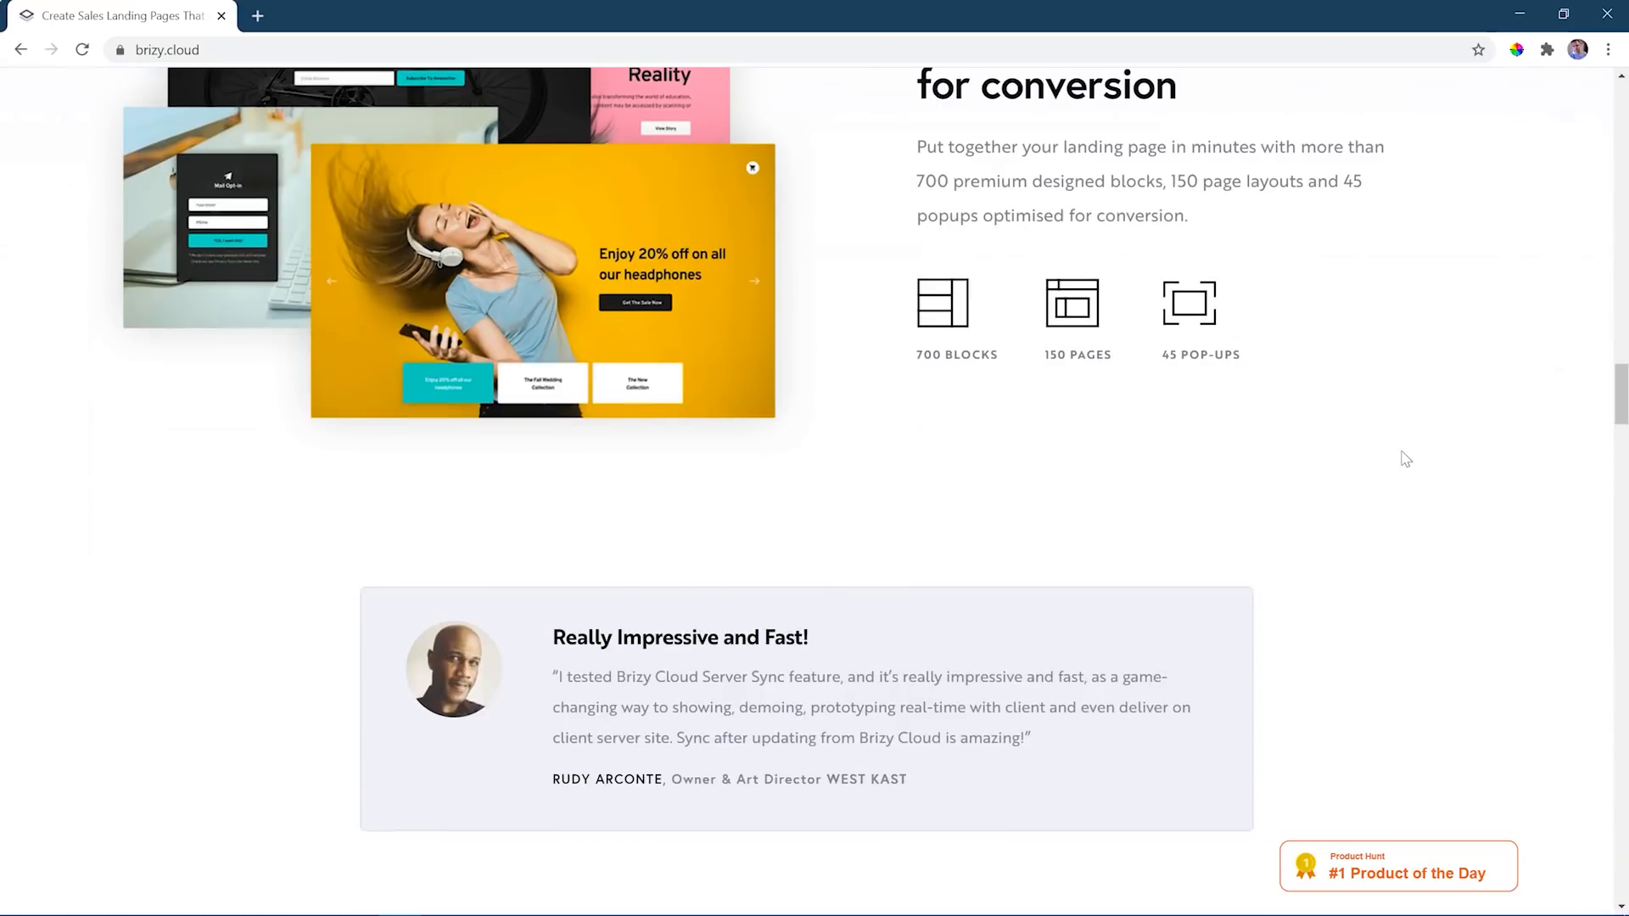
scroll(1406, 459, "down", 9)
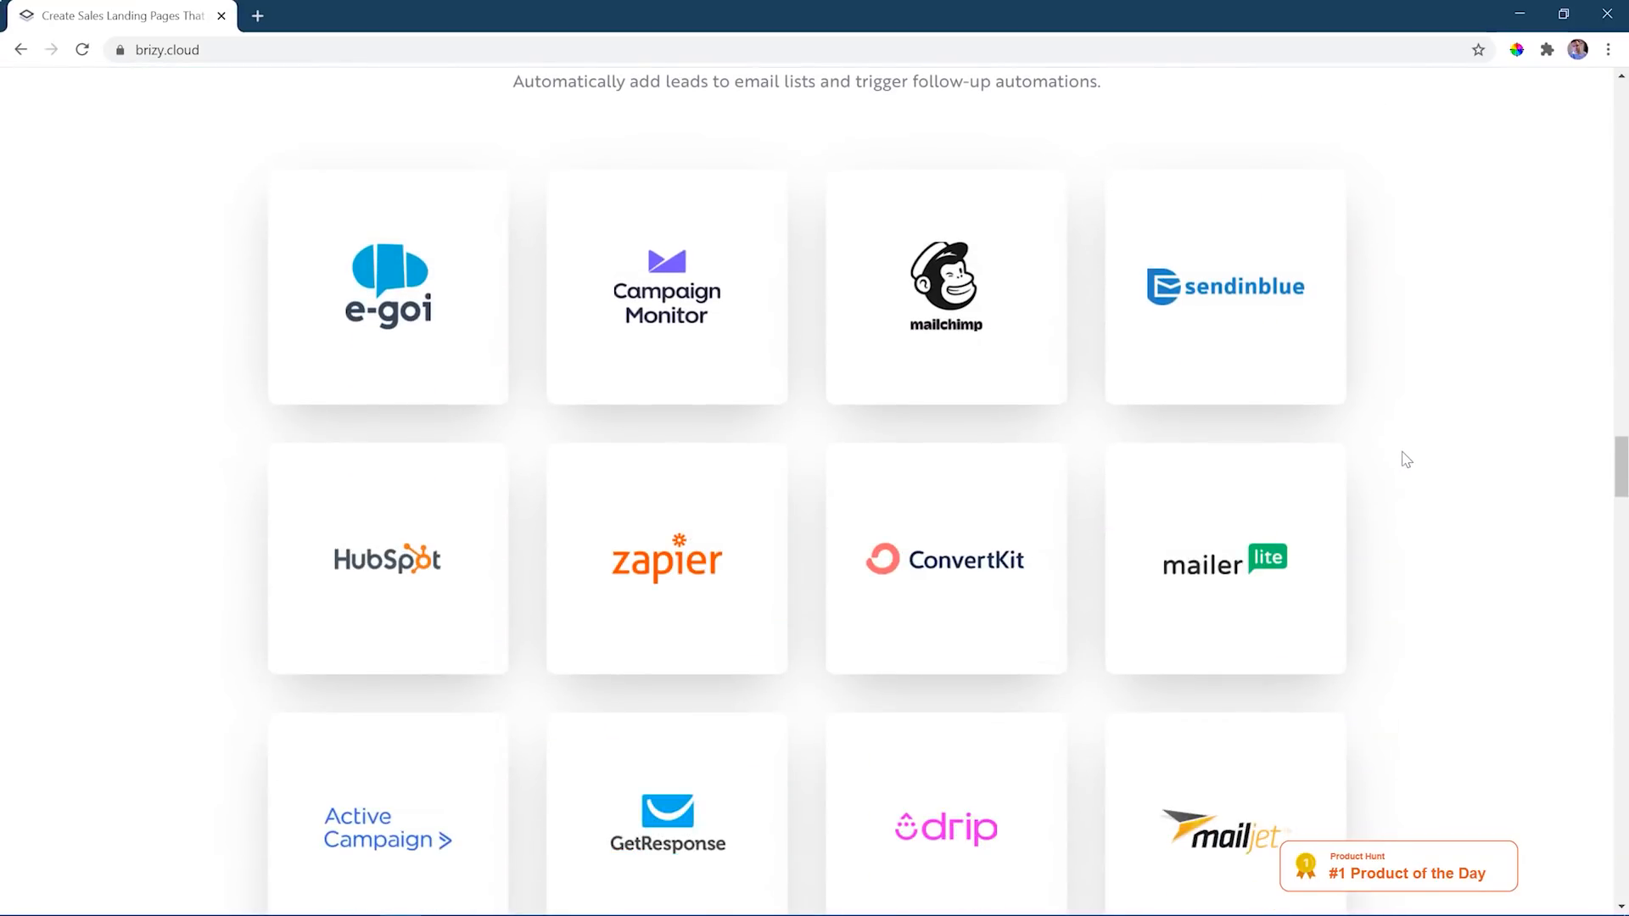
scroll(1406, 459, "down", 10)
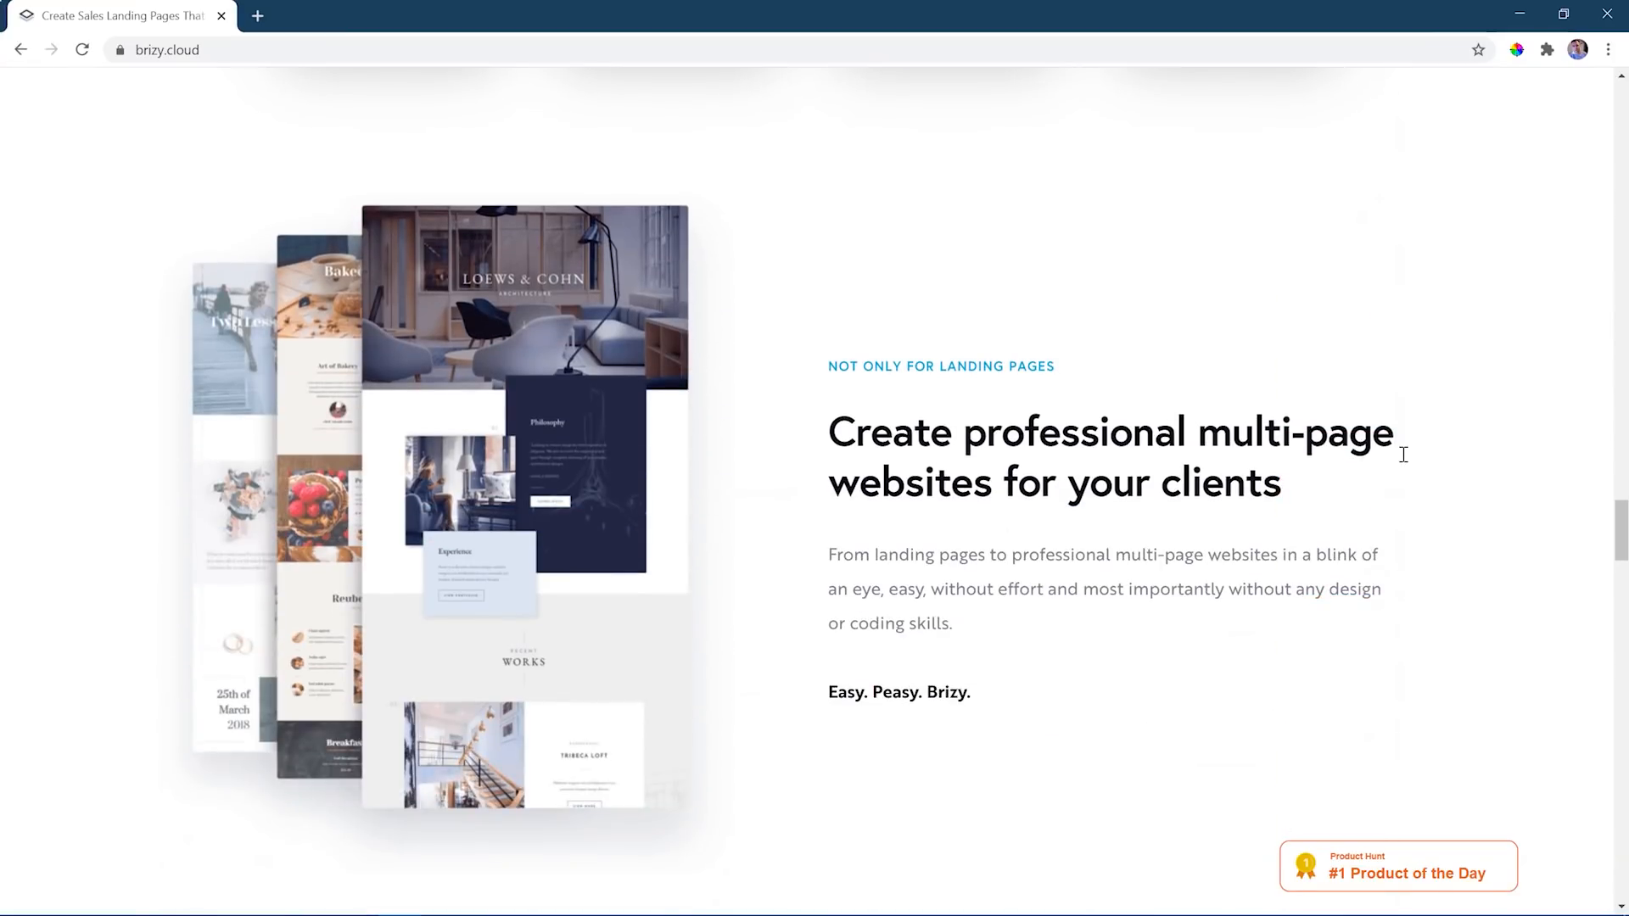
scroll(1403, 455, "down", 3)
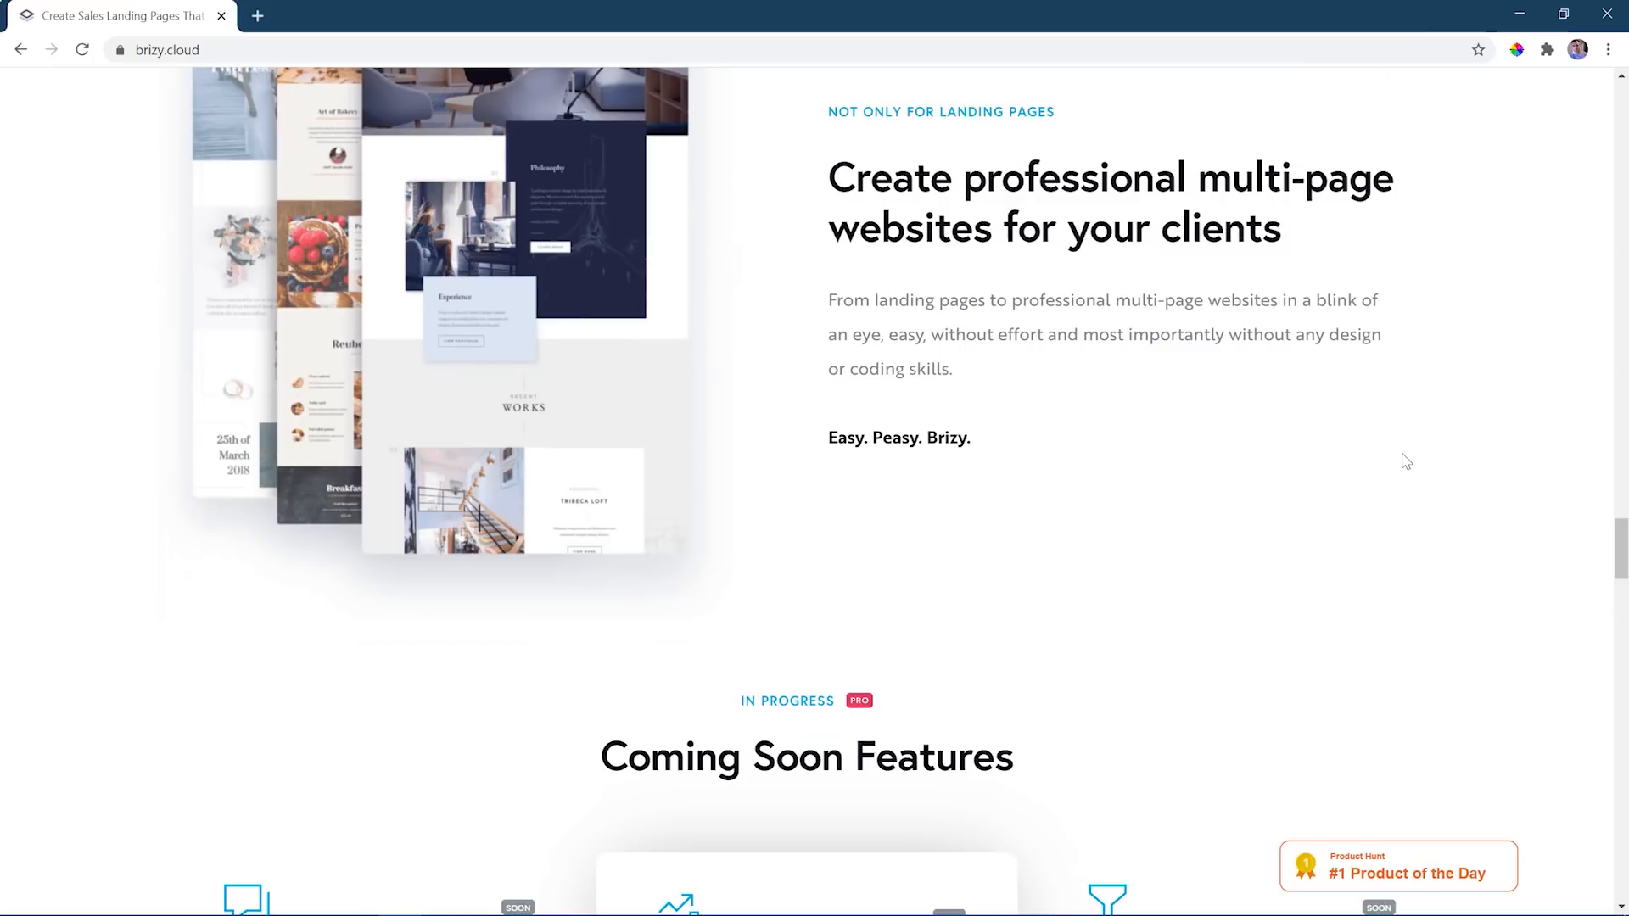
left_click_drag(1614, 547, 1623, 115)
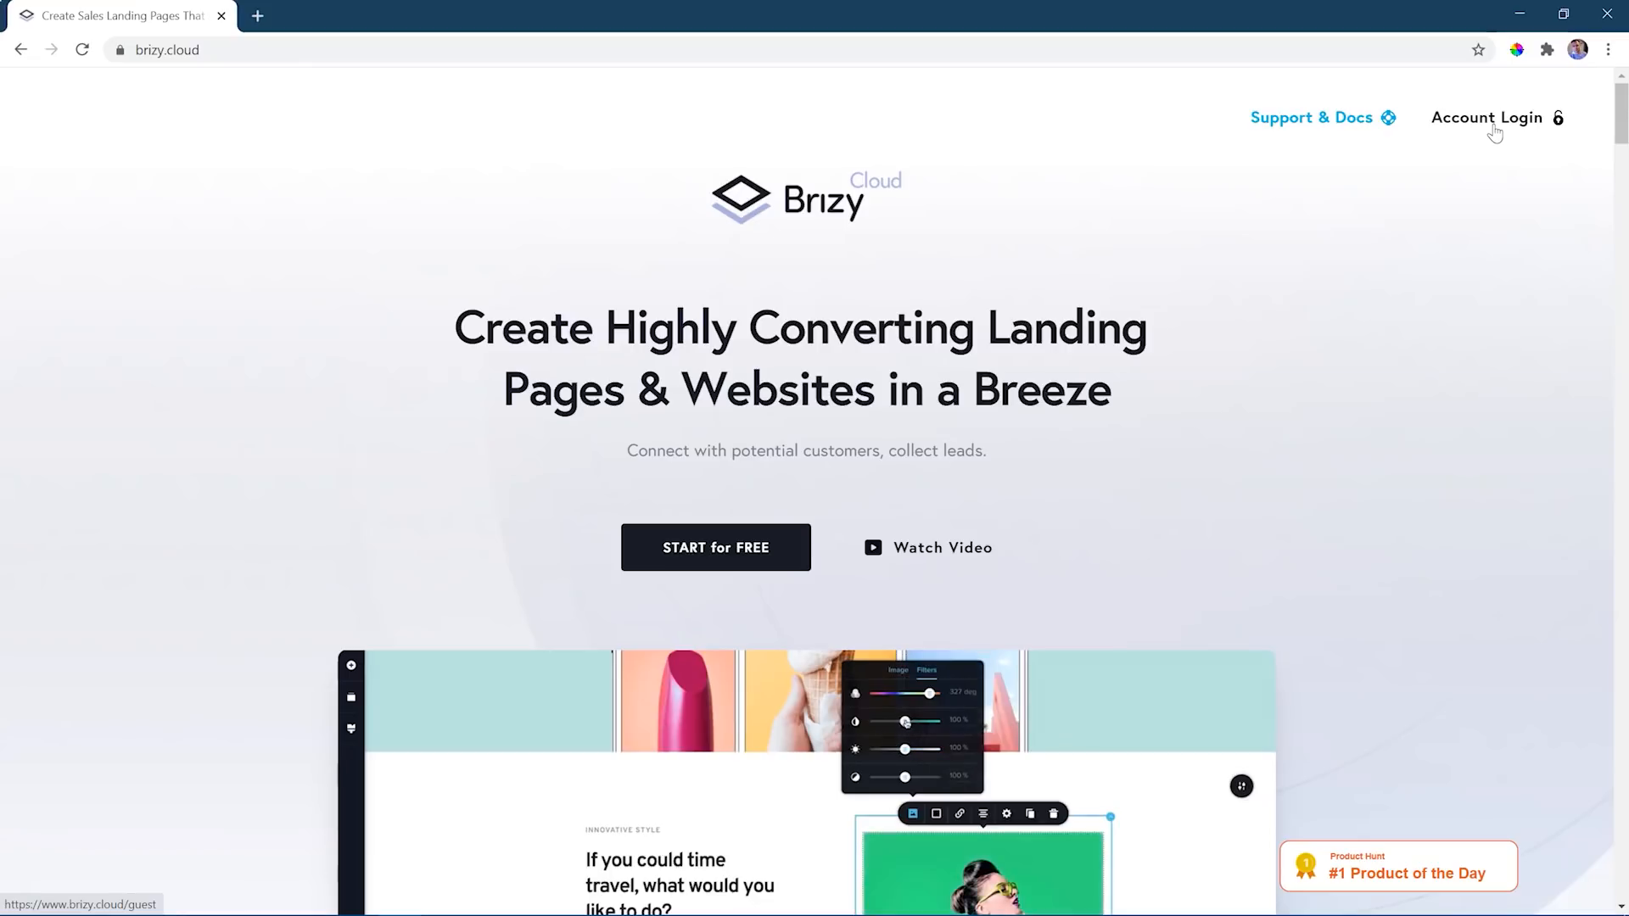
- Log in to the Brizy Cloud account and create a new Website & Landing Page project
left_click(1492, 125)
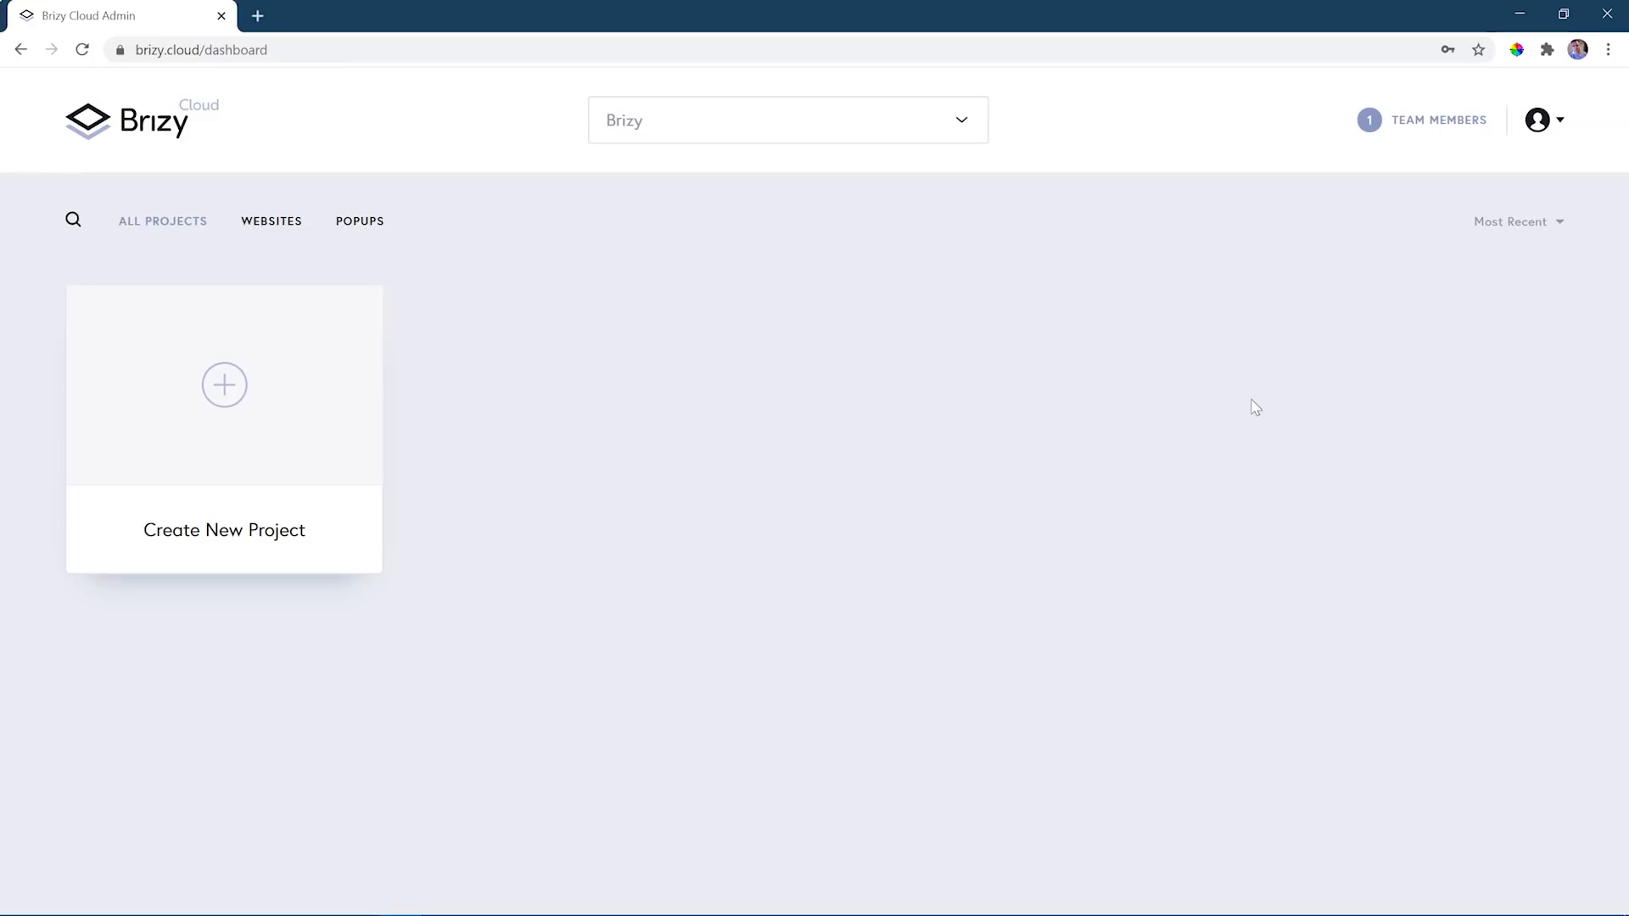
left_click(1156, 370)
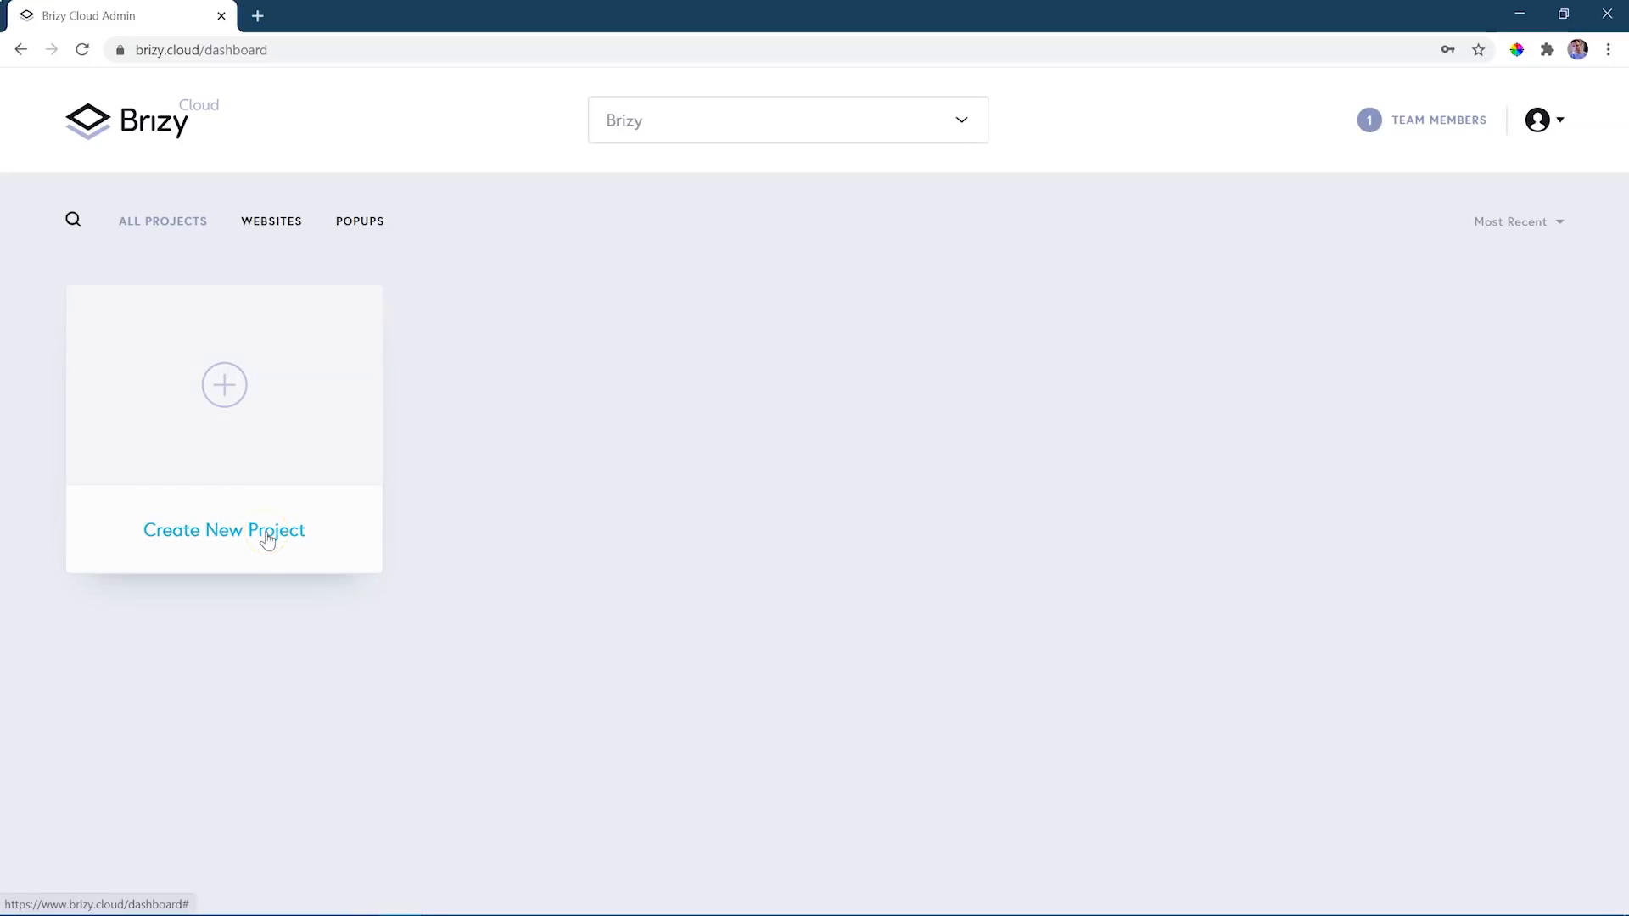
left_click(221, 387)
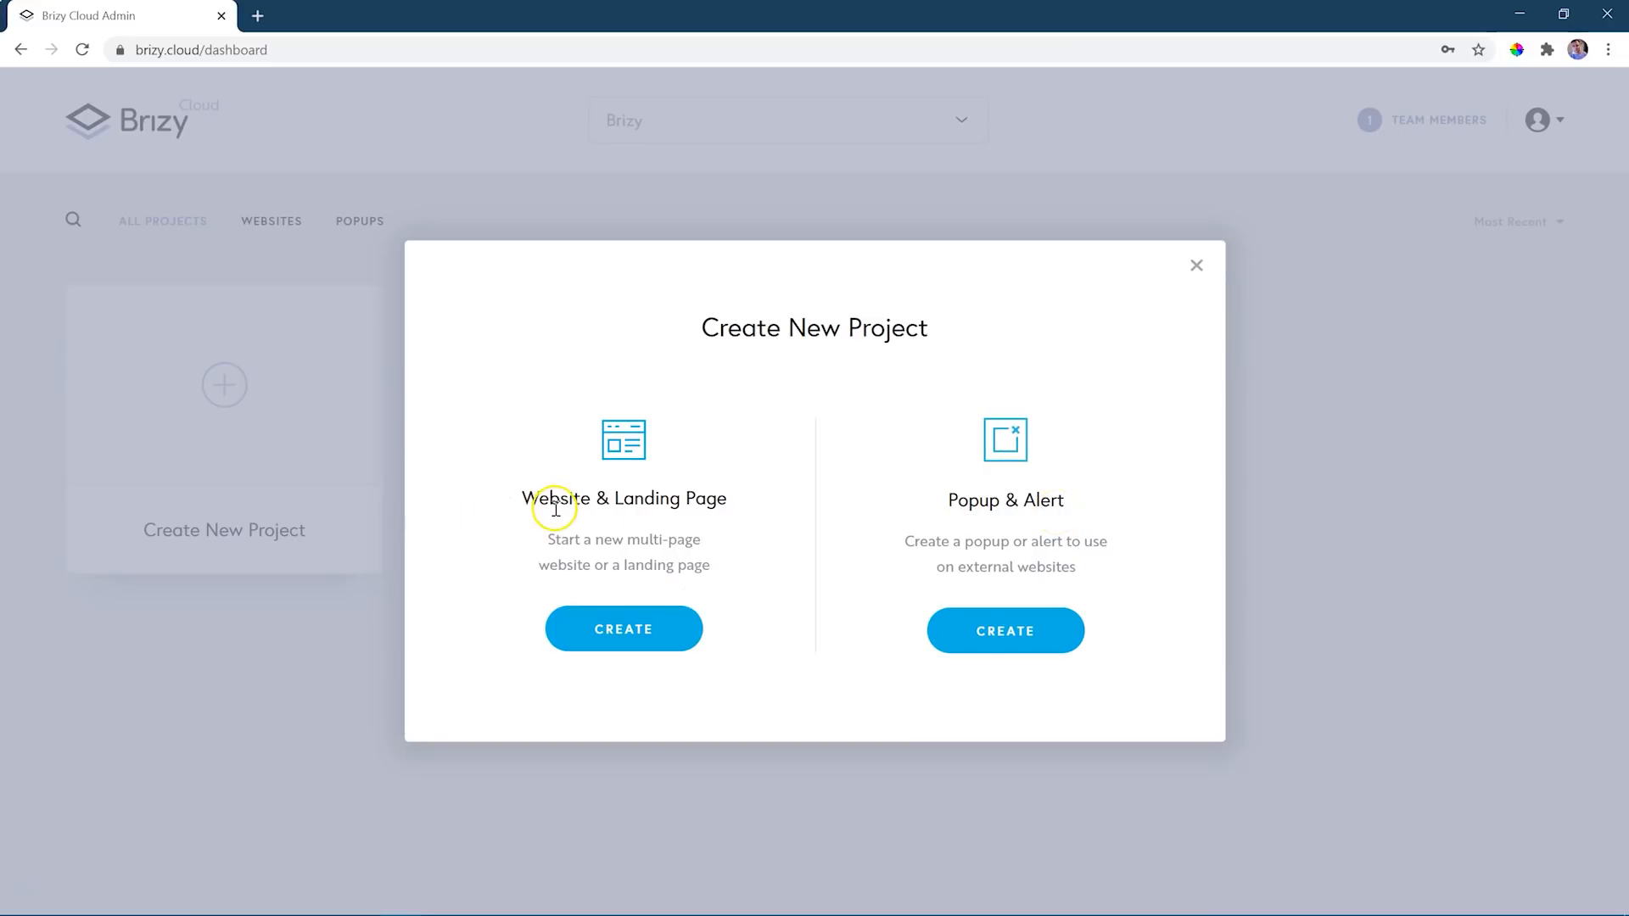
left_click(622, 635)
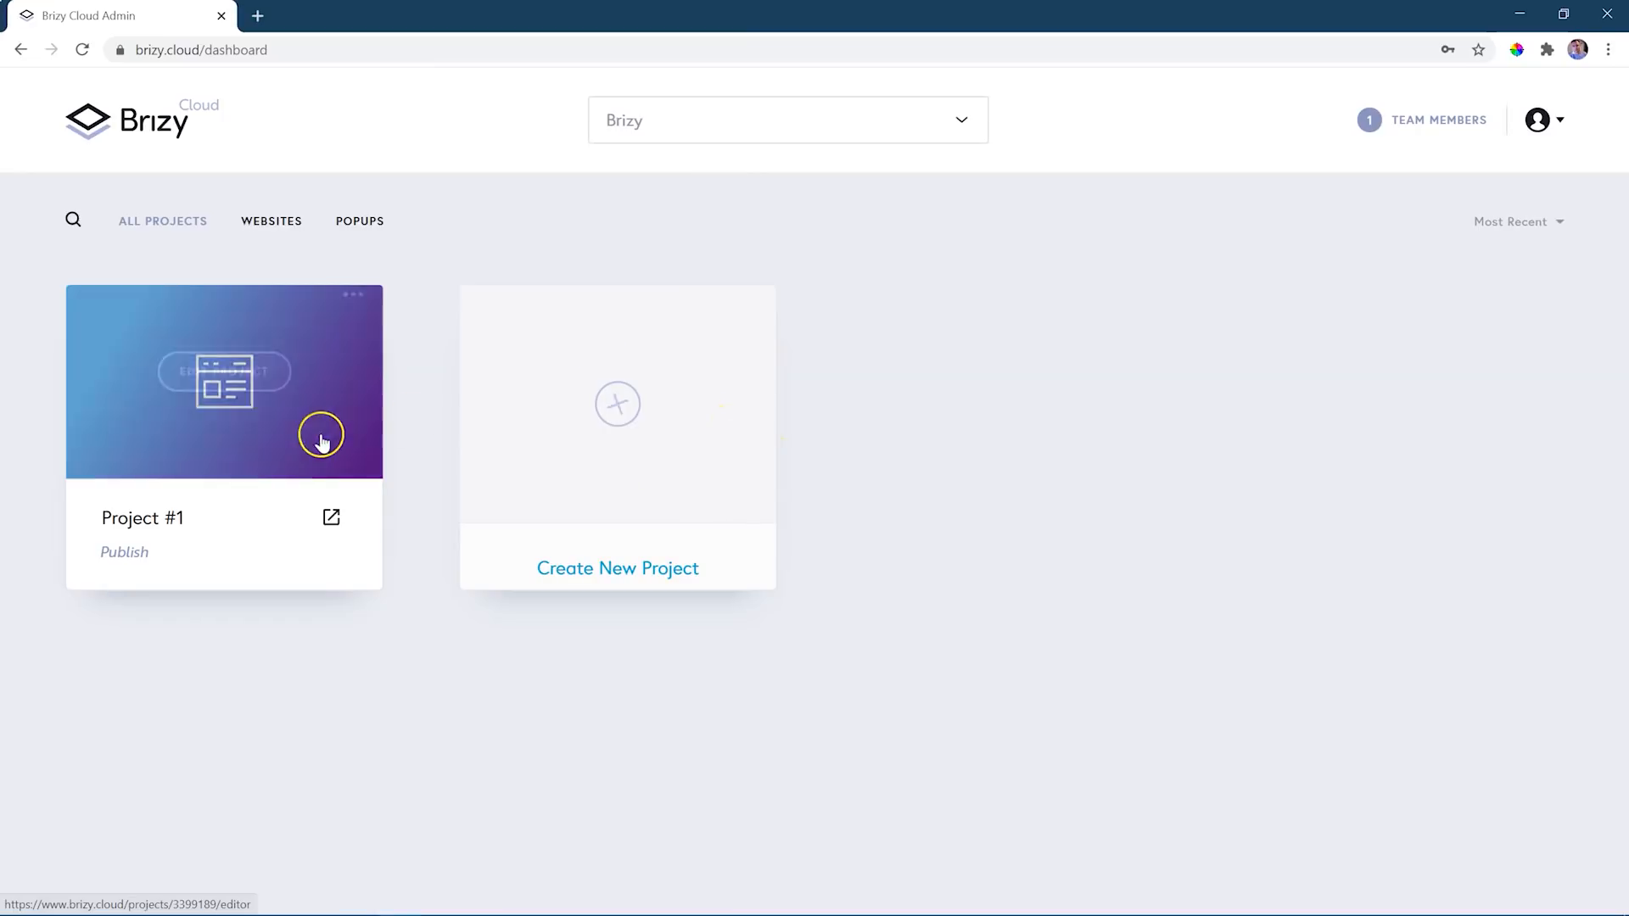
- Rename the new project "My First Project" and open it for editing
left_click_drag(222, 523, 88, 521)
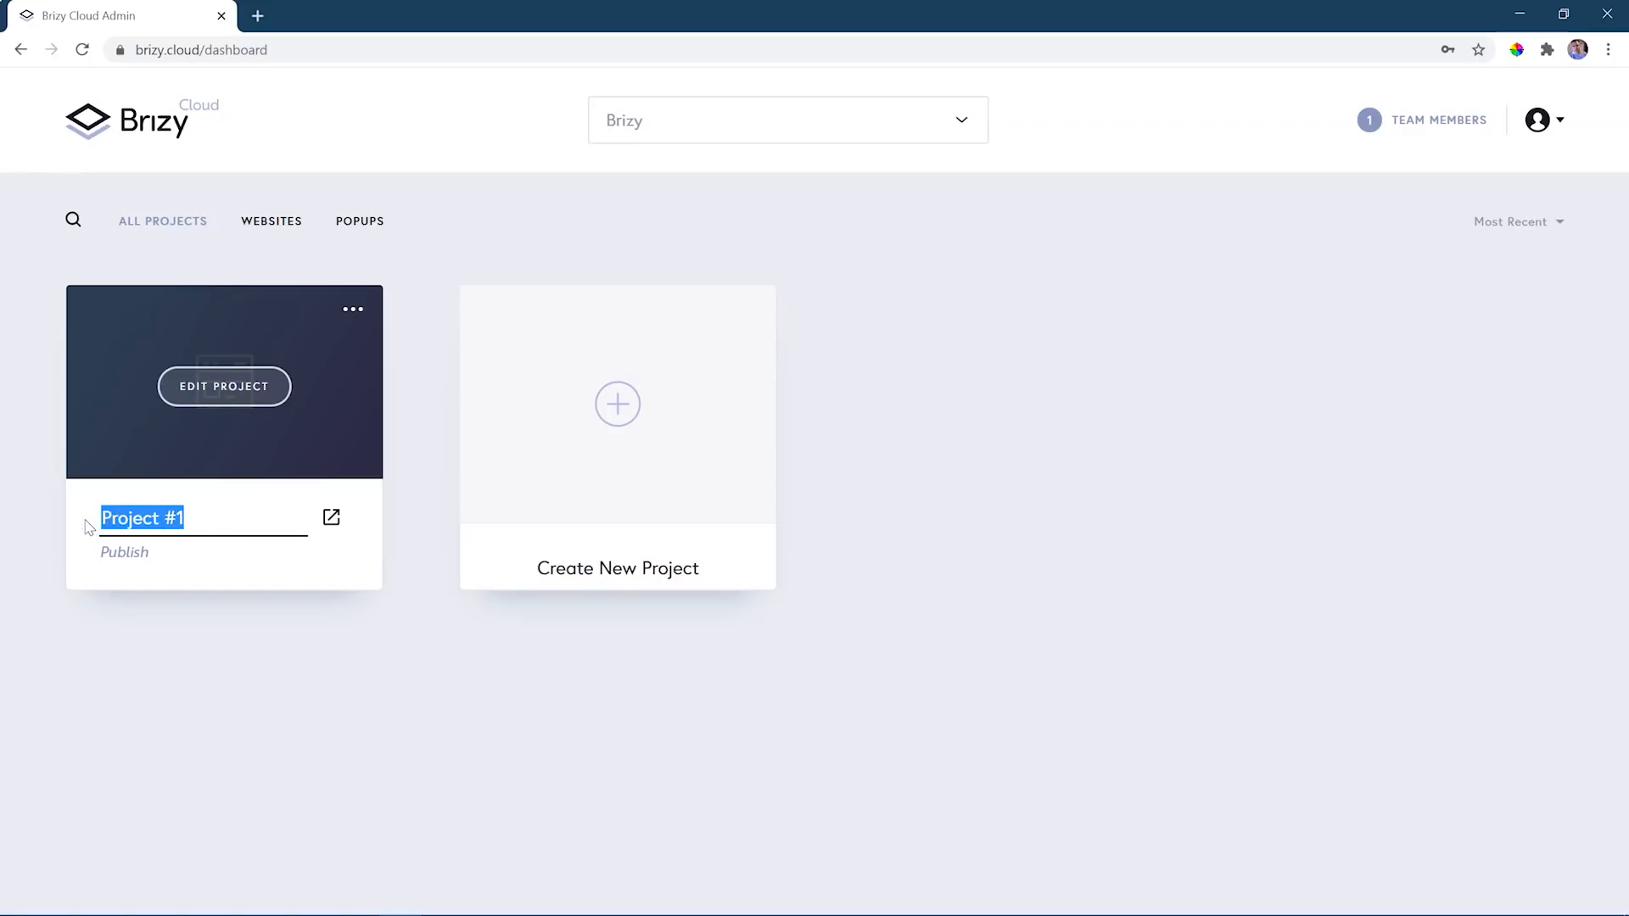
type("My First Project")
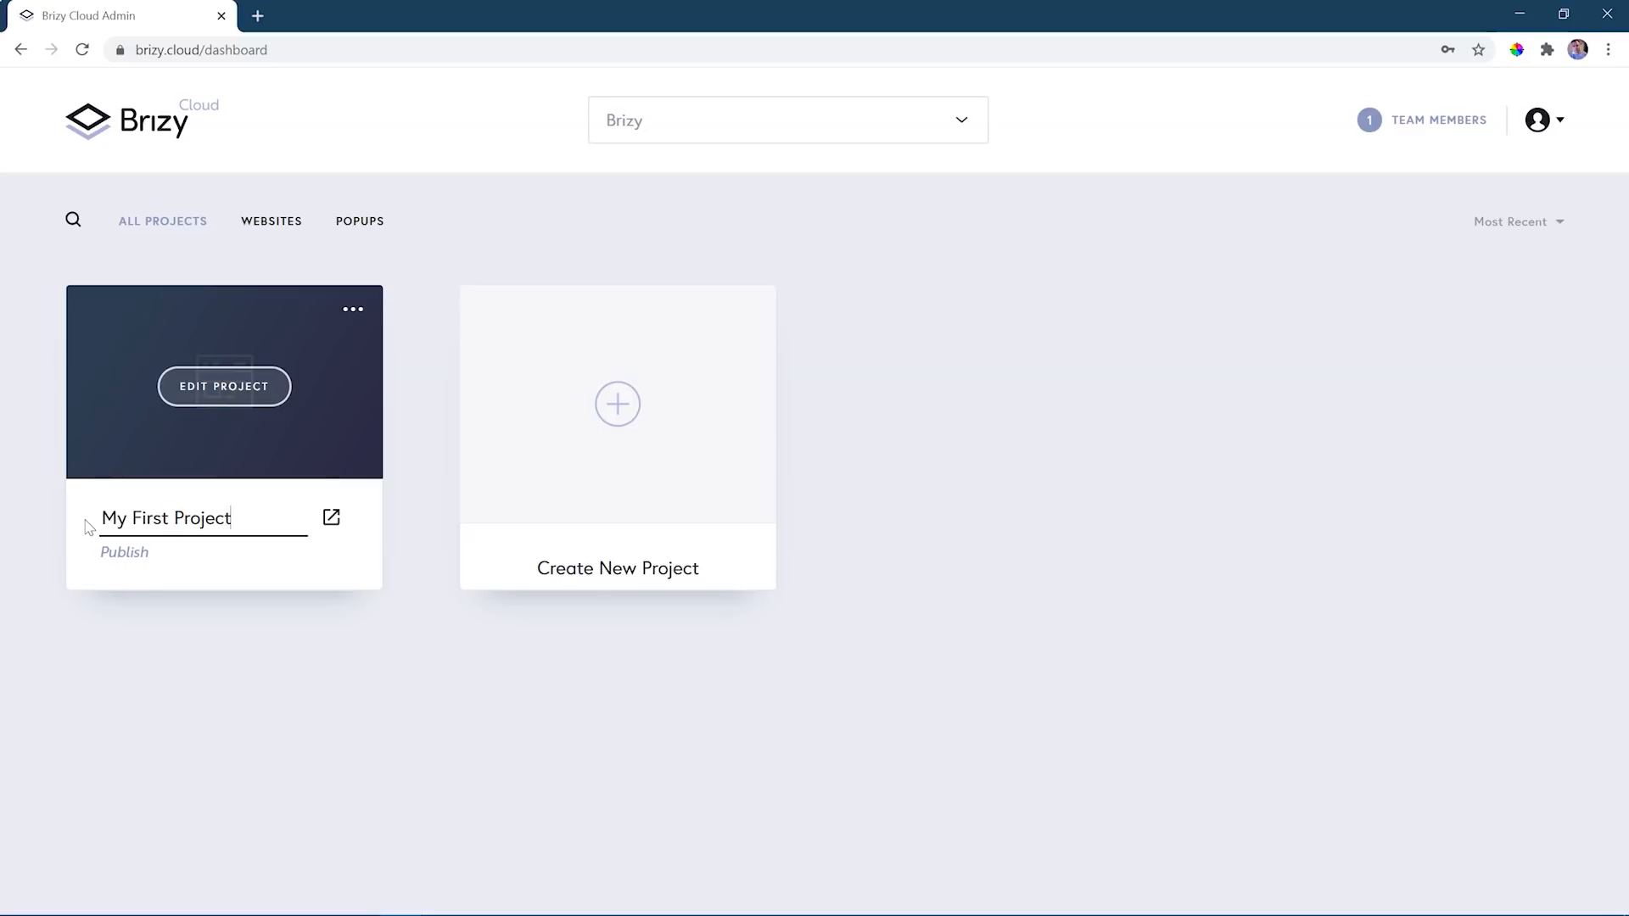
left_click(218, 402)
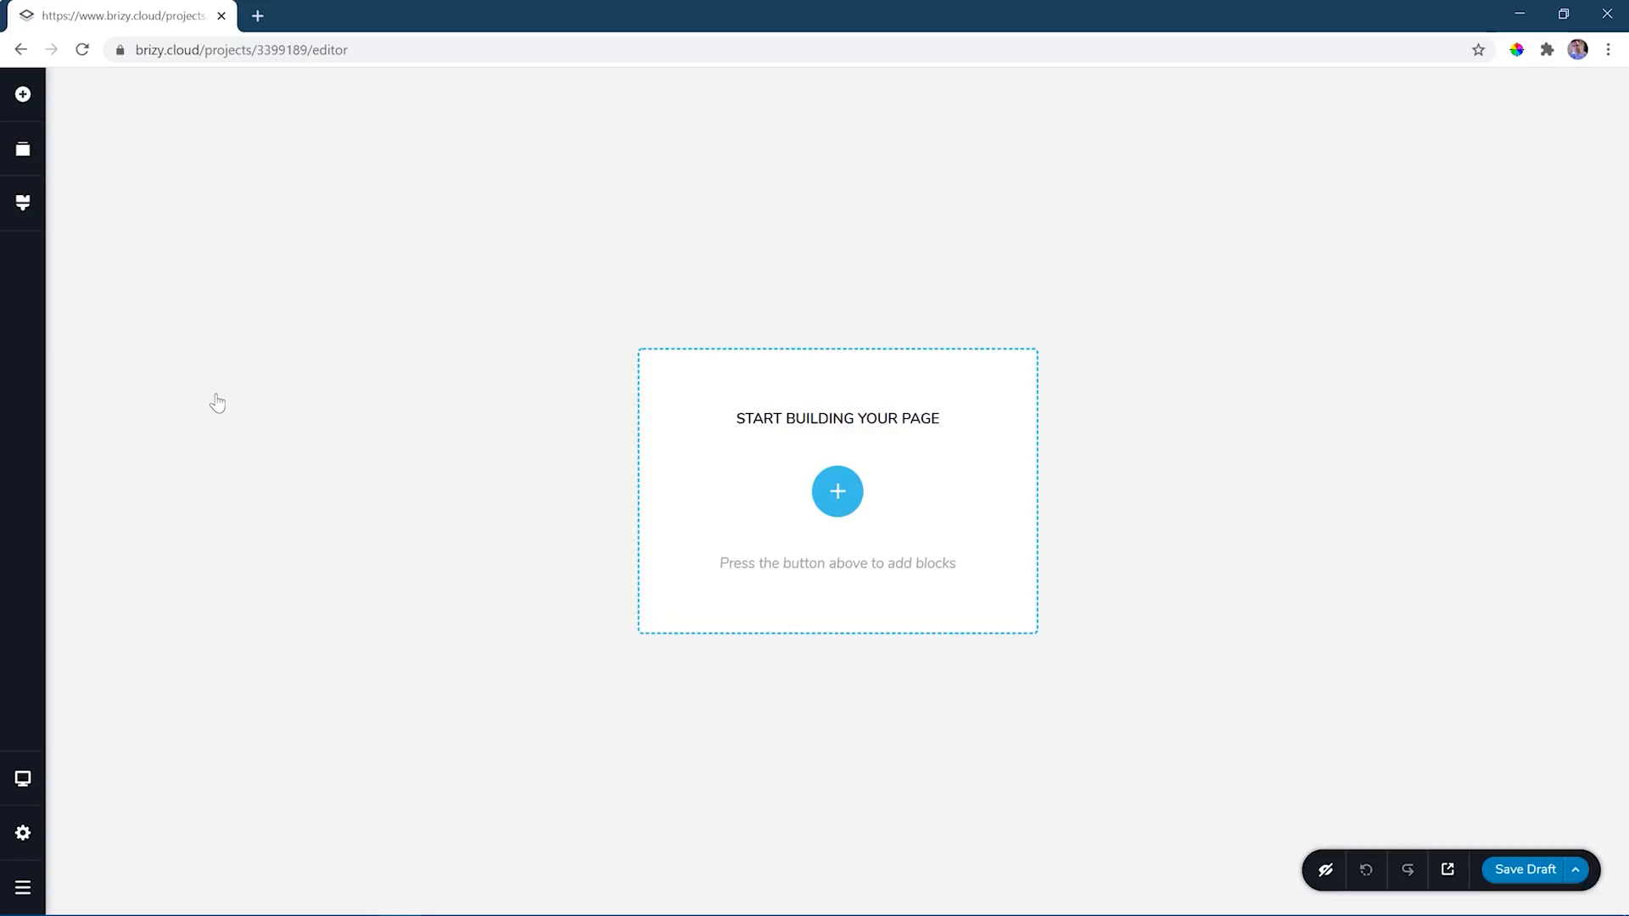
- Browse the pre-made layouts for the empty page, filter them to the Food category and open the Molino set
left_click(837, 492)
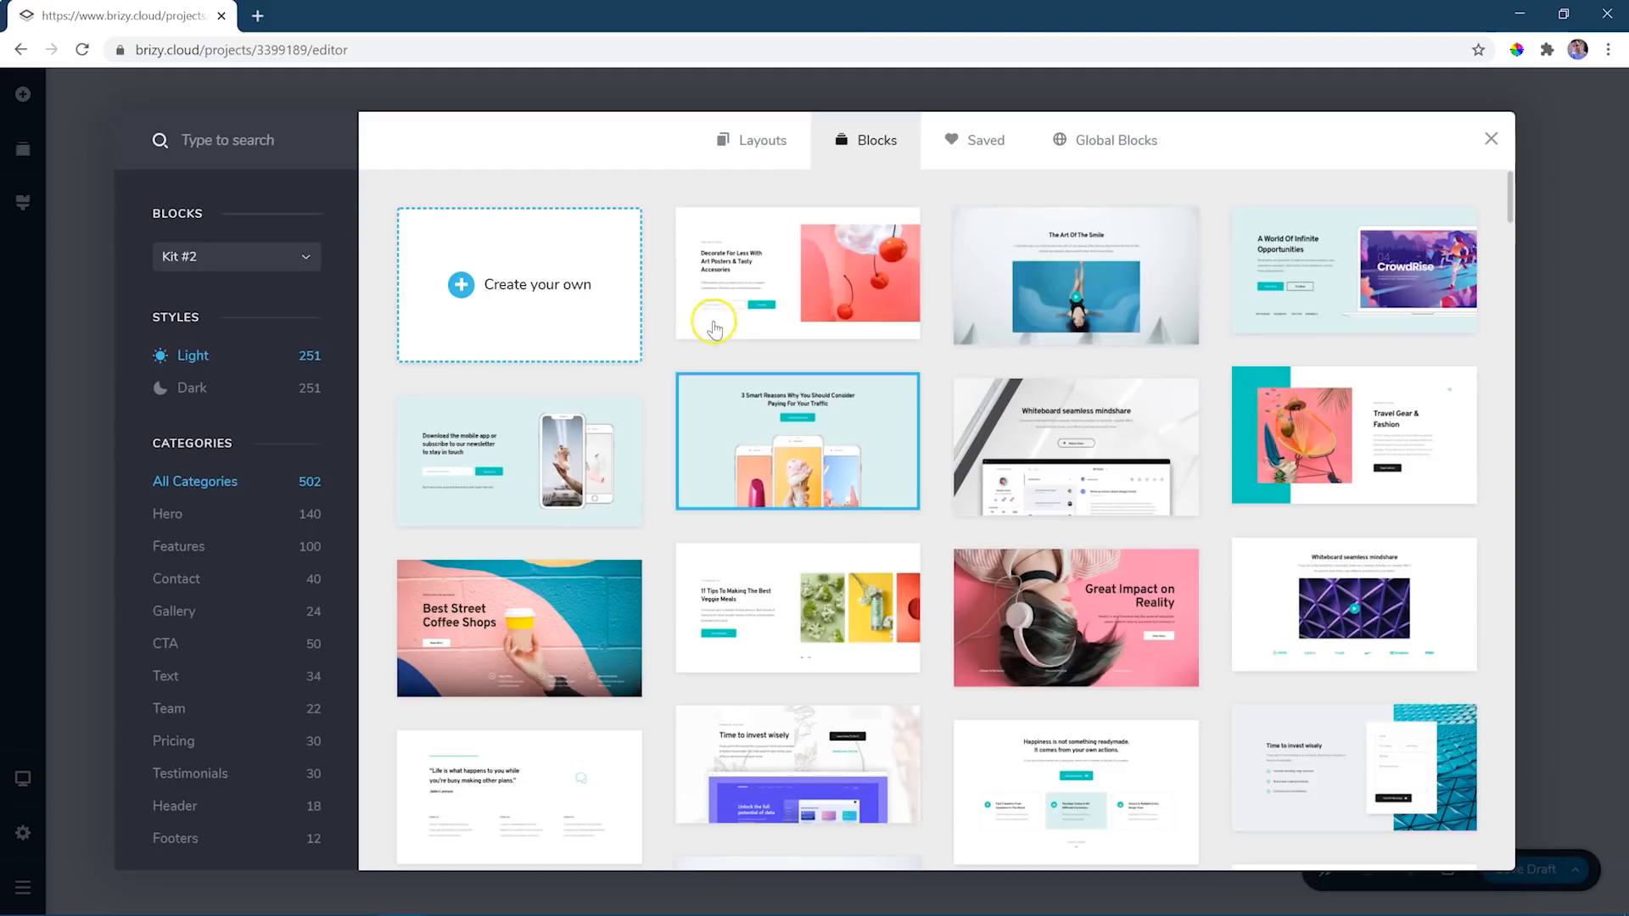
left_click(764, 145)
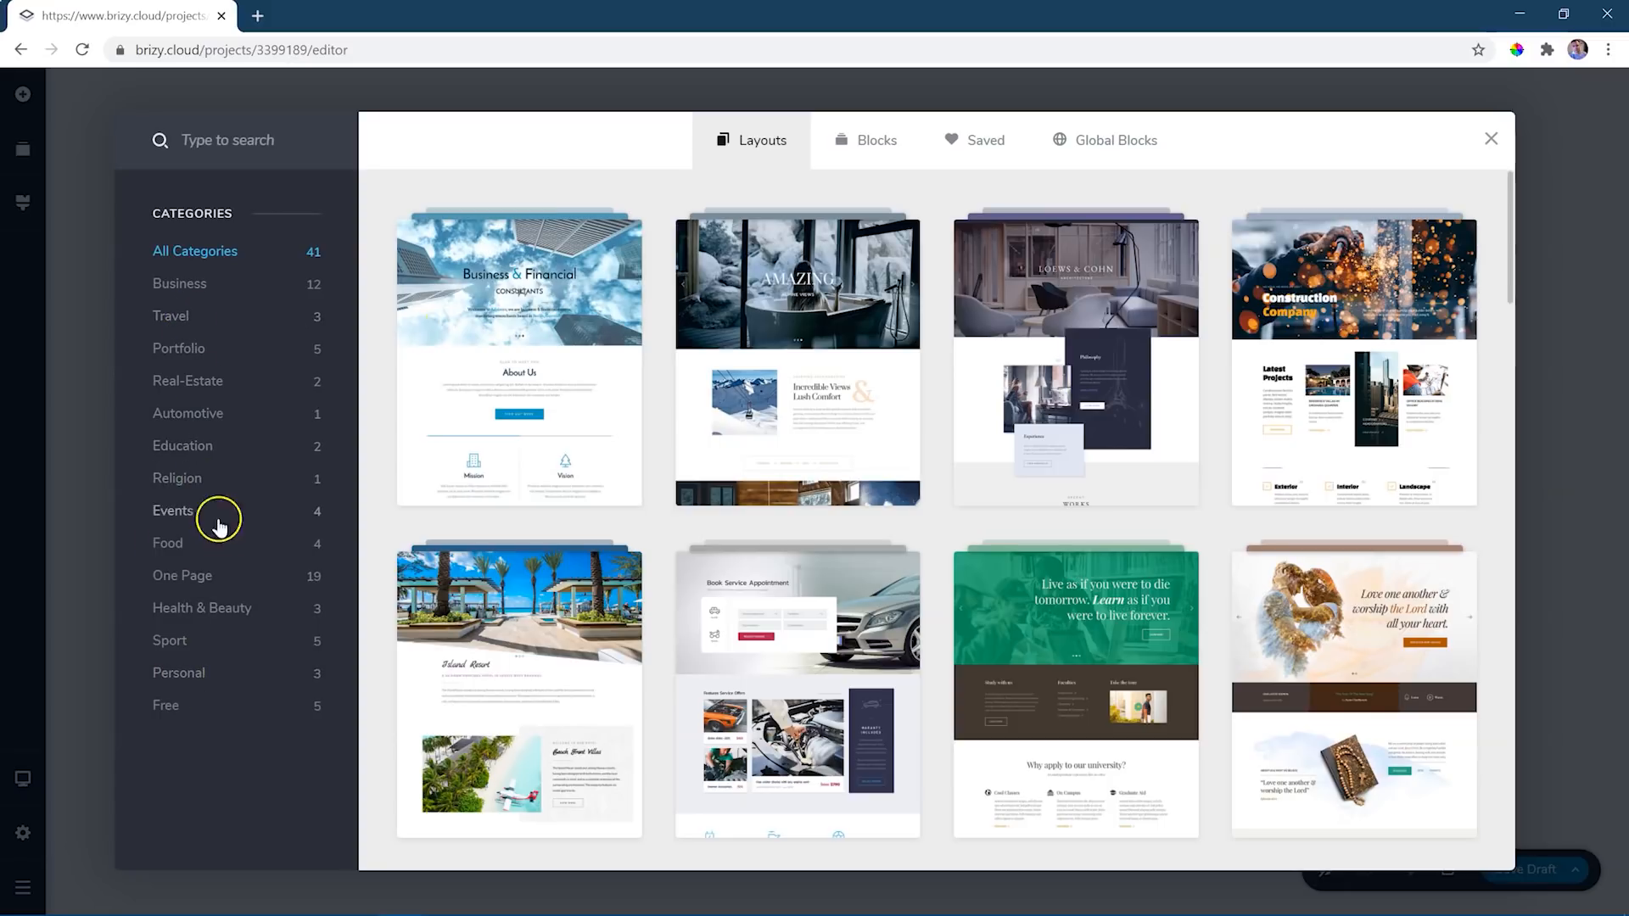
scroll(725, 499, "down", 5)
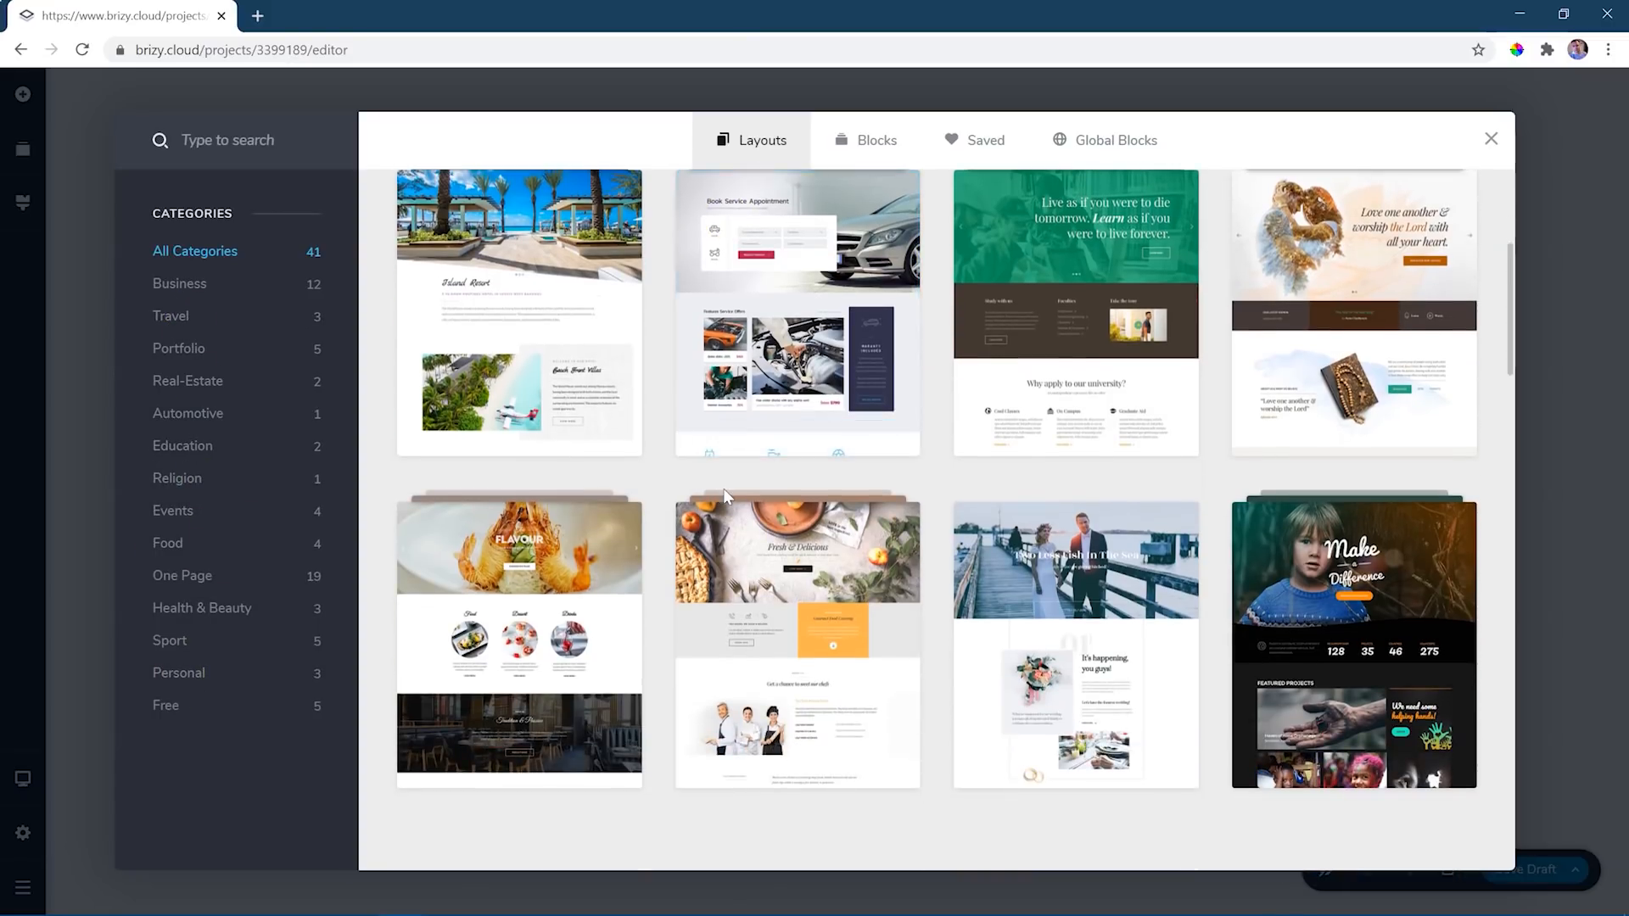
left_click(188, 550)
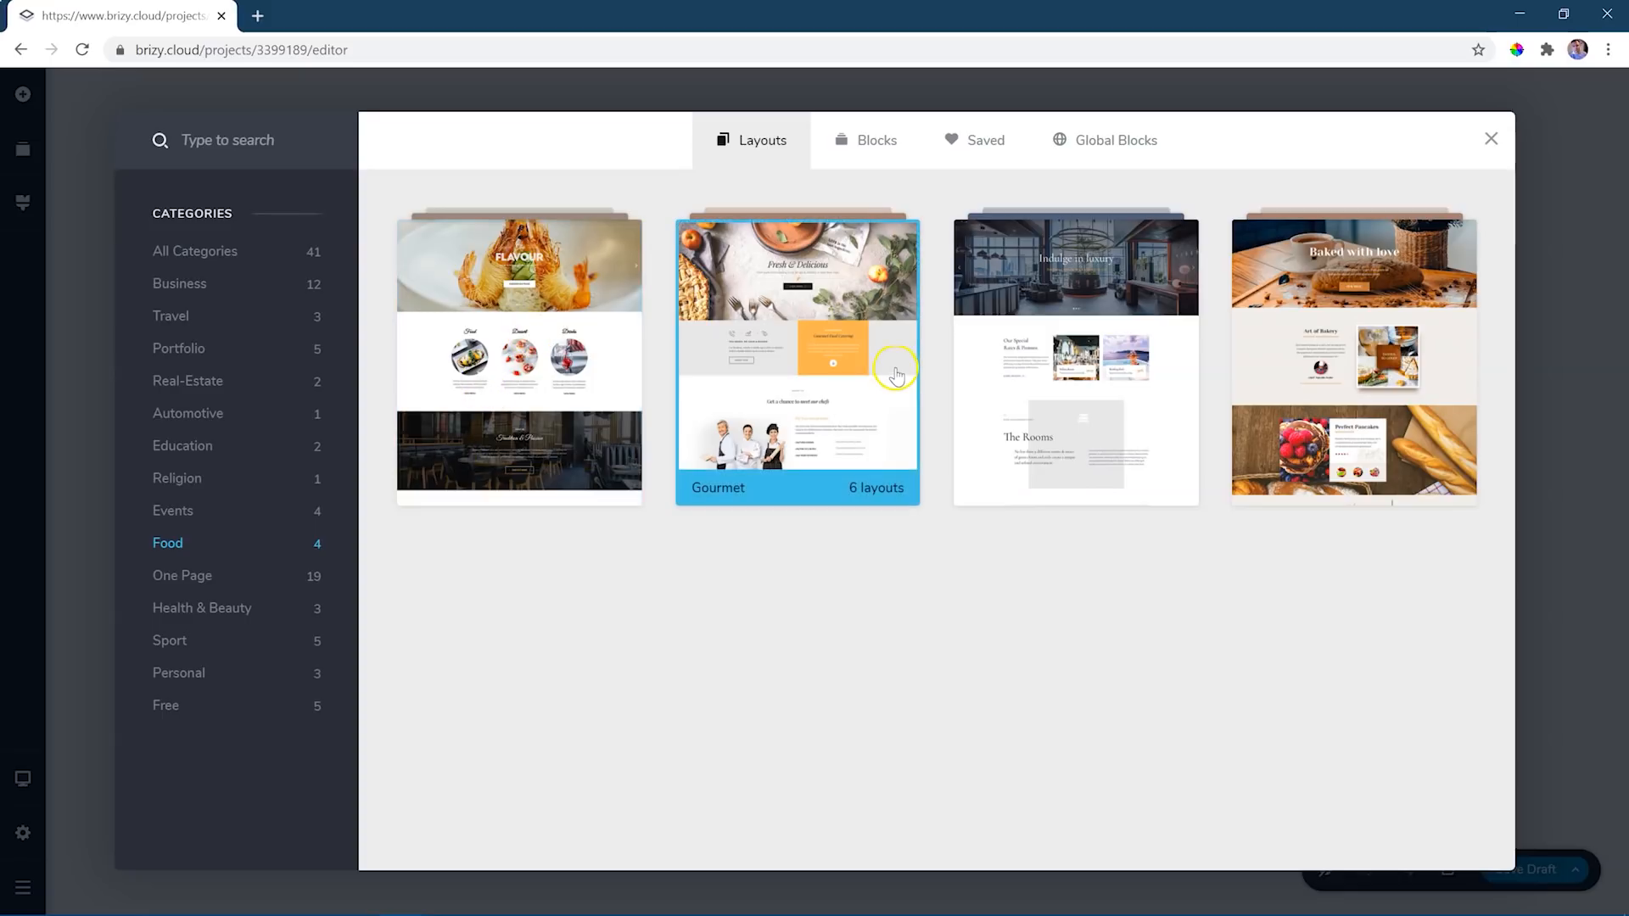
left_click(1300, 363)
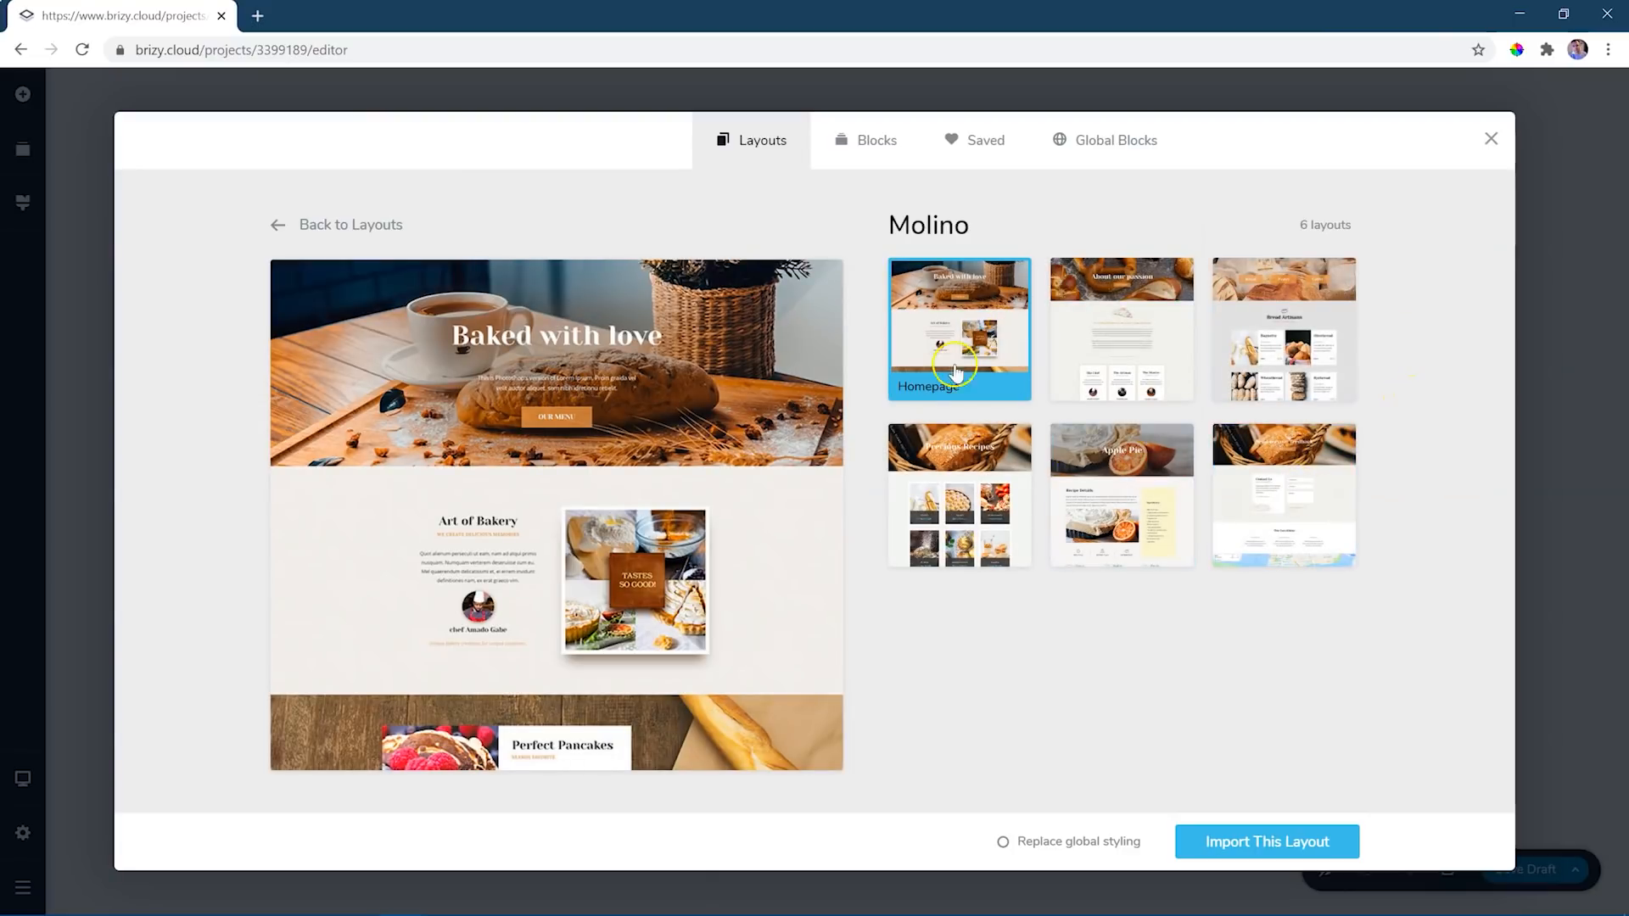
- Preview the About, Menu and Contact layouts of the Molino set
left_click(1117, 356)
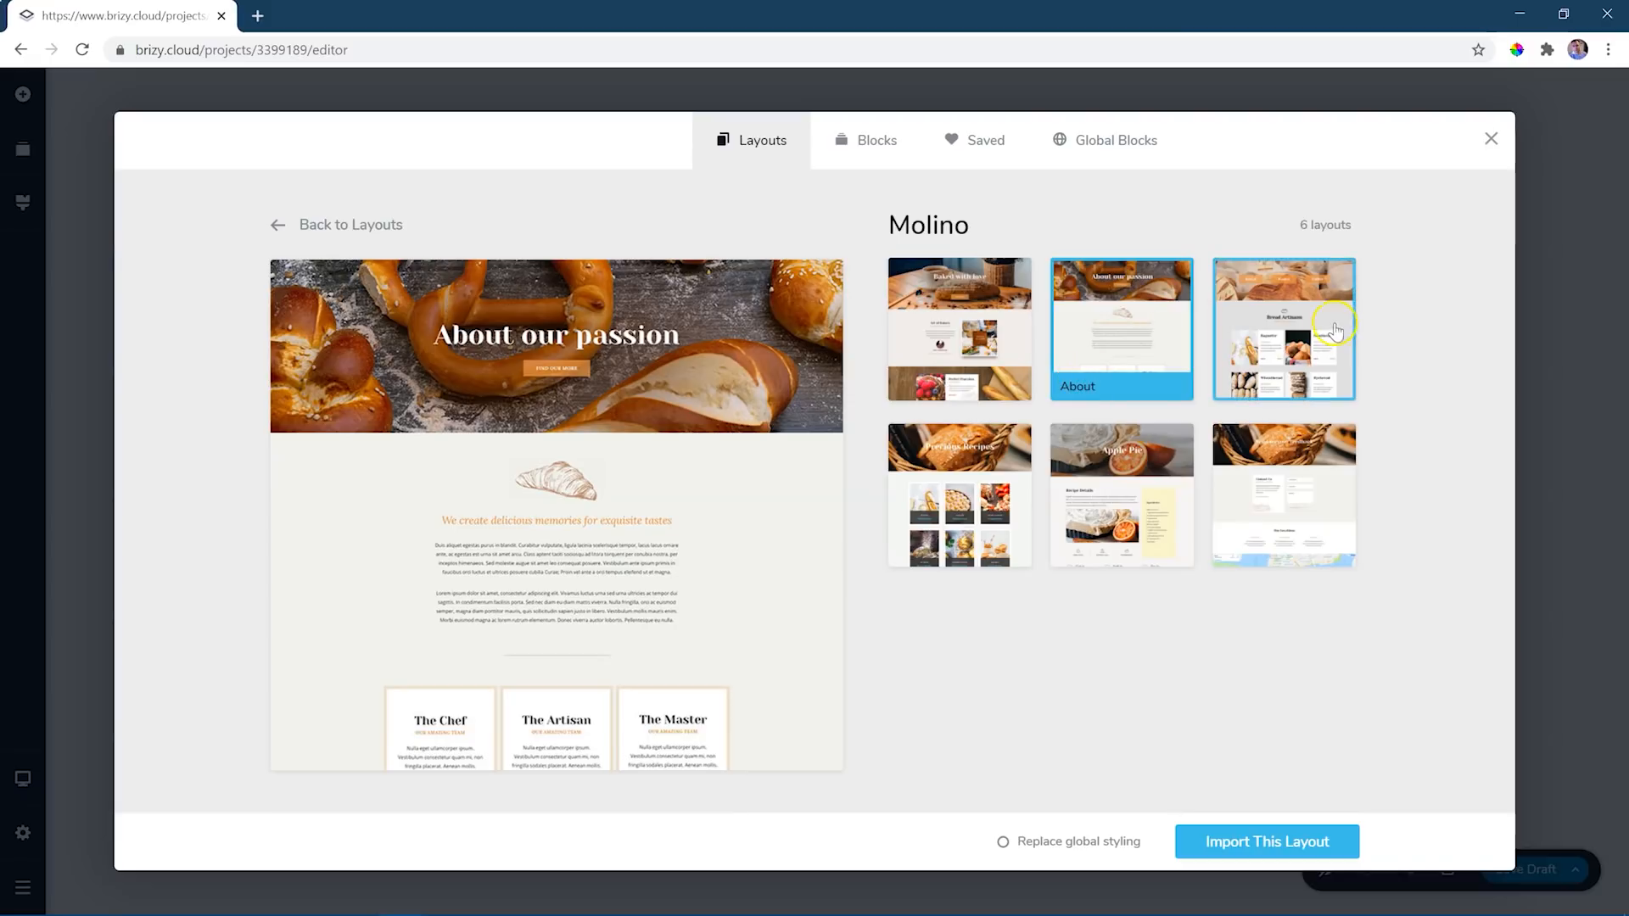
left_click(1290, 331)
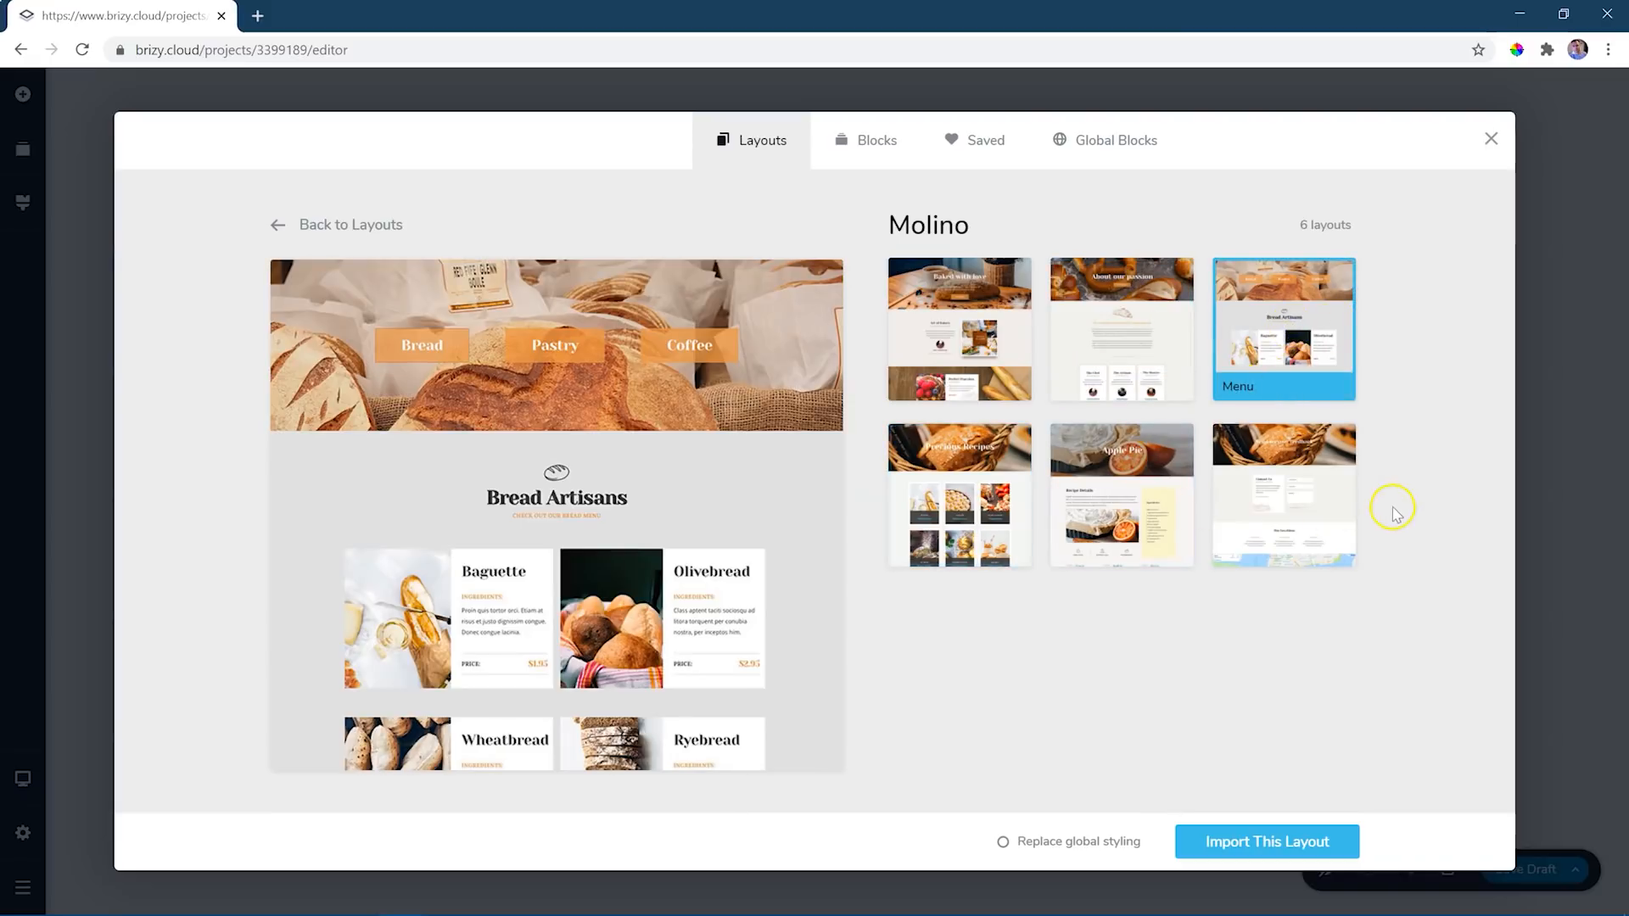
left_click(1322, 513)
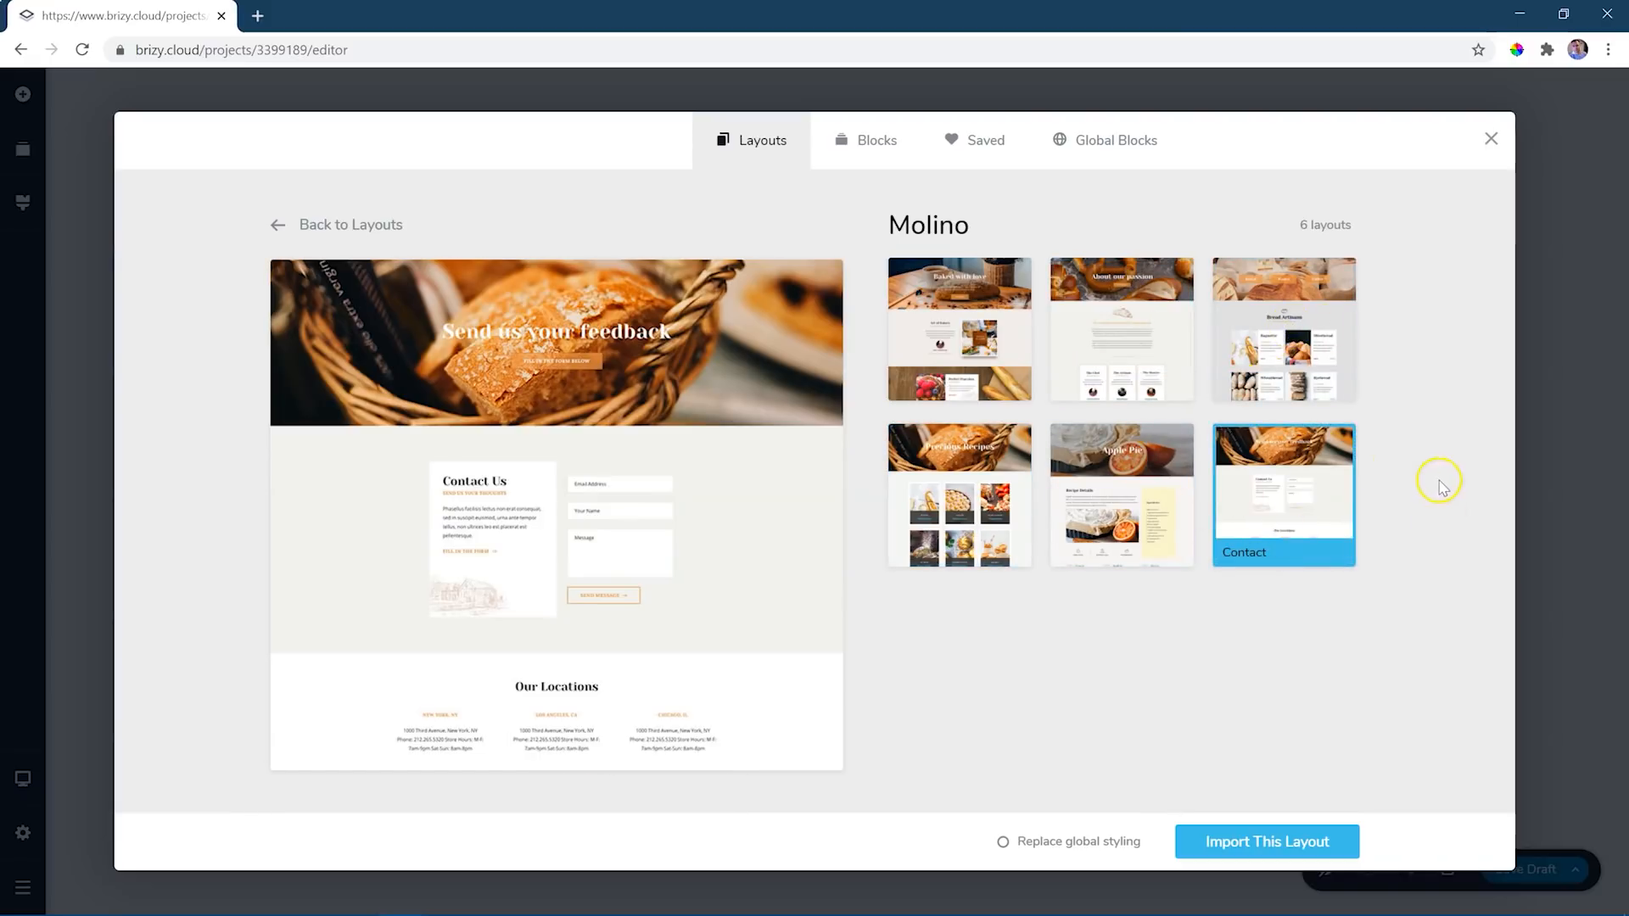
- Import the Molino Homepage layout into the page with the option to replace global styling
left_click(977, 348)
scroll(620, 446, "down", 5)
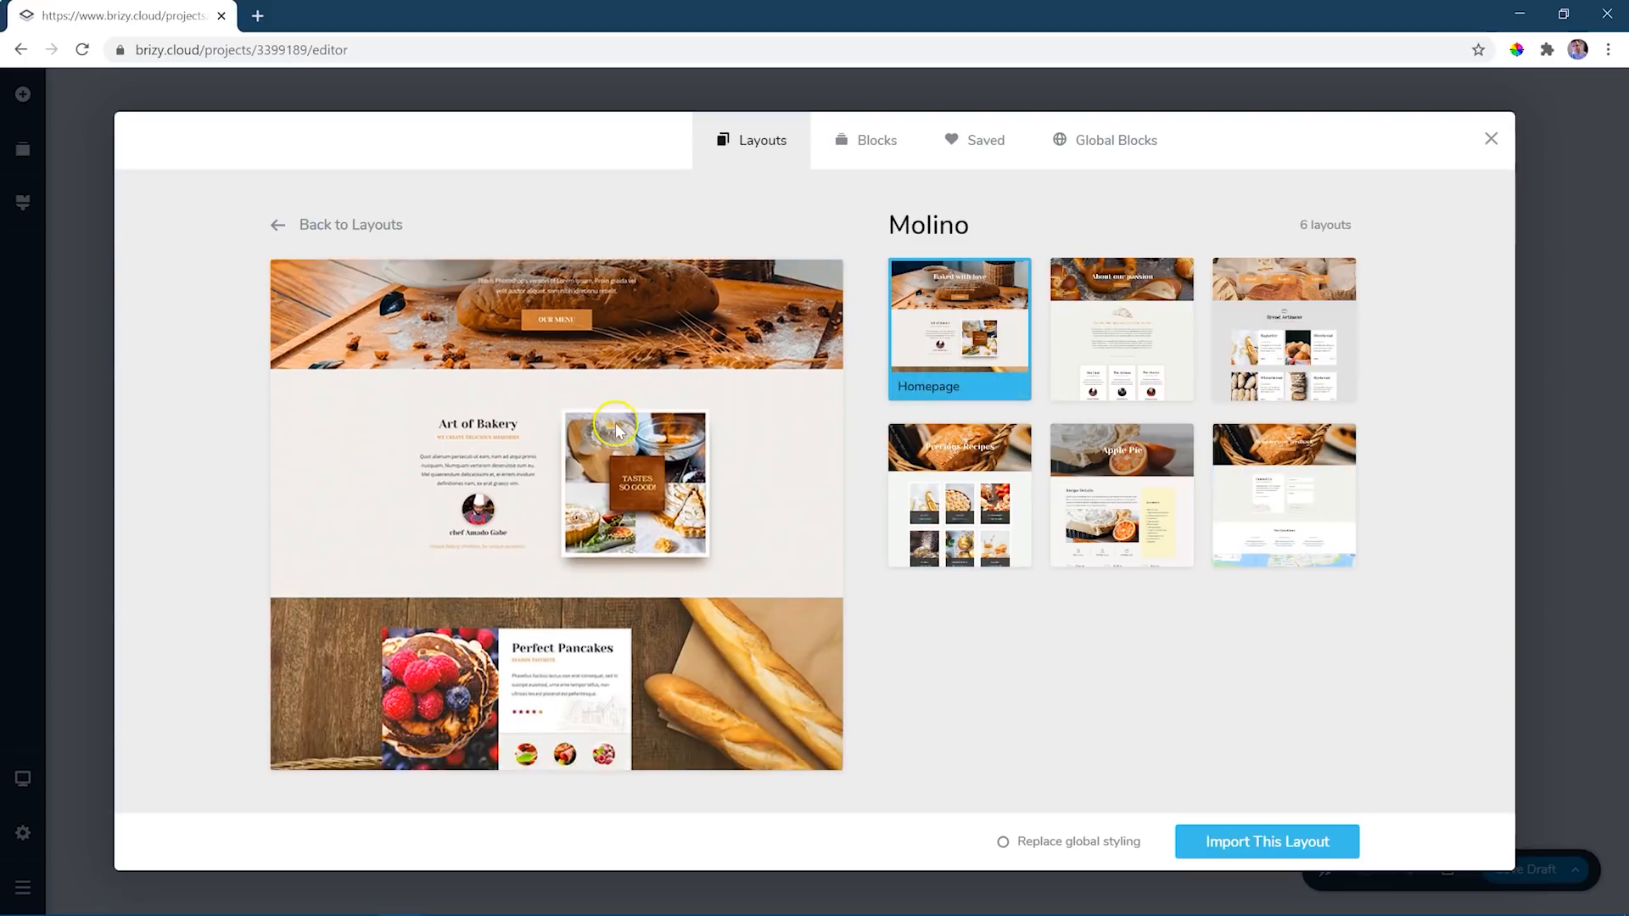
scroll(619, 445, "down", 5)
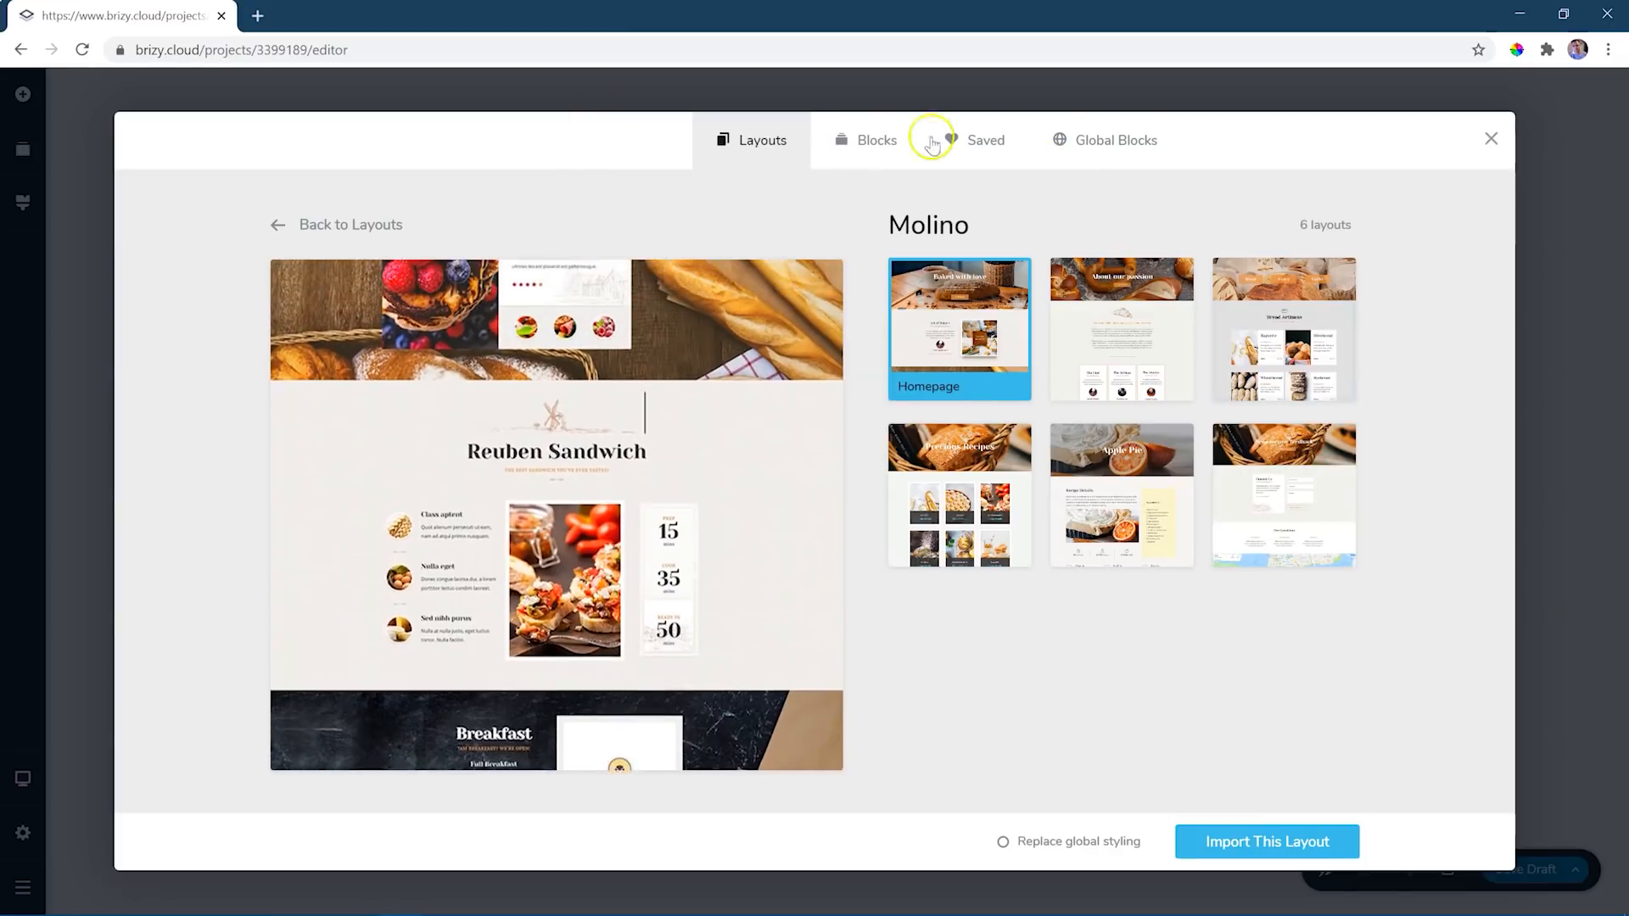
left_click(1003, 842)
left_click(1256, 847)
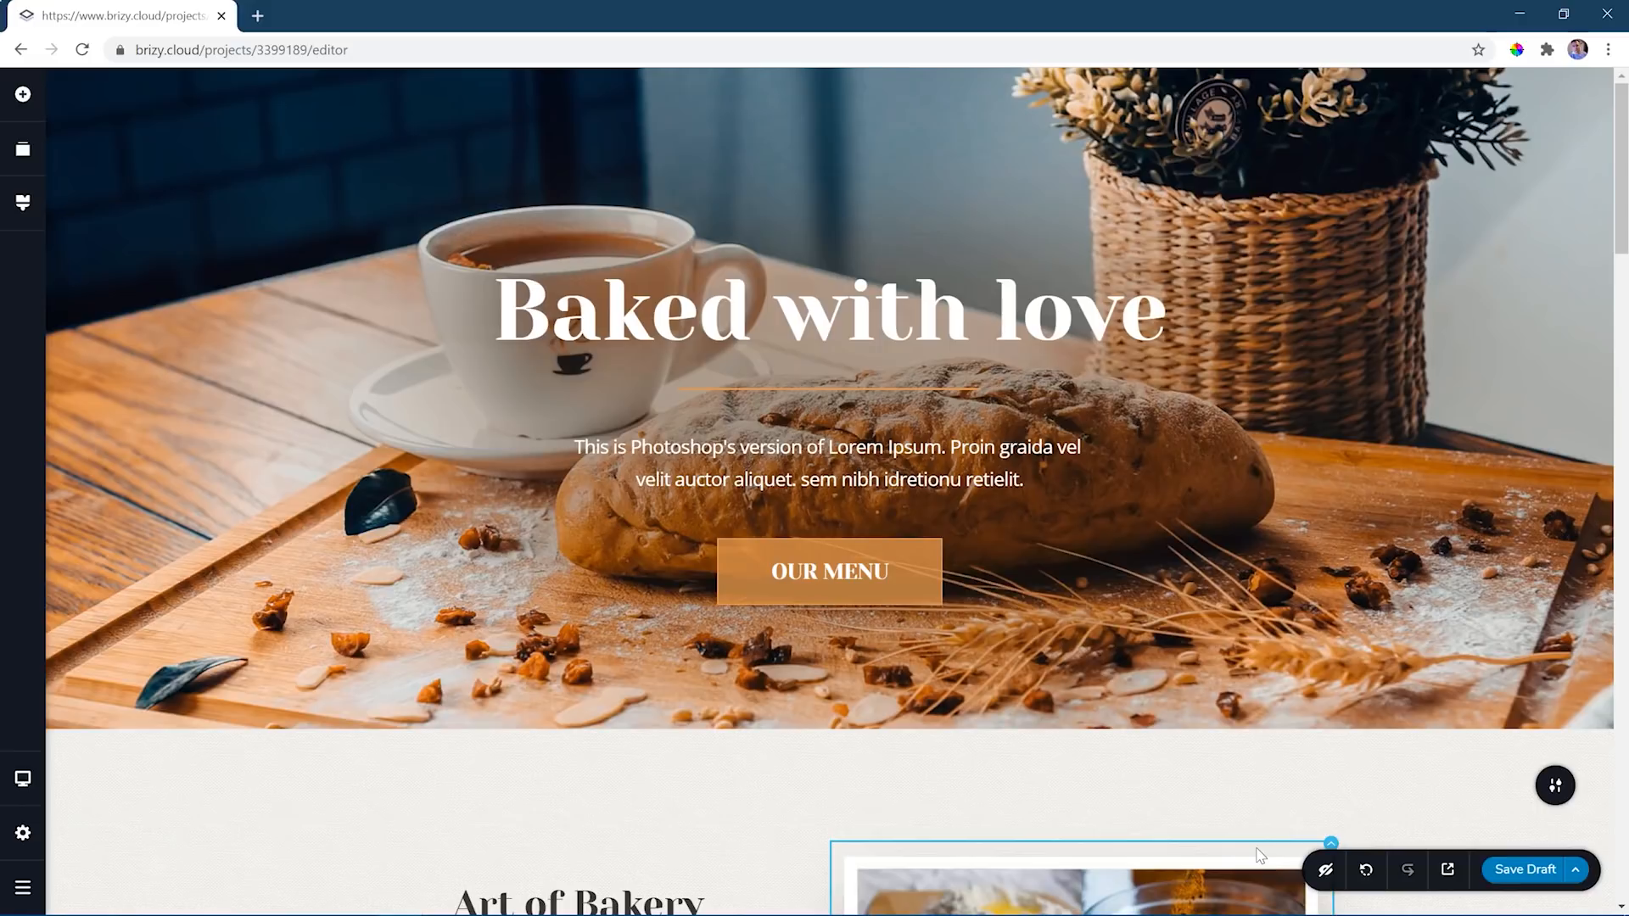
- Examine the editing options of the "Baked with love" heading and the "OUR MENU" button
left_click_drag(1623, 137, 1608, 106)
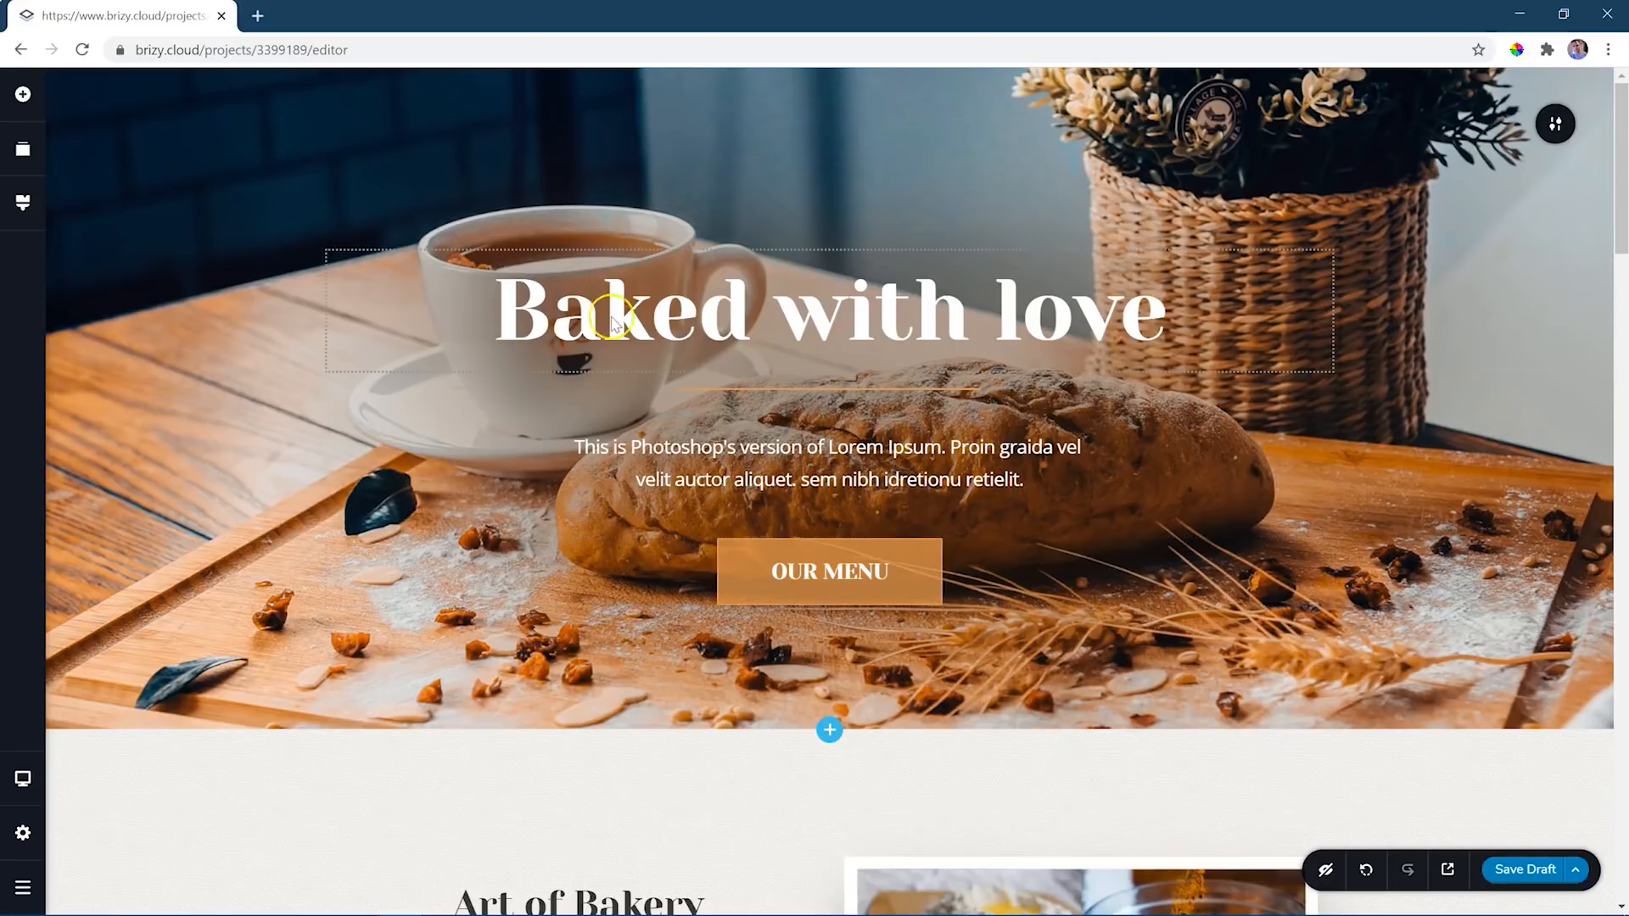
left_click(667, 312)
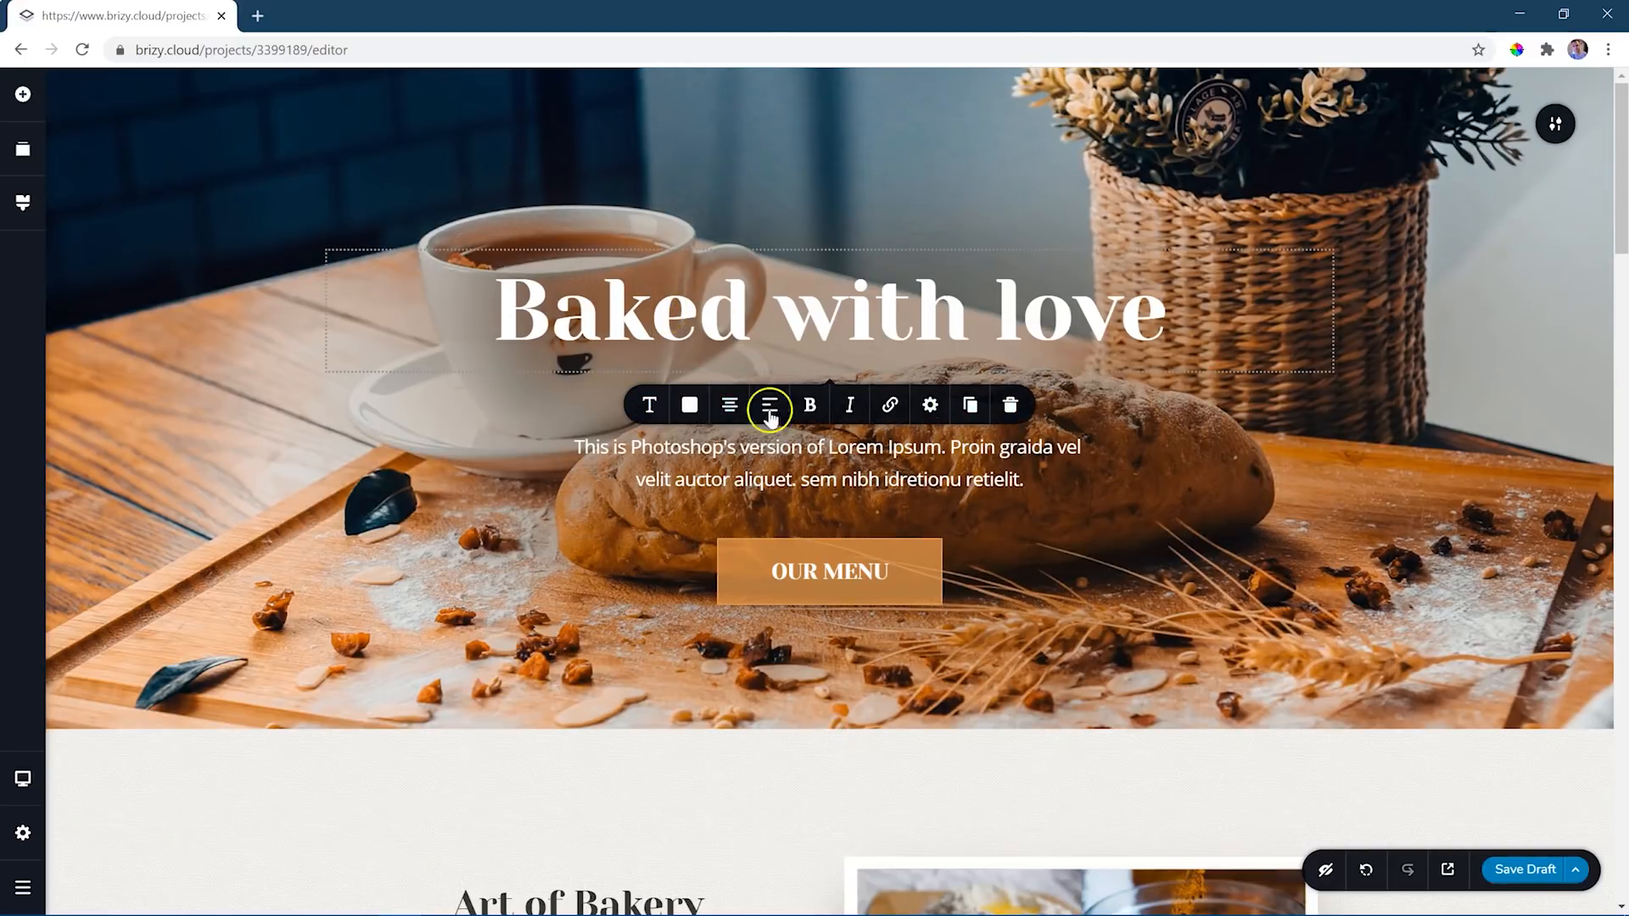
left_click(856, 573)
- Inspect the image and border settings of the bakery collage and the text options of the "WE CREATE DELICIOUS MEMORIES" subtitle
scroll(856, 573, "down", 1)
scroll(857, 573, "down", 3)
left_click(991, 326)
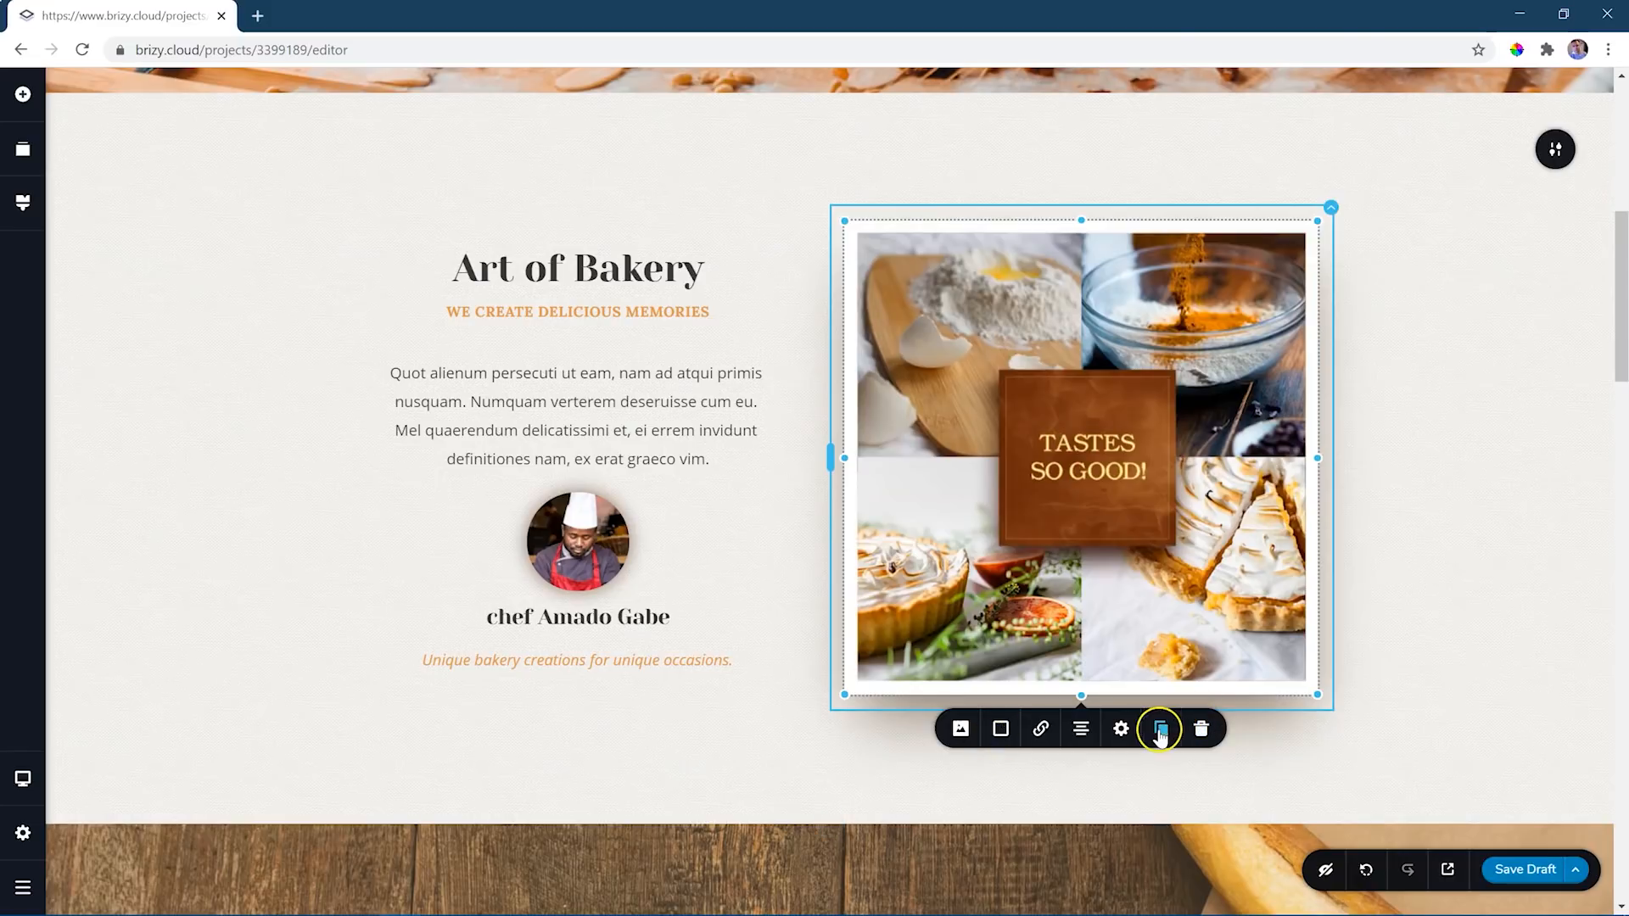
scroll(1346, 619, "down", 2)
left_click(950, 606)
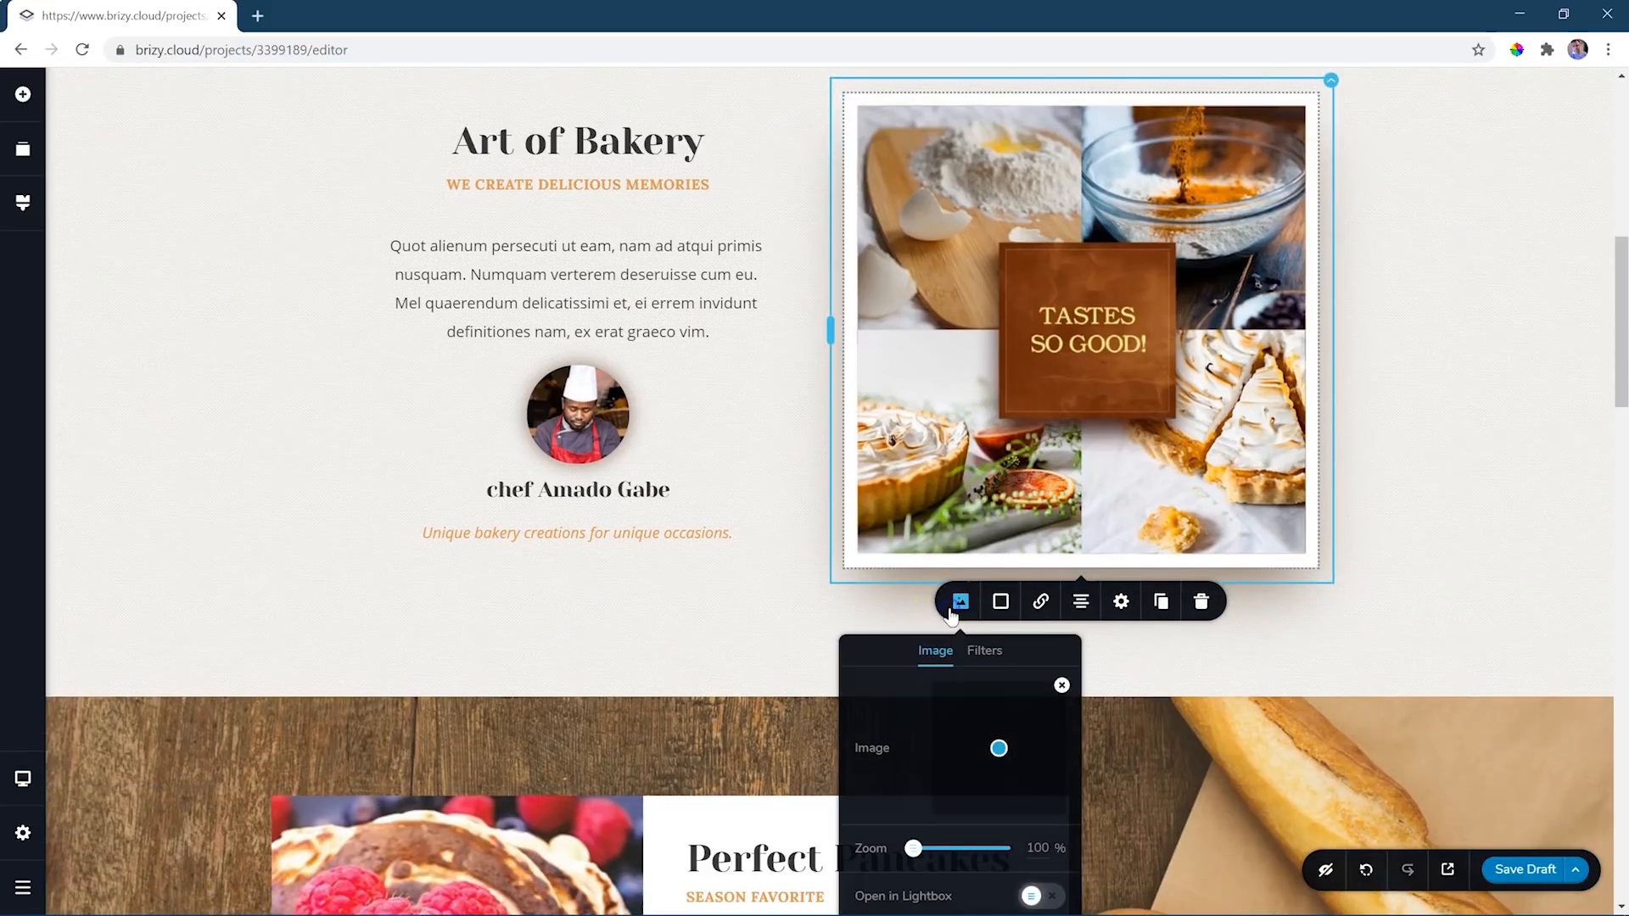
left_click(1002, 604)
left_click(1001, 604)
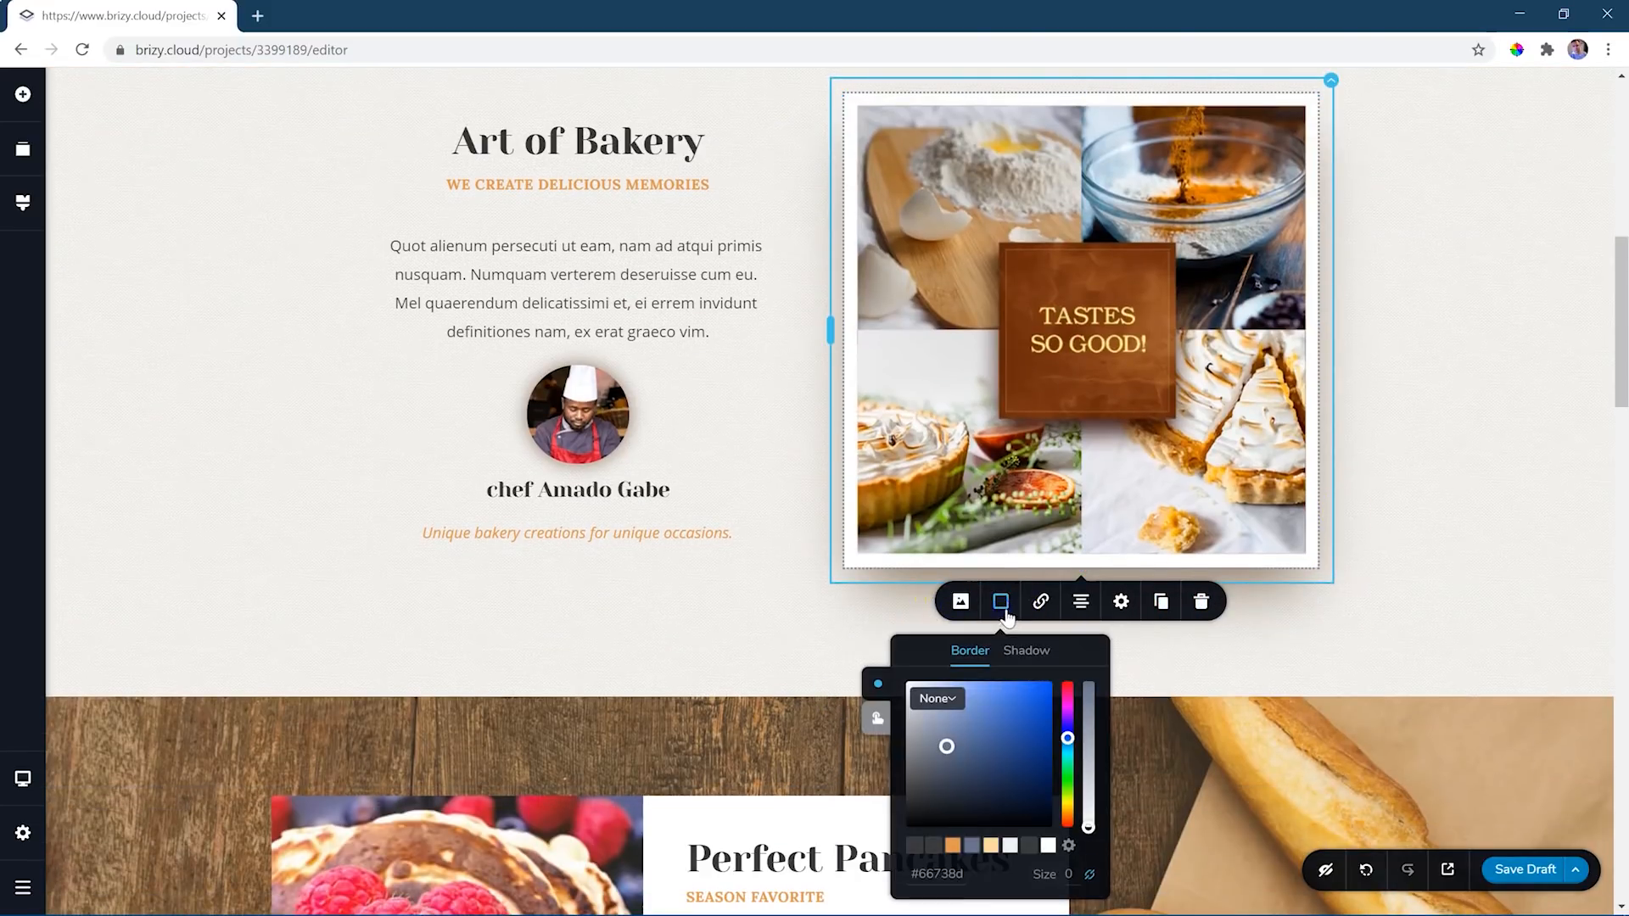
left_click(1465, 519)
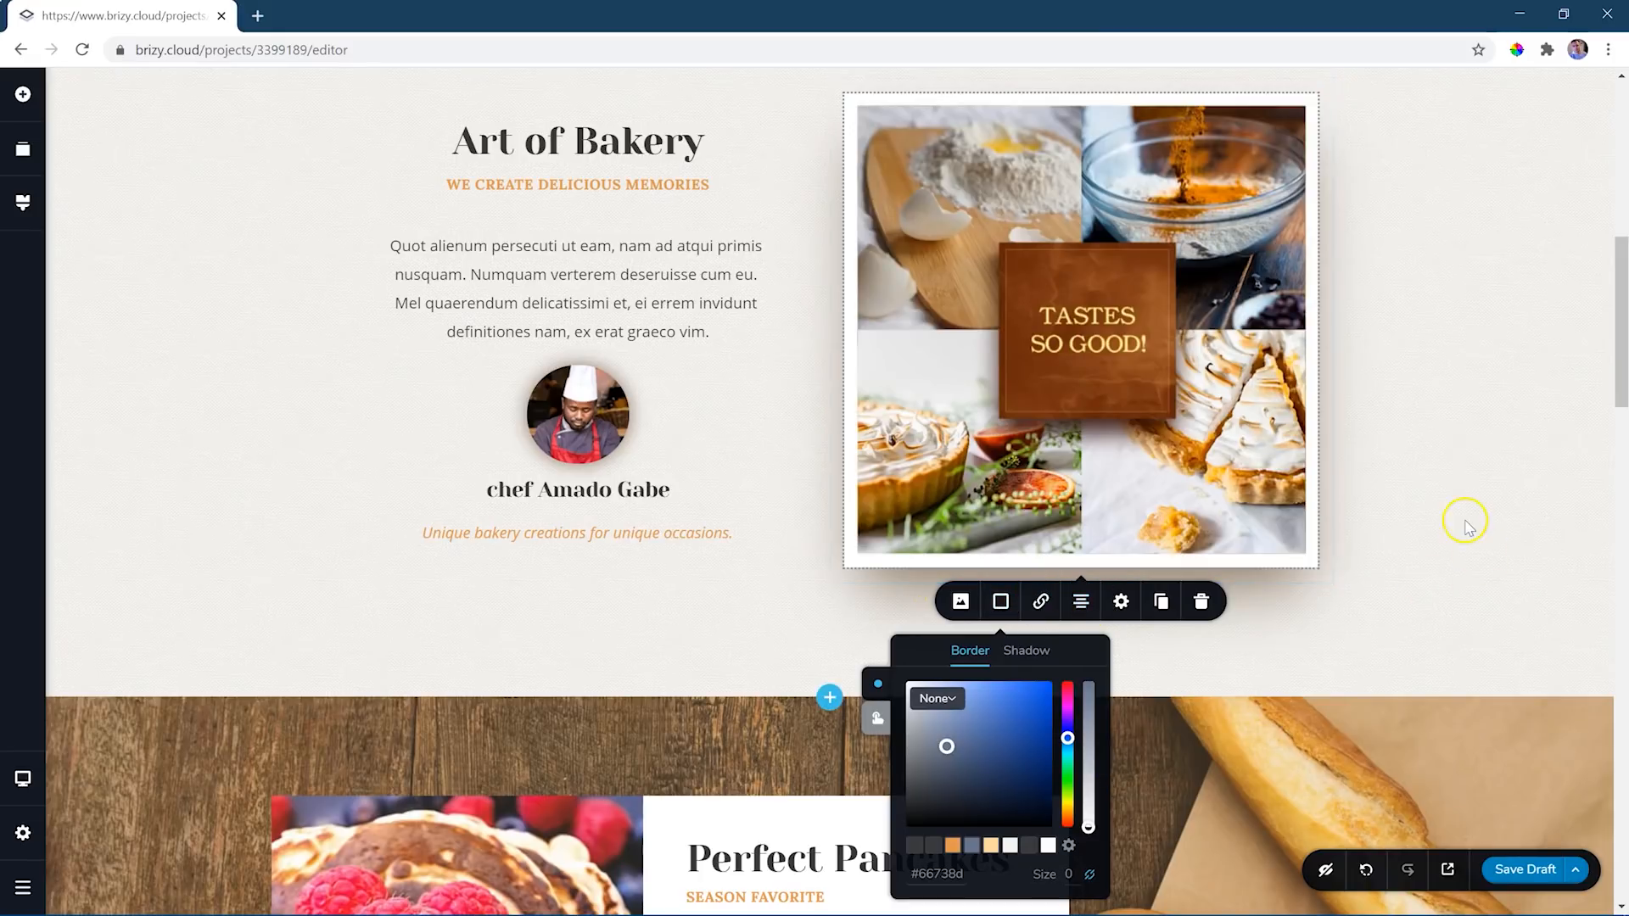
left_click(550, 193)
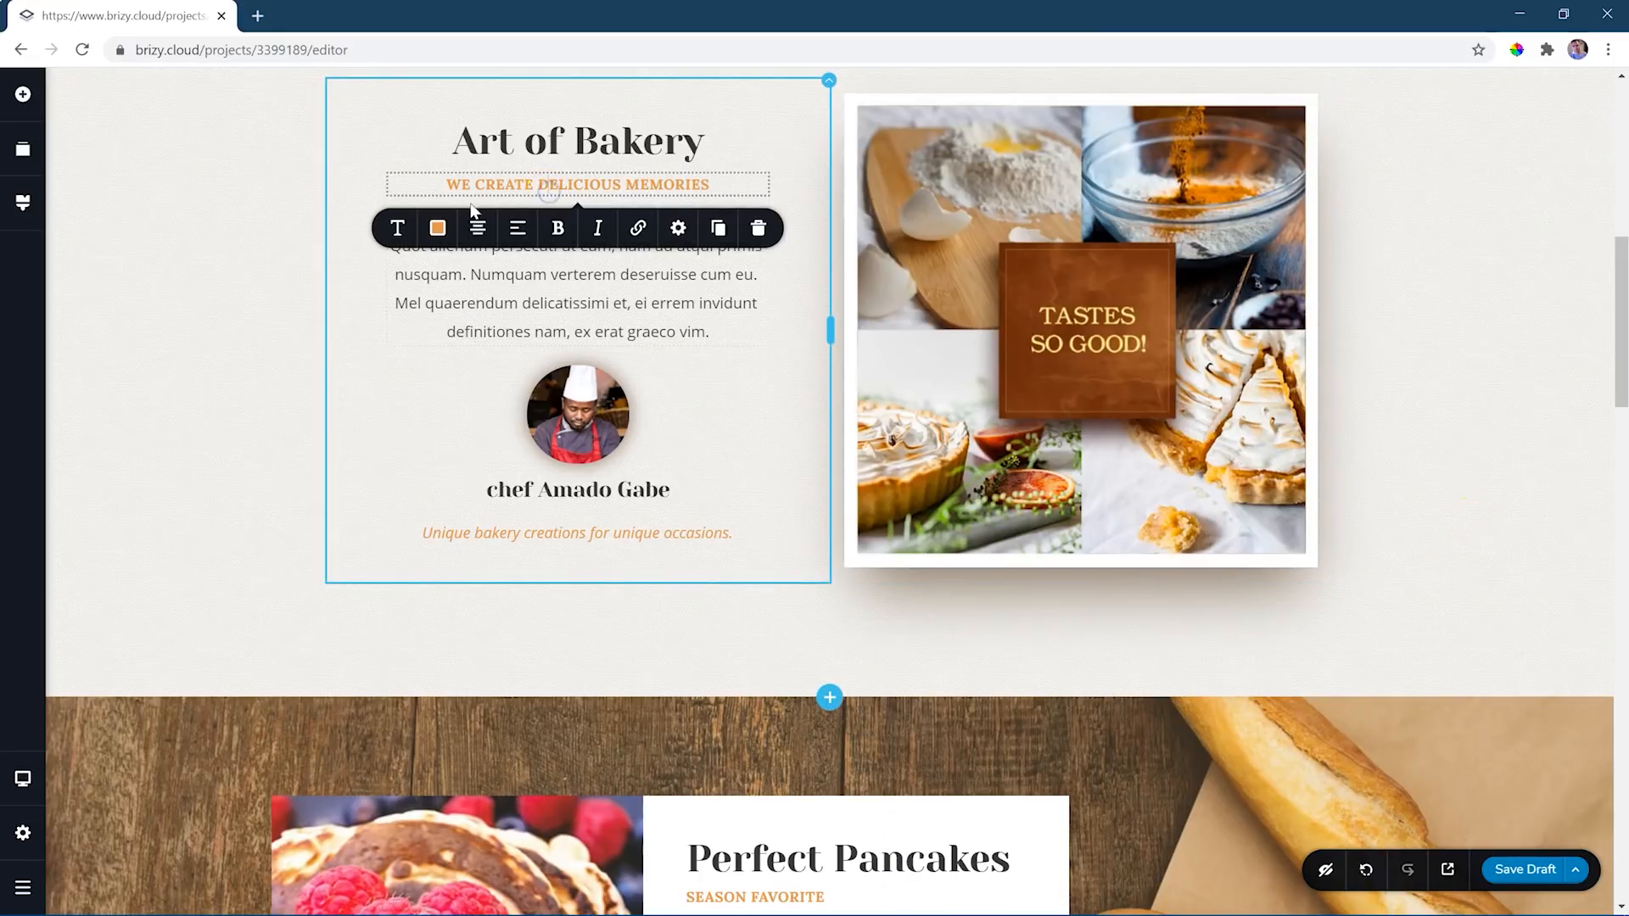
- Inspect the orange subtitle's text colour and the background and overlay settings of the Perfect Pancakes section
left_click(438, 227)
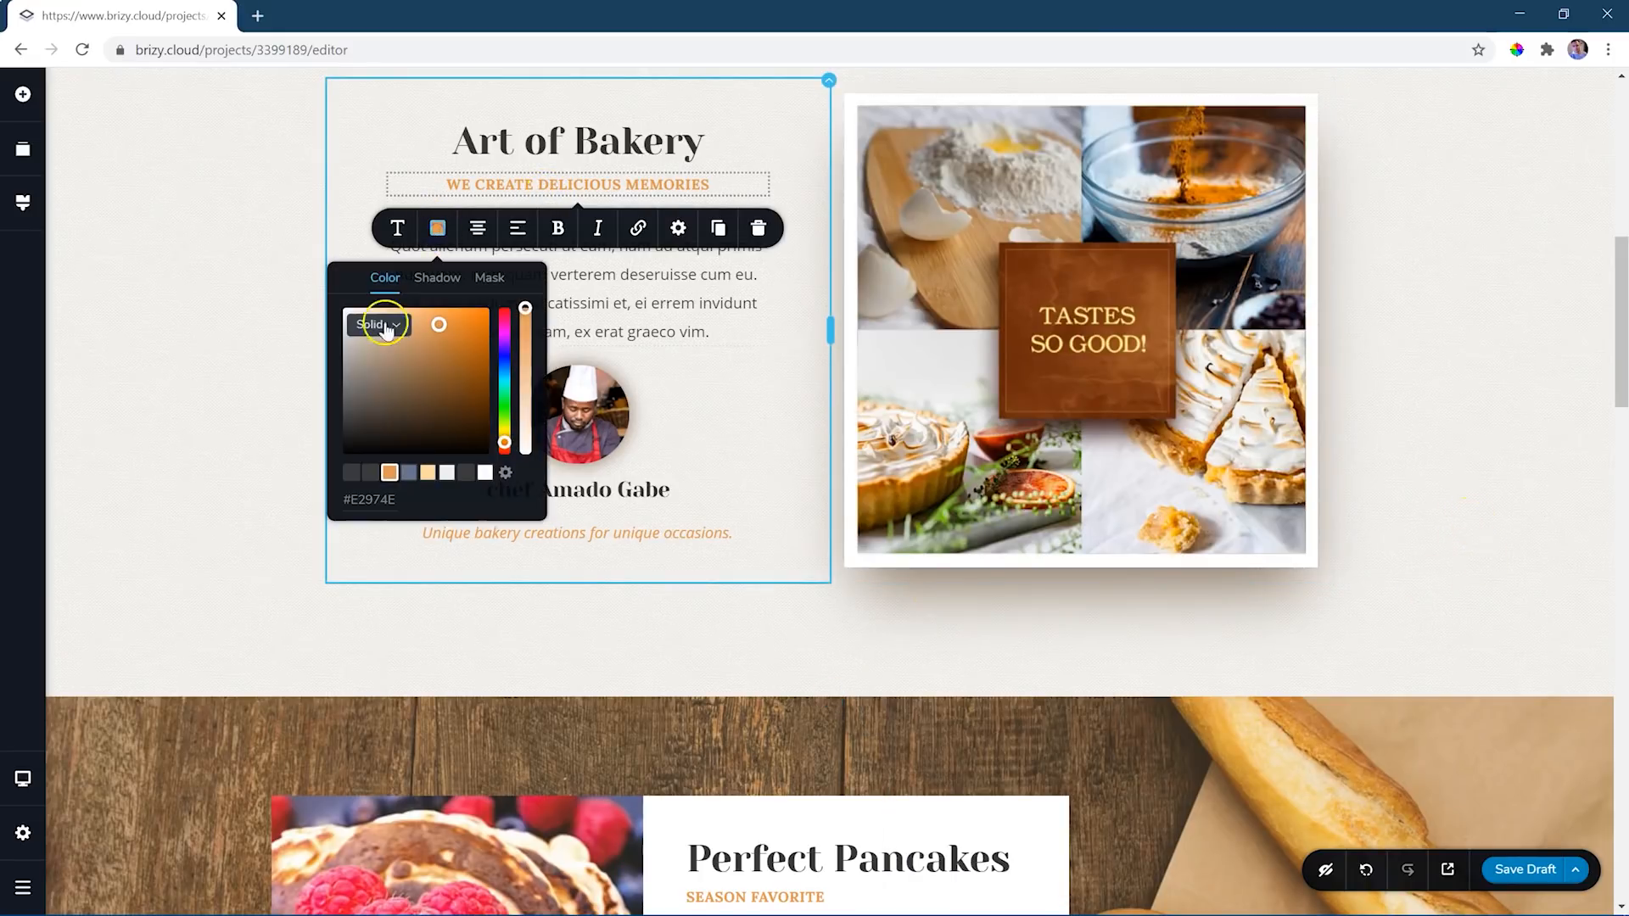
left_click(1362, 318)
scroll(1436, 320, "down", 6)
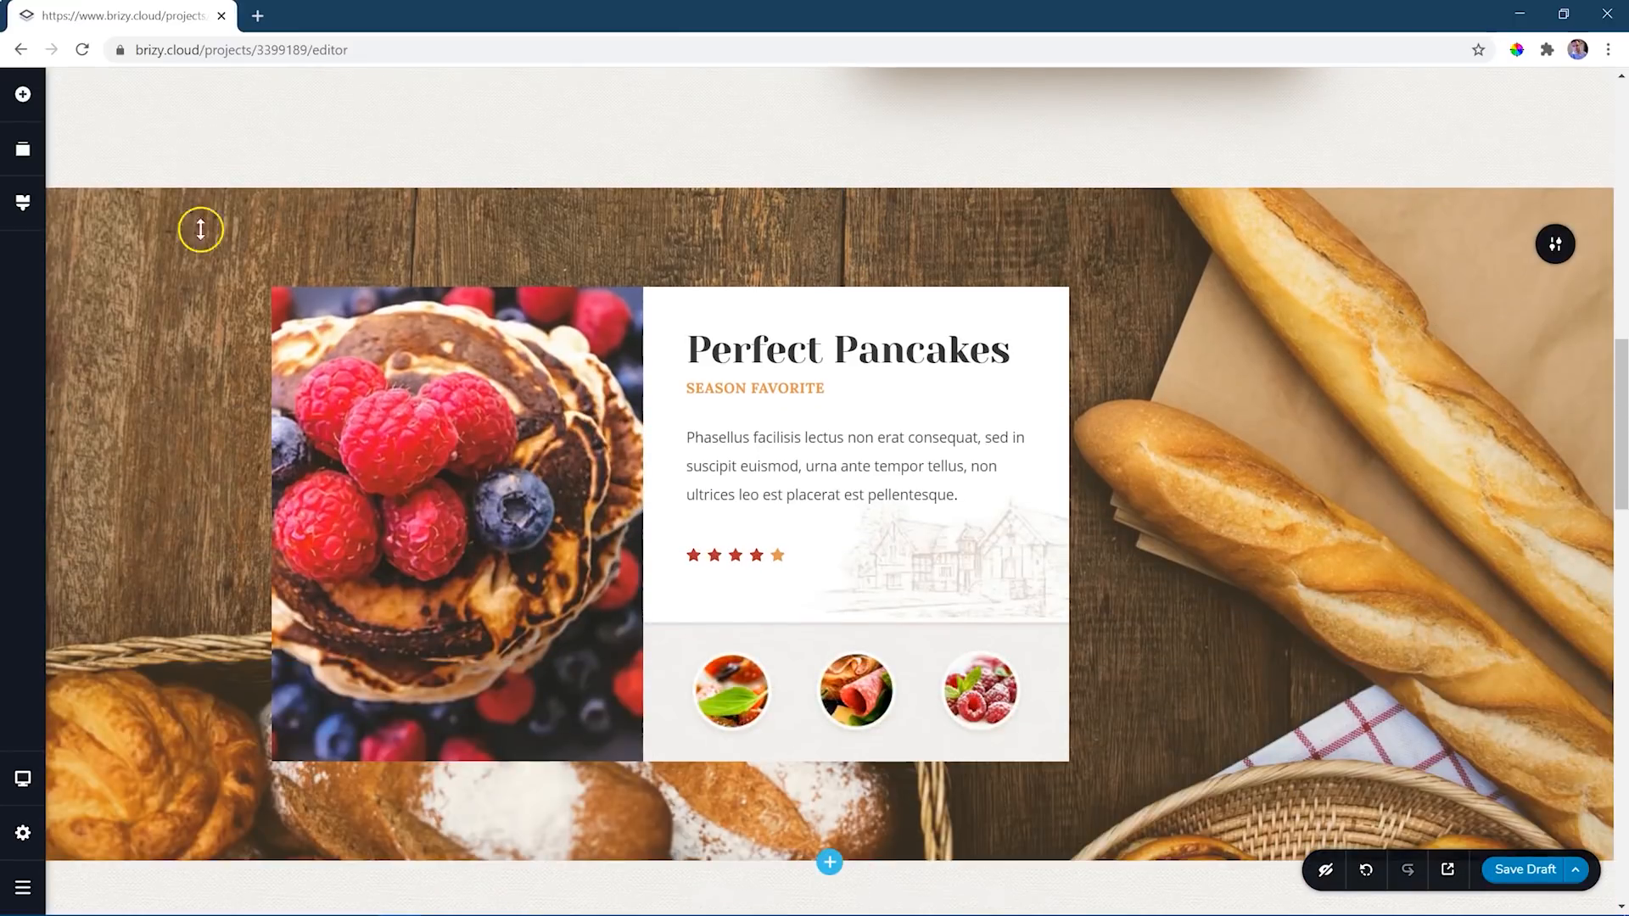
left_click(1553, 243)
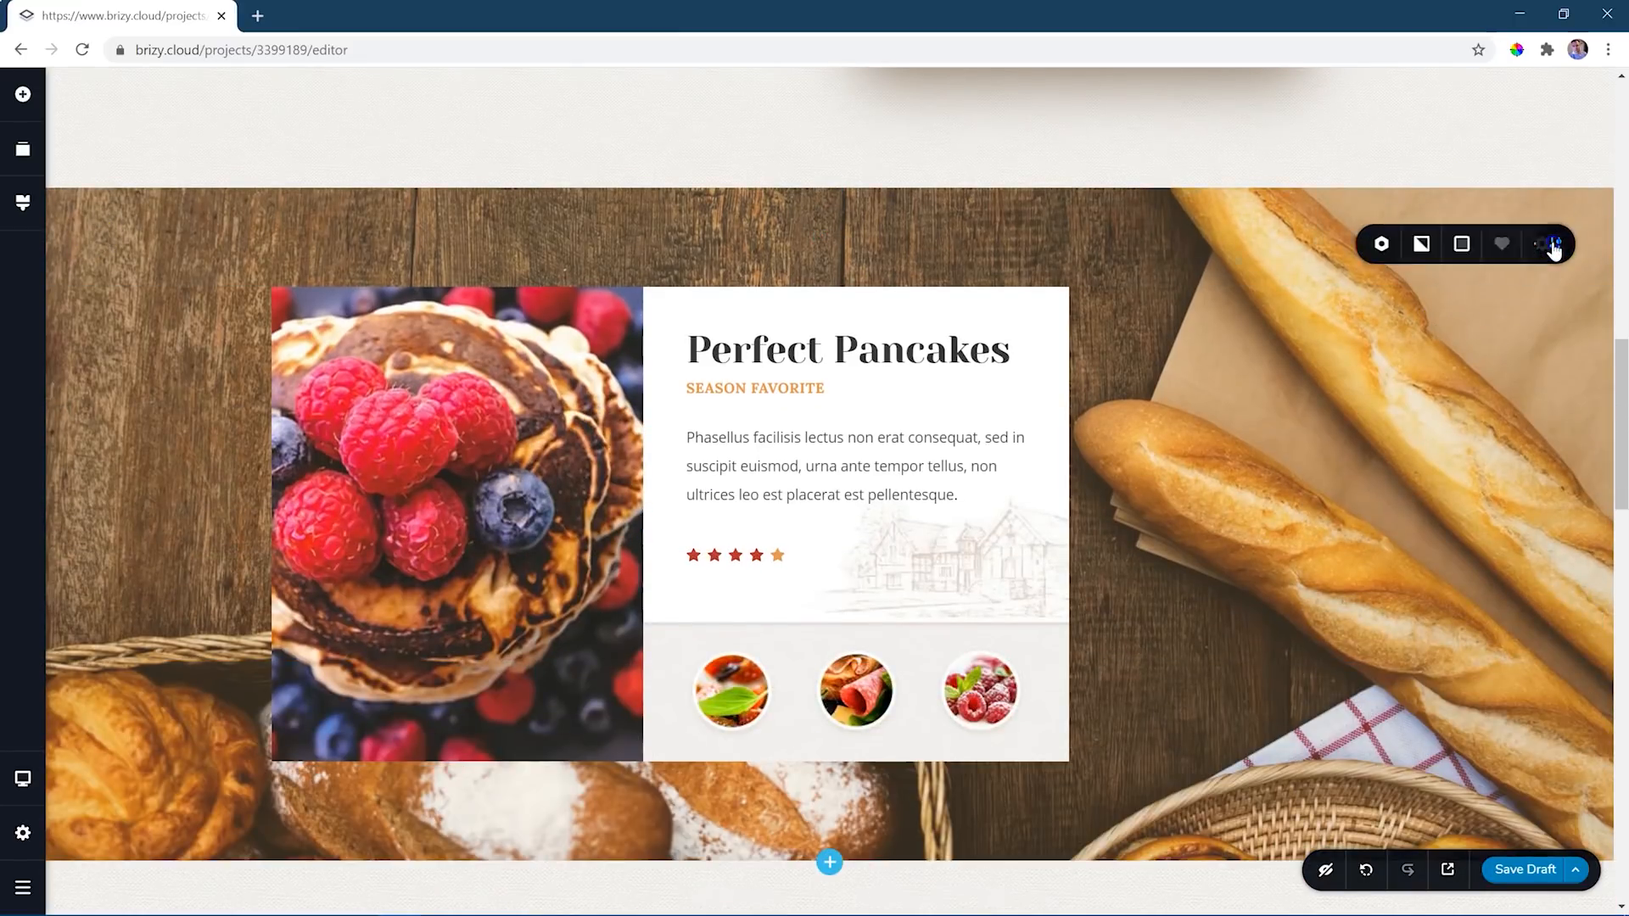
left_click(1346, 252)
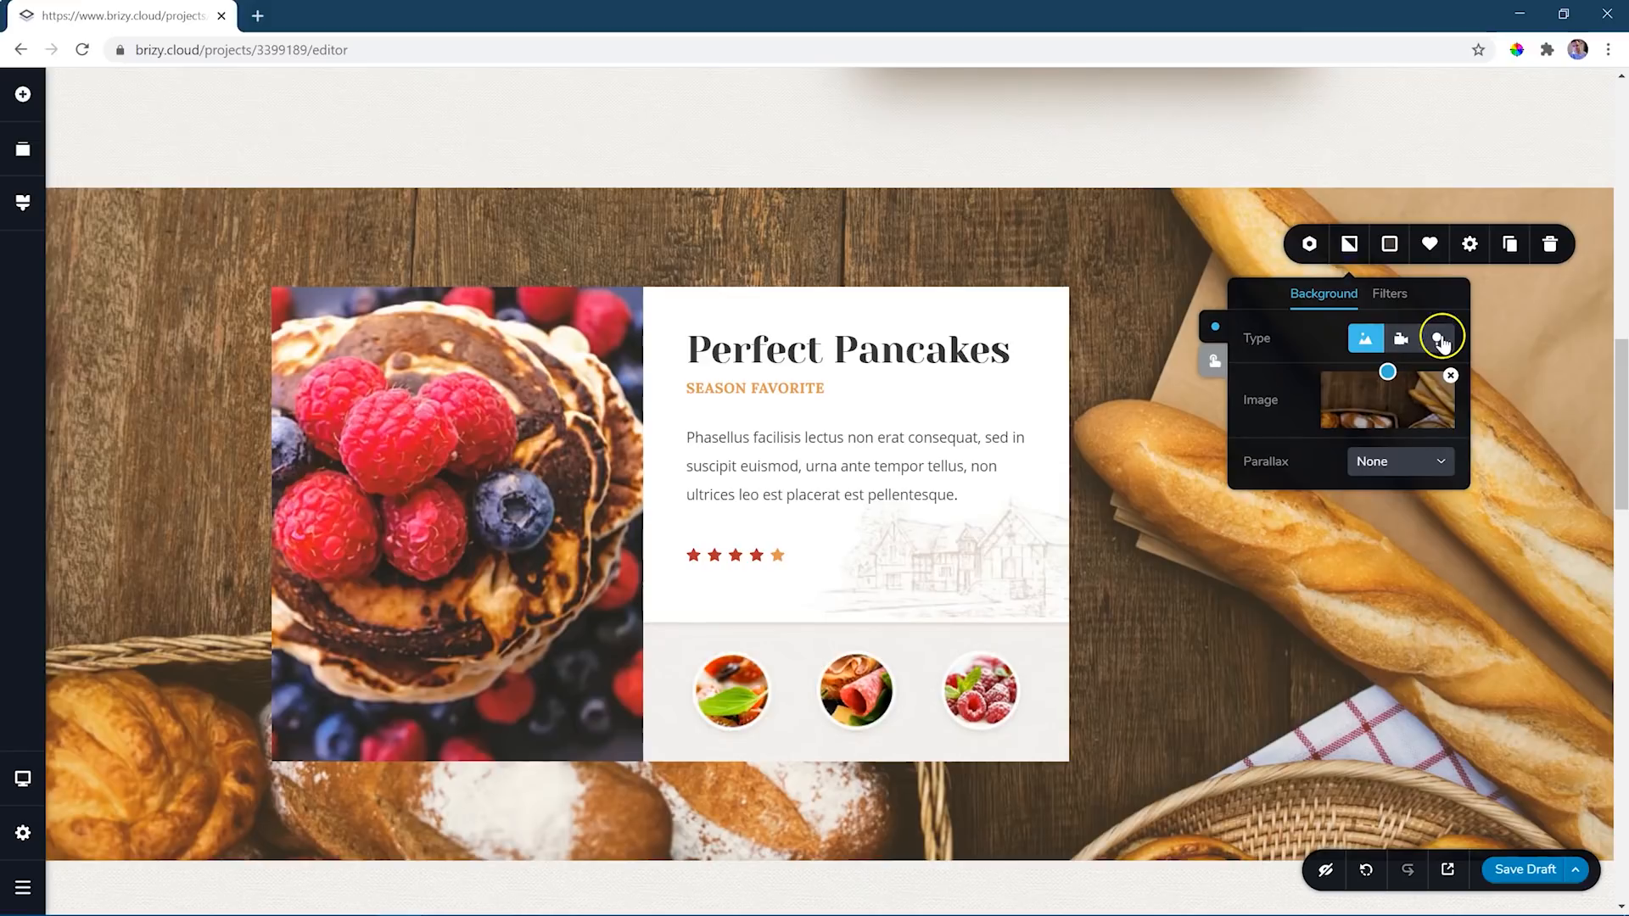
left_click(1390, 244)
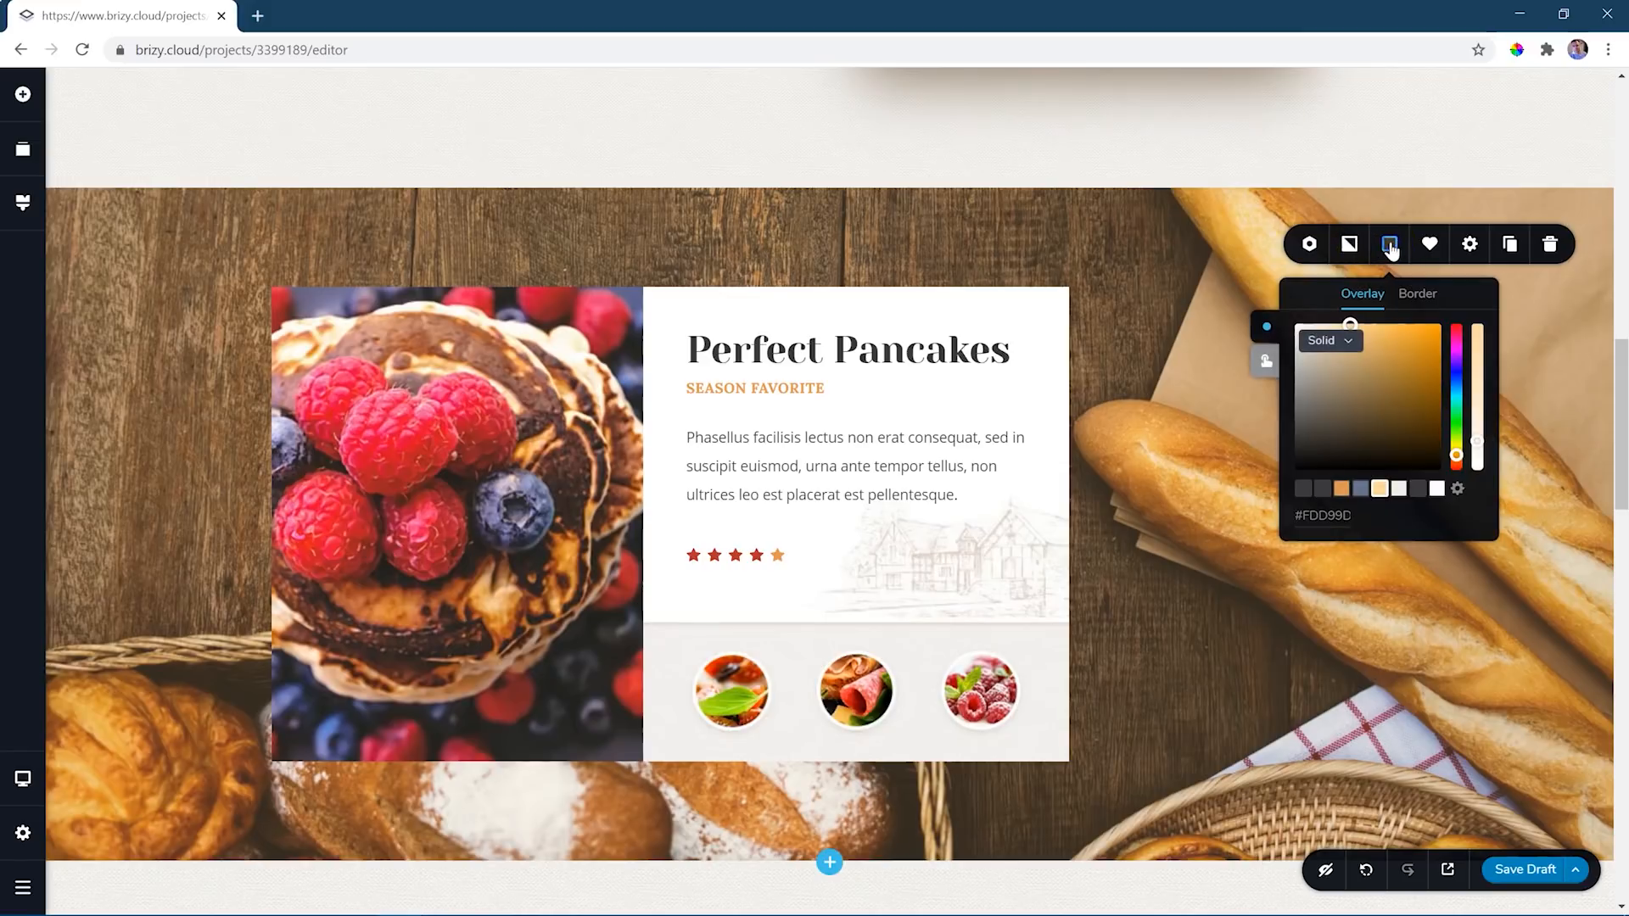
left_click(1537, 338)
- View the text editing options of the PREP time in the Reuben Sandwich section
scroll(1540, 343, "down", 10)
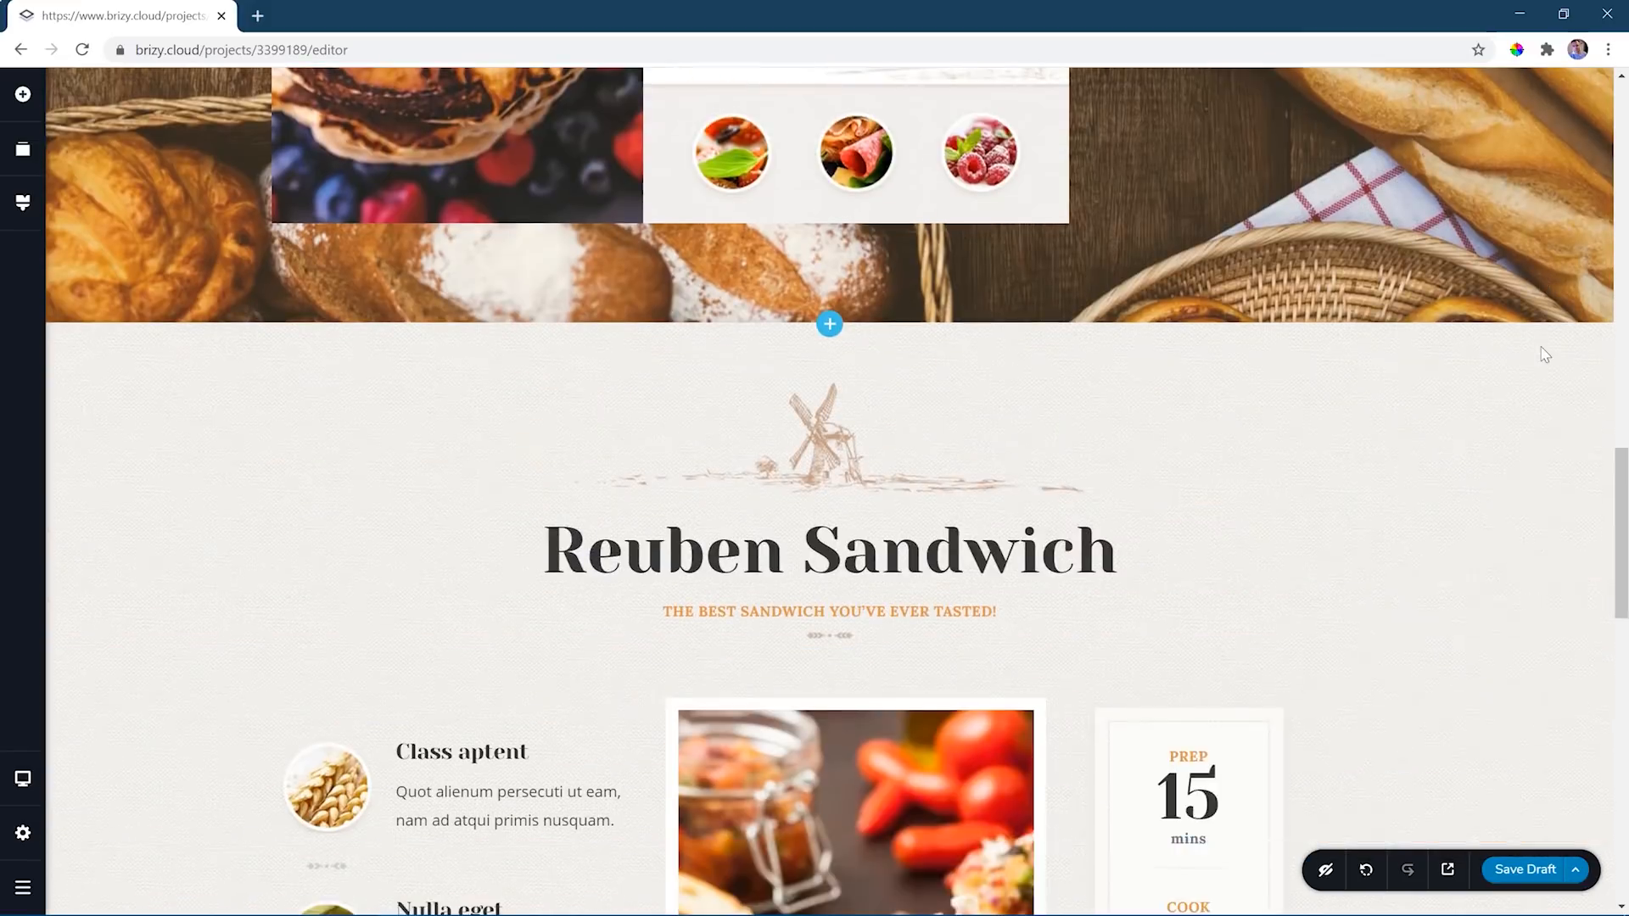
scroll(1544, 355, "down", 1)
left_click(1205, 343)
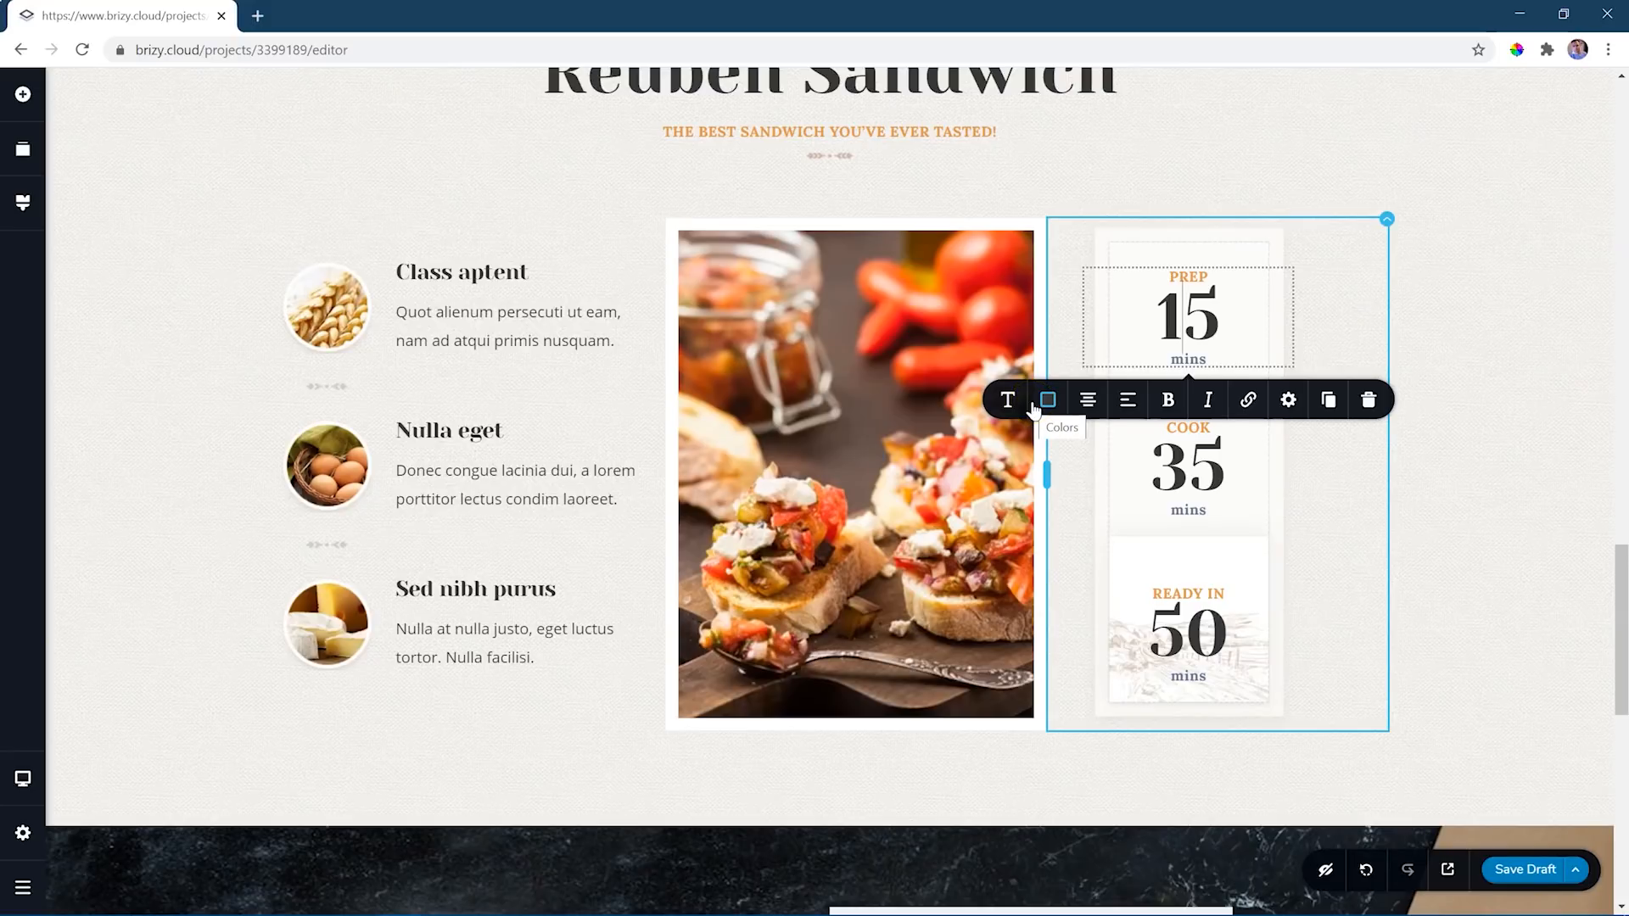
- Clear the whole Molino layout from the page
left_click_drag(1623, 564, 1624, 115)
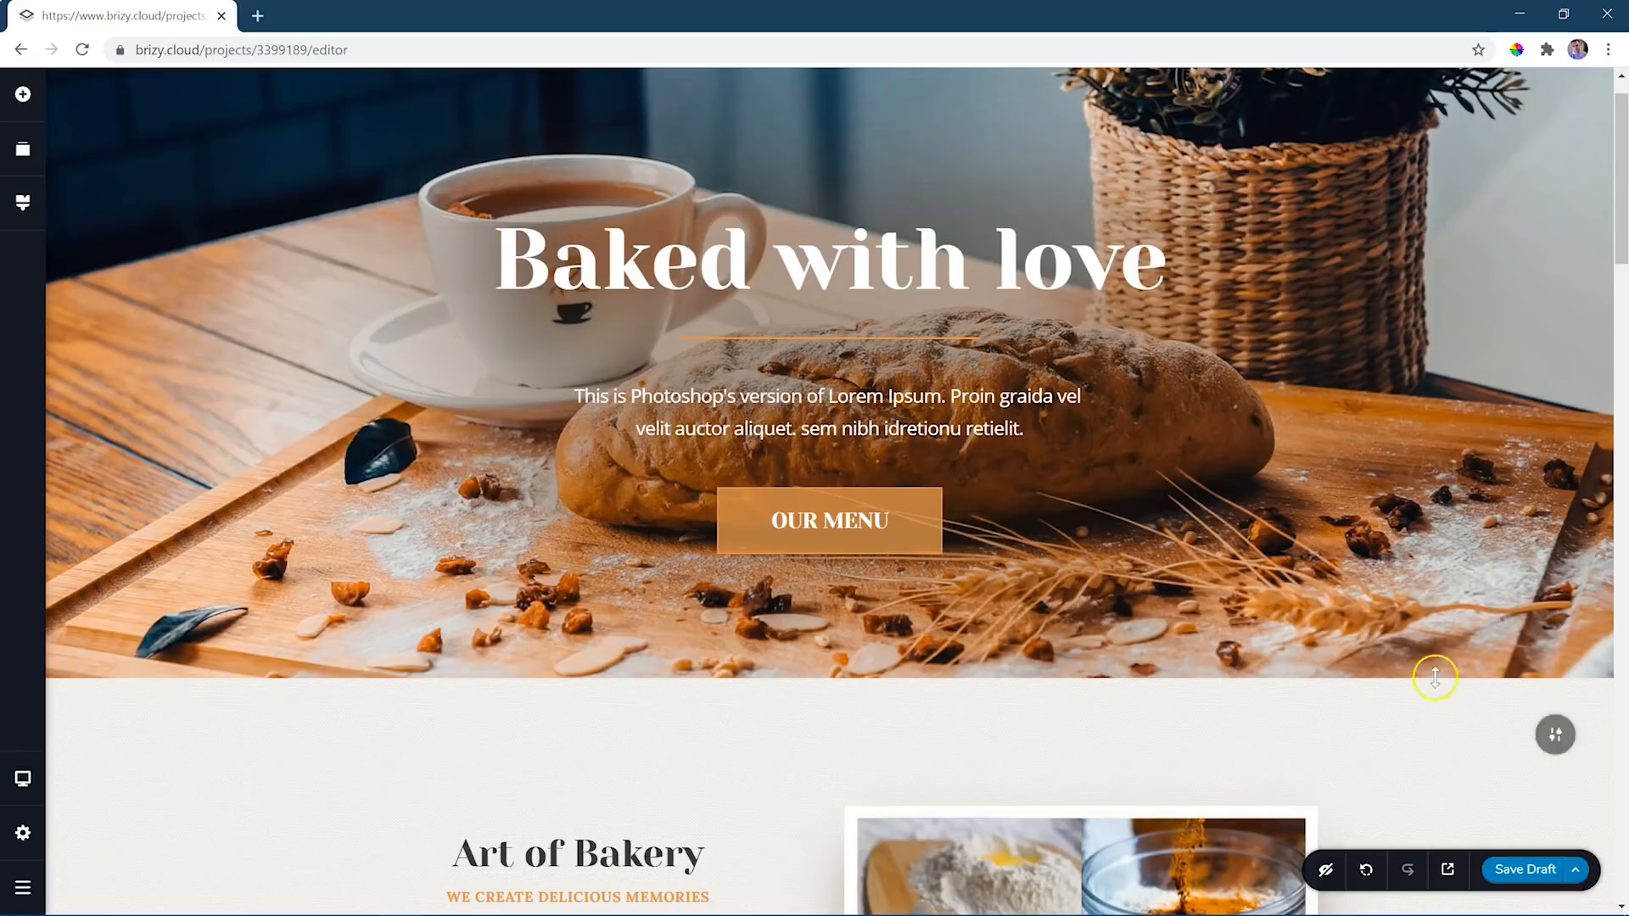
left_click(1576, 871)
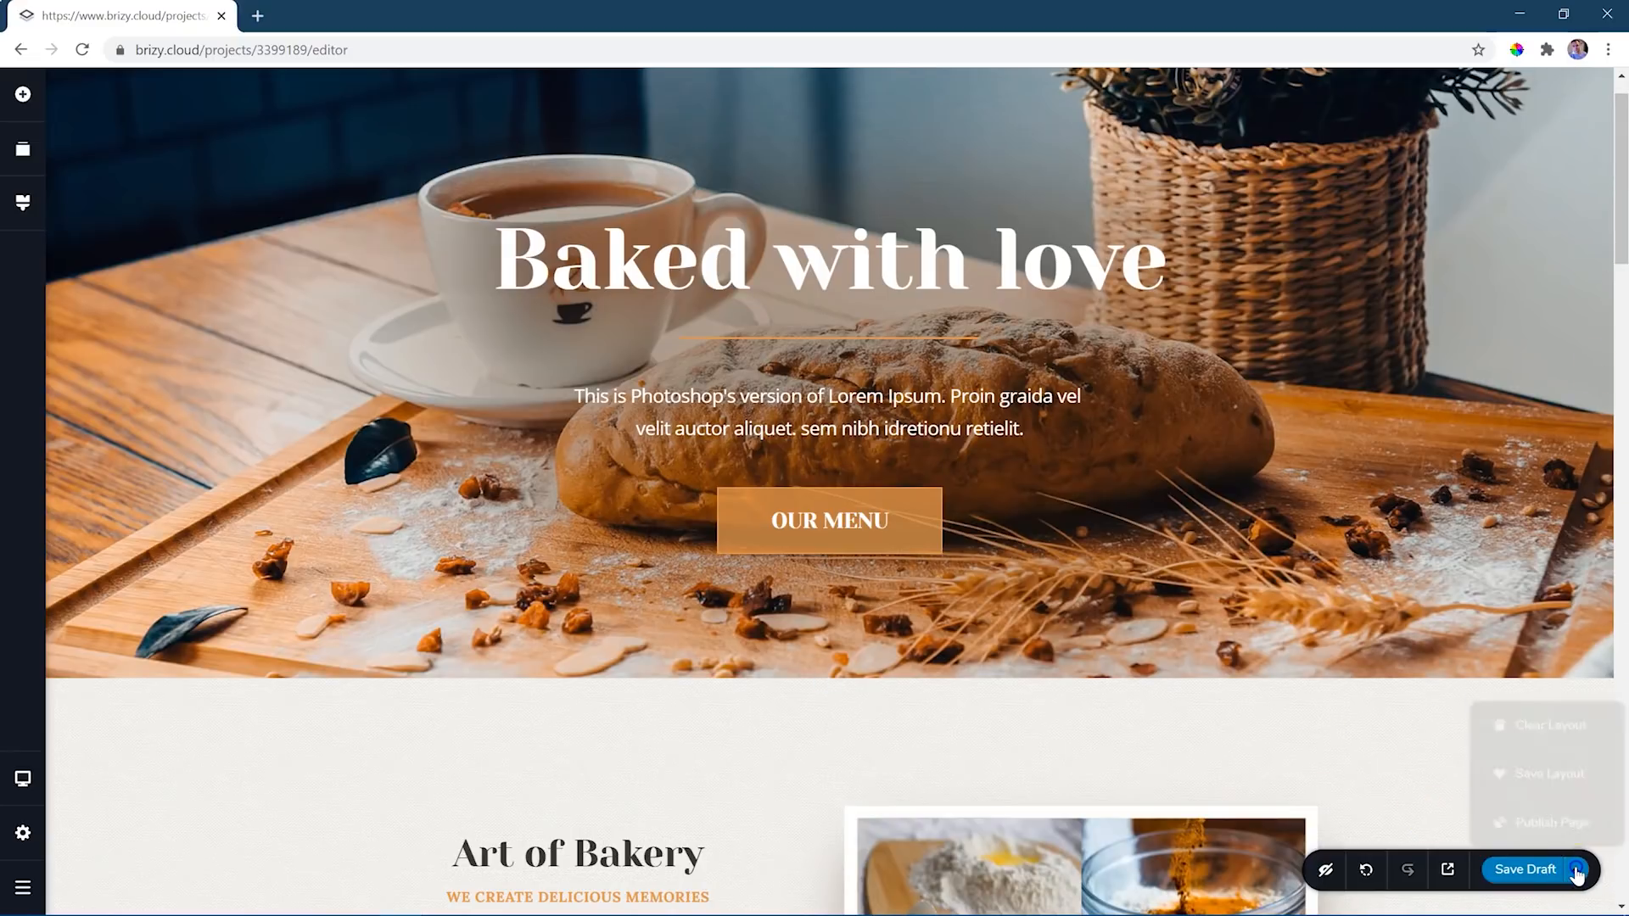
left_click(1537, 721)
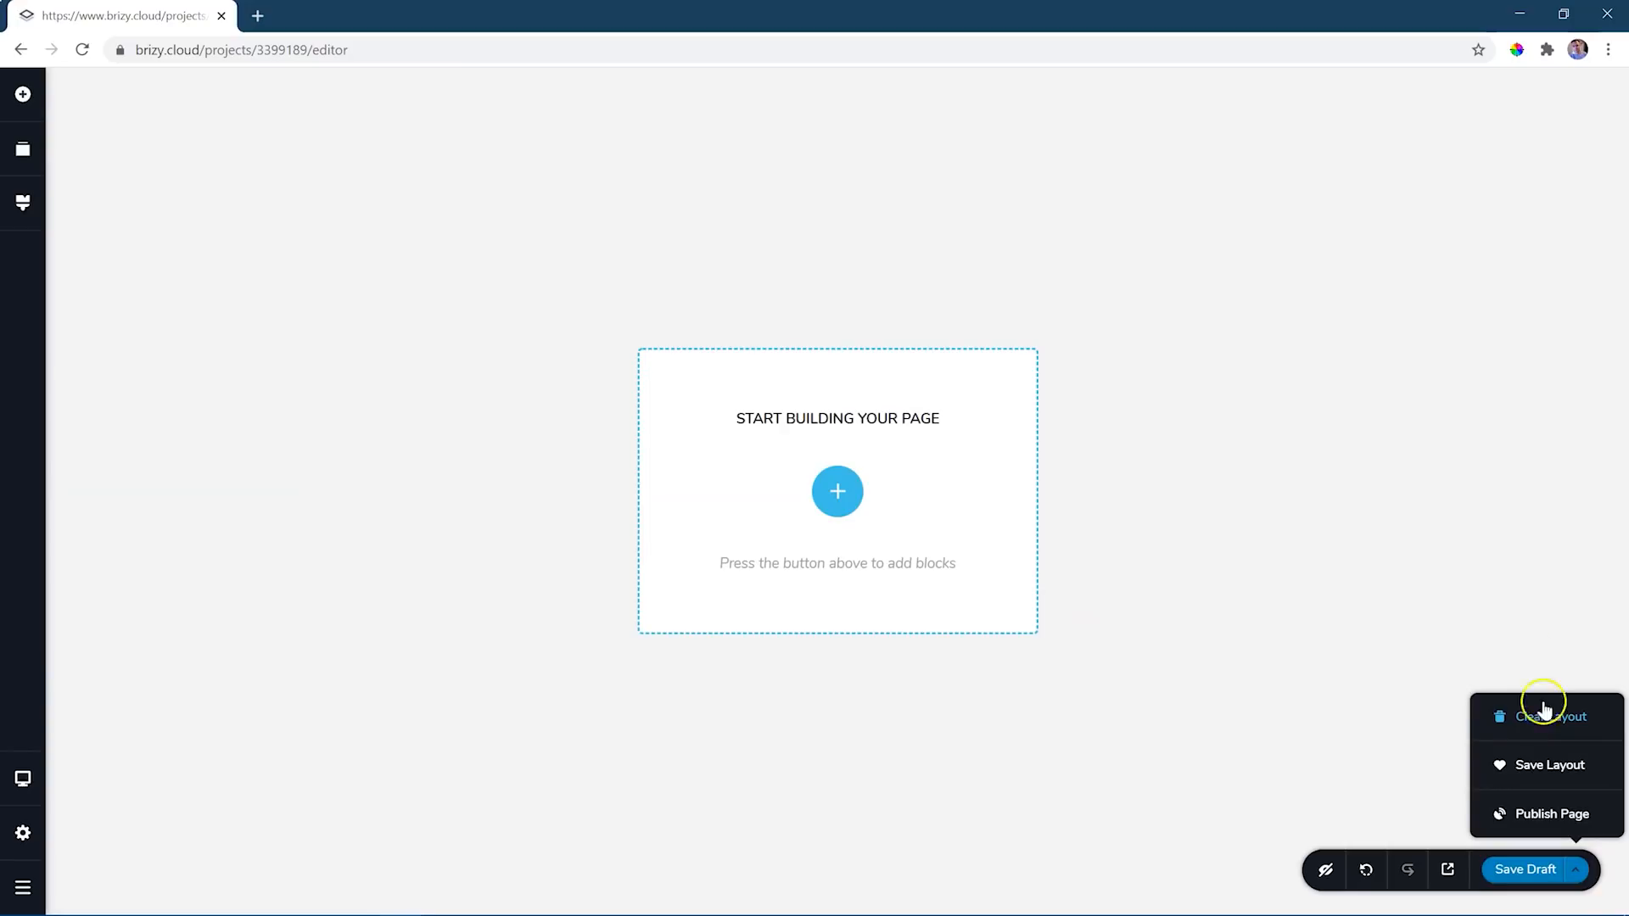
left_click(1392, 586)
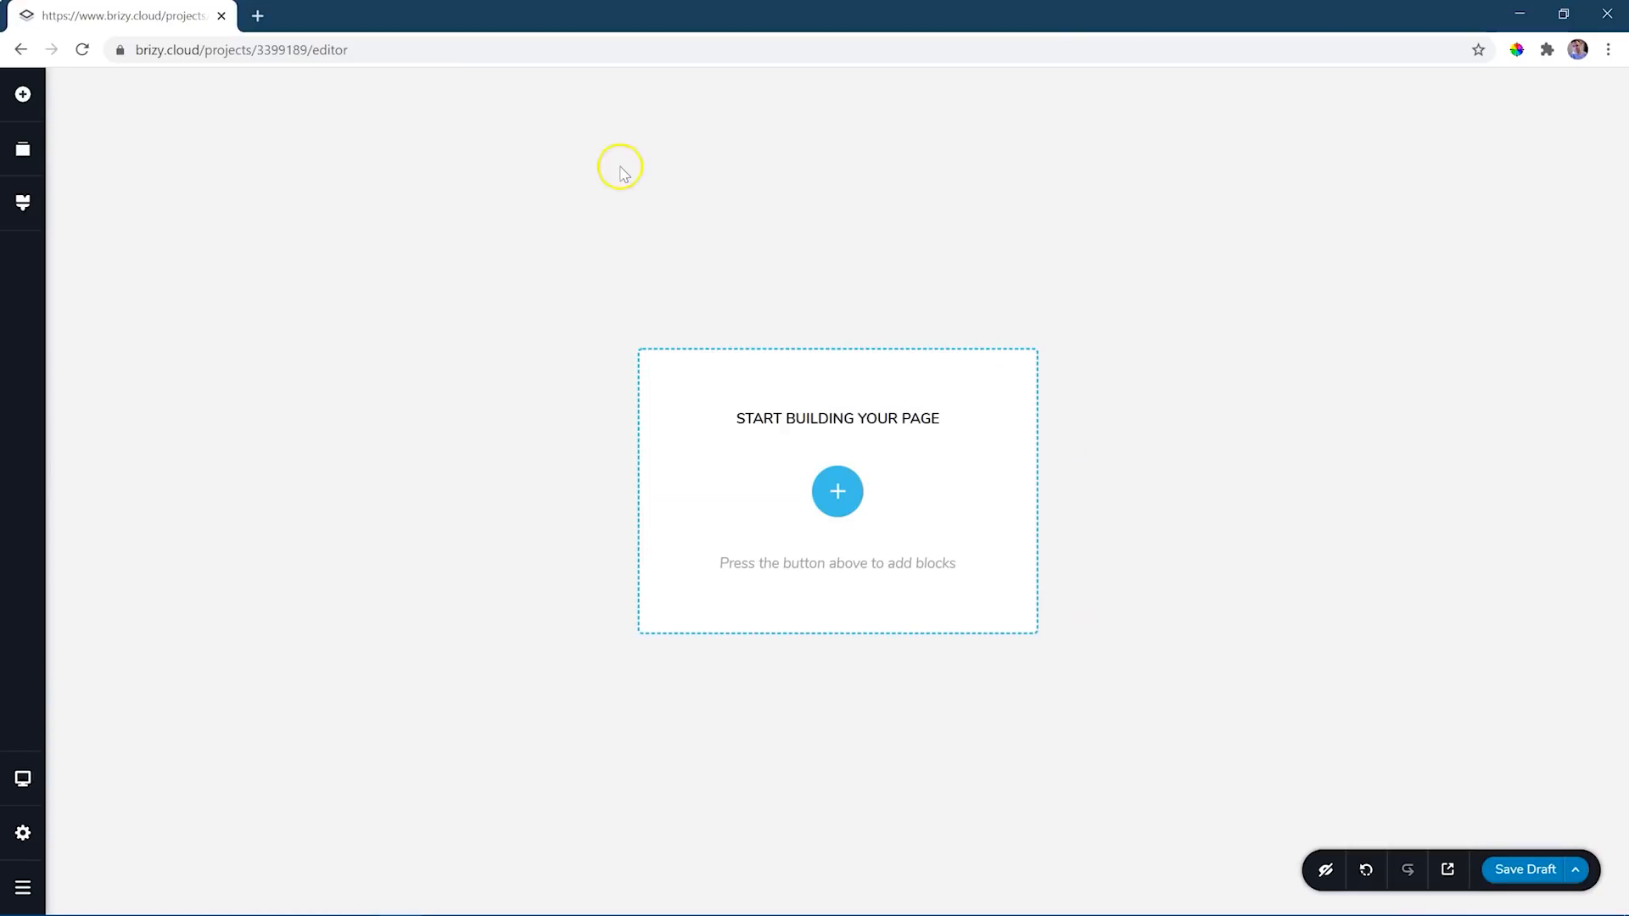
- Add the light Kit #2 Hero block "How to Attract Subscribers and Make Money with Video Channels" to the empty page
left_click(837, 501)
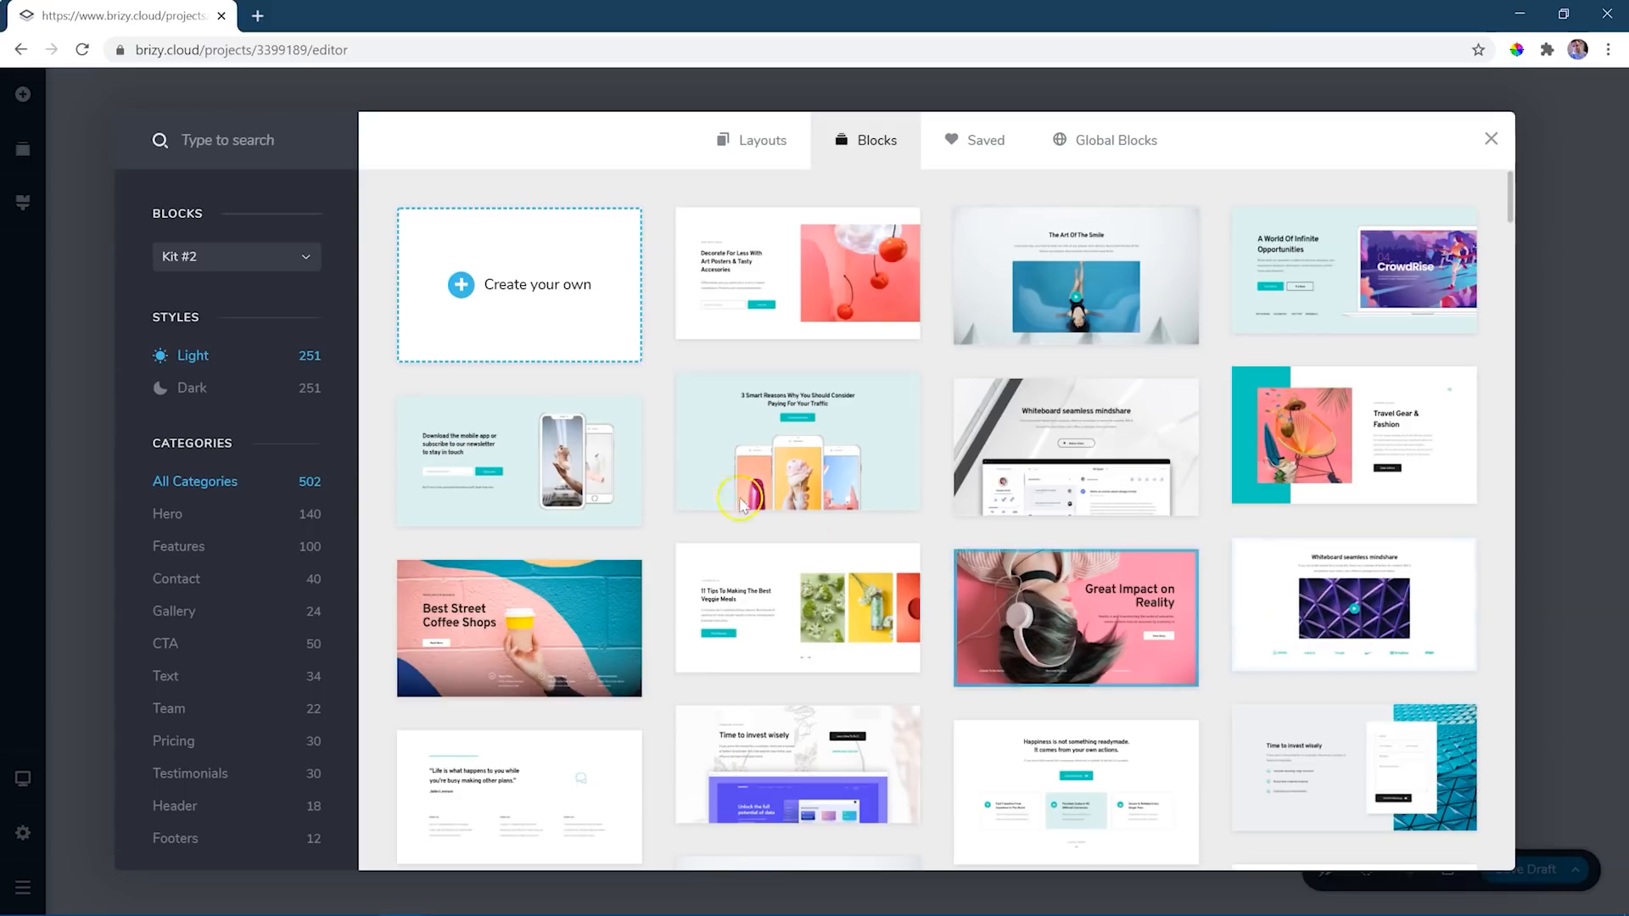
left_click(170, 516)
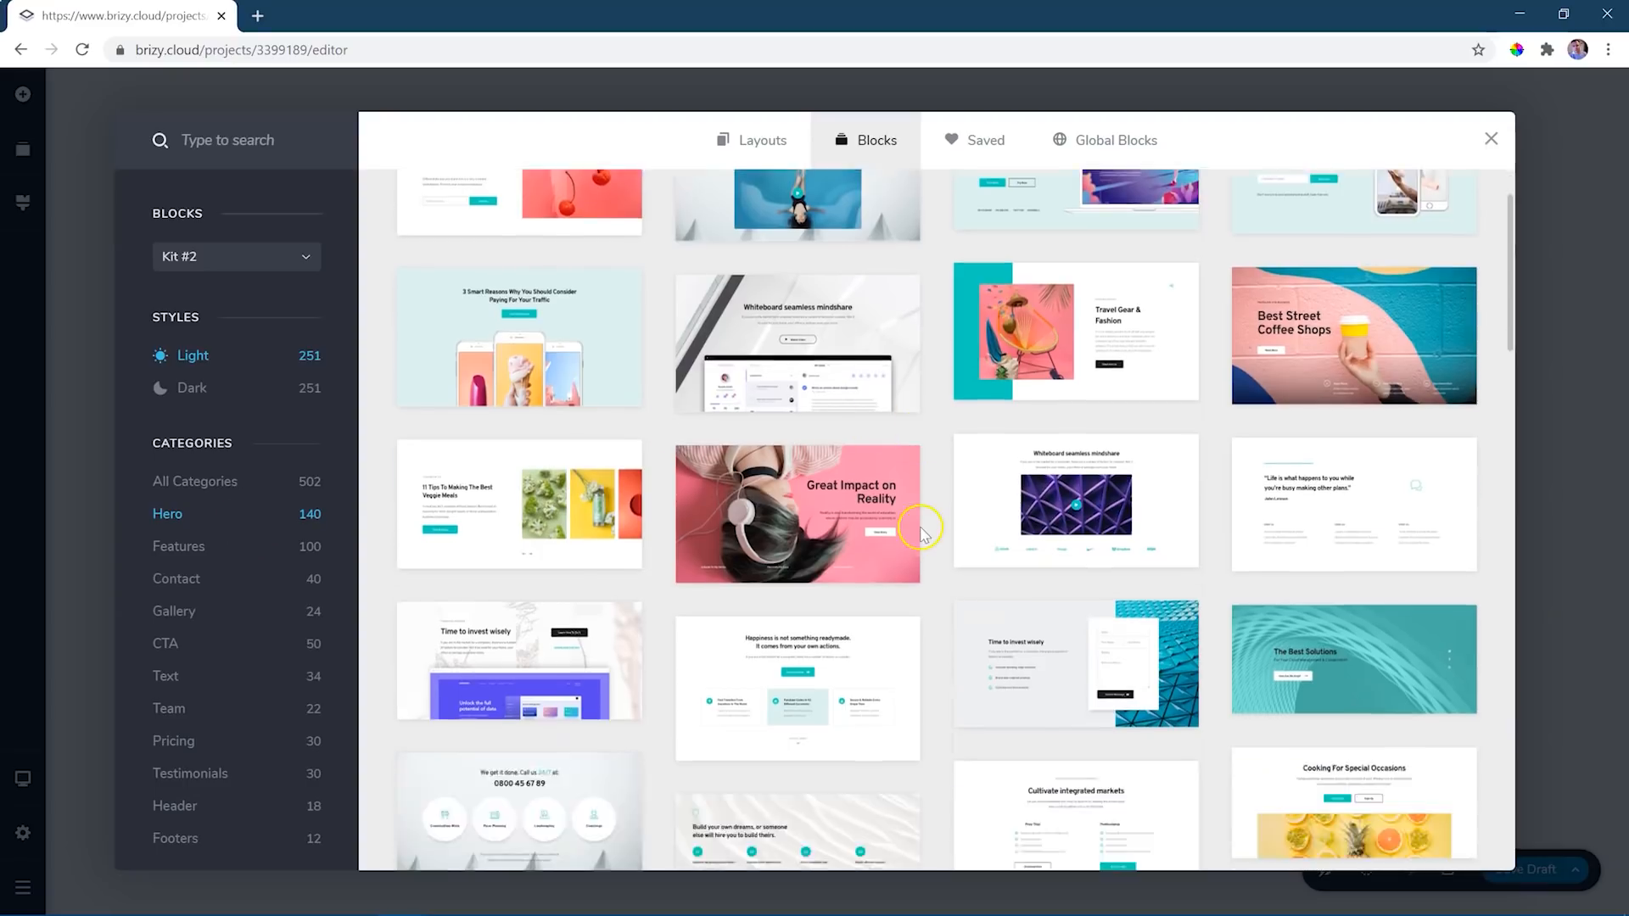
scroll(912, 530, "down", 7)
scroll(921, 532, "down", 5)
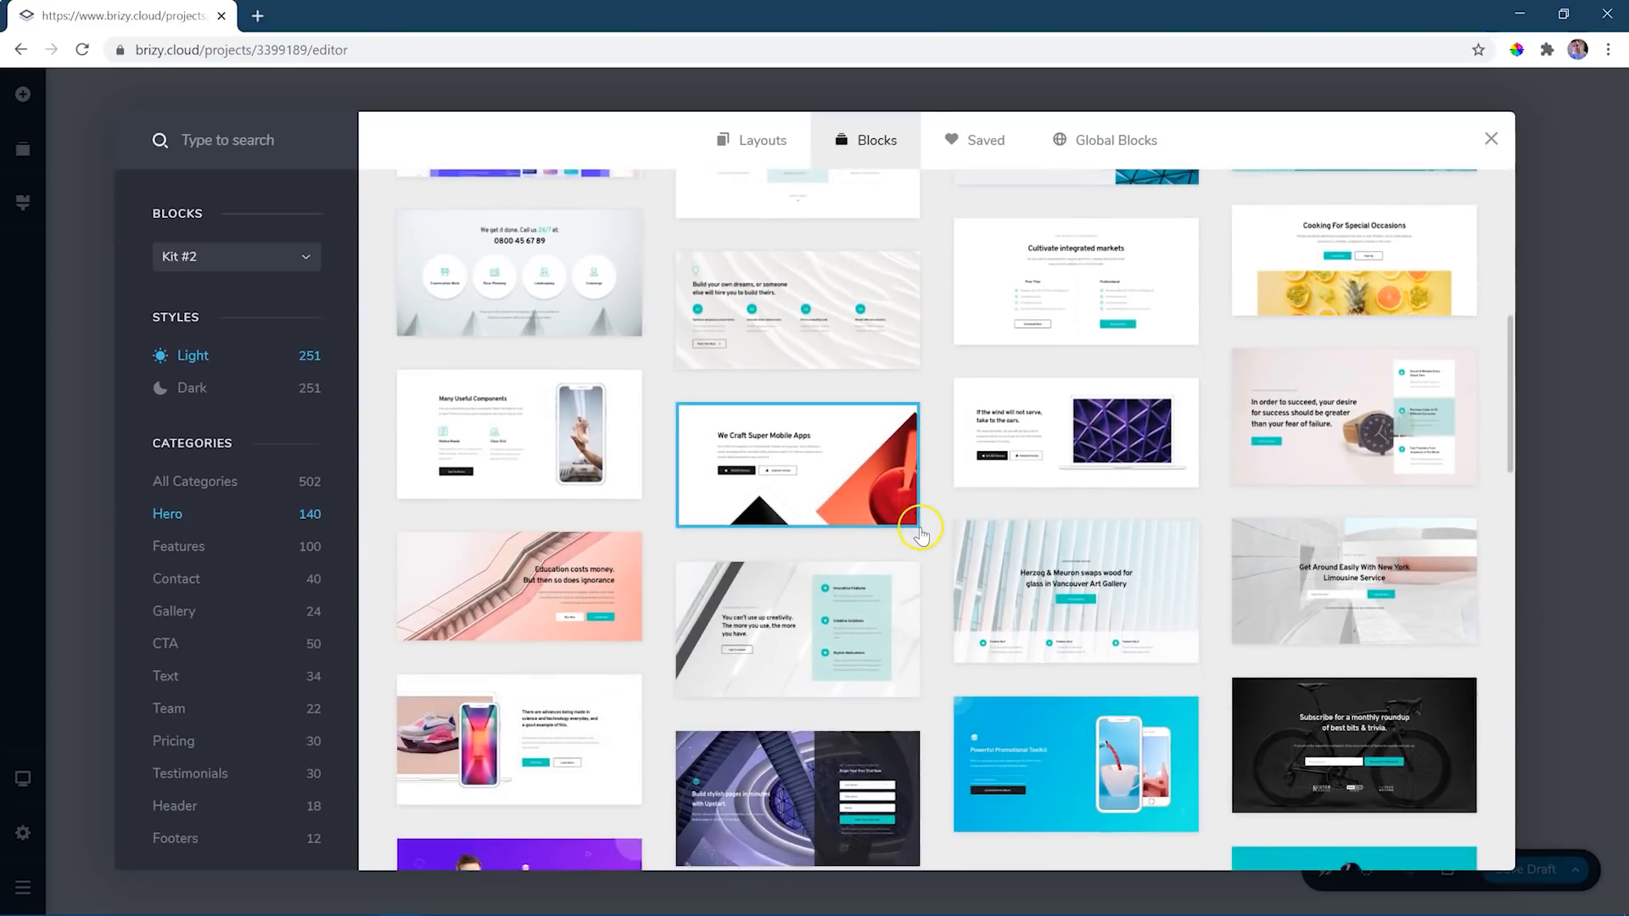
scroll(925, 535, "down", 3)
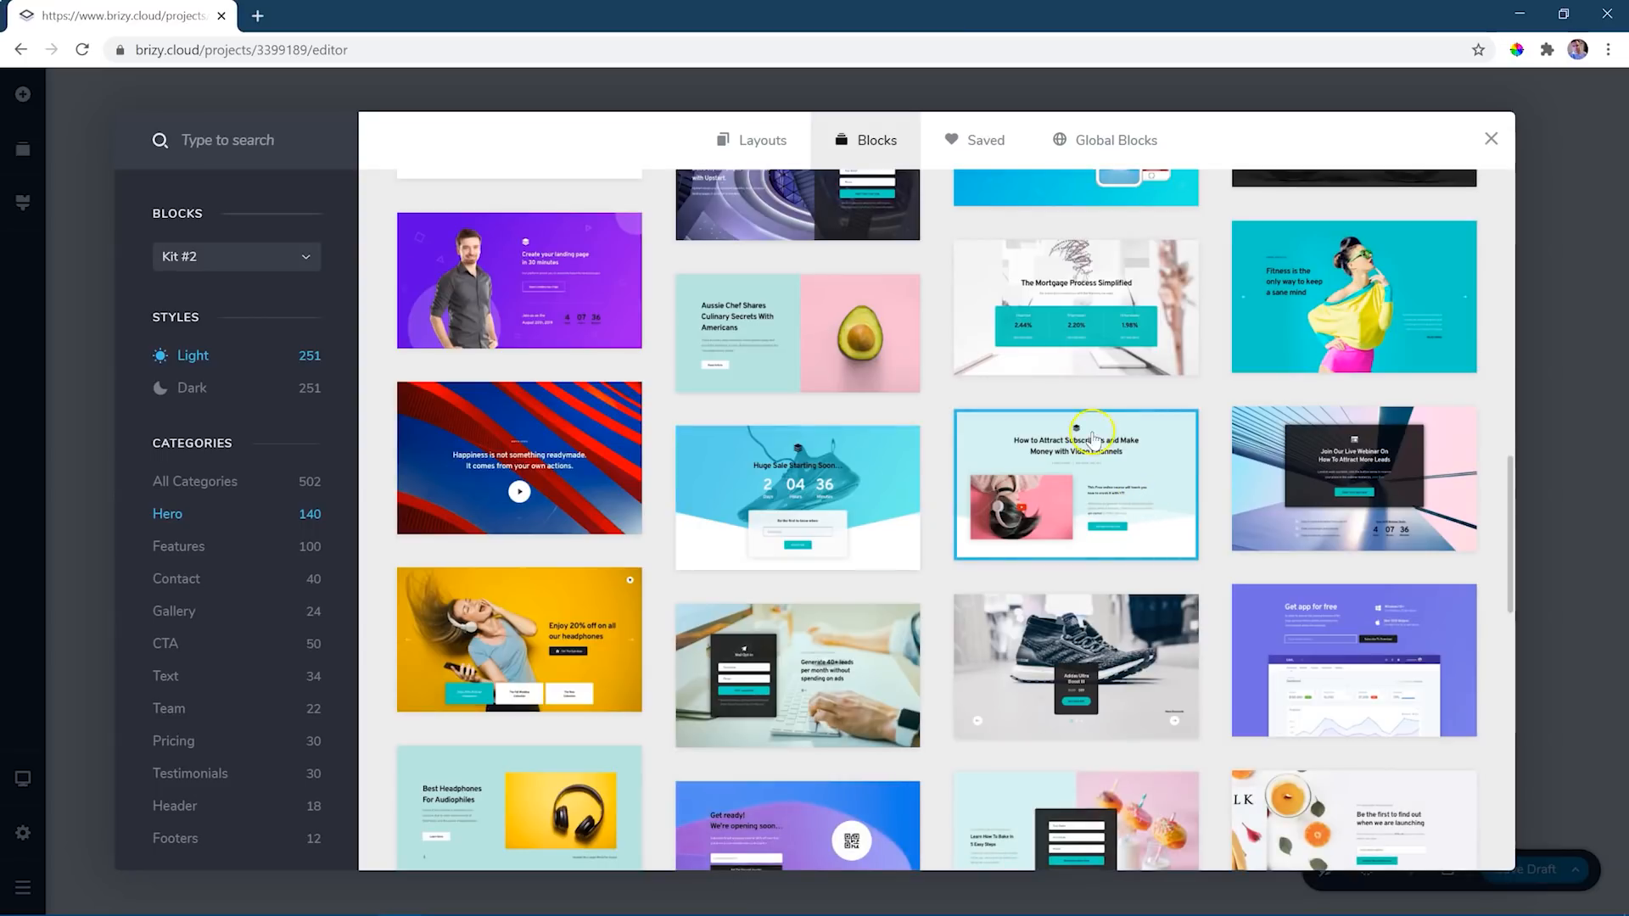
left_click(1135, 512)
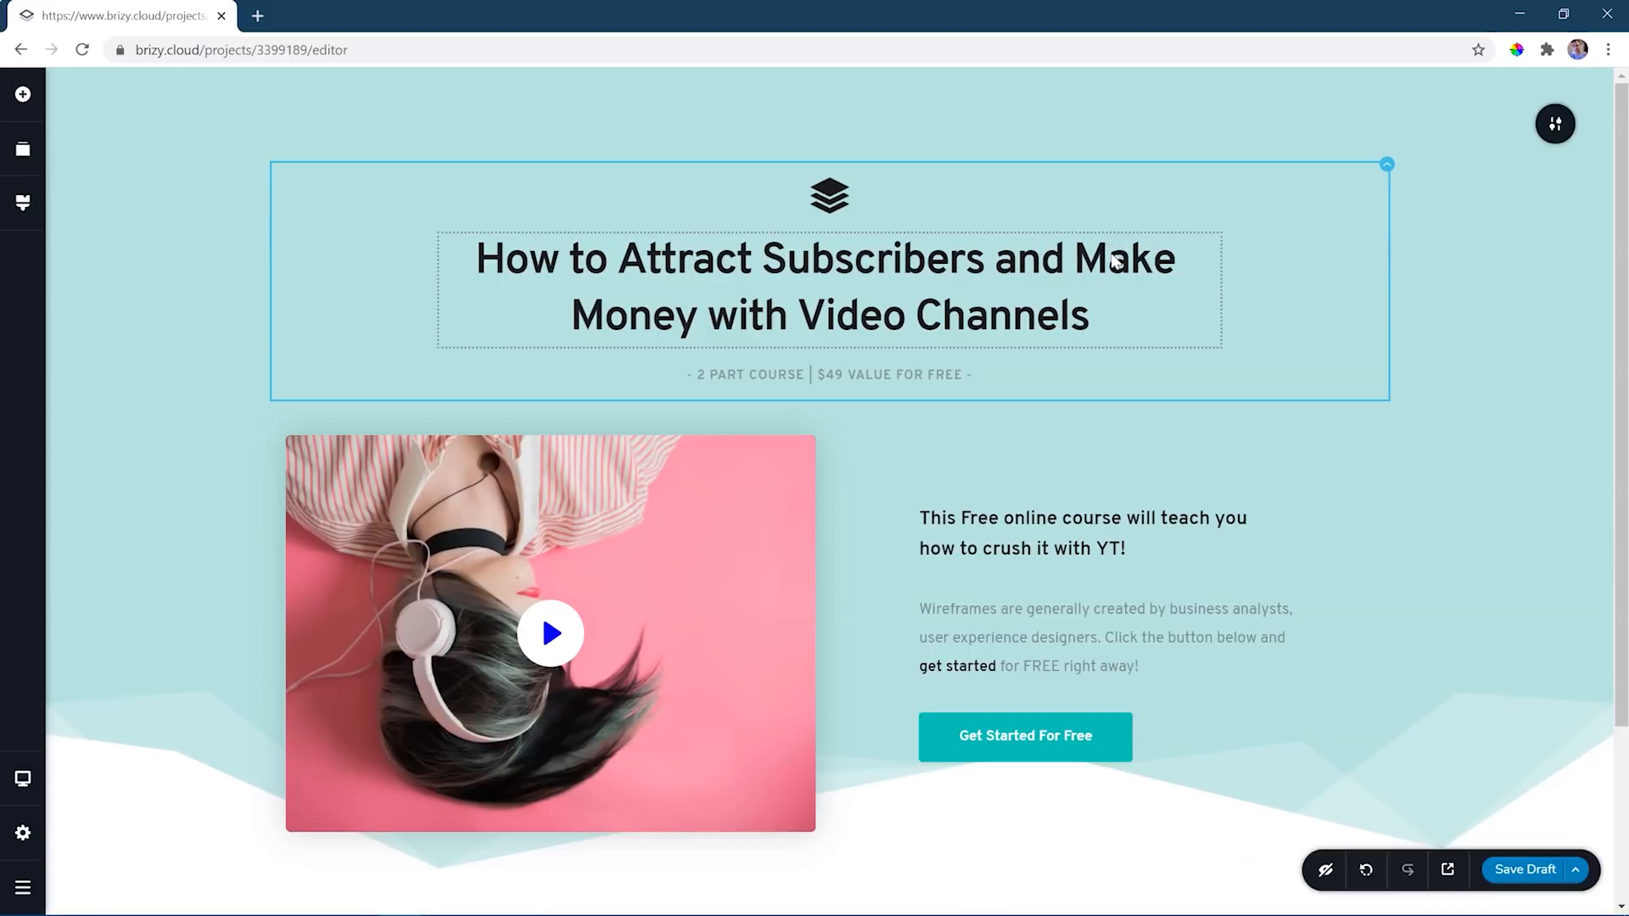
left_click(1497, 393)
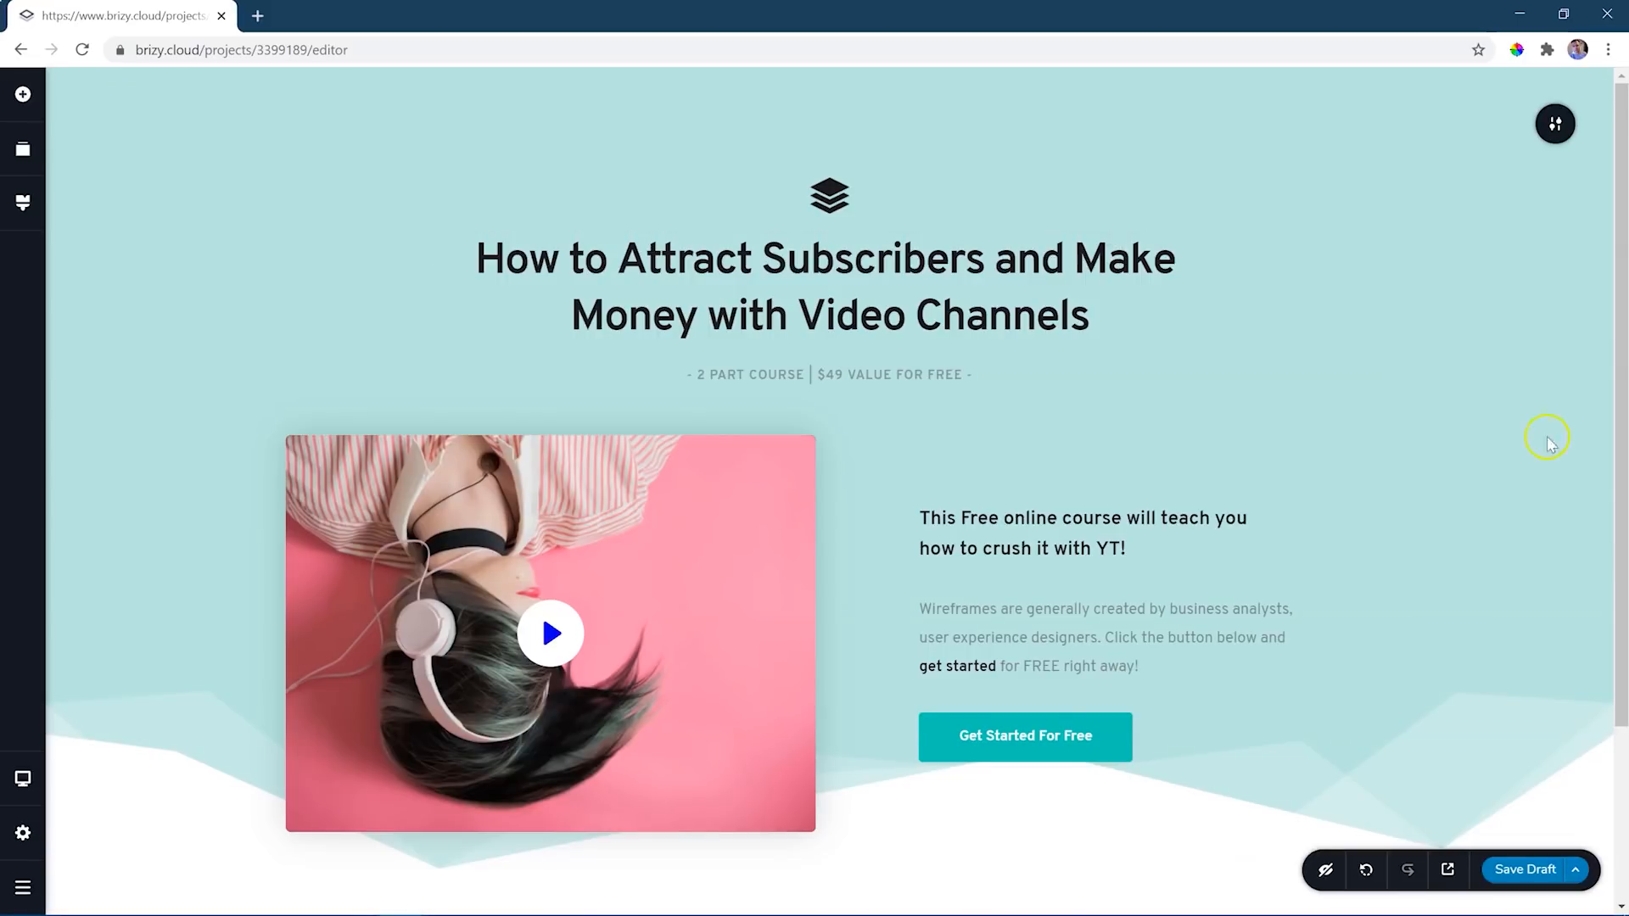
- Add the light three-column Features block starting with "Streamline visionary networks" below the hero block
scroll(1545, 437, "down", 3)
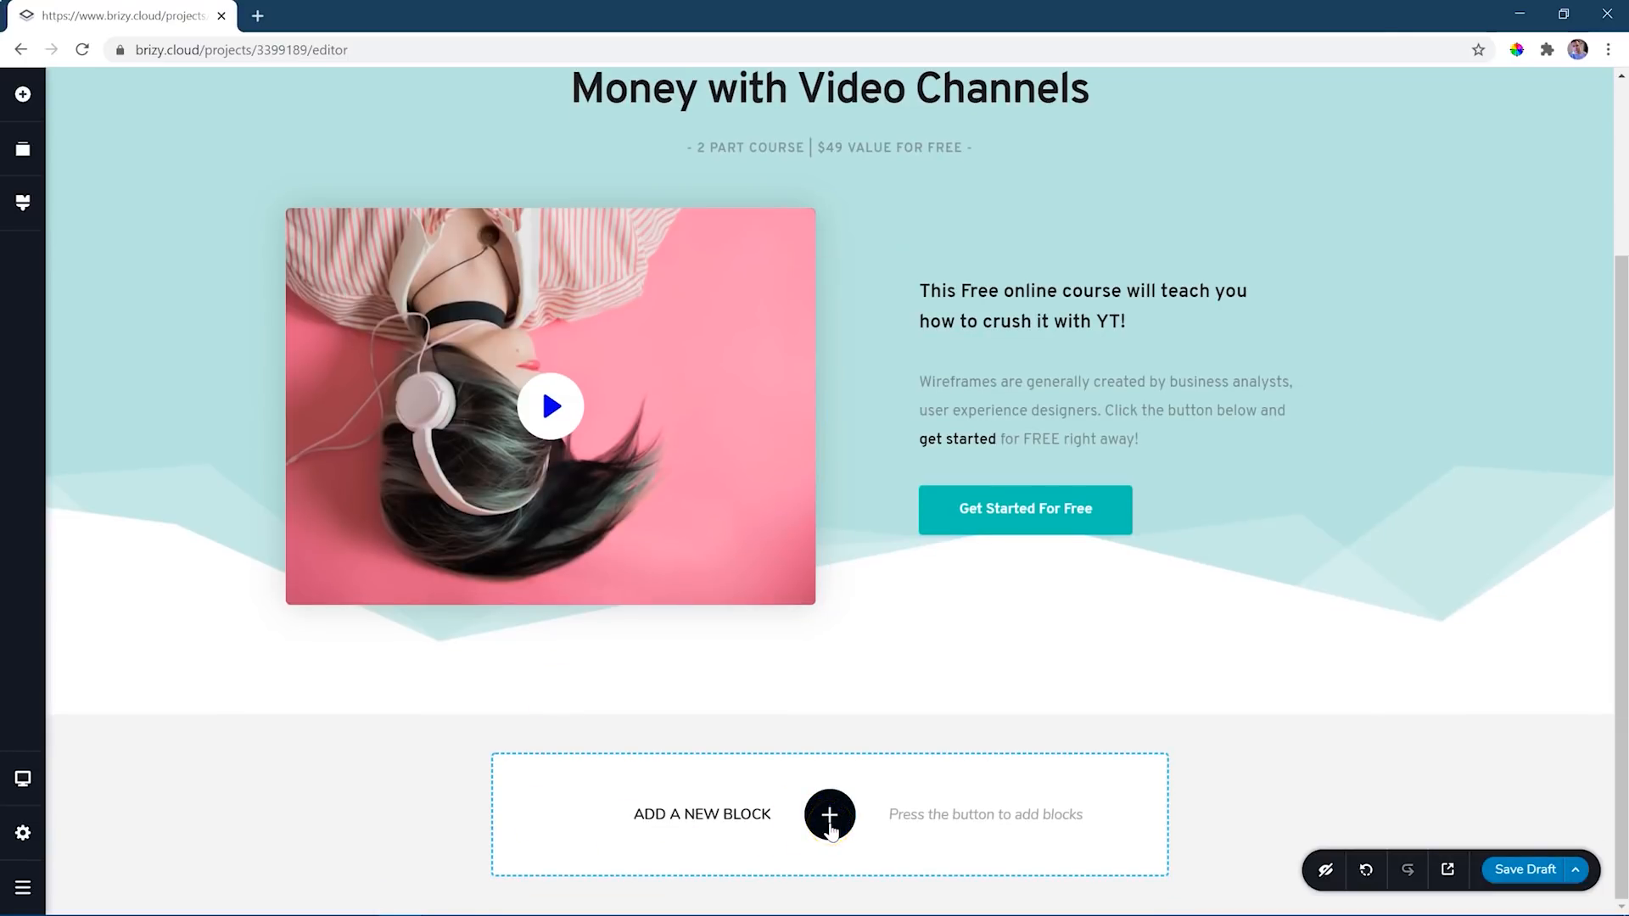
left_click(830, 816)
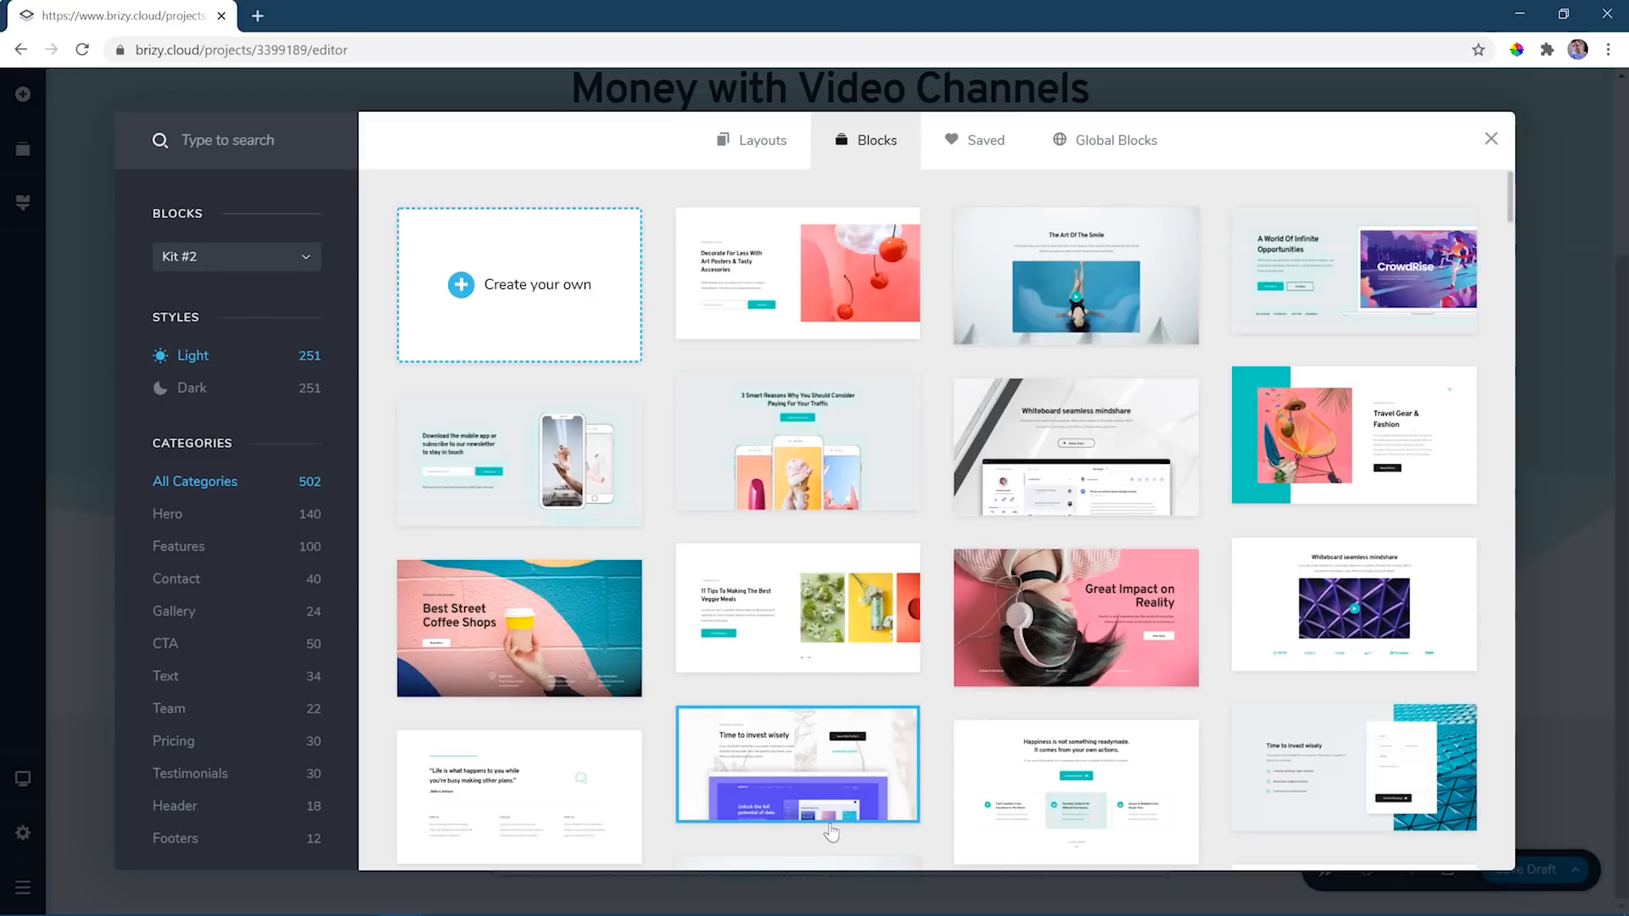
left_click(197, 553)
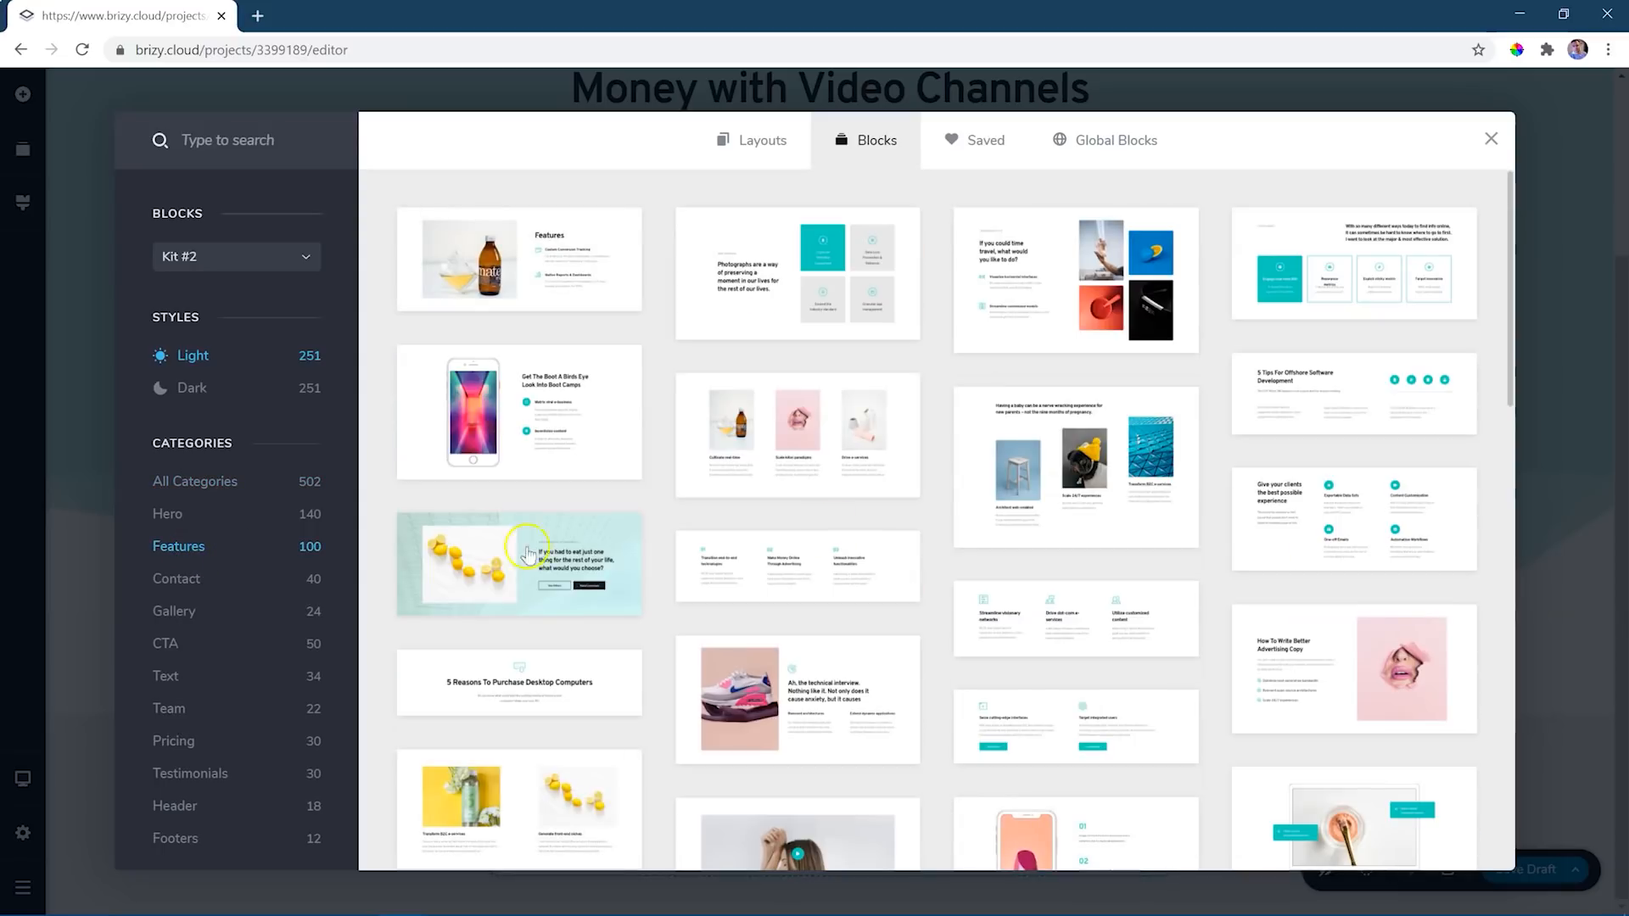
scroll(1050, 516, "down", 6)
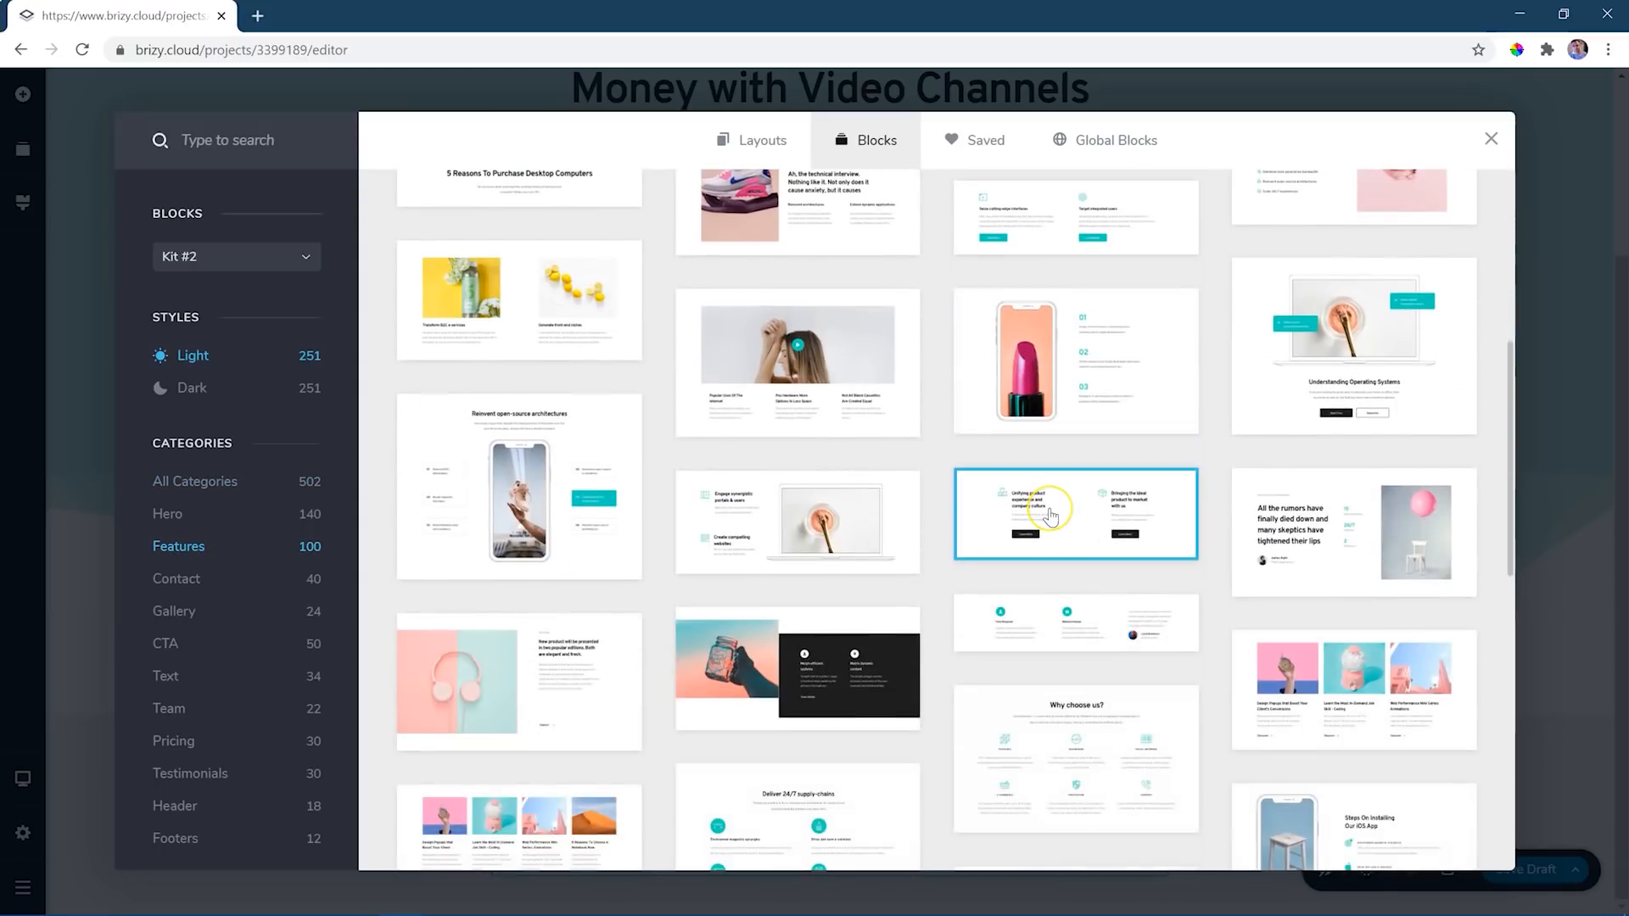
scroll(1050, 516, "up", 6)
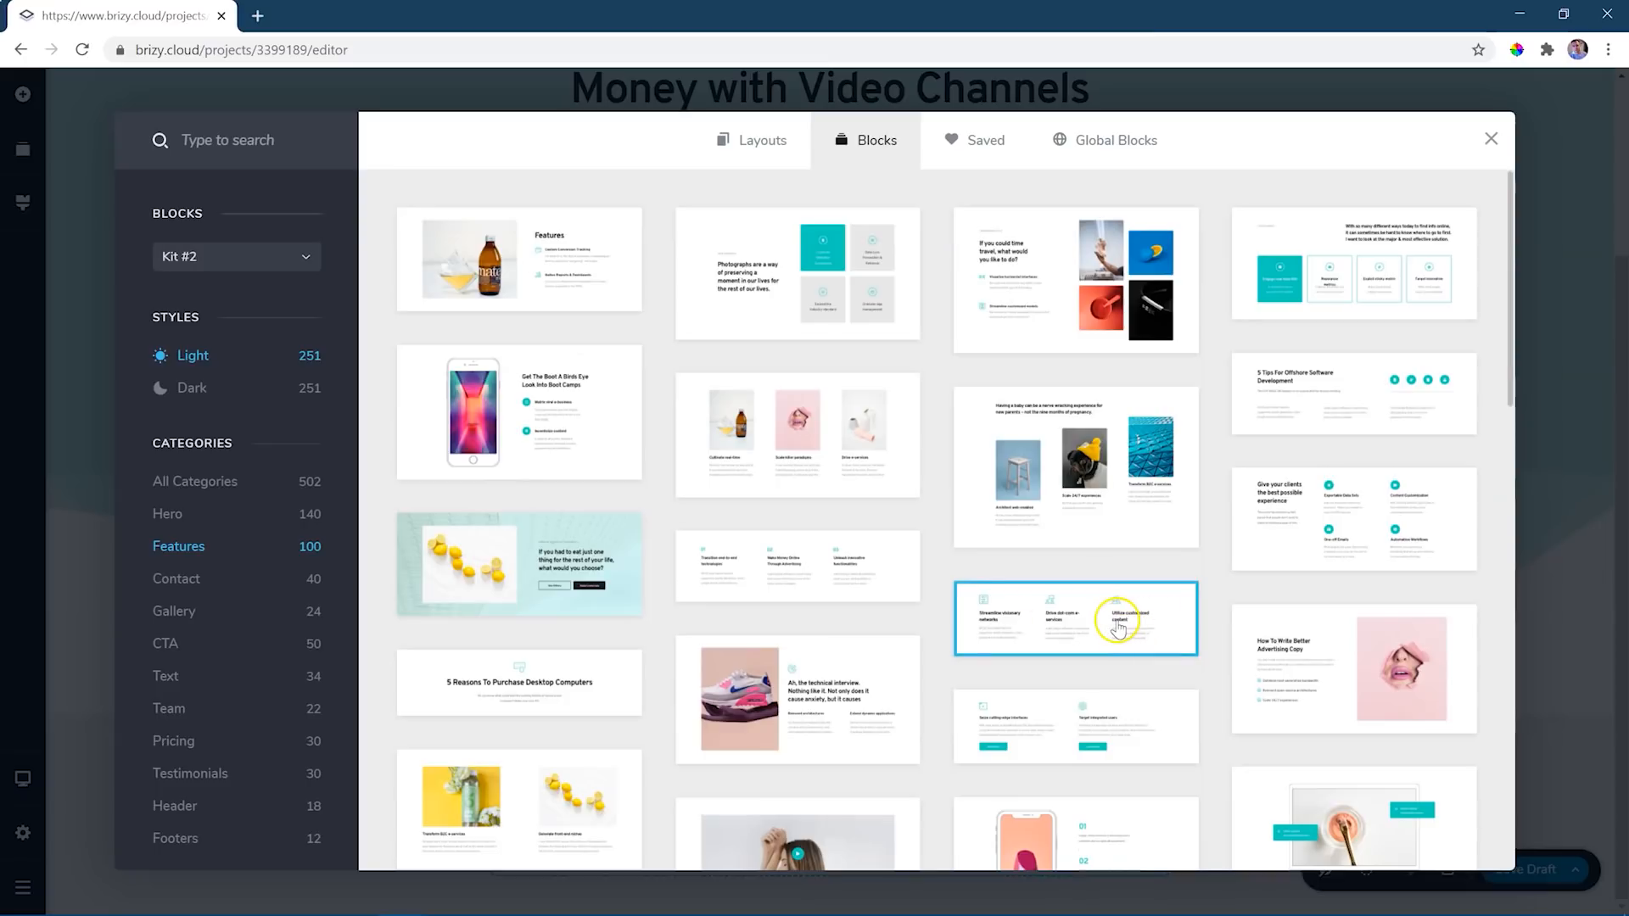
left_click(1119, 628)
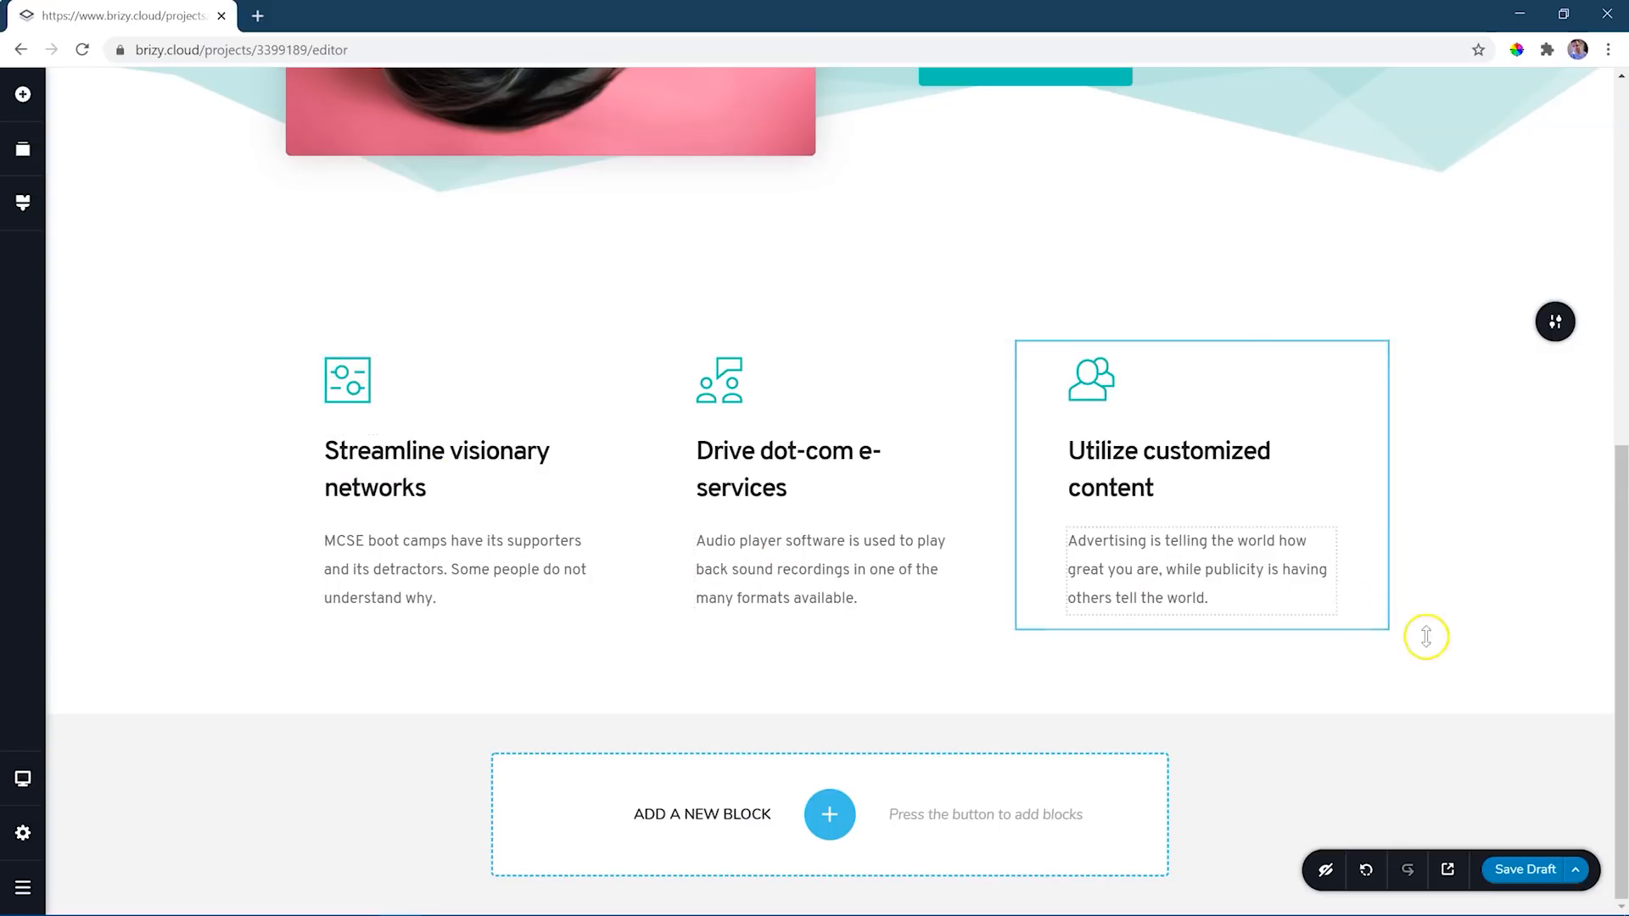
- Add the light Hero block "60% of viewers are now on mobile" with the phone illustration below the features block
left_click(830, 814)
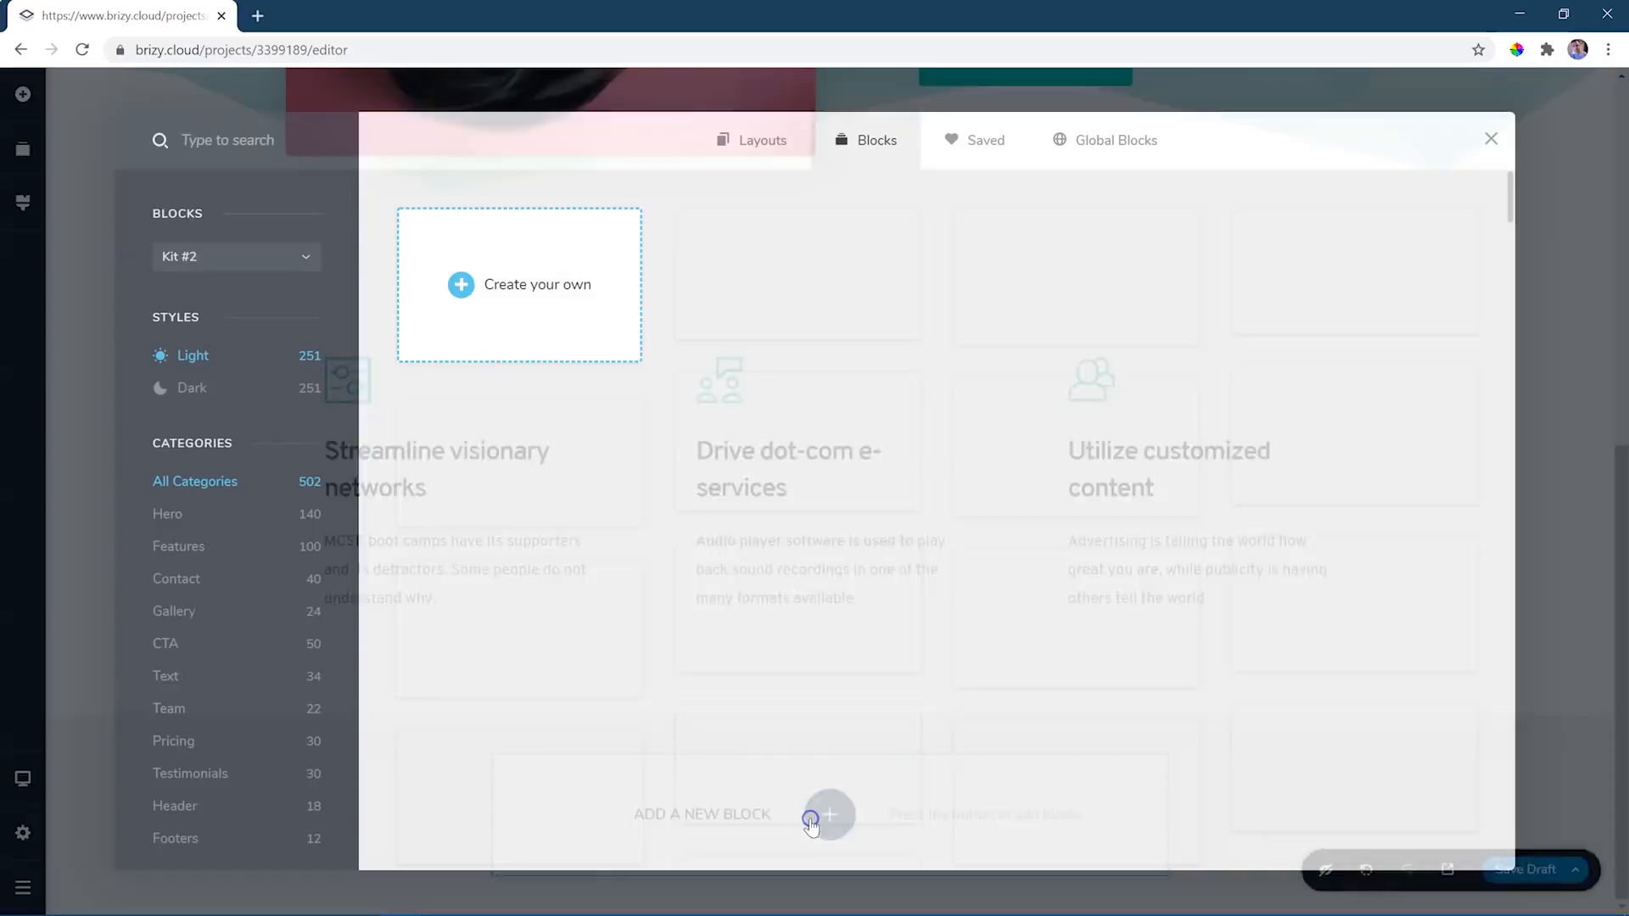
left_click(172, 514)
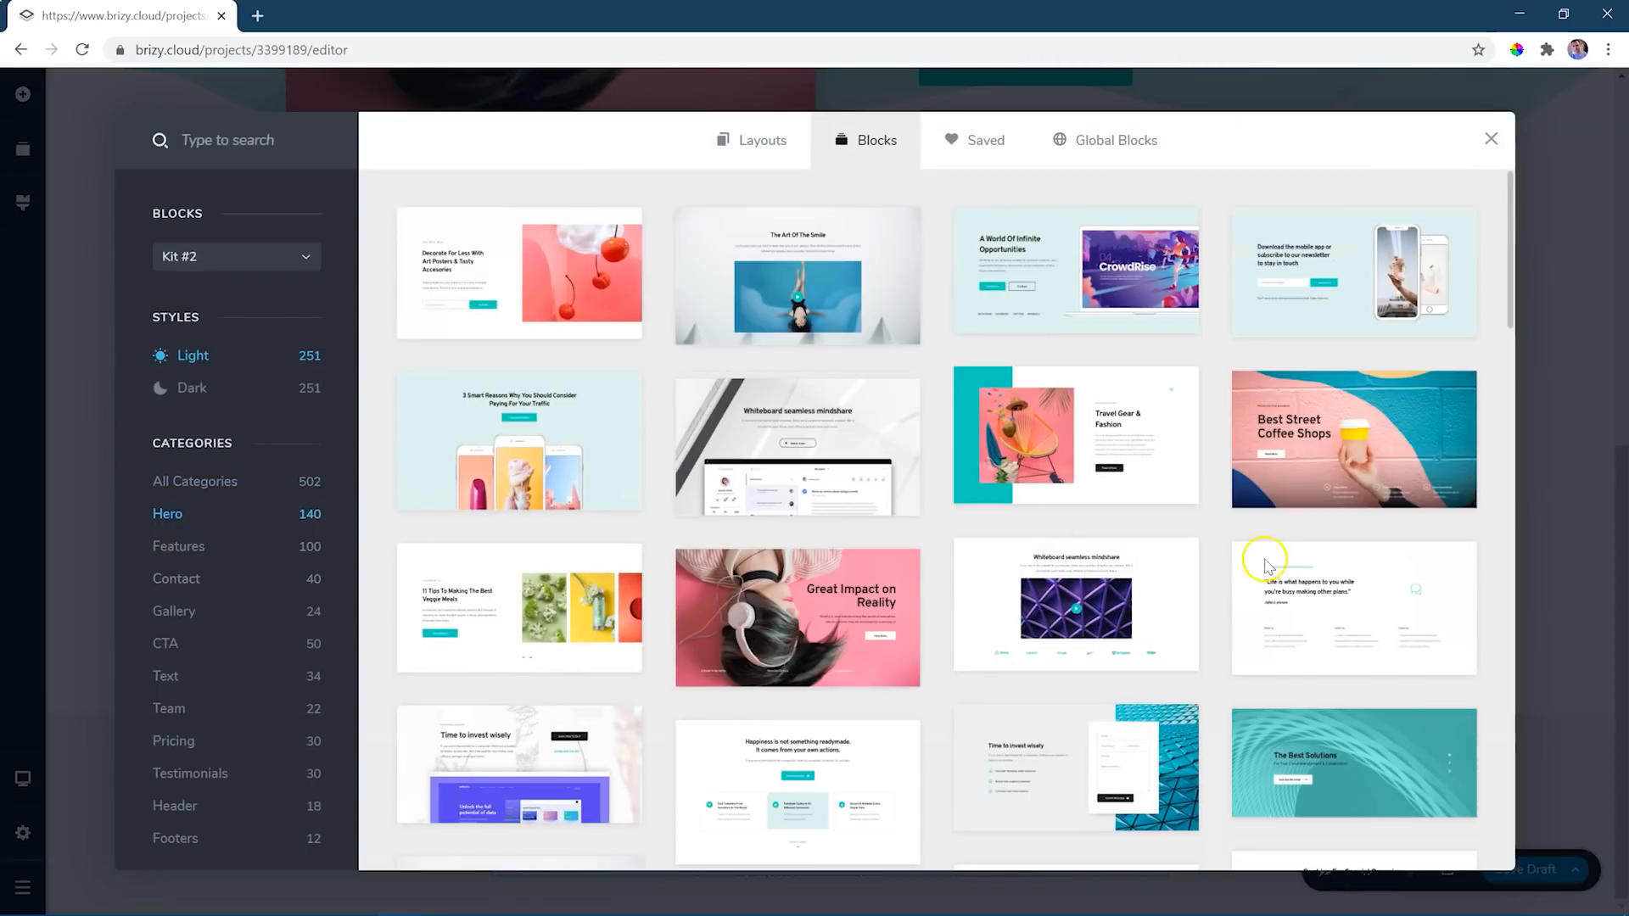
scroll(1335, 562, "down", 10)
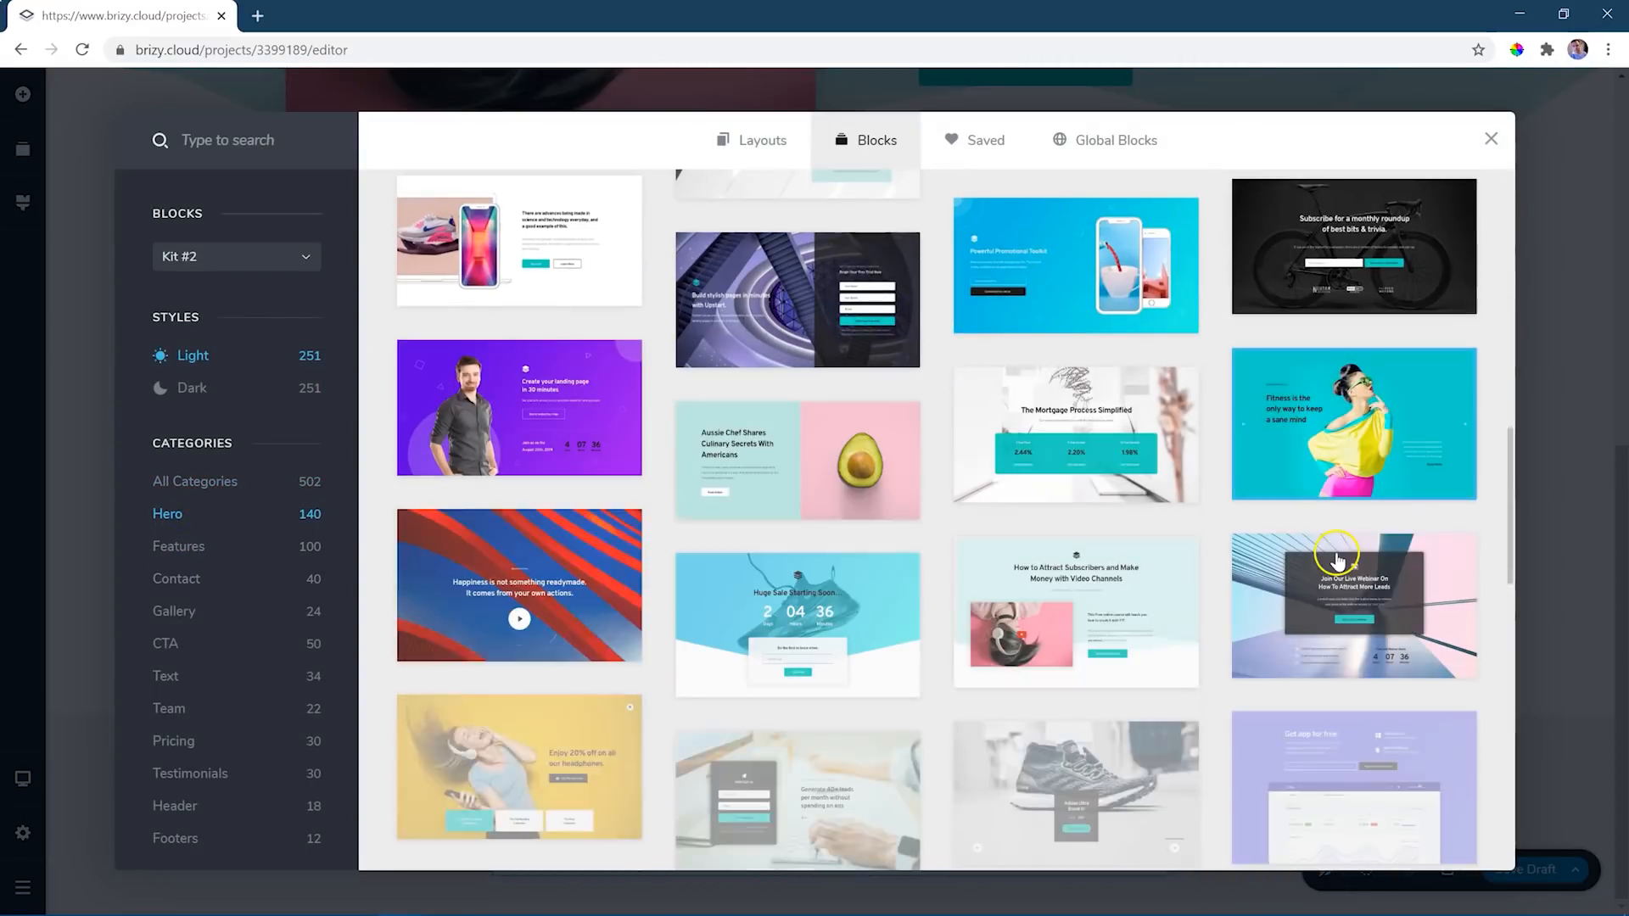
scroll(1337, 560, "down", 15)
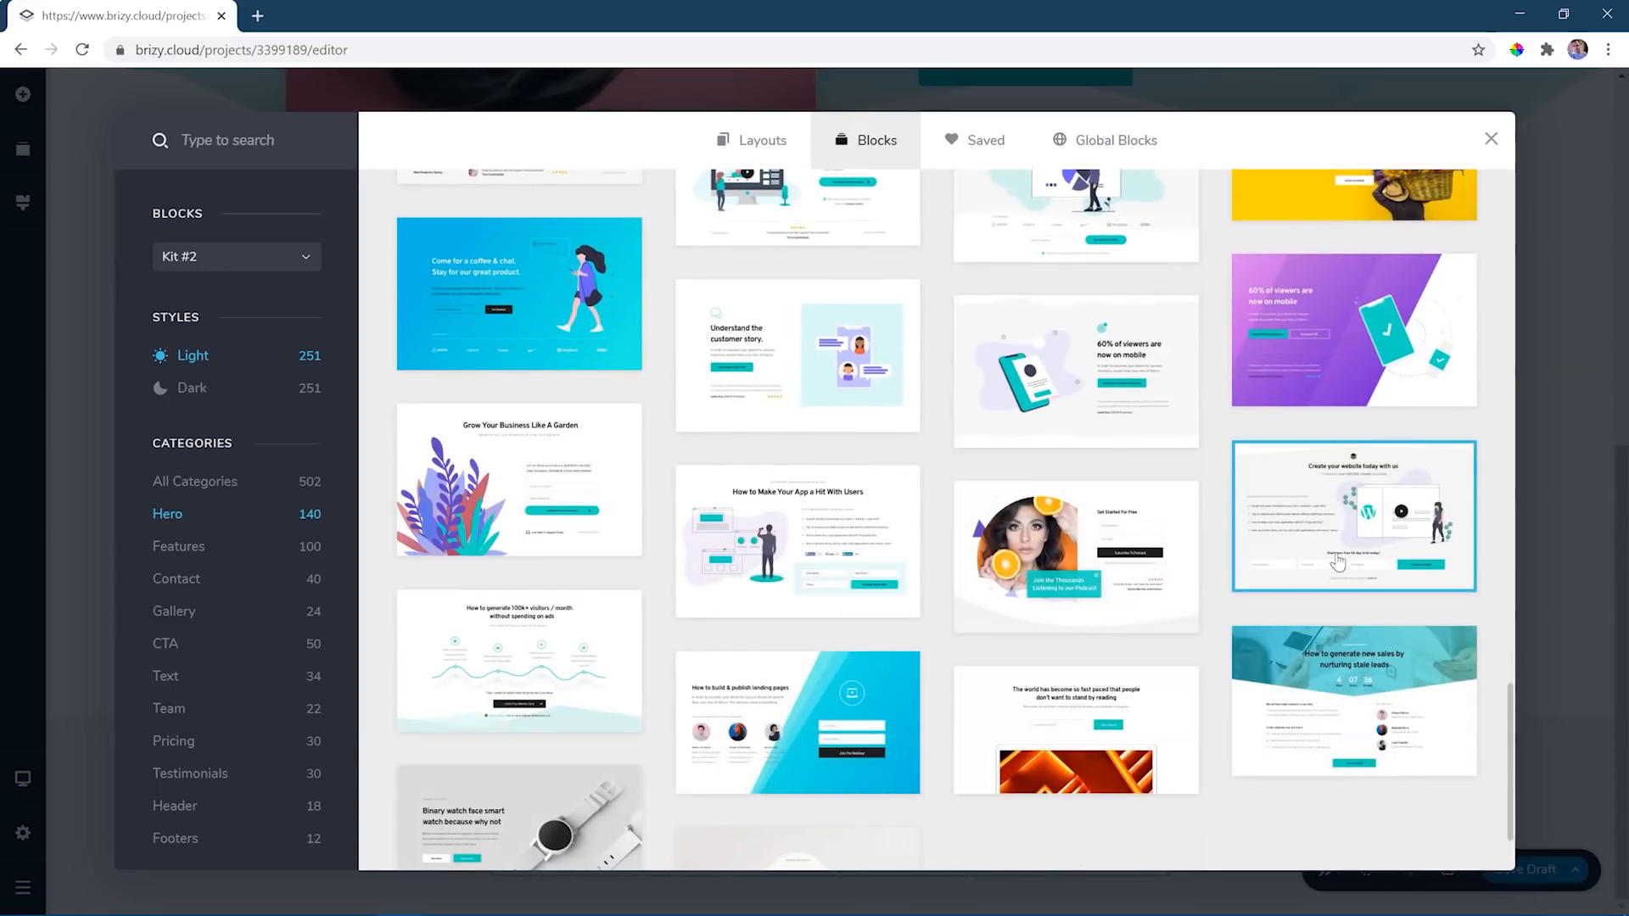
left_click(1094, 376)
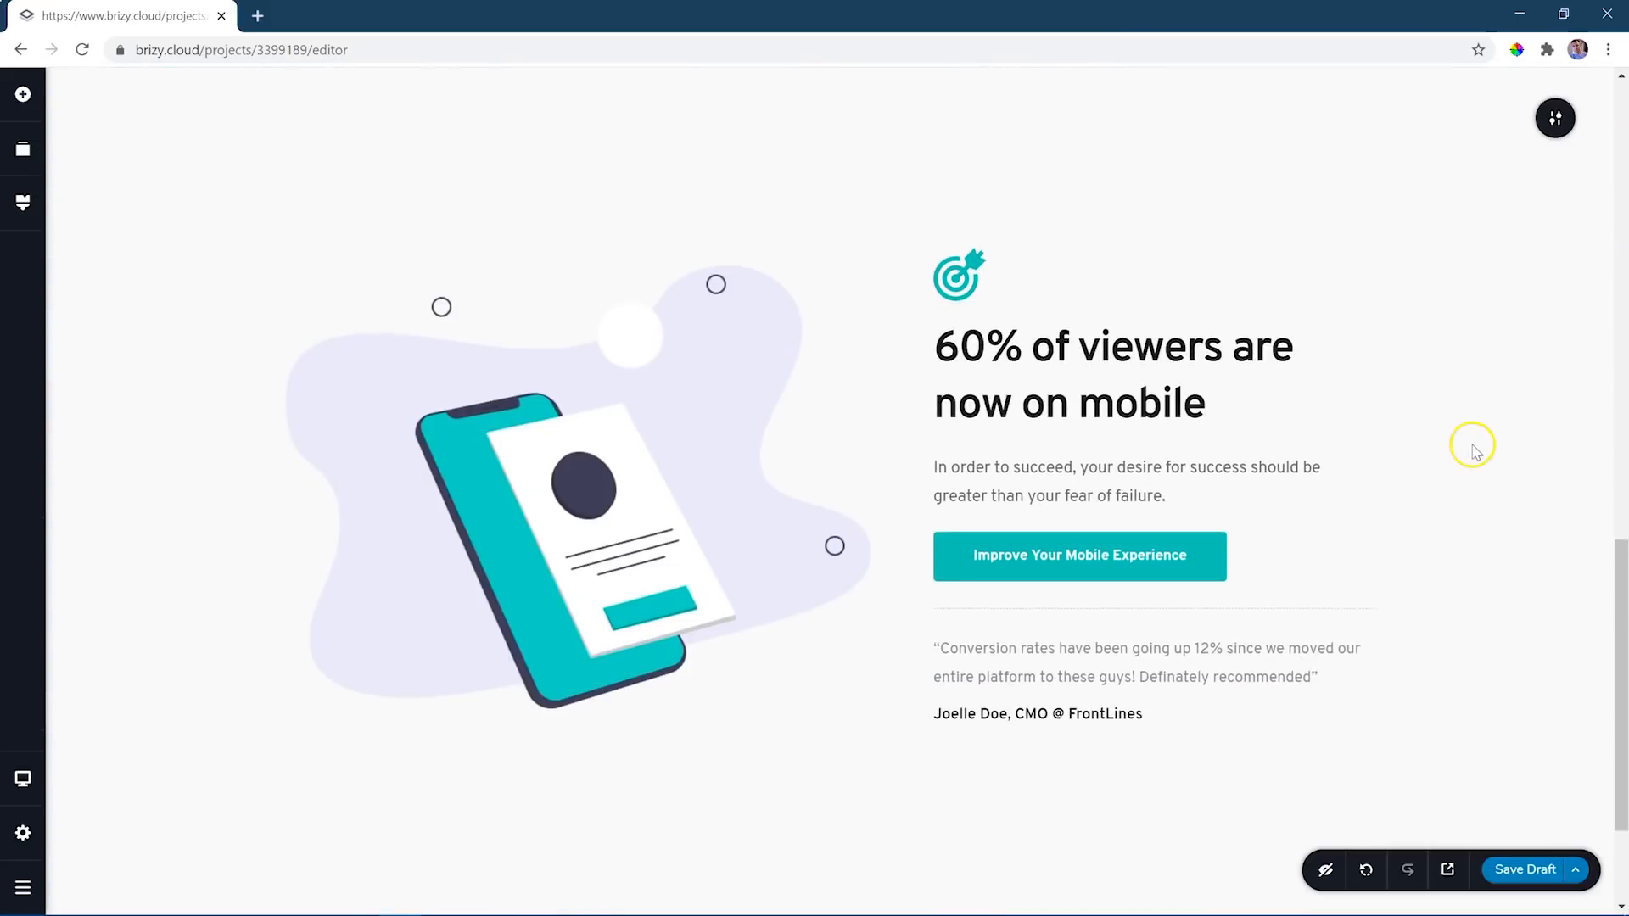
- Add the dark-style CTA block "The Key To Your Motivation And Success Is To Subscribe" at the end of the page
scroll(1472, 445, "up", 3)
scroll(1472, 445, "up", 7)
scroll(1474, 450, "down", 8)
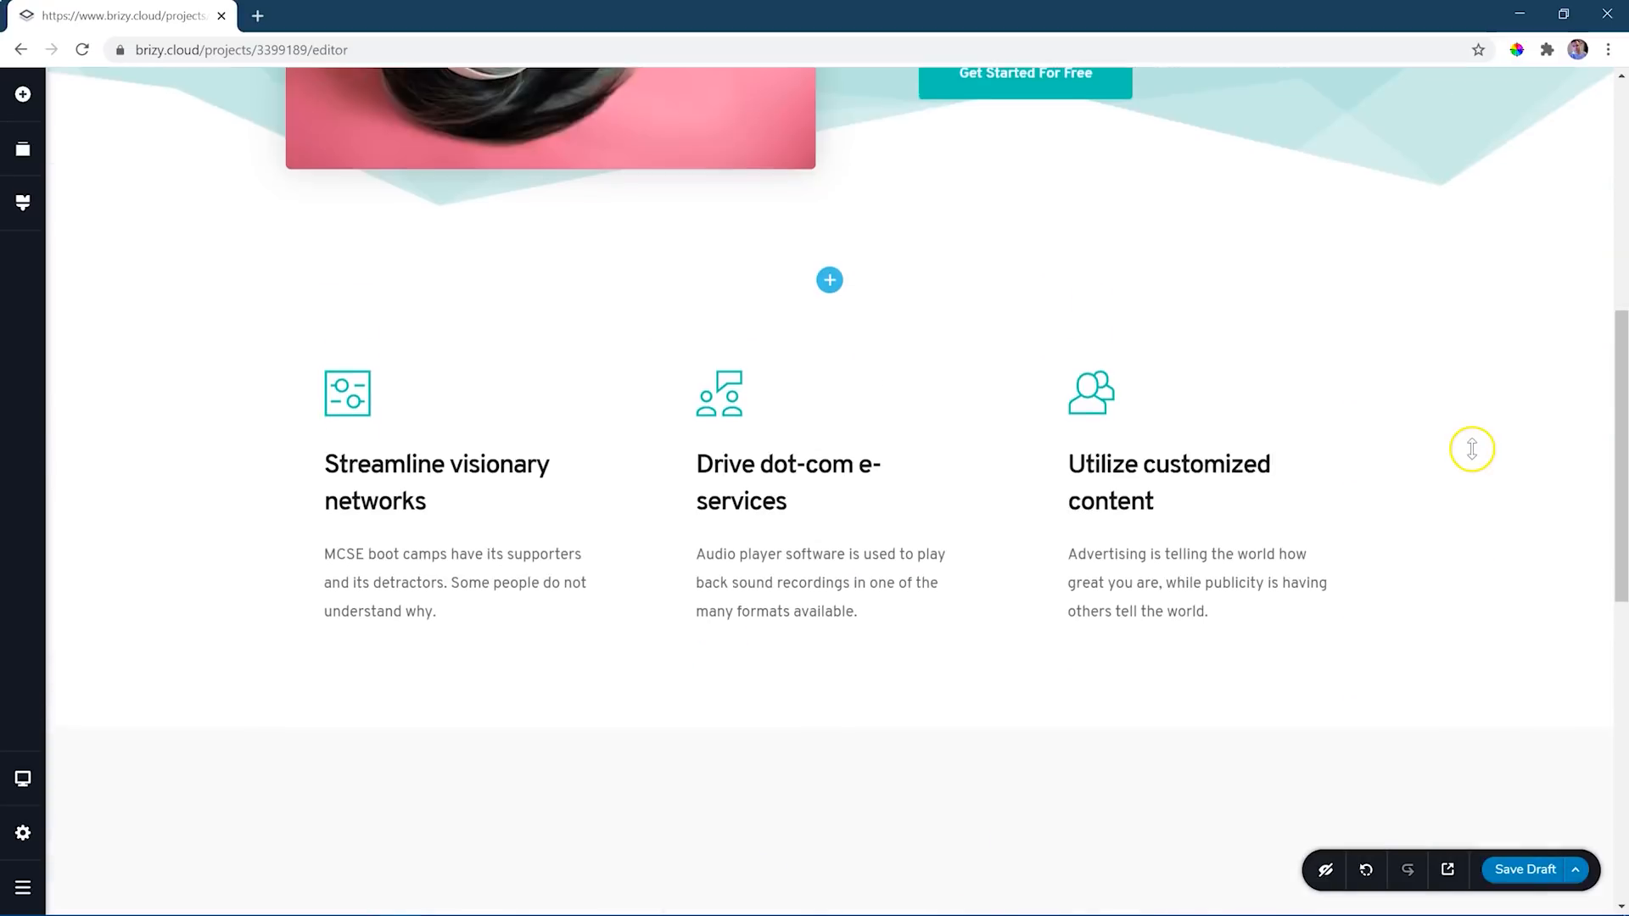
scroll(1474, 454, "down", 5)
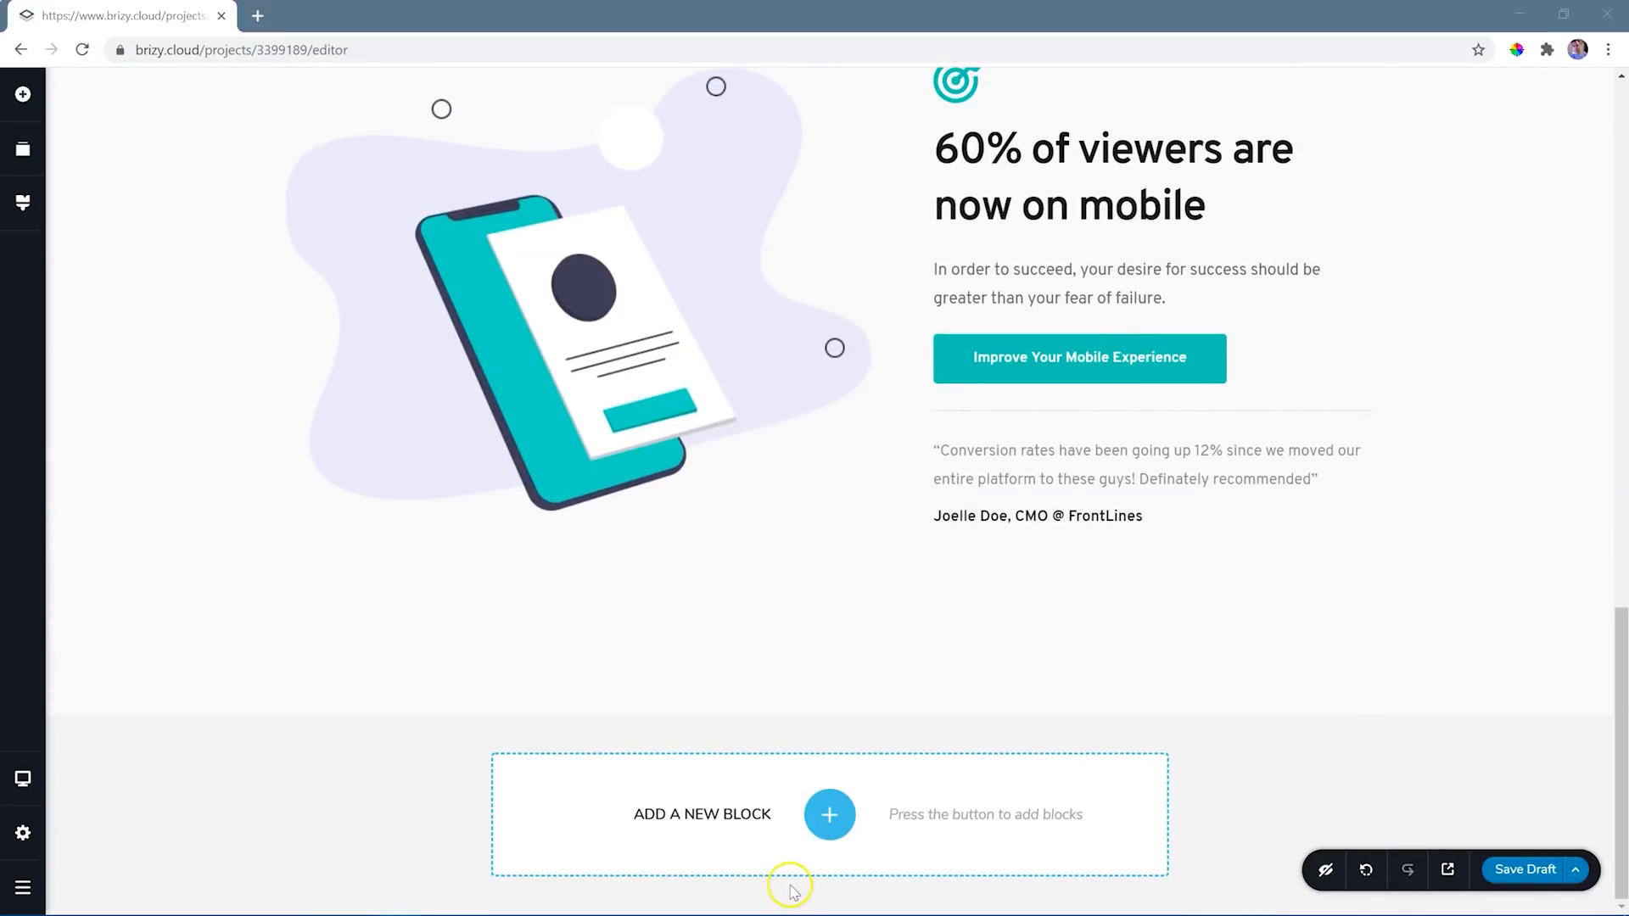
left_click(832, 817)
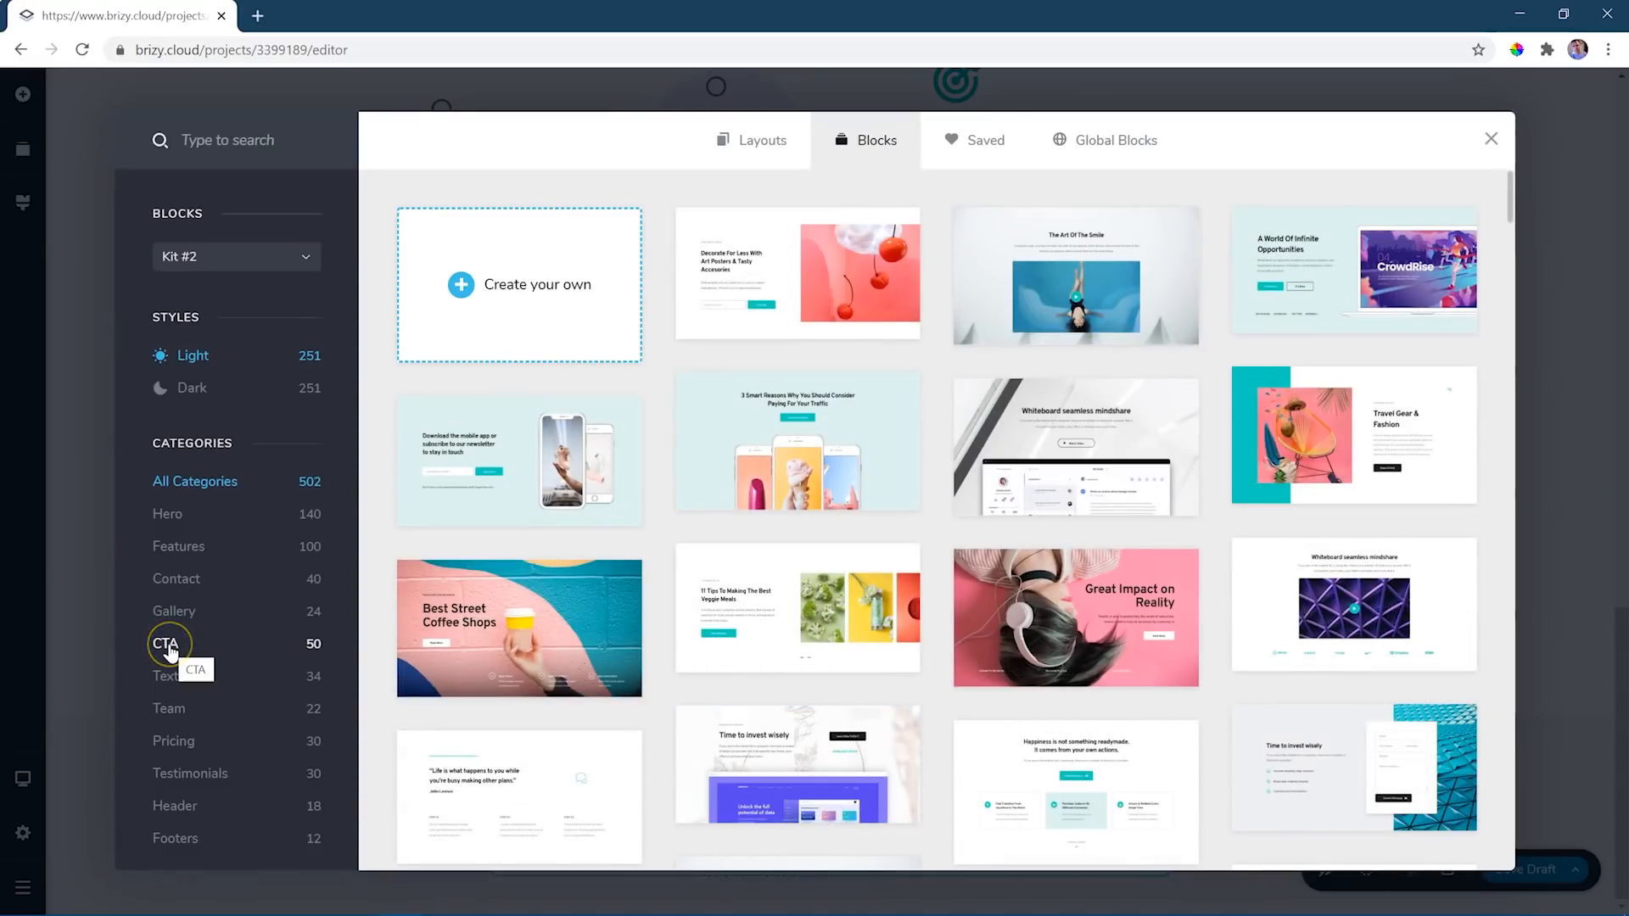
left_click(170, 651)
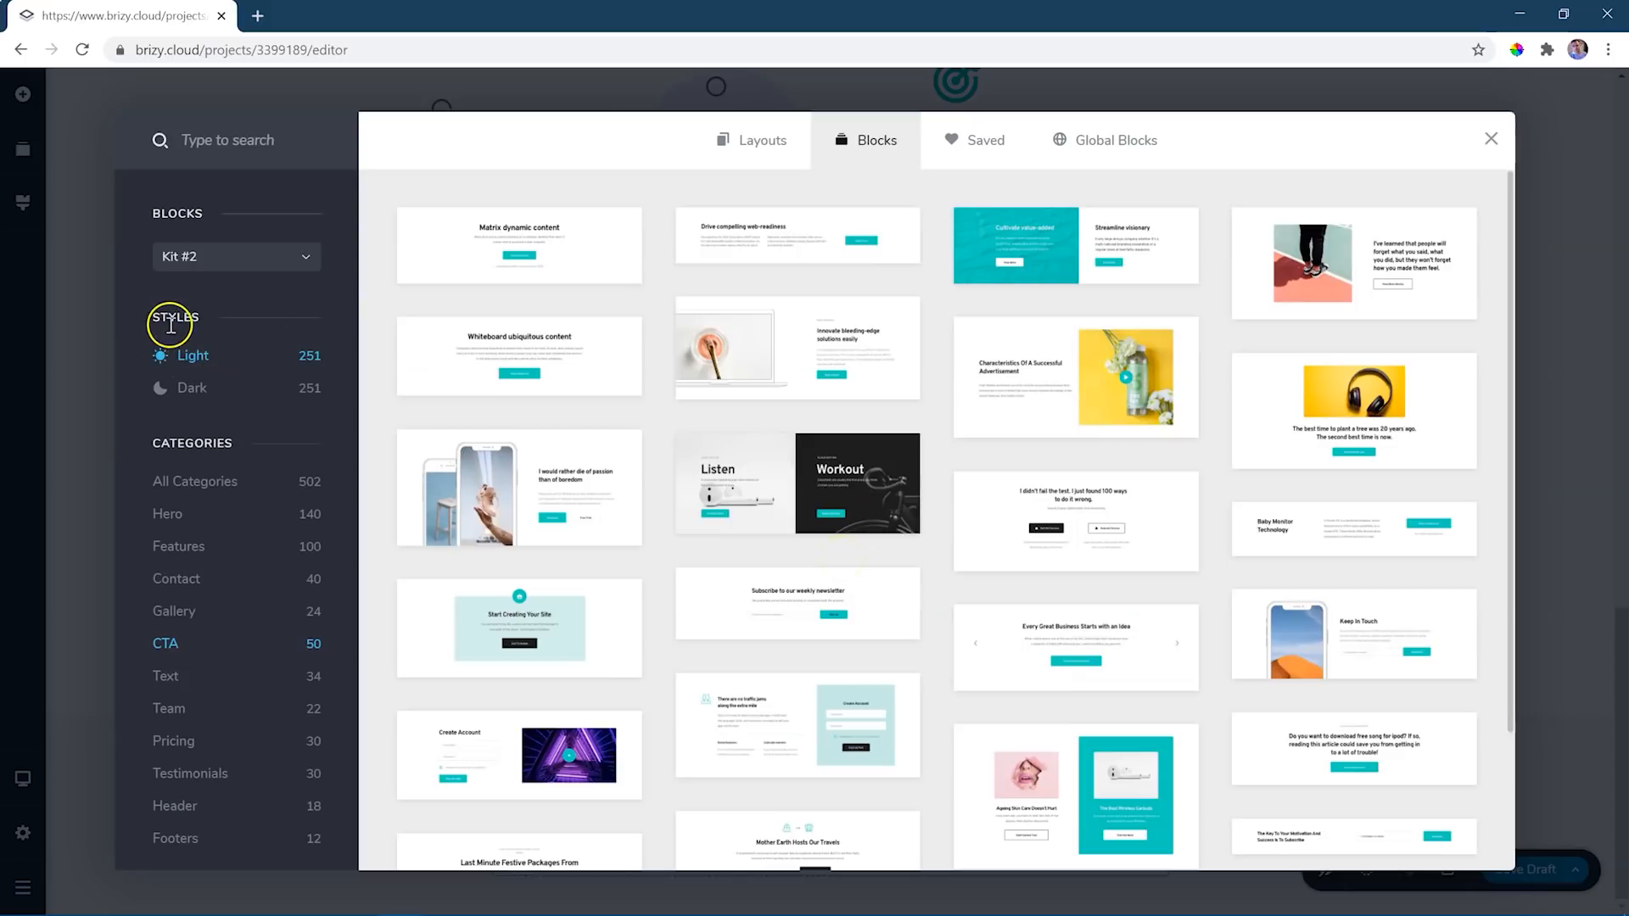
left_click(195, 393)
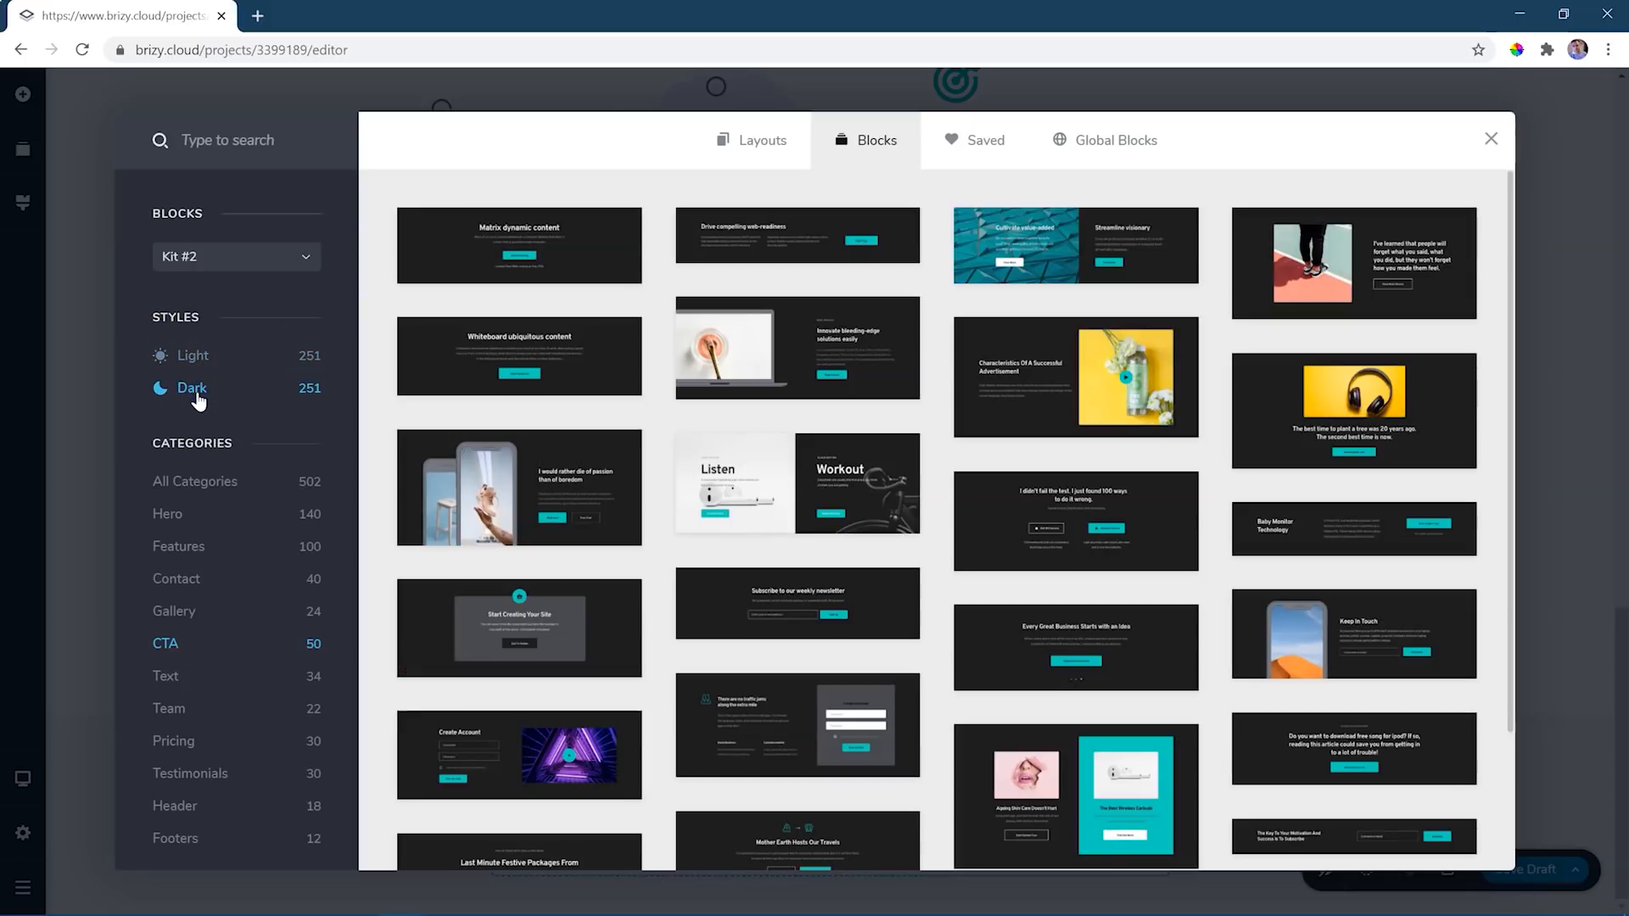
scroll(1044, 492, "down", 2)
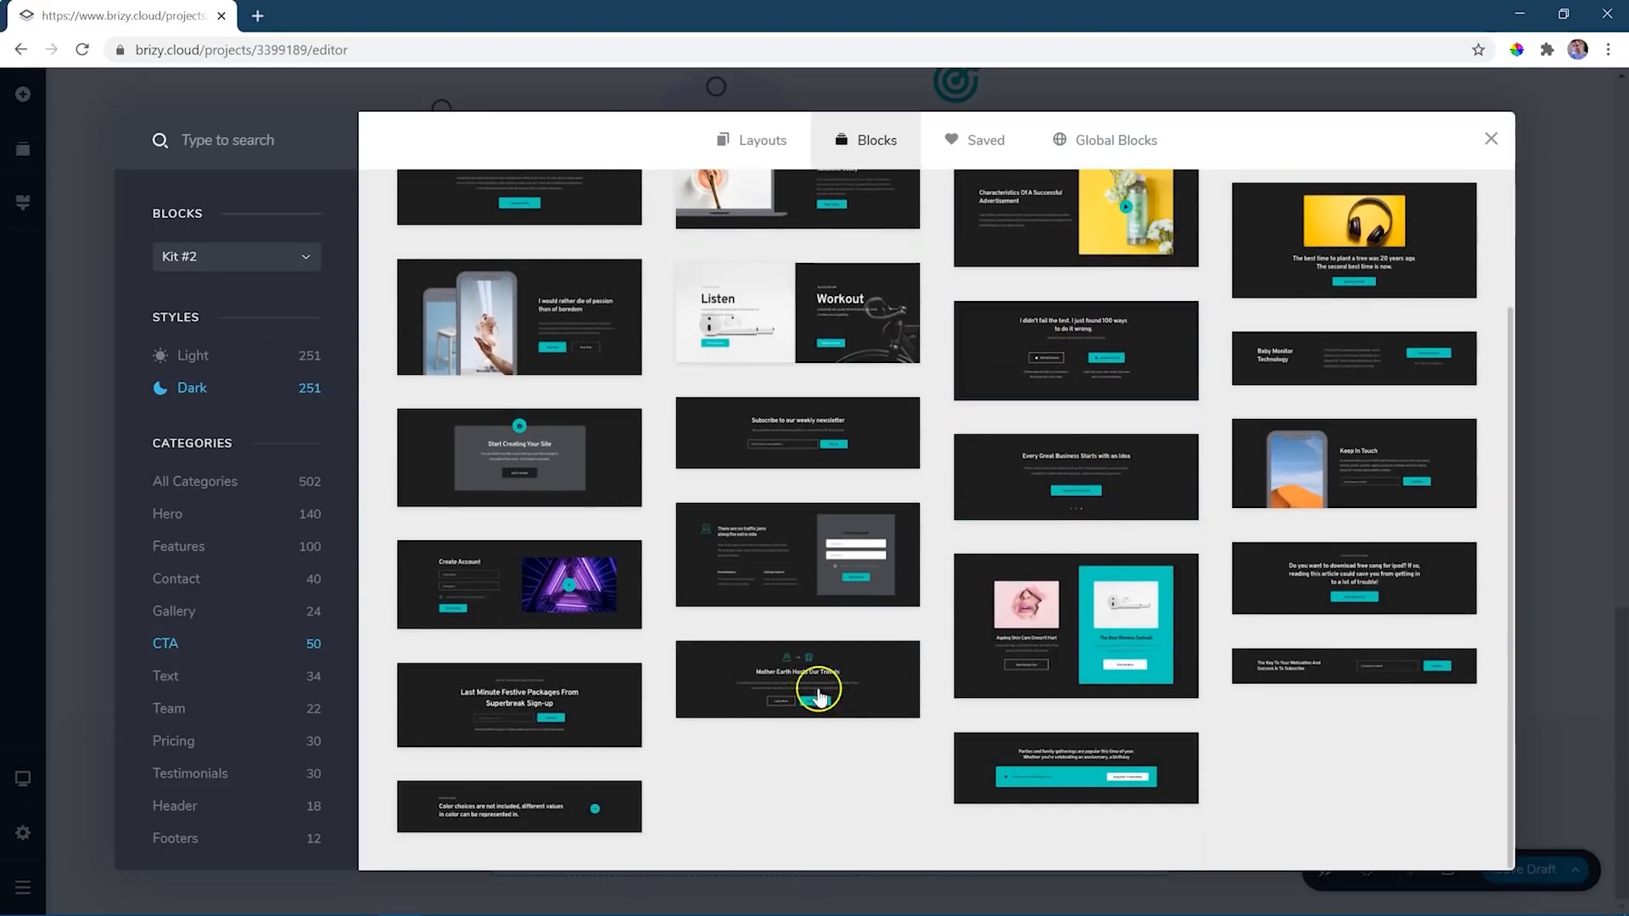
left_click(1337, 672)
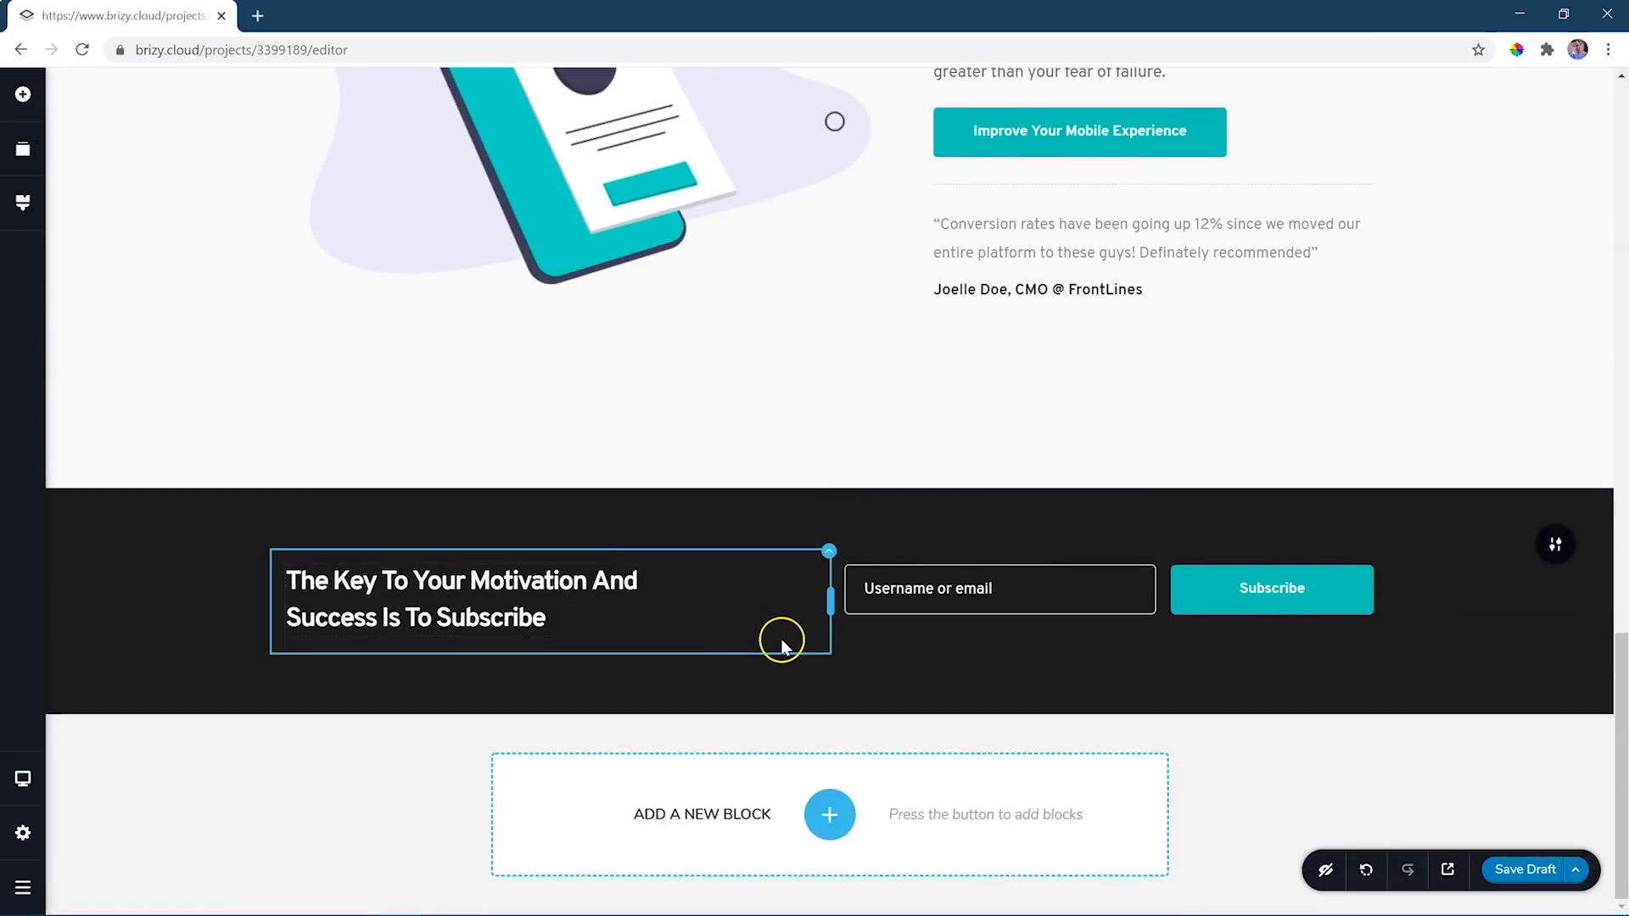
- Add the light Kit #2 Team block with six portraits and the dark "Development" panel at the end of the page
left_click(830, 815)
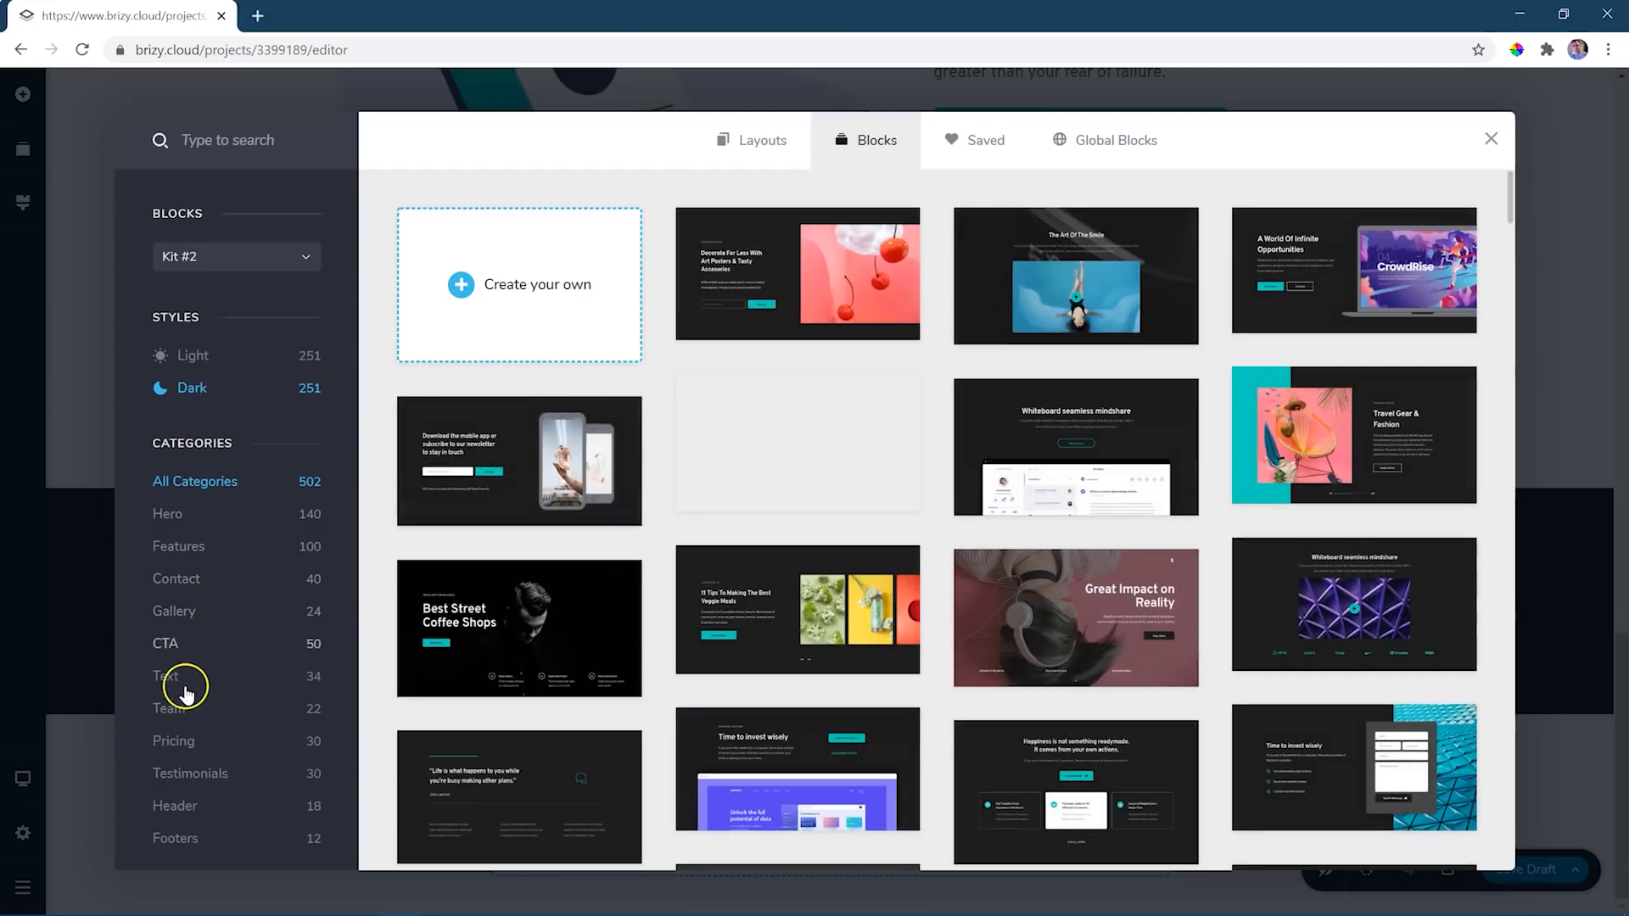
left_click(173, 711)
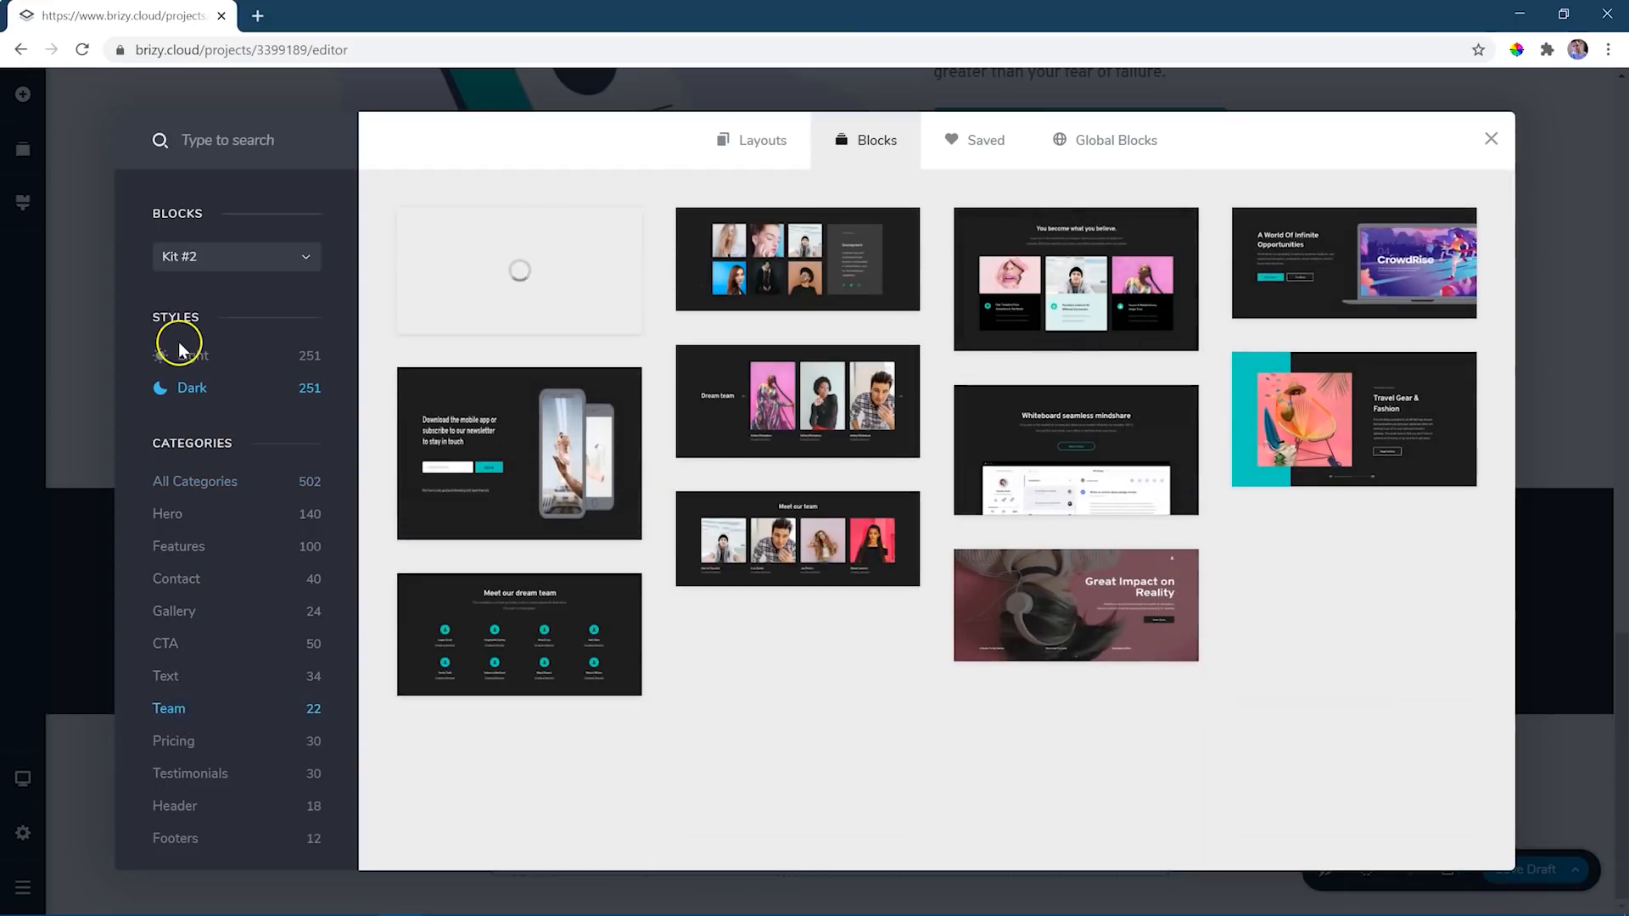
left_click(179, 350)
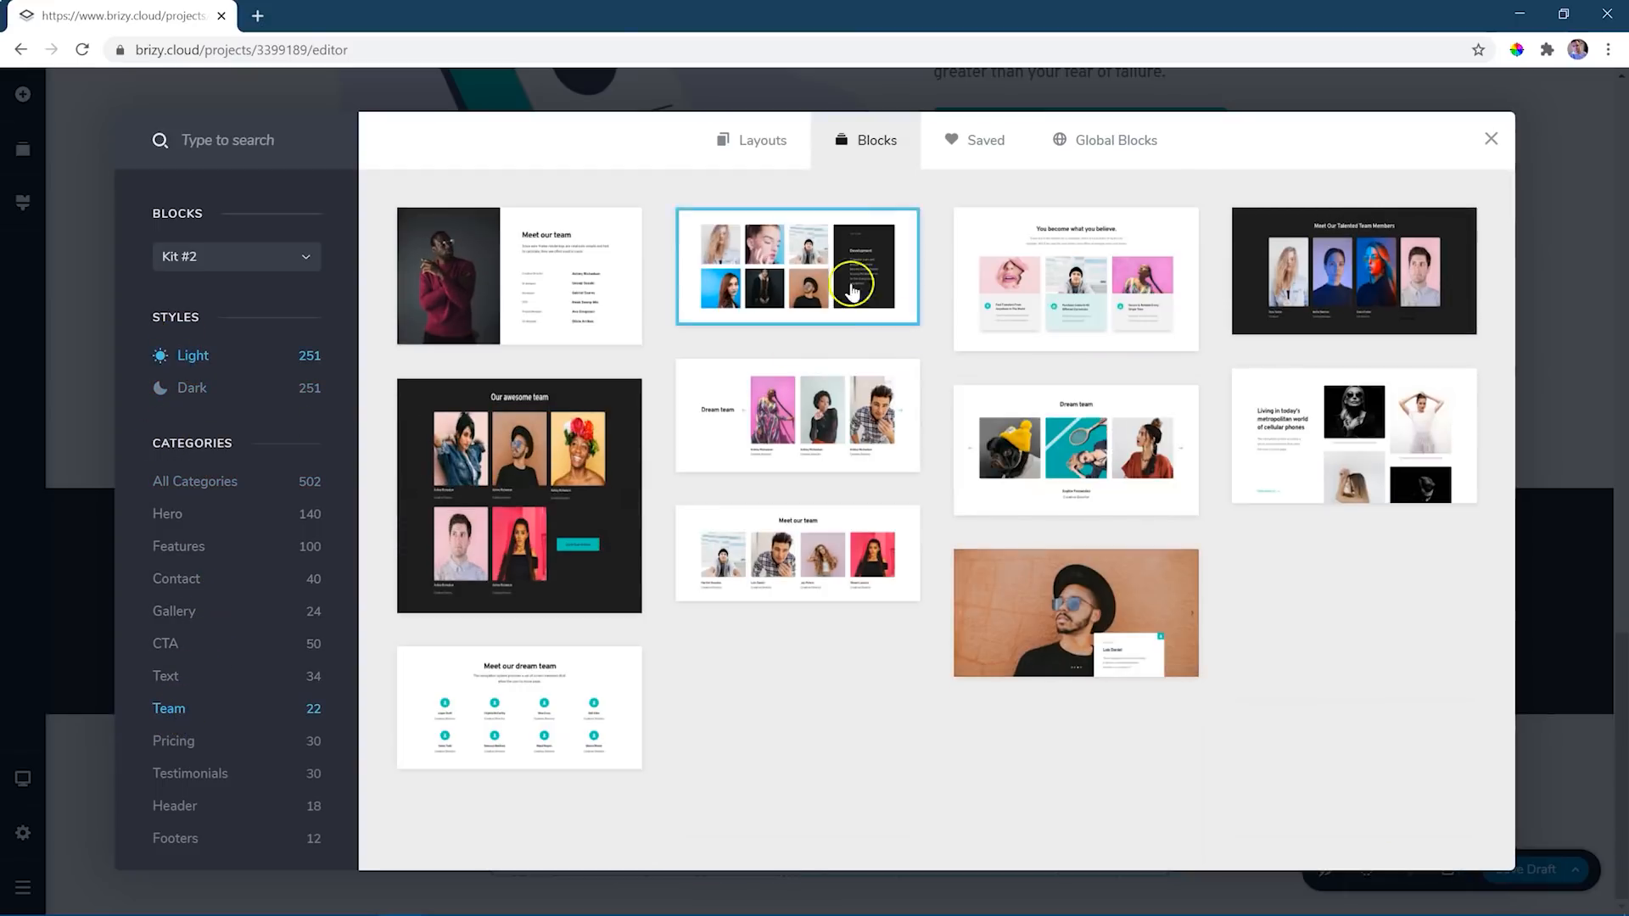
left_click(831, 274)
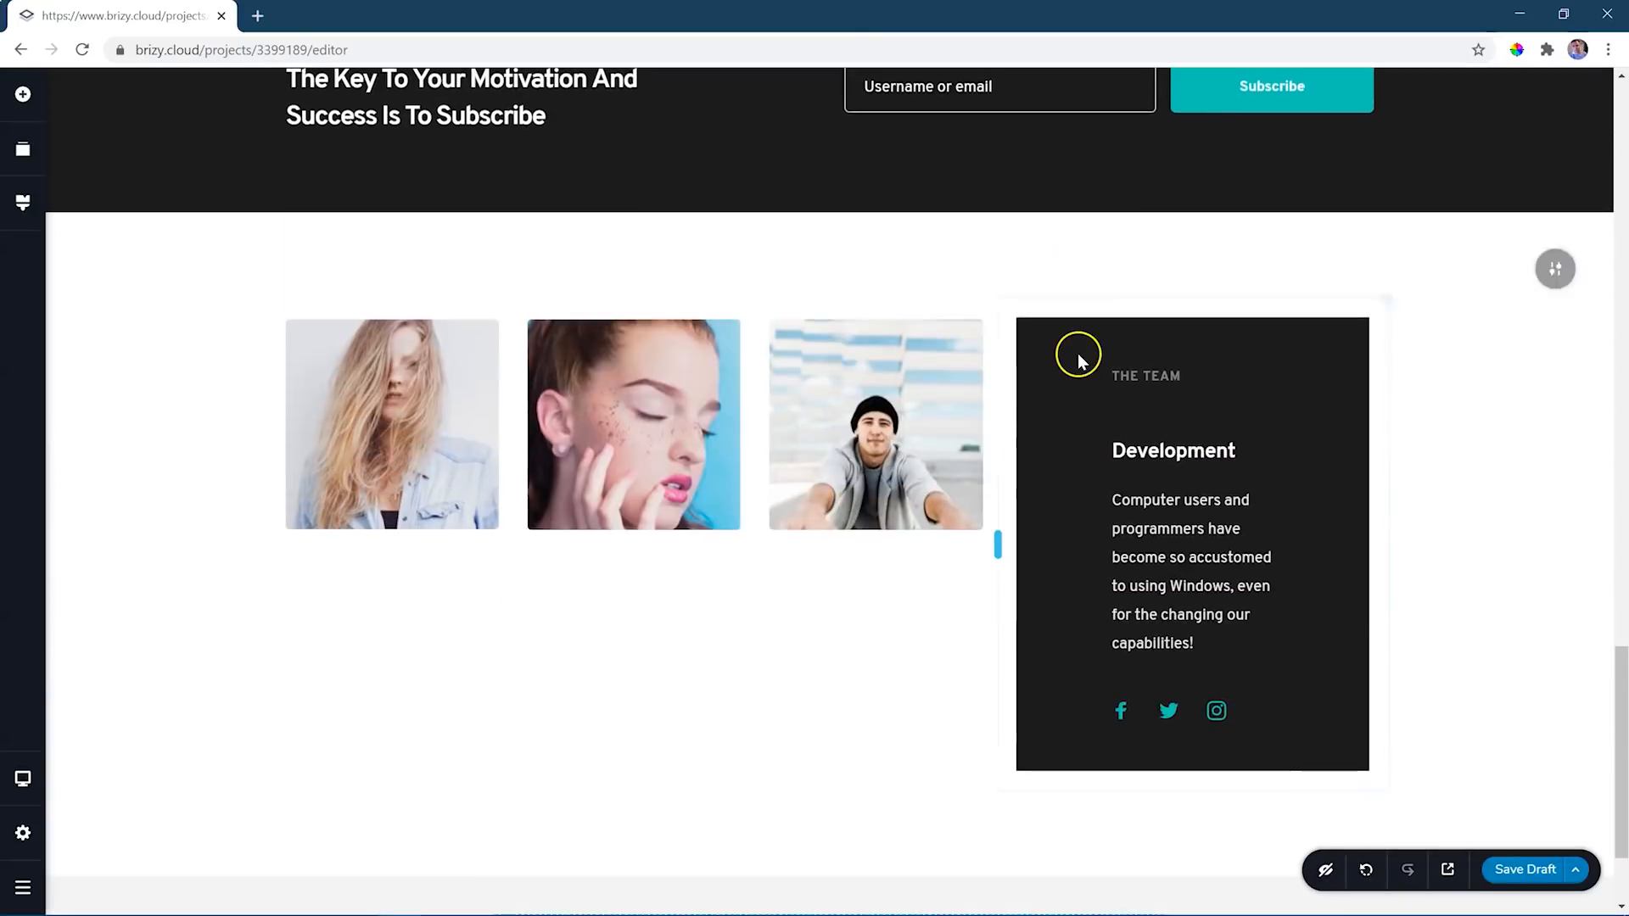
- Add the light "Pricing Plans" block with the Startup, Advanced and Pro cards below the team block
left_click(830, 844)
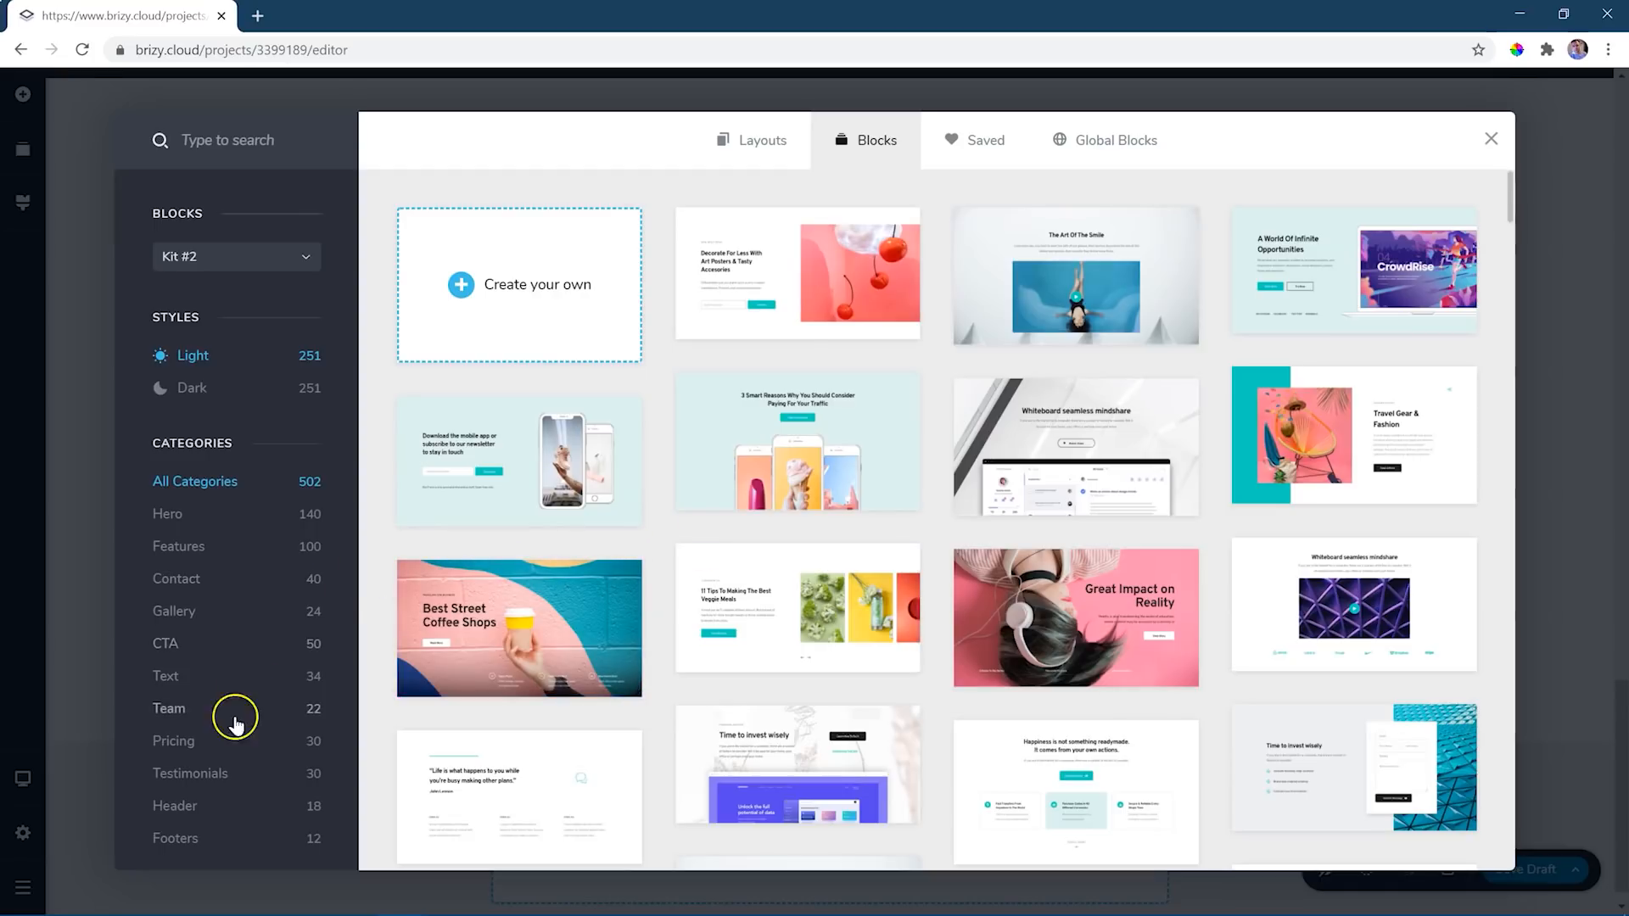
left_click(207, 745)
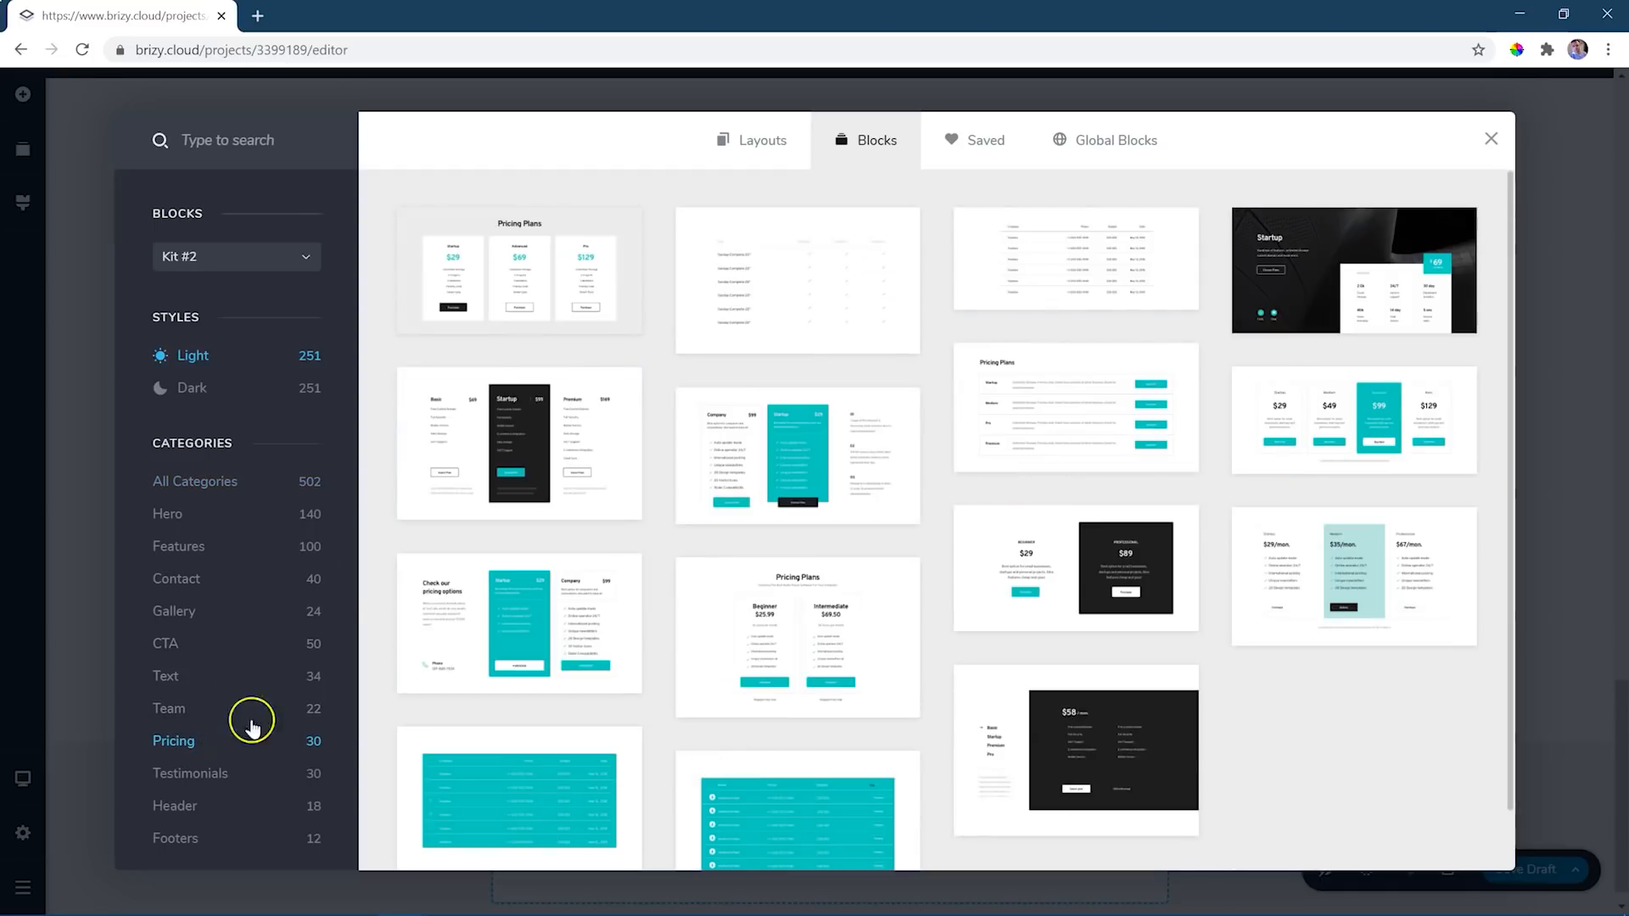
left_click(531, 279)
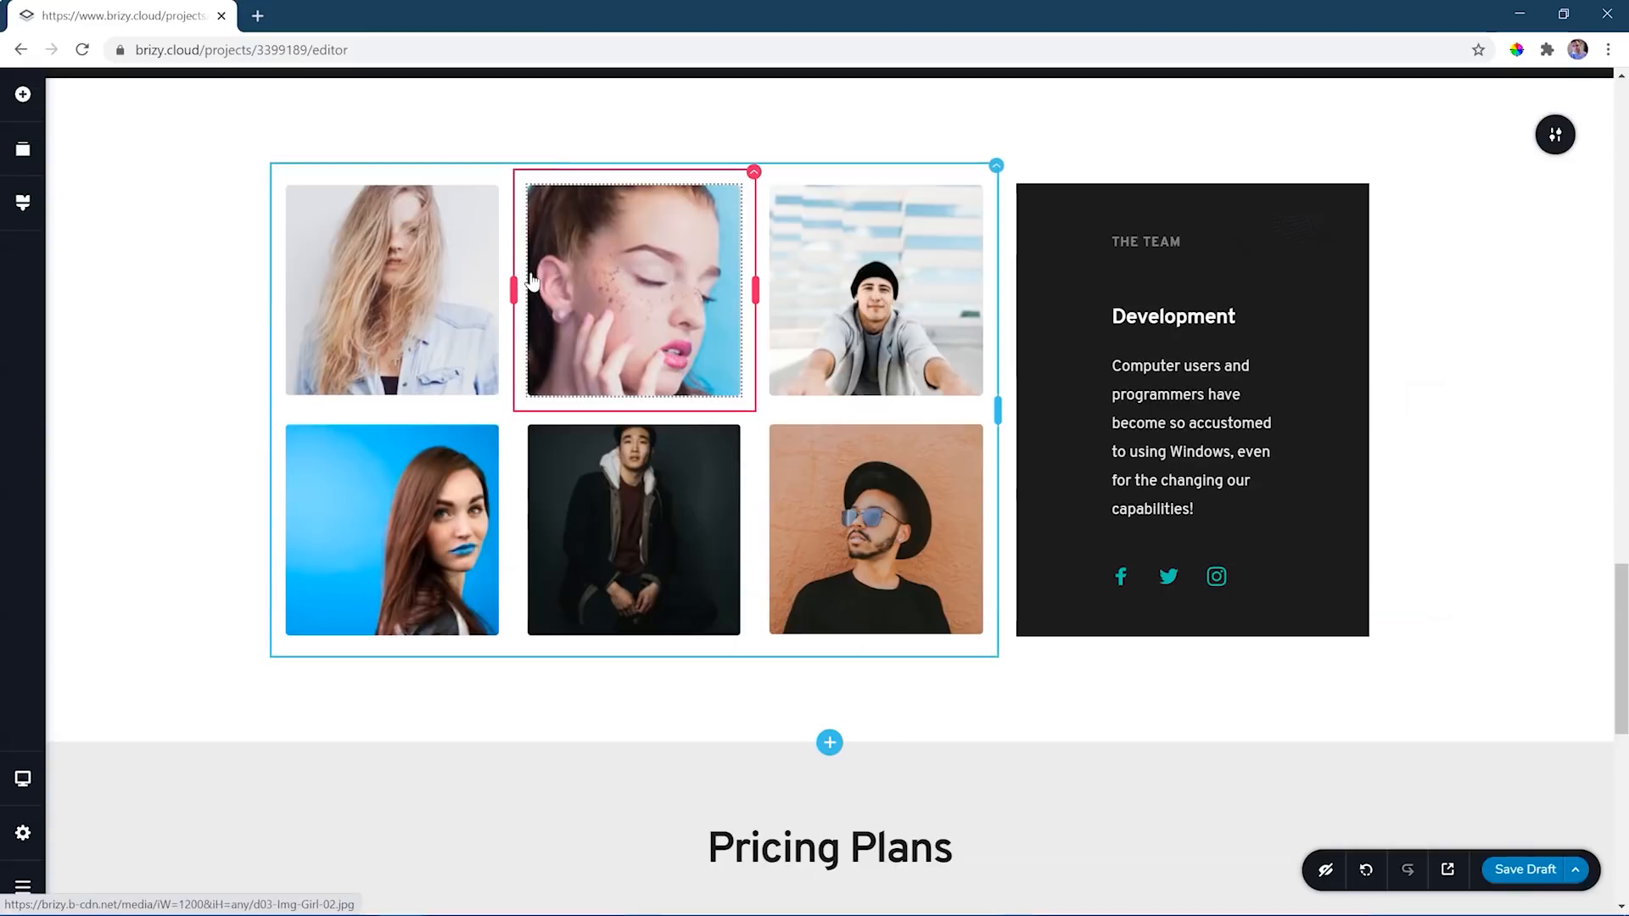
scroll(570, 352, "down", 7)
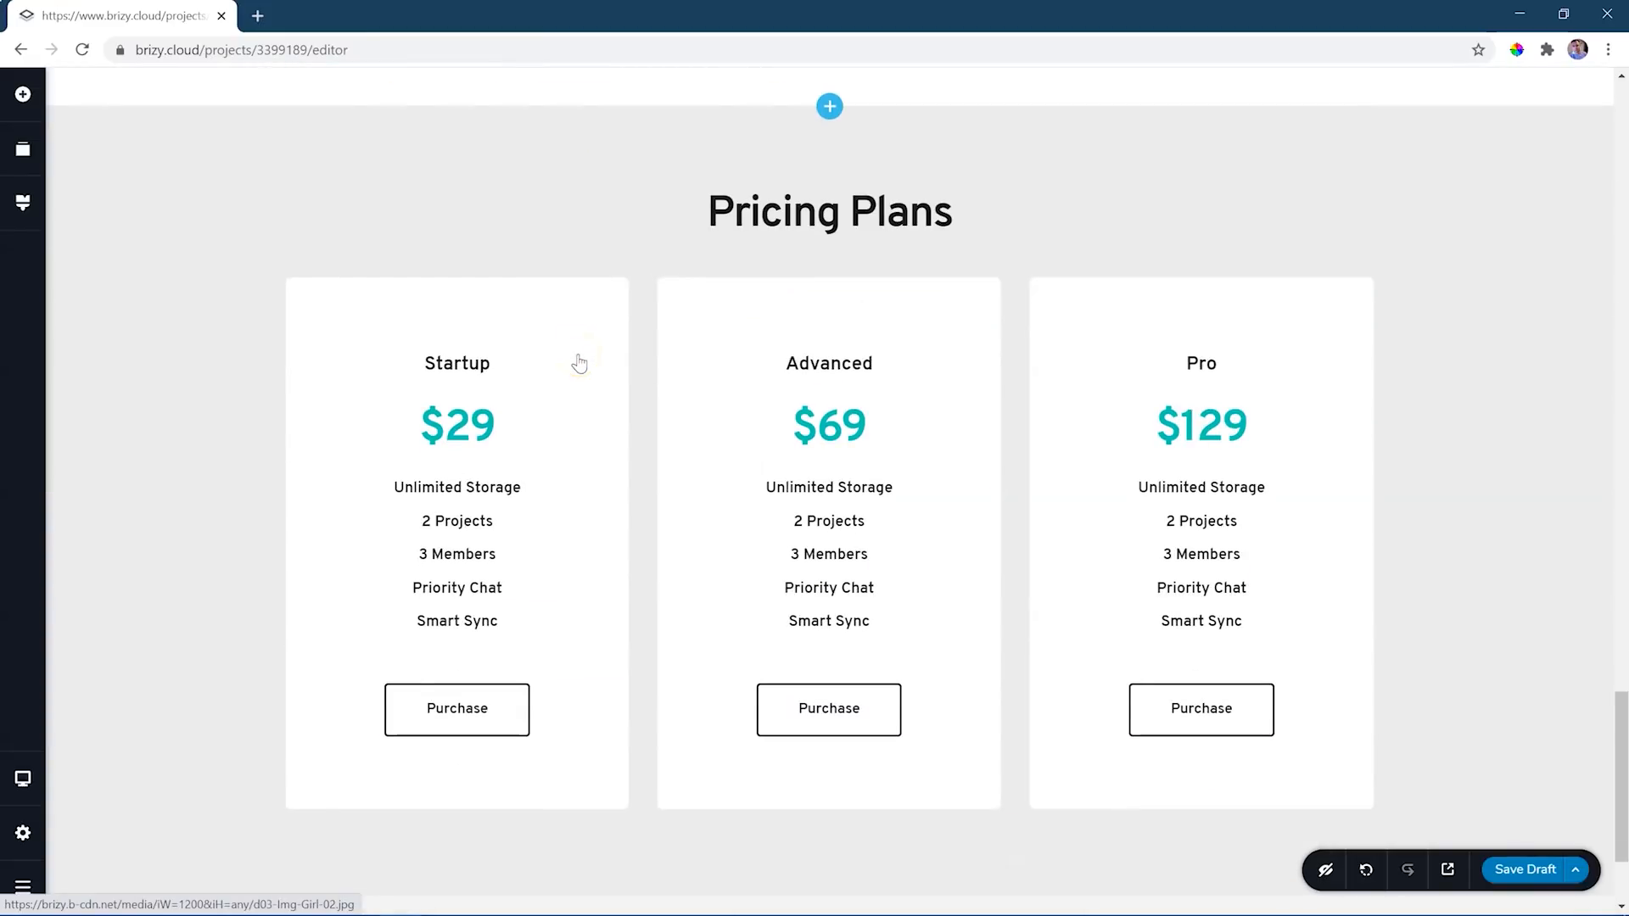
- Add the light Contact block "Target integrated users" with the map at the end of the page
scroll(577, 364, "down", 2)
left_click(835, 851)
left_click(830, 815)
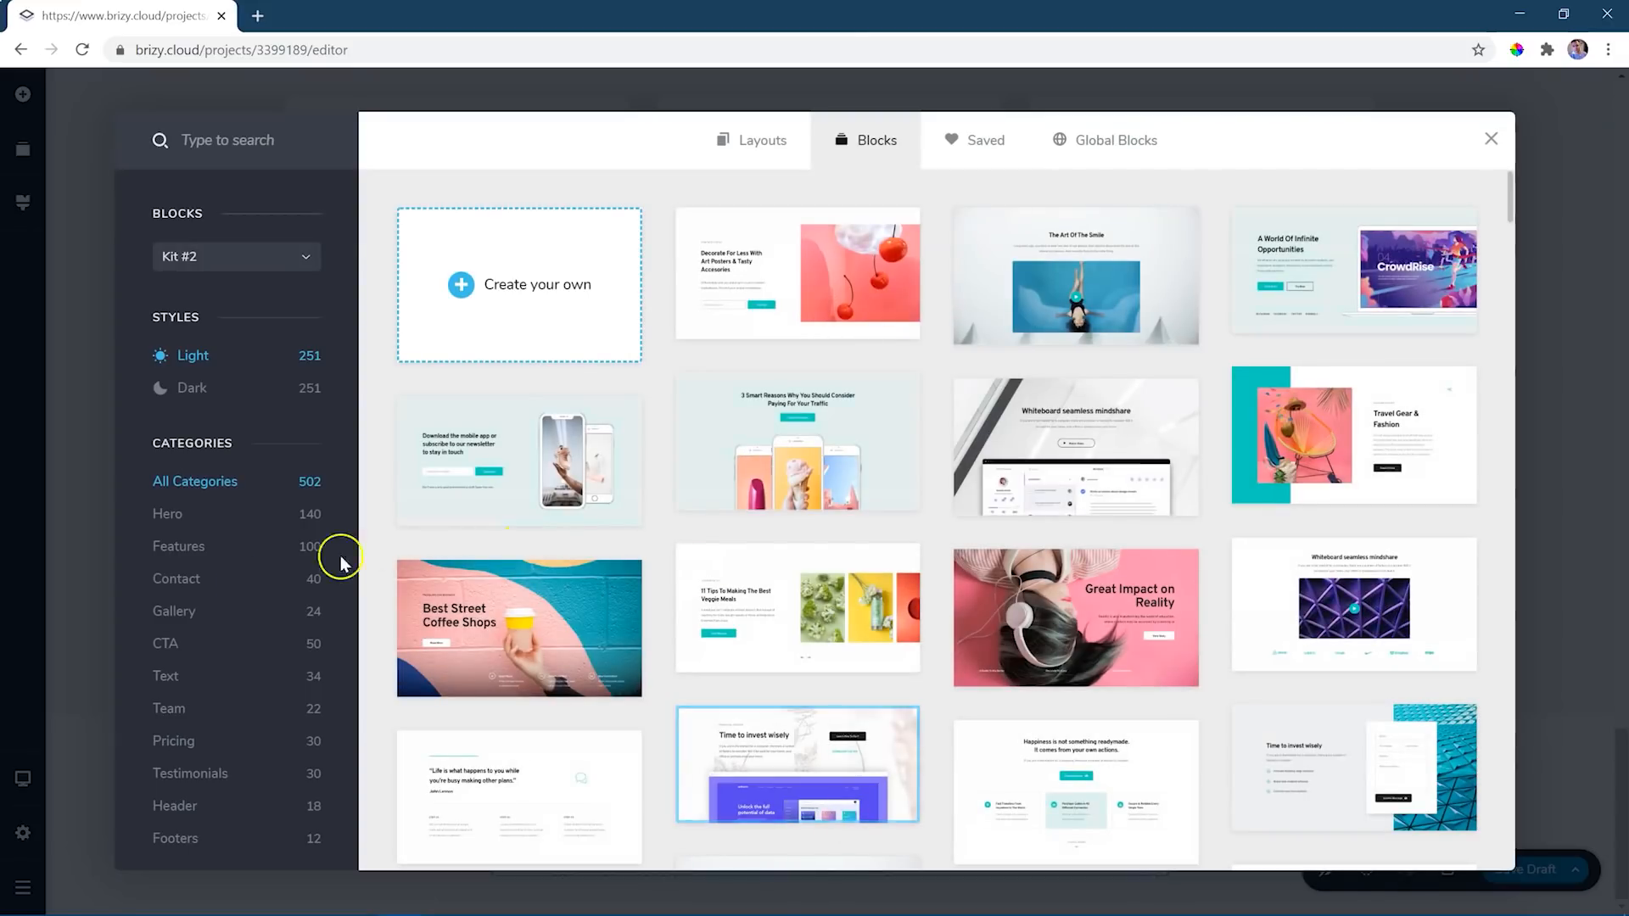
left_click(185, 579)
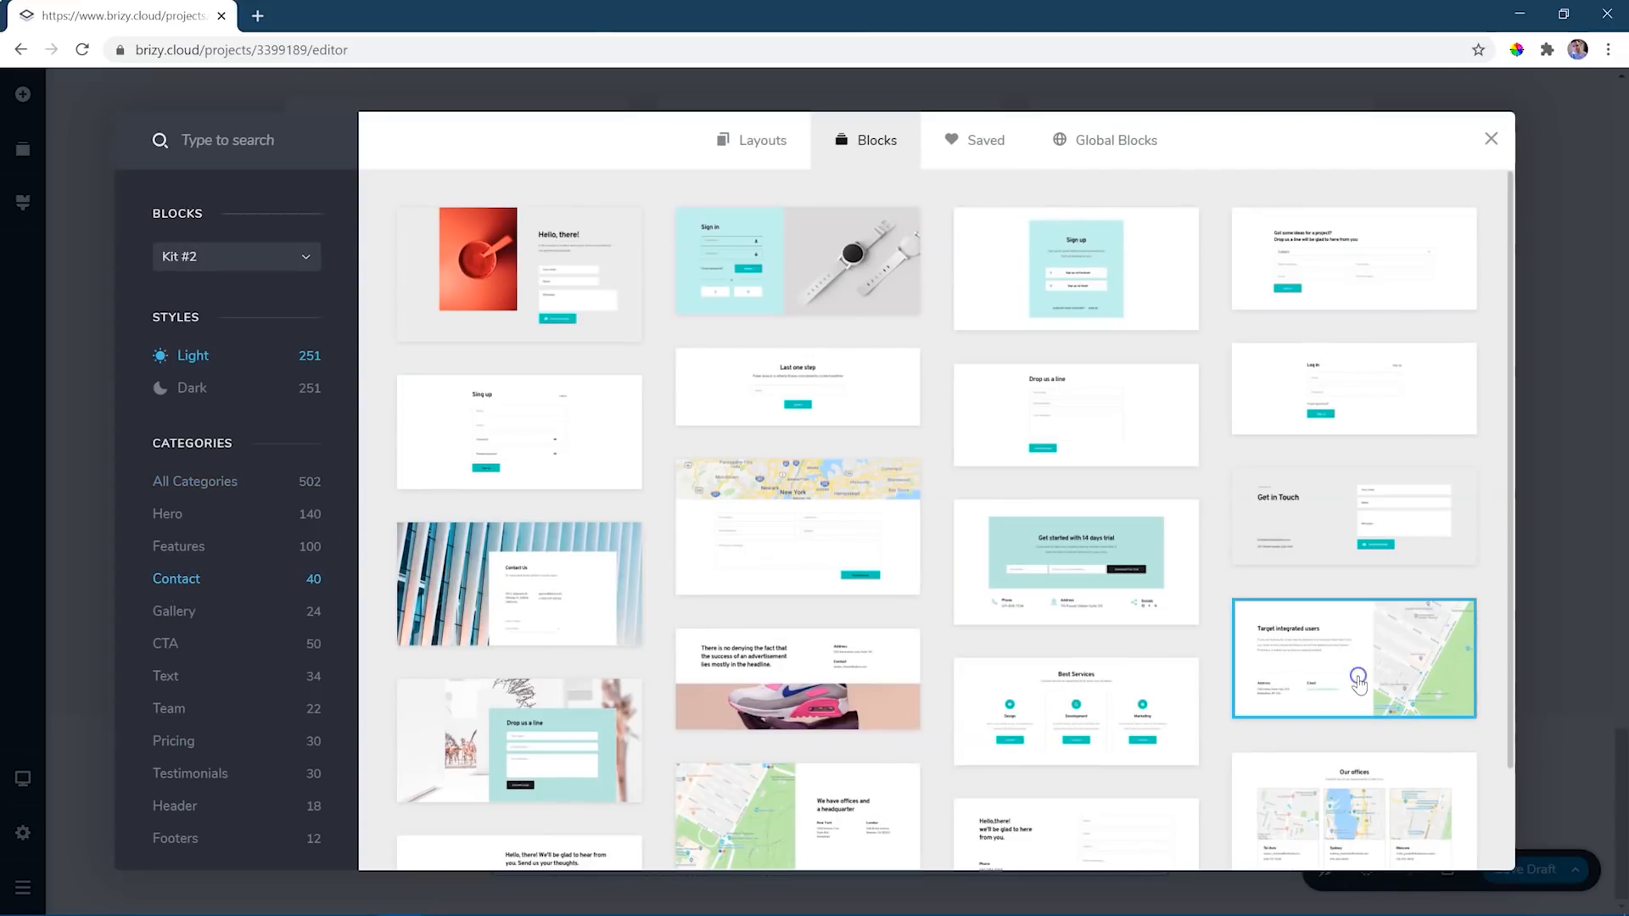
left_click(1357, 679)
scroll(1417, 676, "down", 2)
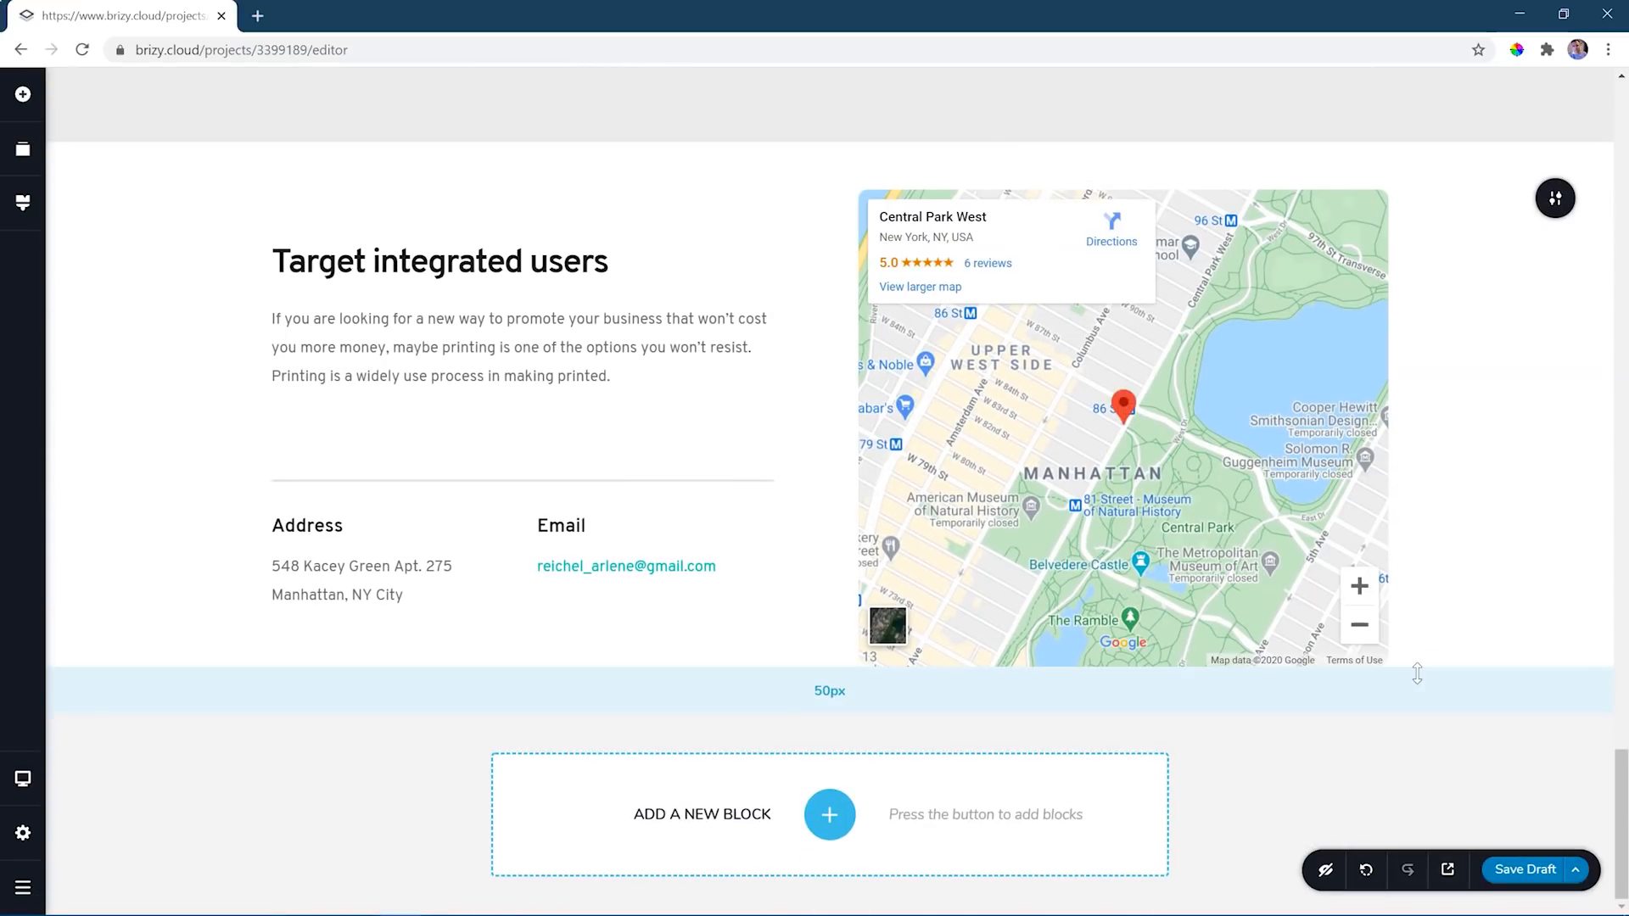
- Replace the main heading of the first hero block with "This is Where My Text Goes"
scroll(1417, 672, "up", 20)
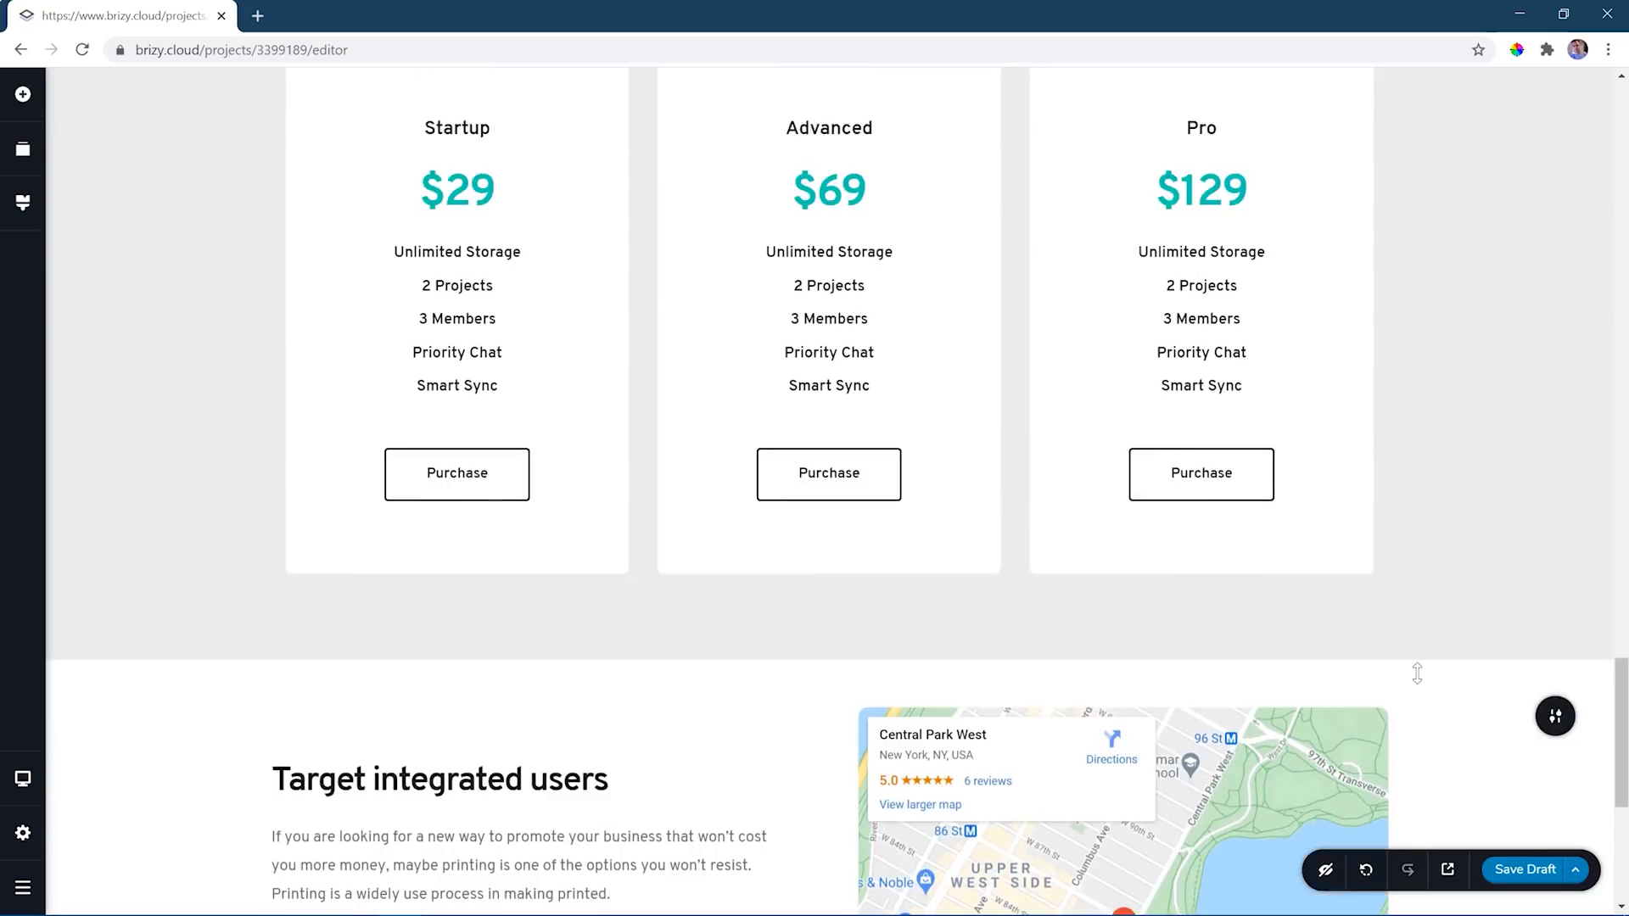
scroll(1417, 673, "up", 15)
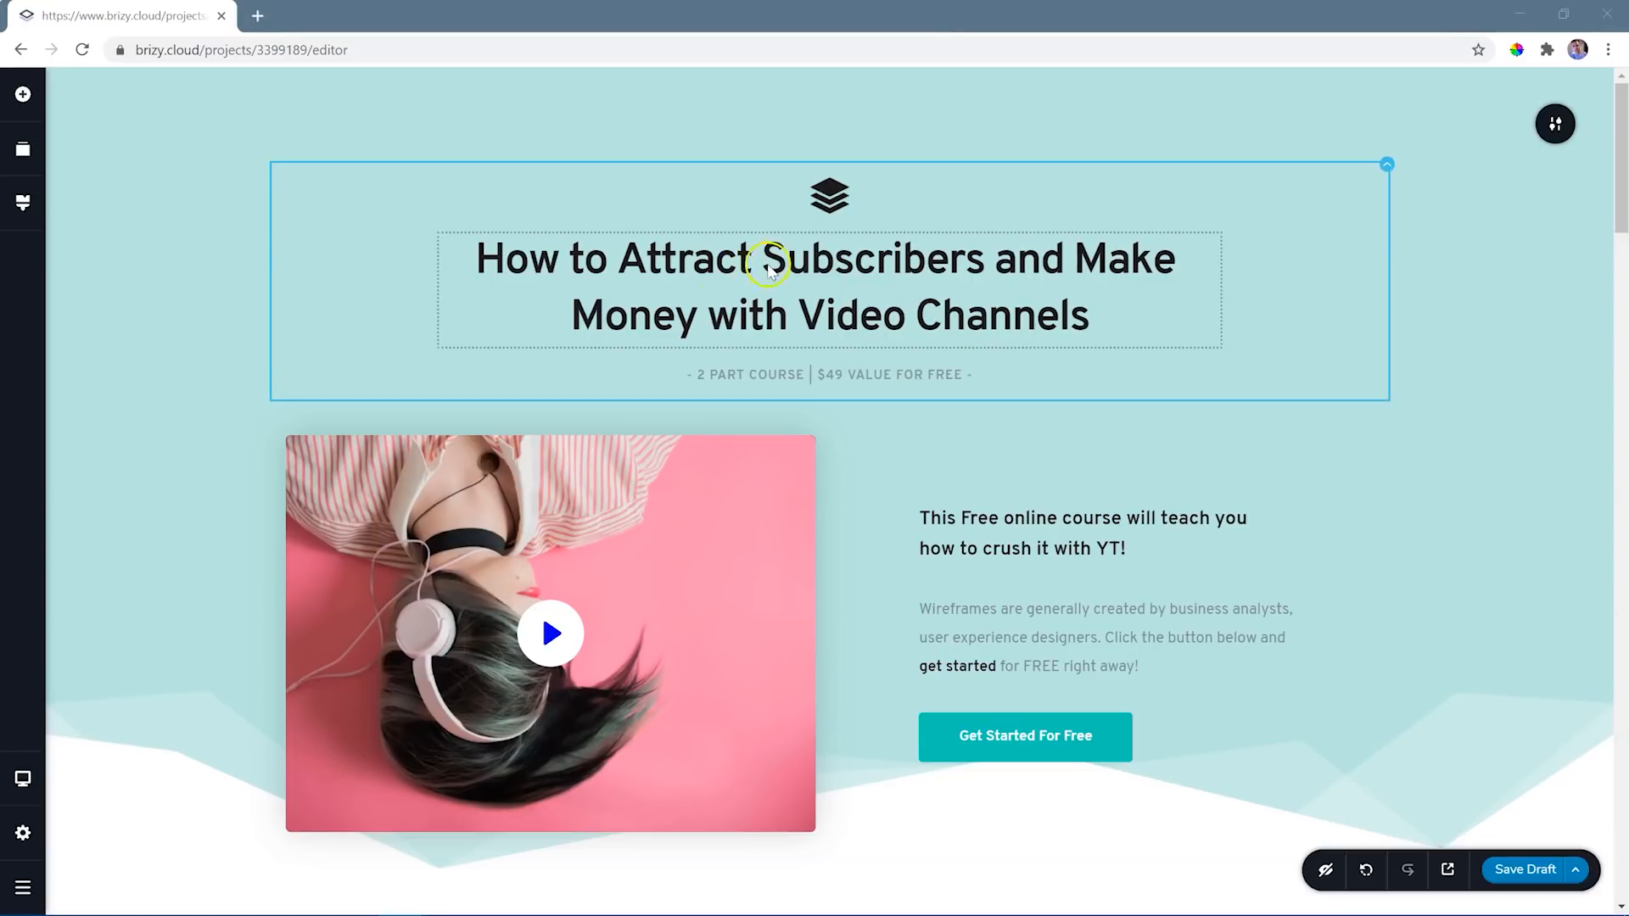
left_click(866, 264)
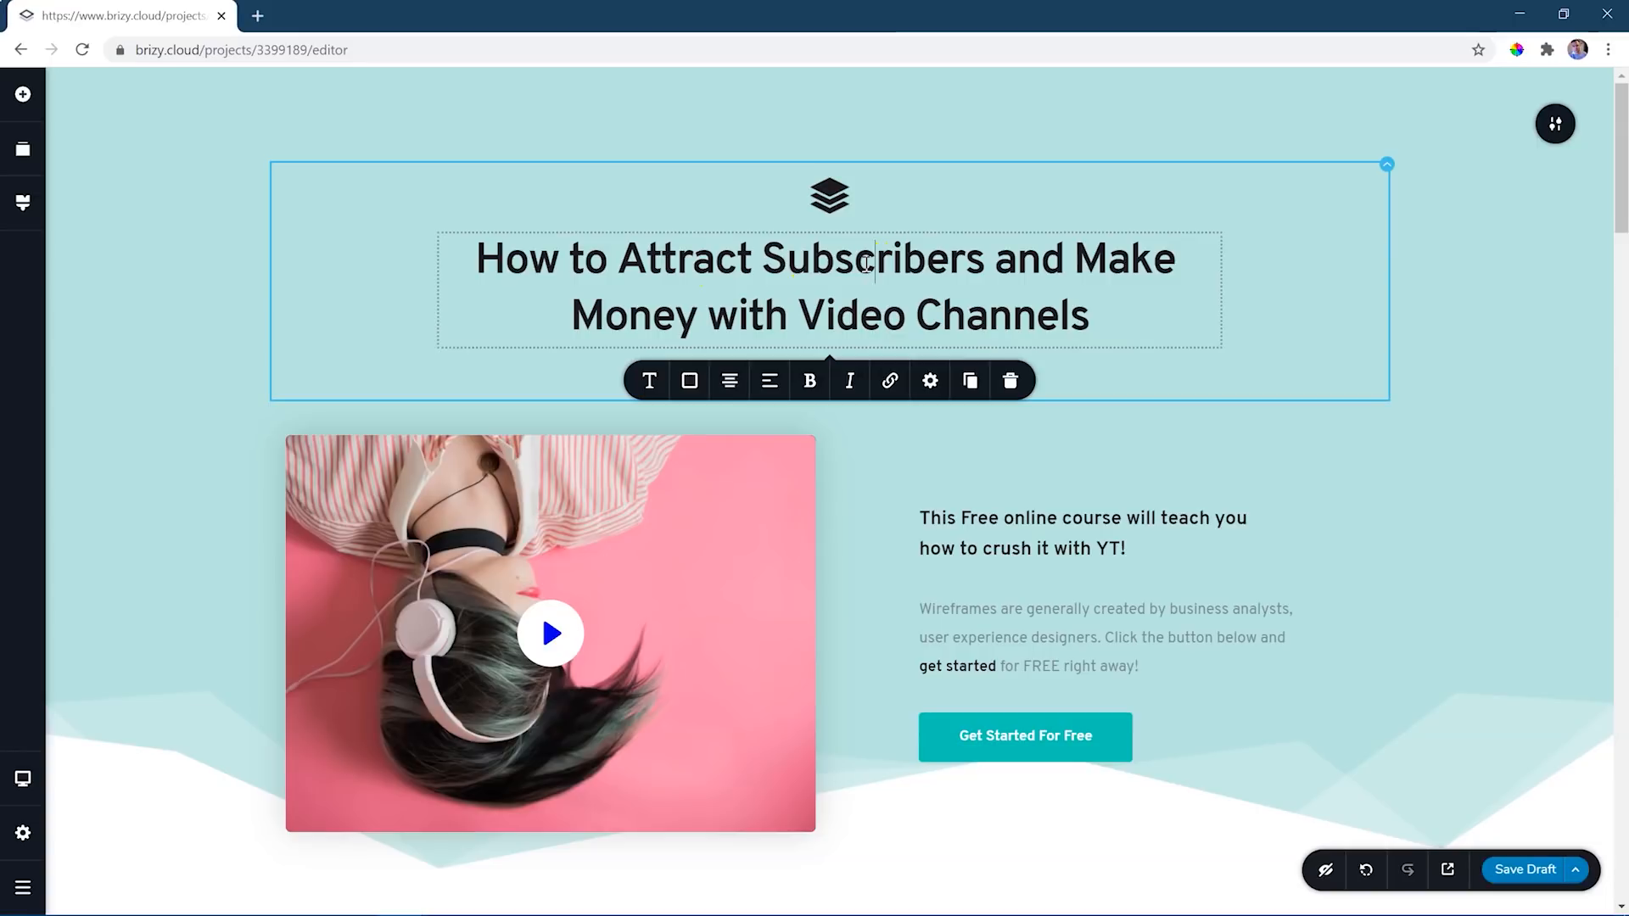
triple_click(806, 250)
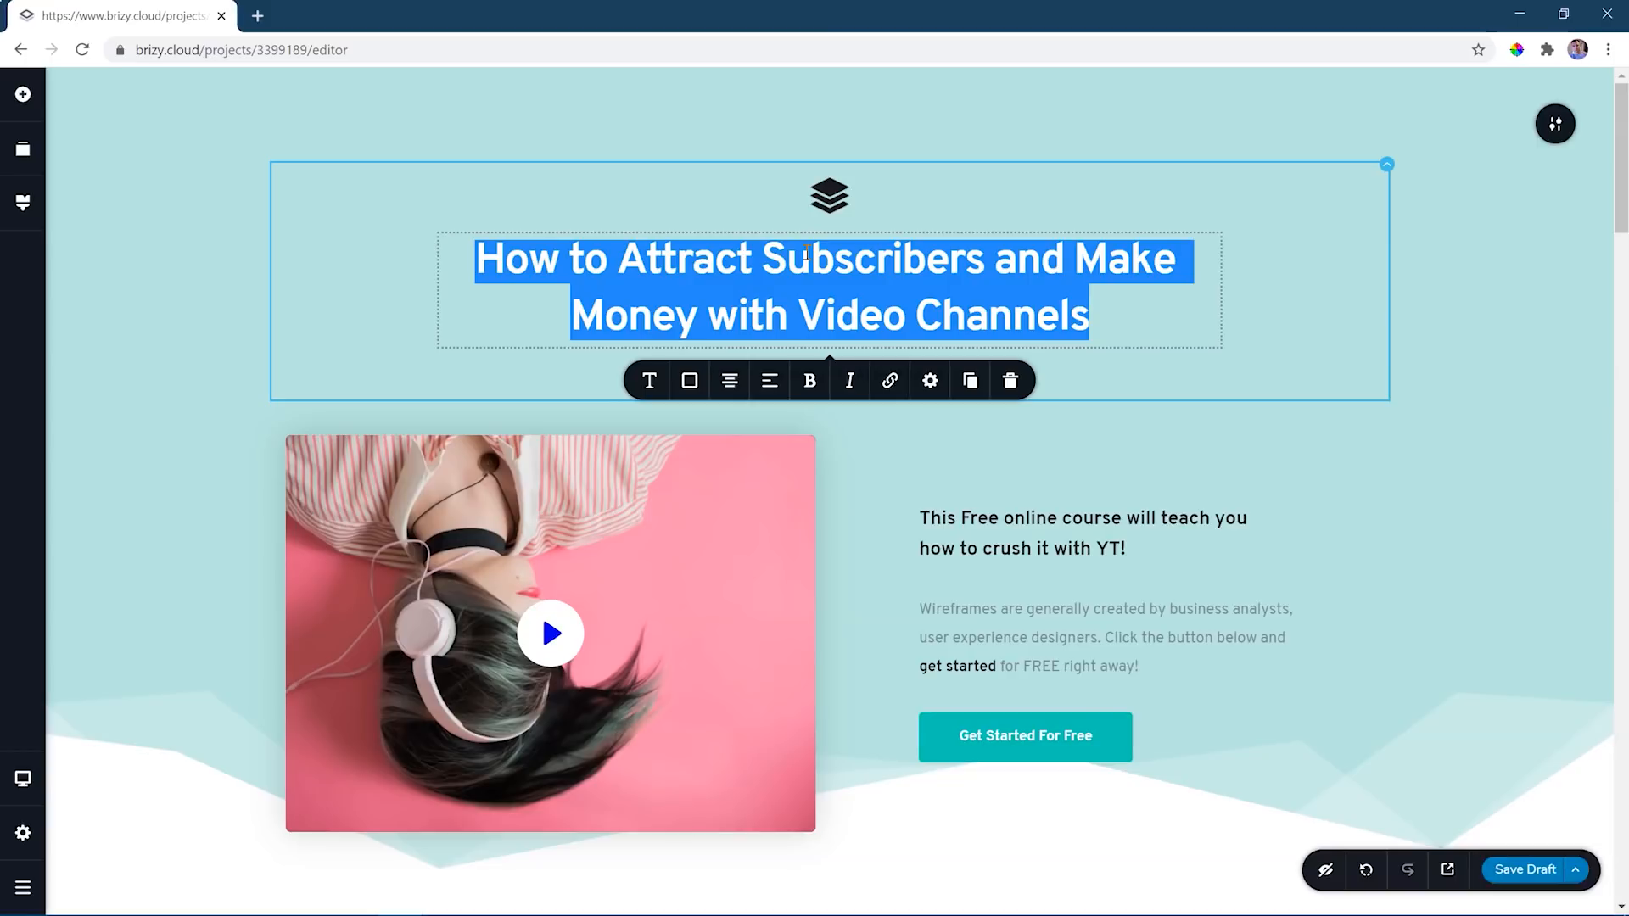
type("This is Where My Text ")
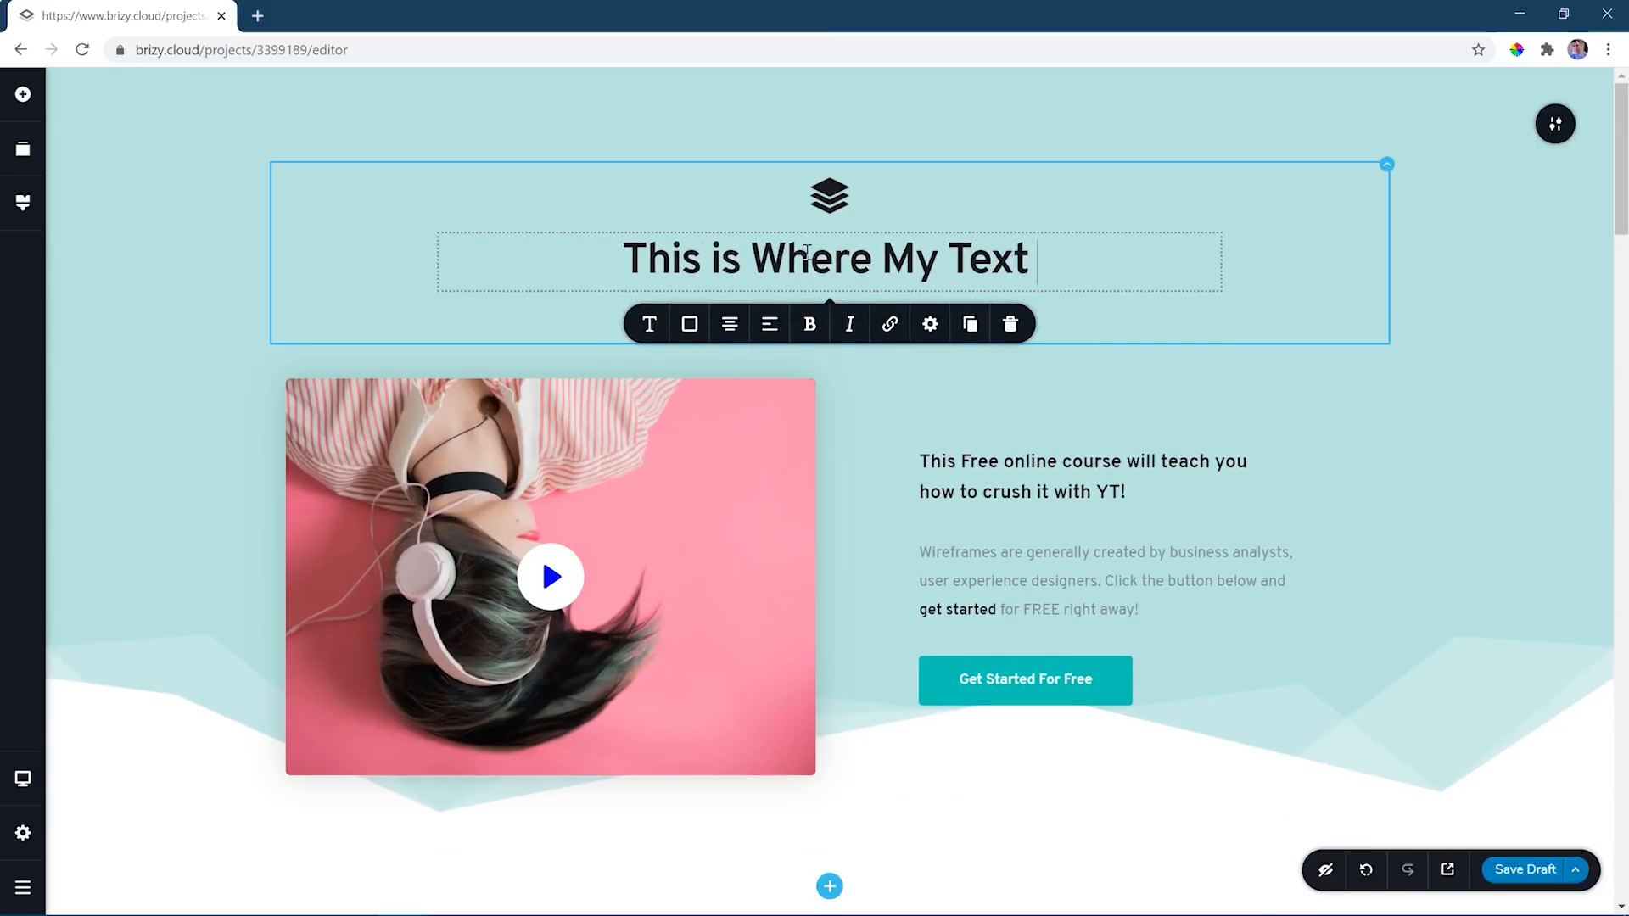
type("Goes")
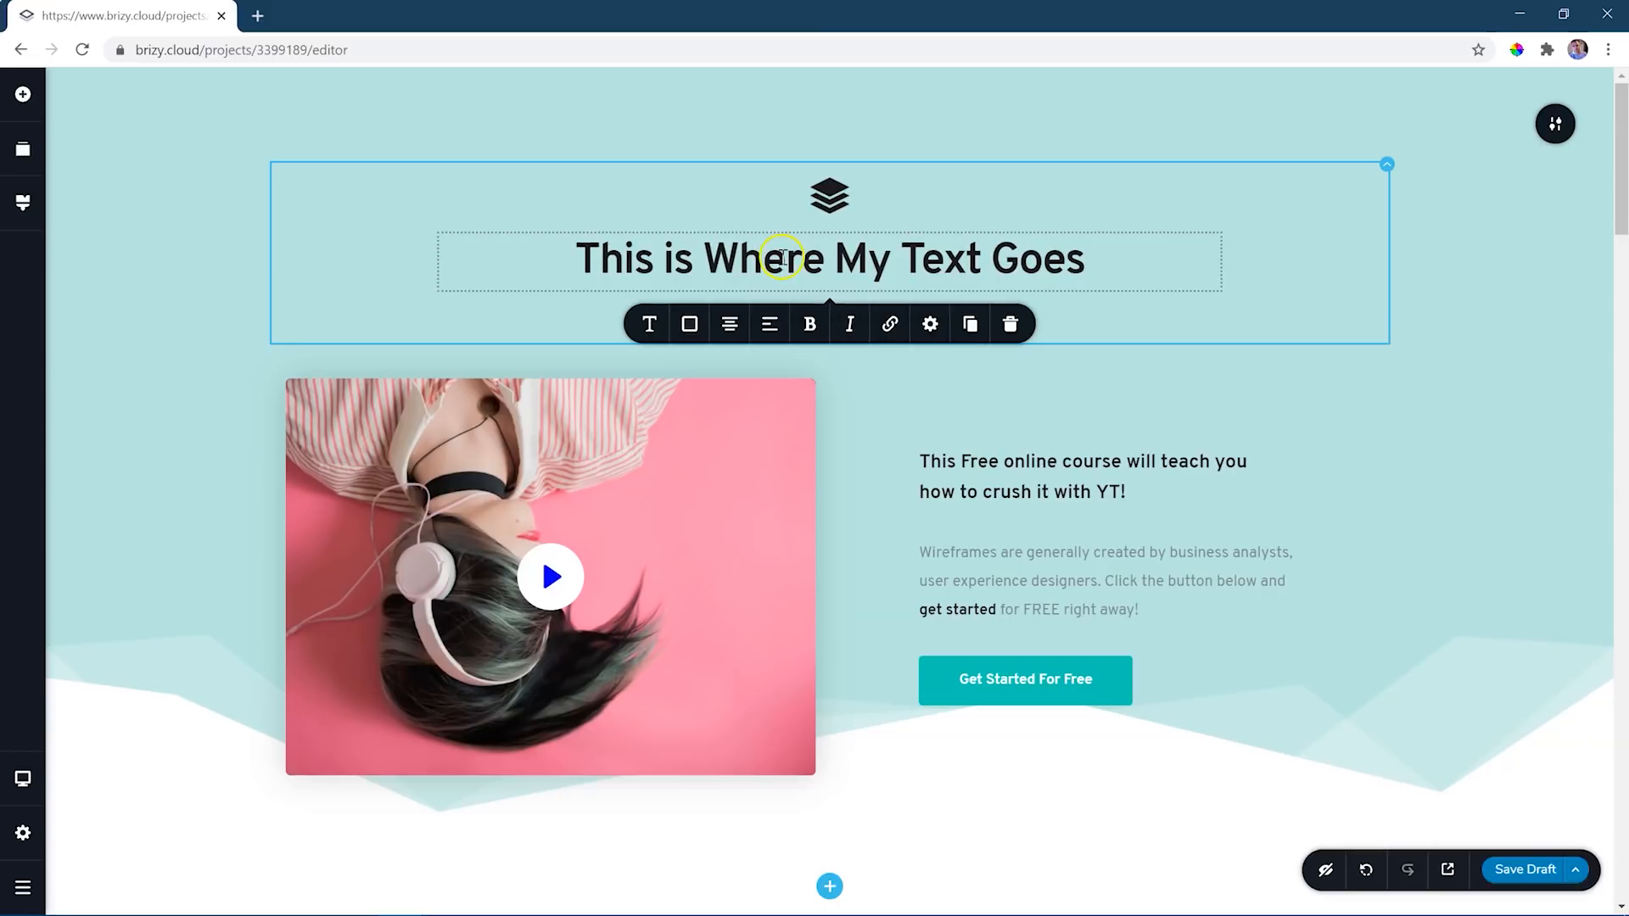
- Examine the hero heading's typography, color, alignment, gap, padding and margin options, keeping it centered
left_click(648, 324)
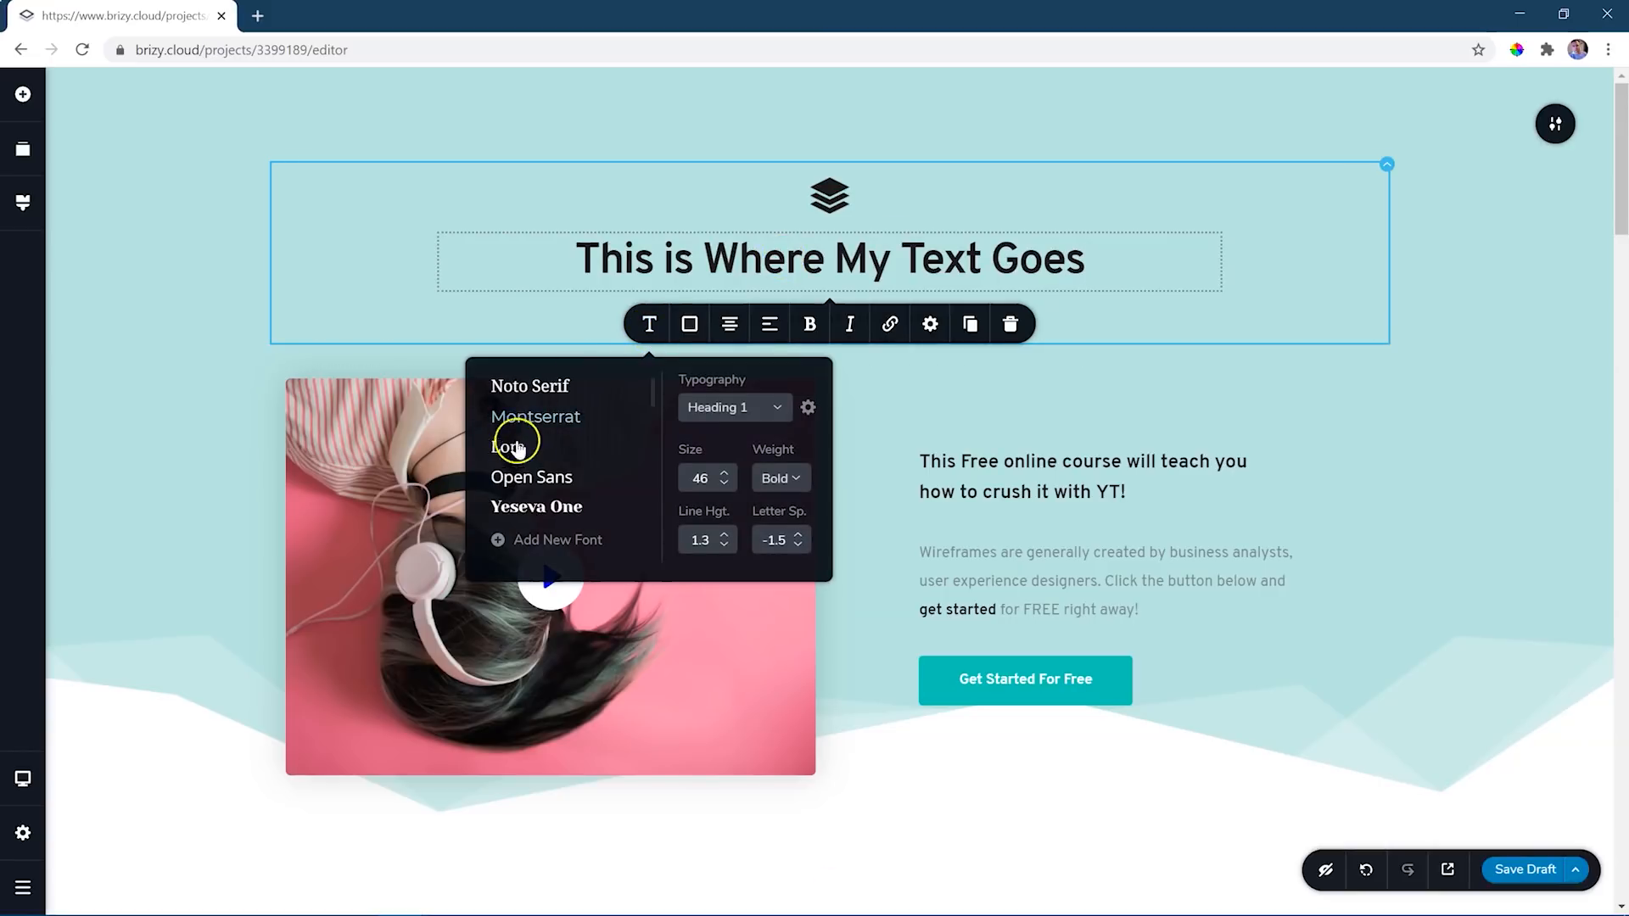
left_click(684, 329)
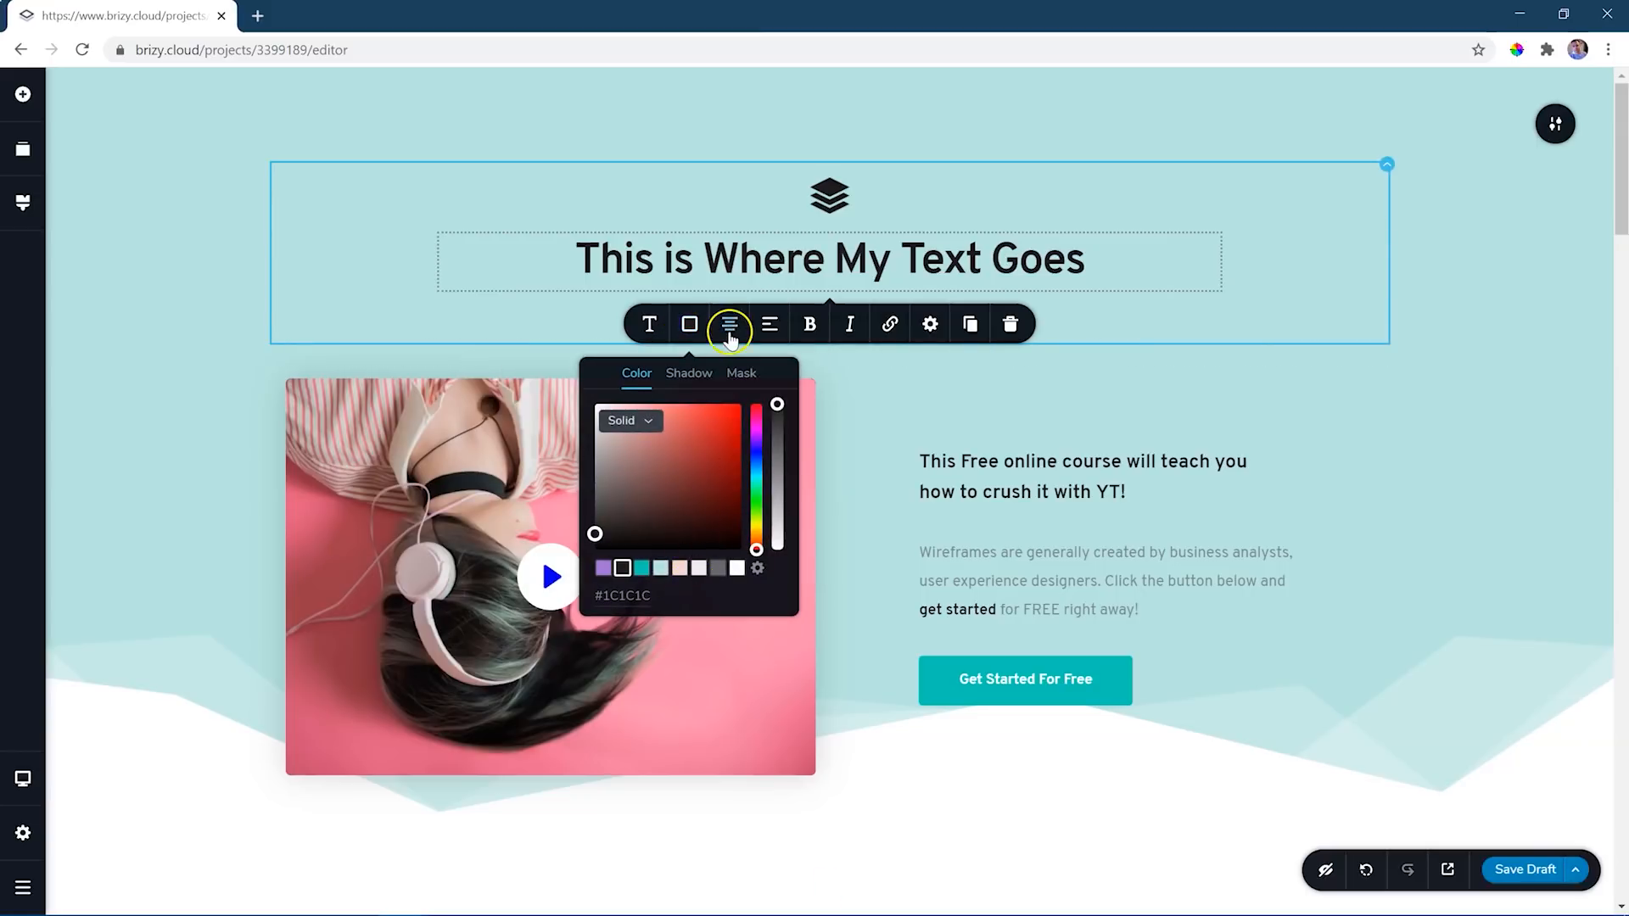
left_click(729, 327)
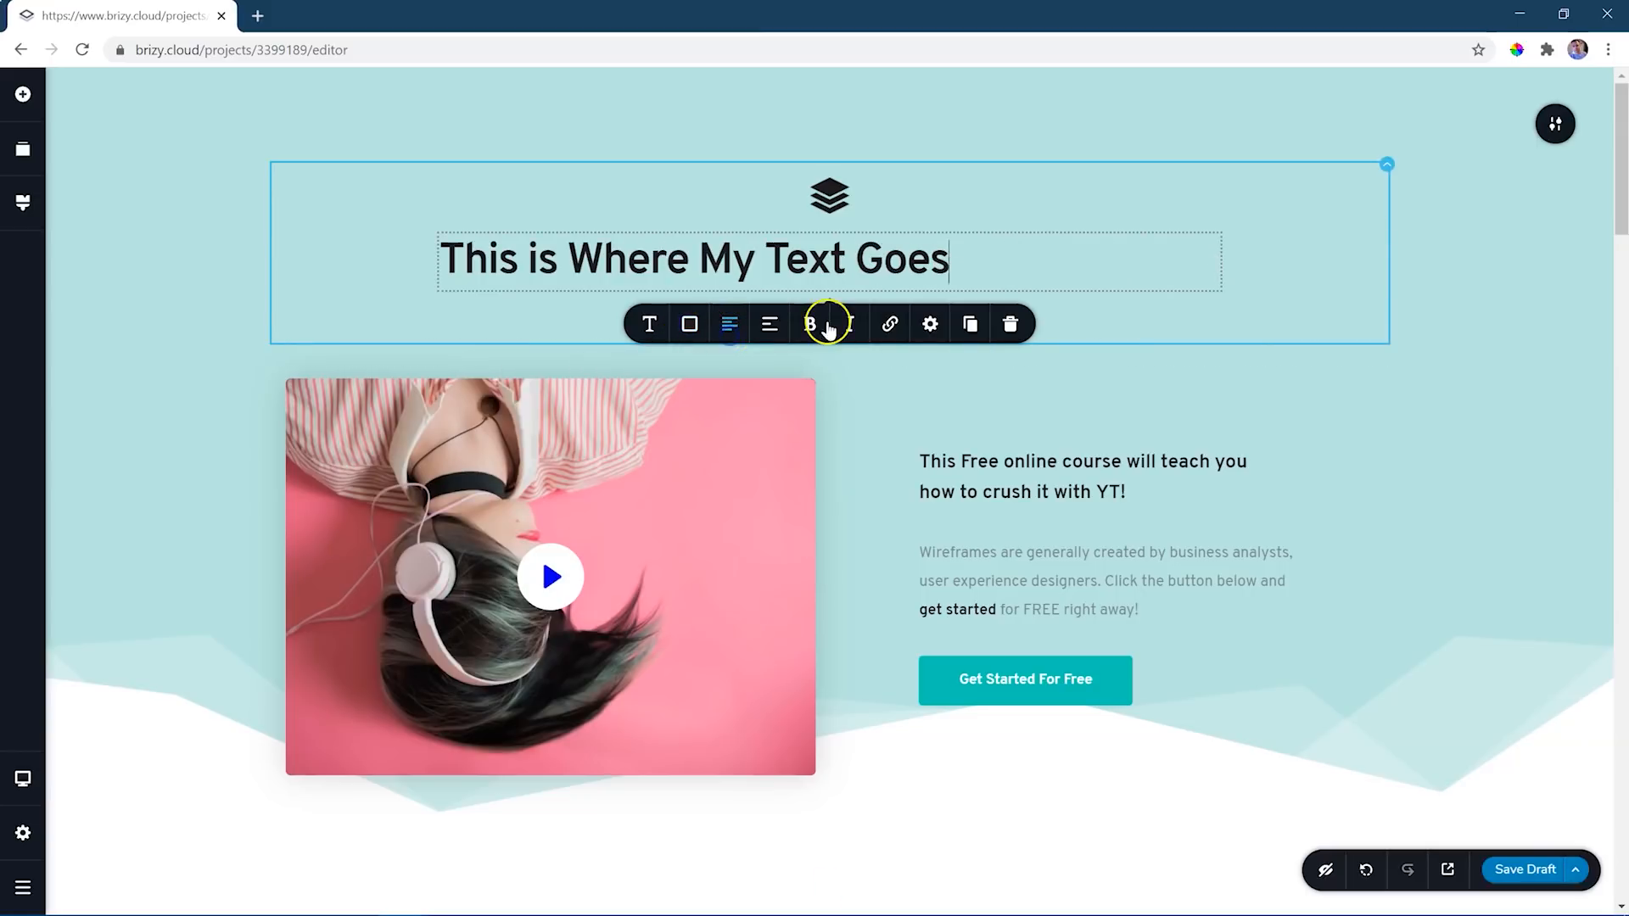
left_click(728, 324)
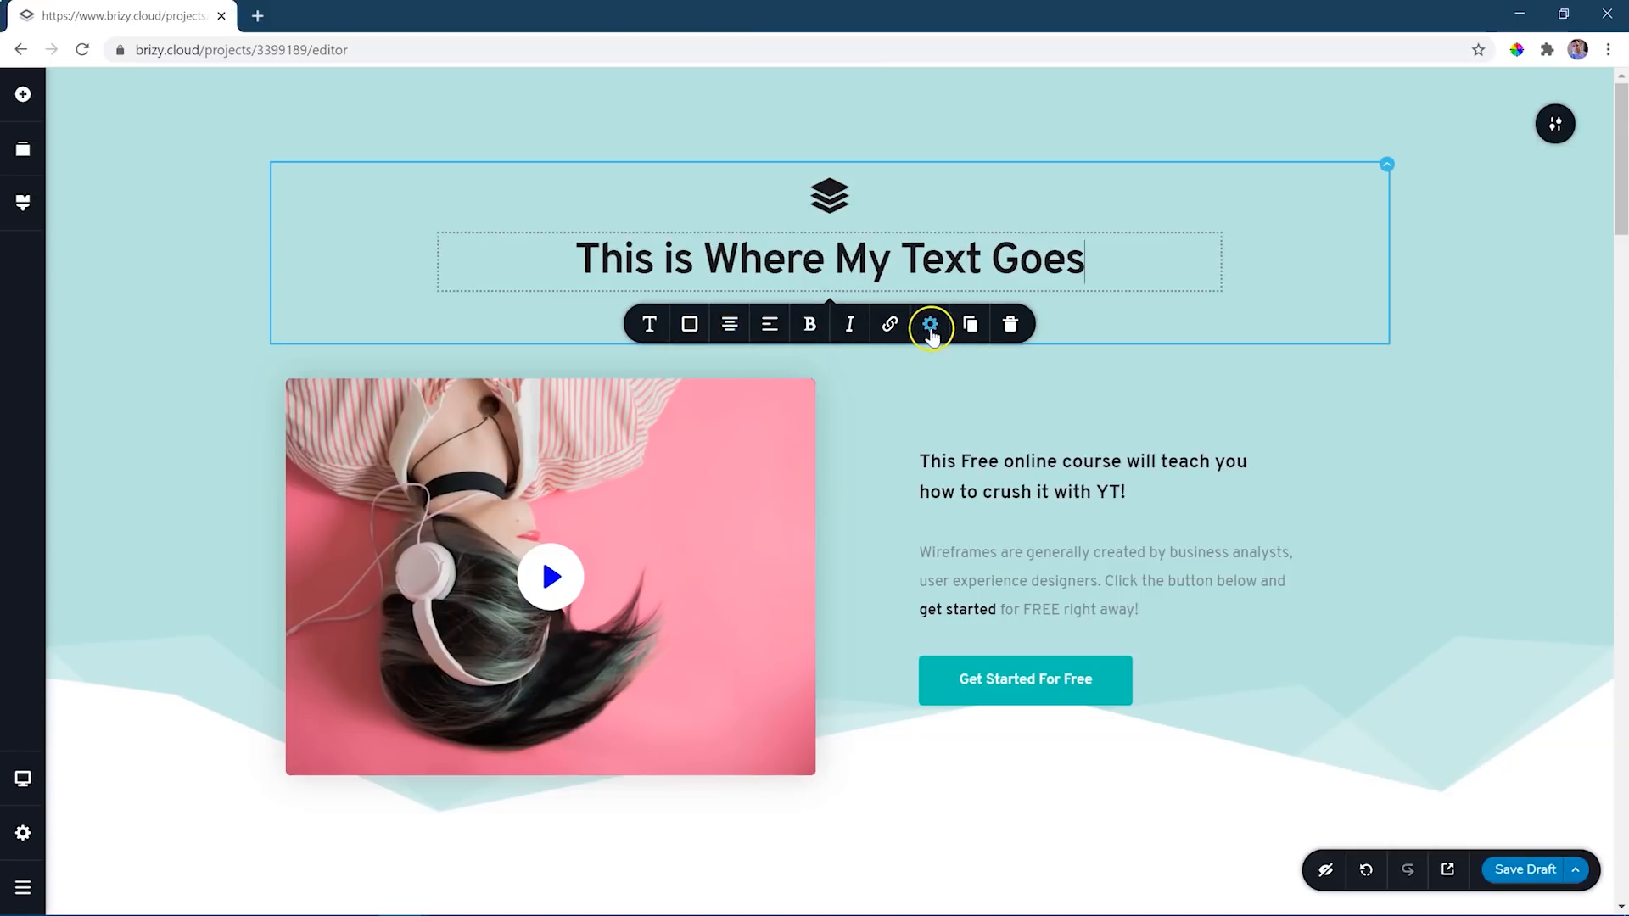
left_click(930, 324)
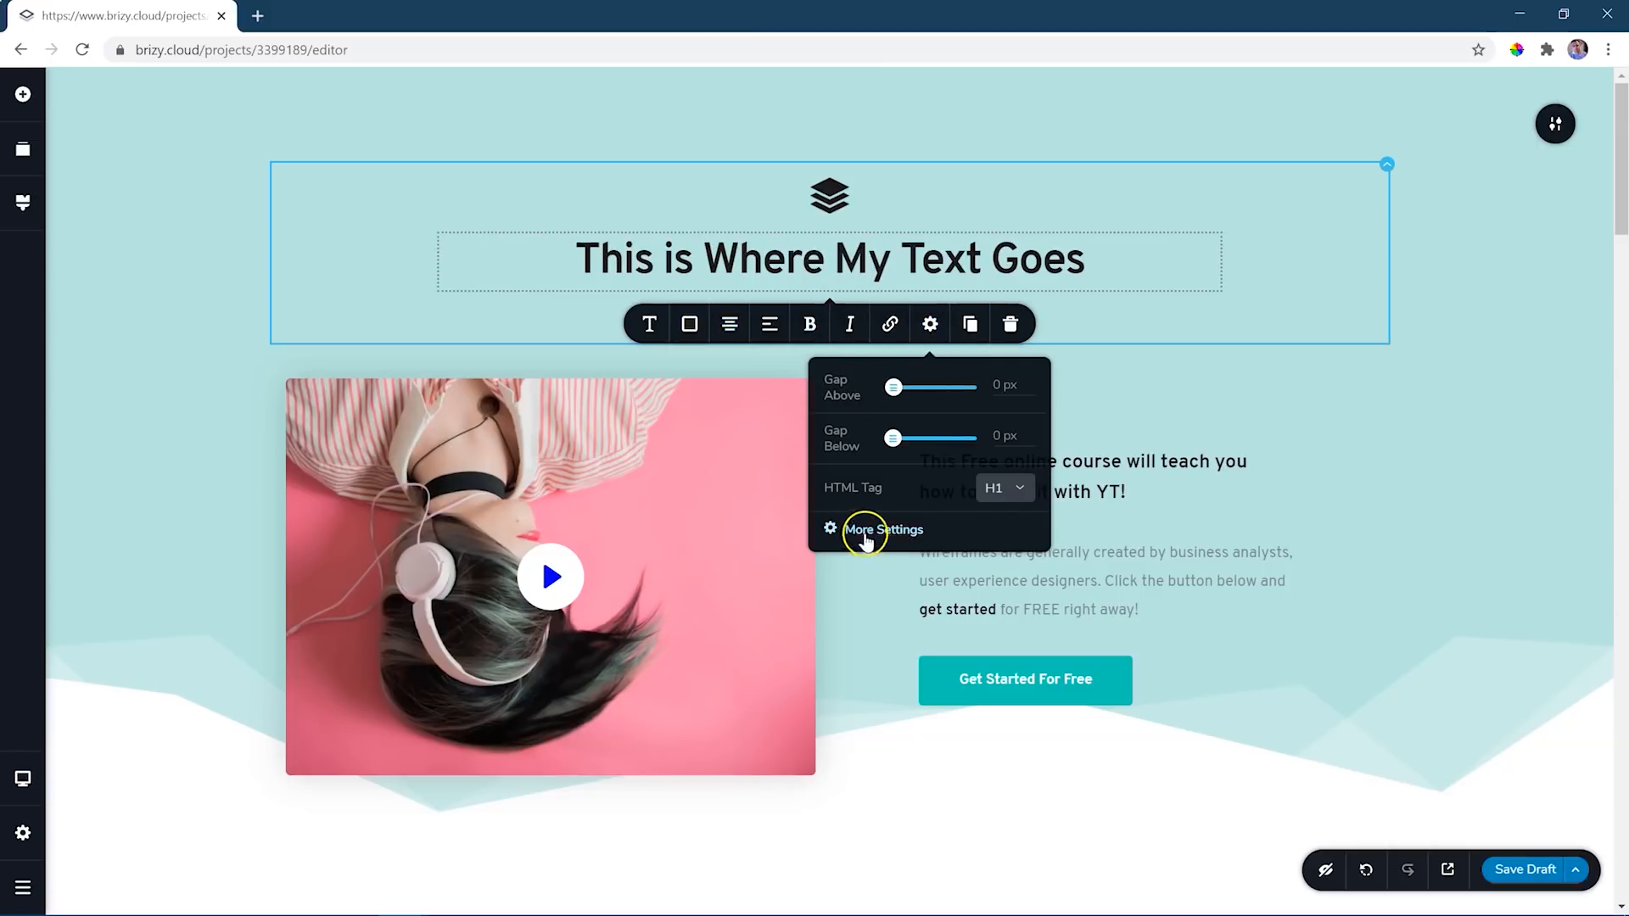
left_click(864, 533)
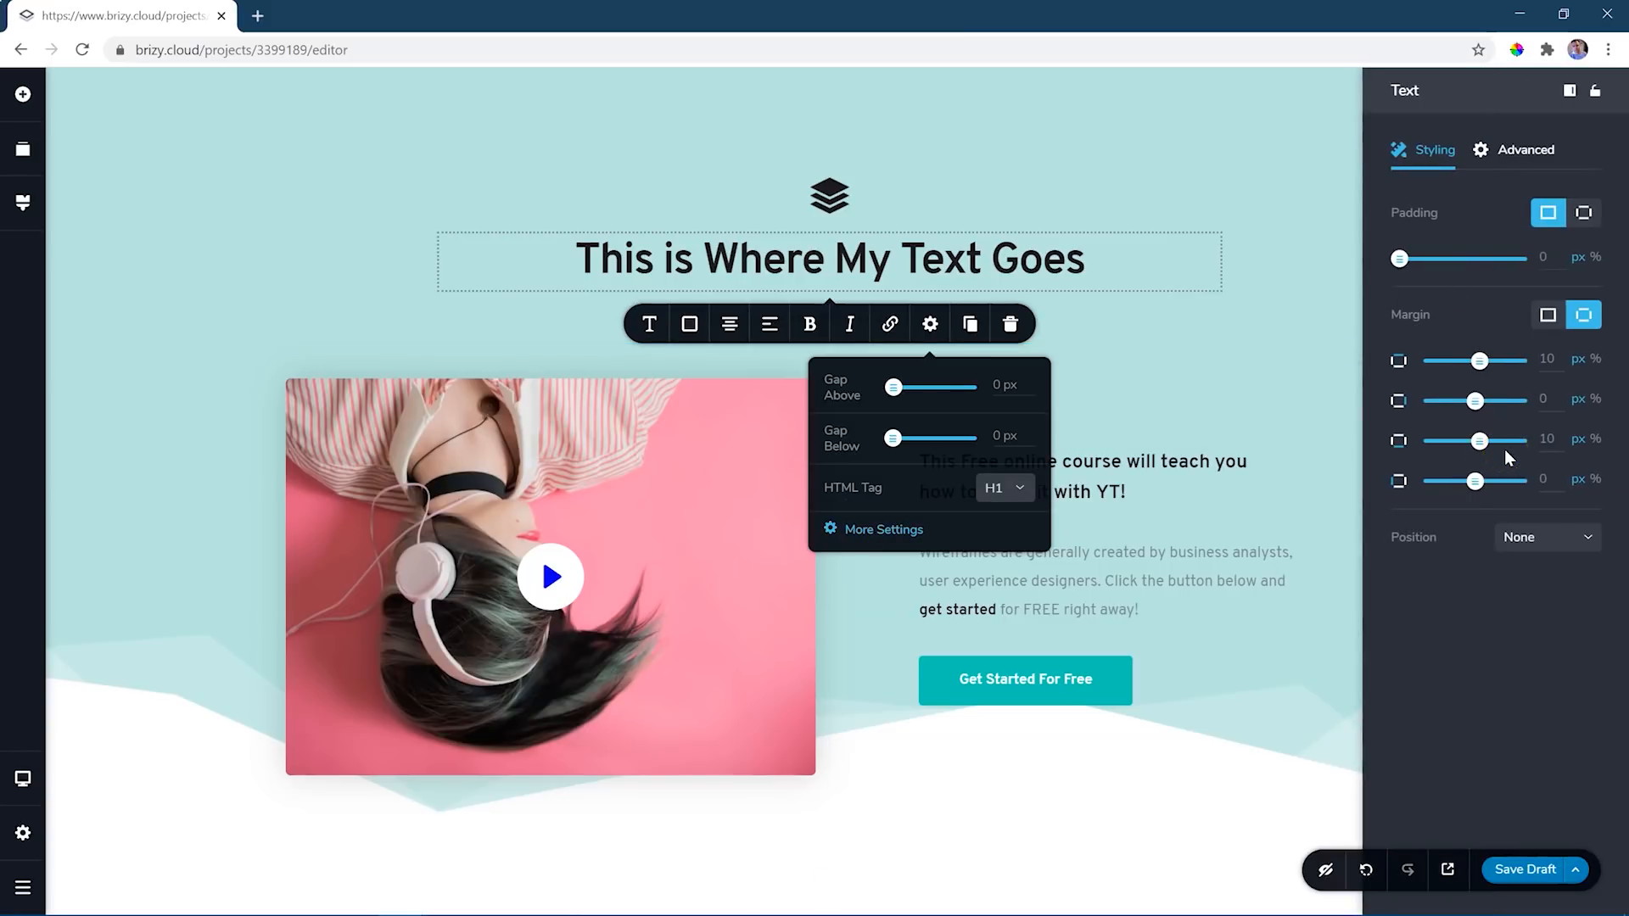
left_click(1222, 404)
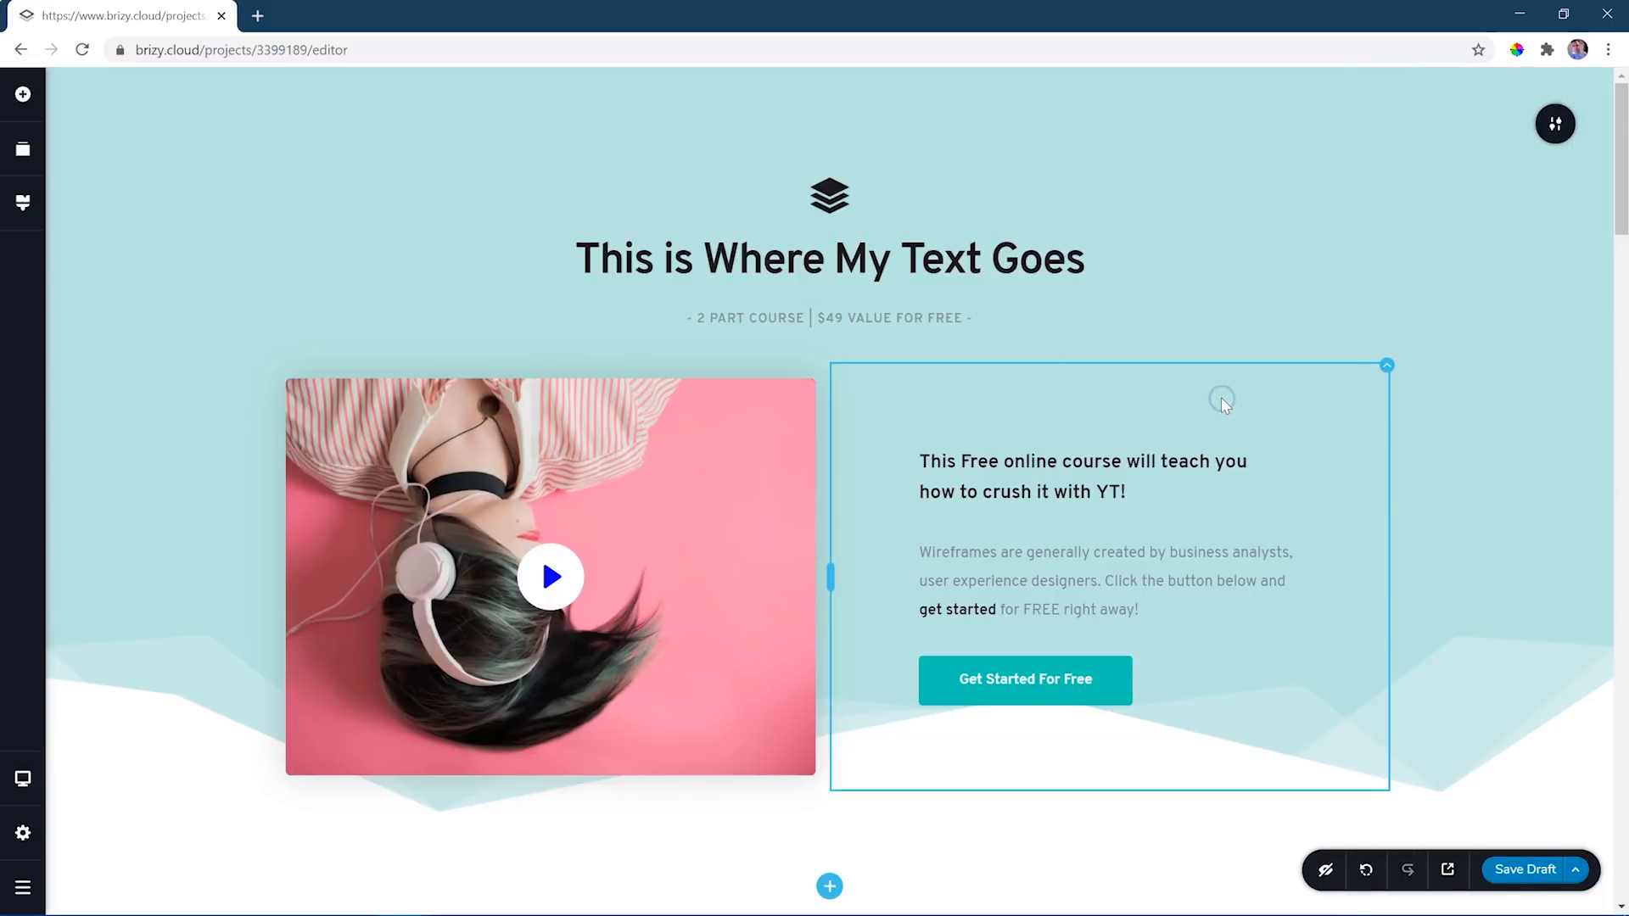
- Select the paragraph under "Drive dot-com e-services" in the features block to view its text formatting options
left_click(938, 262)
scroll(974, 283, "down", 8)
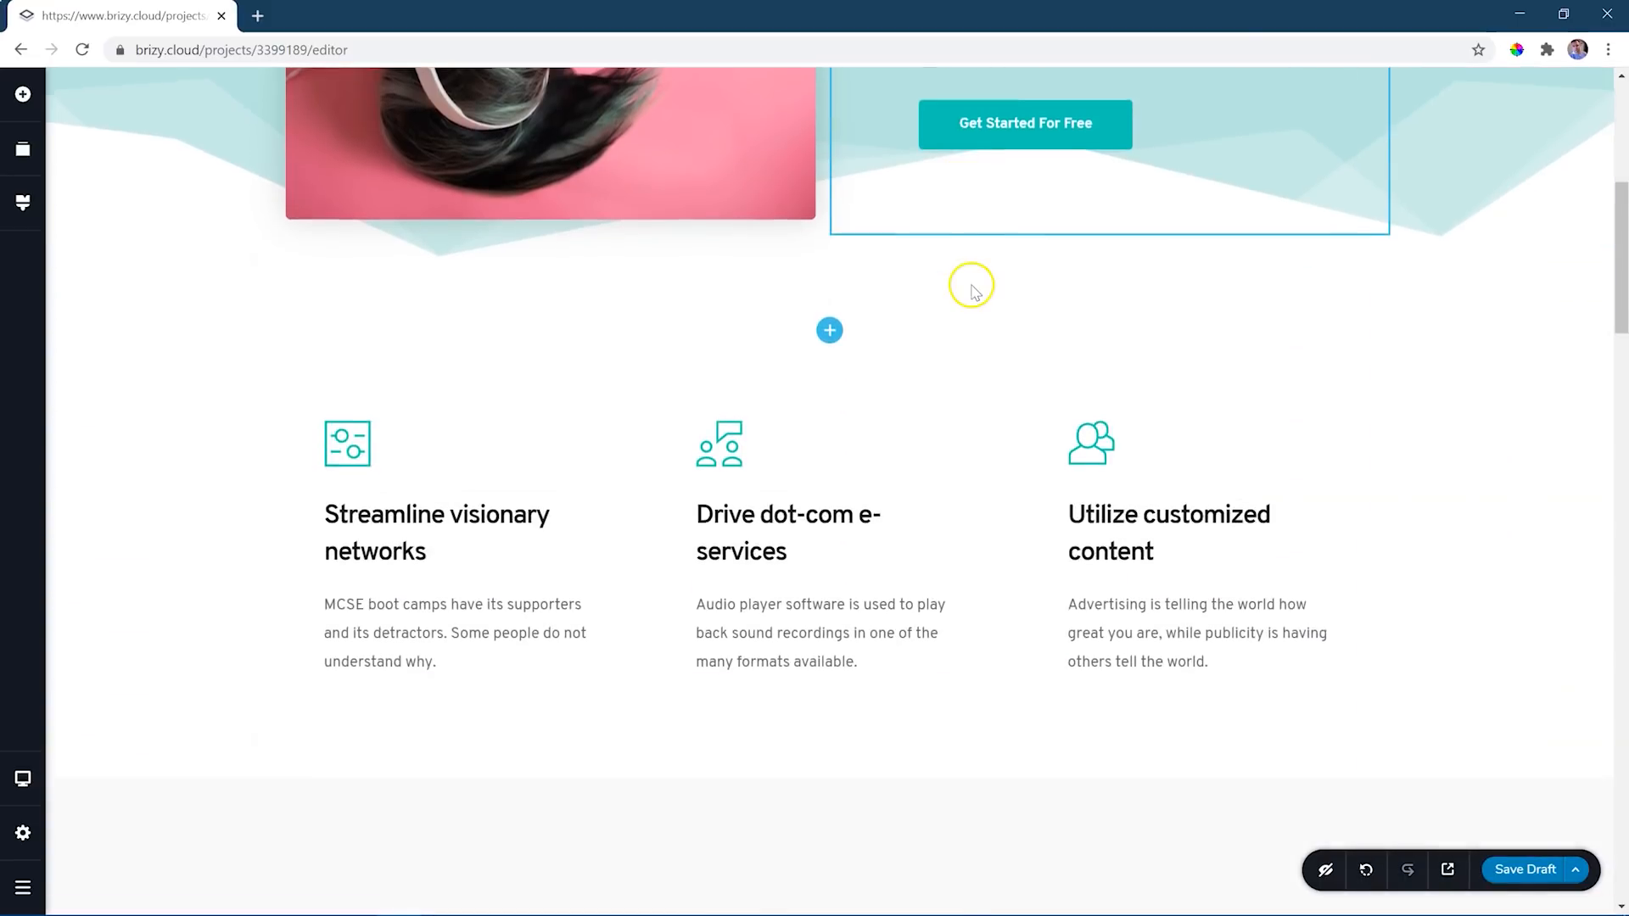
scroll(971, 287, "down", 4)
left_click(802, 168)
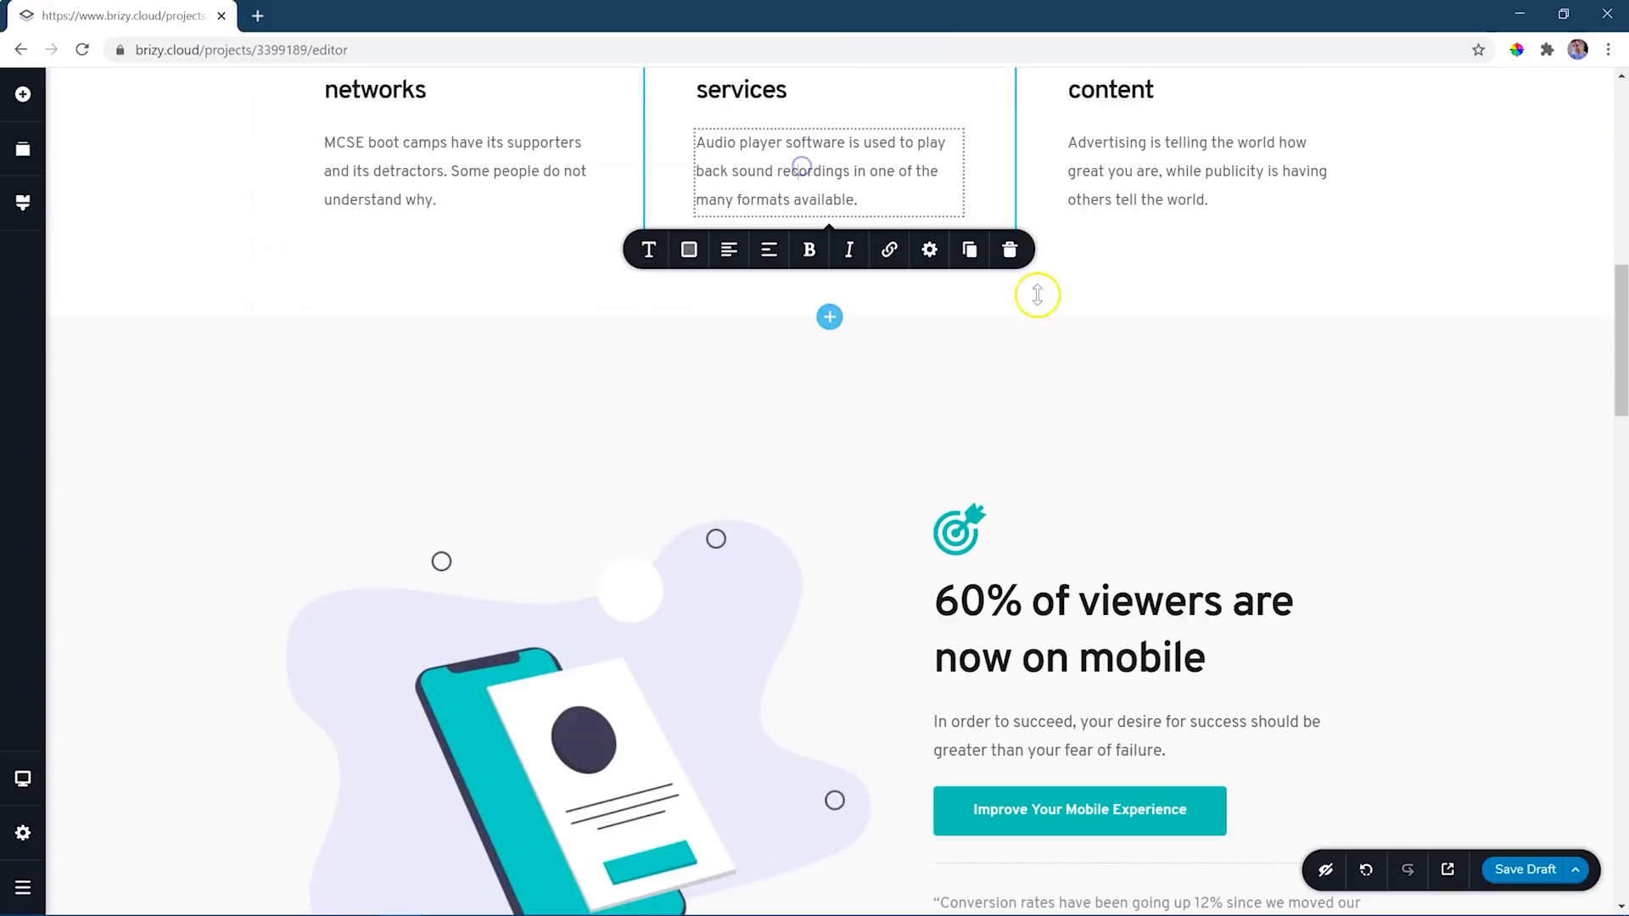
- Replace the first photo in the team block's grid with the "woman exercise" image from the Images folder
scroll(1305, 355, "down", 3)
scroll(1305, 354, "down", 13)
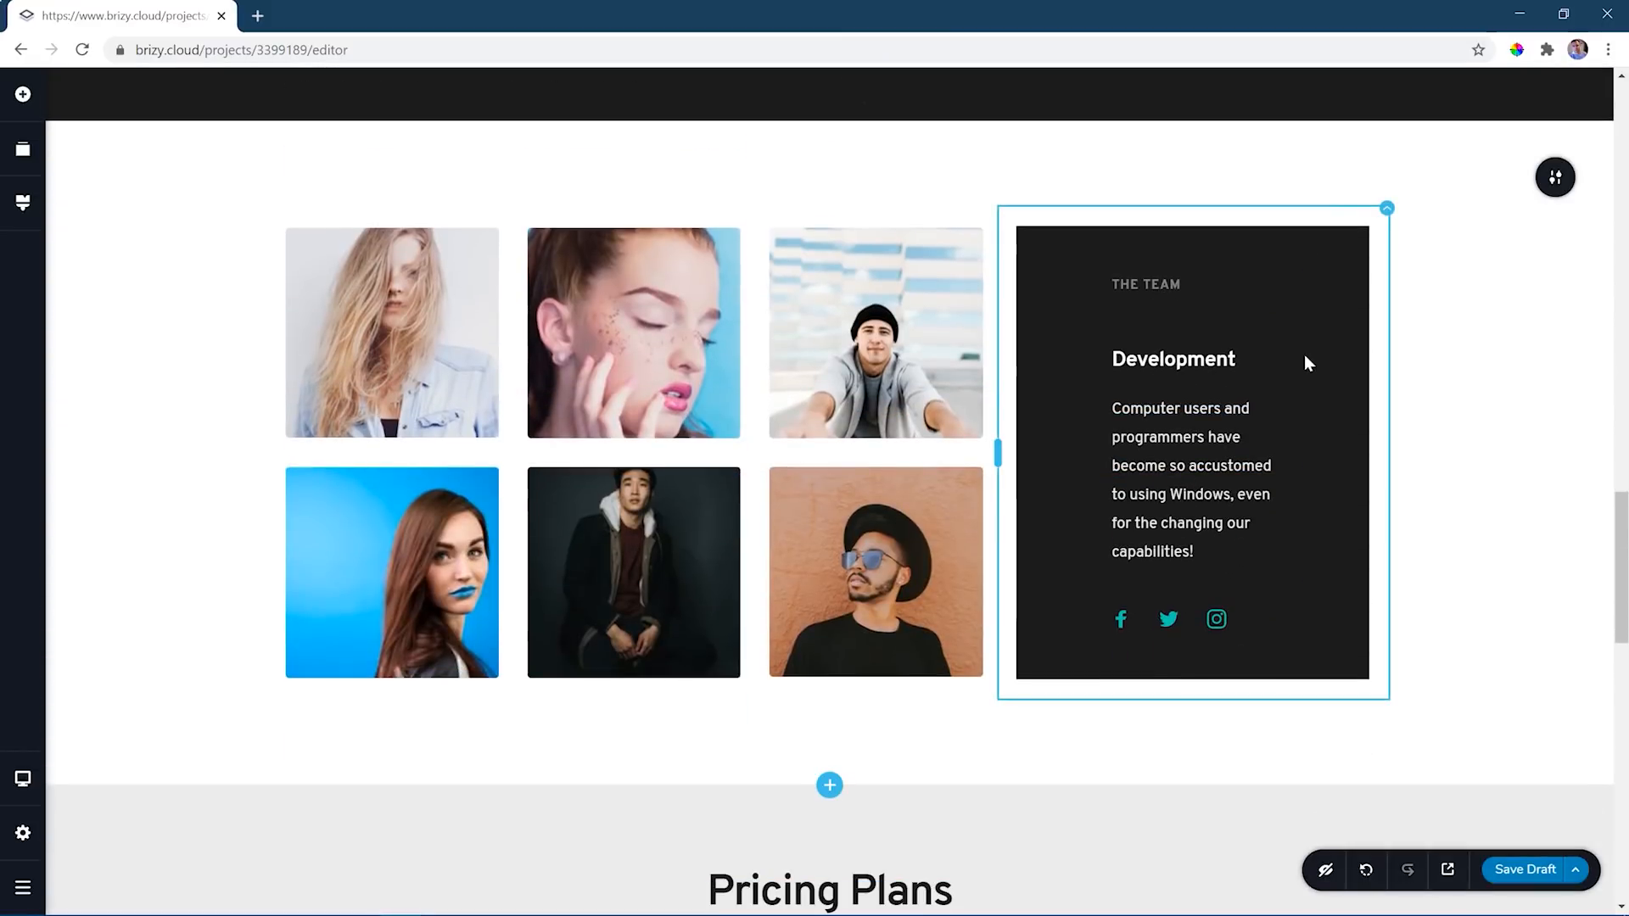
left_click(422, 341)
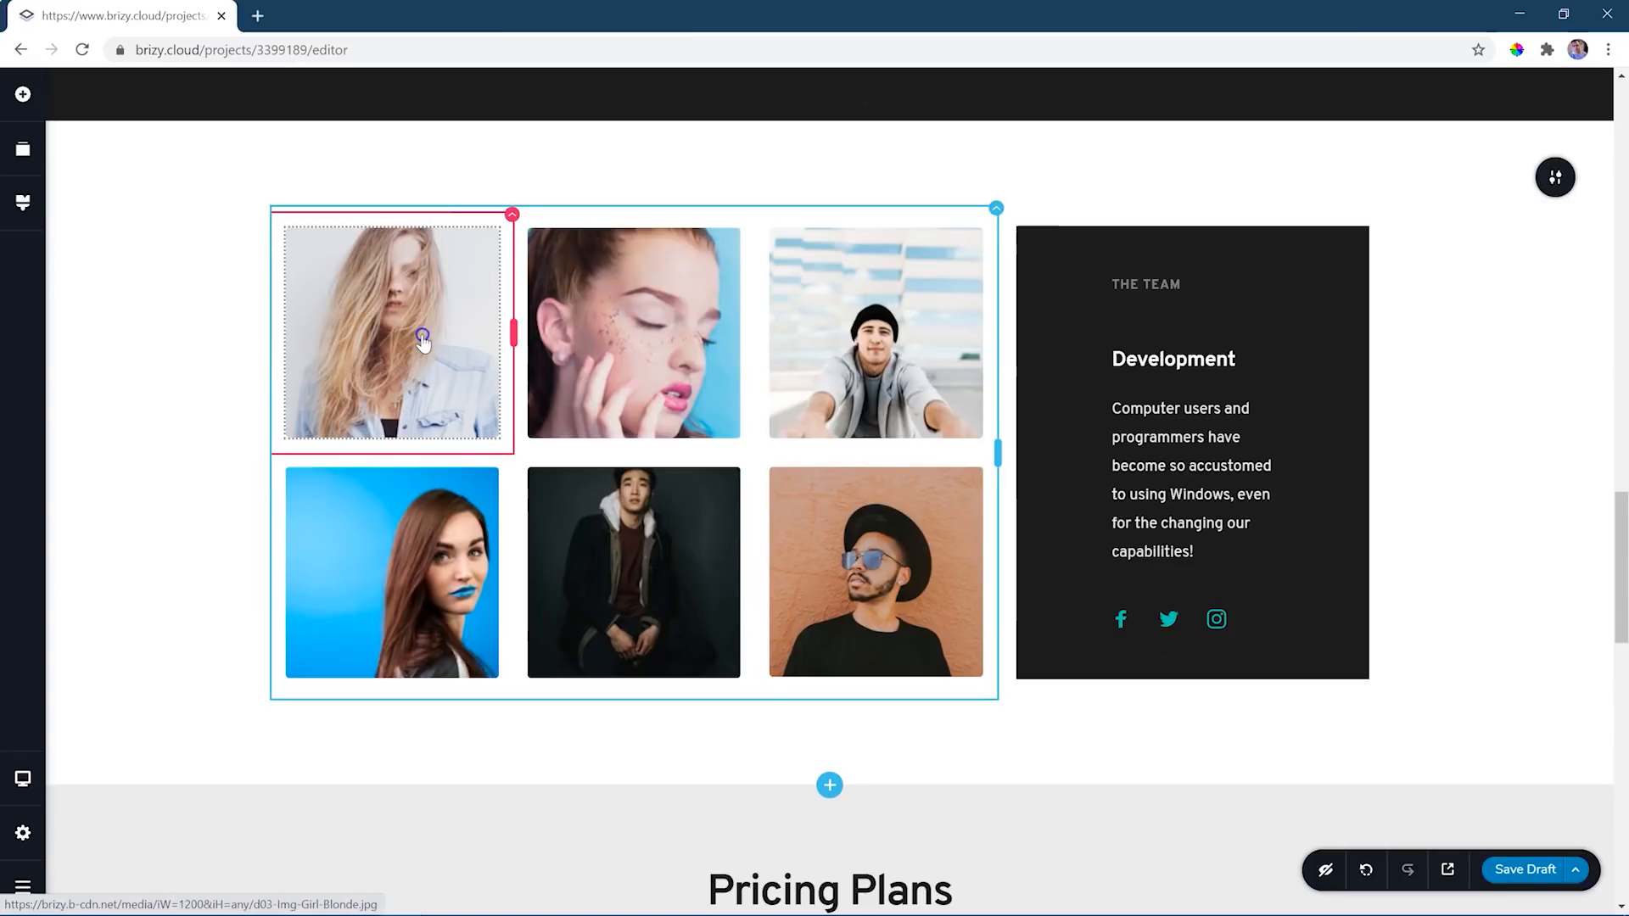
left_click(271, 472)
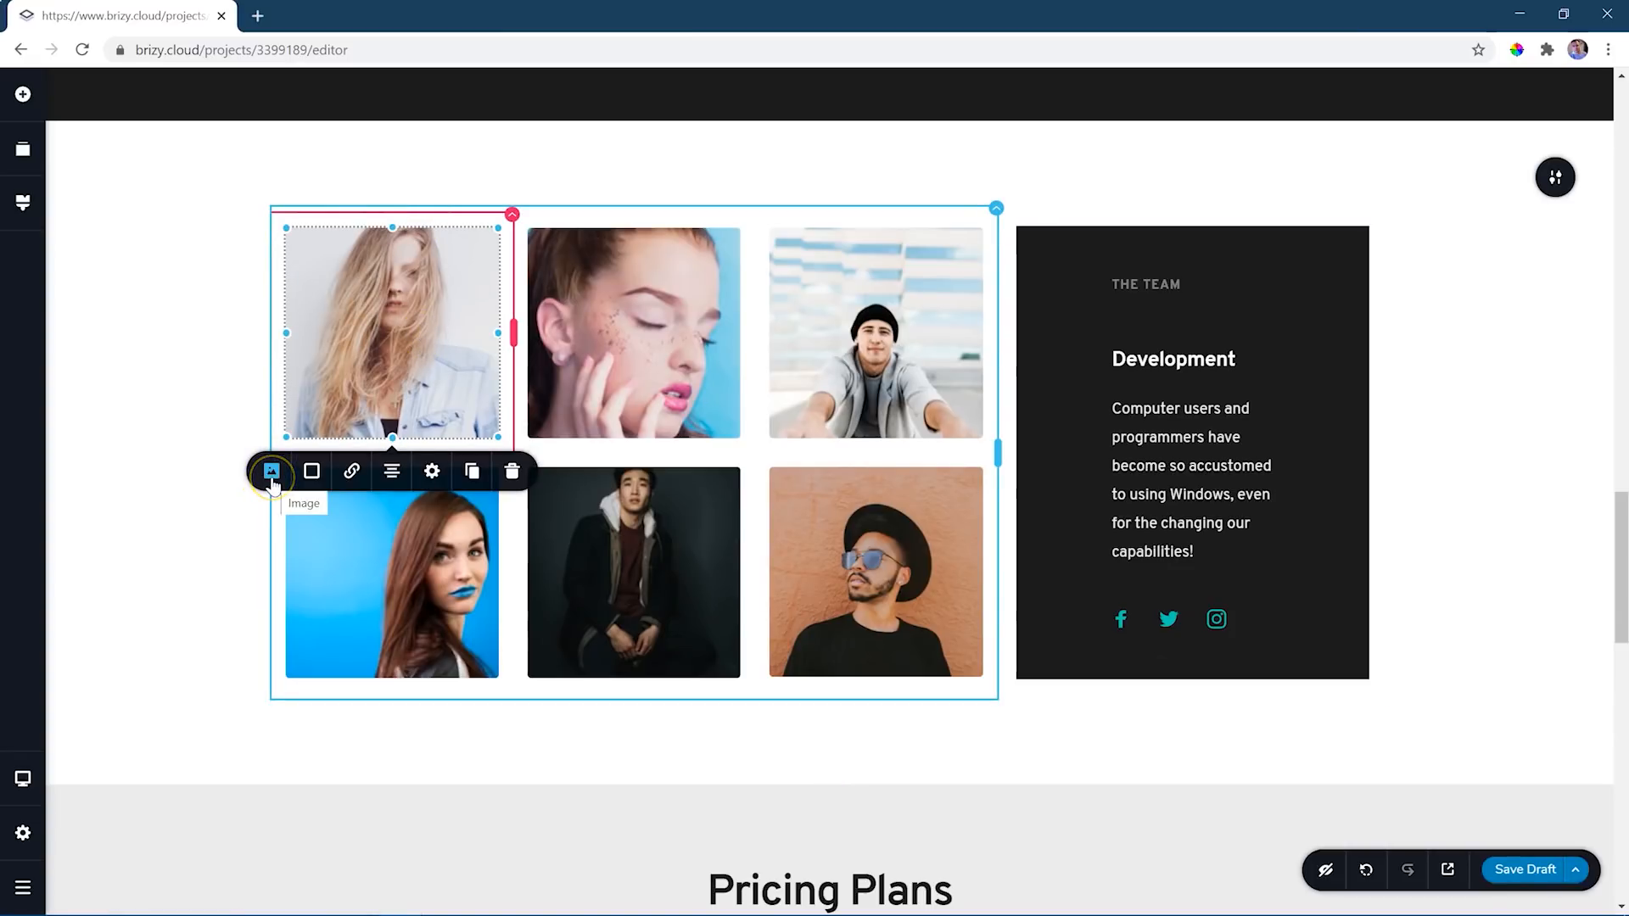
left_click(272, 472)
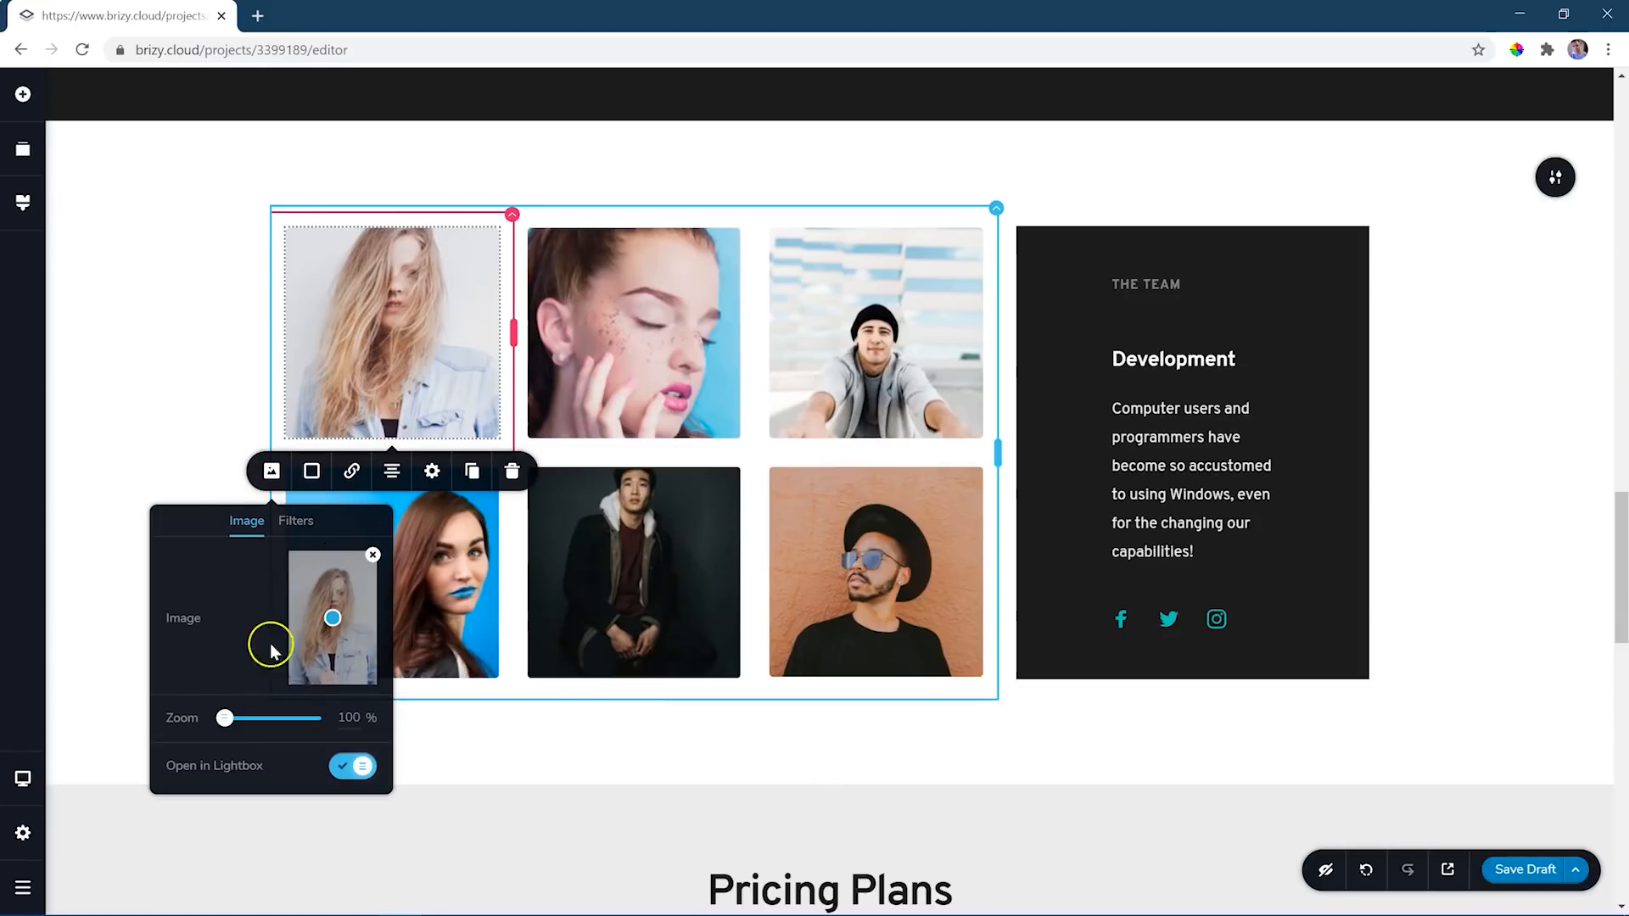
left_click(373, 557)
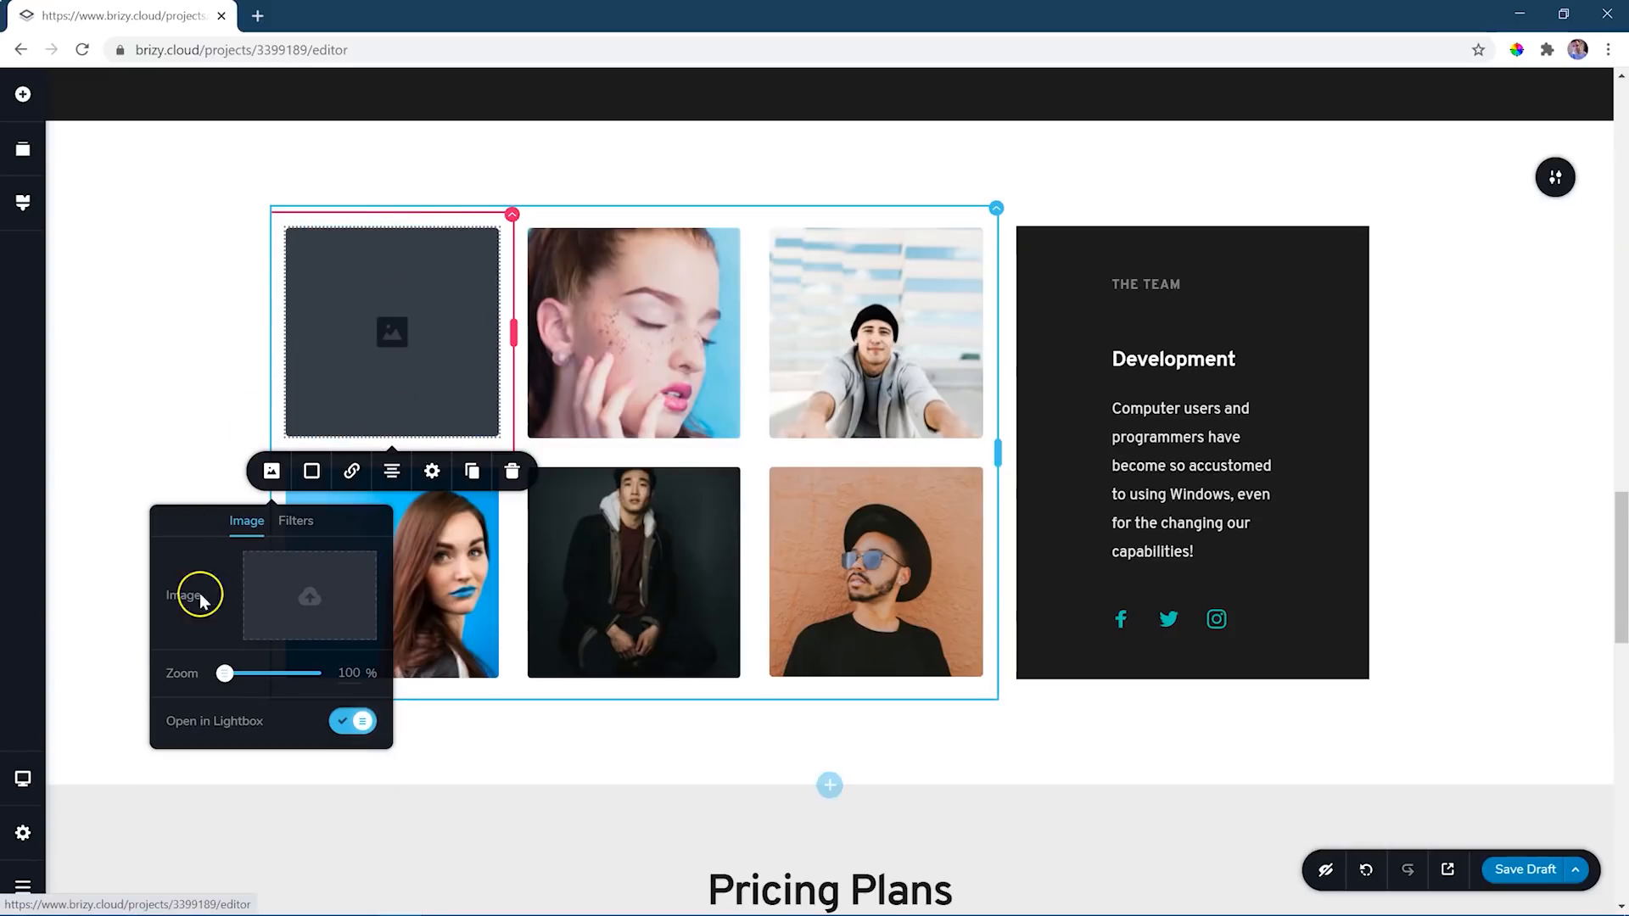
left_click(318, 608)
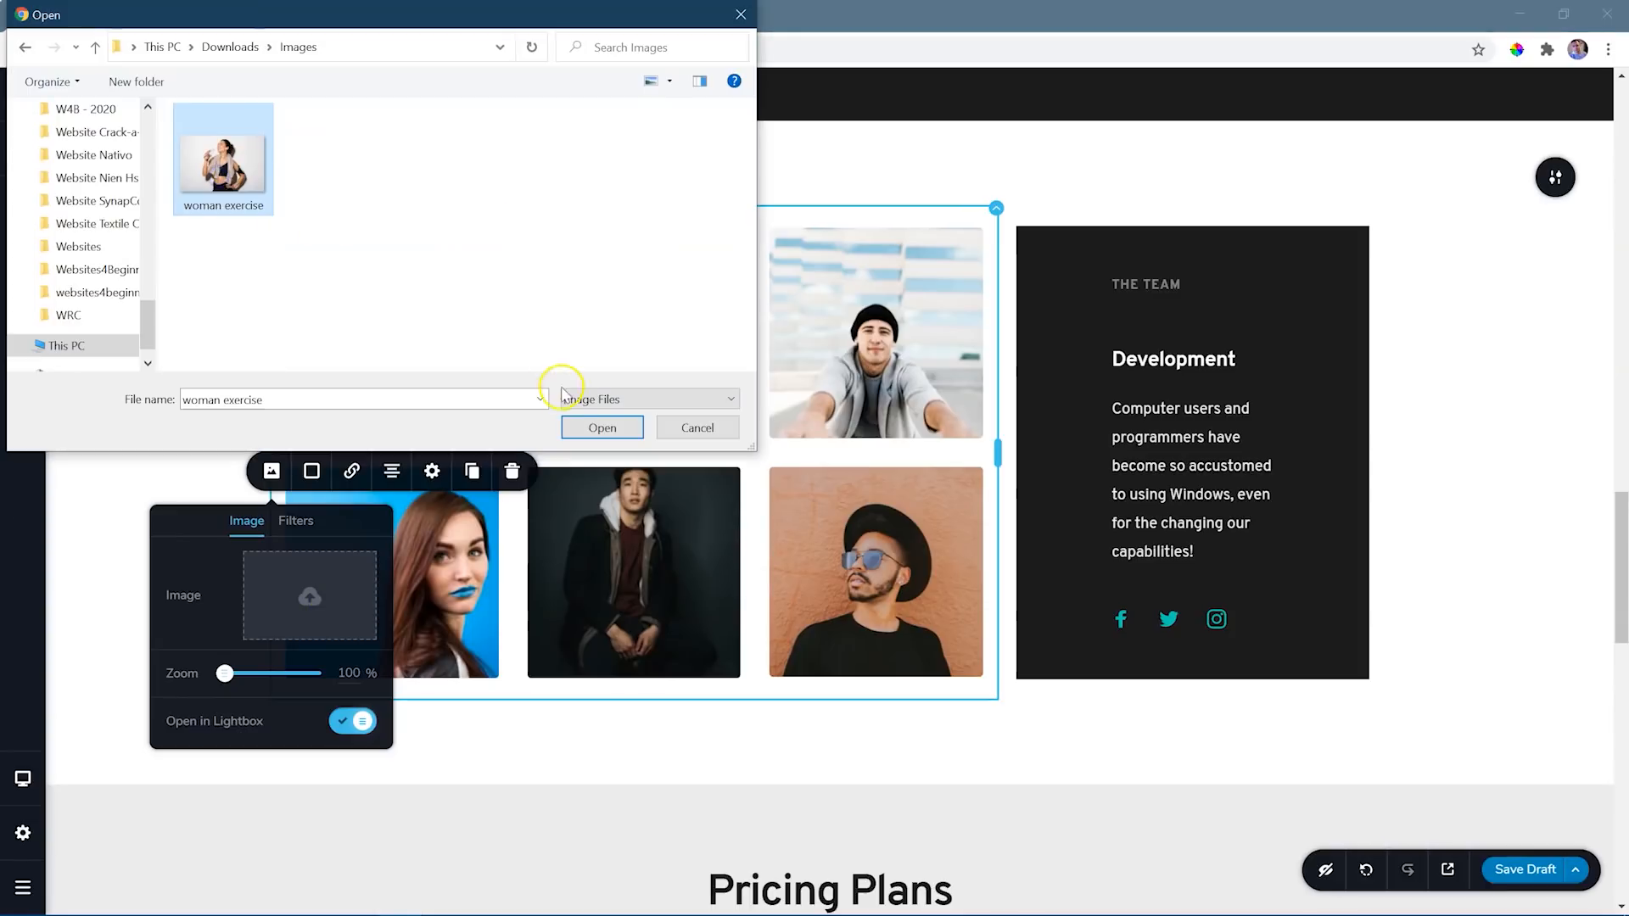
left_click(601, 427)
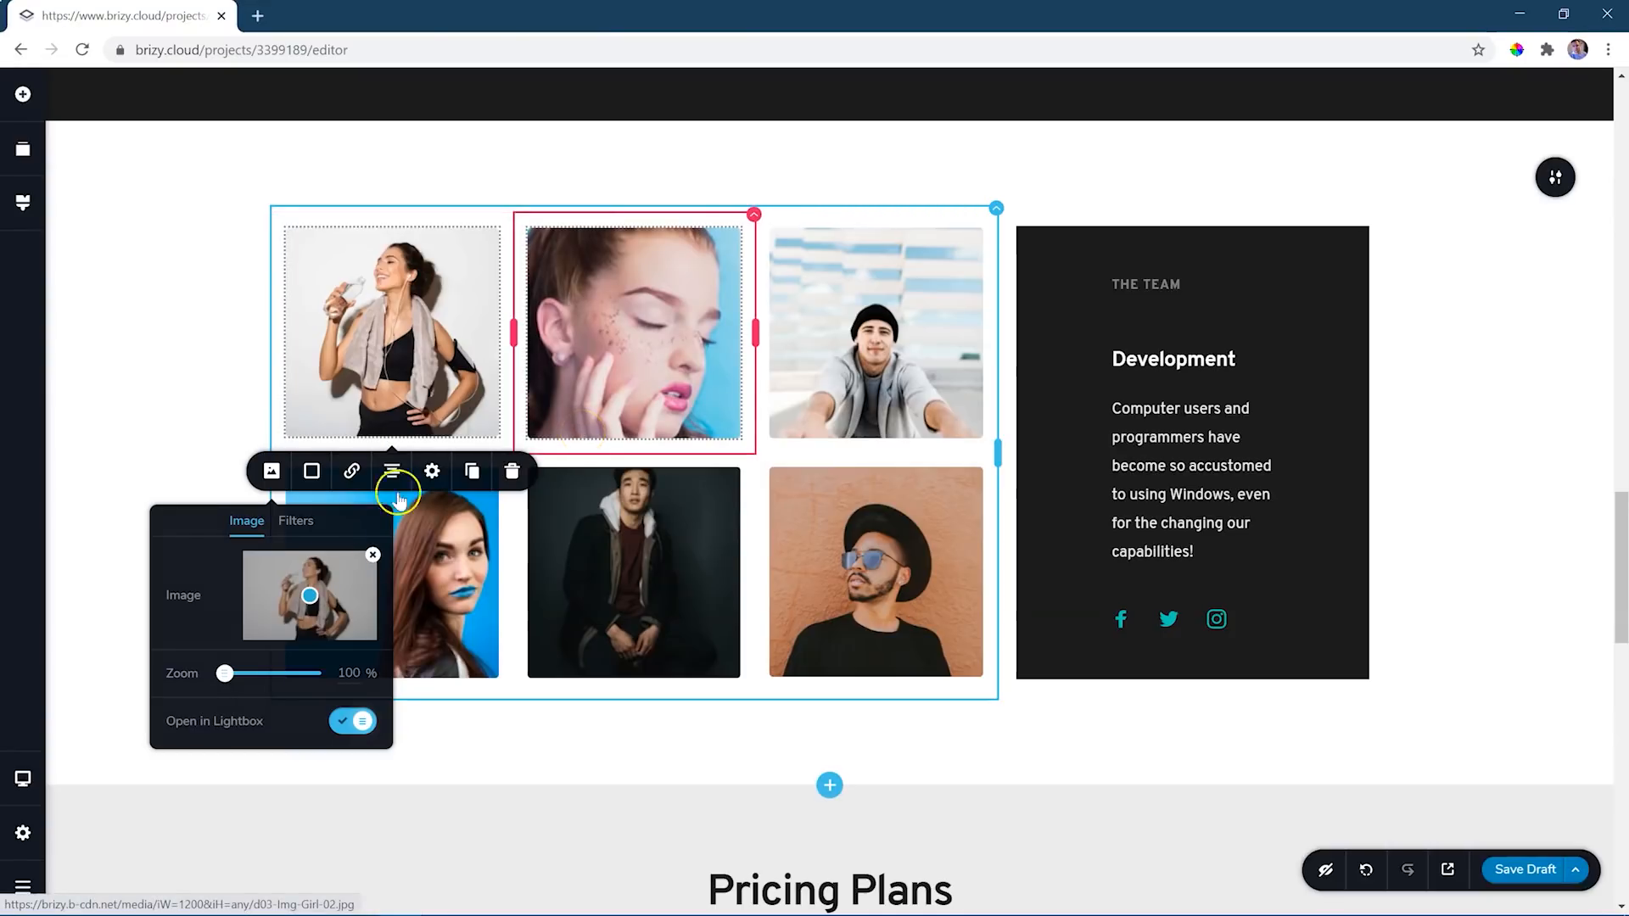
- Zoom the new team photo to 121% and shift its focal point slightly to the right
left_click_drag(224, 673, 244, 676)
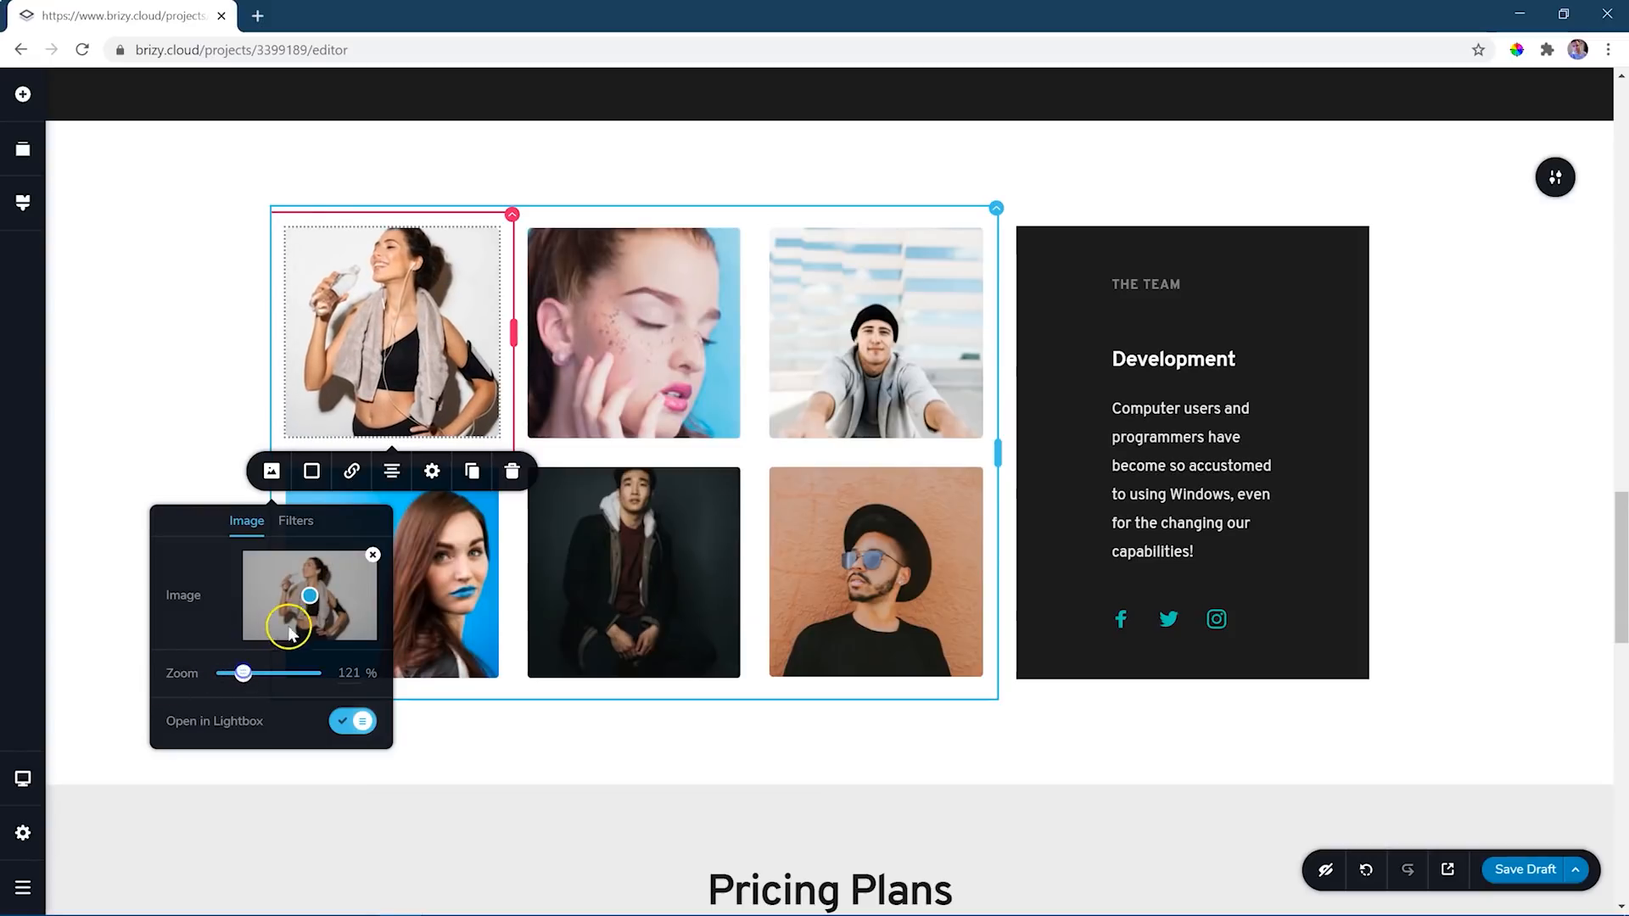
mouse_move(317, 599)
left_mouse_down()
mouse_move(343, 600)
mouse_move(297, 601)
mouse_move(318, 602)
left_mouse_up()
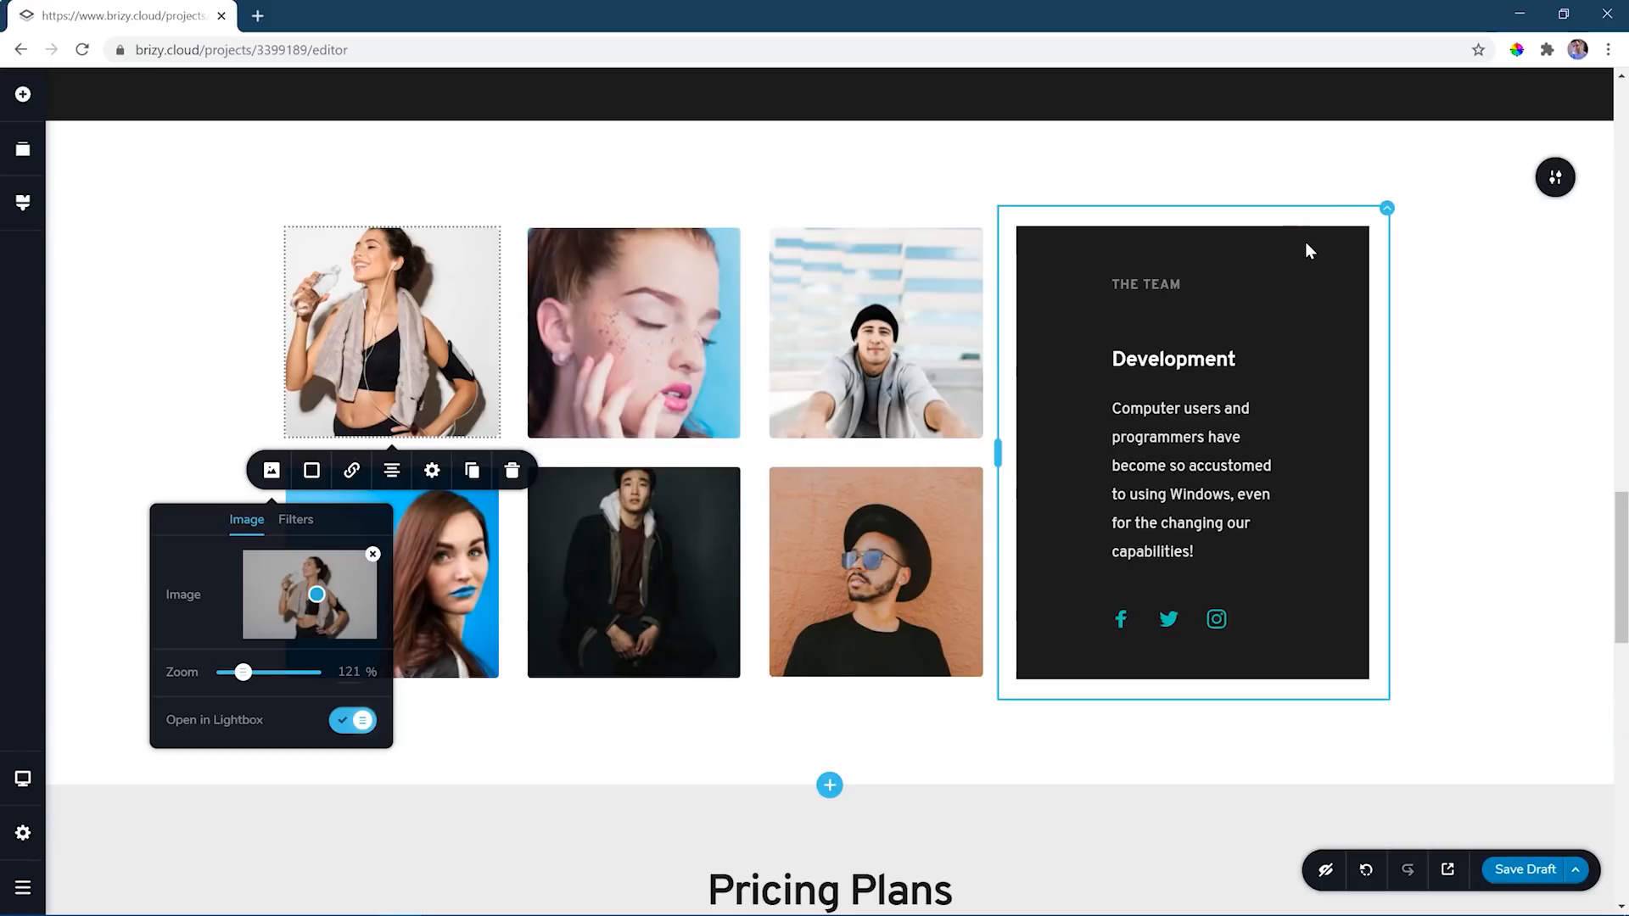
- Move the team block's photo grid to the right of the dark Development card and widen the card's column
left_click(235, 222)
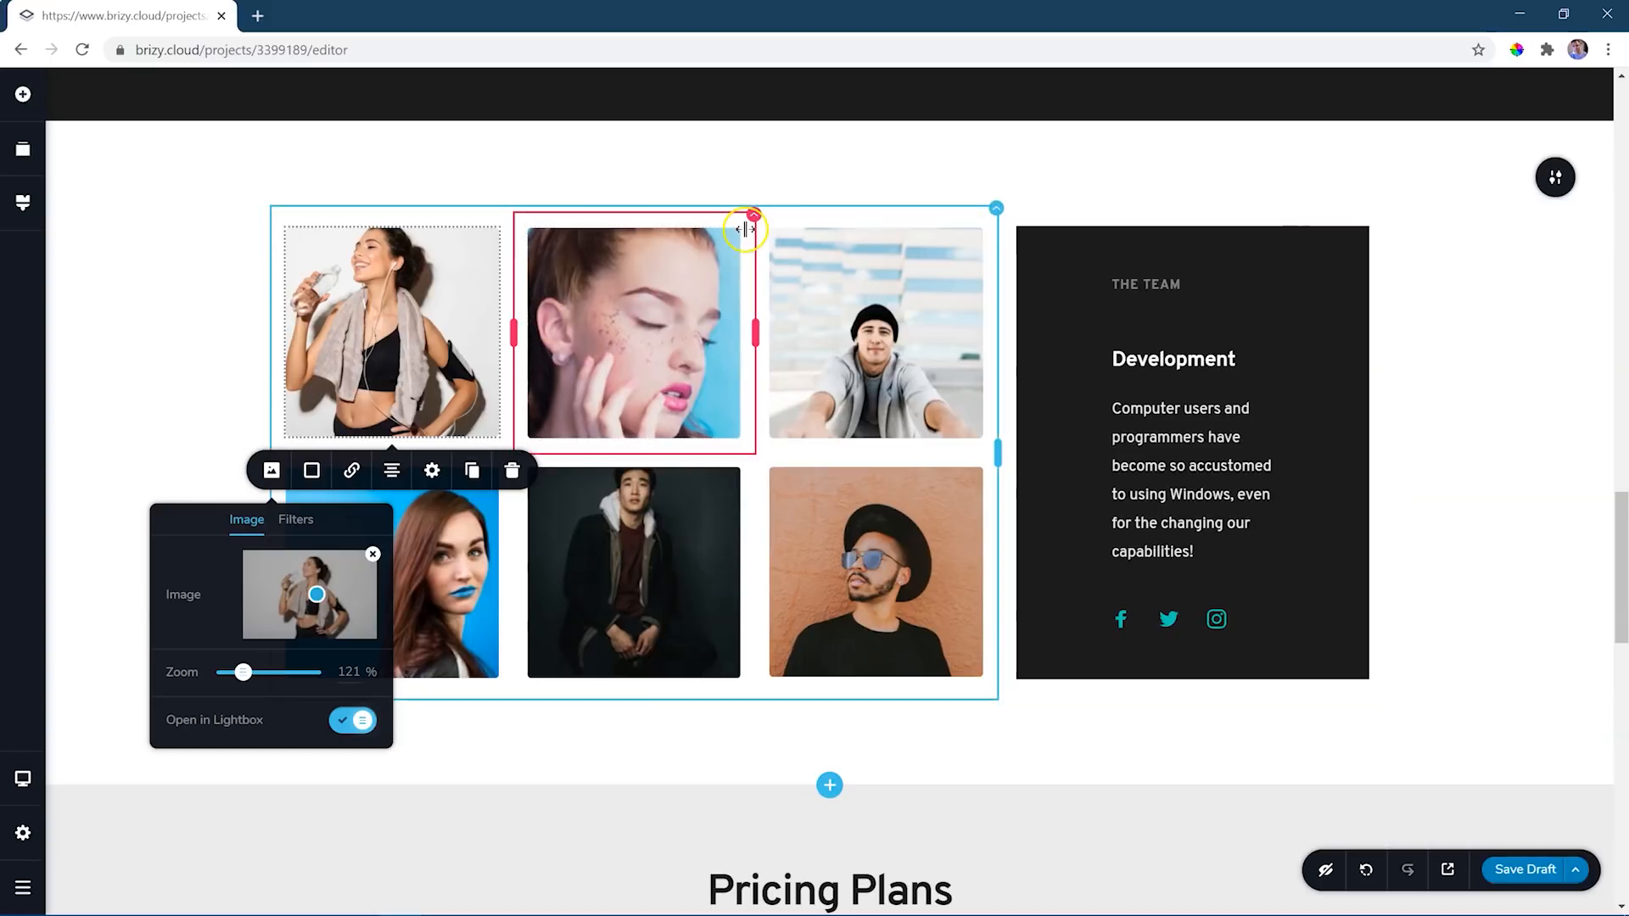
left_click(997, 208)
left_click_drag(997, 209, 1171, 212)
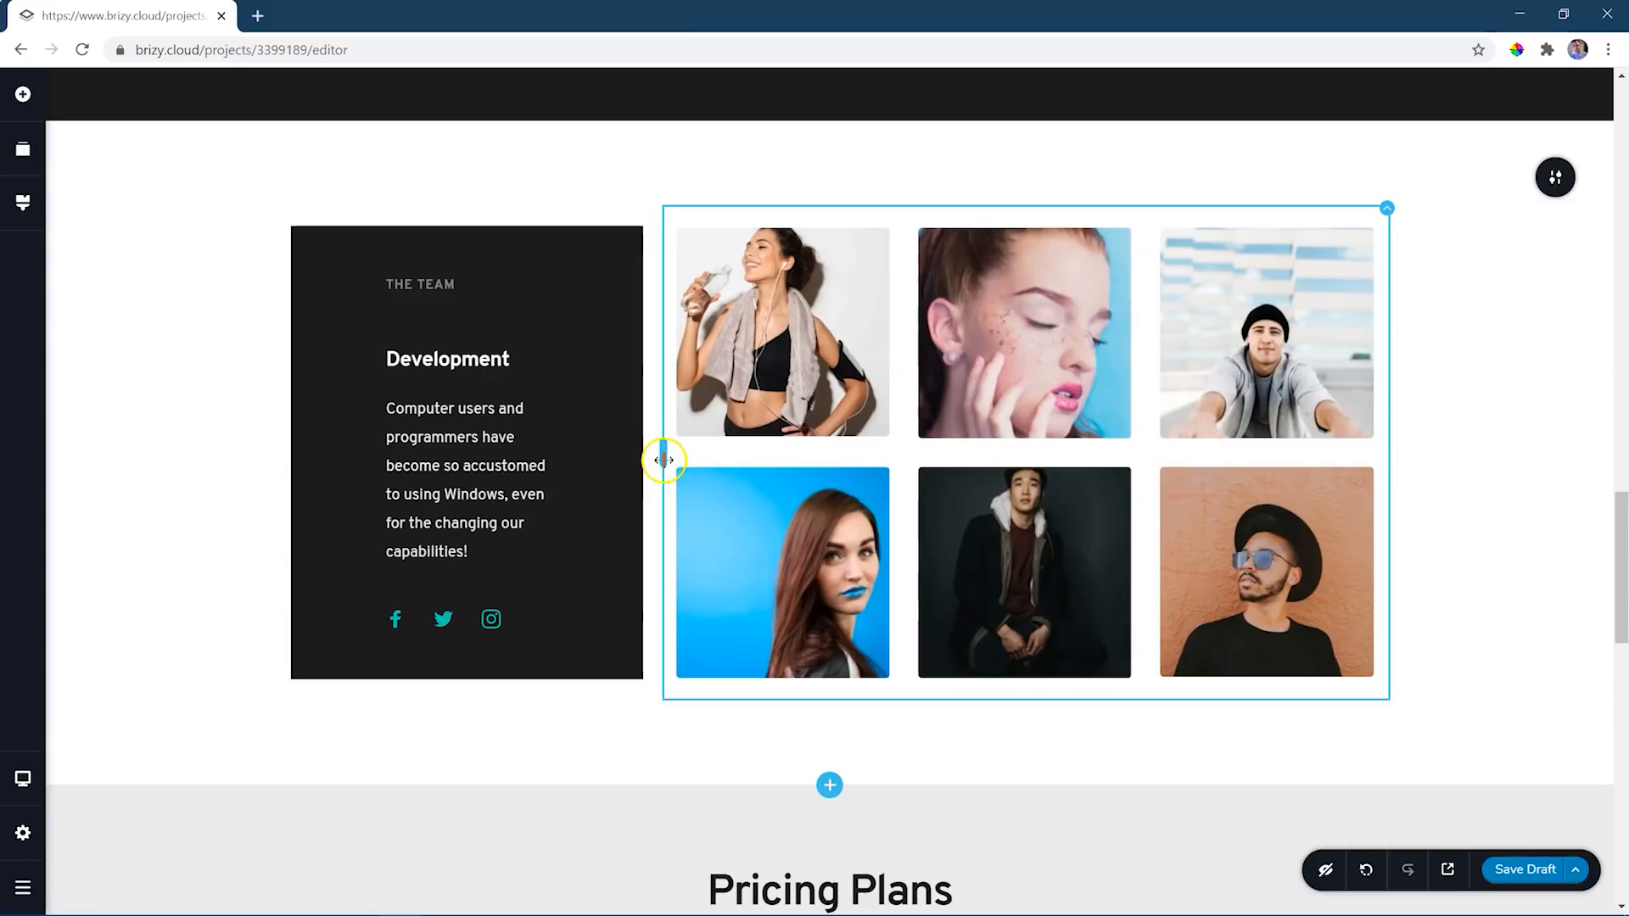
left_click_drag(663, 460, 715, 452)
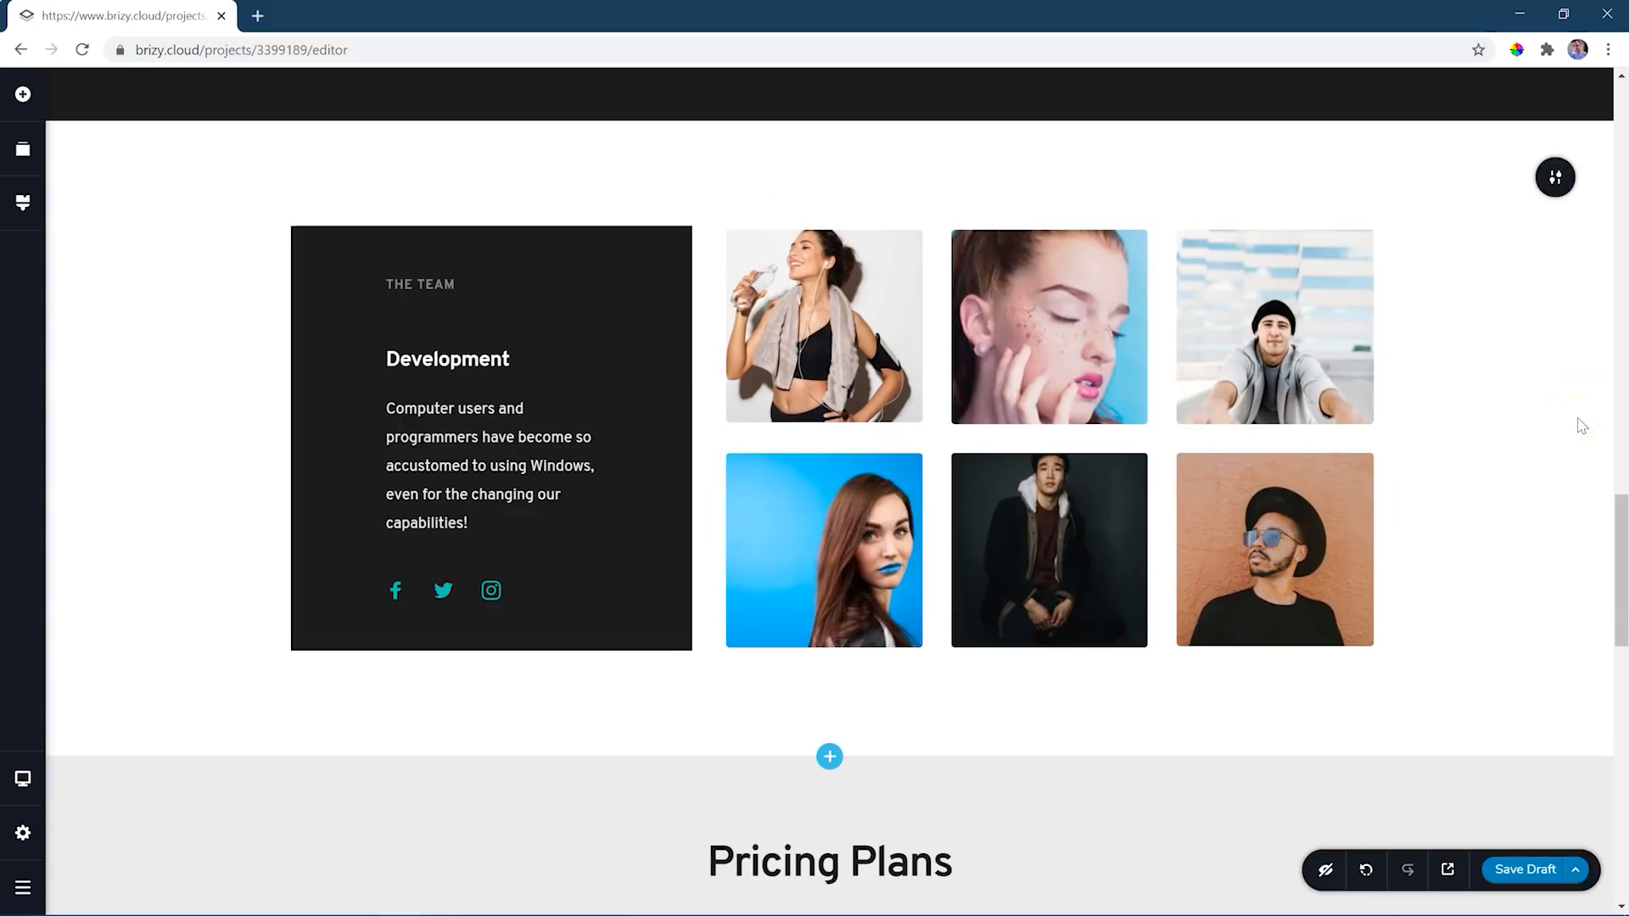
- Slightly increase the team block's top and bottom padding
left_click_drag(1621, 531, 1622, 521)
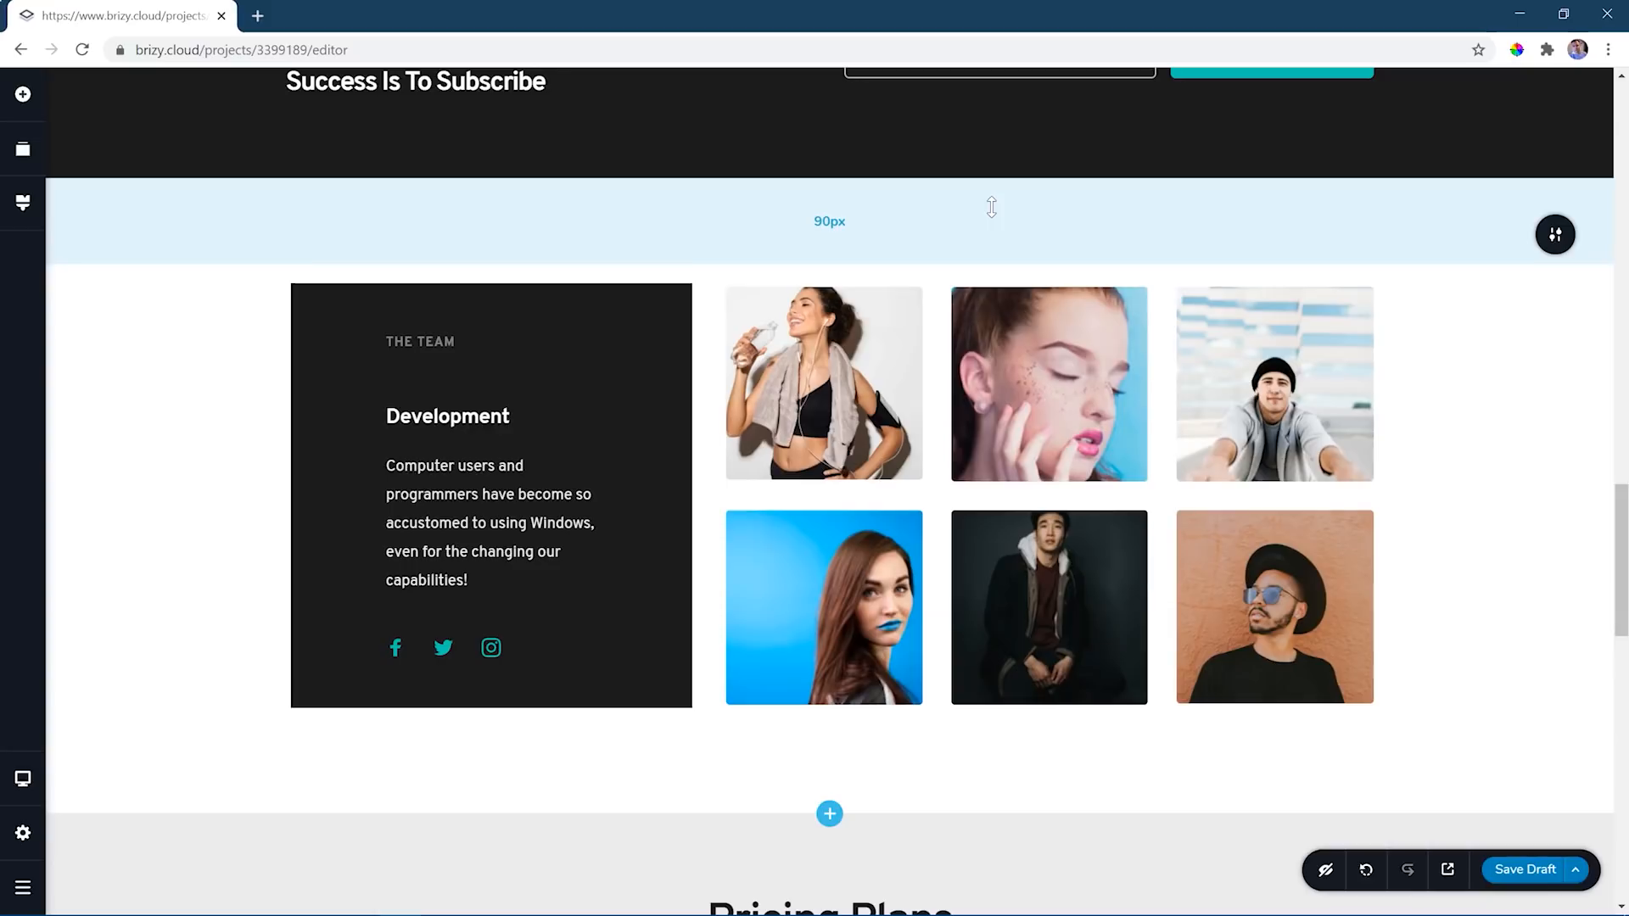
mouse_move(992, 209)
left_mouse_down()
mouse_move(999, 328)
mouse_move(996, 138)
mouse_move(993, 262)
mouse_move(1000, 218)
left_mouse_up()
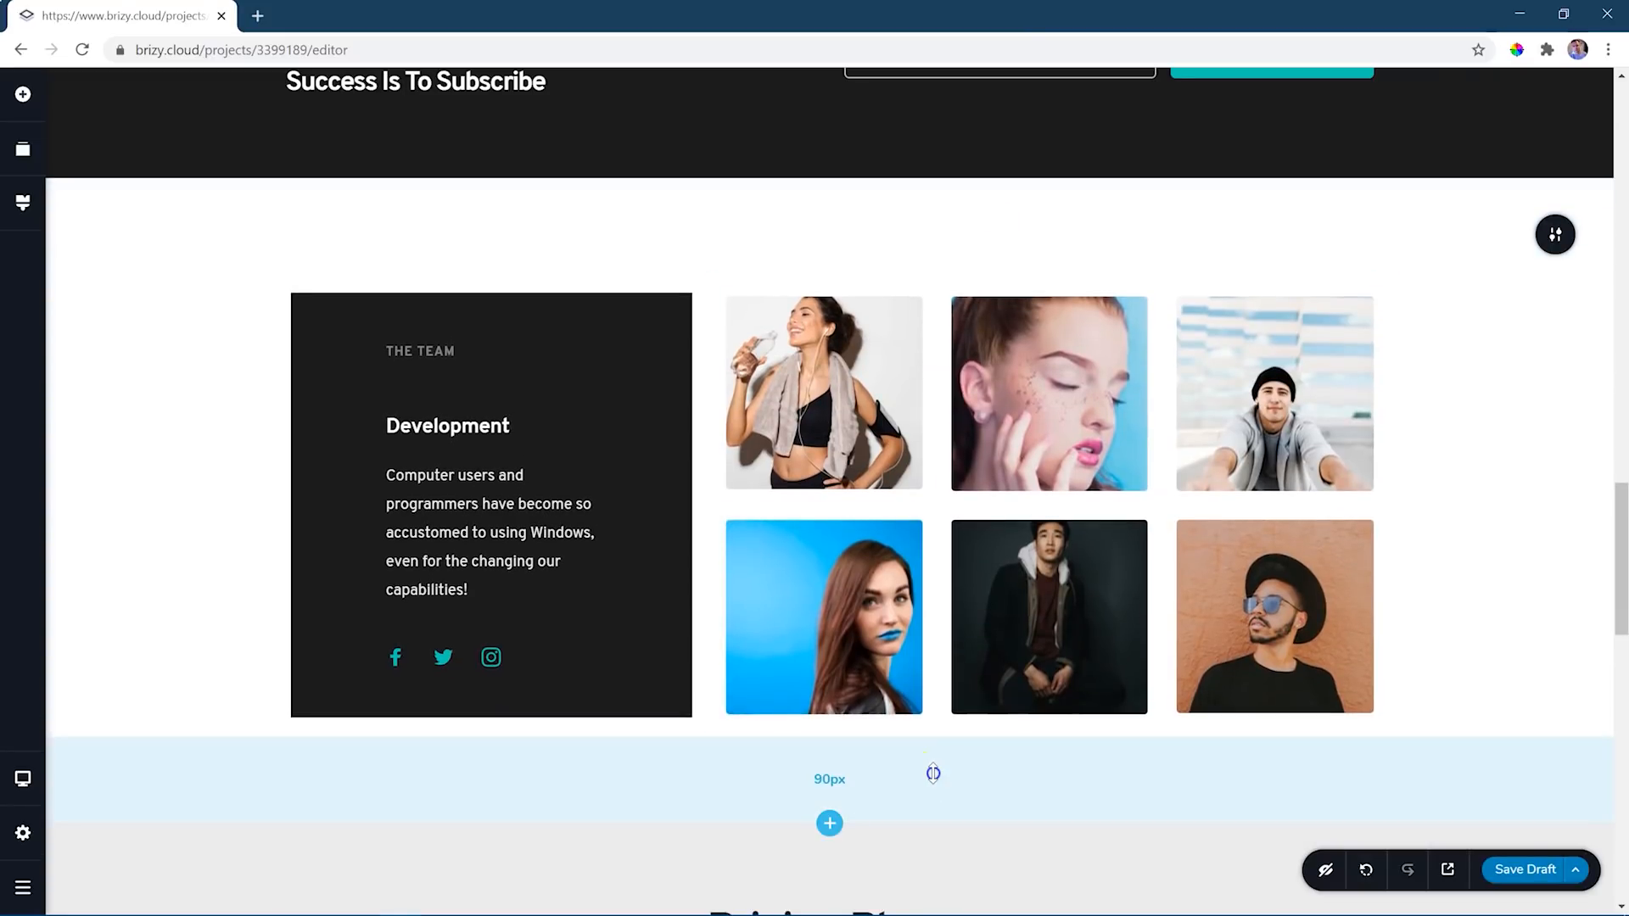
left_click_drag(933, 773, 933, 778)
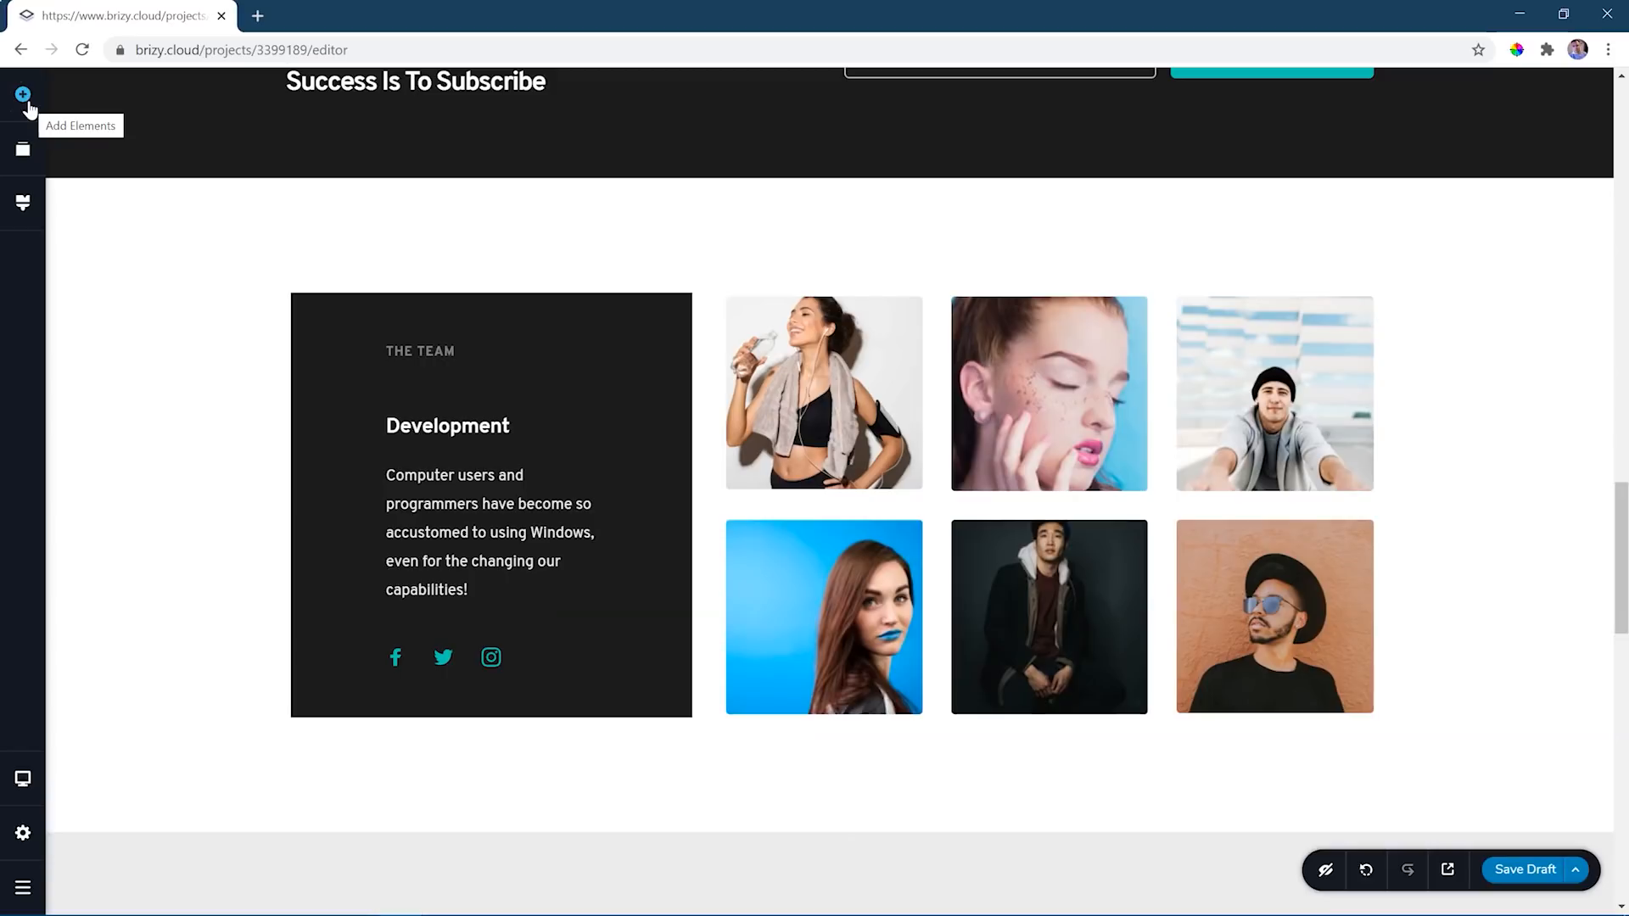
- Add a button between the Development card's paragraph and its social icons, and align it left
left_click(23, 95)
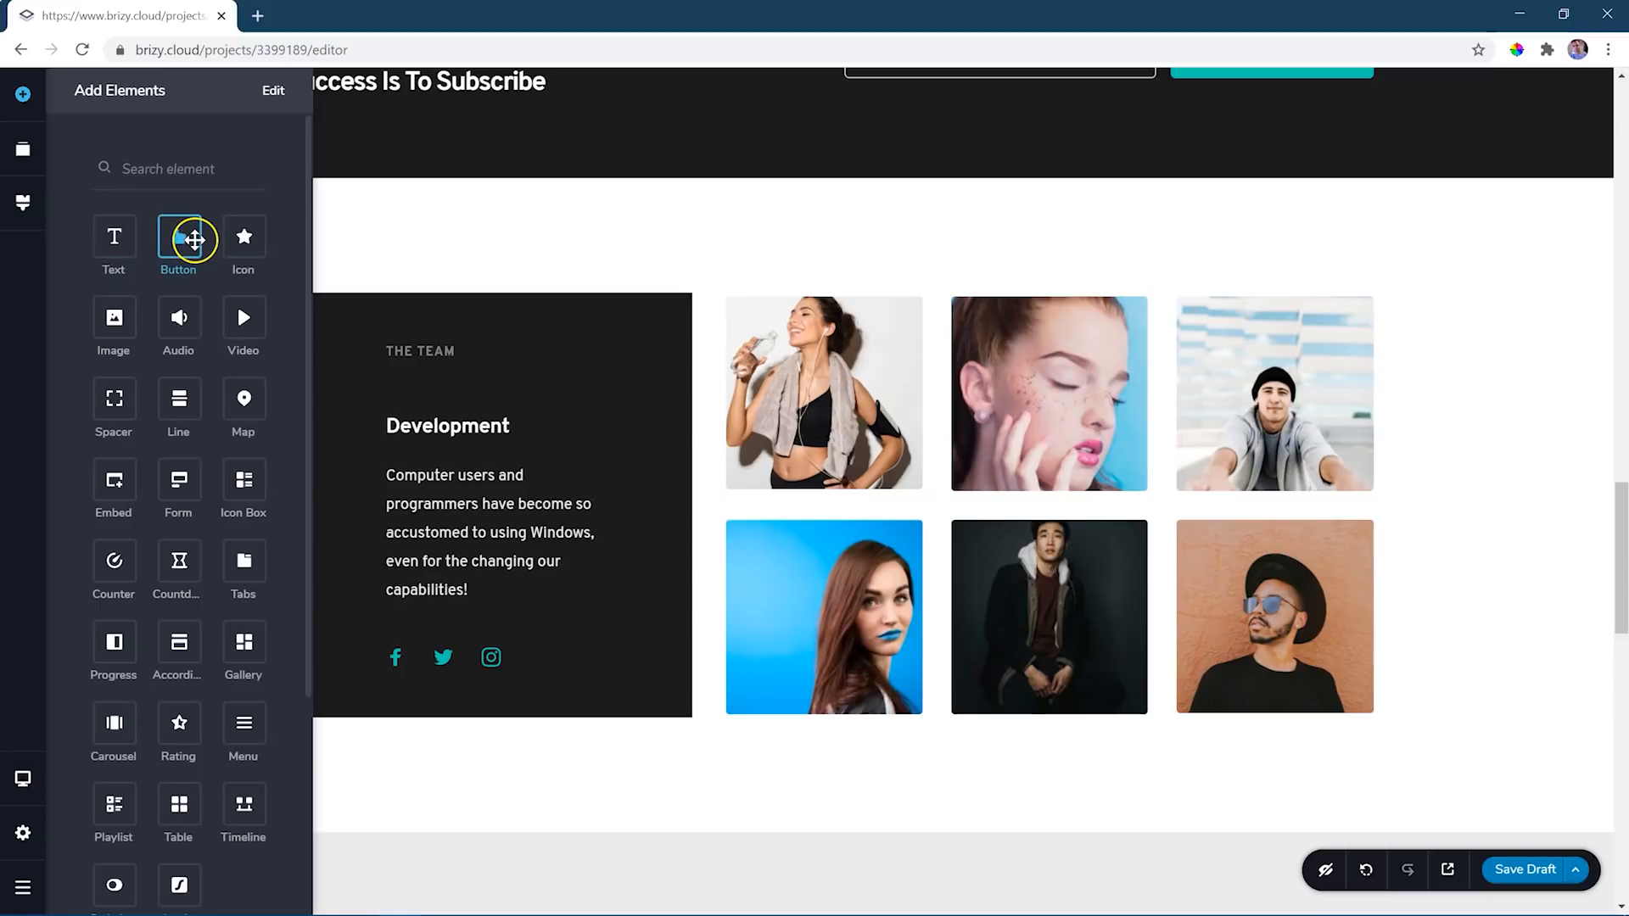
left_click_drag(185, 239, 505, 650)
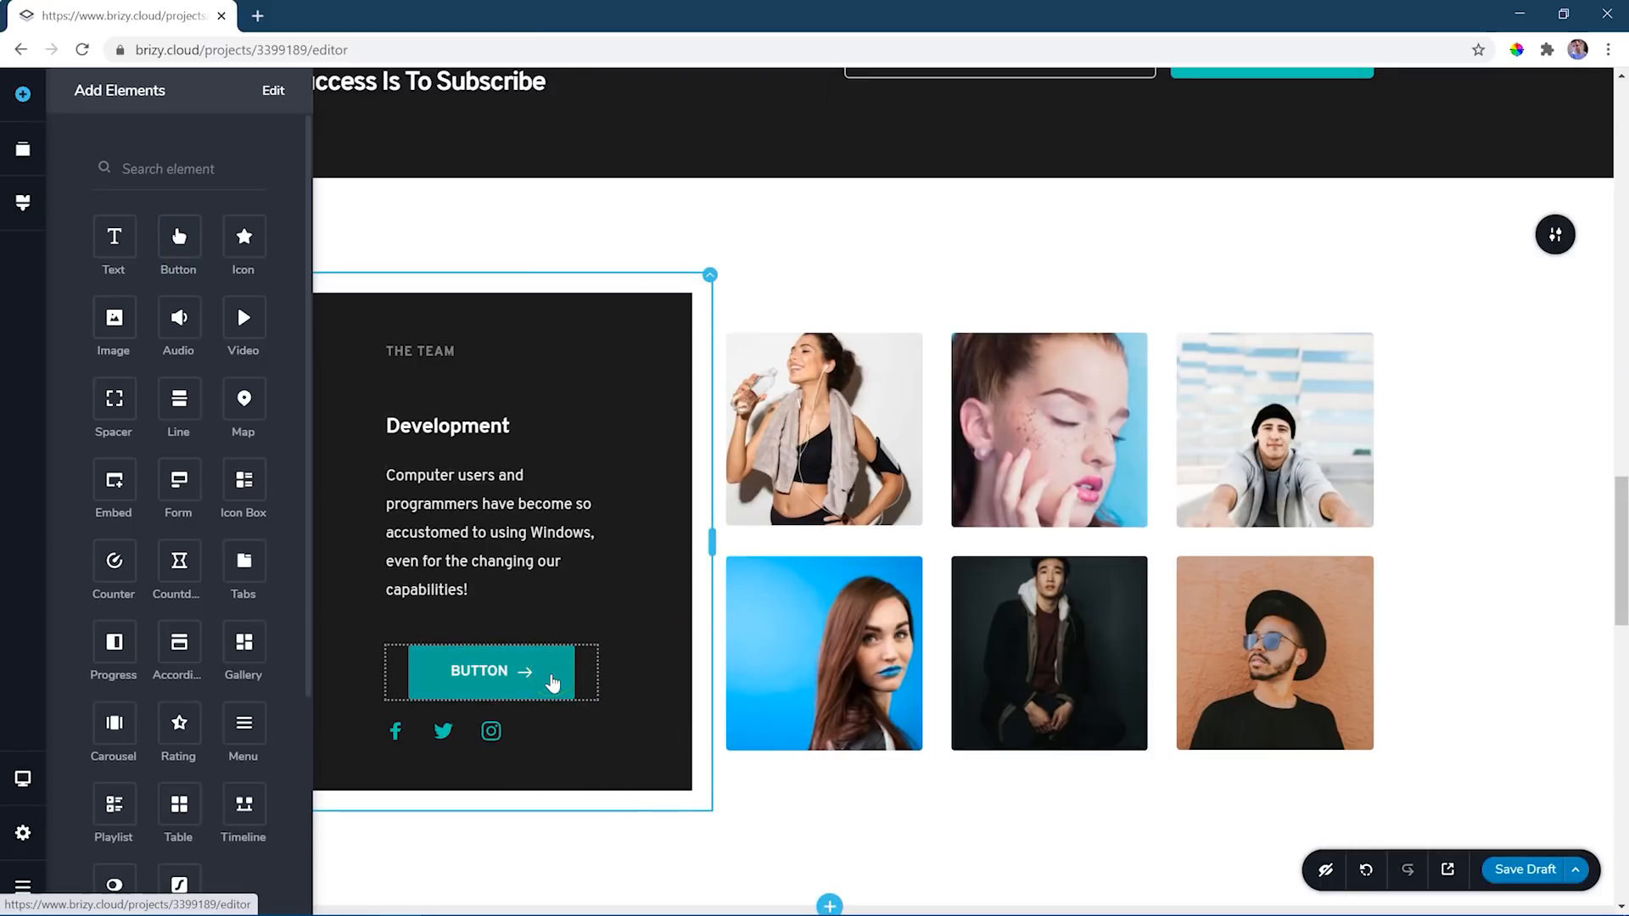
left_click(552, 683)
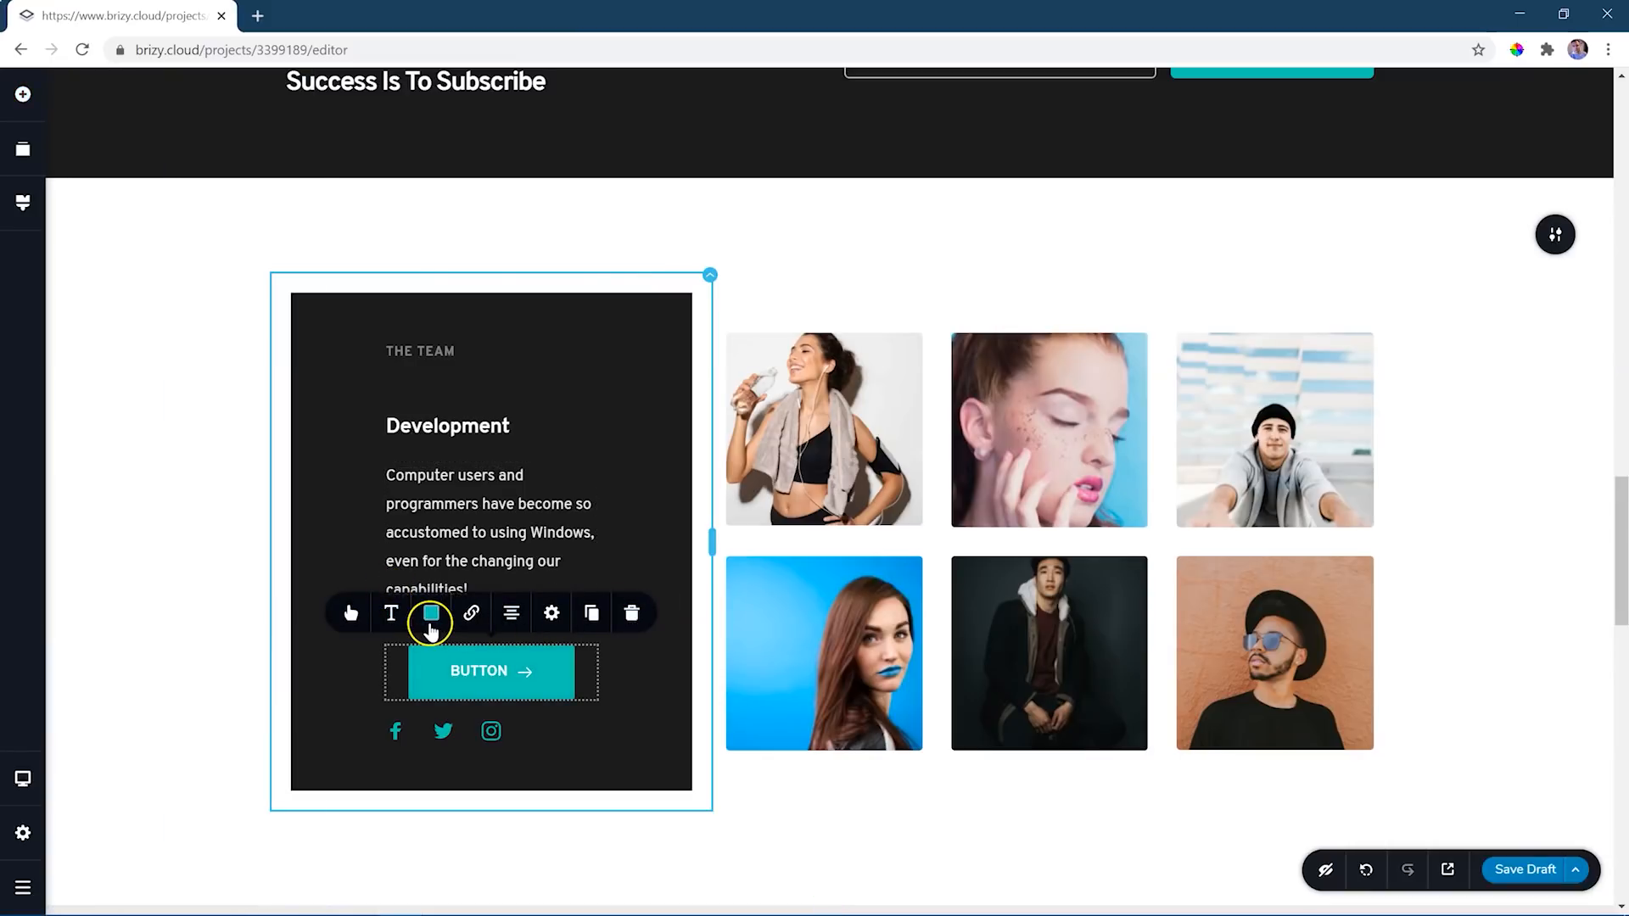
left_click(513, 618)
left_click(512, 618)
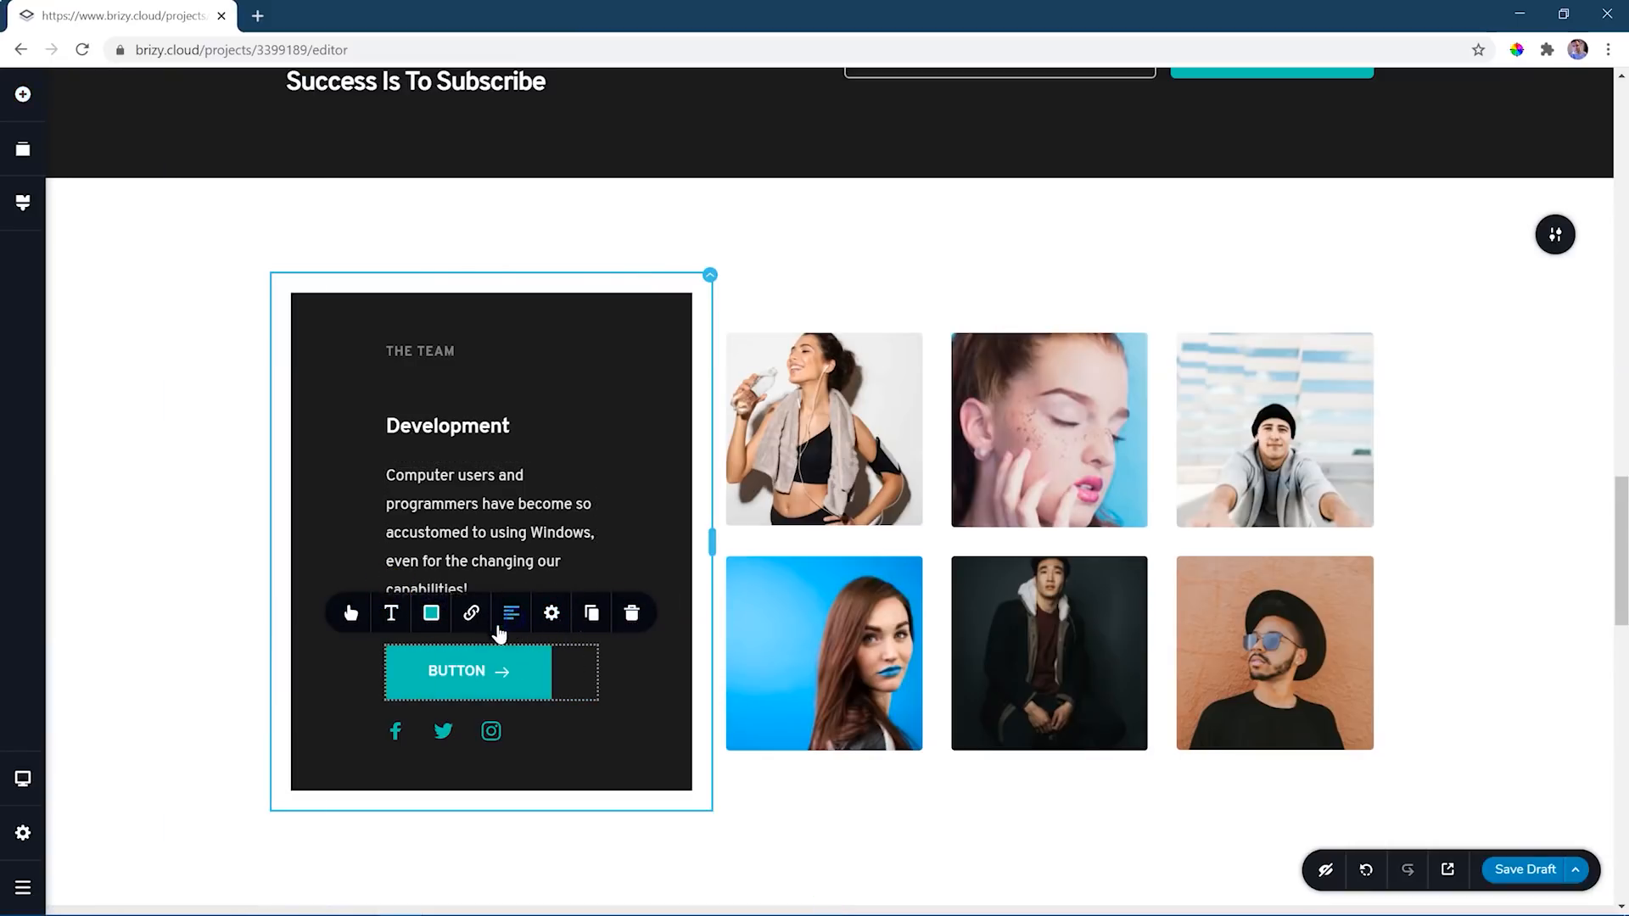
- Label the new button "CONTACT US" and remove its arrow icon
double_click(452, 672)
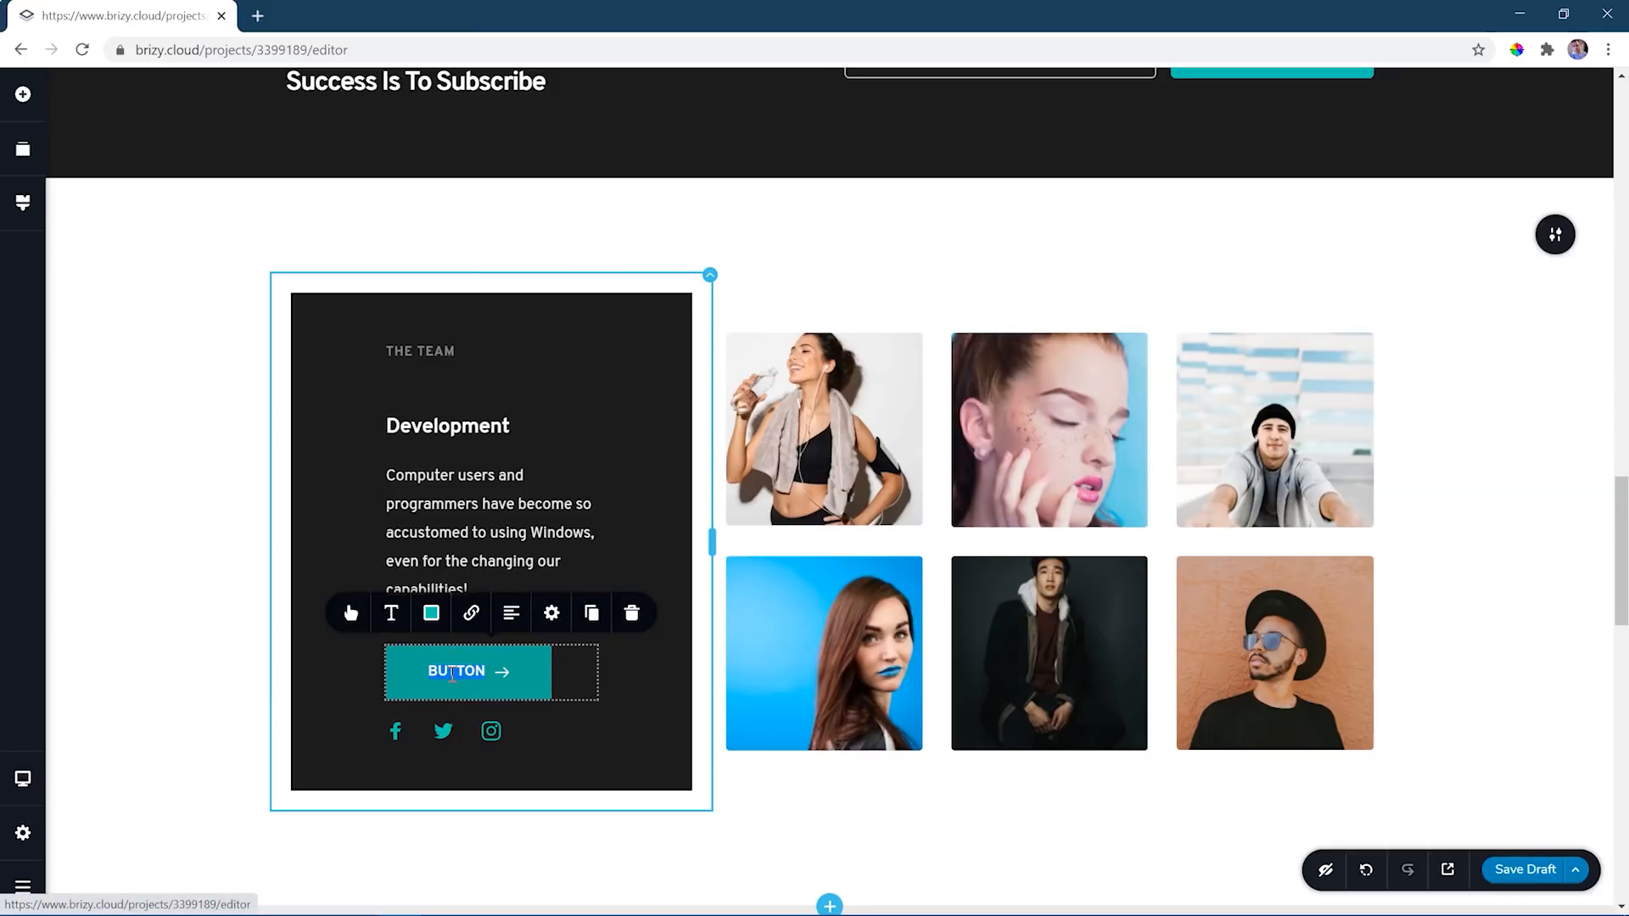
type("CONTACT US")
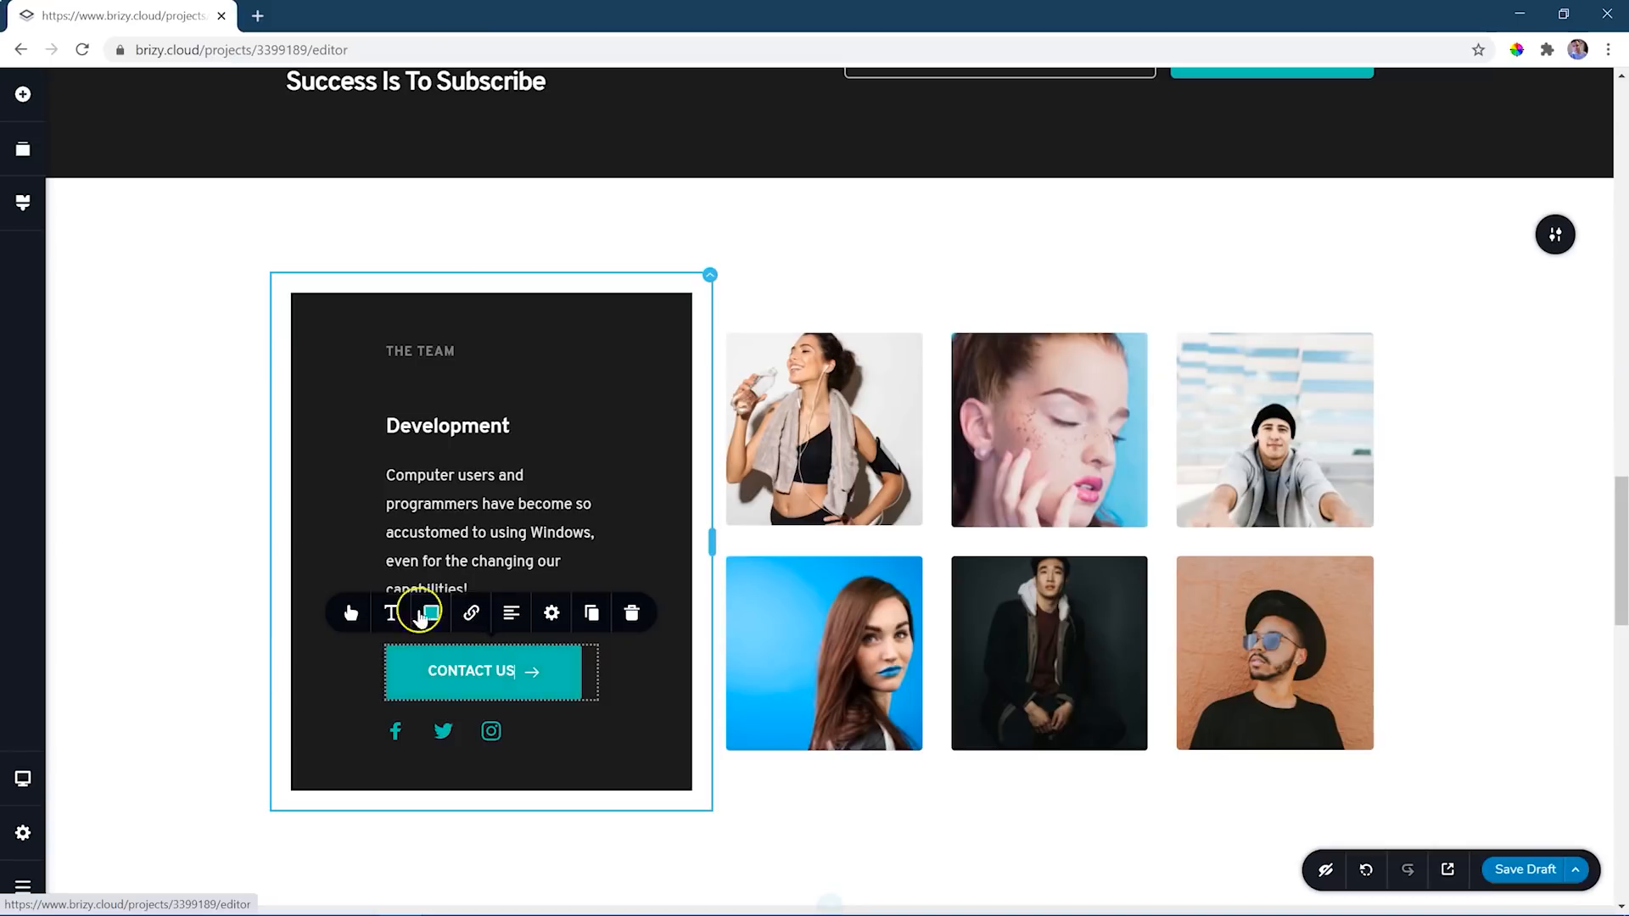
left_click(351, 614)
left_click(376, 364)
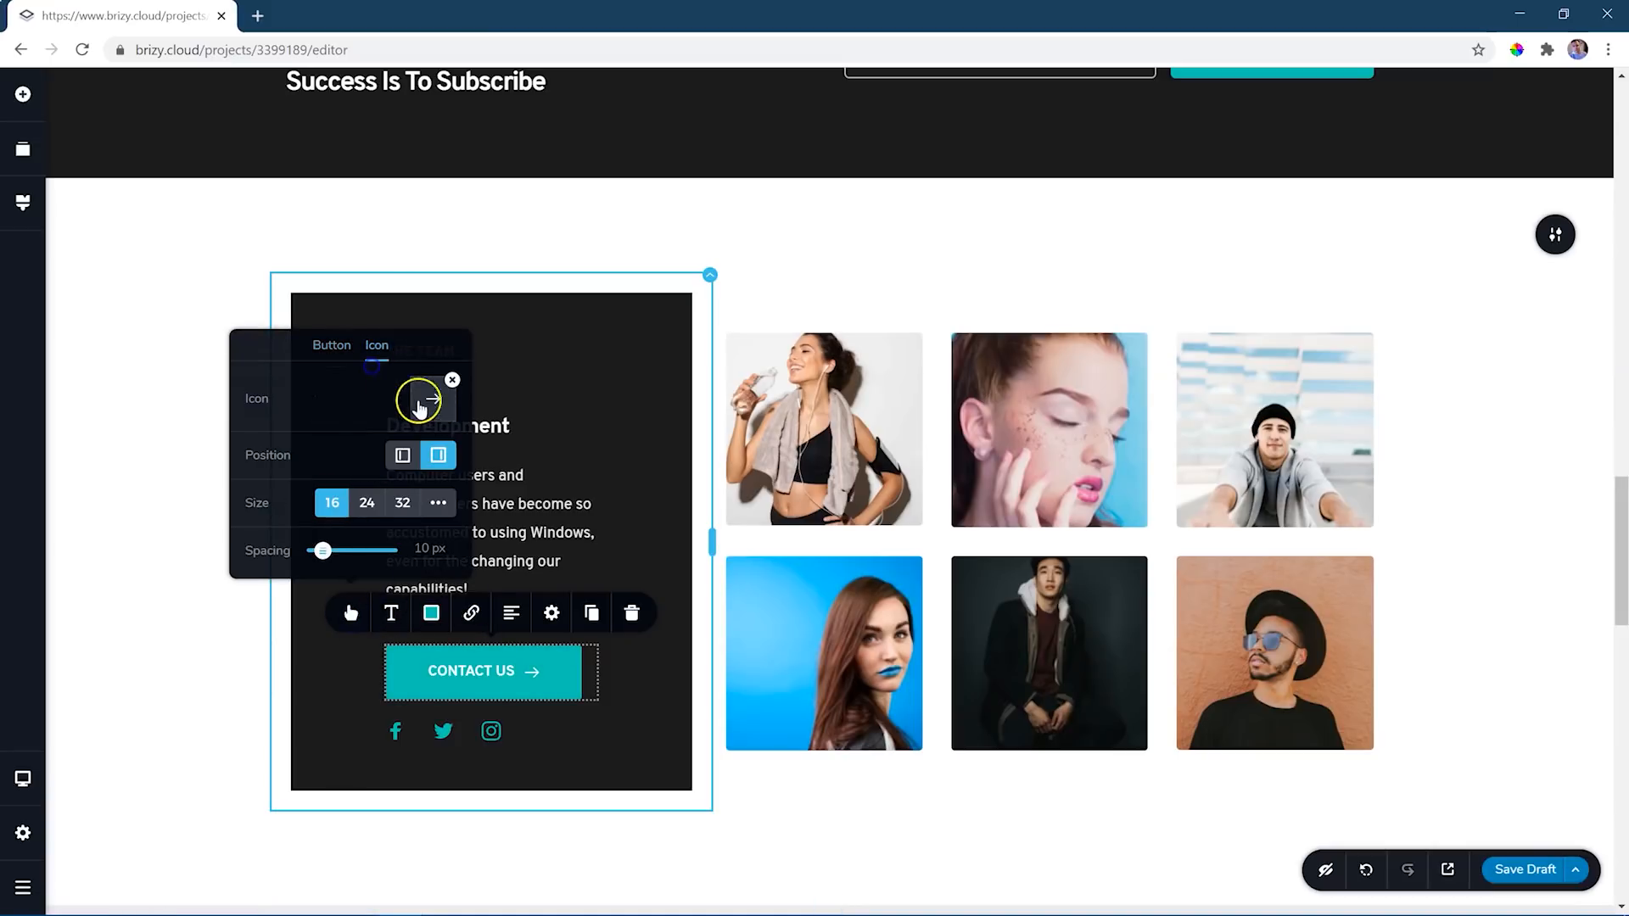
left_click(450, 378)
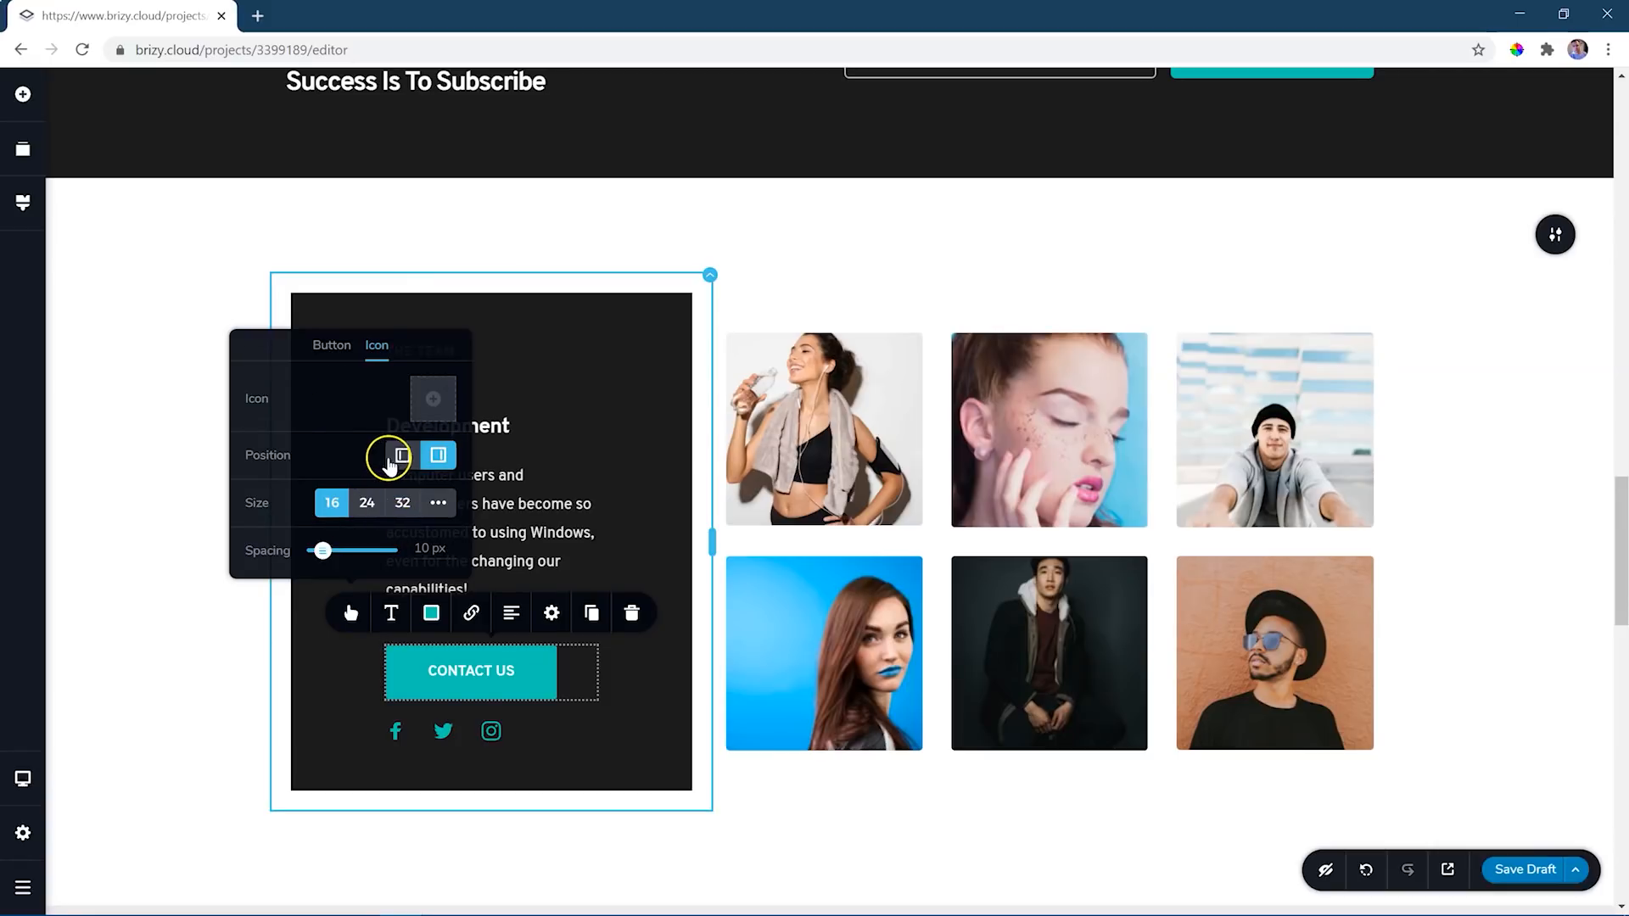
- Set the CONTACT US button's size to S
left_click(333, 346)
left_click(344, 414)
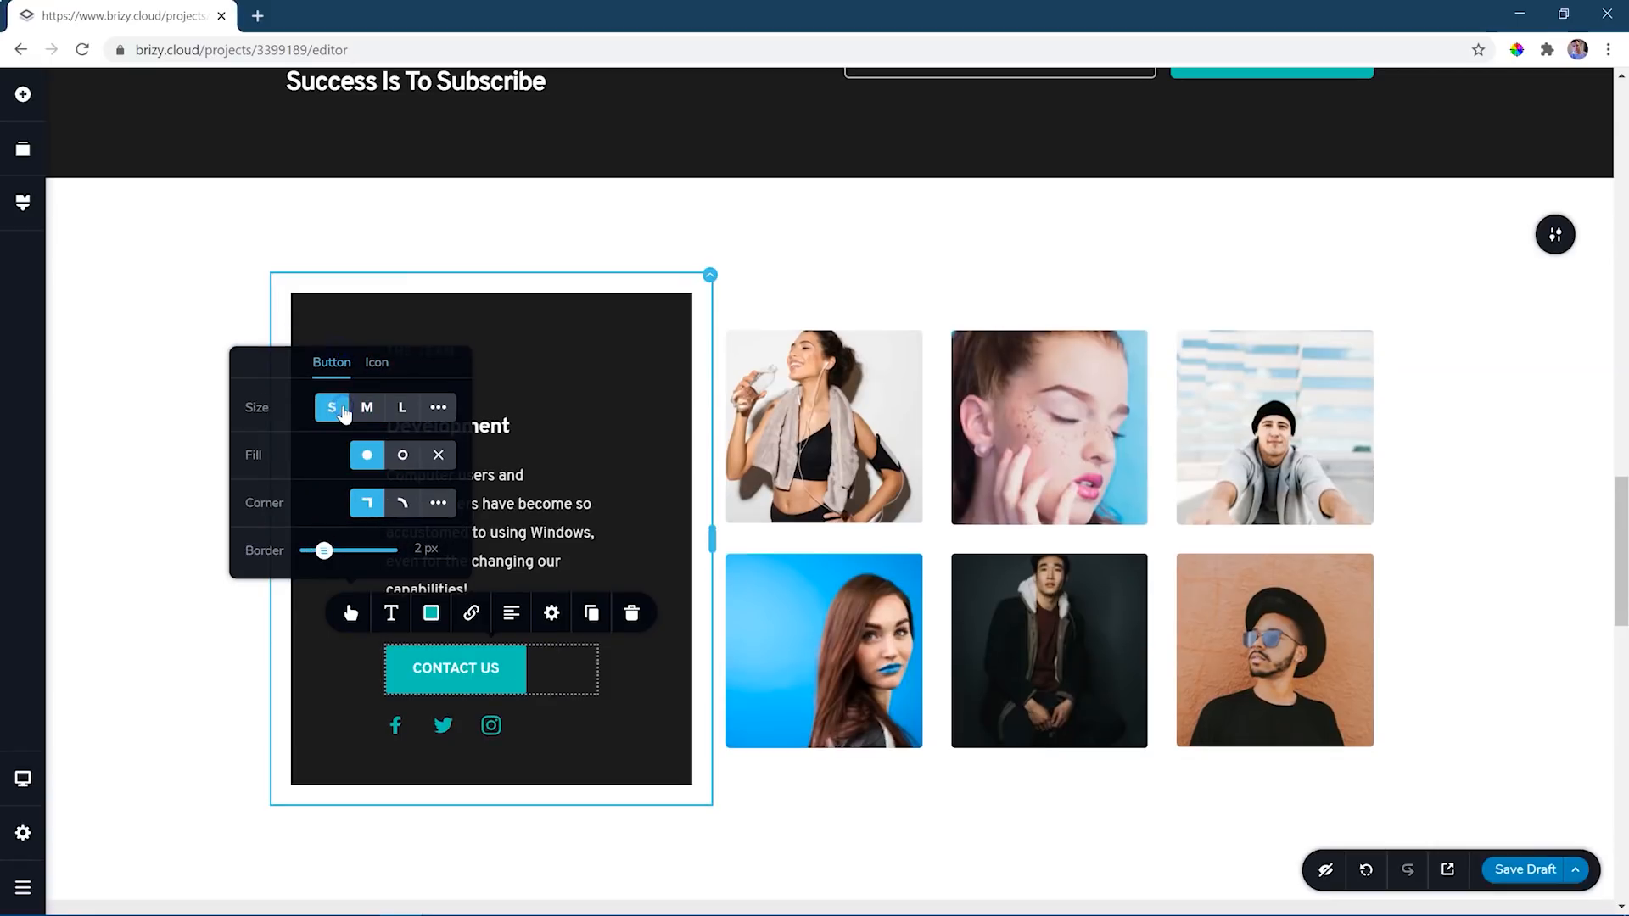
left_click(670, 626)
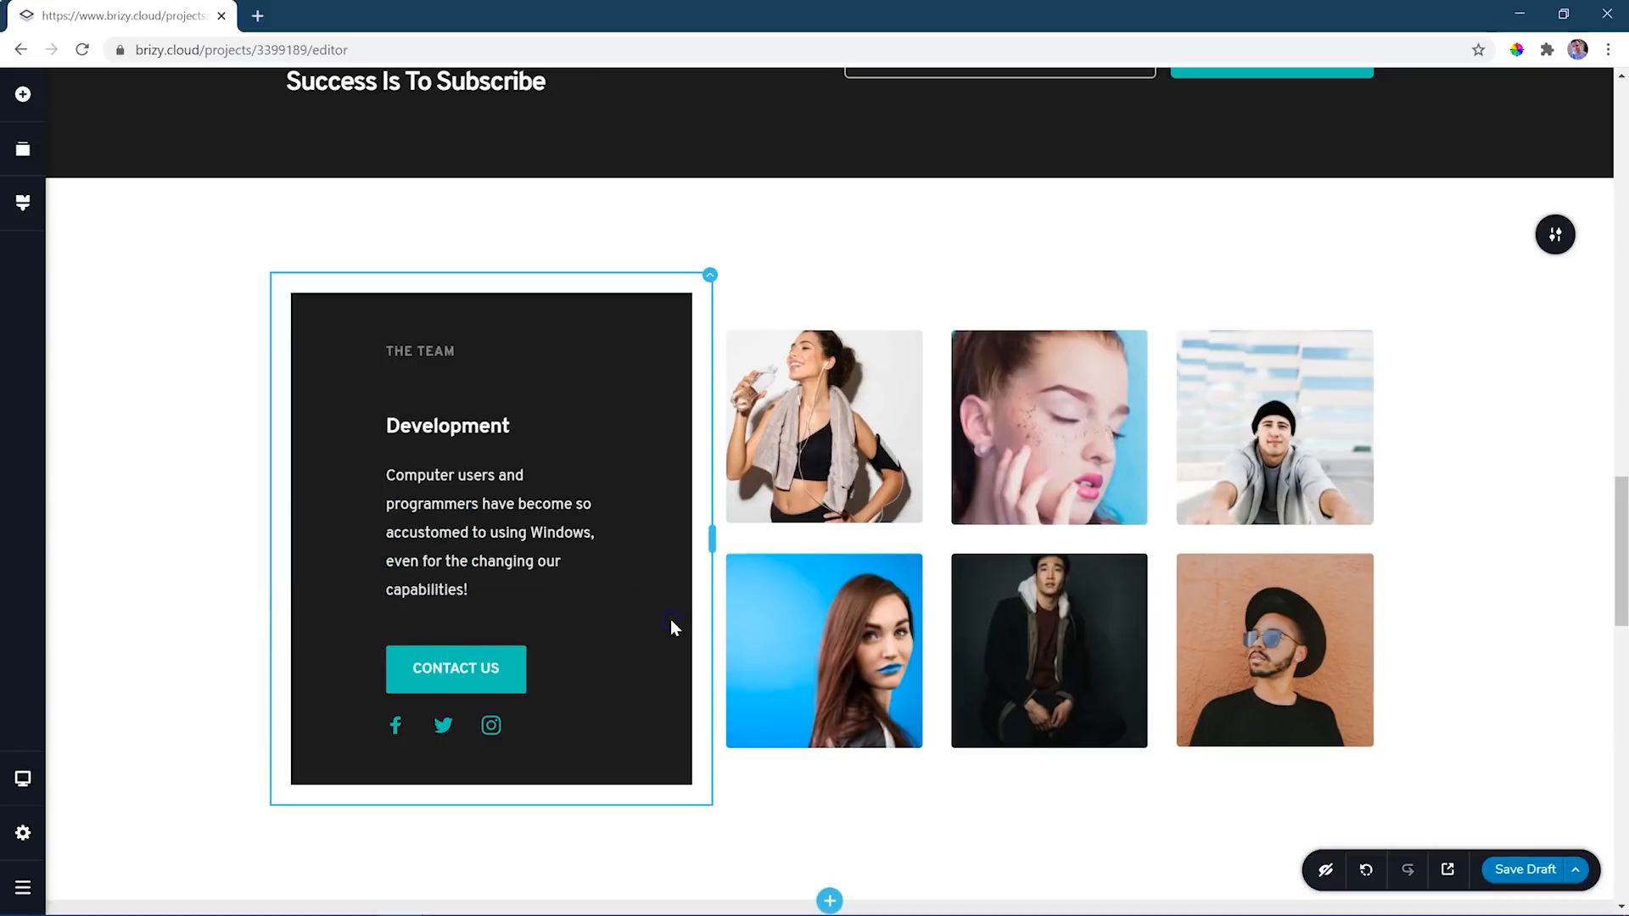
- Insert a spacer between the CONTACT US button and the social icons, and reduce its height to about half
left_click(24, 96)
left_click_drag(144, 435, 615, 708)
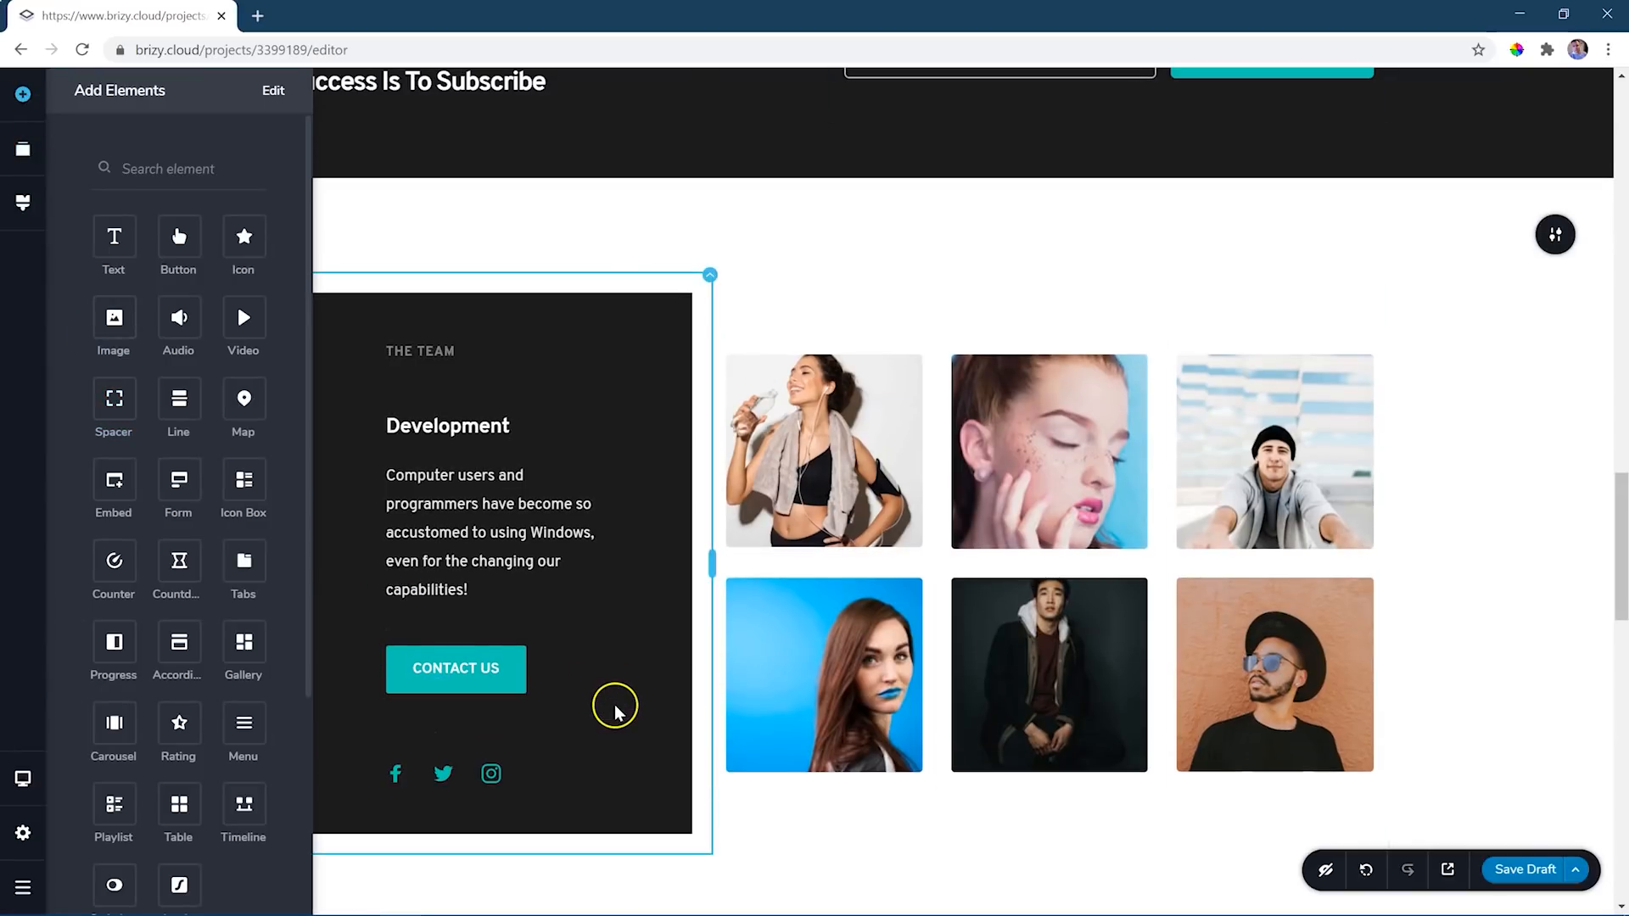
left_click(466, 729)
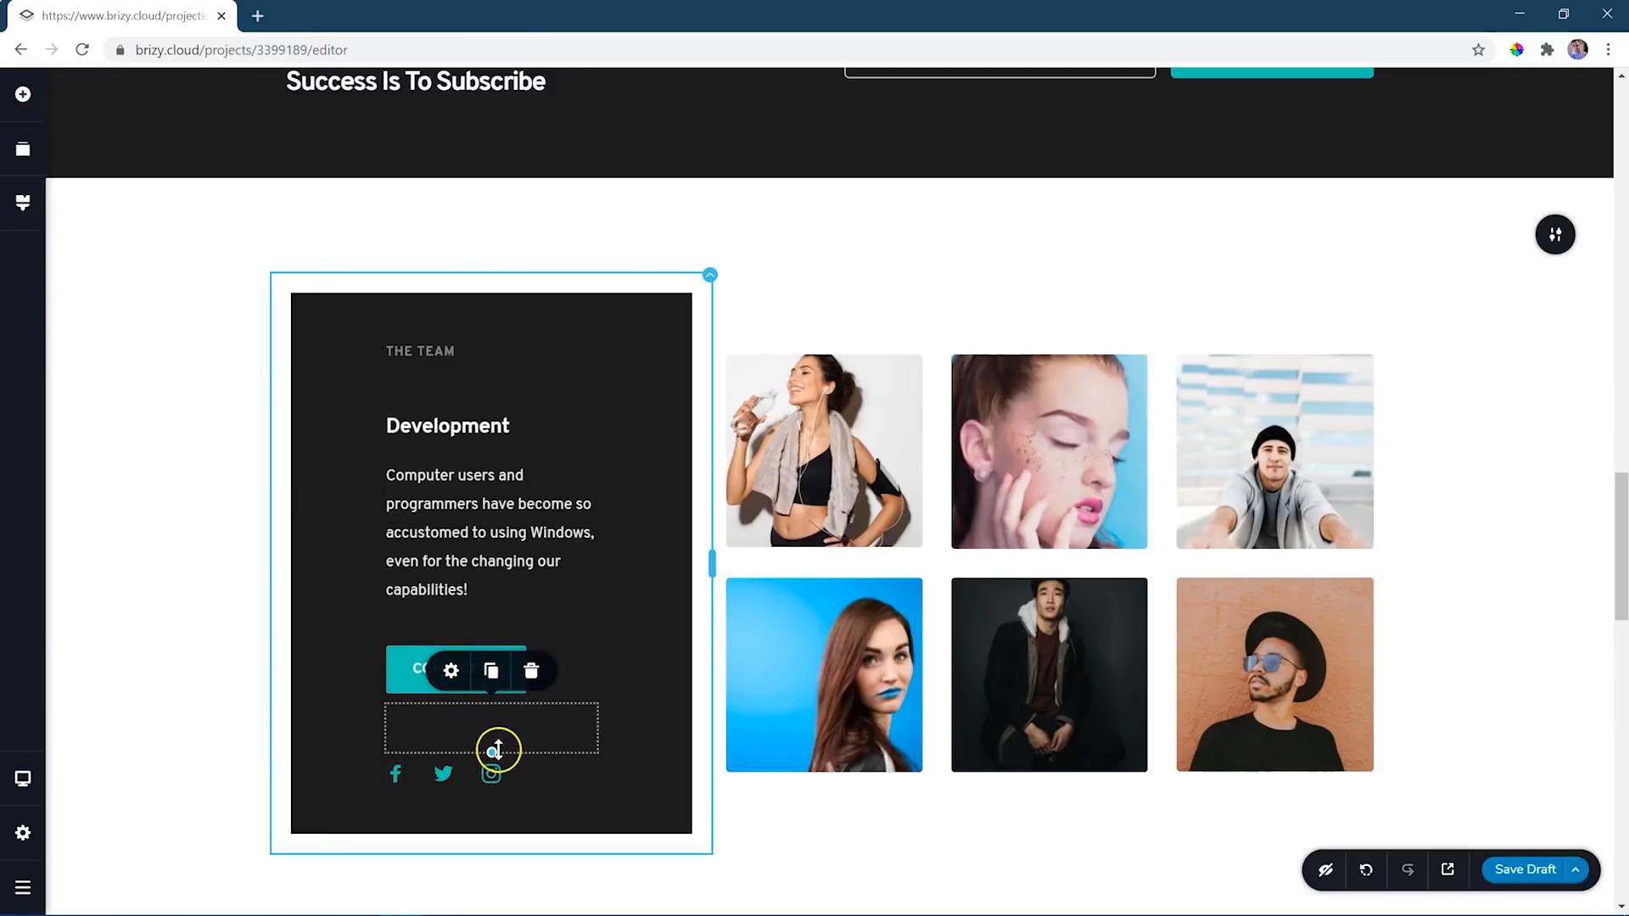
left_click_drag(493, 755, 491, 726)
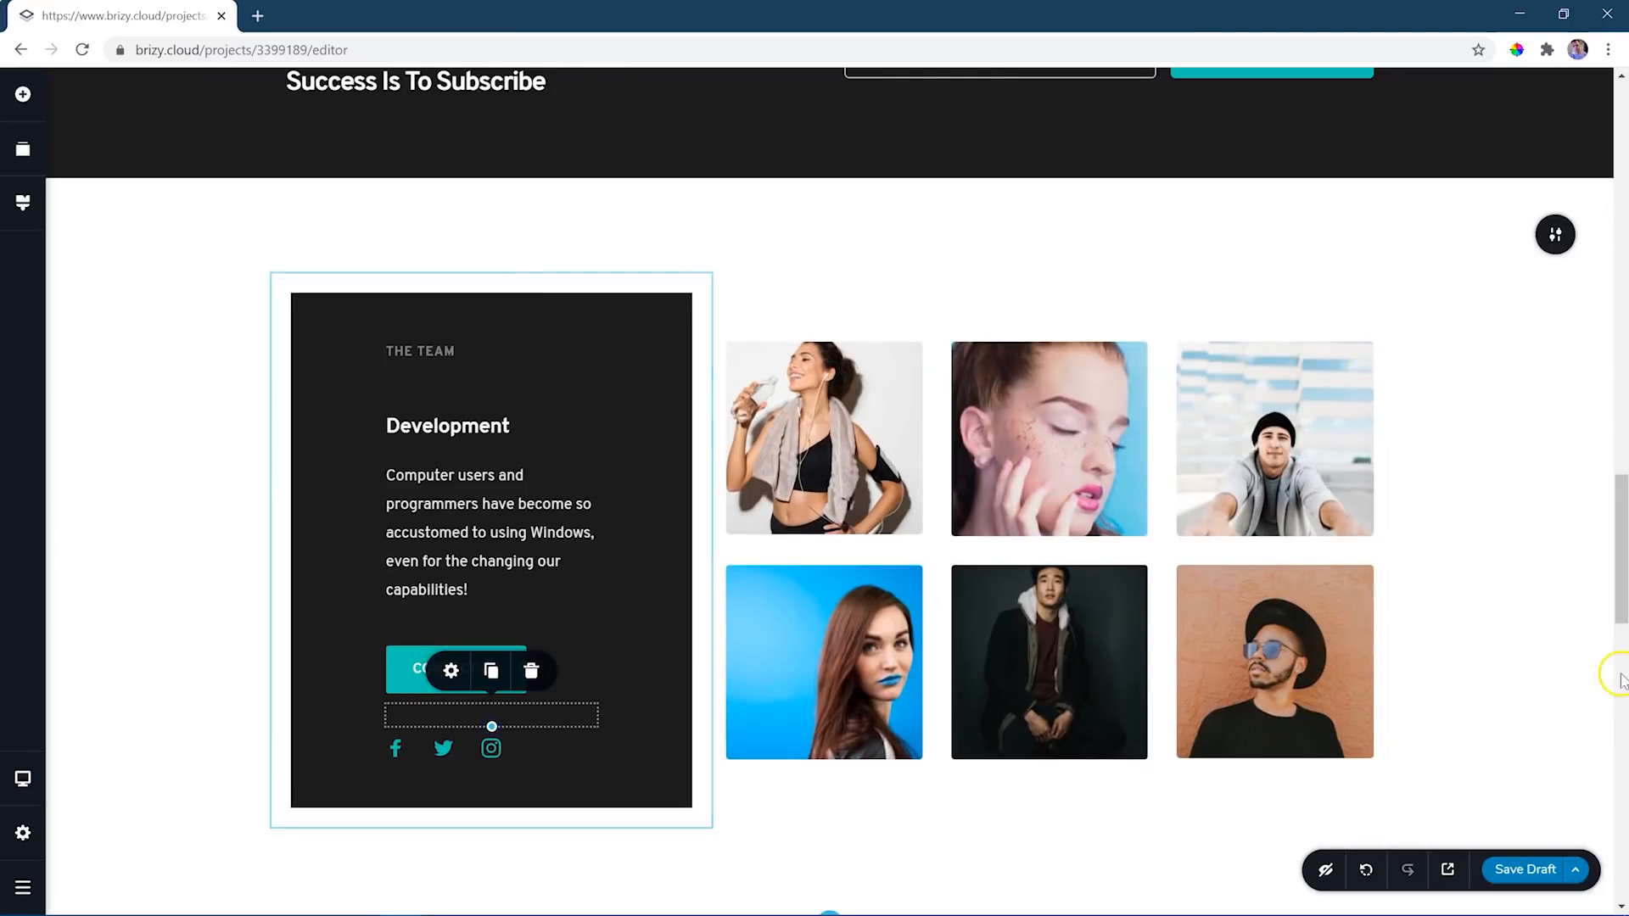
- Reorder the page blocks so the dark subscribe block sits directly below the hero block
left_click_drag(1621, 618, 1622, 614)
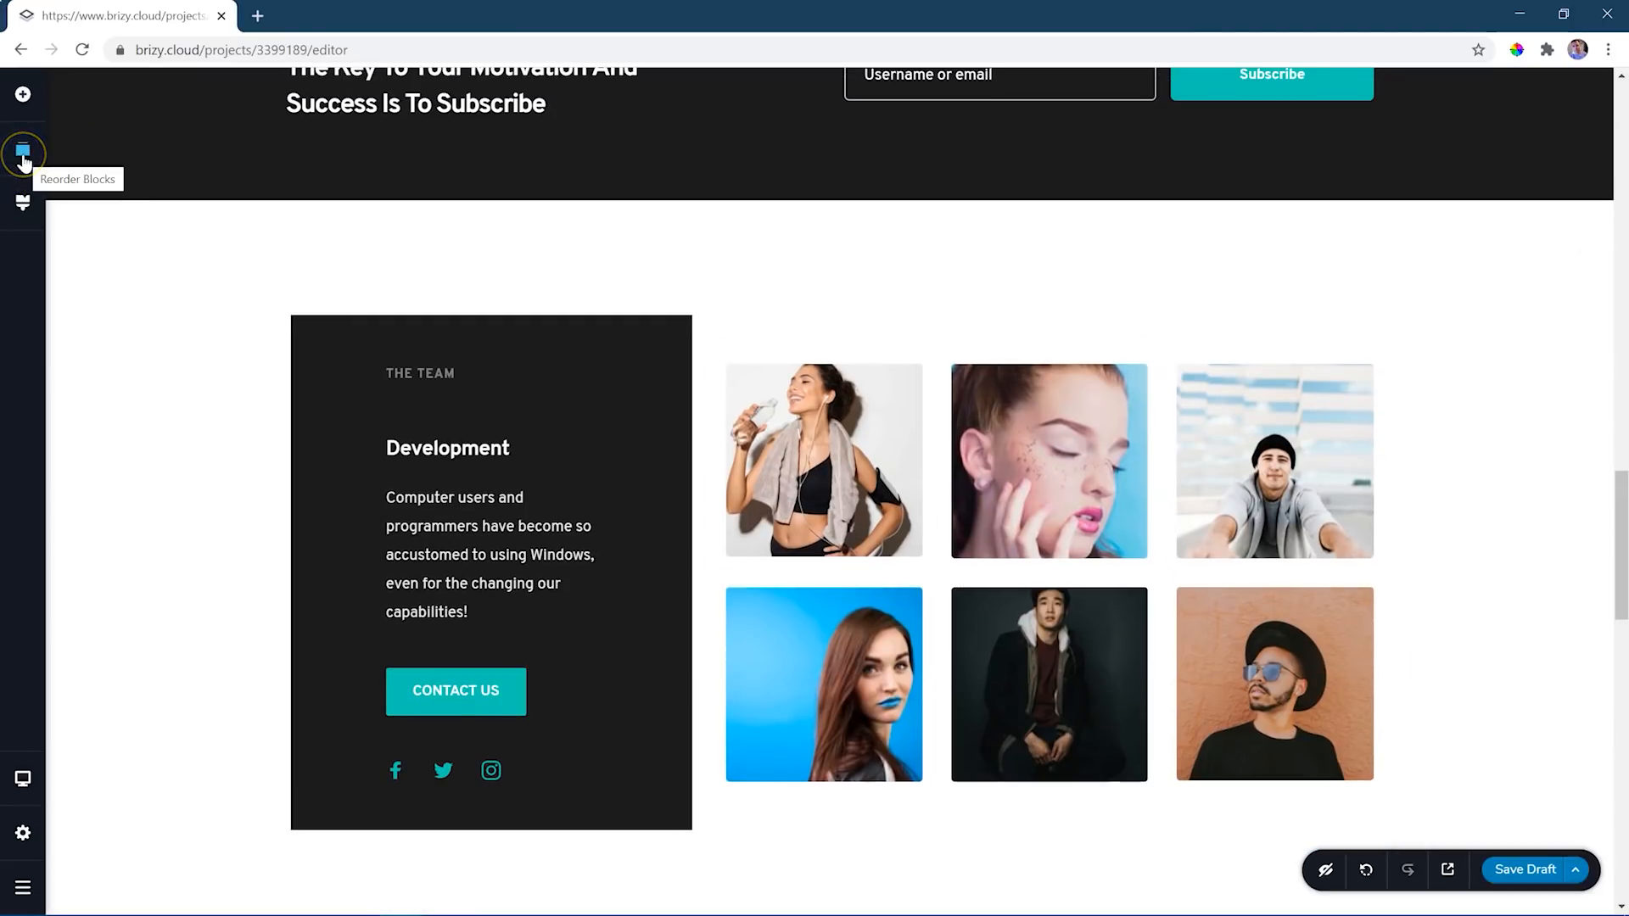
left_click(23, 95)
left_click(25, 149)
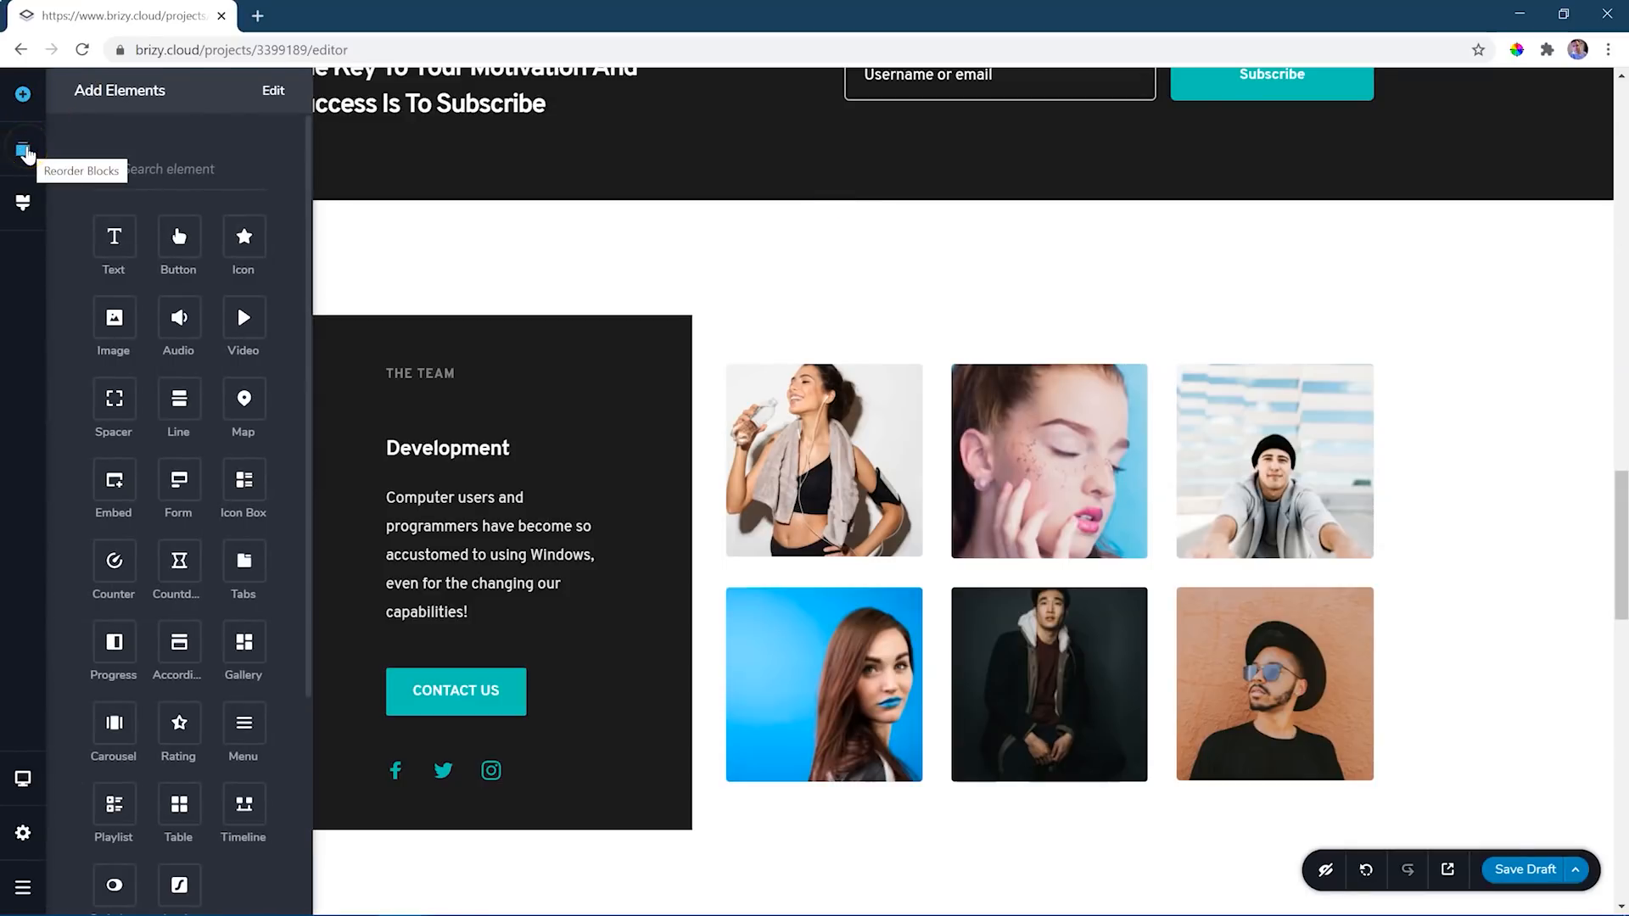
left_click(26, 151)
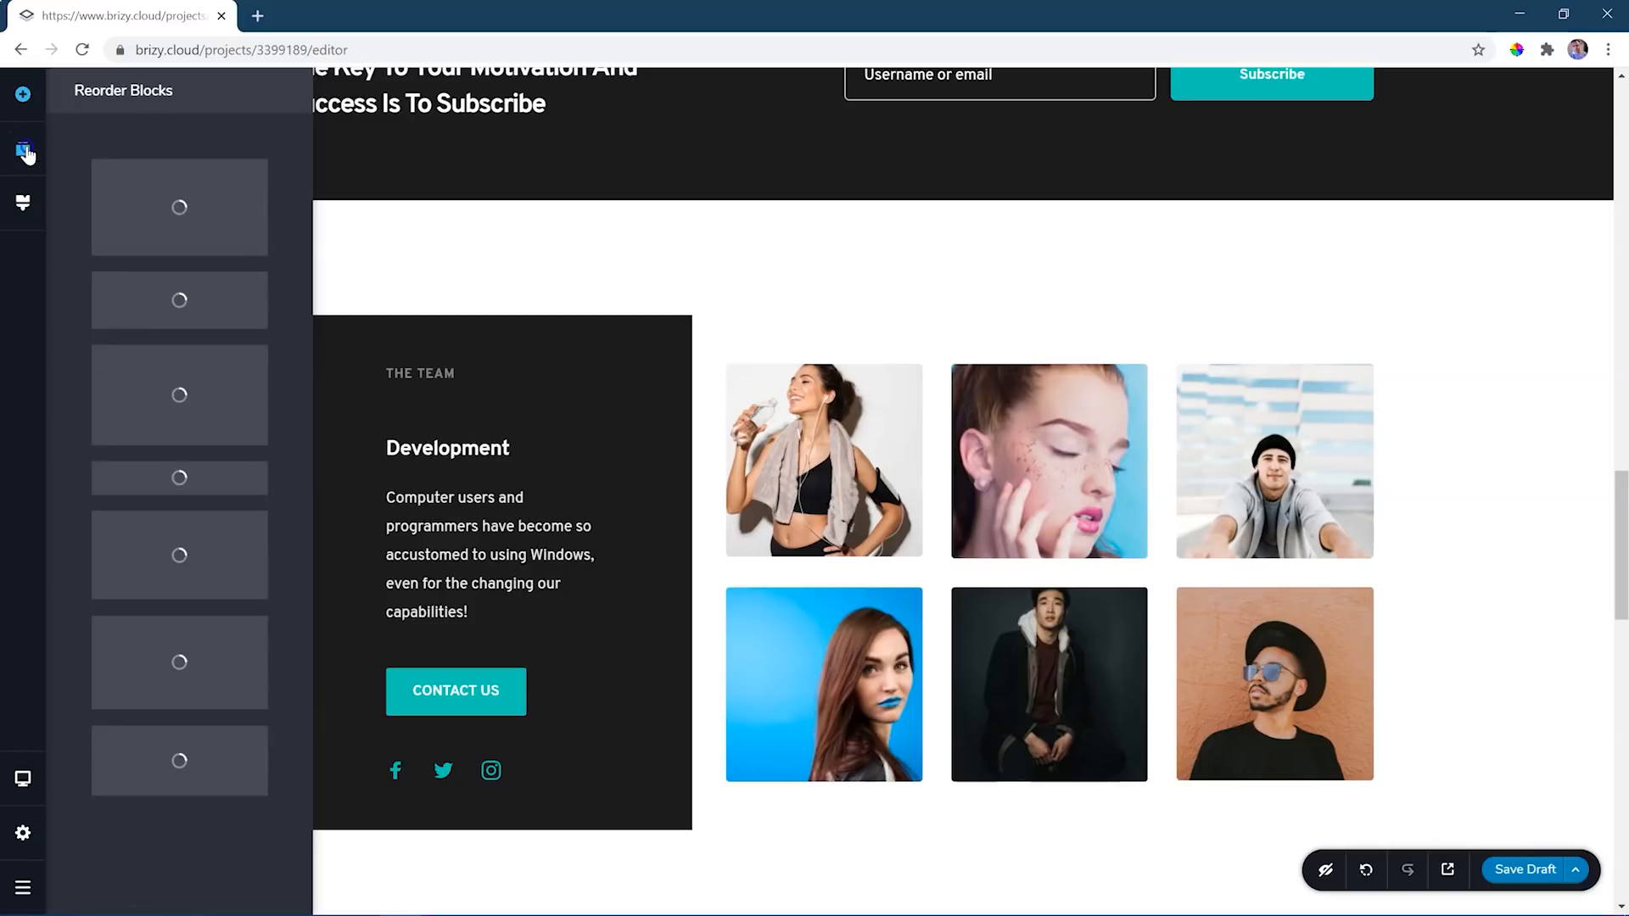
mouse_move(171, 160)
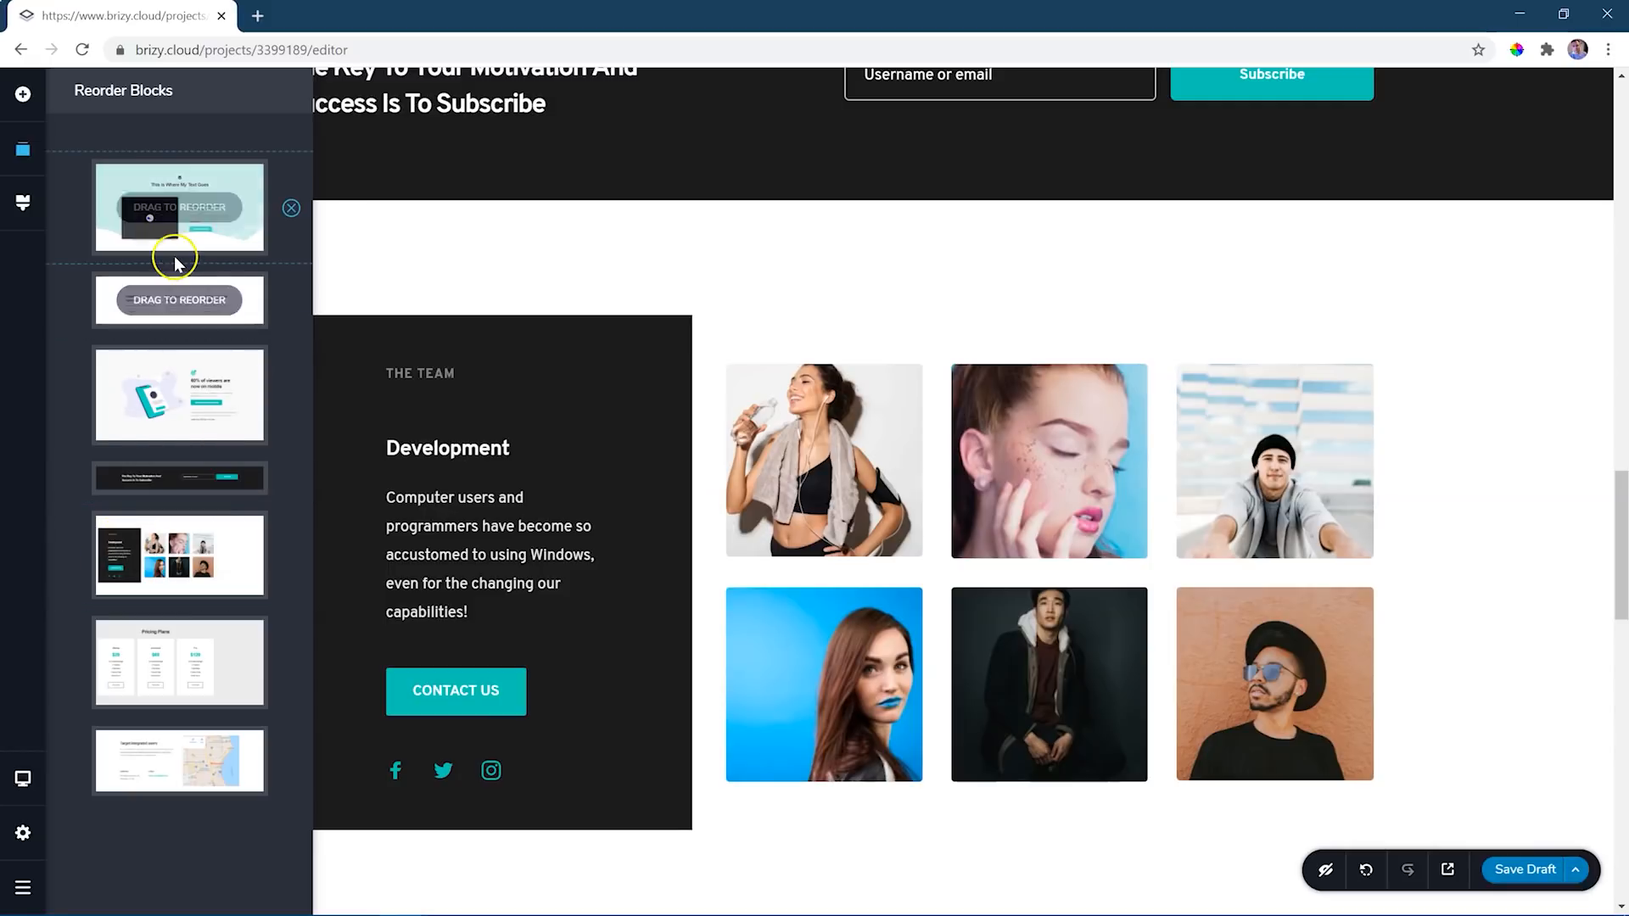
left_click_drag(160, 465, 164, 278)
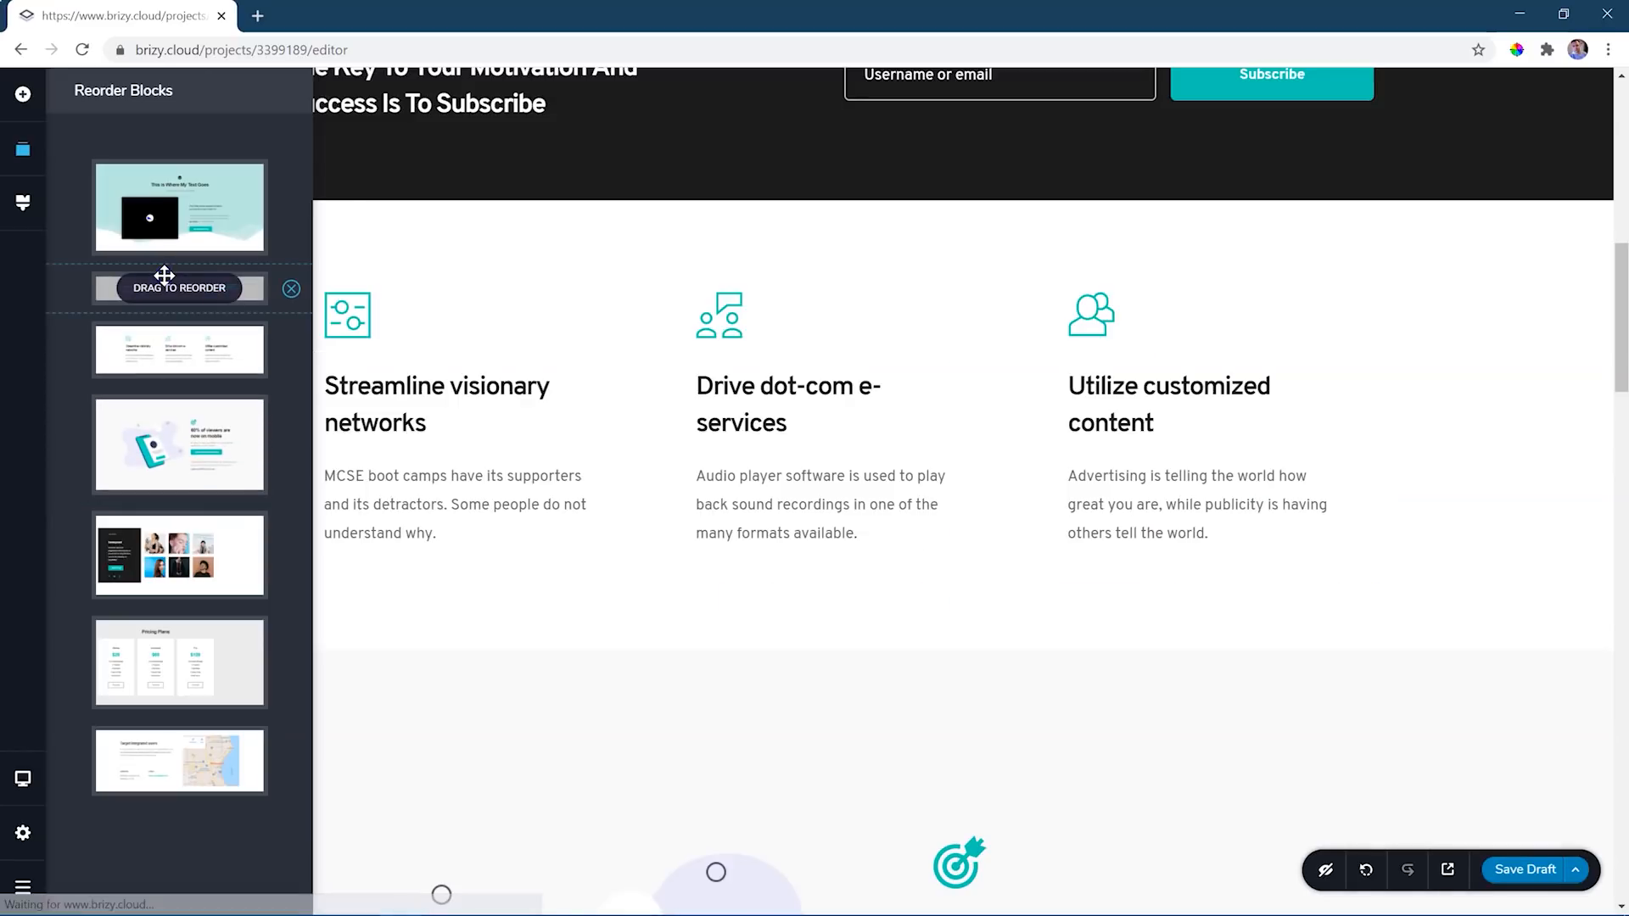
scroll(1137, 746, "up", 5)
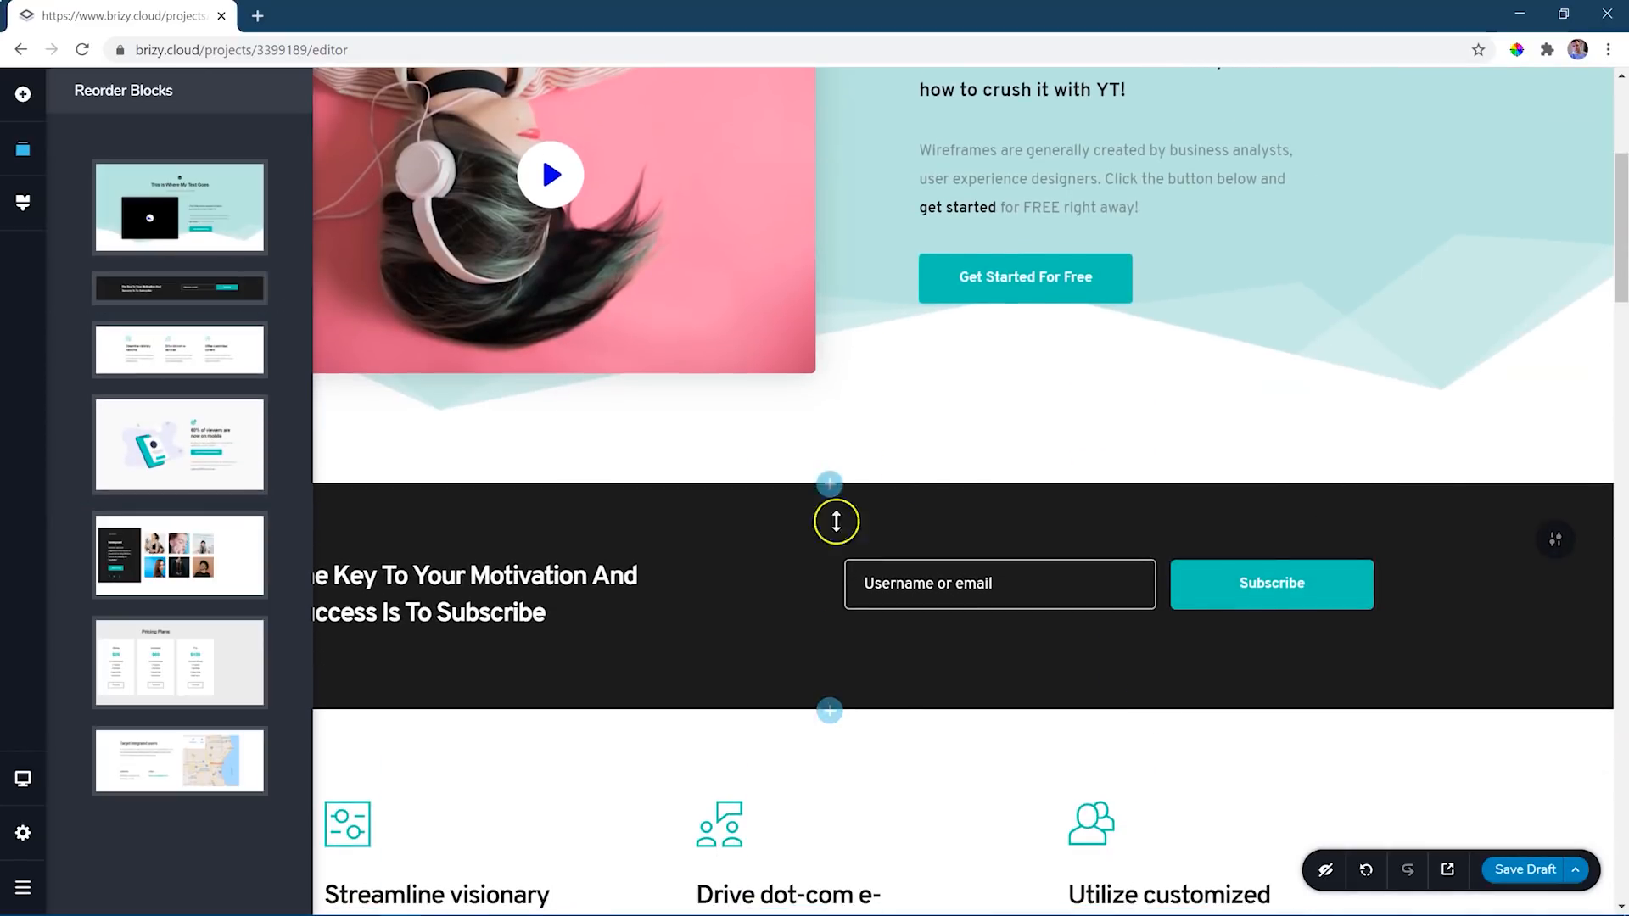
- Return the subscribe block to its place between the "60% of viewers are now on mobile" block and the team block
left_click_drag(95, 293, 149, 363)
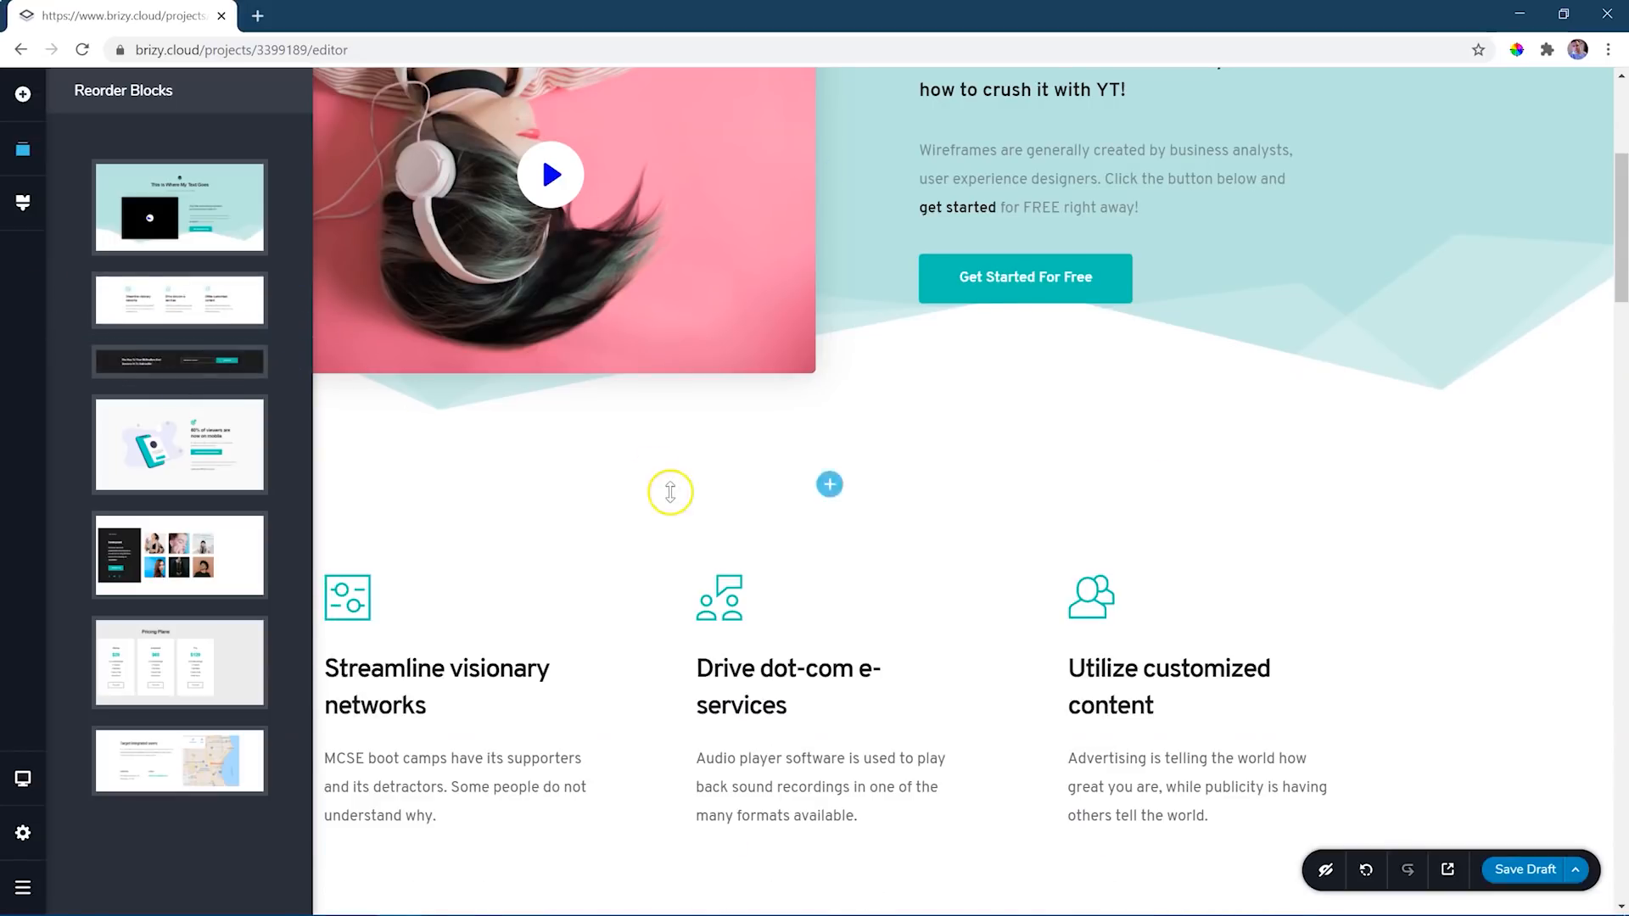
scroll(775, 505, "down", 9)
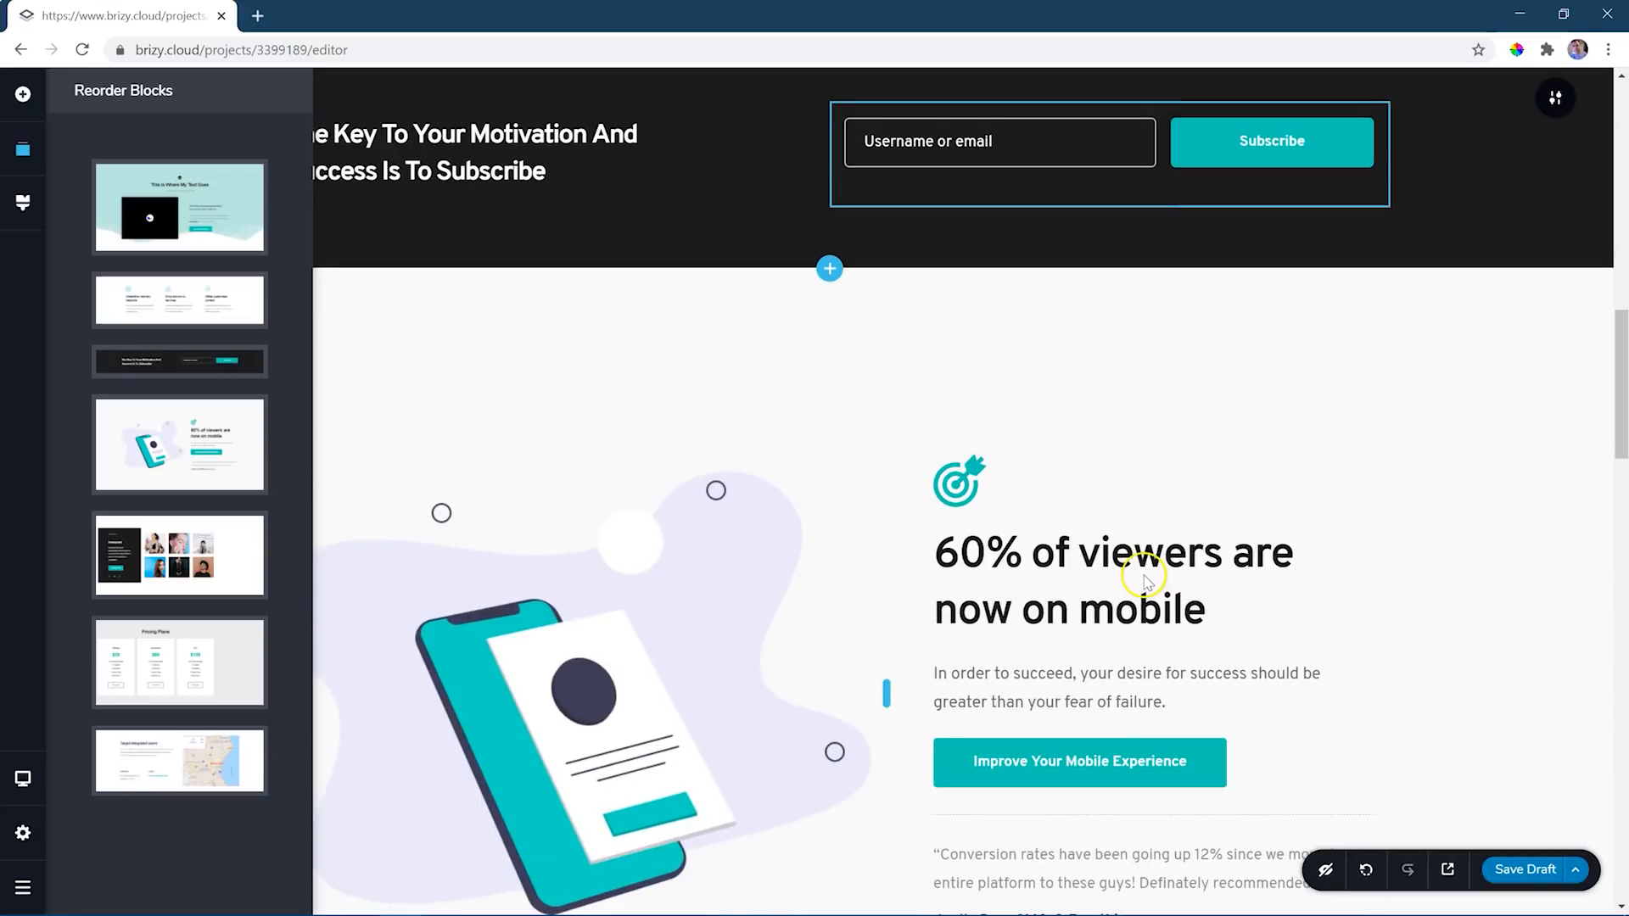
left_click_drag(186, 360, 324, 471)
scroll(1043, 660, "up", 6)
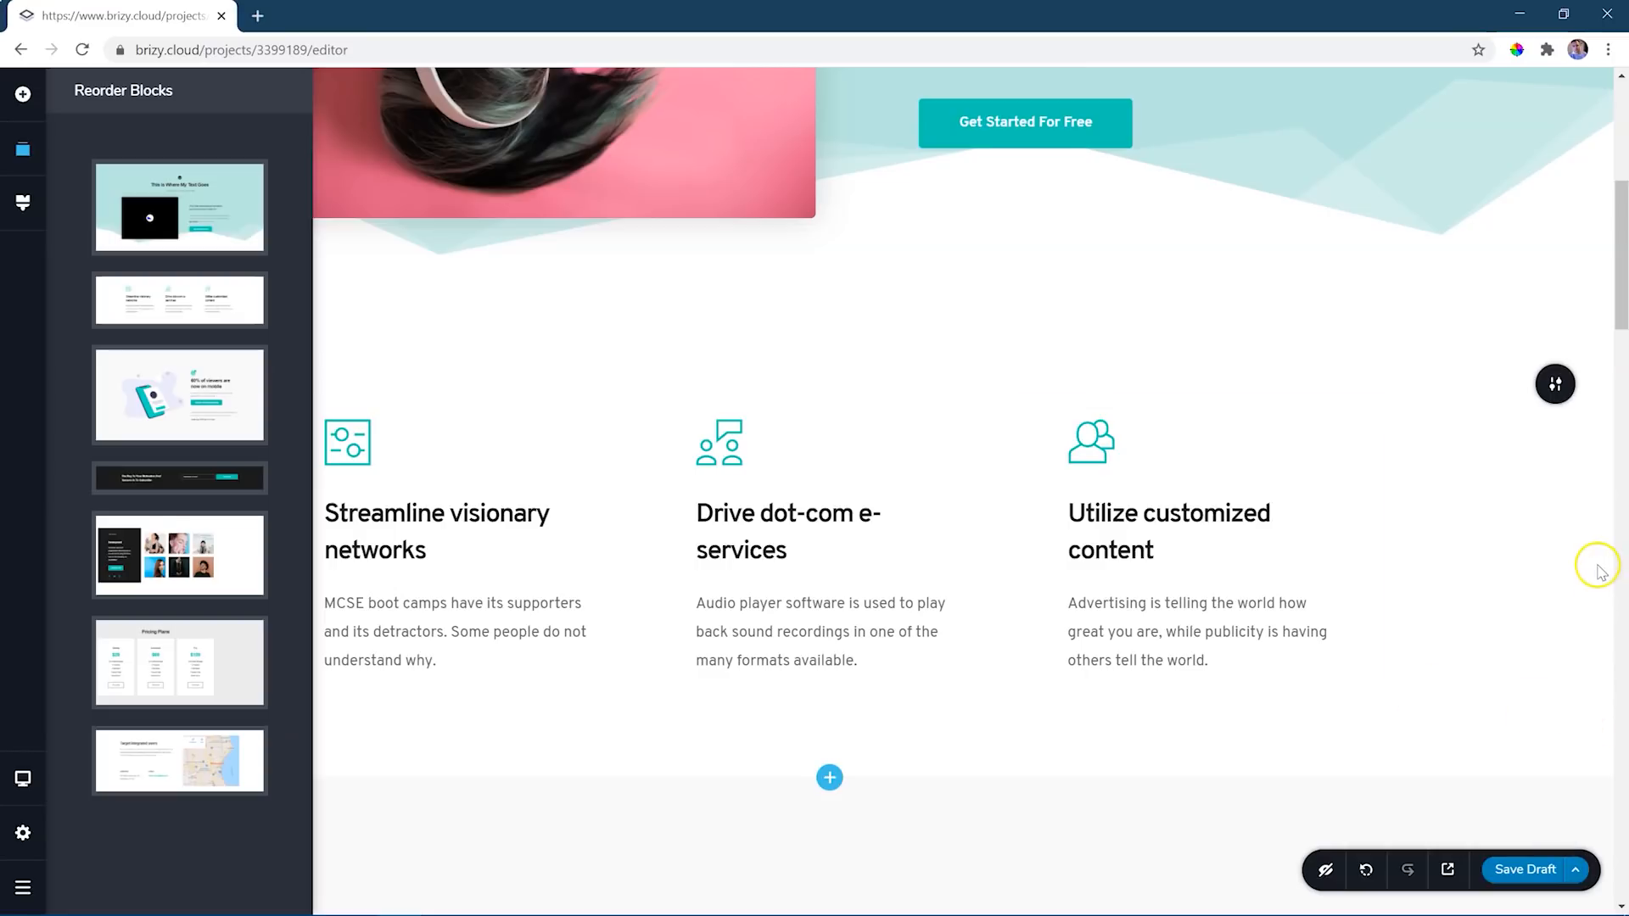
left_click(1568, 562)
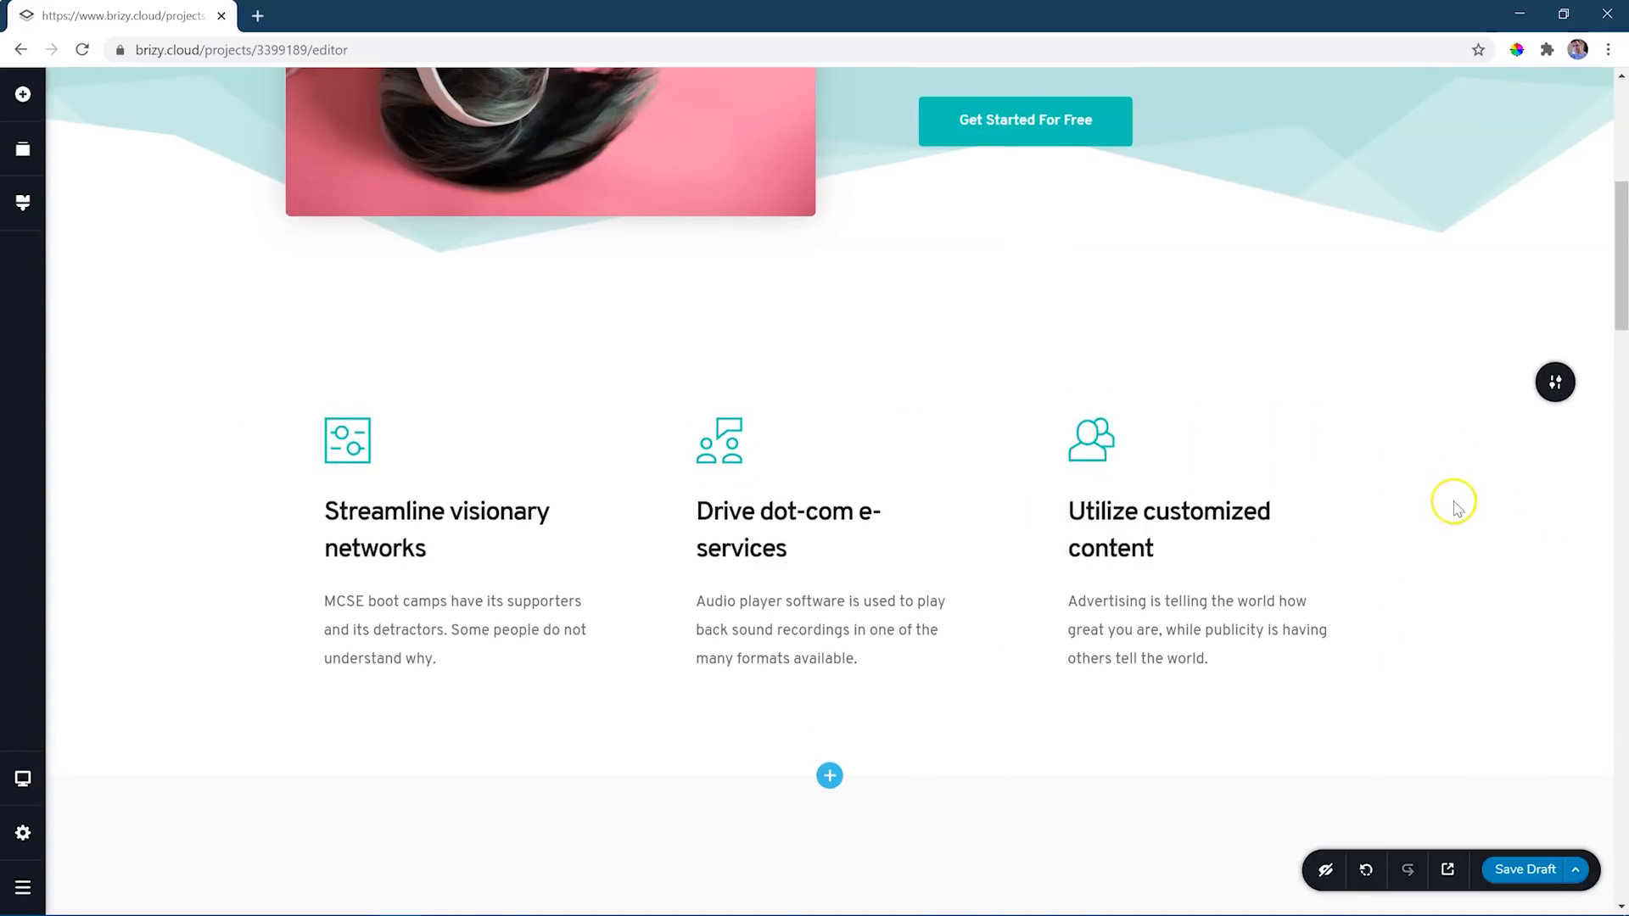
- Examine the typography settings and font list for the "Streamline visionary networks" and "Drive dot-com e-services" headings
scroll(1454, 504, "down", 3)
scroll(1454, 504, "up", 5)
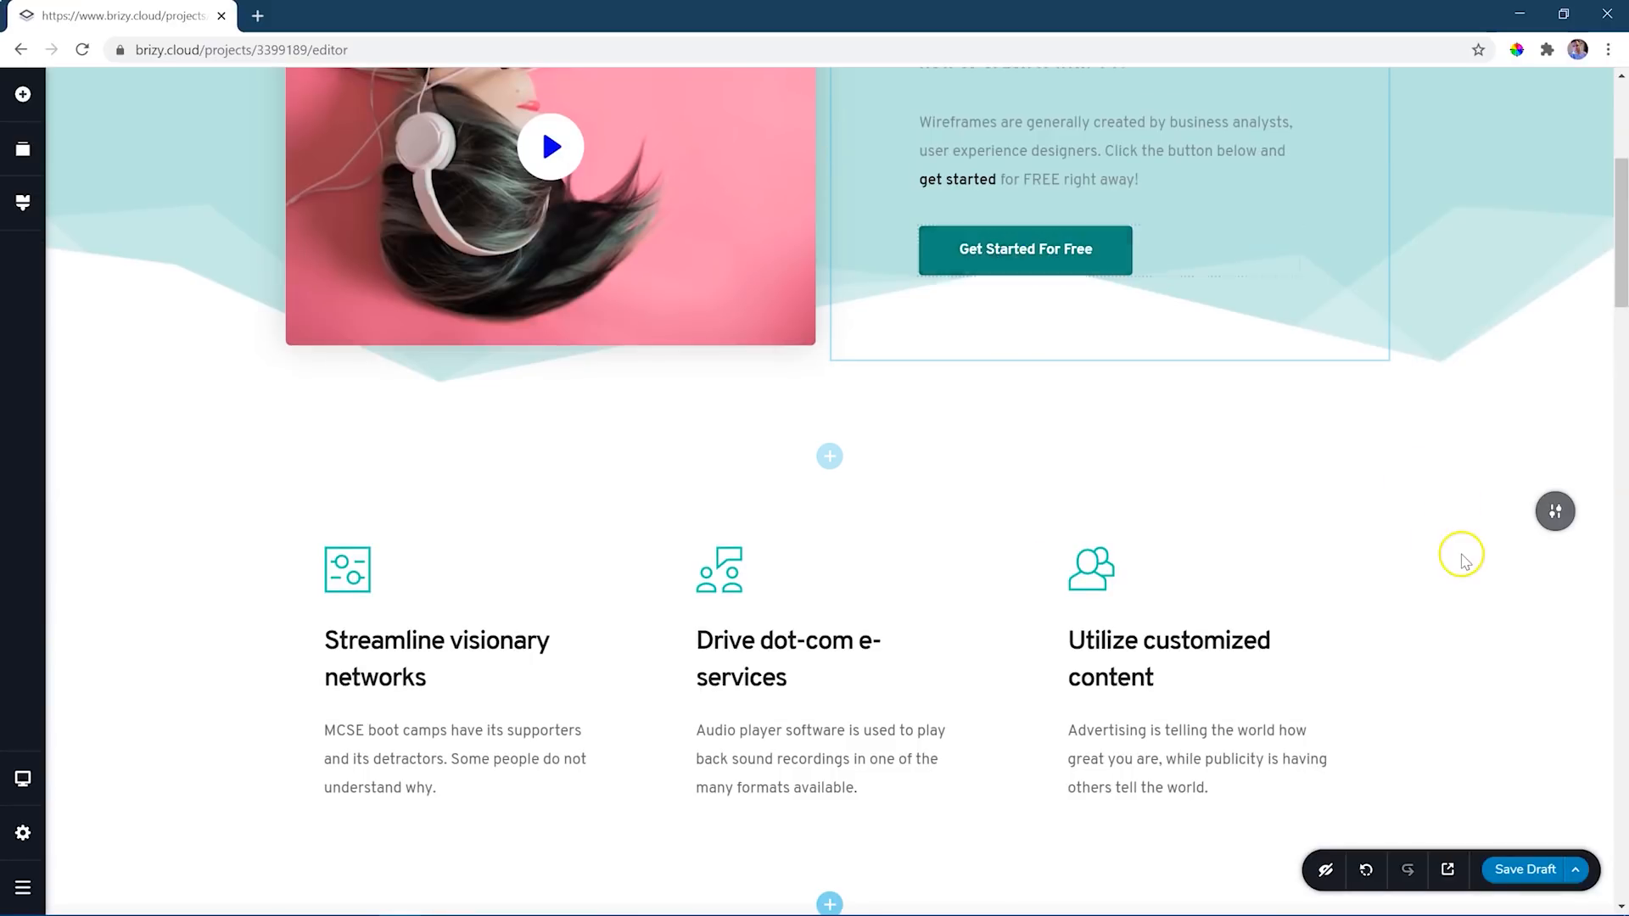
scroll(1461, 560, "down", 4)
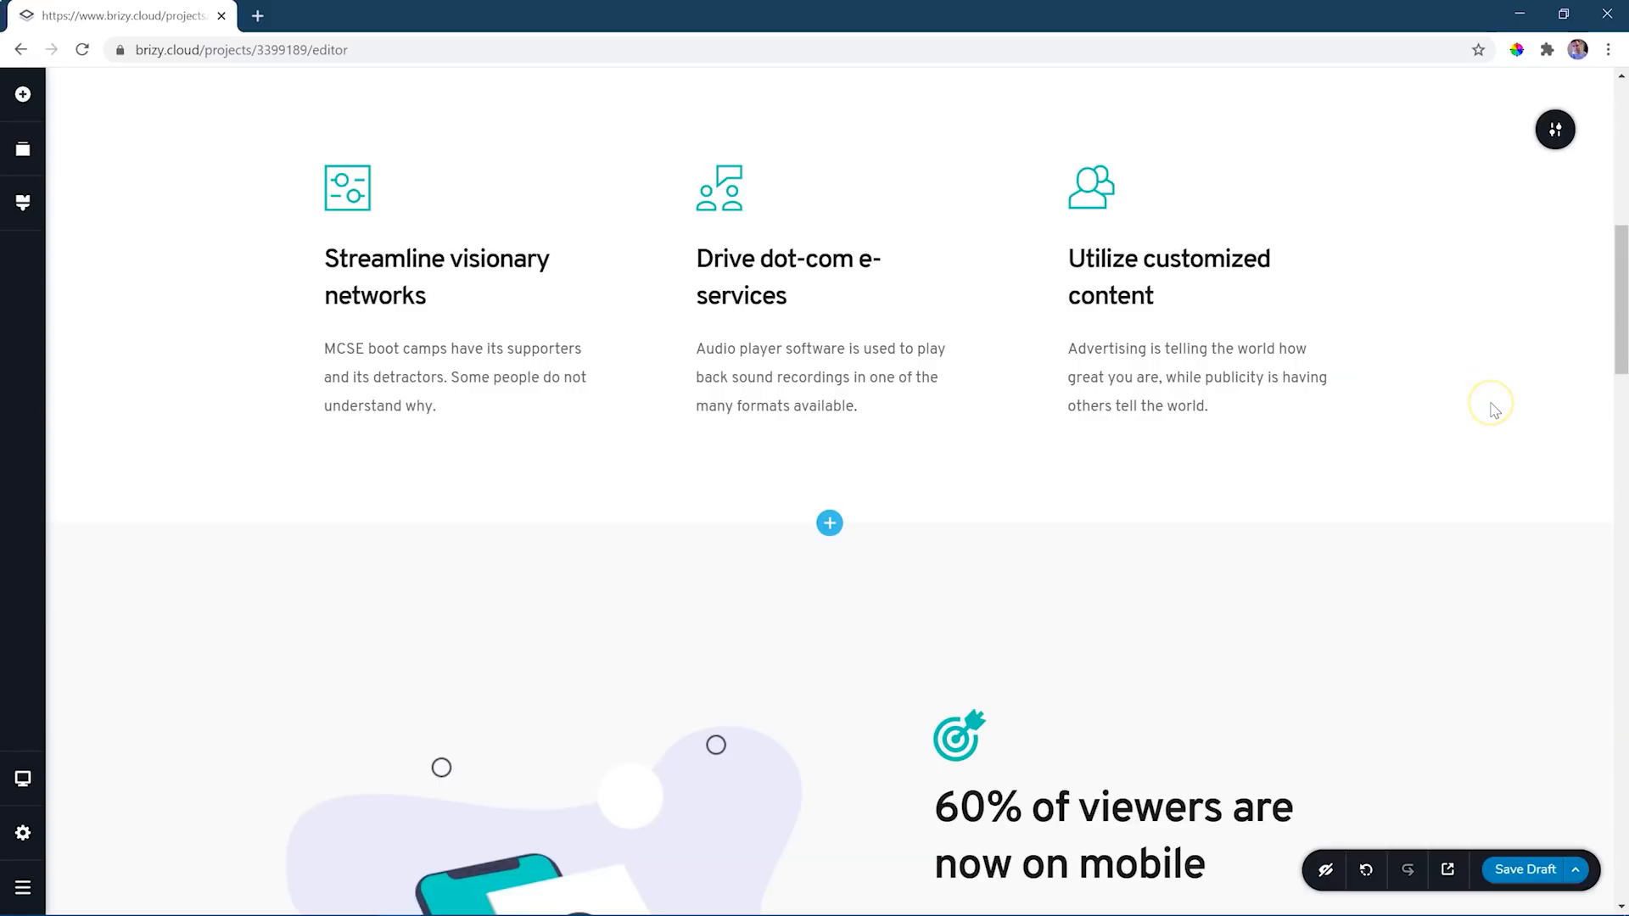
scroll(1496, 411, "up", 1)
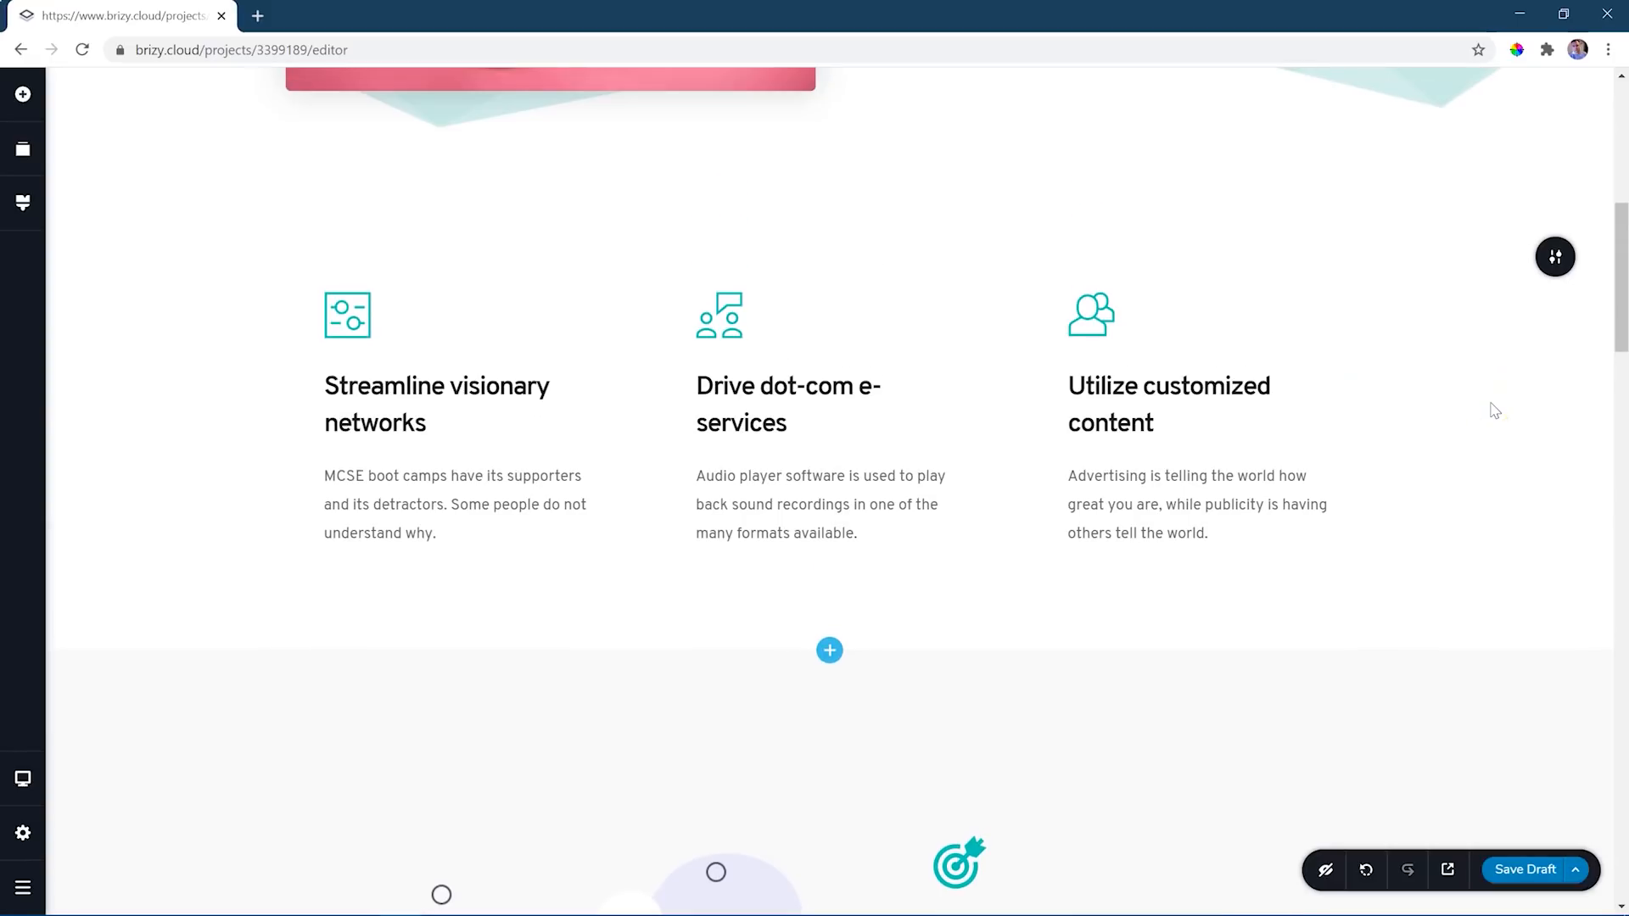
left_click(443, 391)
left_click(277, 480)
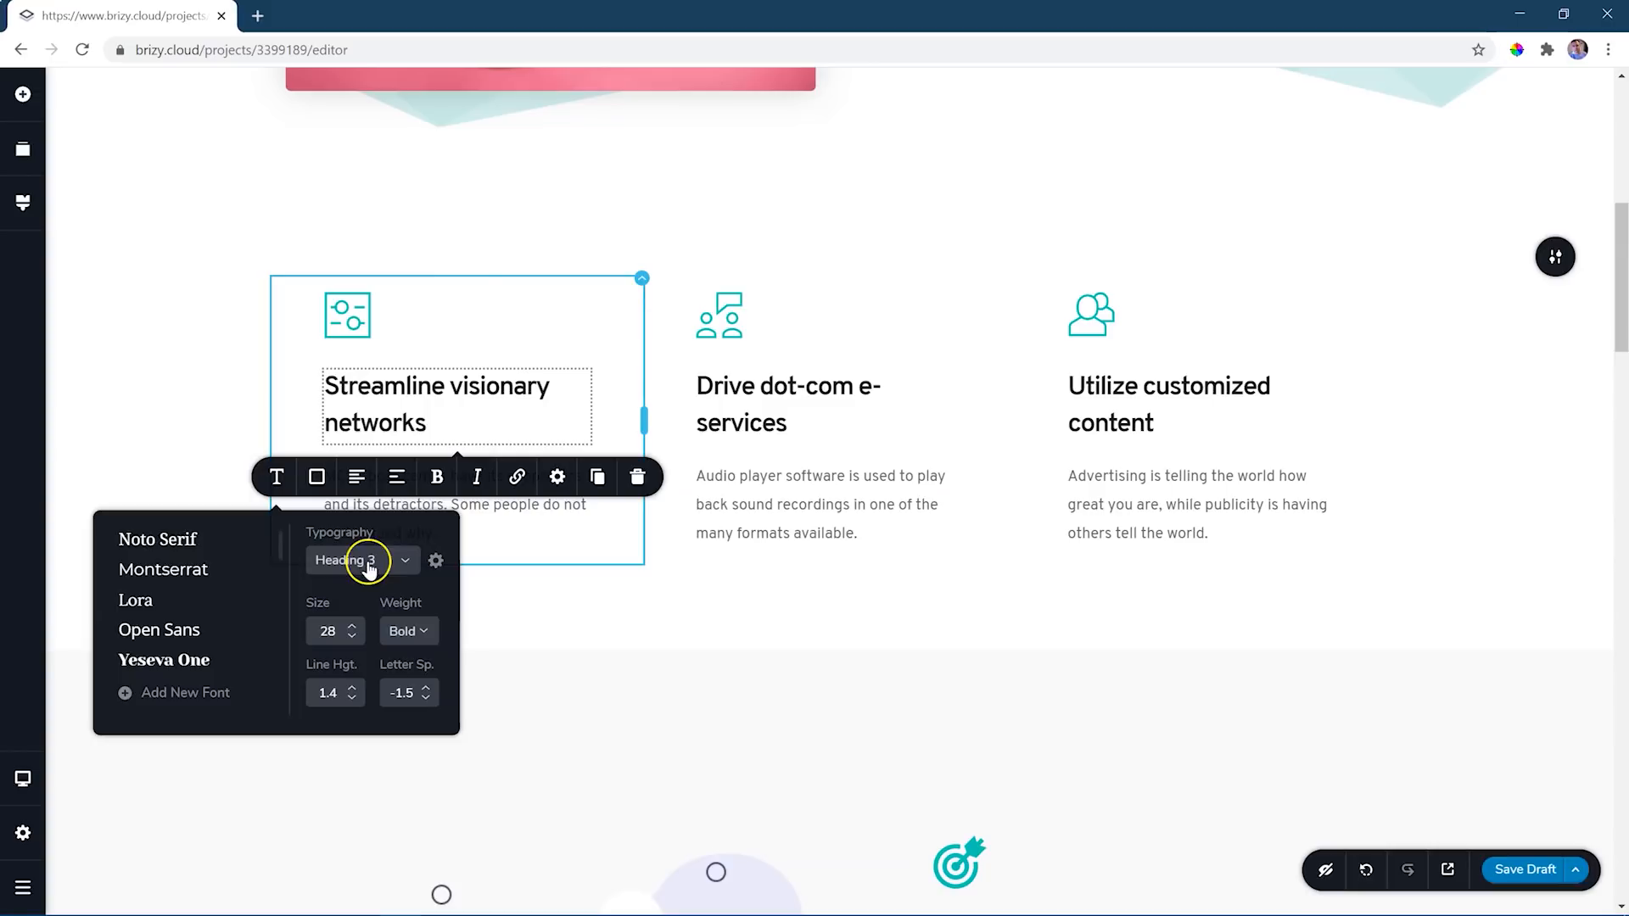
left_click(788, 392)
left_click(649, 476)
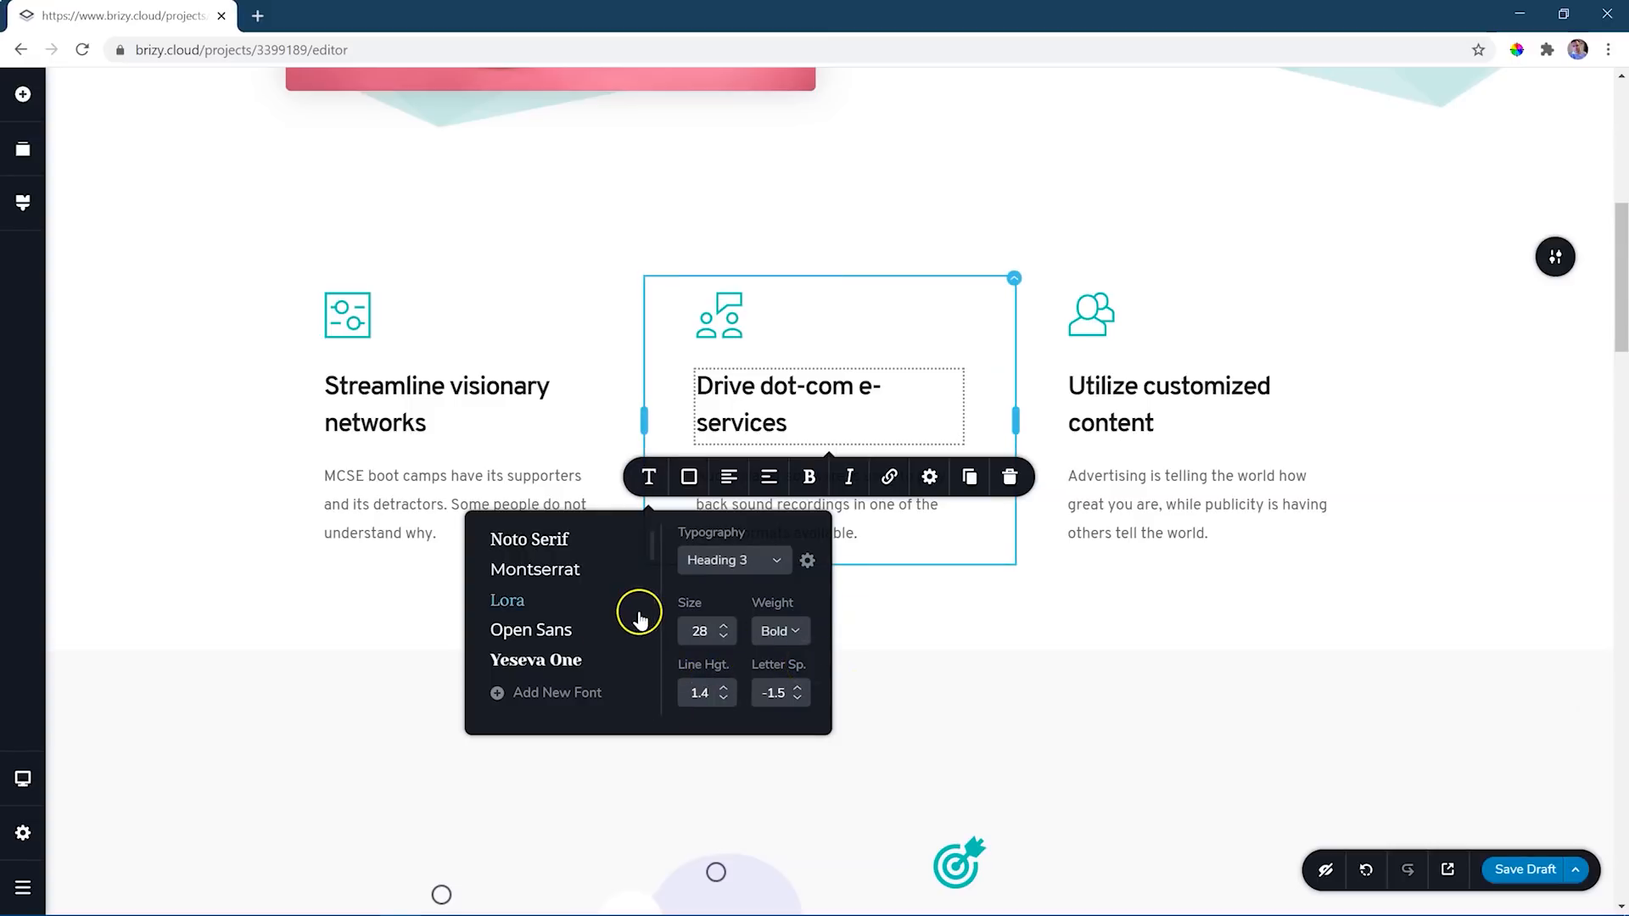
scroll(624, 617, "down", 3)
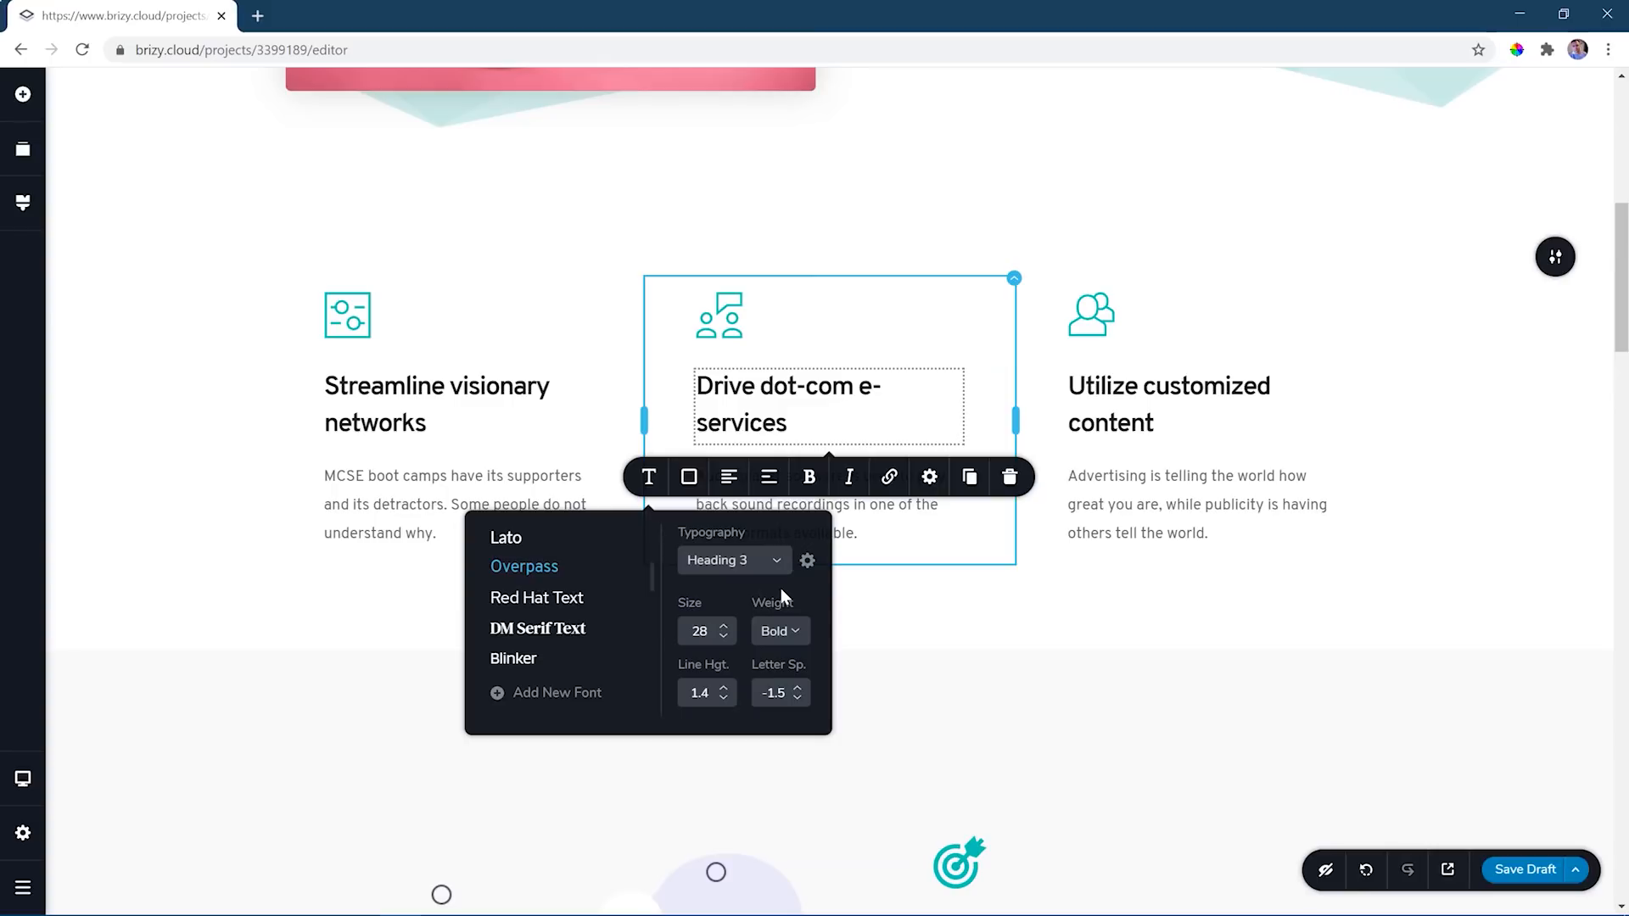
- Open the Heading 3 text style of the Overpass global styling for editing
left_click(23, 206)
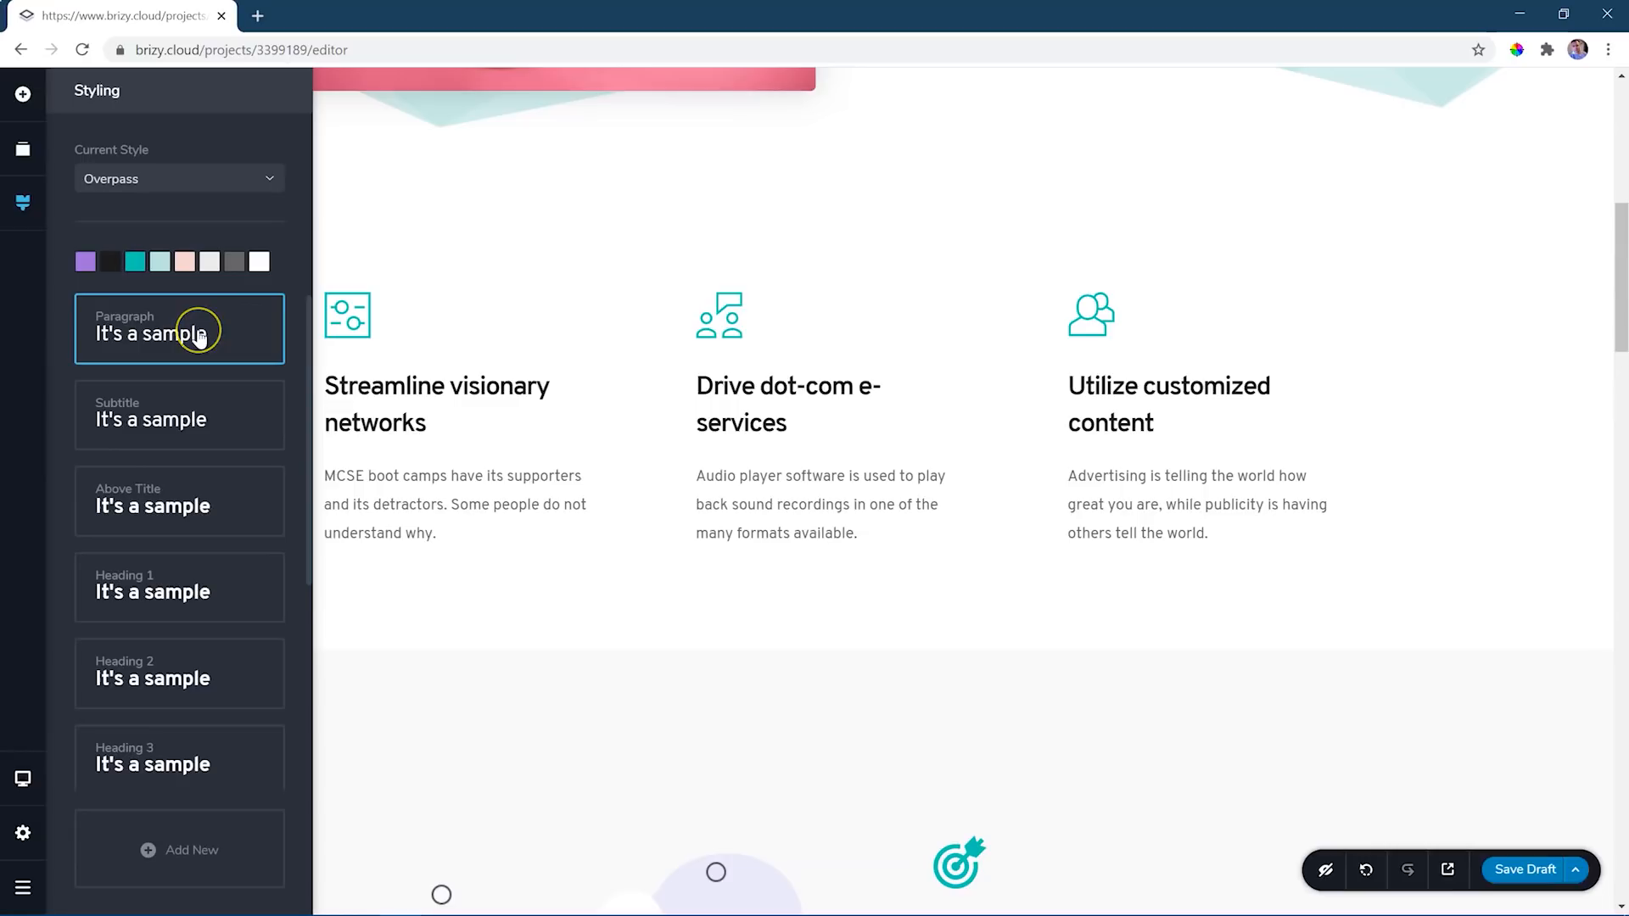
scroll(200, 339, "down", 4)
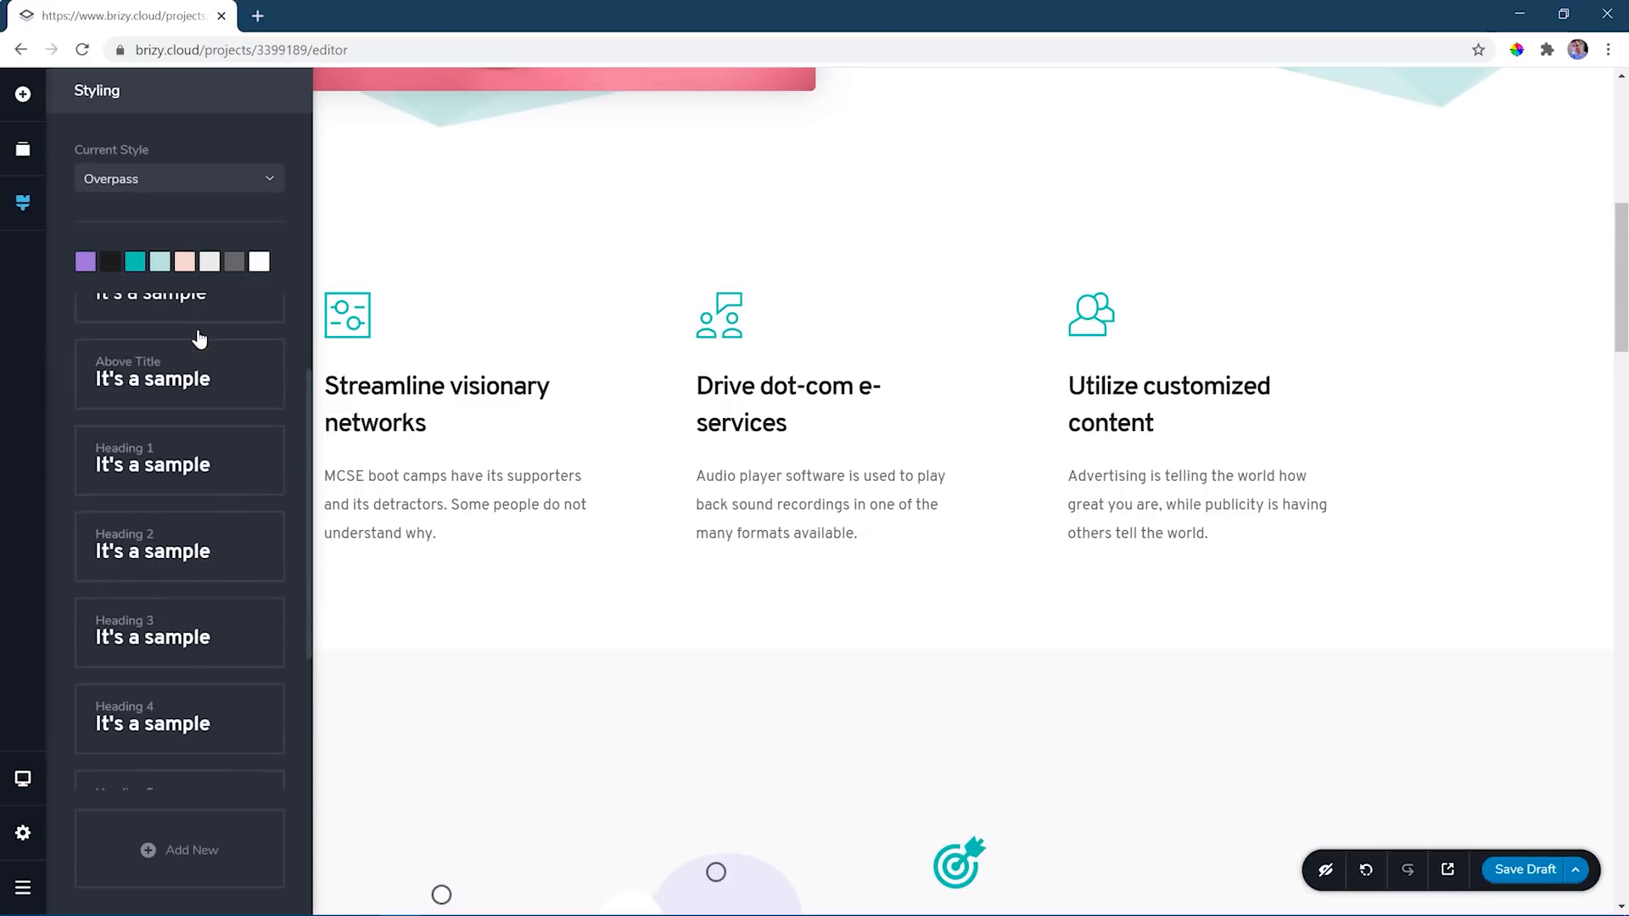
scroll(200, 339, "up", 4)
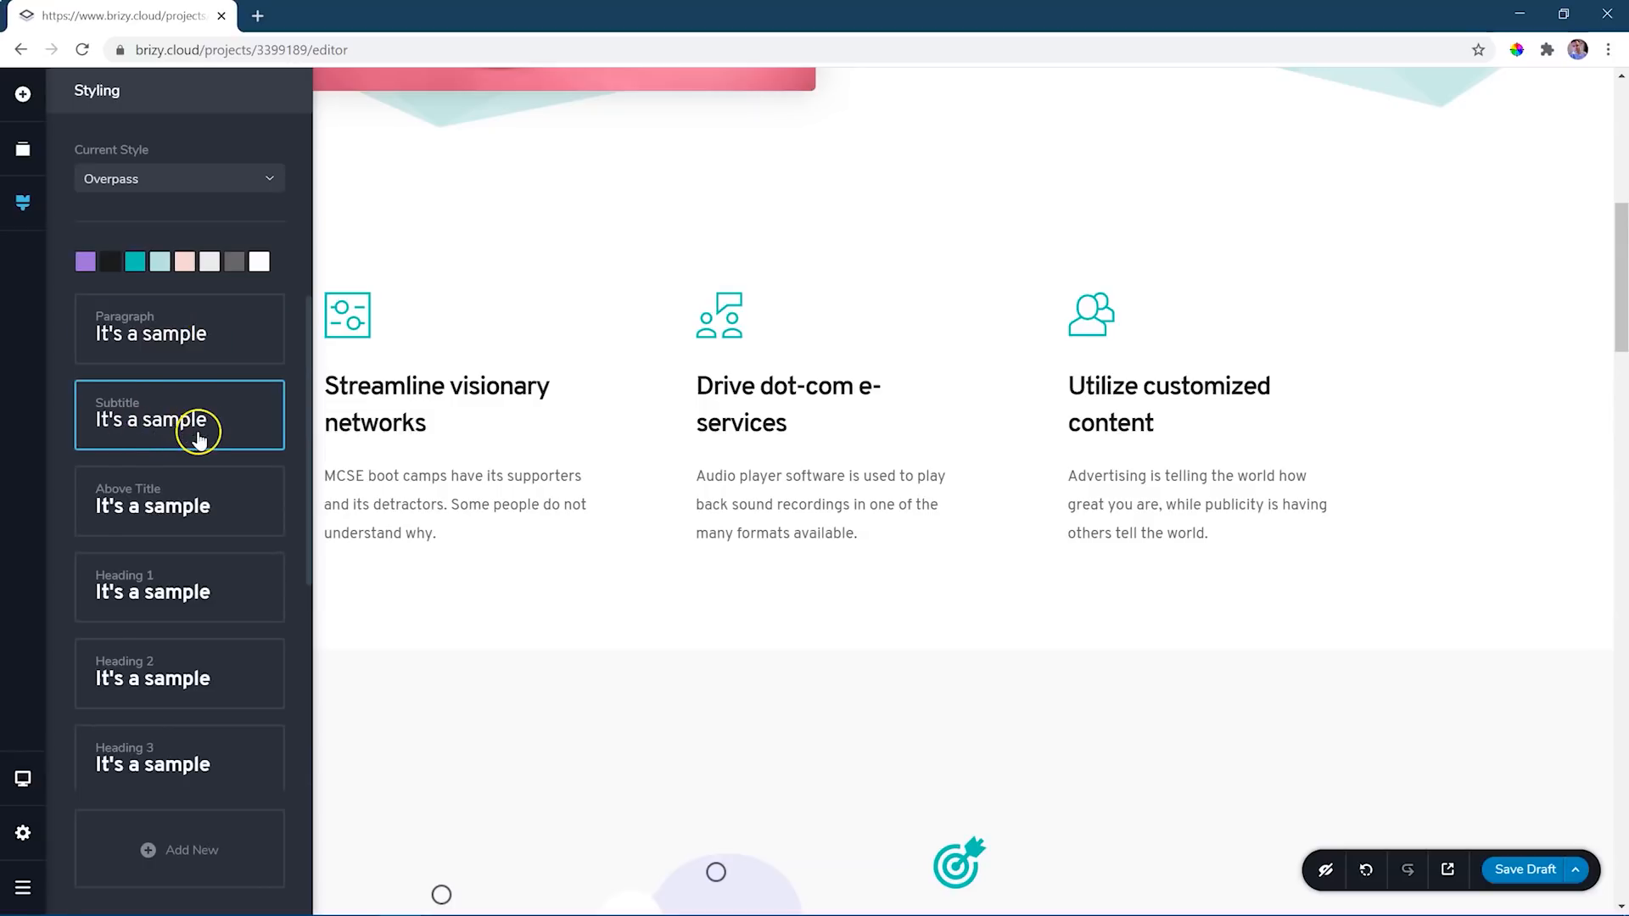
scroll(192, 426, "down", 2)
scroll(206, 458, "down", 4)
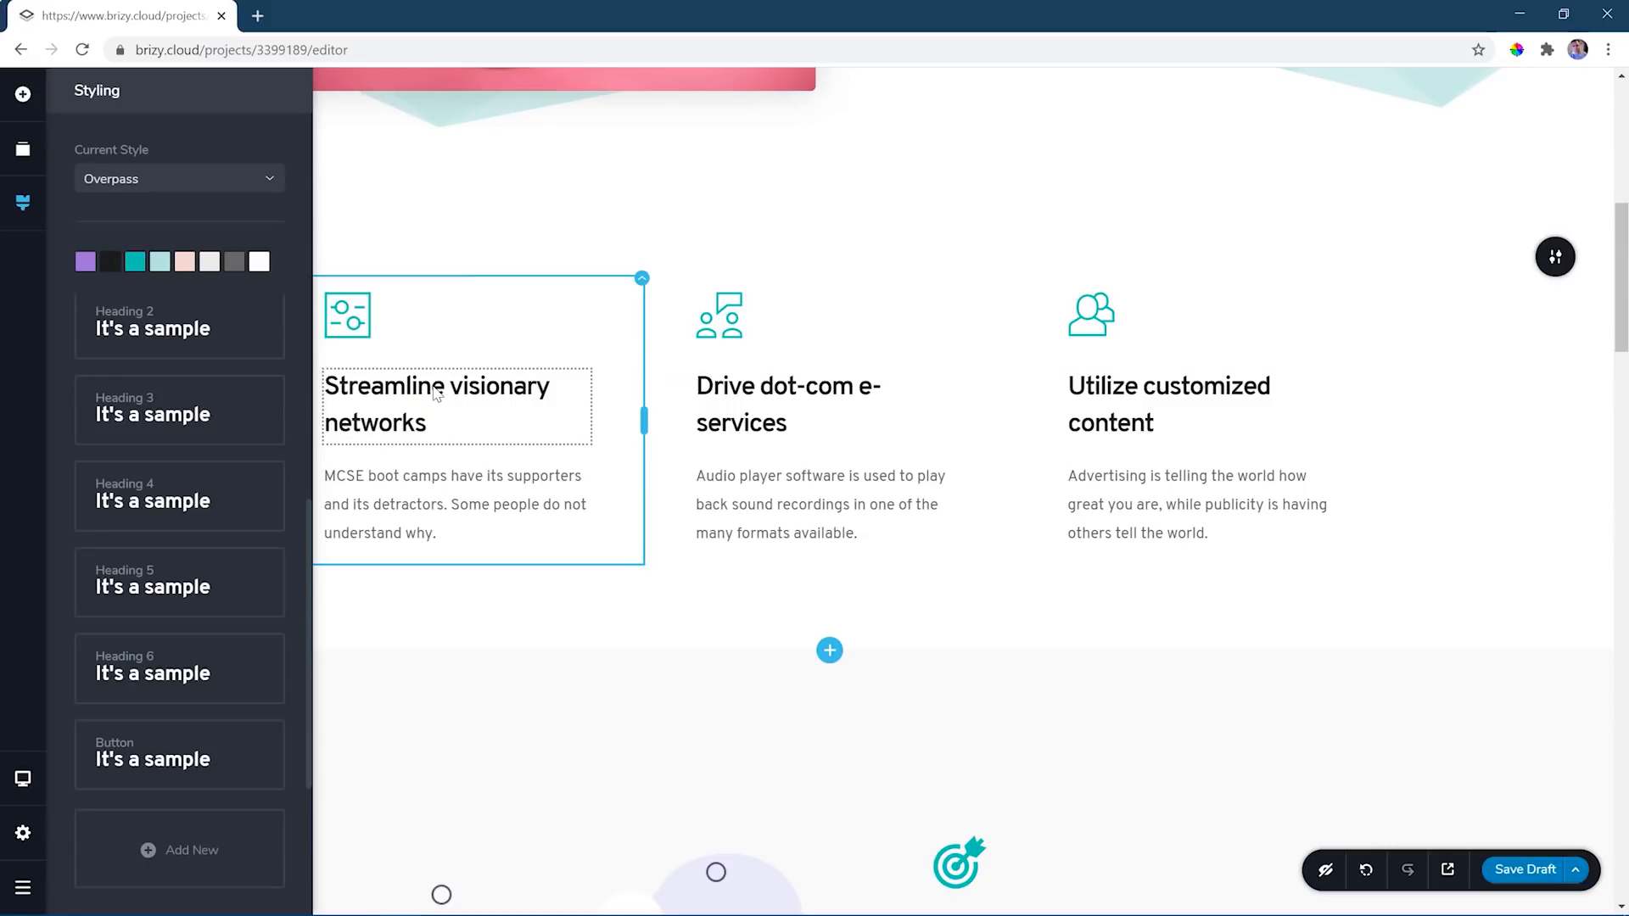
left_click(171, 424)
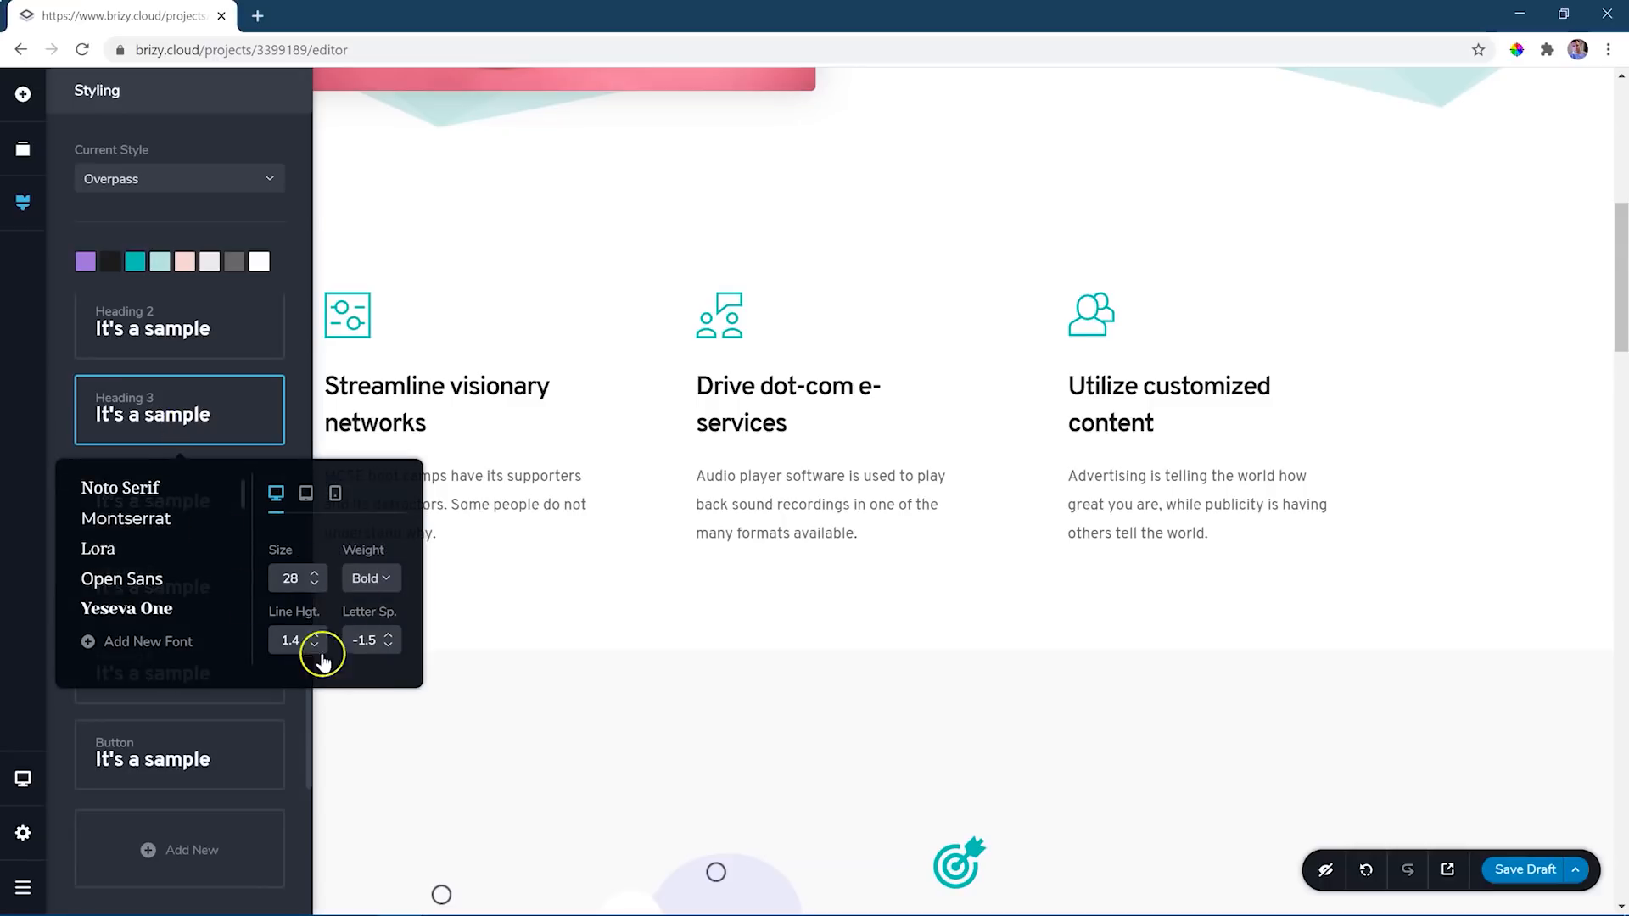
- Try the Knewave, Palanquin and Kaushan Script fonts on the global Heading 3 style
scroll(212, 564, "down", 5)
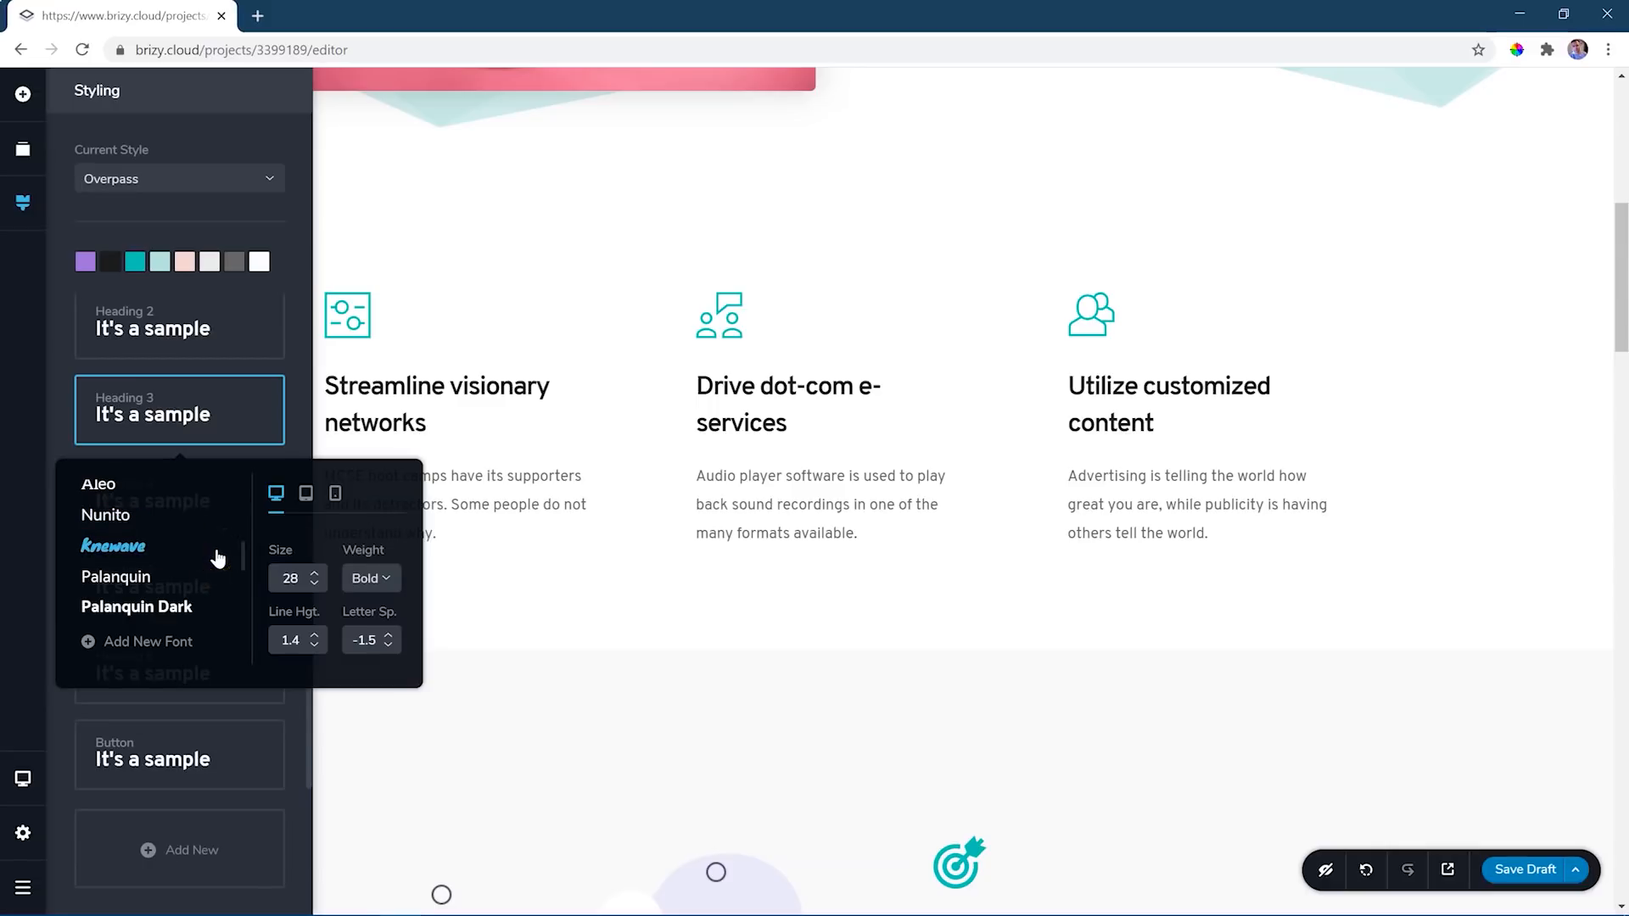
left_click(131, 553)
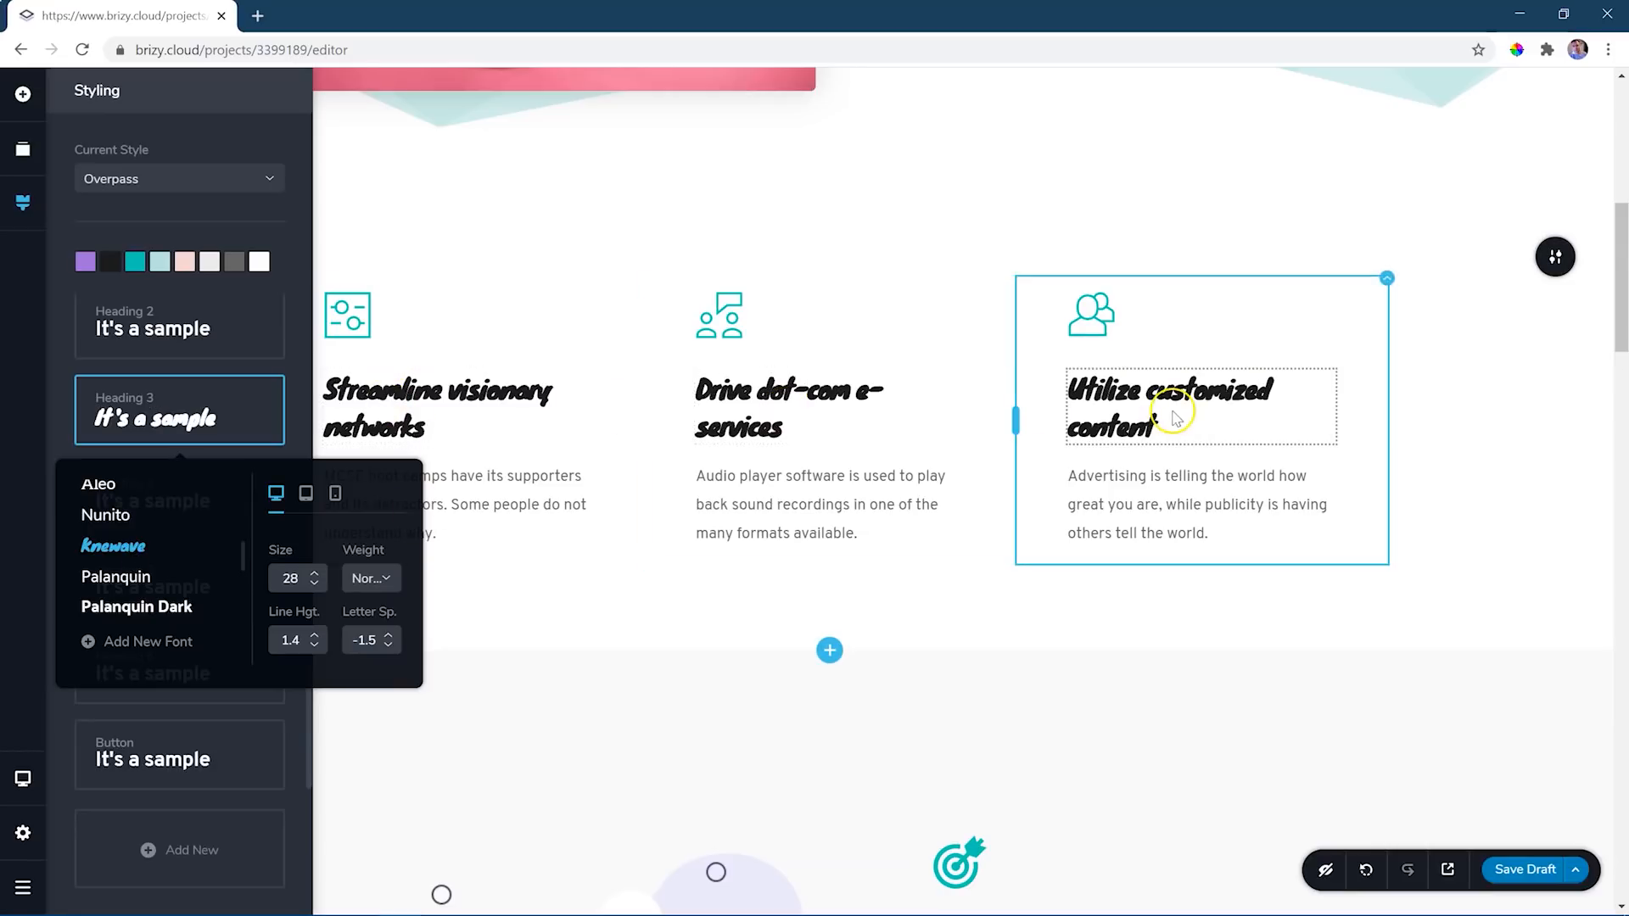
left_click(122, 585)
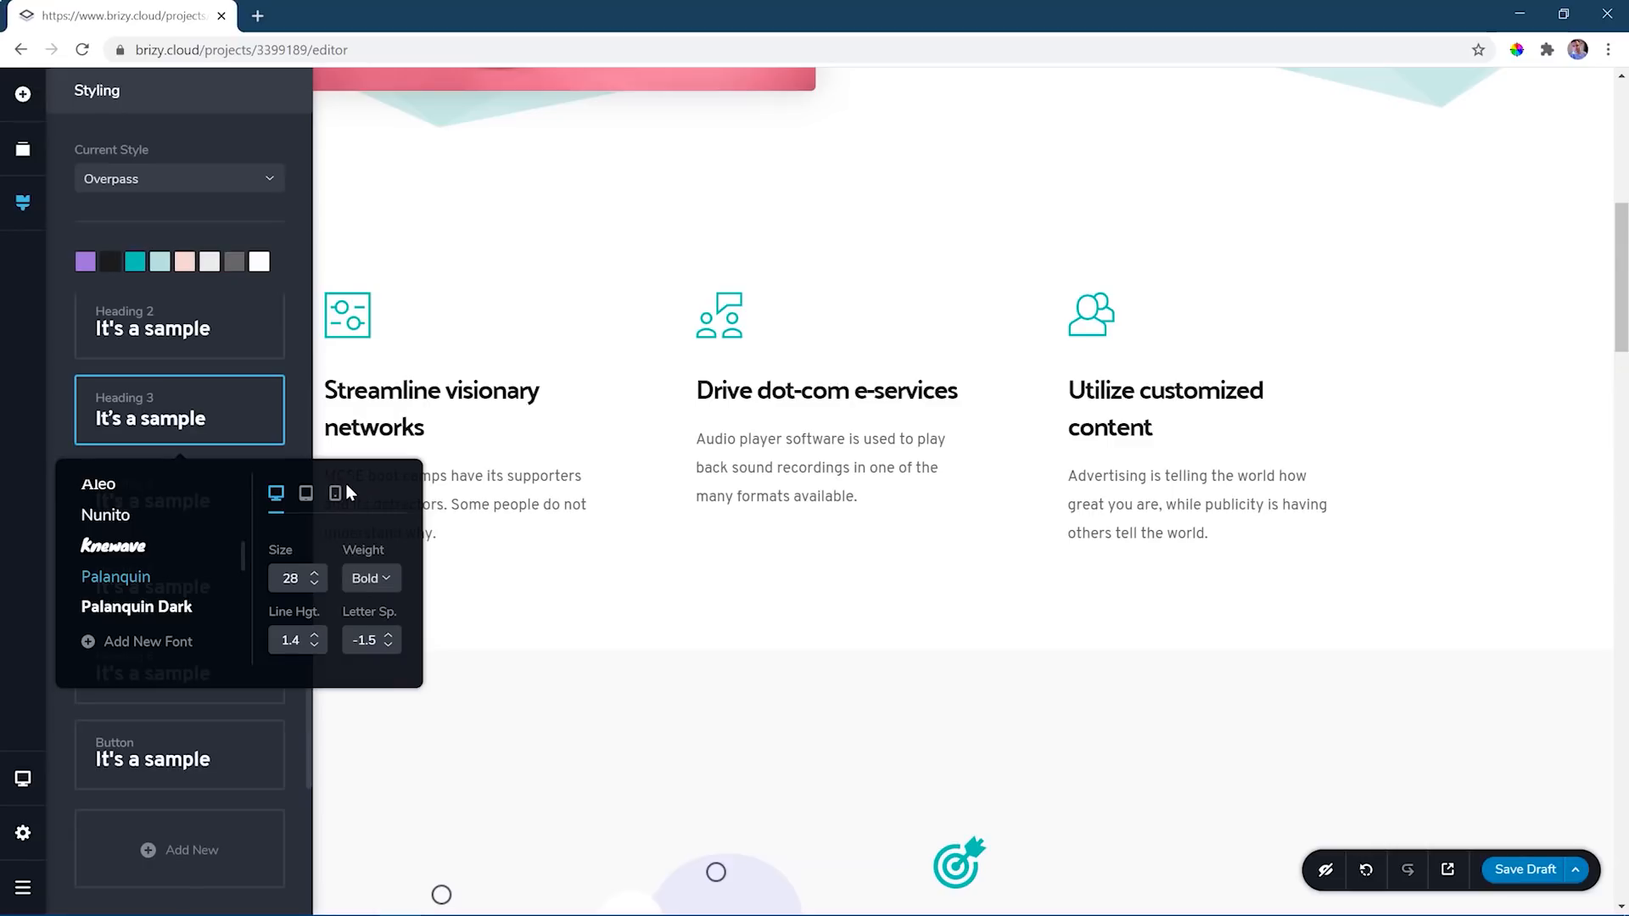
scroll(195, 568, "down", 3)
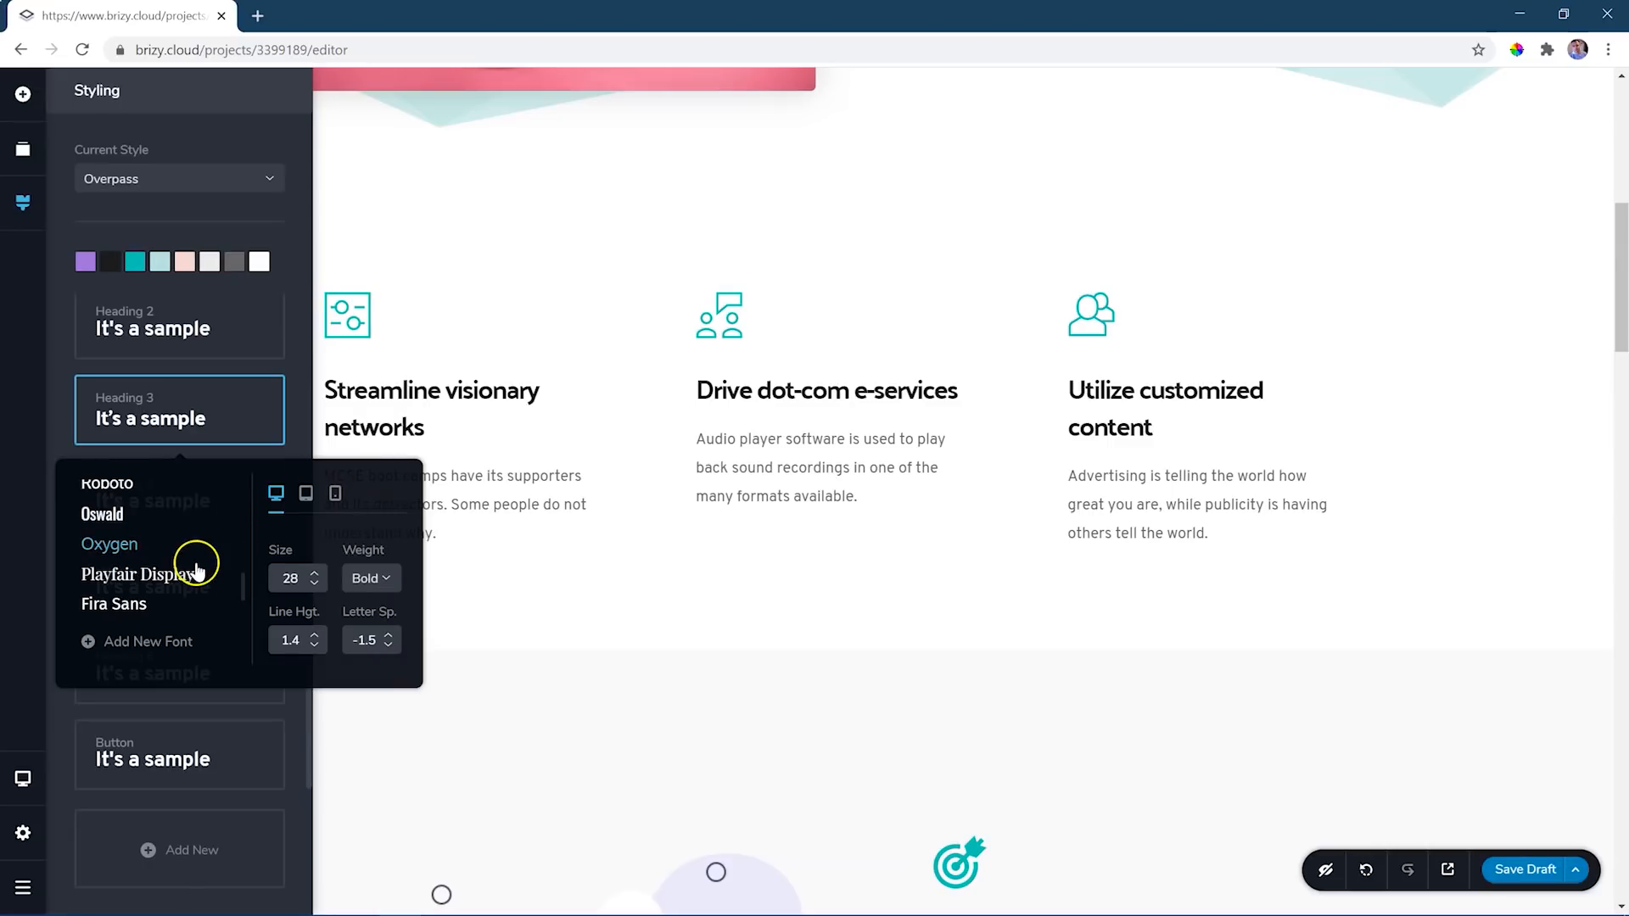
scroll(195, 568, "down", 2)
left_click(132, 601)
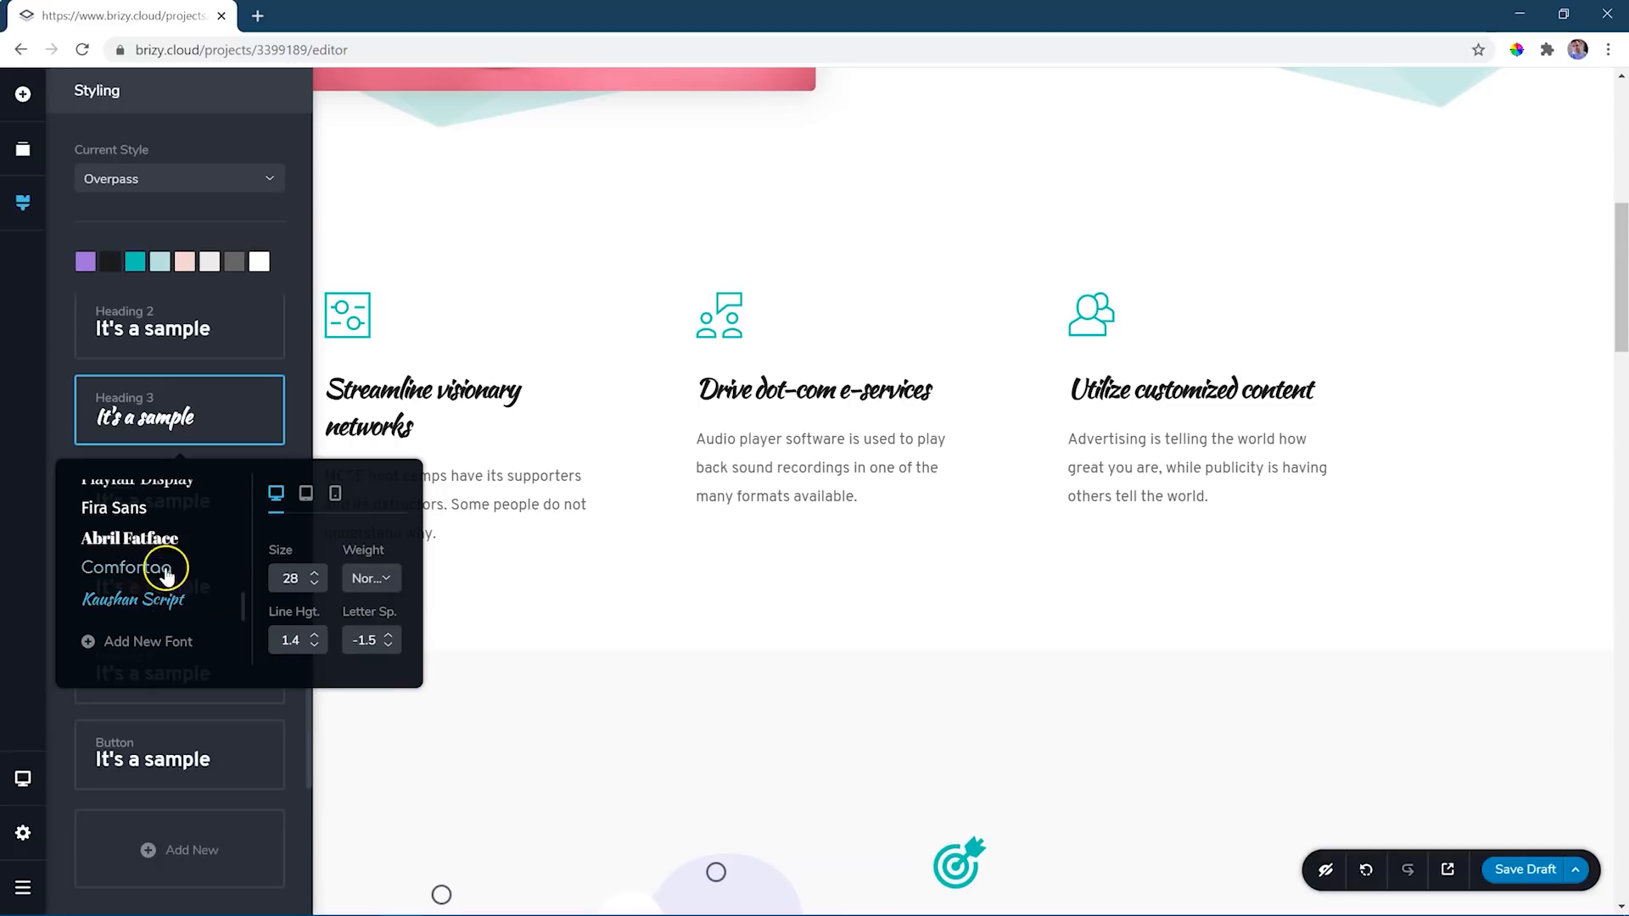
- Set the global Heading 3 style to the Comfortaa font at size 24 with Light weight
left_click(140, 580)
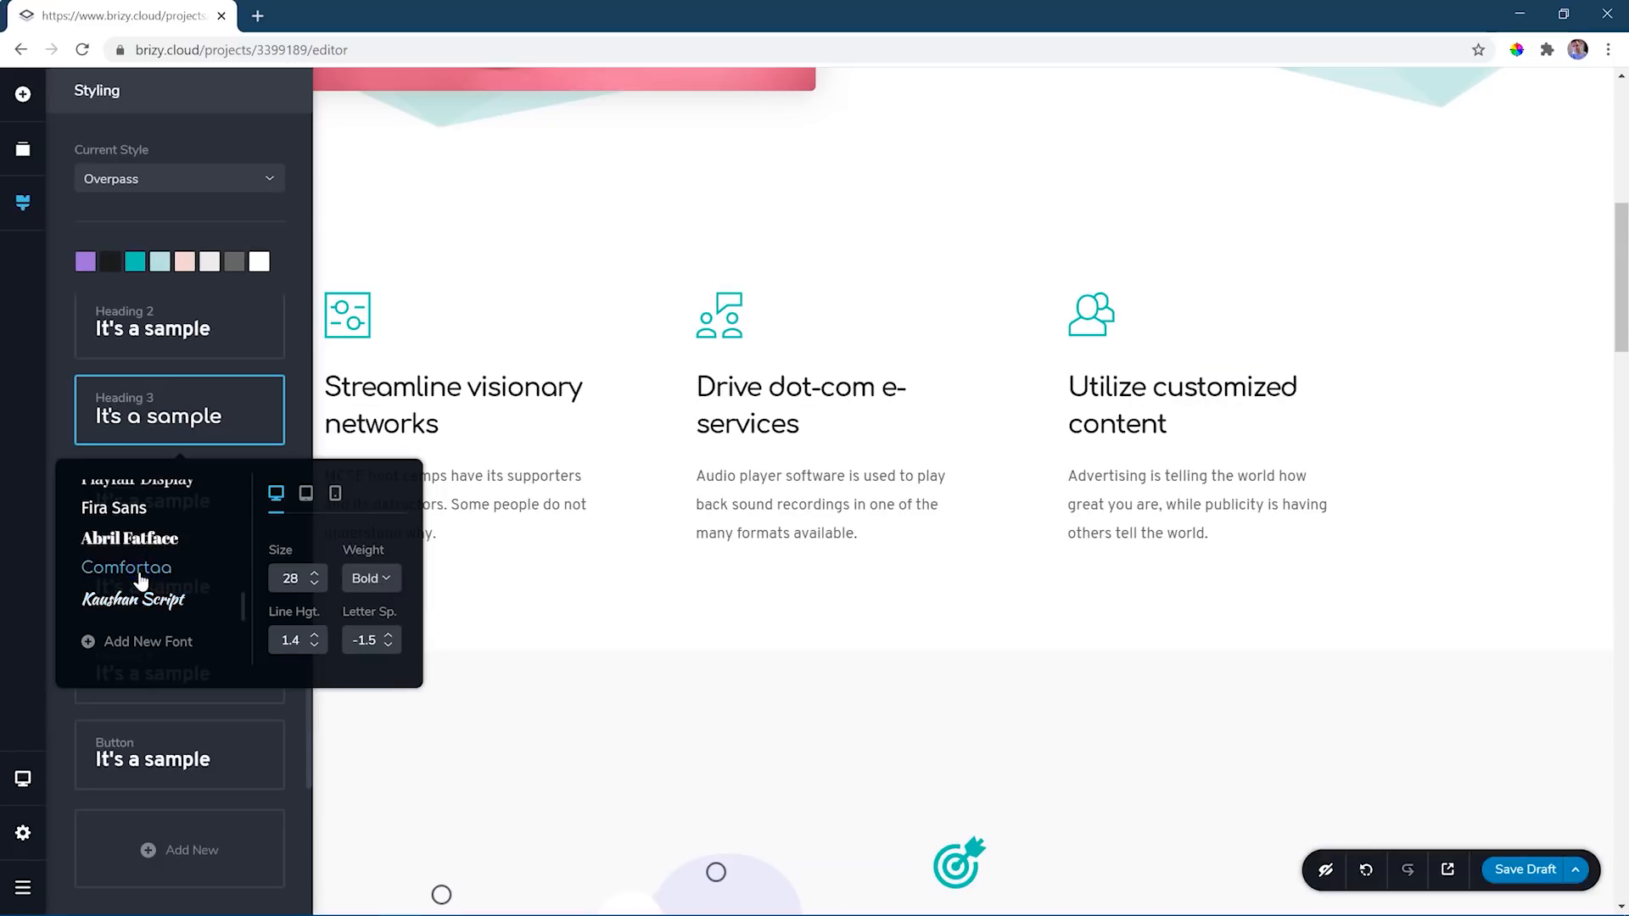
left_click(315, 586)
left_click(315, 585)
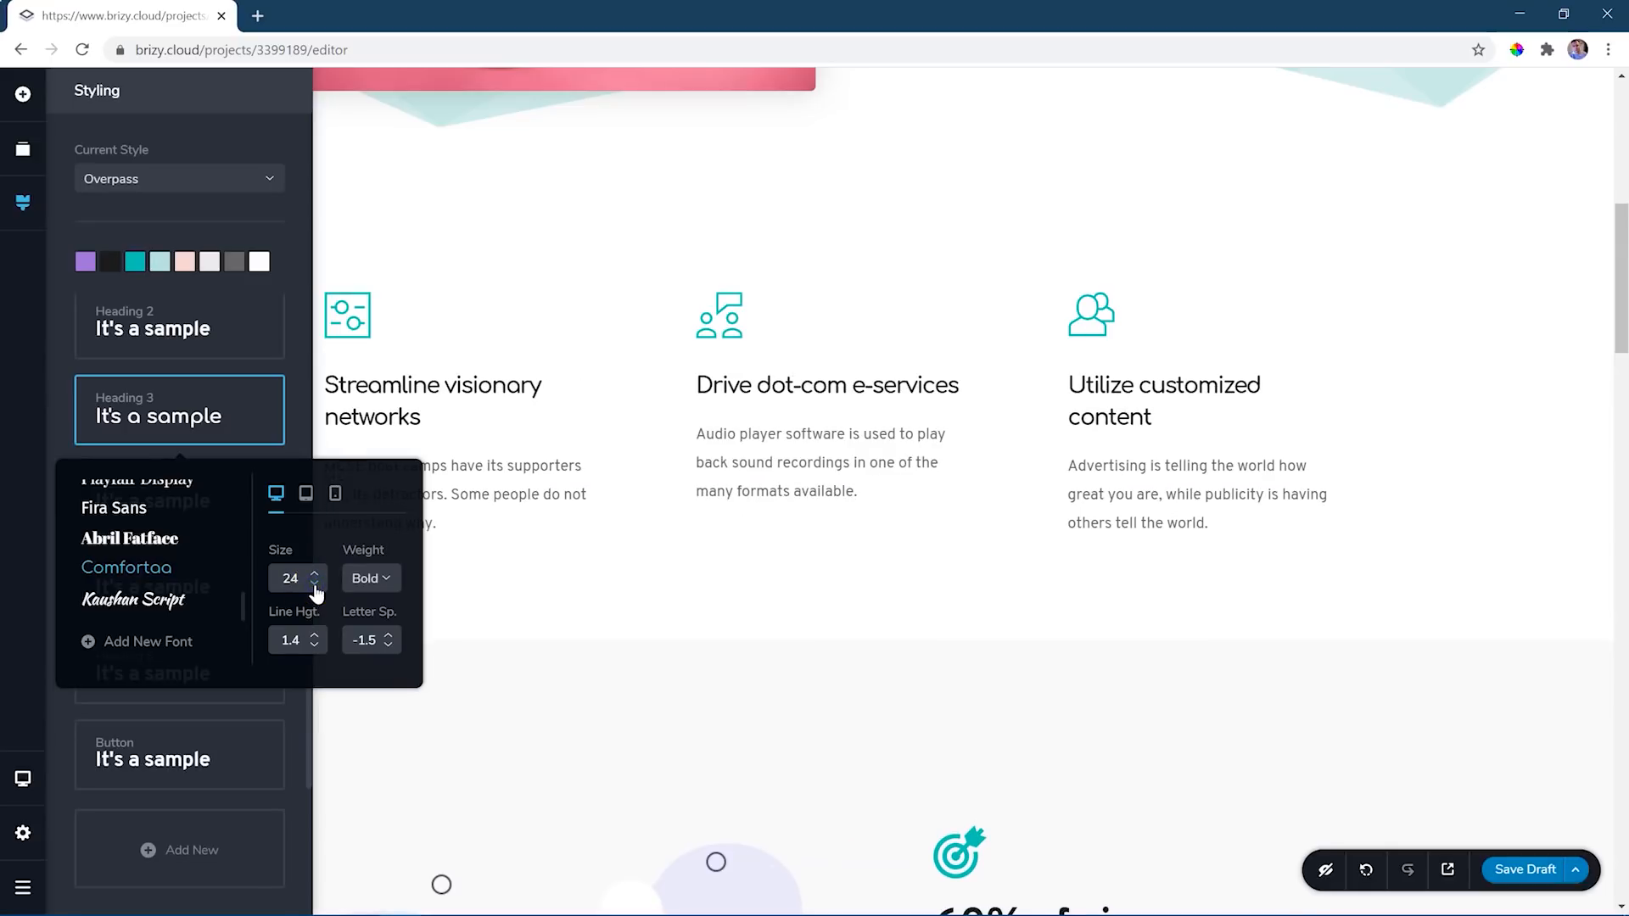
left_click(315, 585)
left_click(315, 586)
left_click(315, 585)
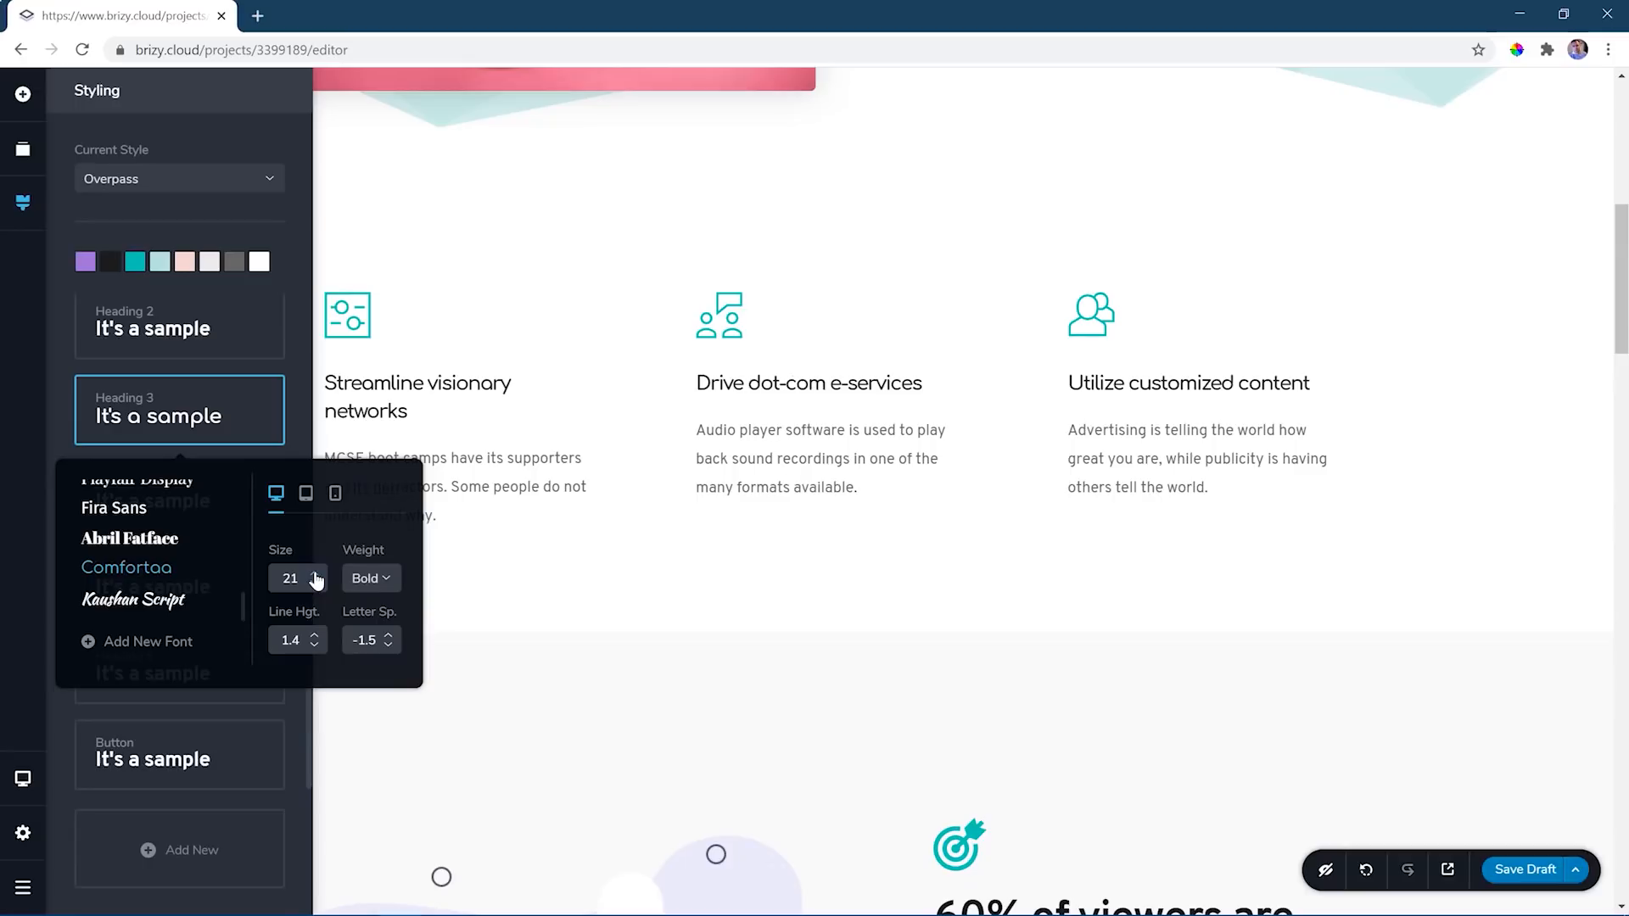
left_click(315, 574)
left_click(315, 574)
left_click(315, 574)
left_click(371, 578)
left_click(373, 671)
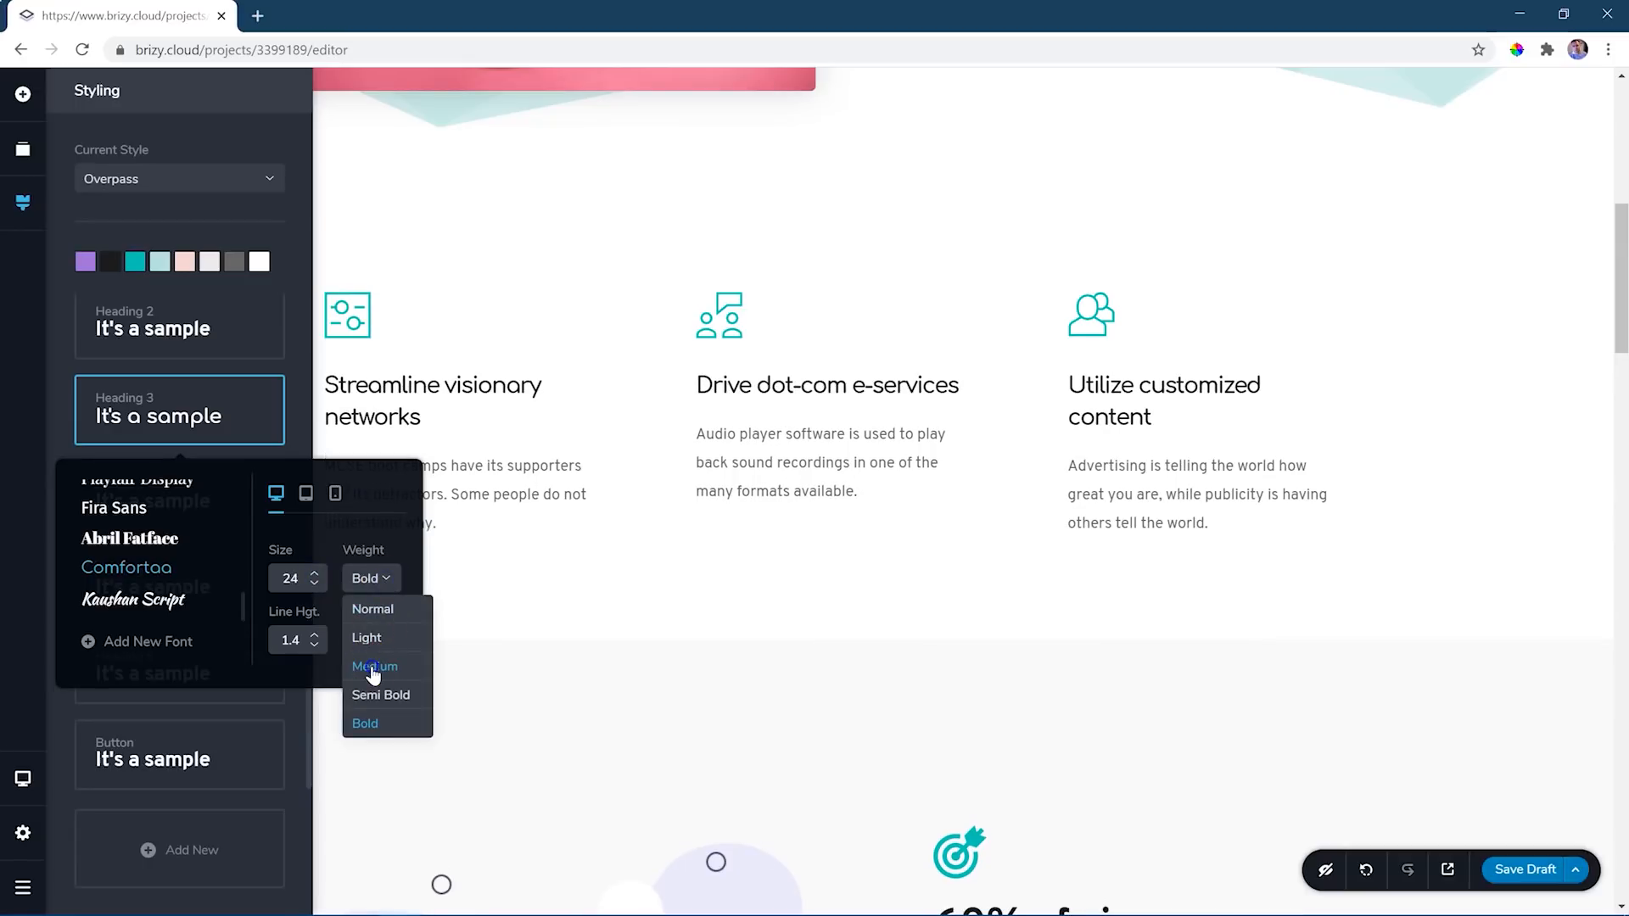
left_click(381, 584)
left_click(379, 645)
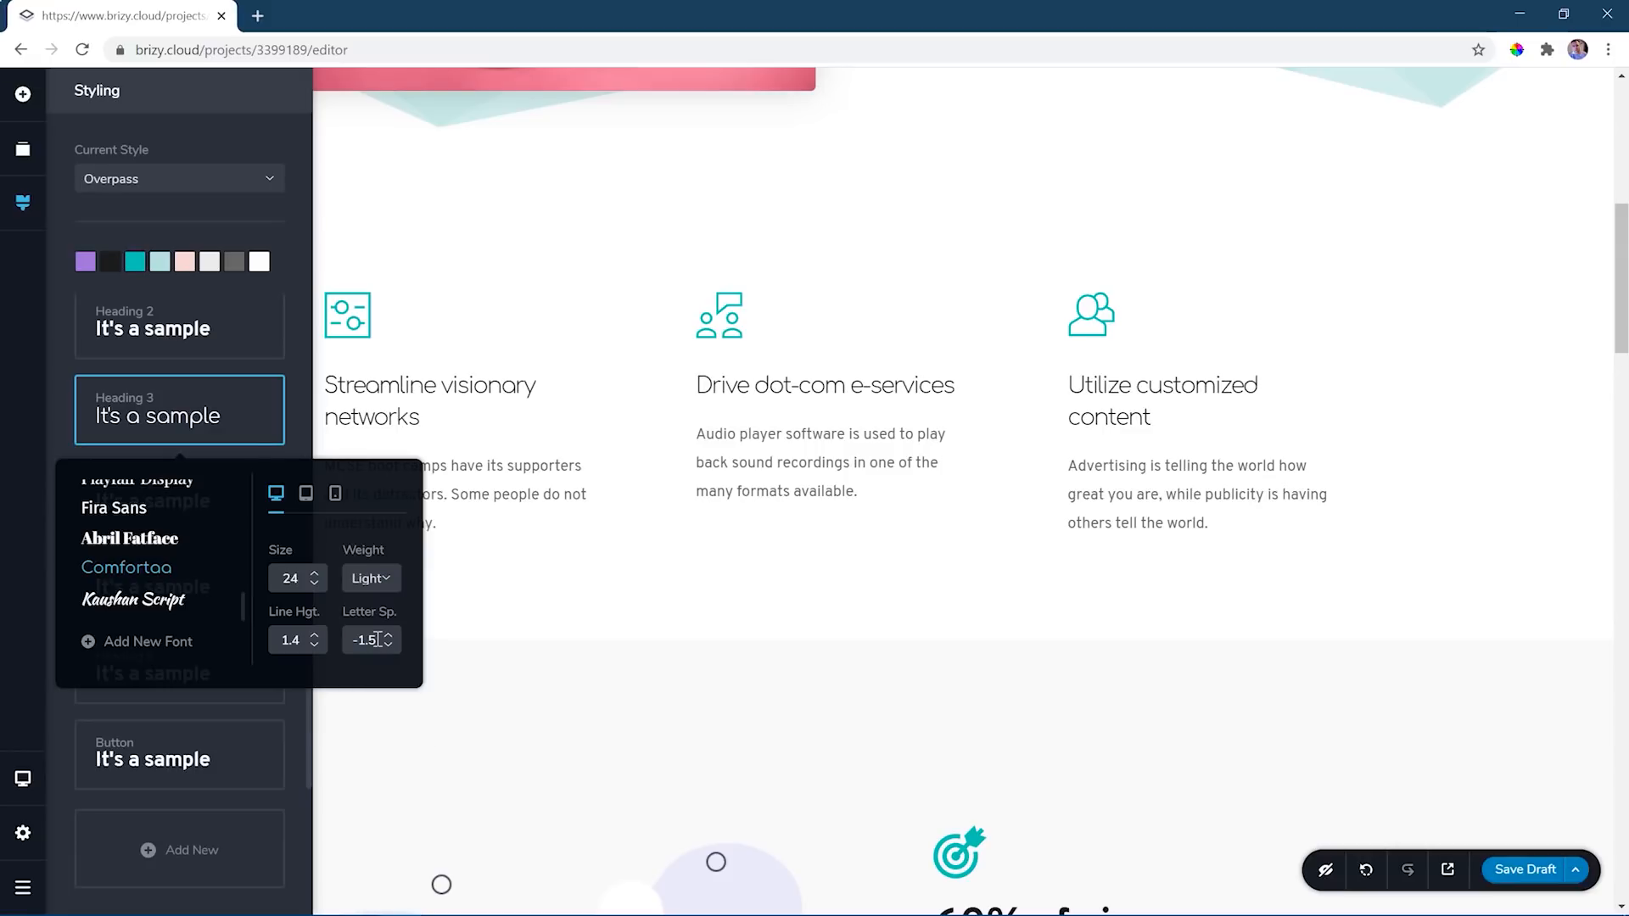
left_click(240, 238)
- Try the purple palette colour on the "Streamline visionary networks" icon and restore its teal palette colour #05CAB6
left_click(354, 324)
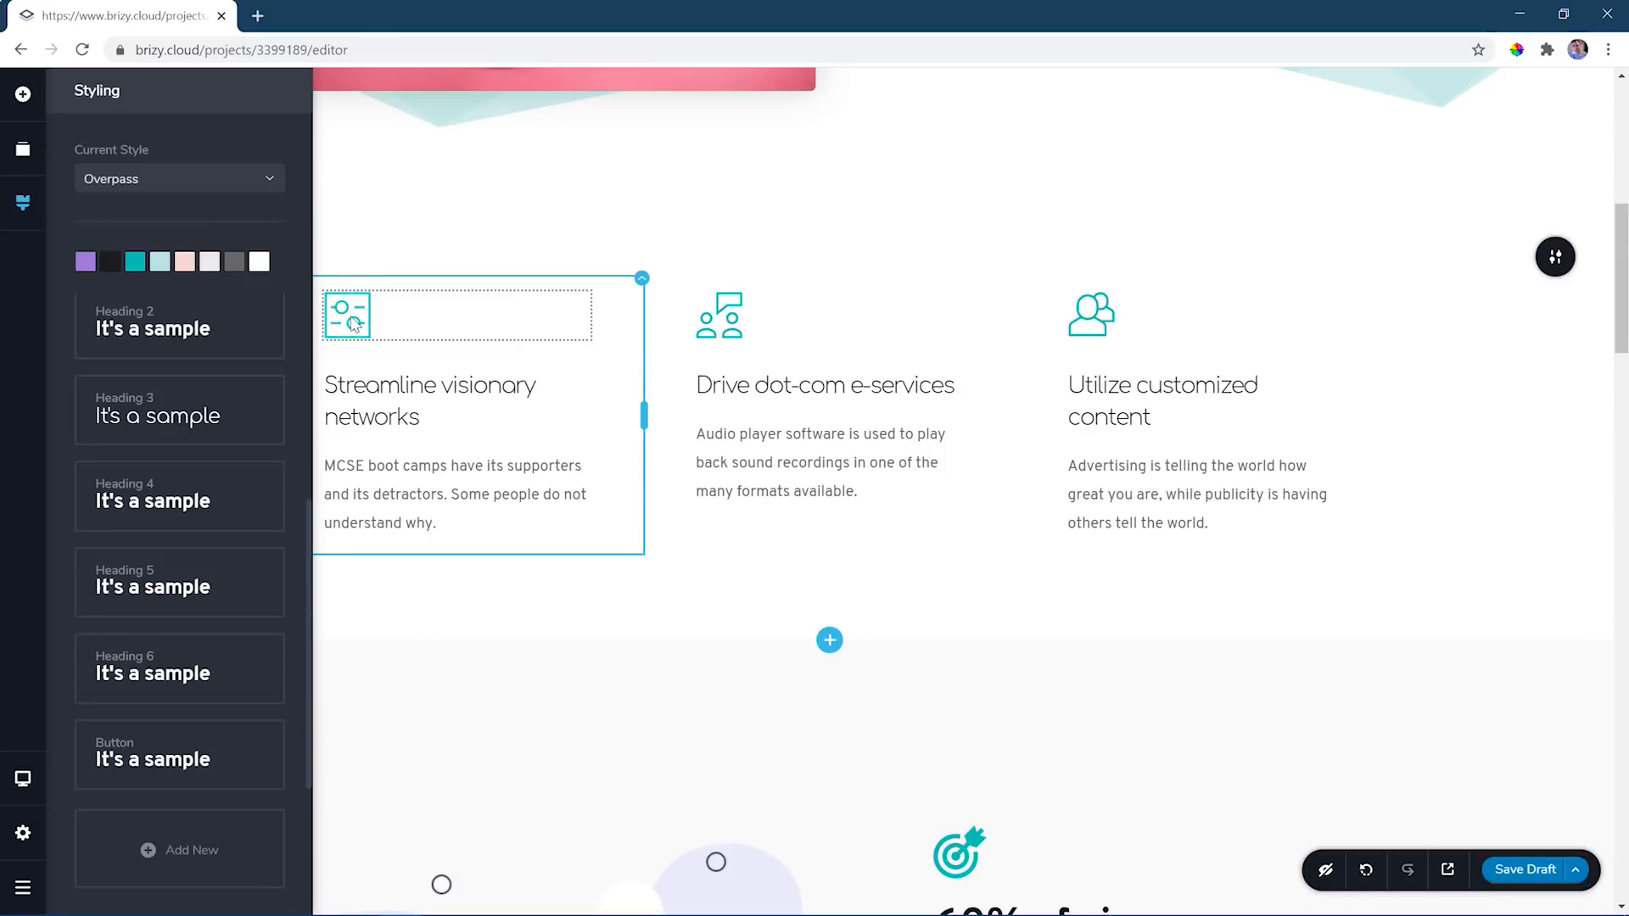
left_click(353, 323)
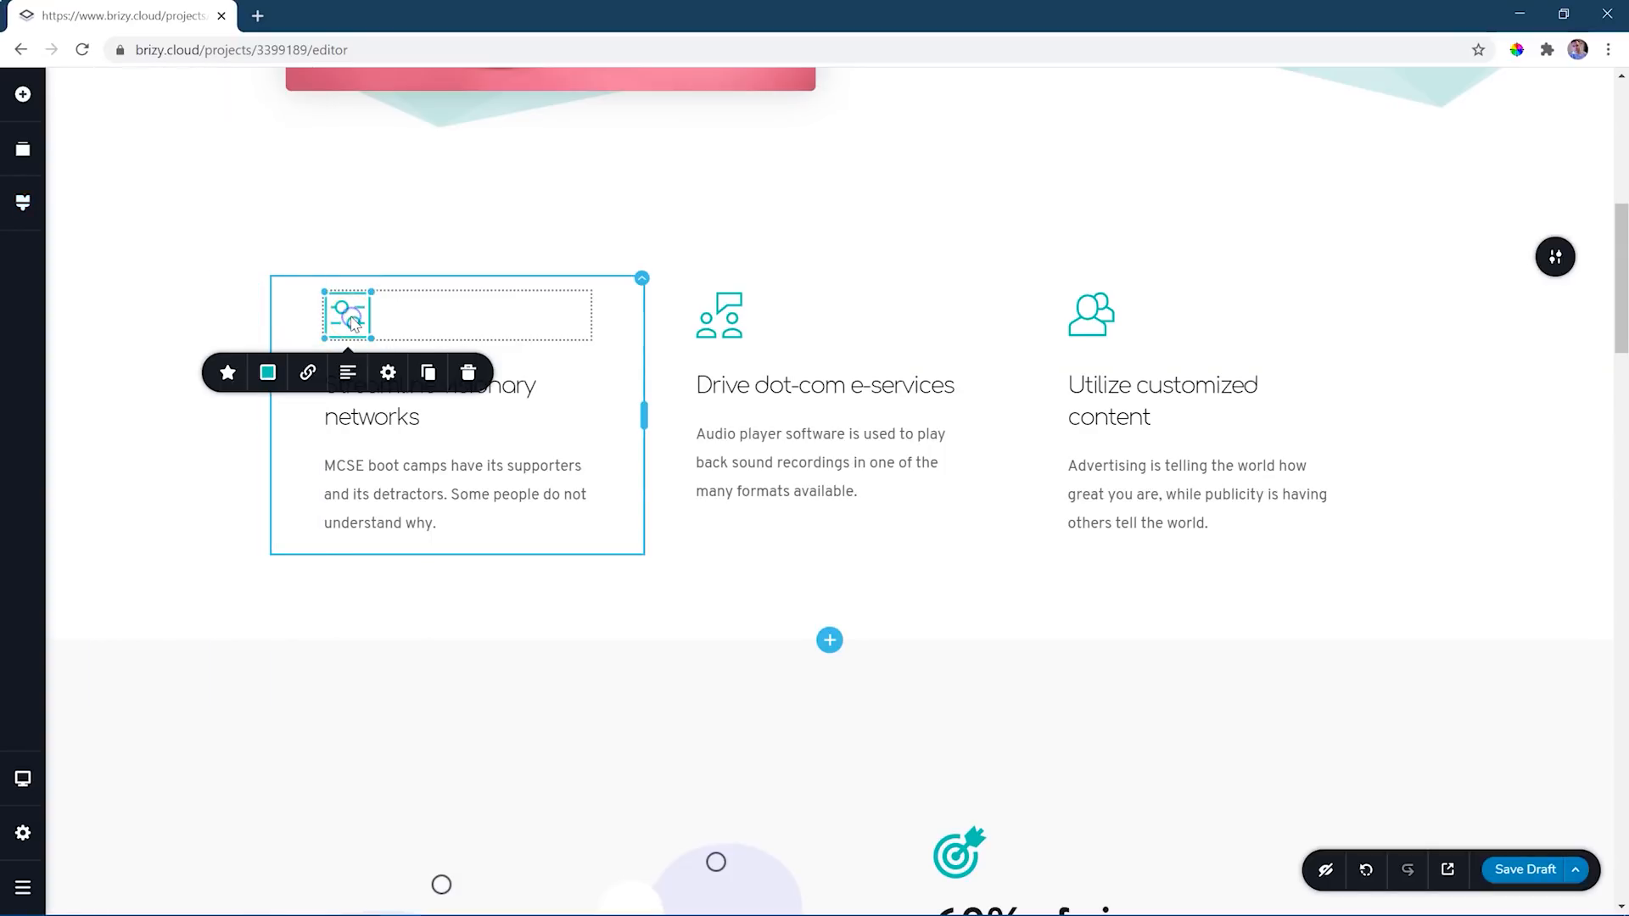
left_click(270, 374)
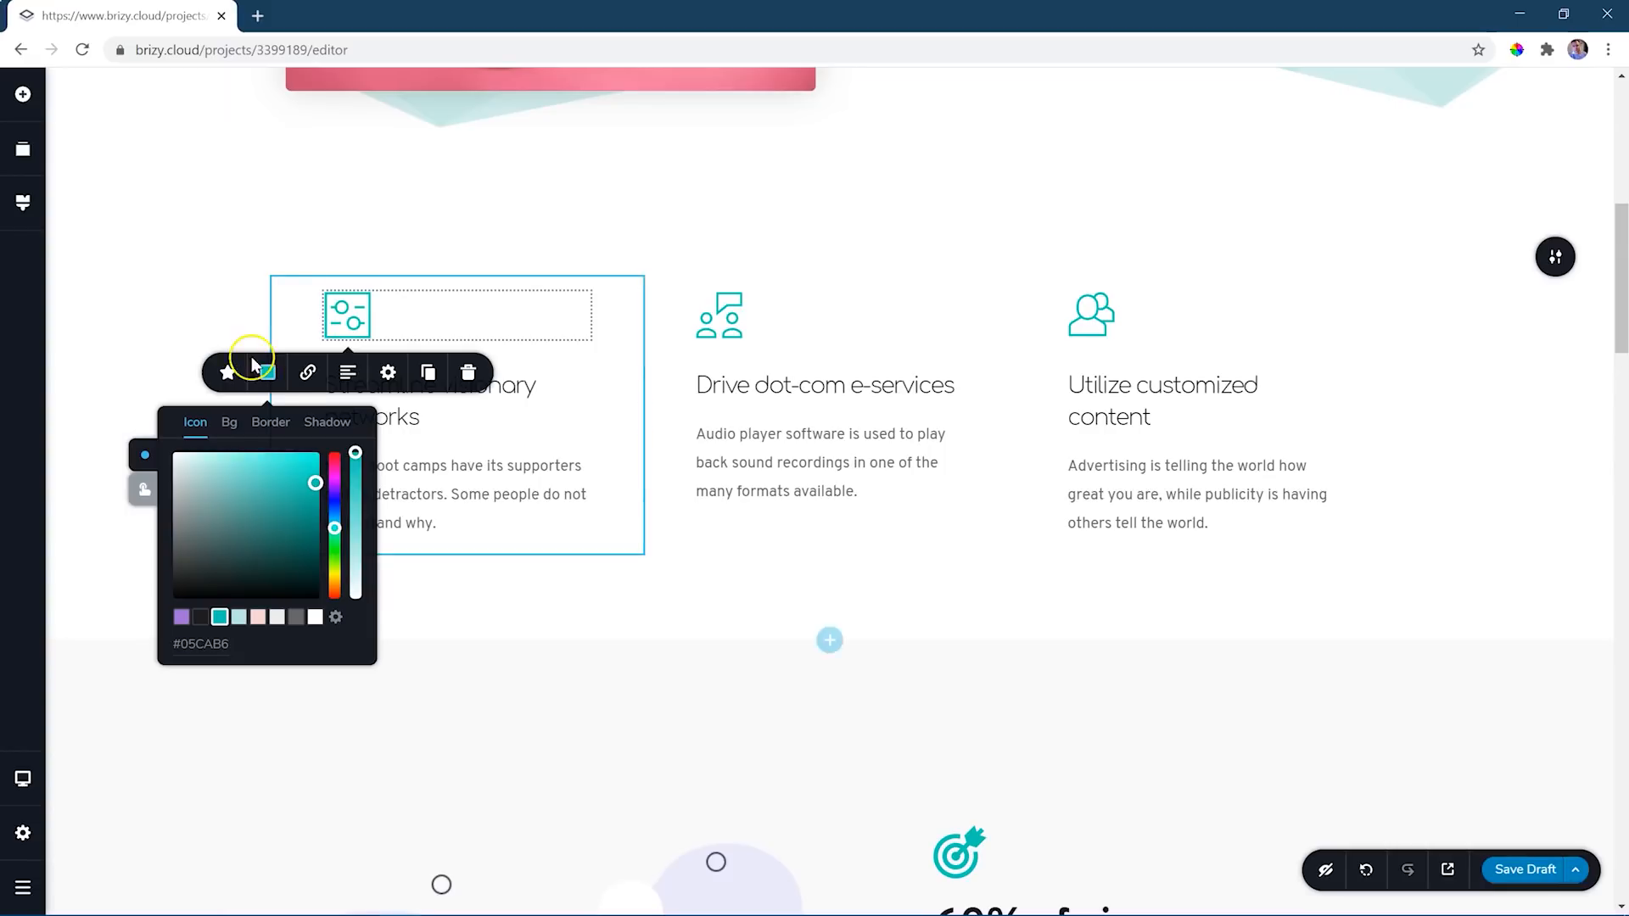
left_click(185, 622)
left_click(218, 618)
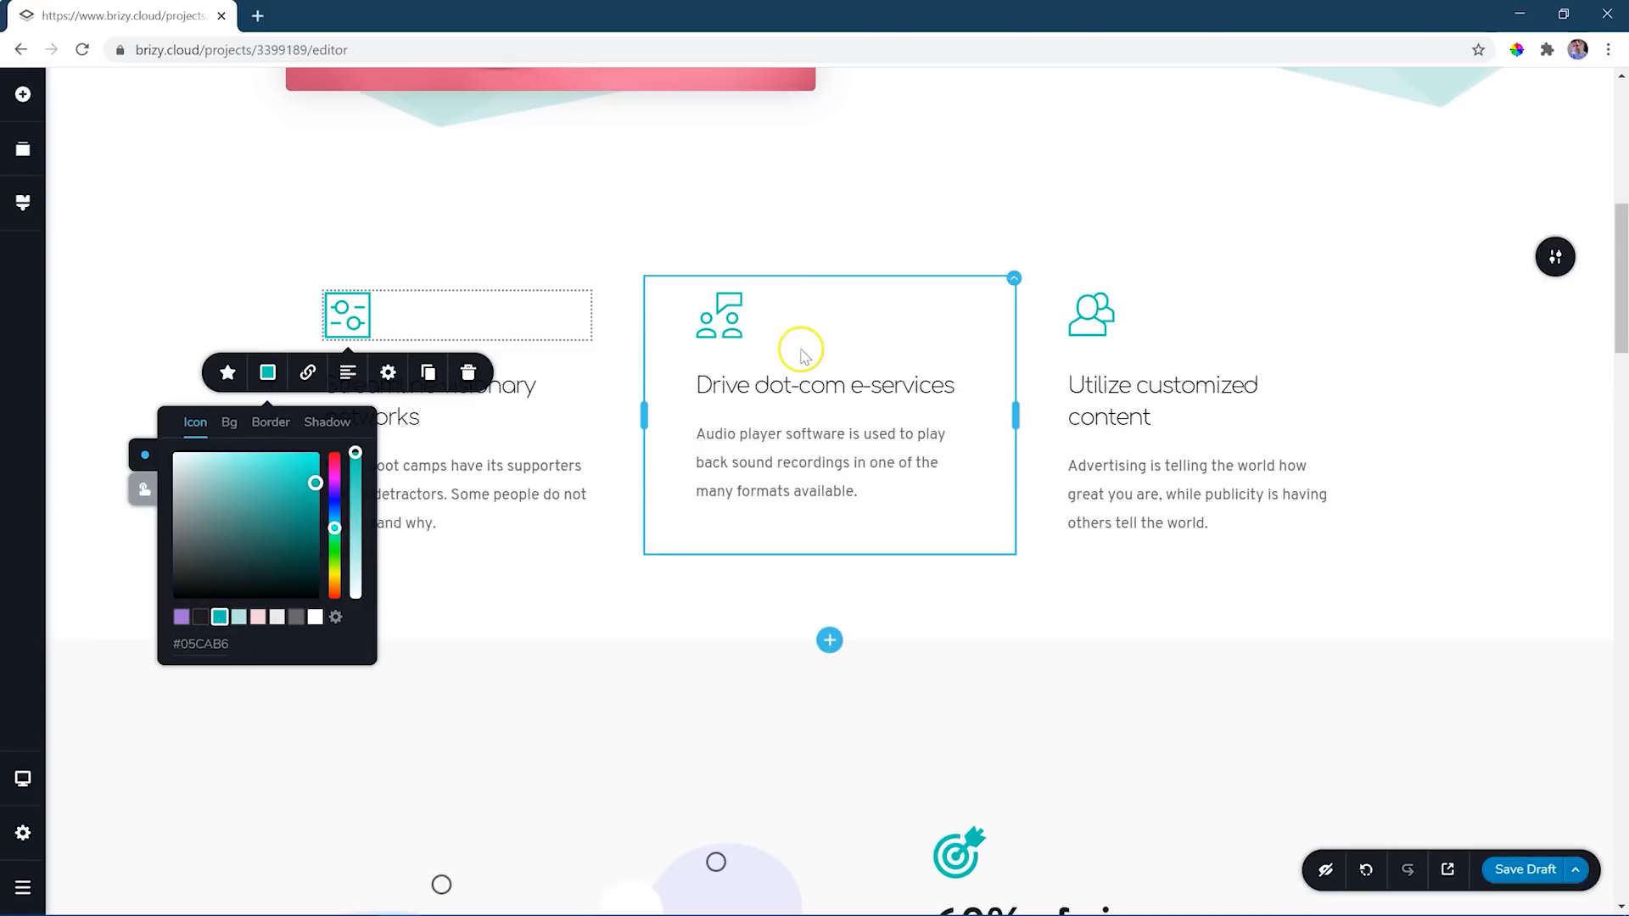
left_click(219, 619)
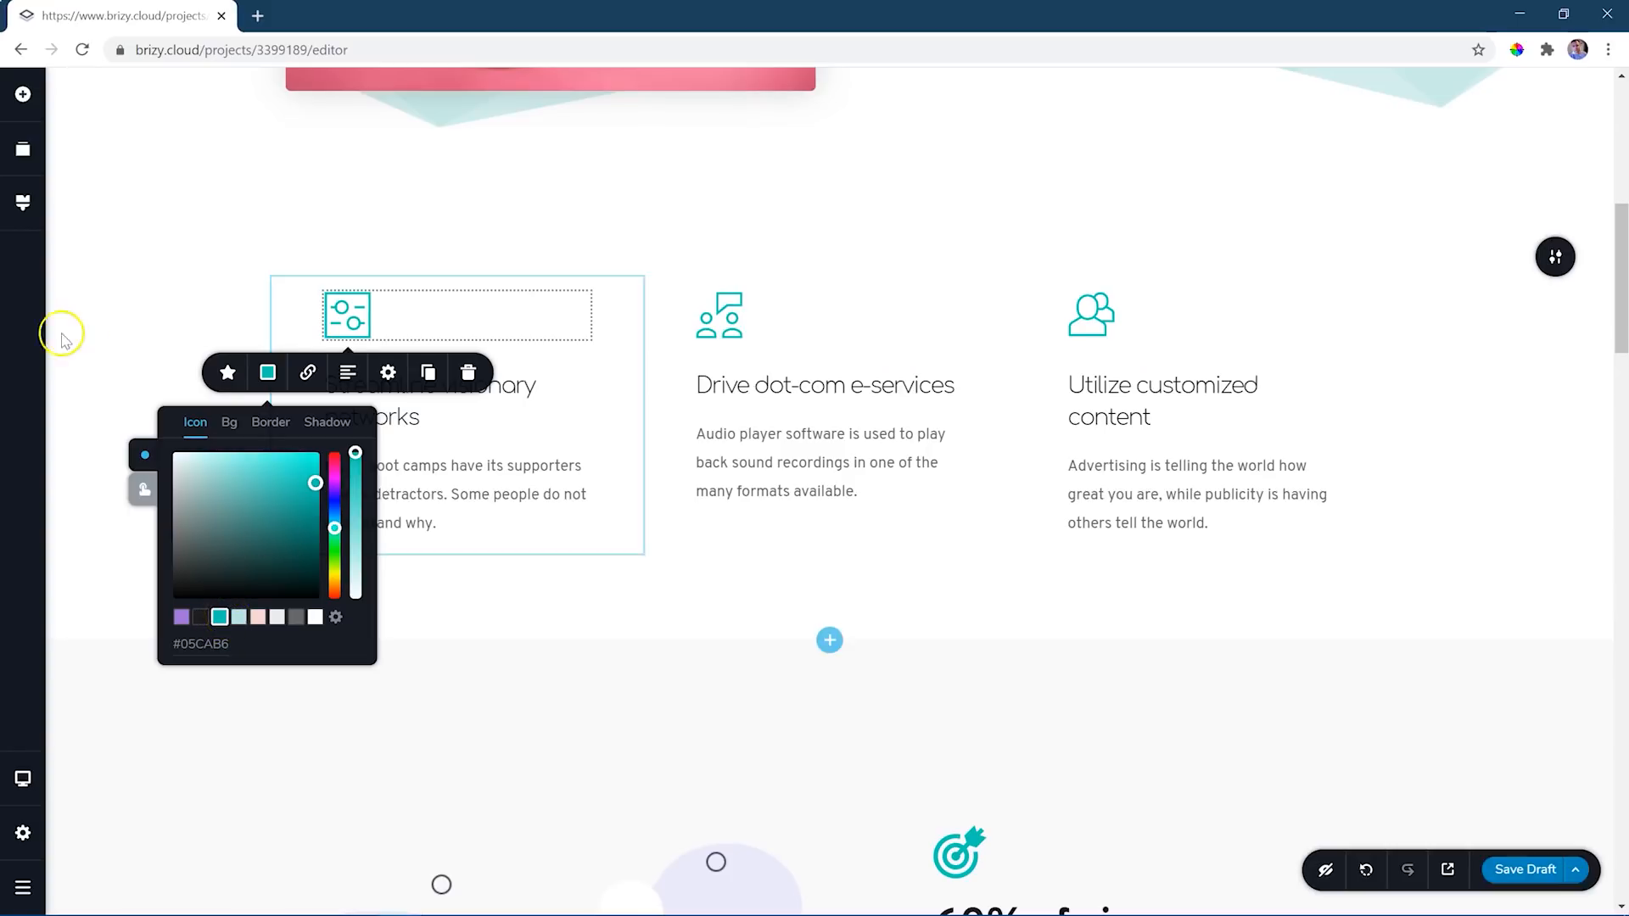
- Change the teal colour in the global styling palette to magenta #C405CA
left_click(26, 212)
left_click(134, 263)
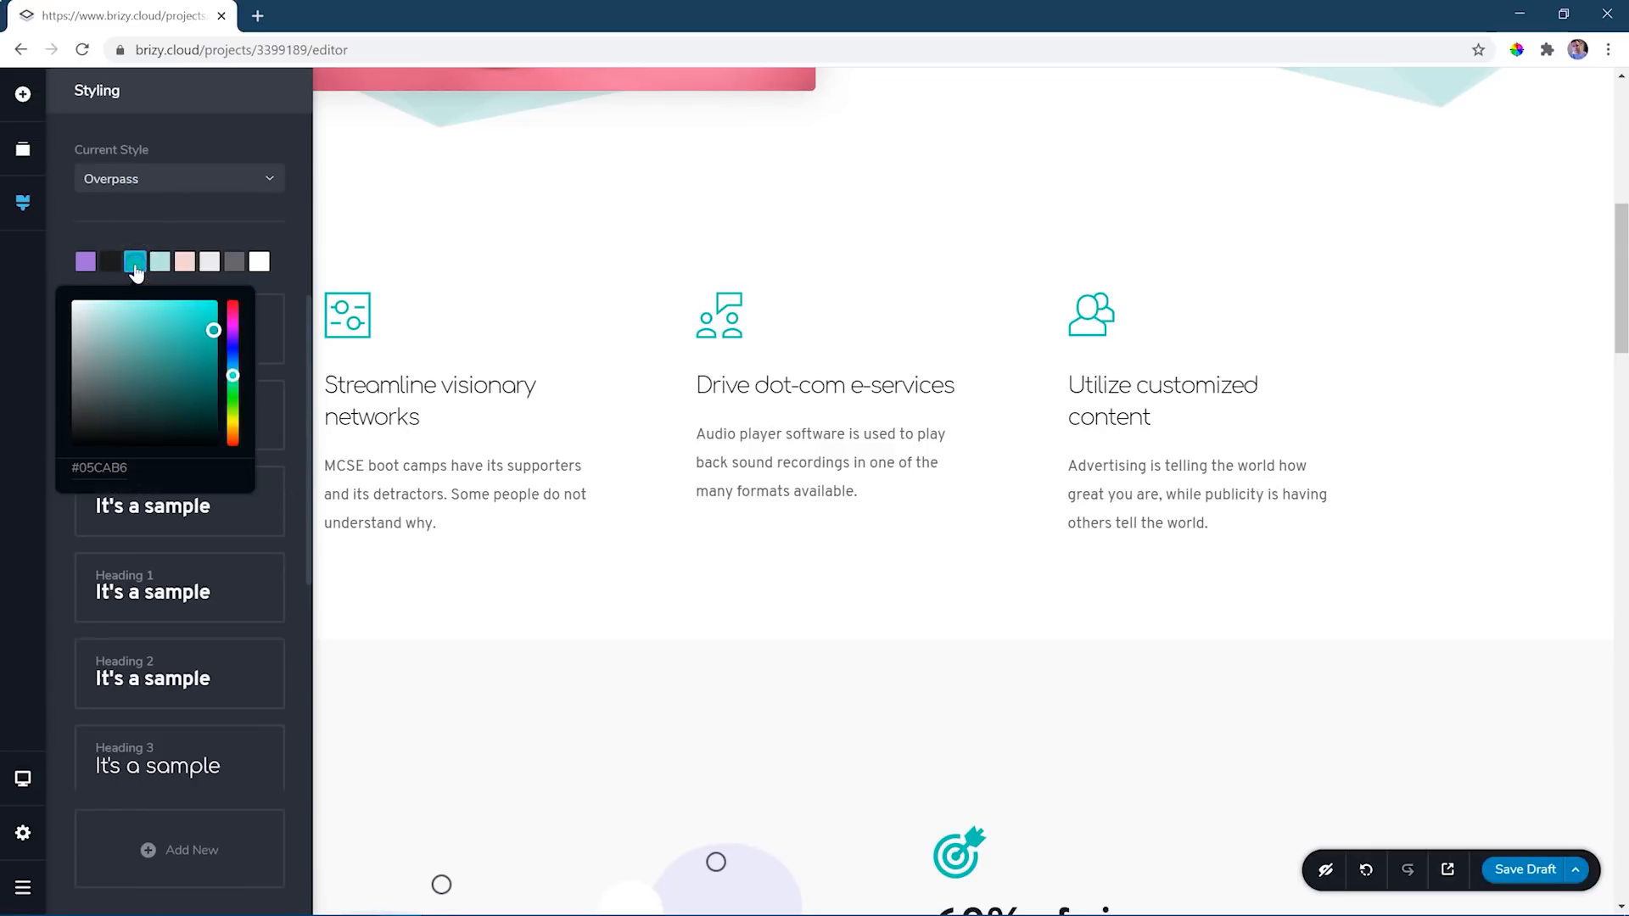
left_click(232, 339)
left_click(234, 327)
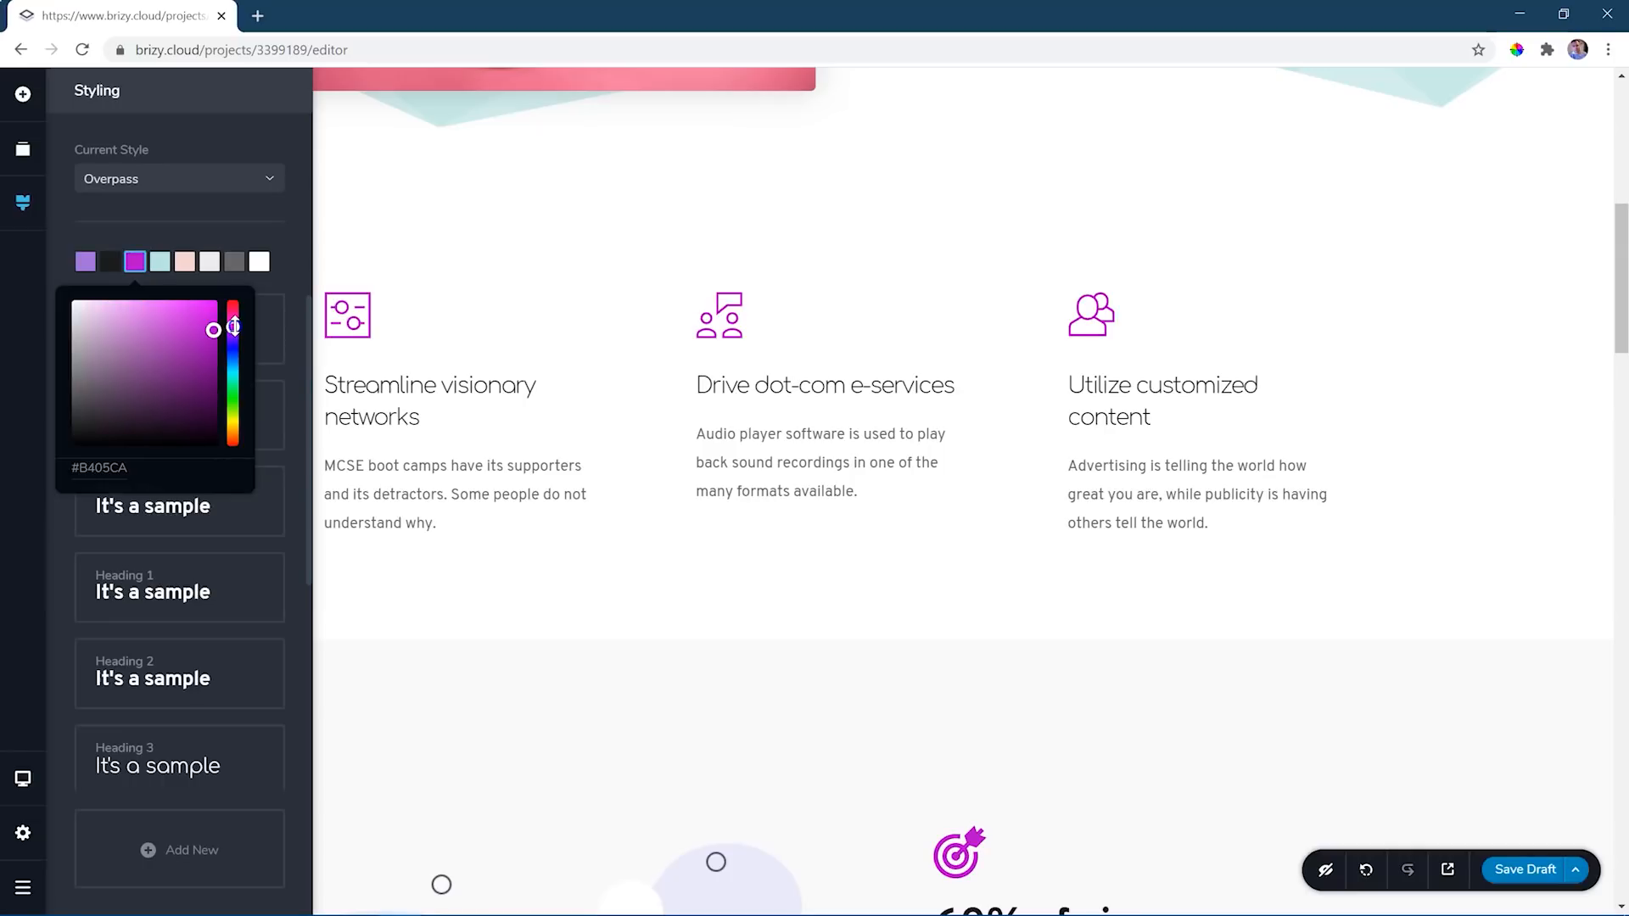
- Review how the new palette colour applies to the icons, buttons, links and prices throughout the page
scroll(844, 330, "down", 6)
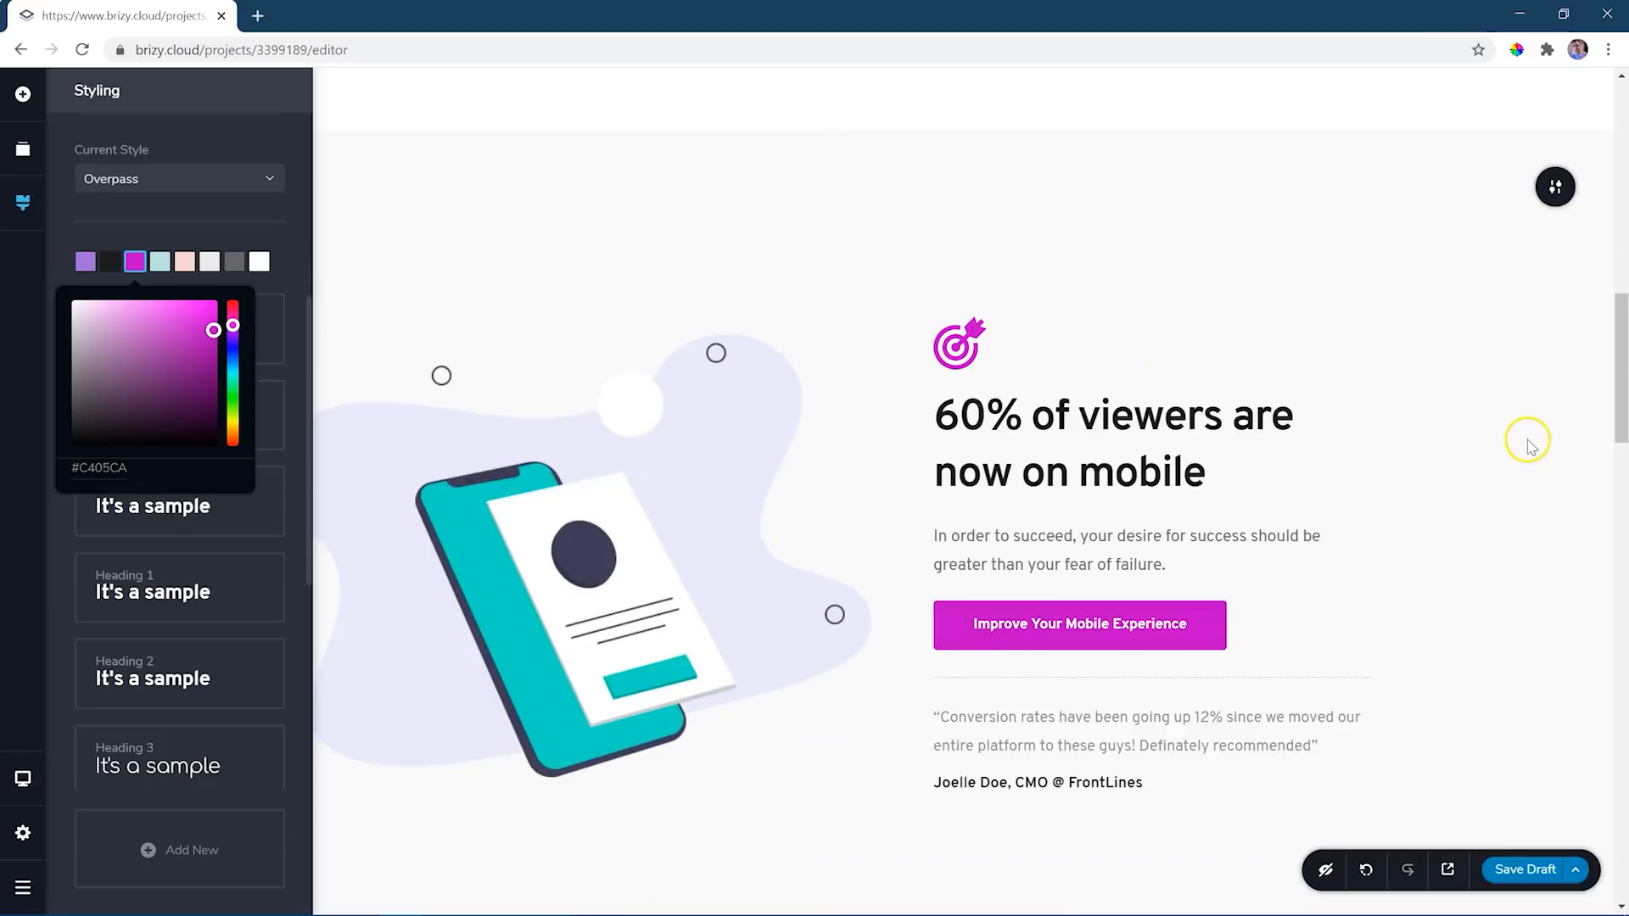
scroll(1530, 446, "down", 5)
scroll(1530, 448, "down", 11)
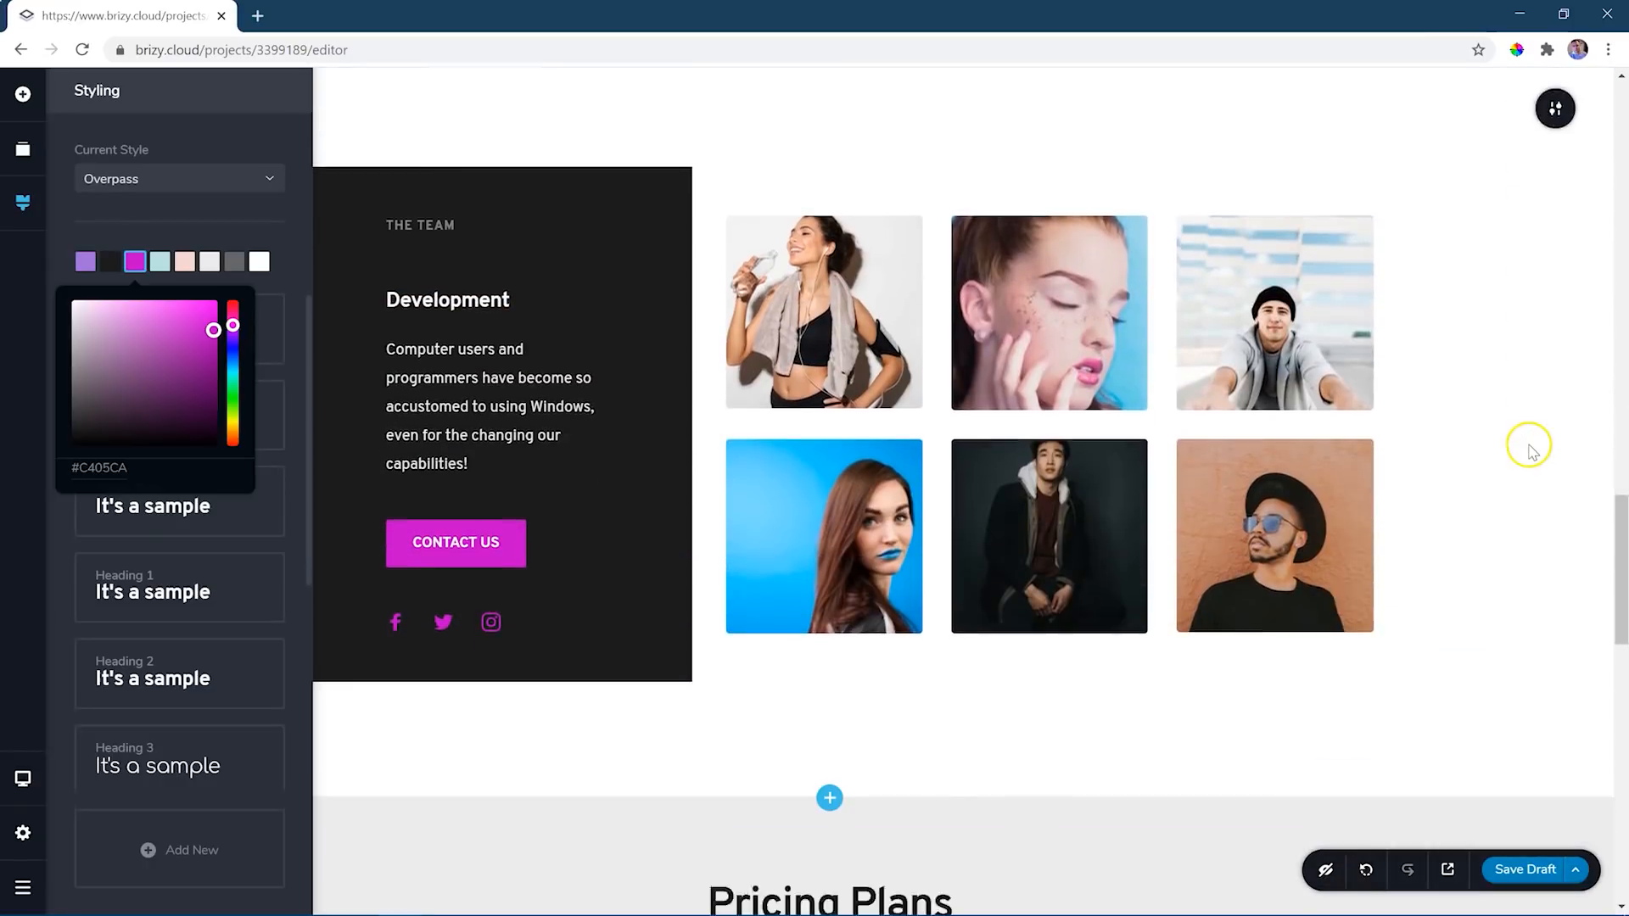
scroll(1532, 449, "down", 15)
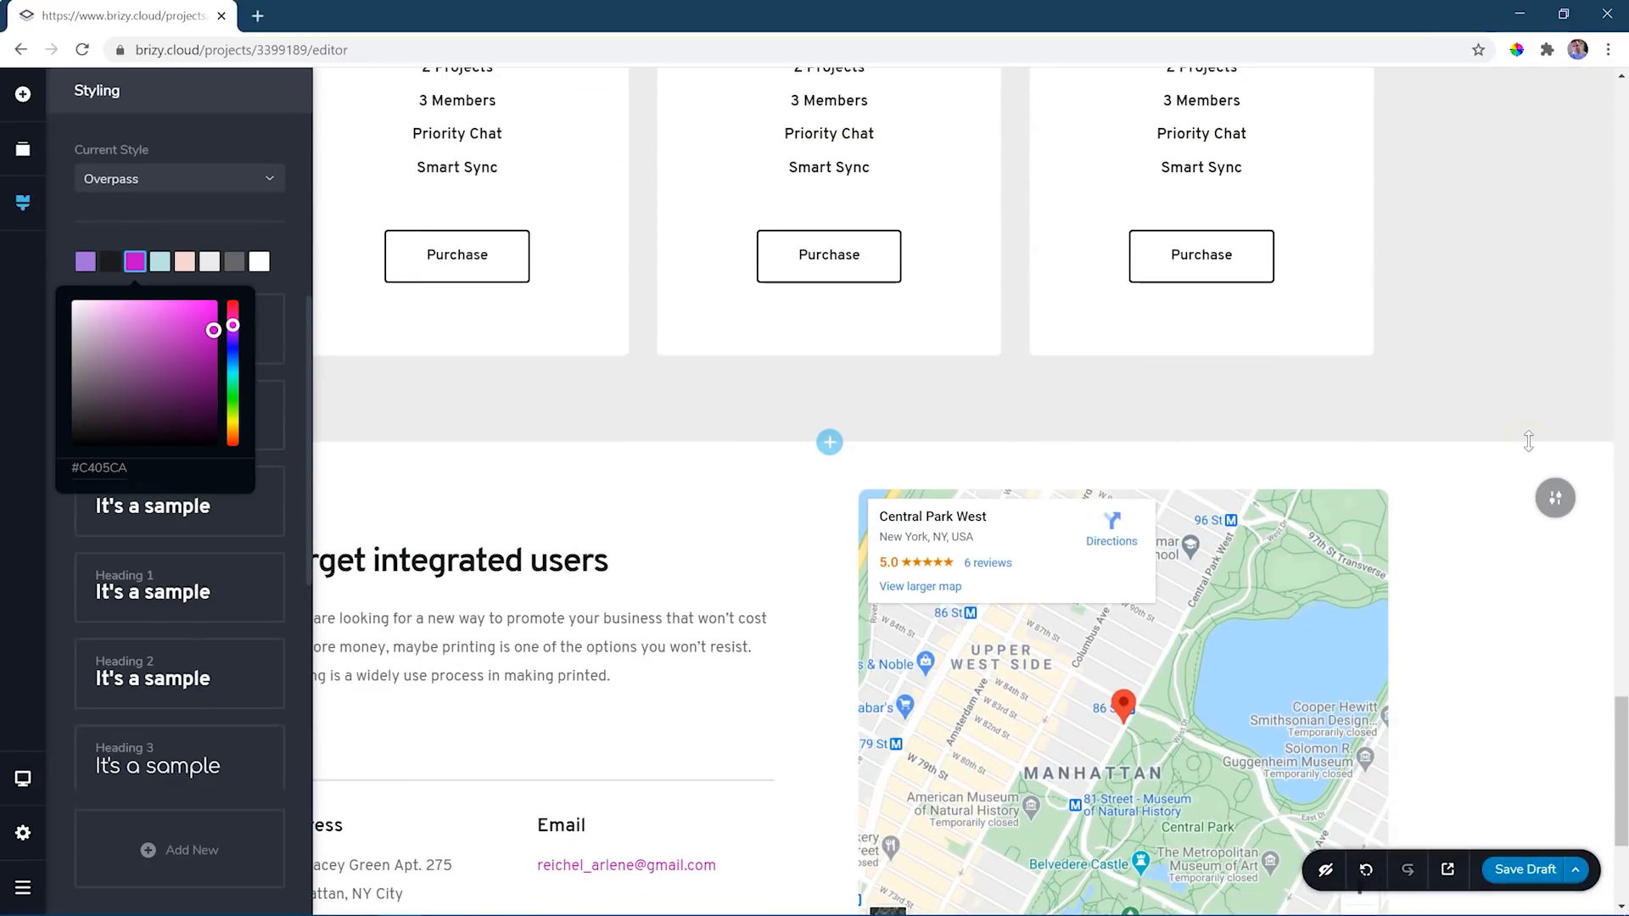
scroll(1532, 452, "up", 15)
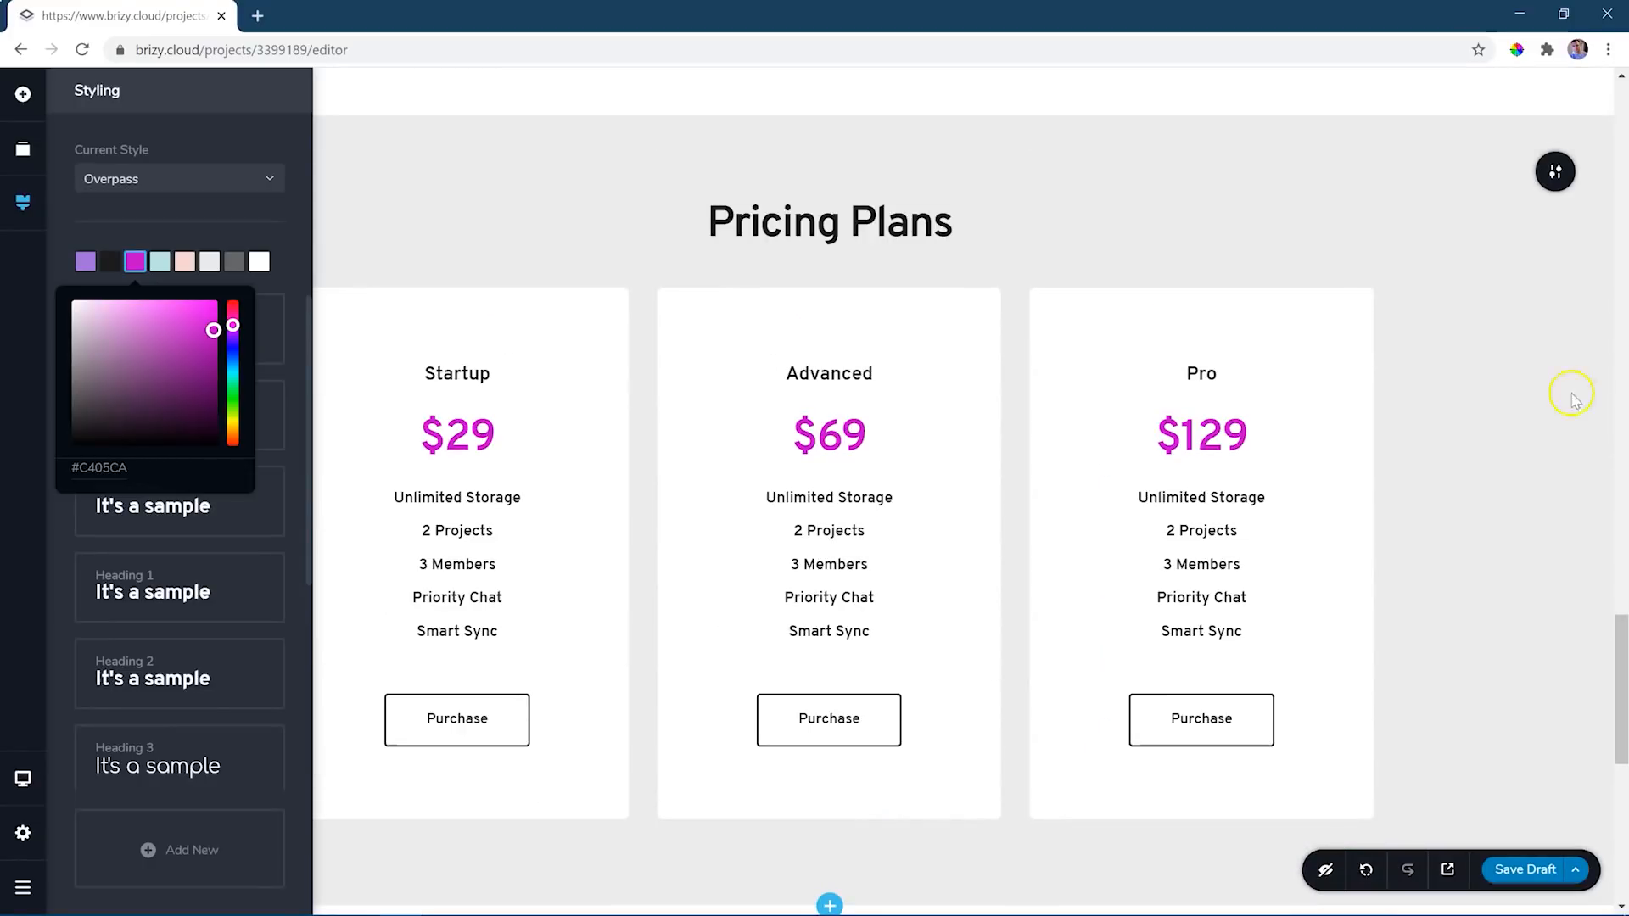
scroll(1536, 509, "up", 12)
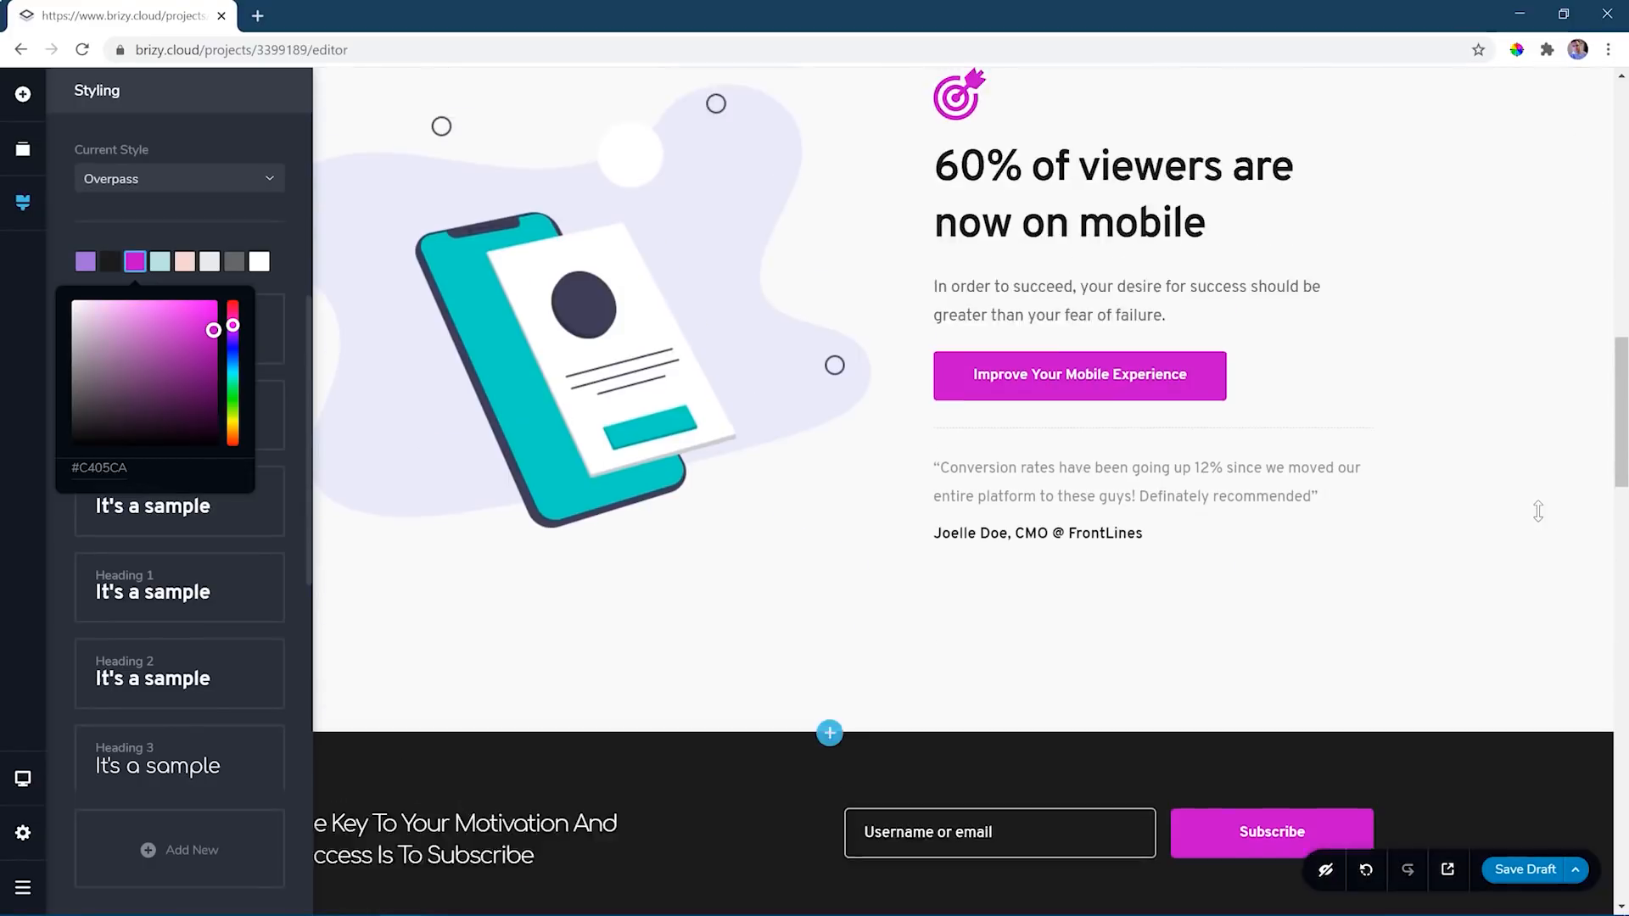
scroll(1538, 511, "up", 10)
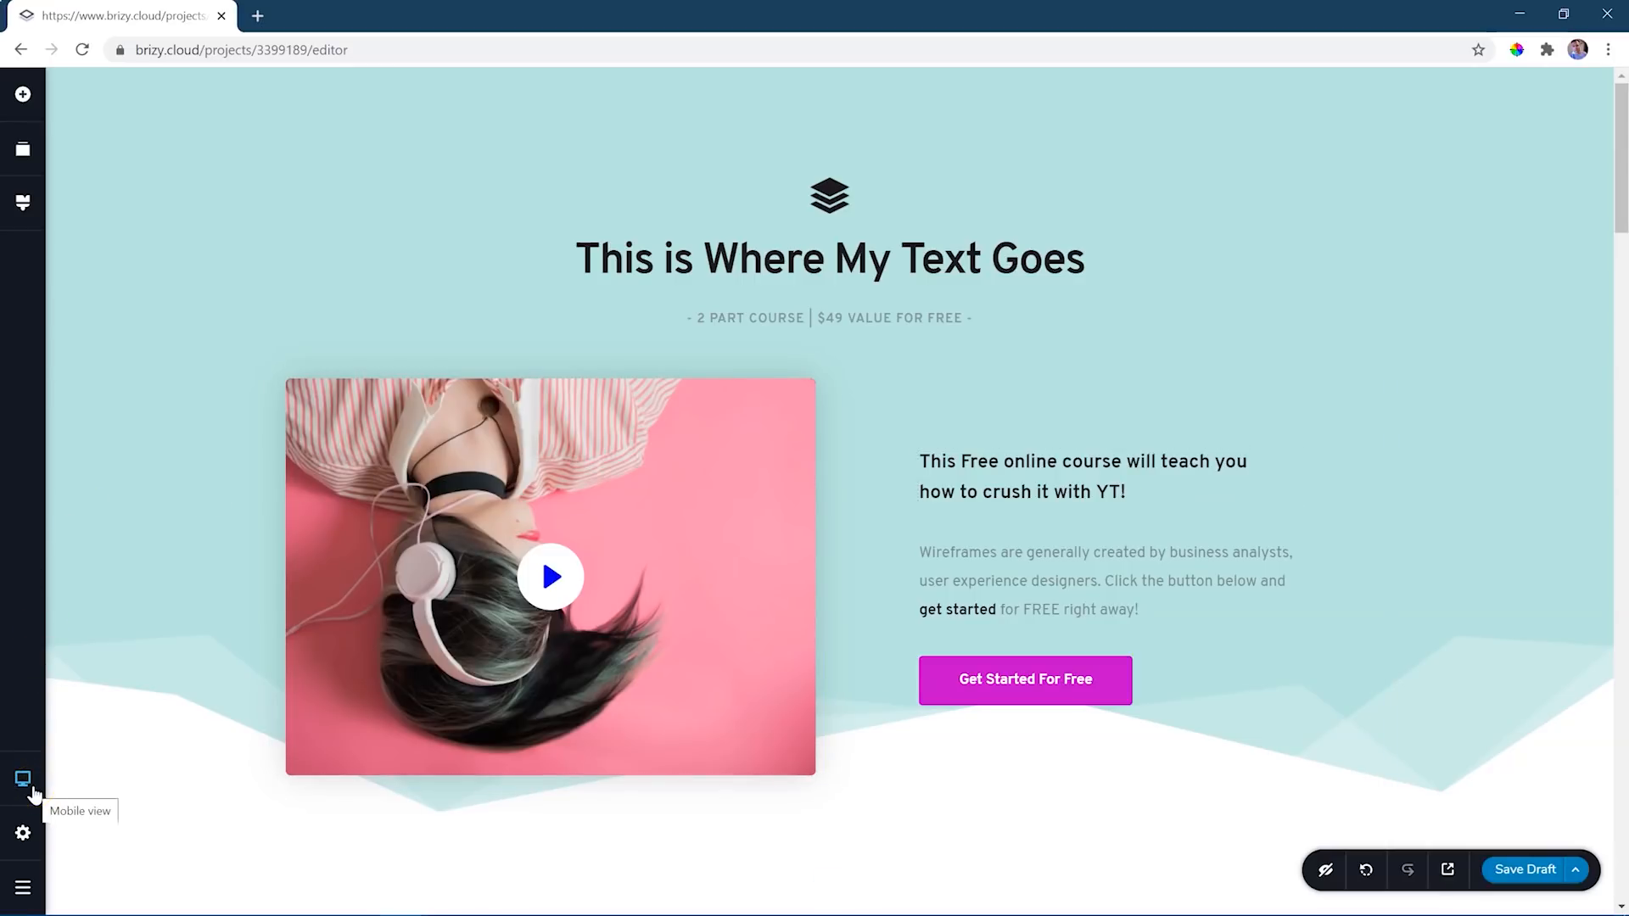
- Preview the page in tablet view and inspect the element settings of the "This is Where My Text Goes" heading
left_click(34, 791)
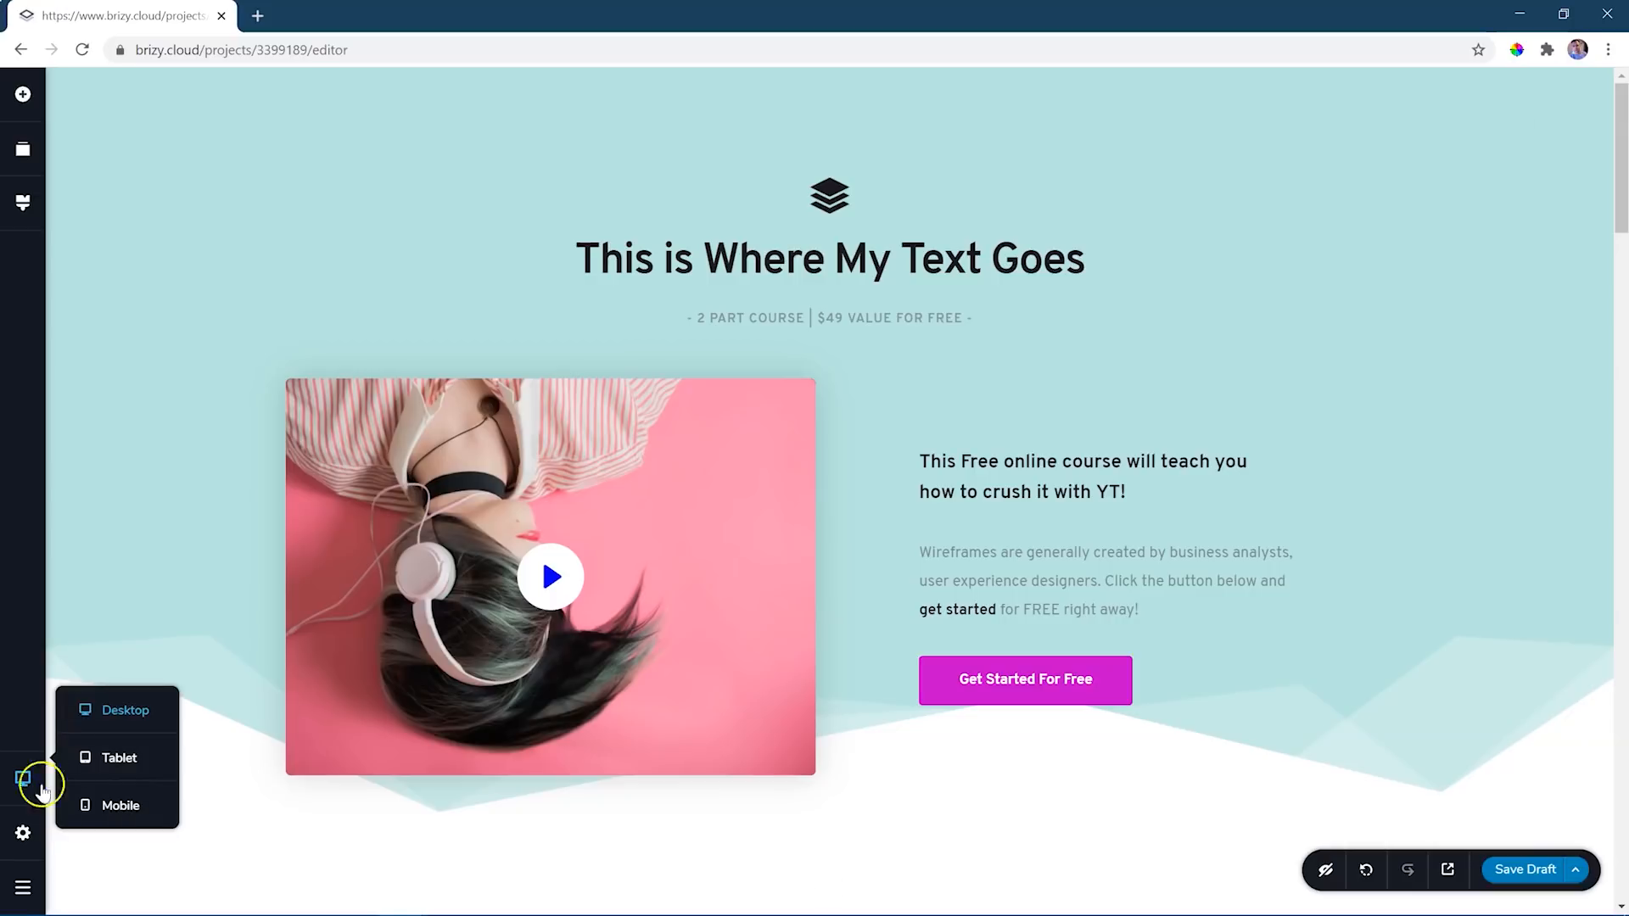
left_click(118, 757)
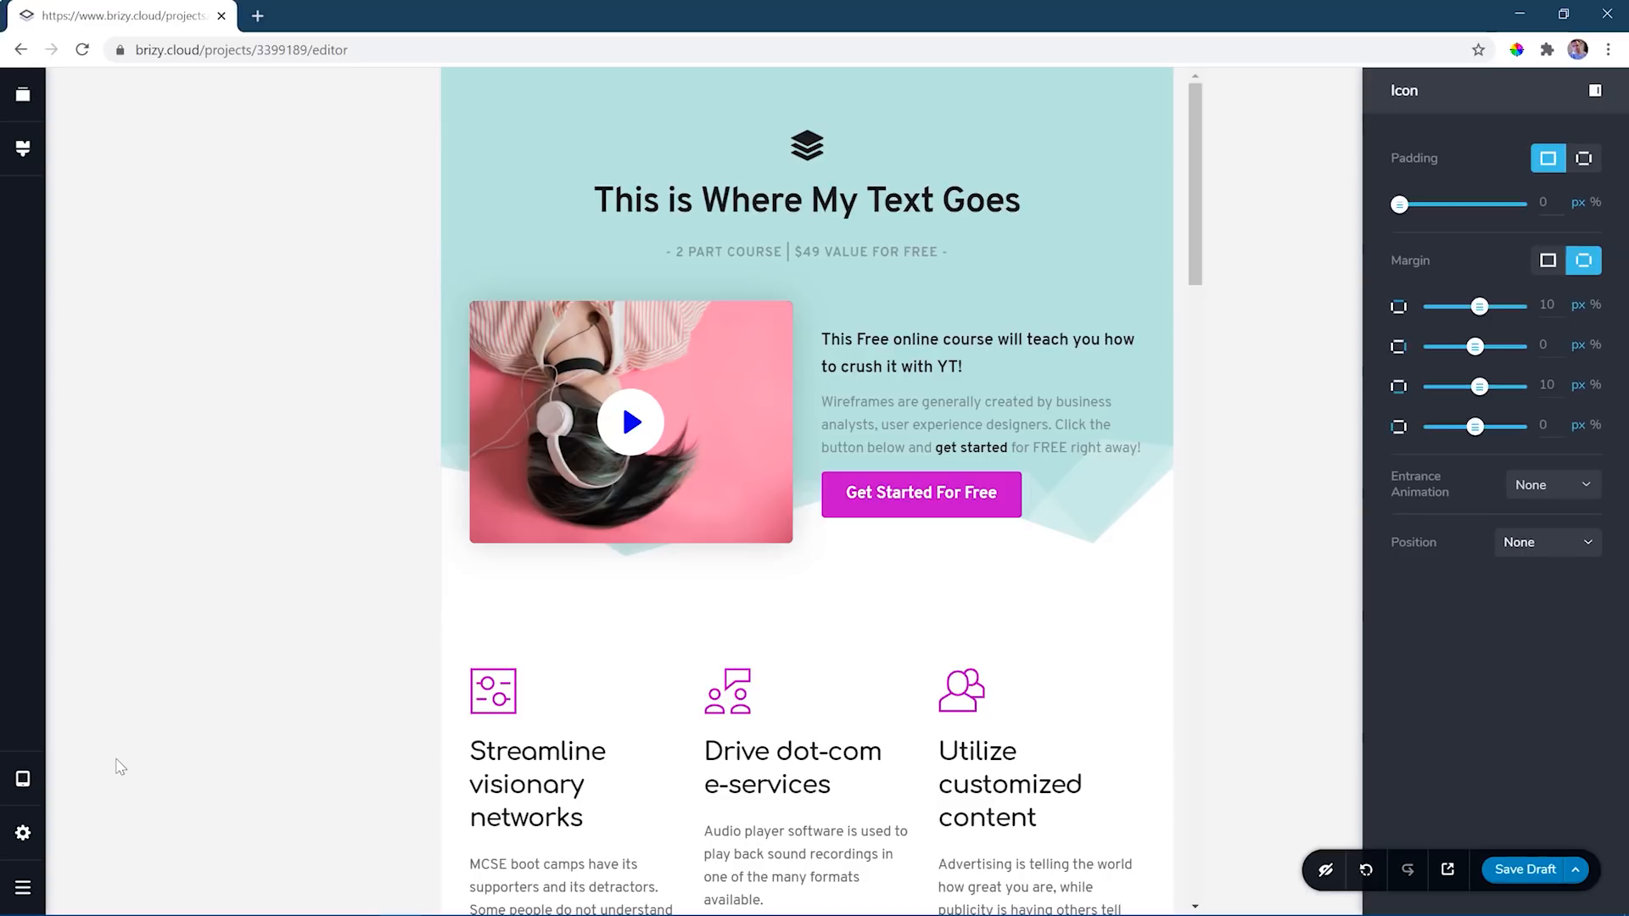
left_click(814, 205)
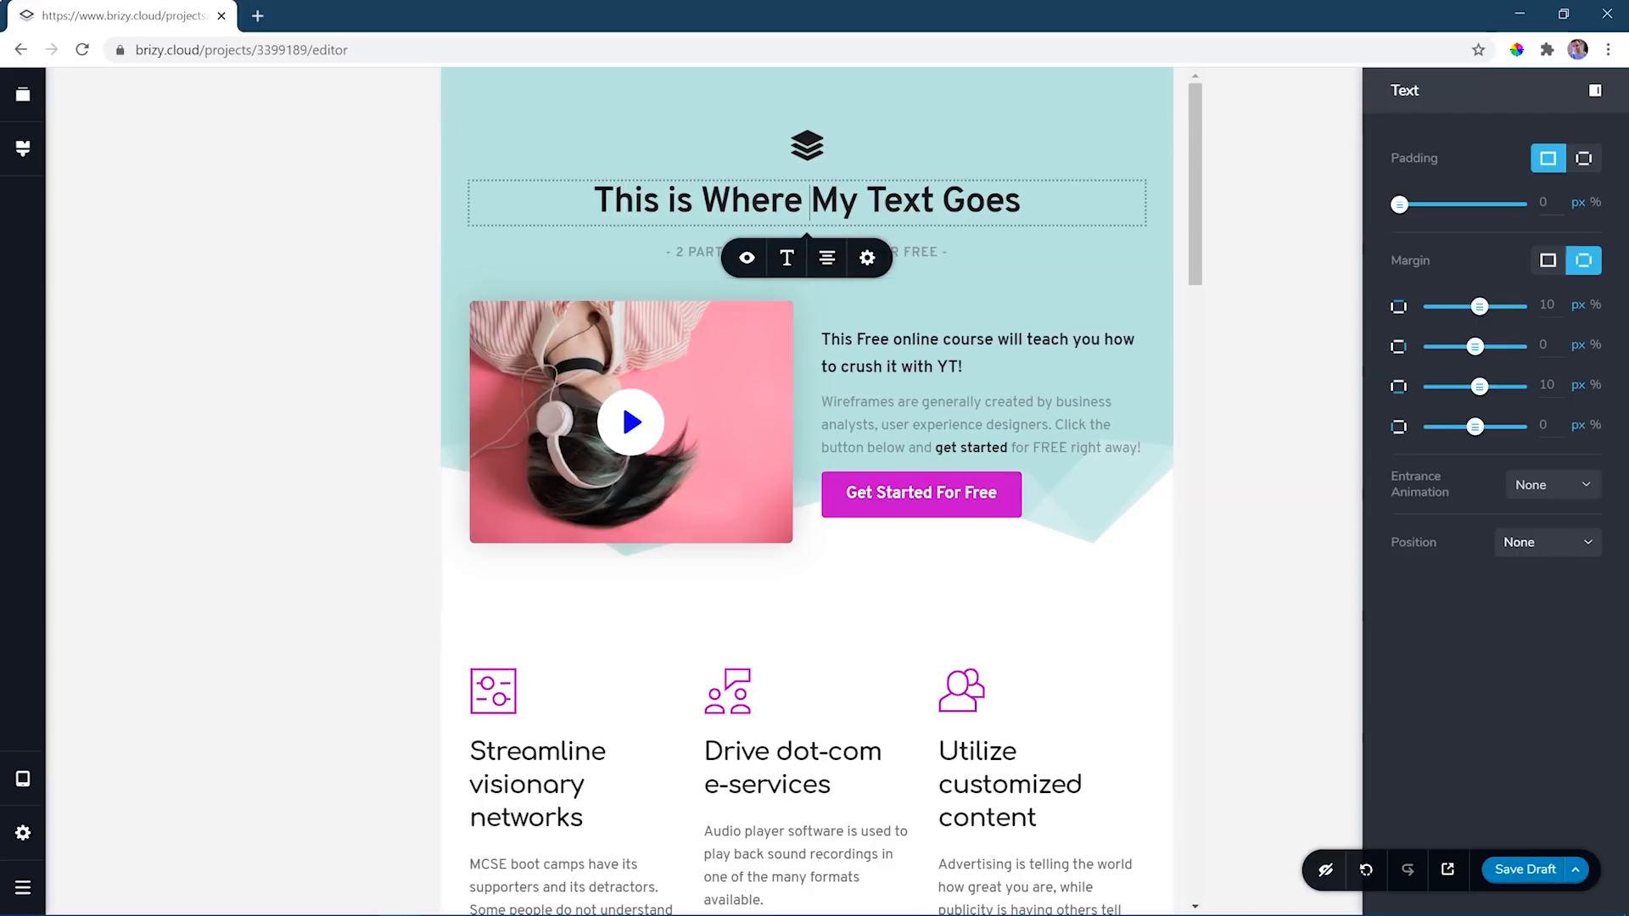
- In mobile view, widen the first team photo's column to the full width of the team block
left_click(25, 785)
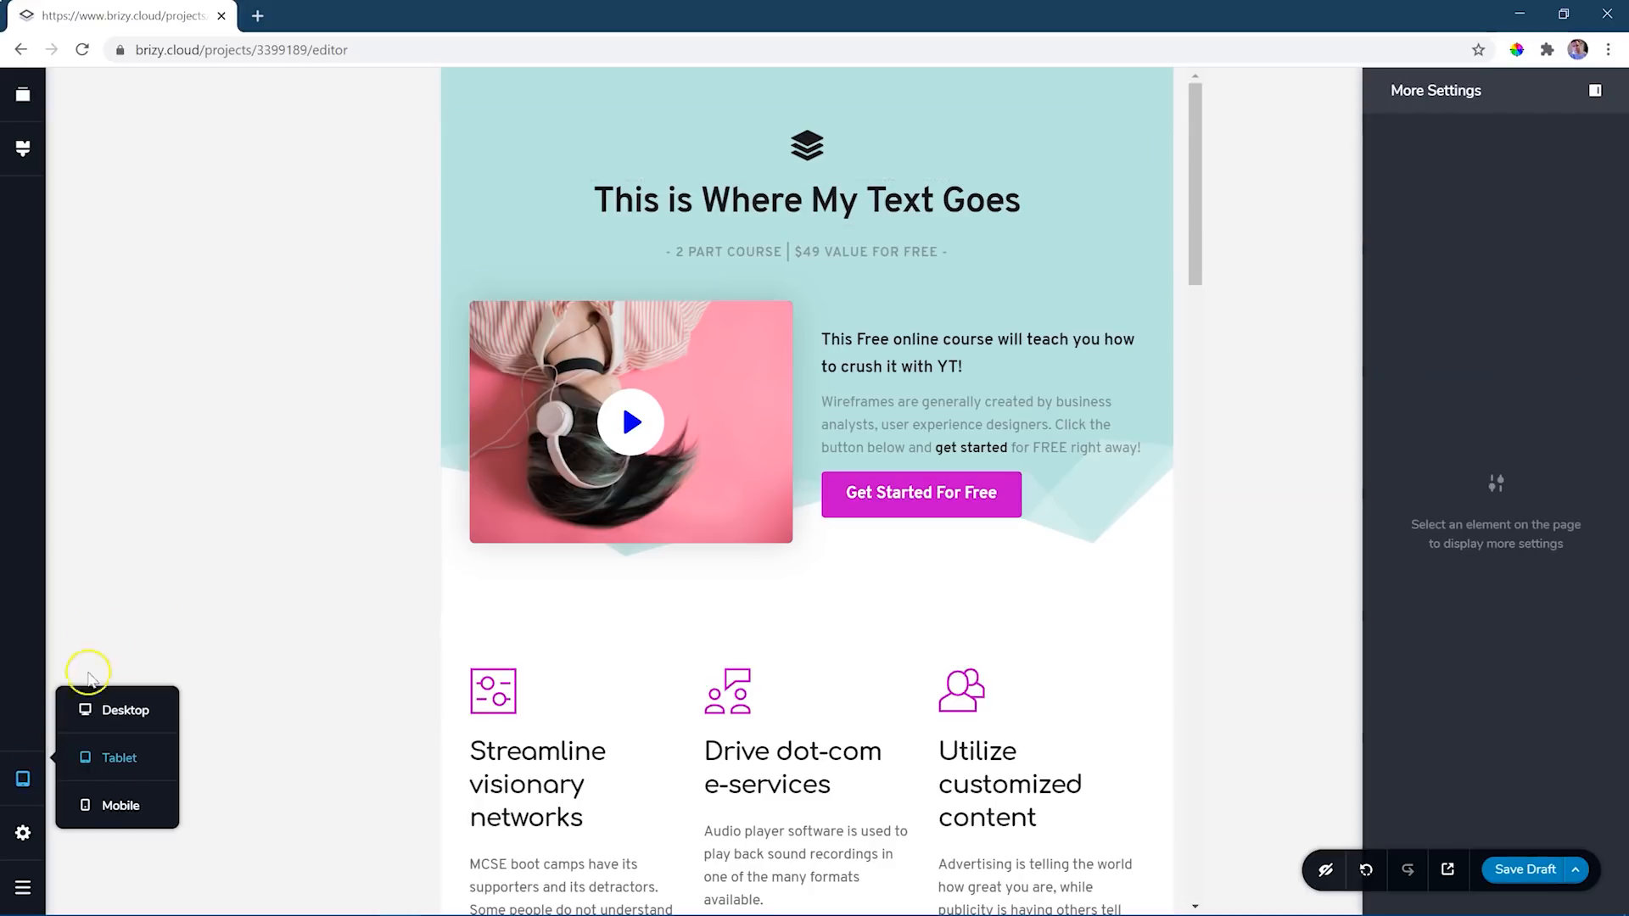
left_click(107, 808)
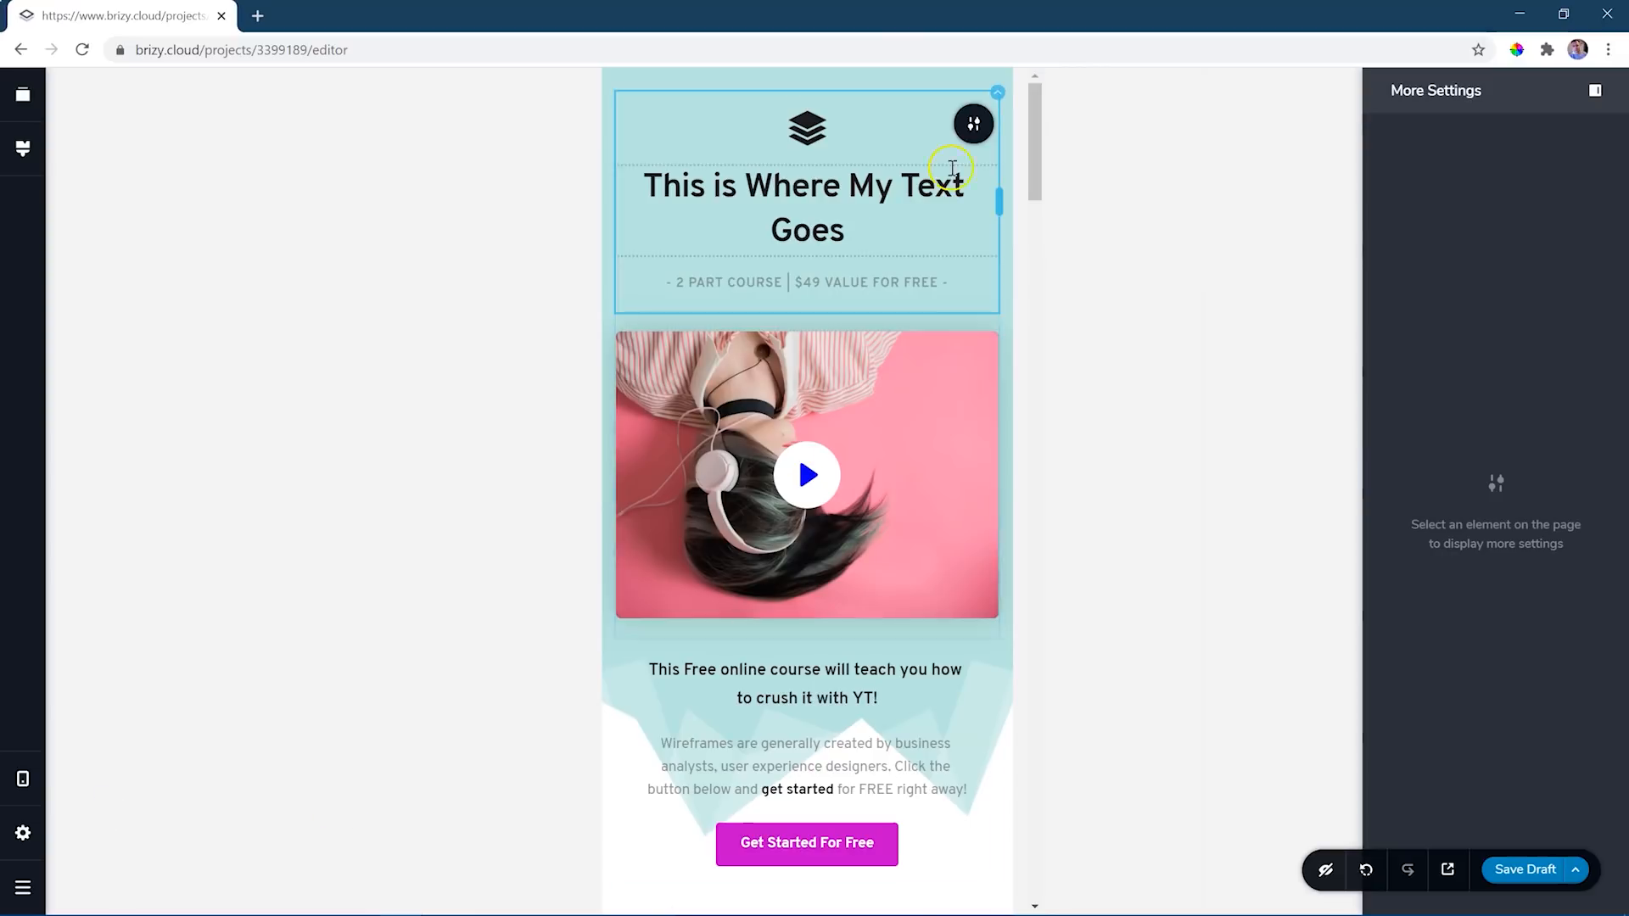
left_click_drag(1034, 172, 1030, 504)
left_click_drag(747, 332, 1004, 345)
- Widen the columns of the second and third team photos to the full block width in mobile view
left_click(739, 653)
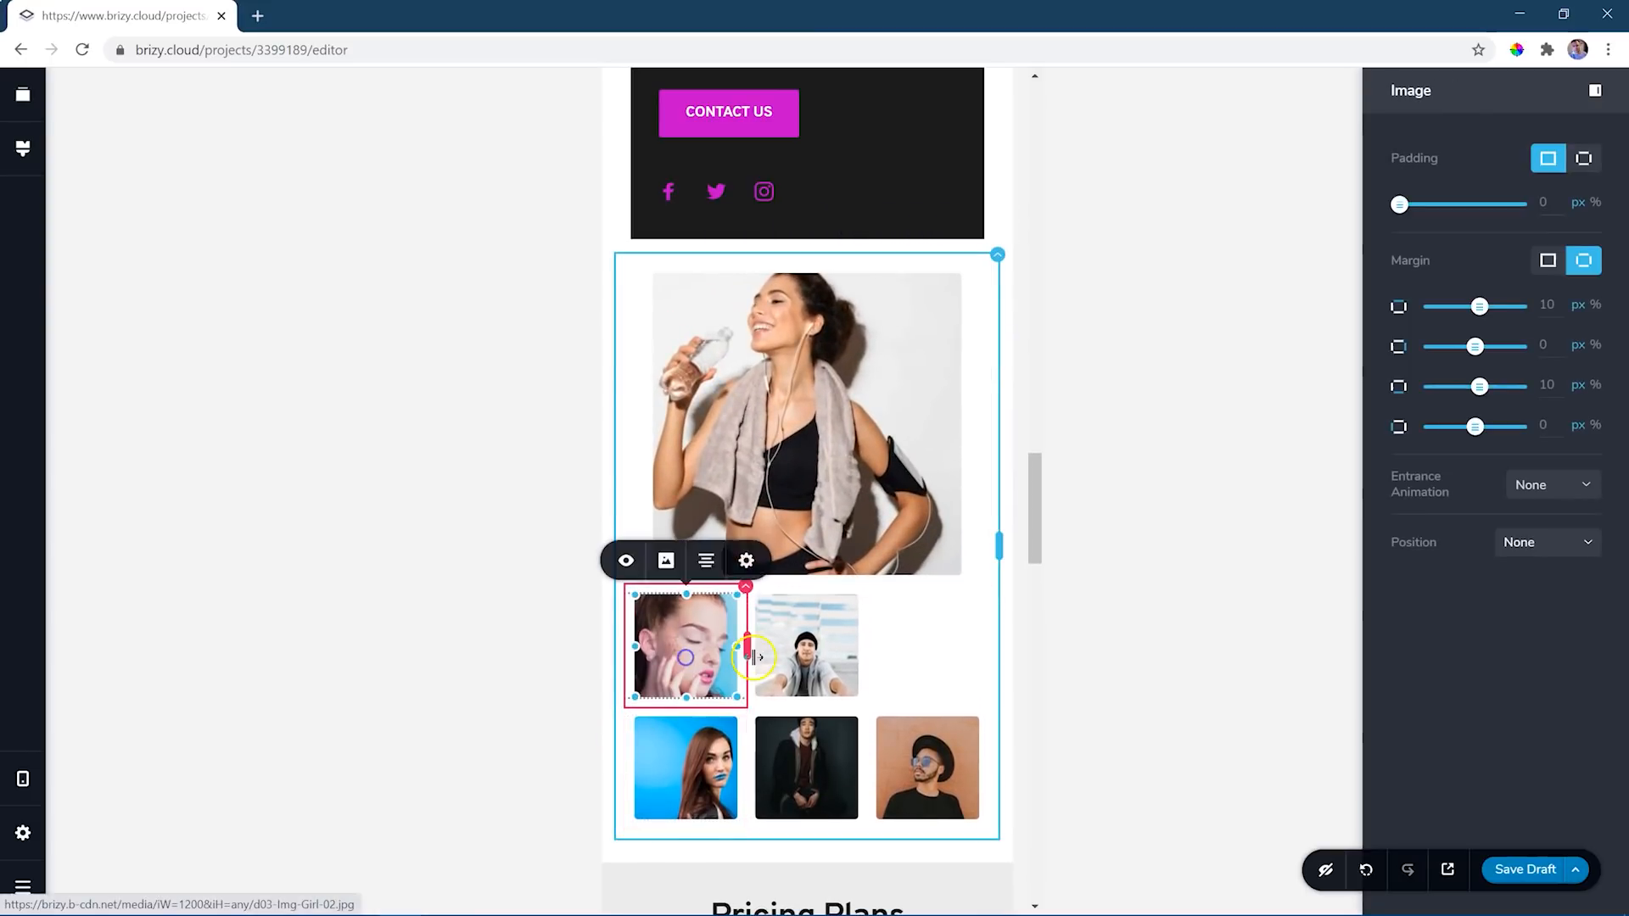
left_click_drag(746, 653, 990, 652)
scroll(905, 659, "down", 5)
left_click(746, 592)
left_click_drag(747, 591, 1026, 591)
scroll(1024, 591, "down", 1)
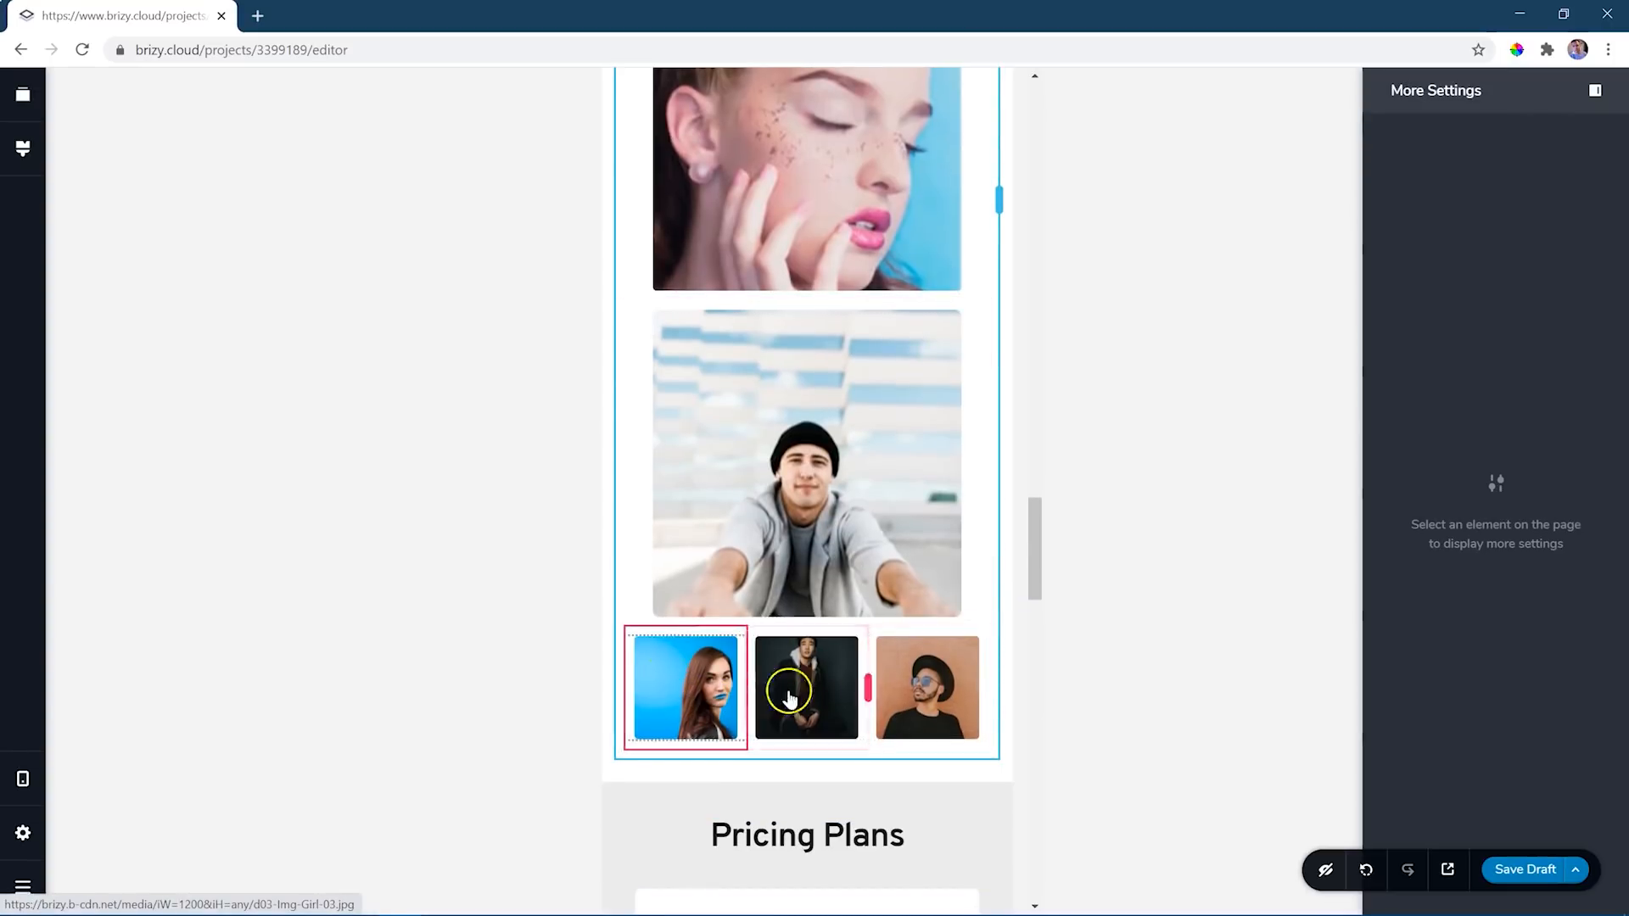
- Review the mobile layout from the team photos through the pricing and contact sections, and return to the page's hero block
scroll(832, 506, "up", 5)
scroll(832, 507, "down", 6)
scroll(835, 543, "up", 5)
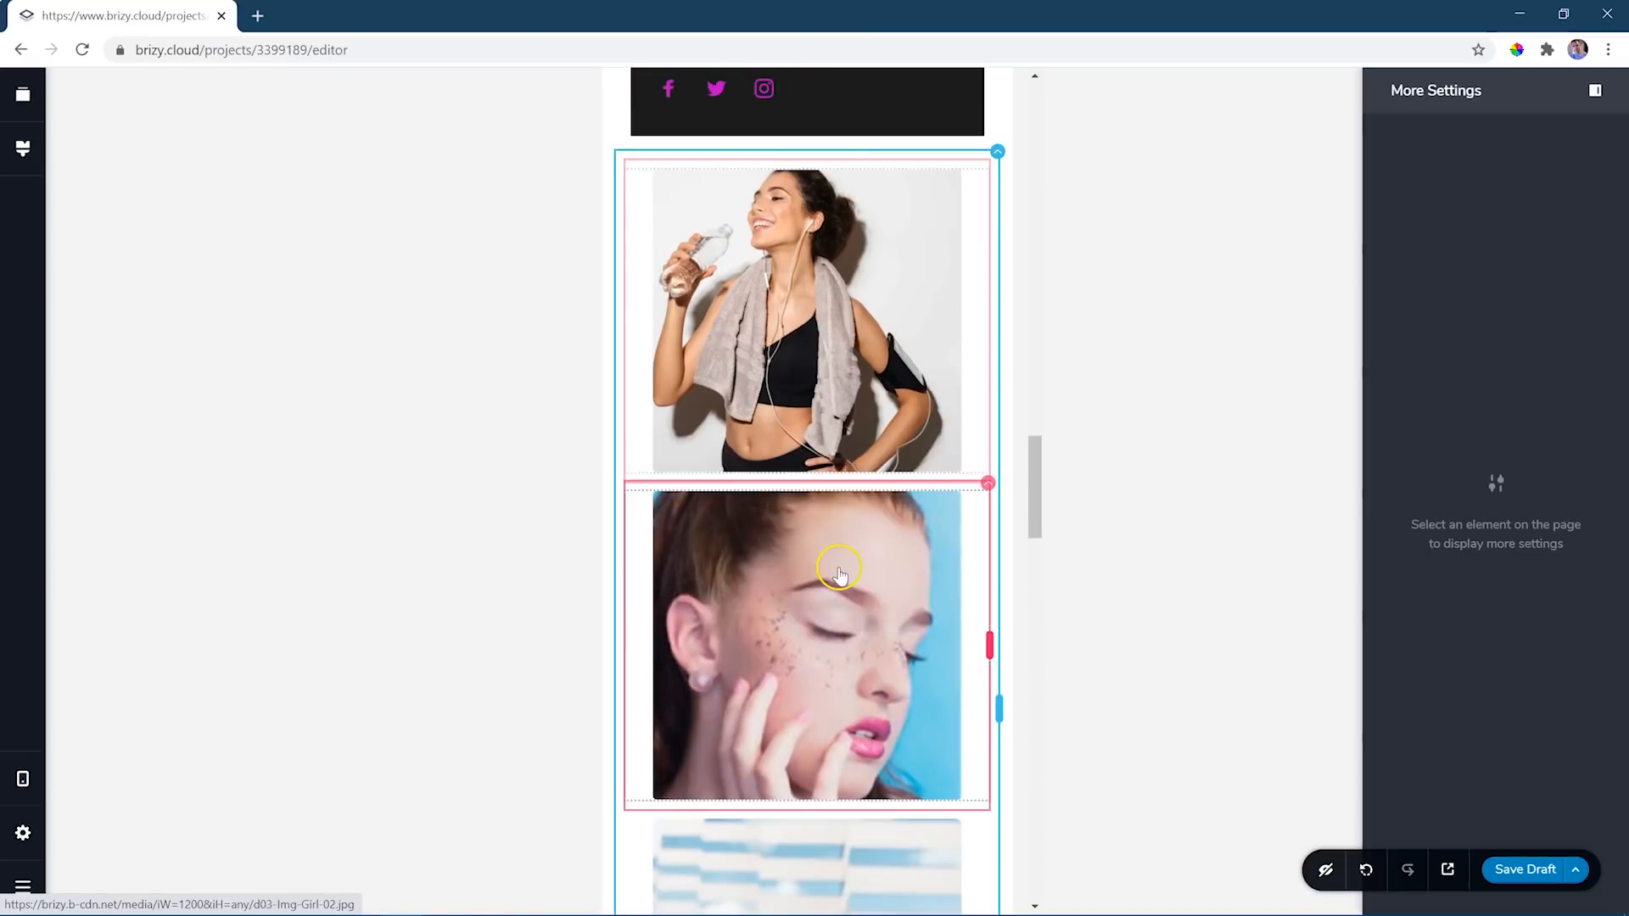
scroll(839, 577, "down", 6)
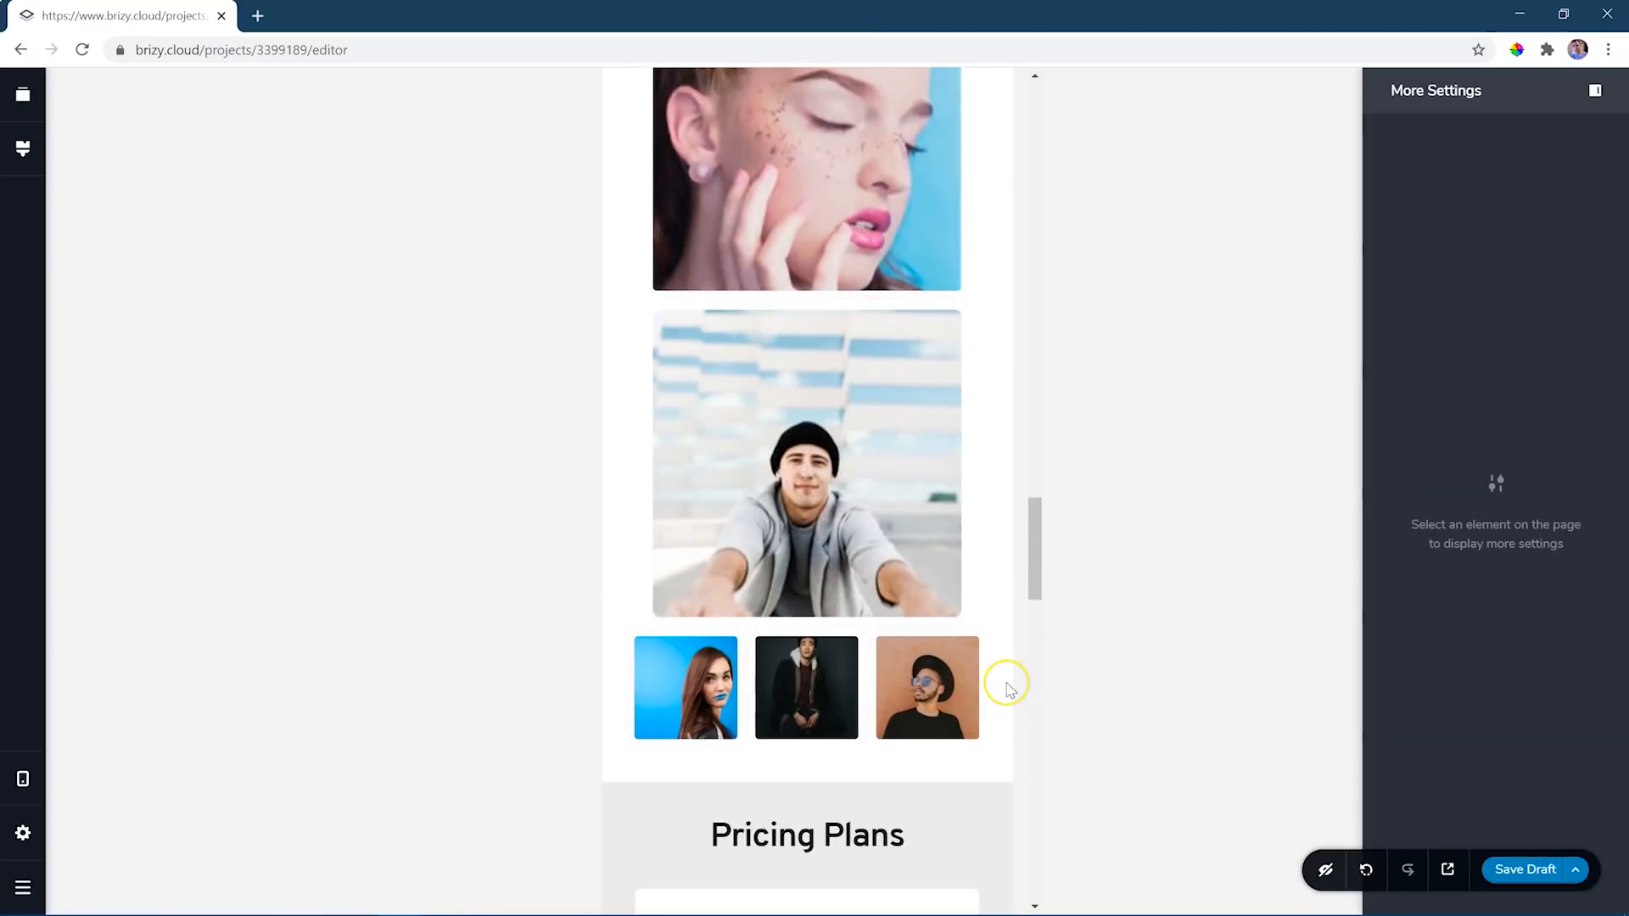
scroll(1009, 689, "down", 15)
scroll(1004, 689, "down", 10)
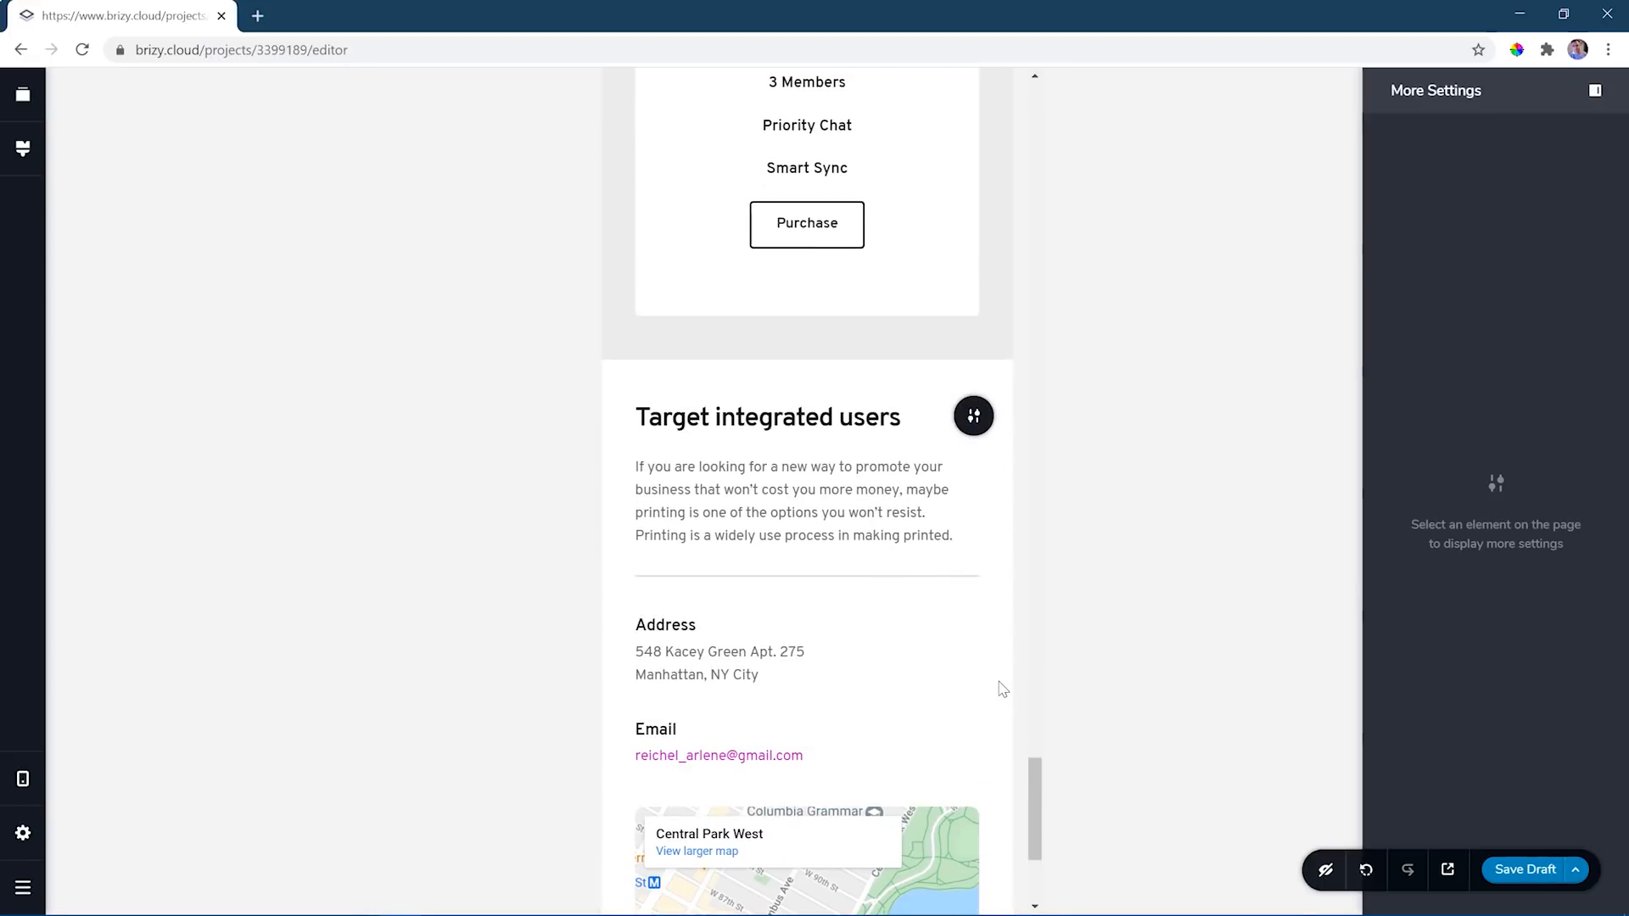
left_click(1032, 671)
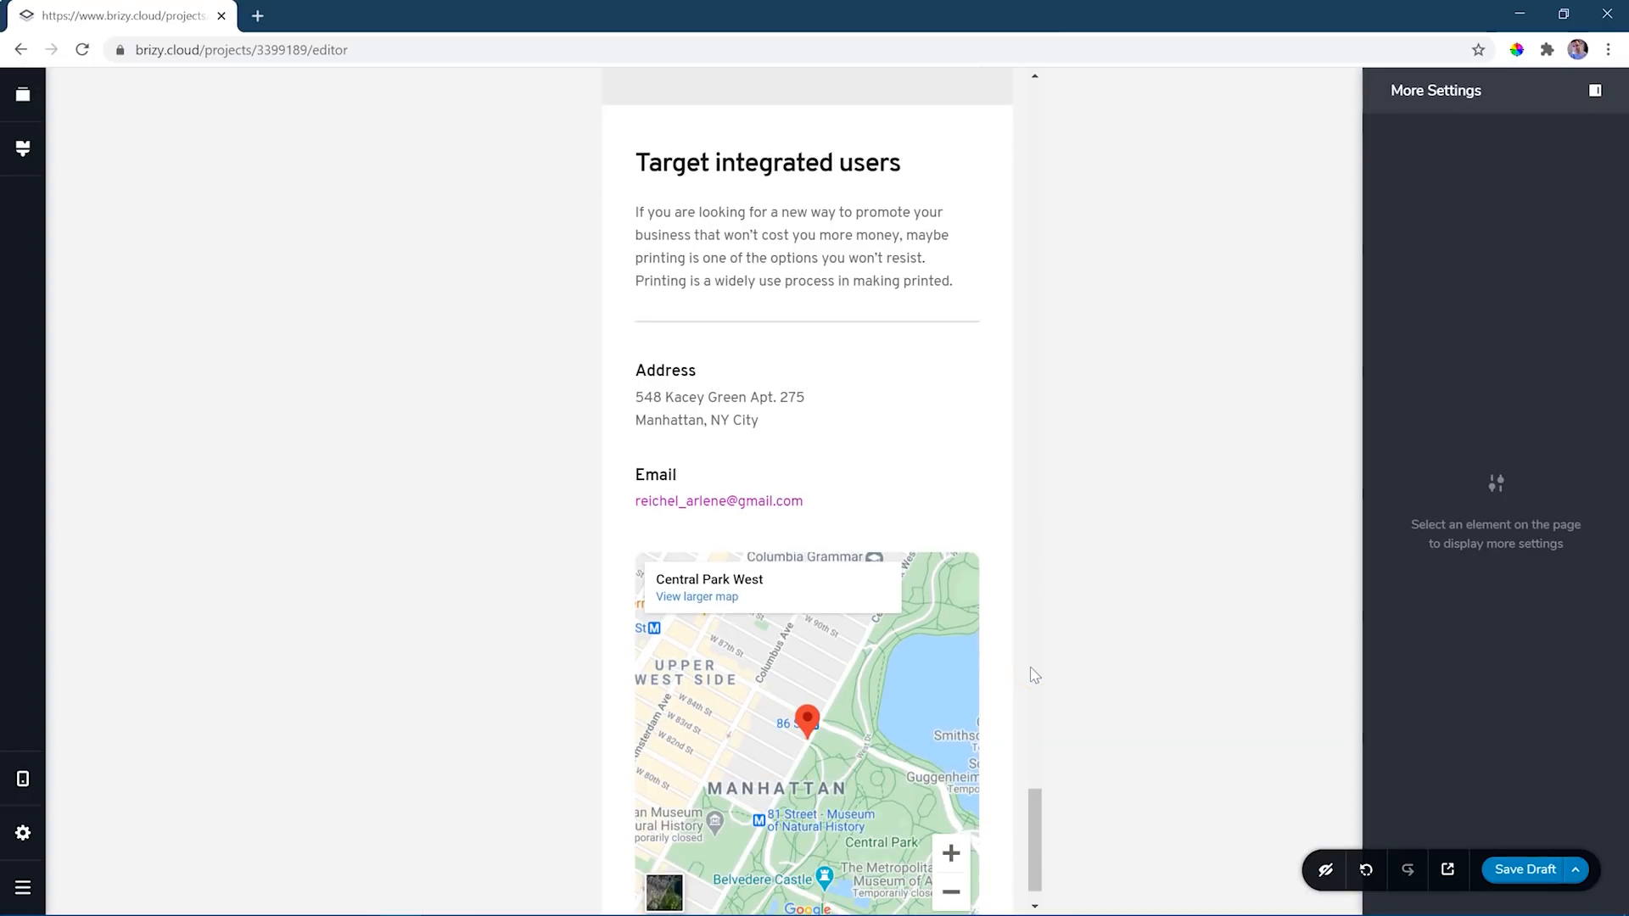
left_click_drag(1030, 829, 1033, 81)
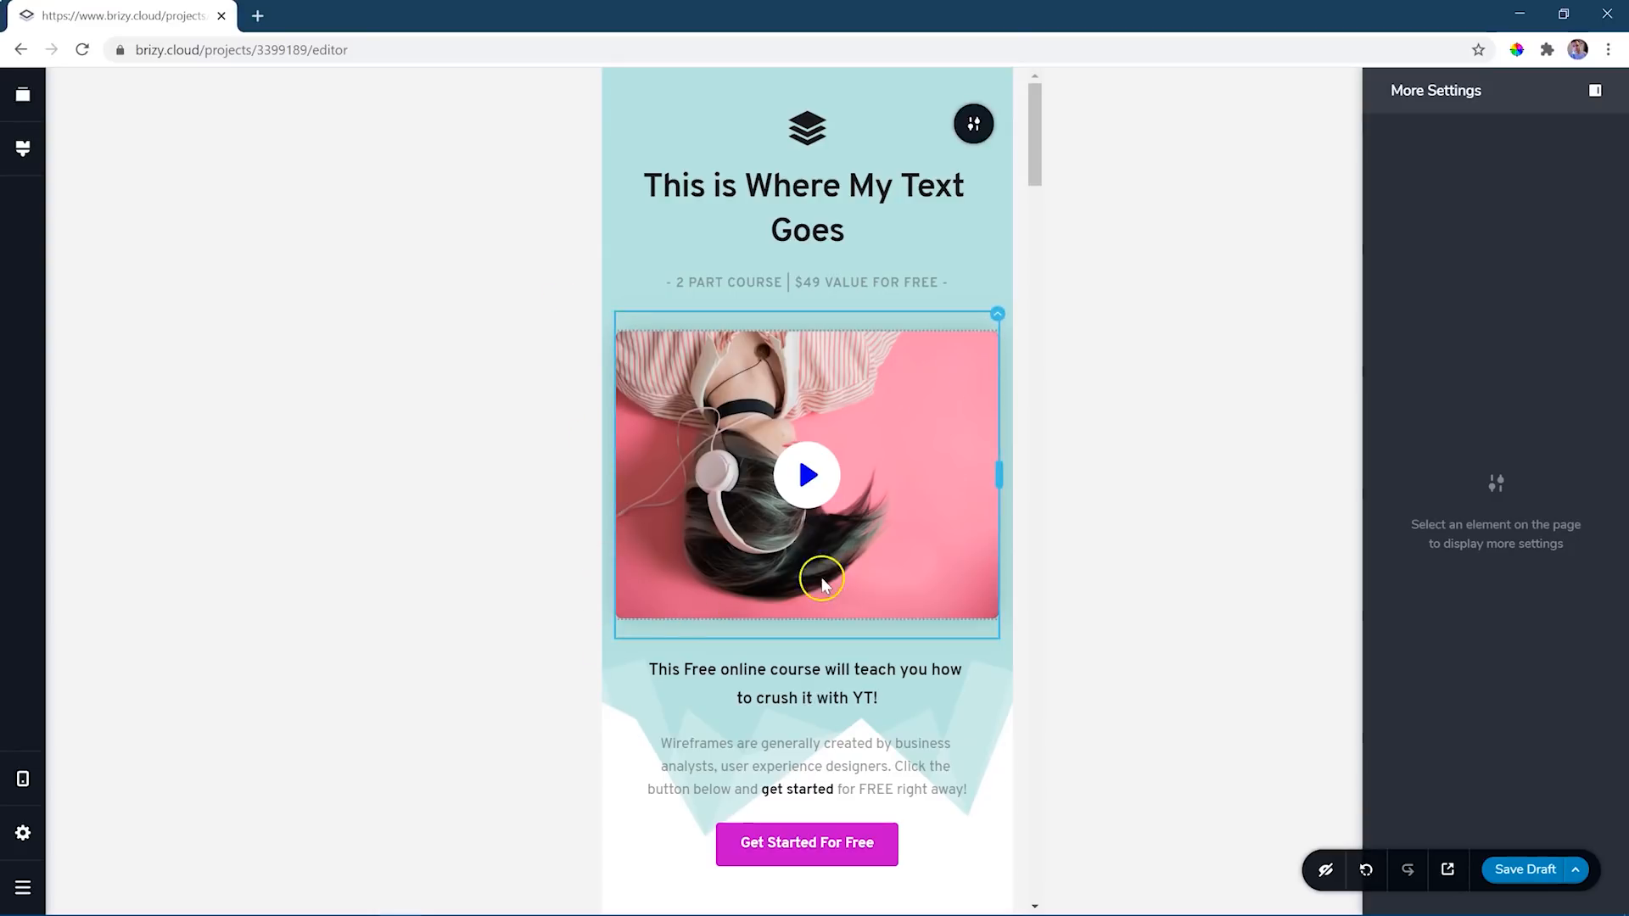
- Hide the hero block's video column in mobile view
left_click(998, 314)
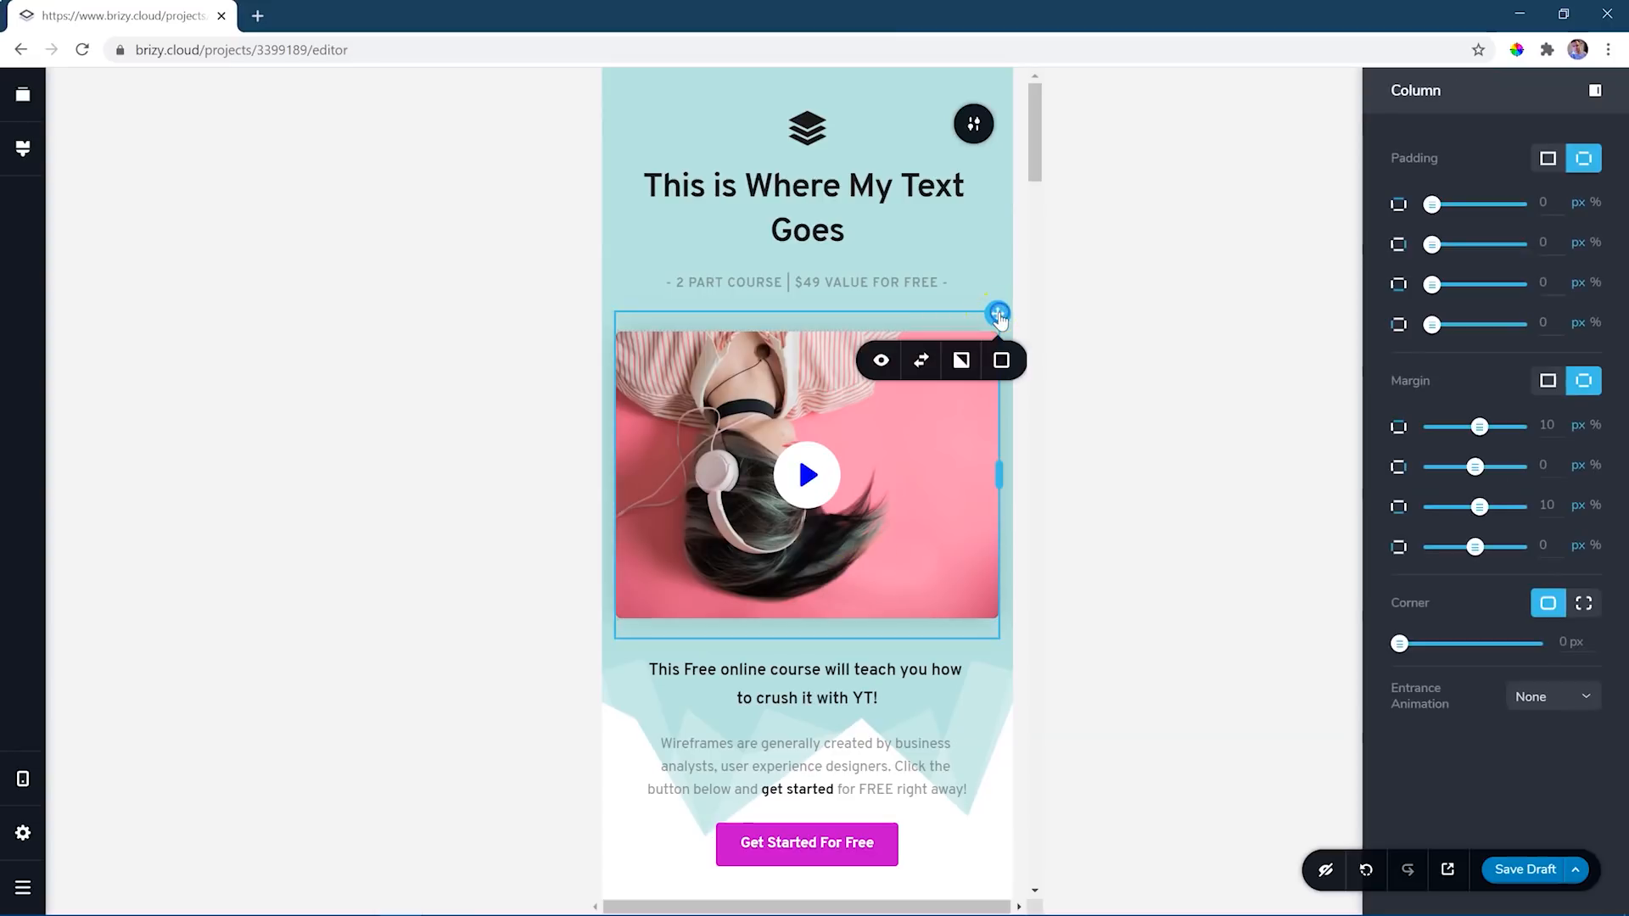
left_click(882, 362)
left_click(882, 363)
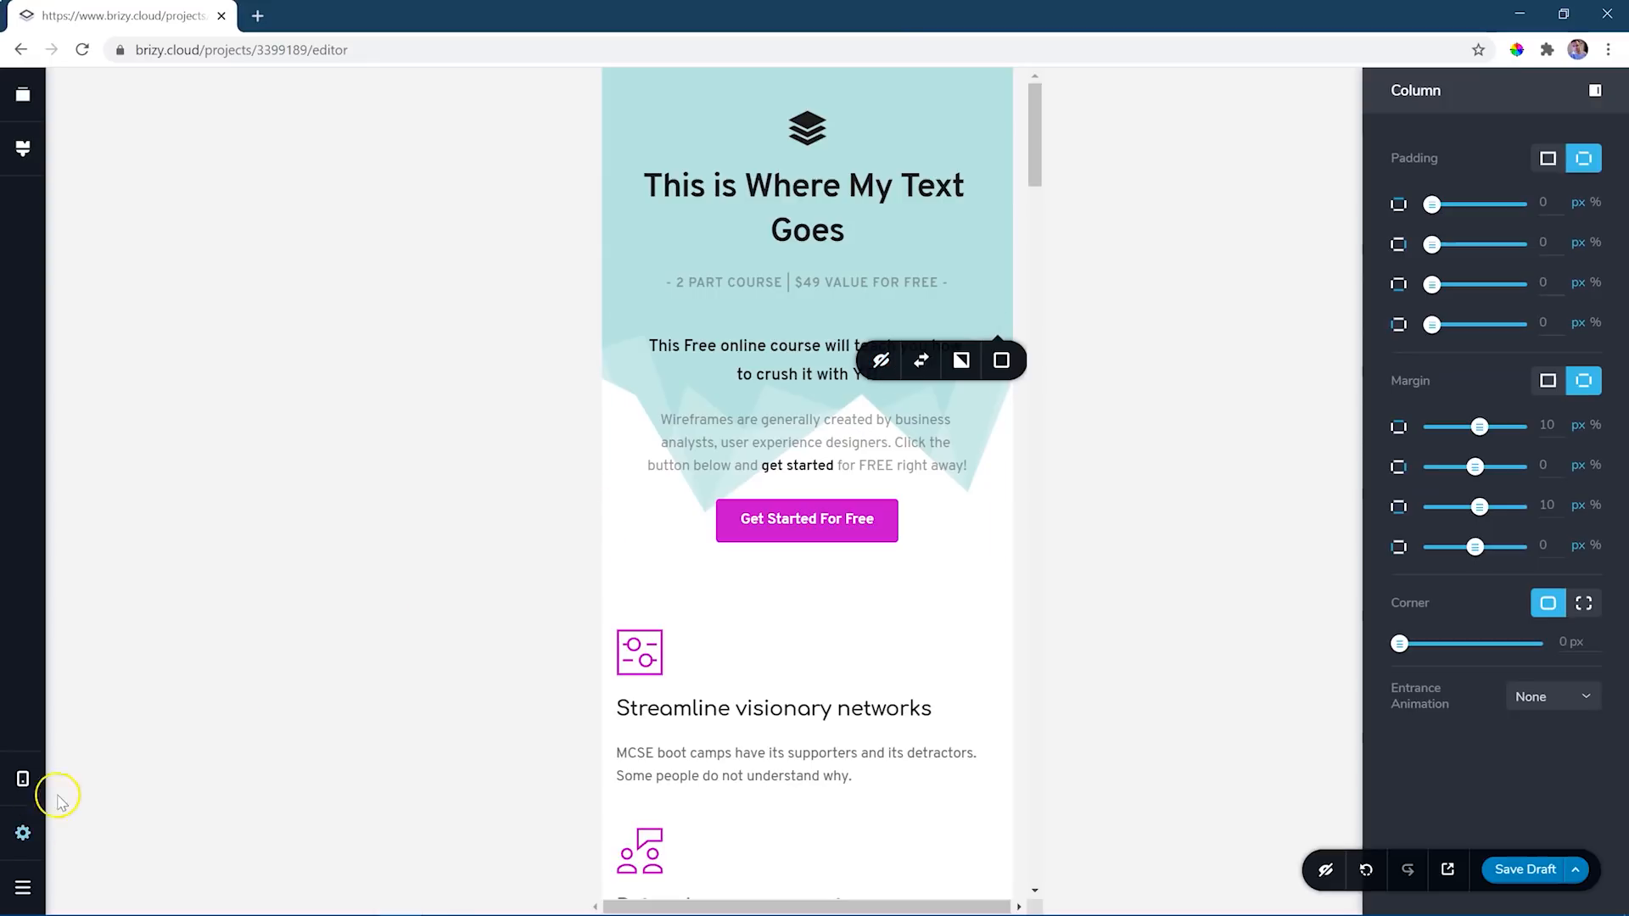
- Compare the hero block's video column across the desktop, tablet and mobile views
left_click(23, 779)
left_click(100, 720)
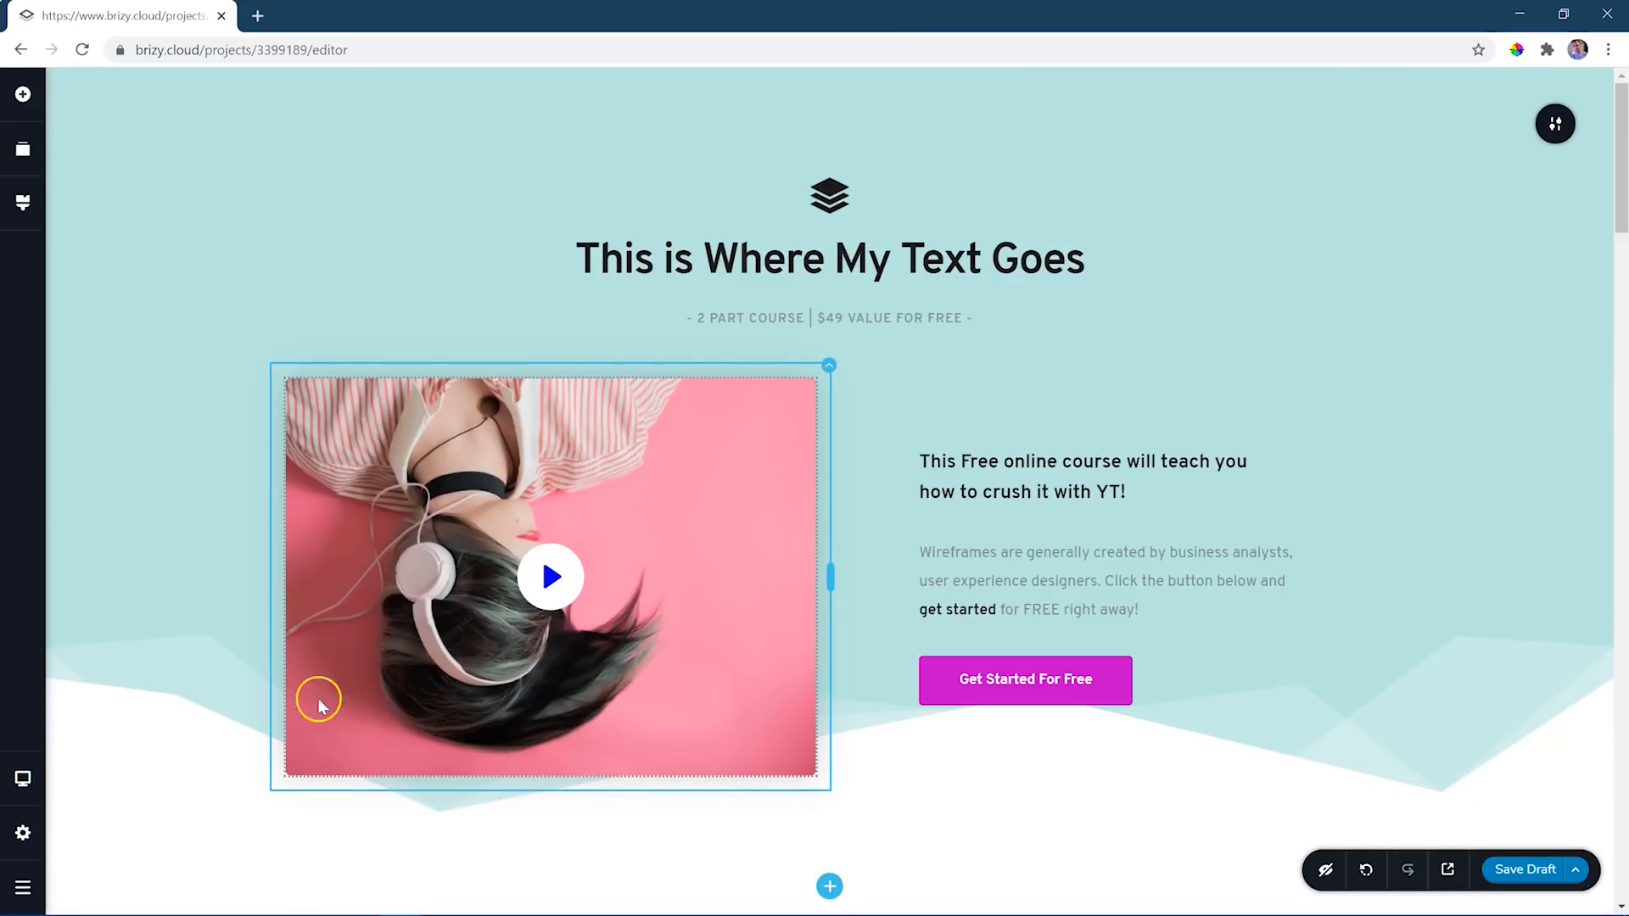
left_click(23, 779)
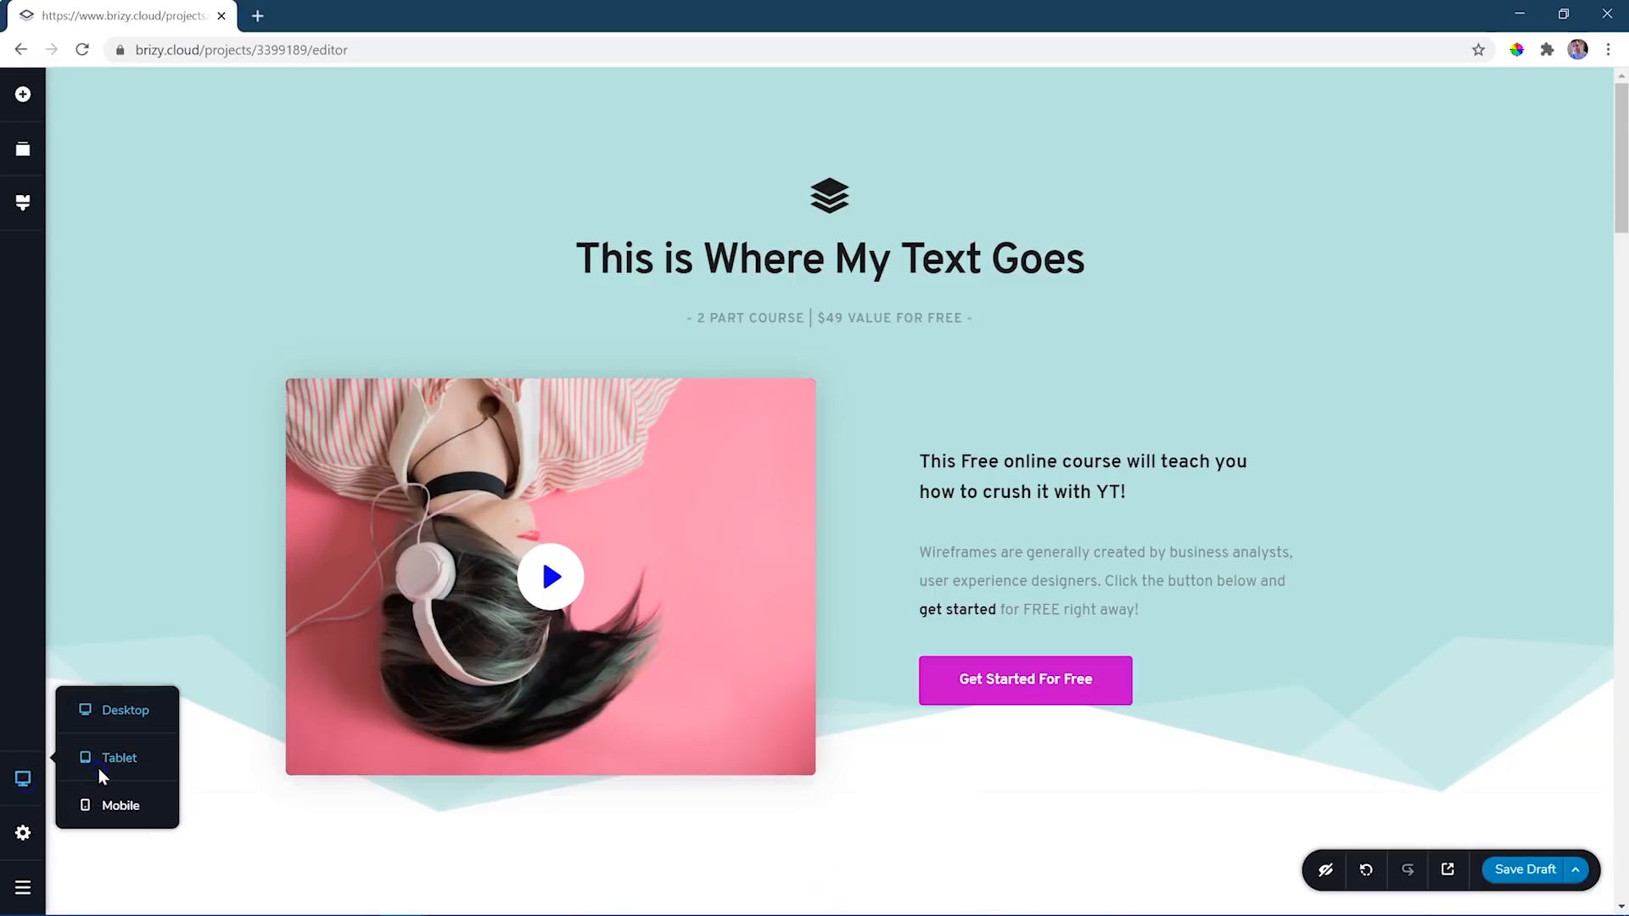
left_click(106, 755)
left_click(23, 779)
left_click(96, 806)
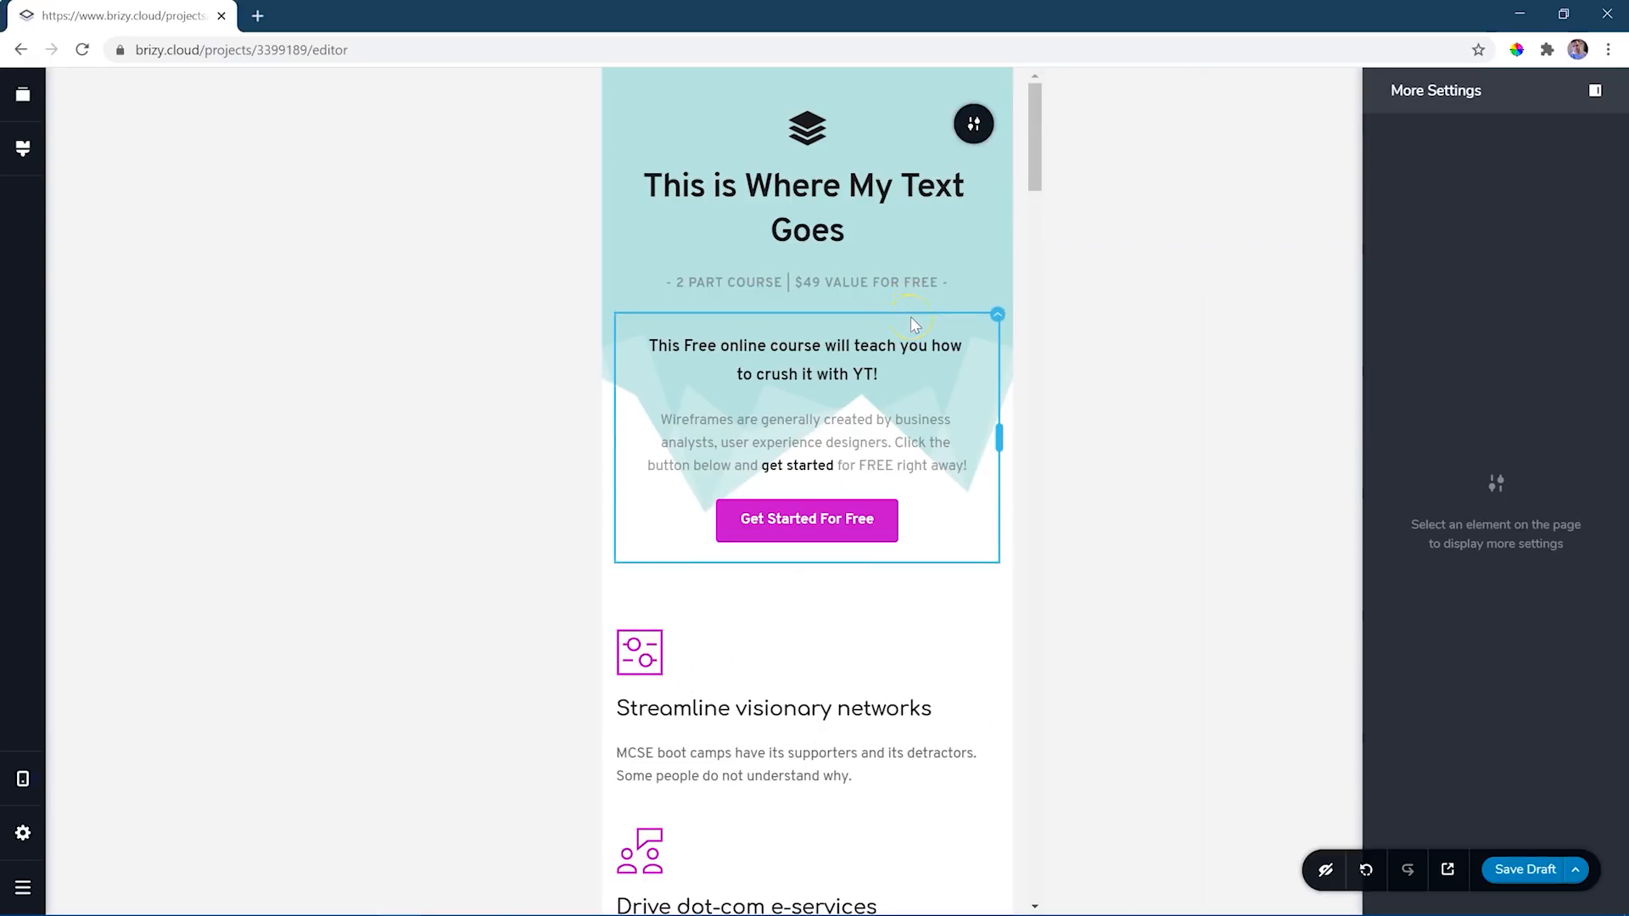
- Show the hidden elements in mobile view and make the hero block's video column visible again
left_click(1325, 874)
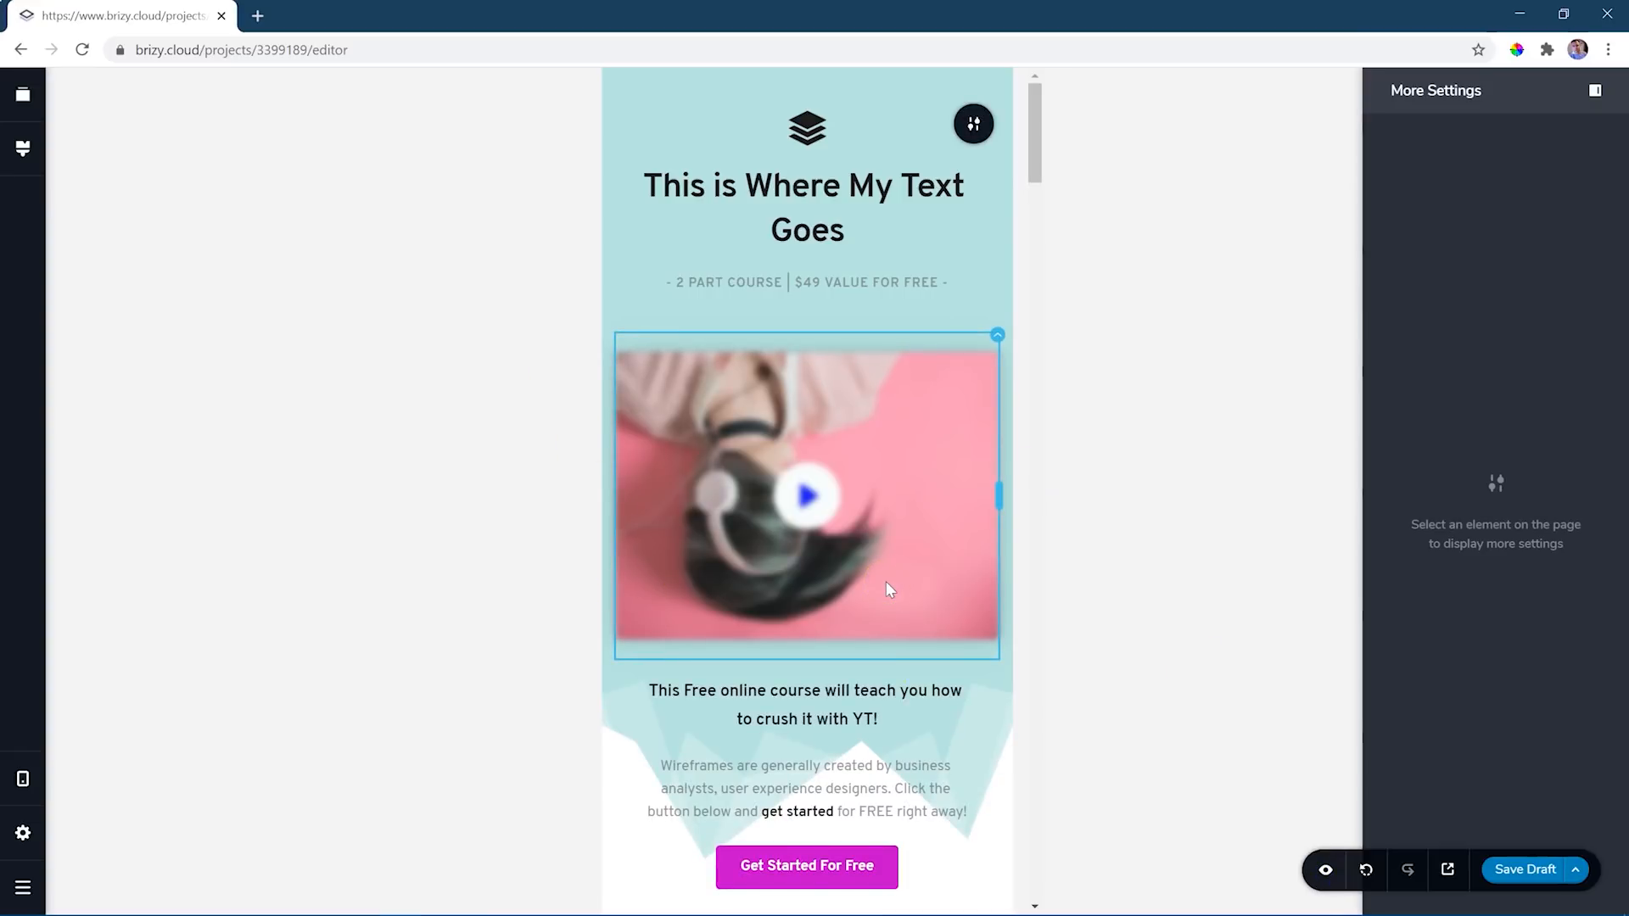
left_click(998, 337)
left_click(882, 383)
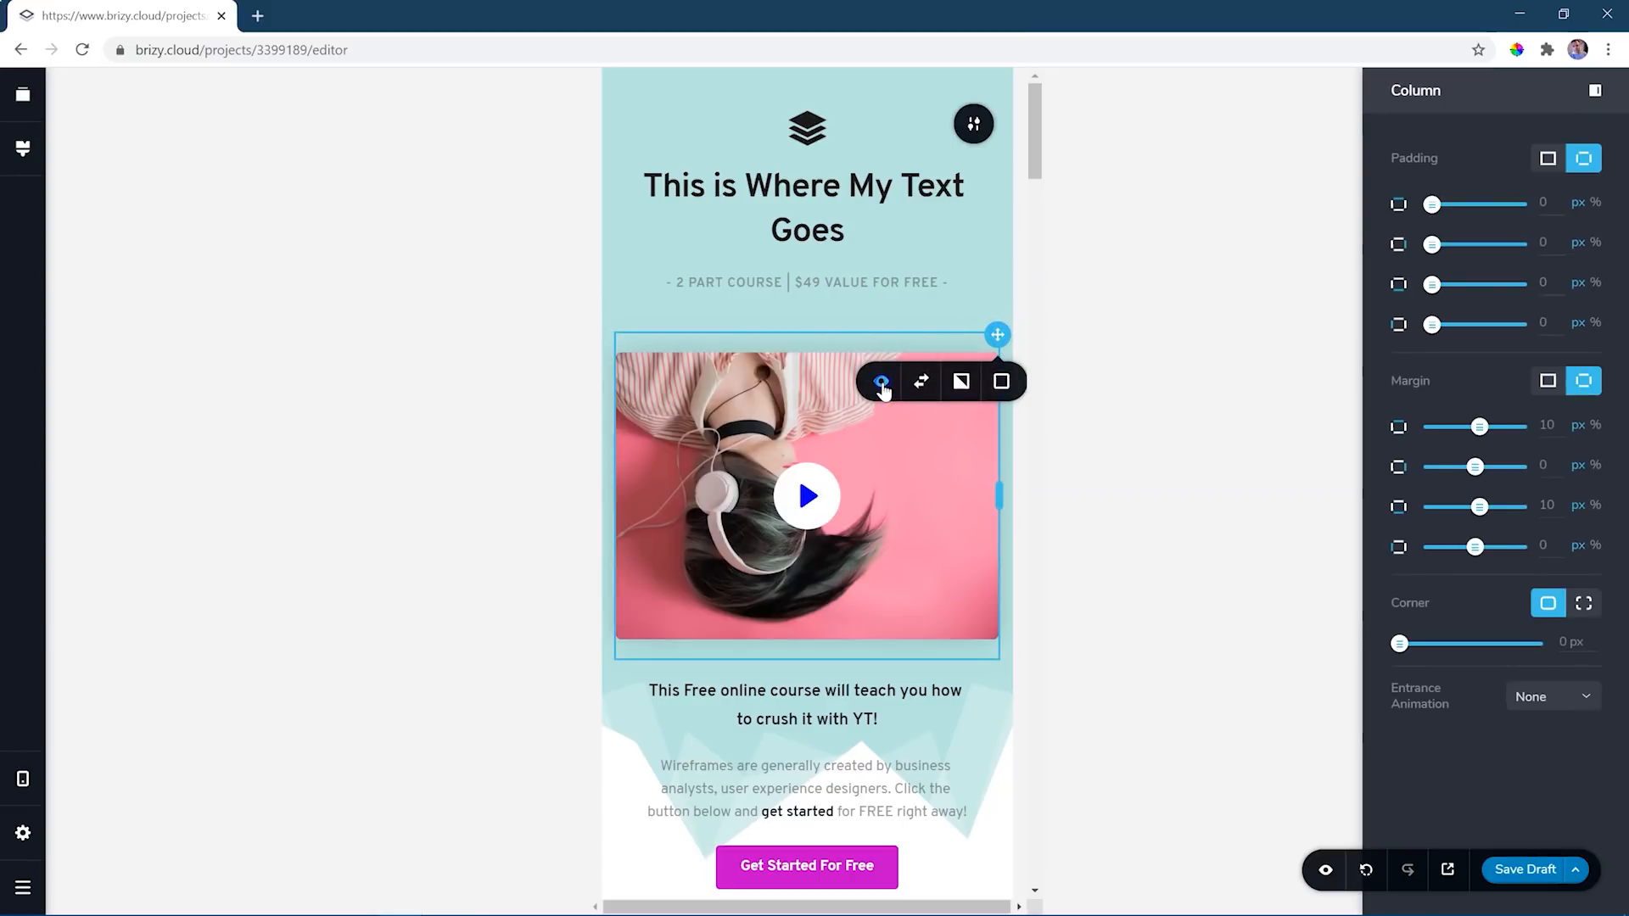
left_click(1056, 463)
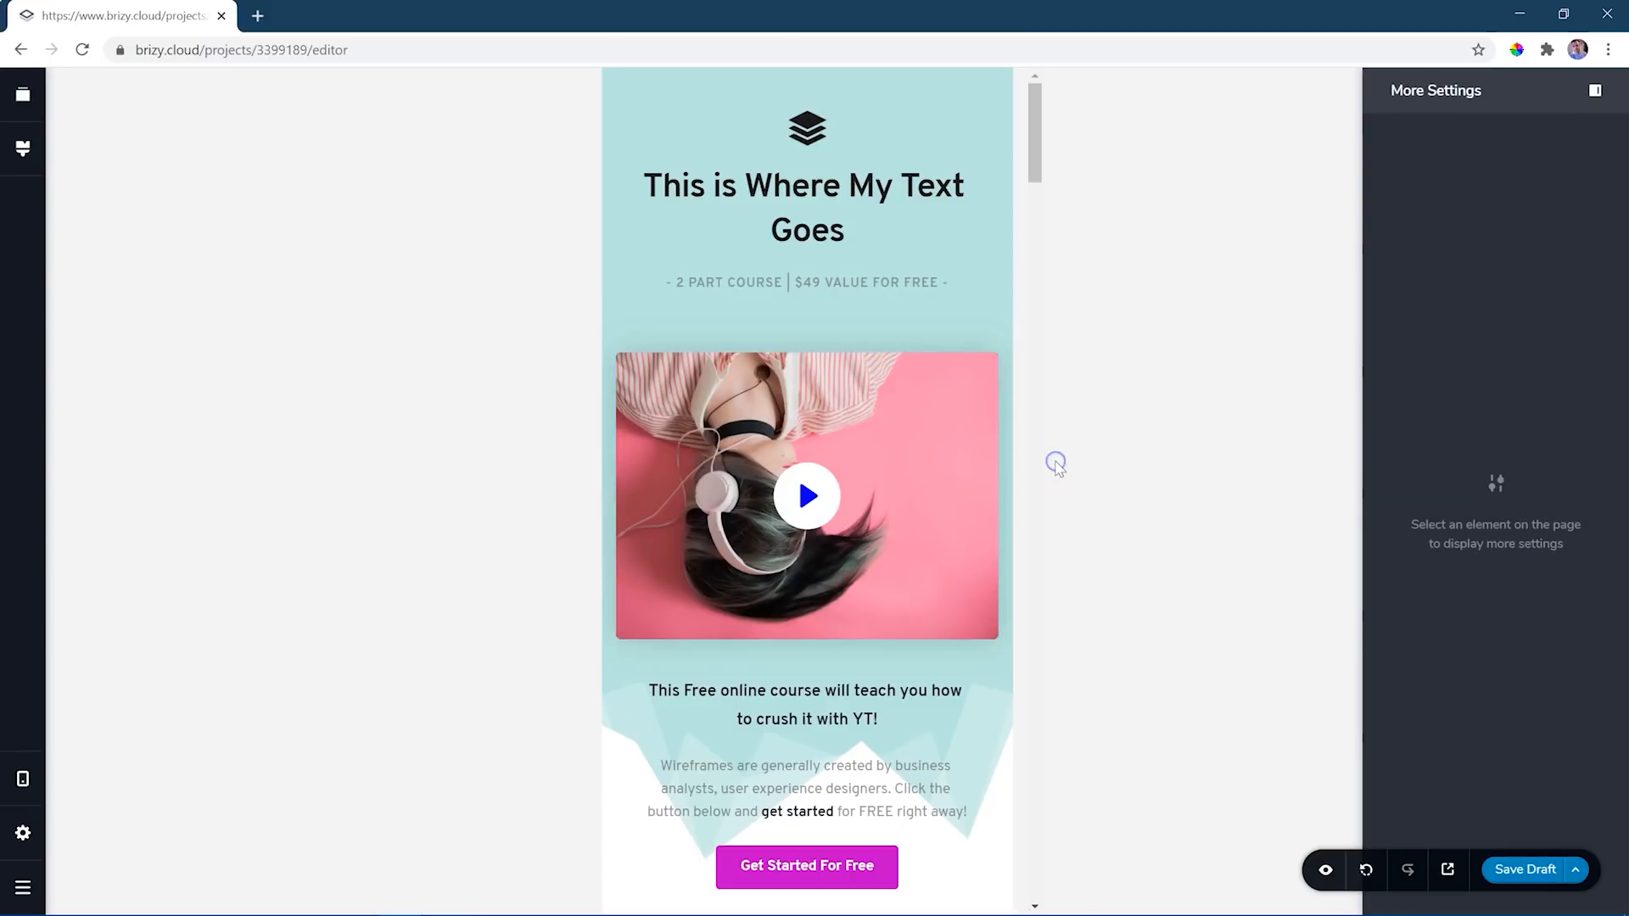
- In mobile view, try palette colours on the subscribe block's solid background overlay and set it to grey #666666
scroll(960, 373, "down", 3)
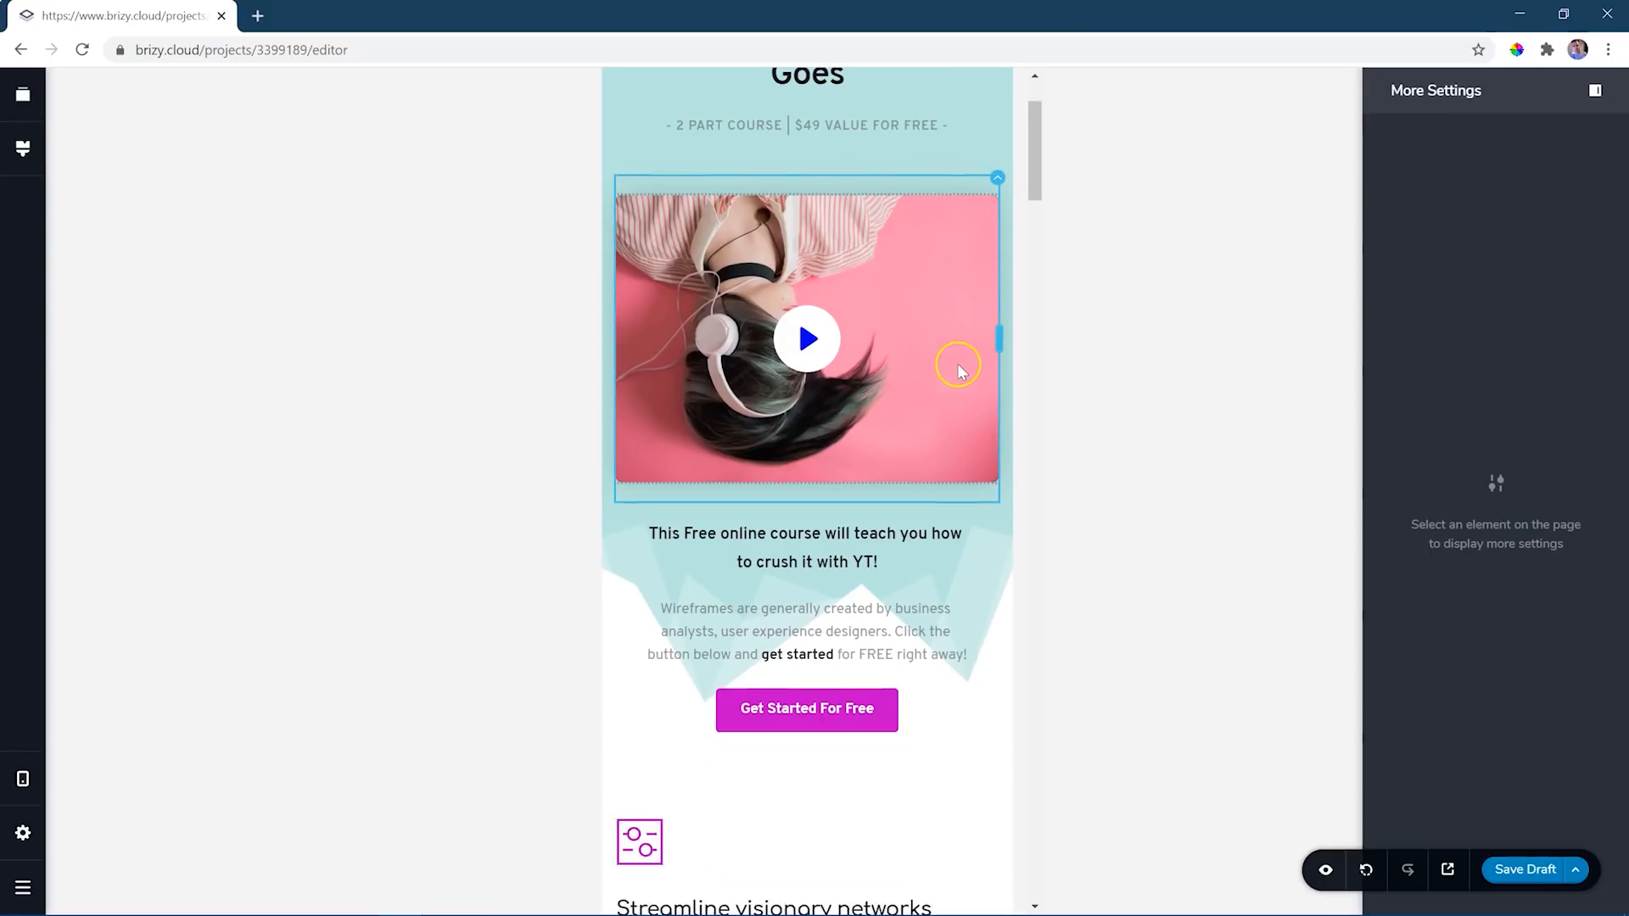
scroll(960, 374, "down", 9)
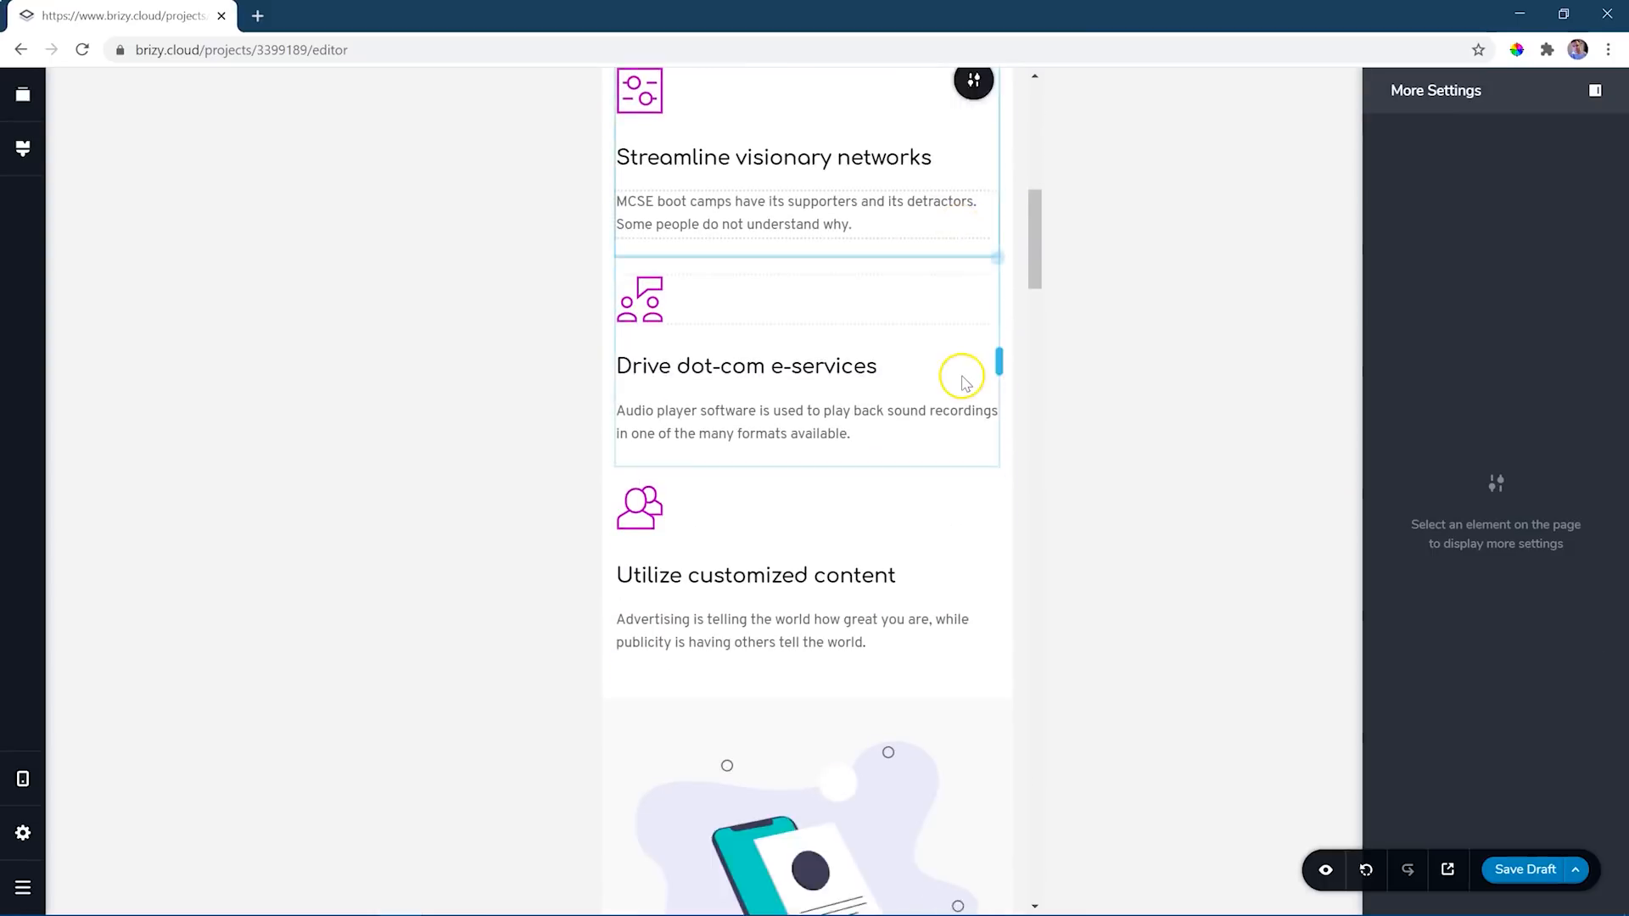
scroll(963, 382, "down", 20)
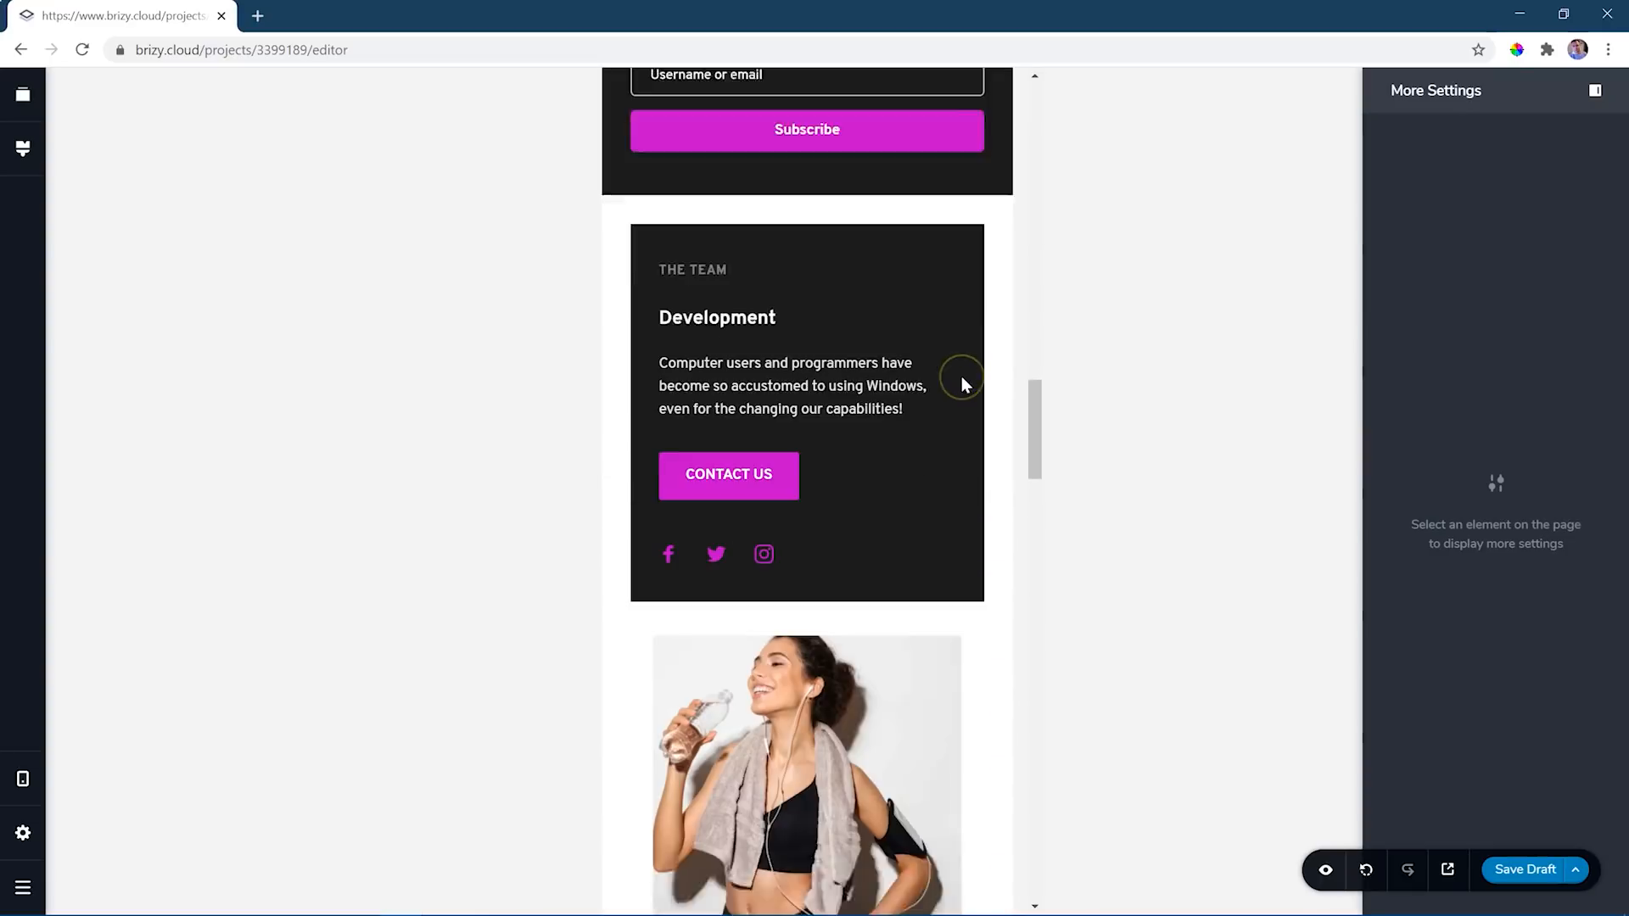
scroll(964, 384, "up", 4)
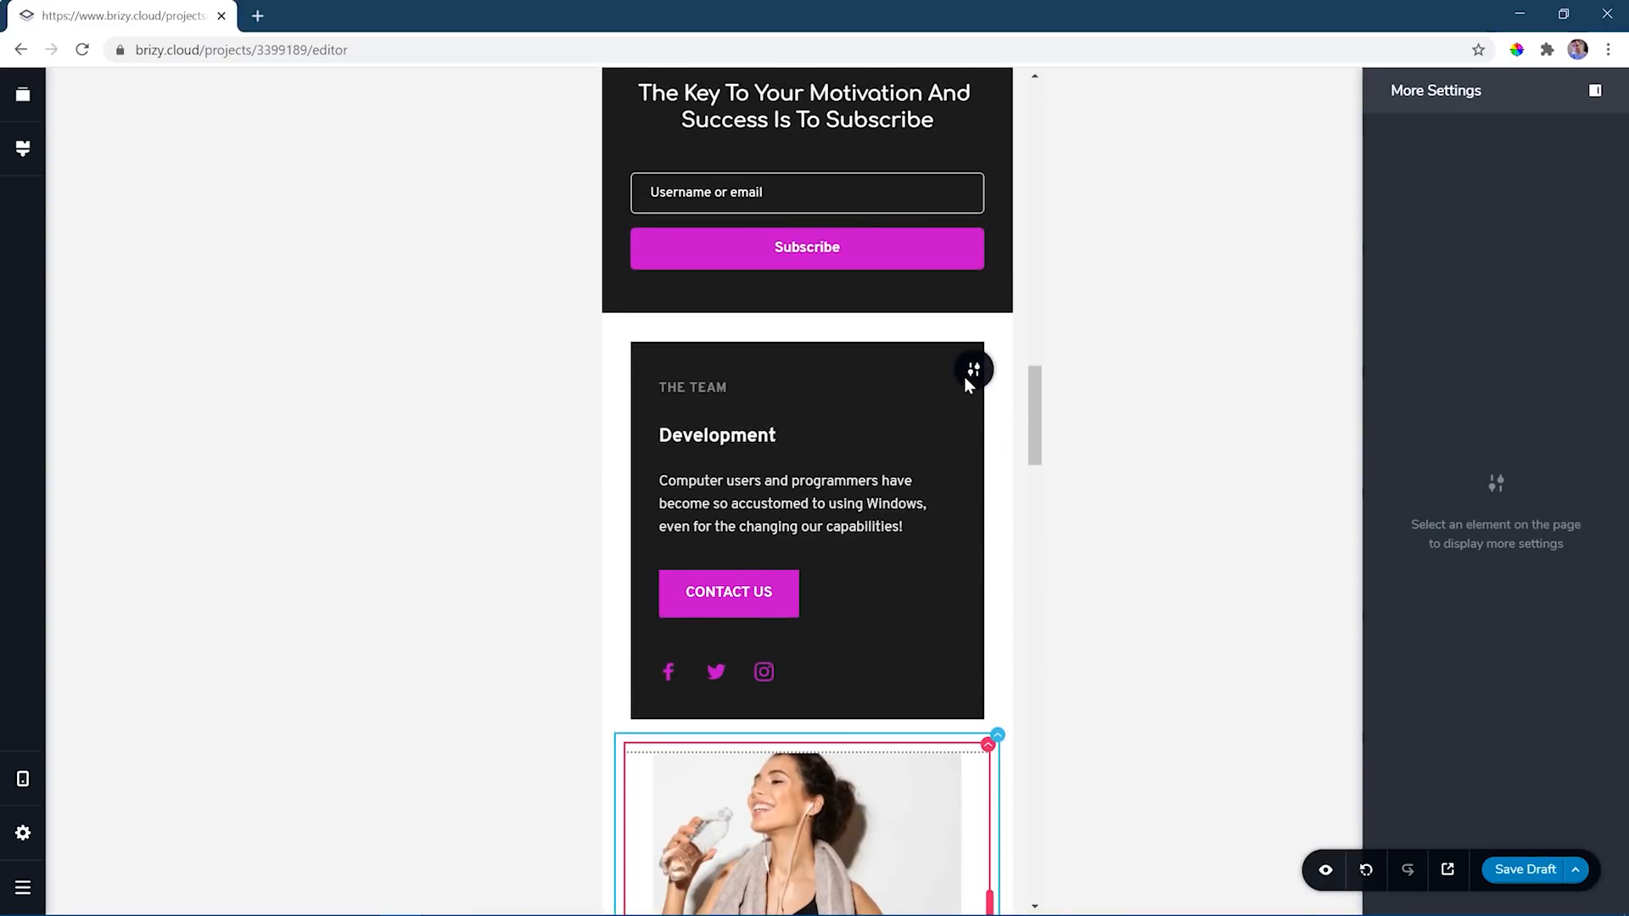
scroll(964, 375, "up", 3)
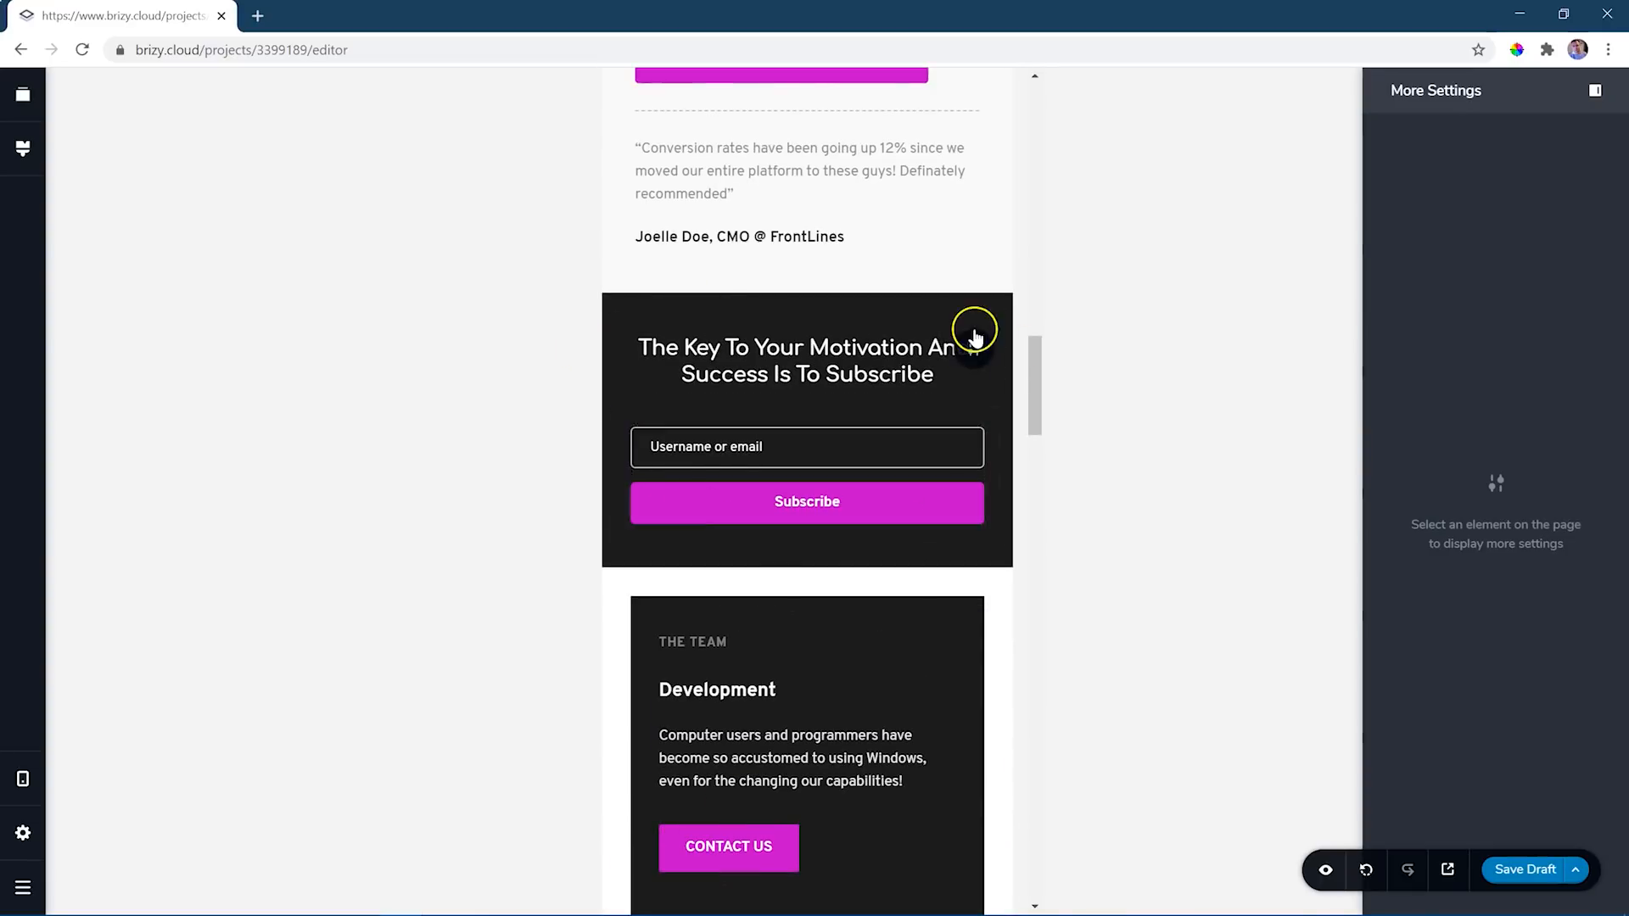
left_click(974, 350)
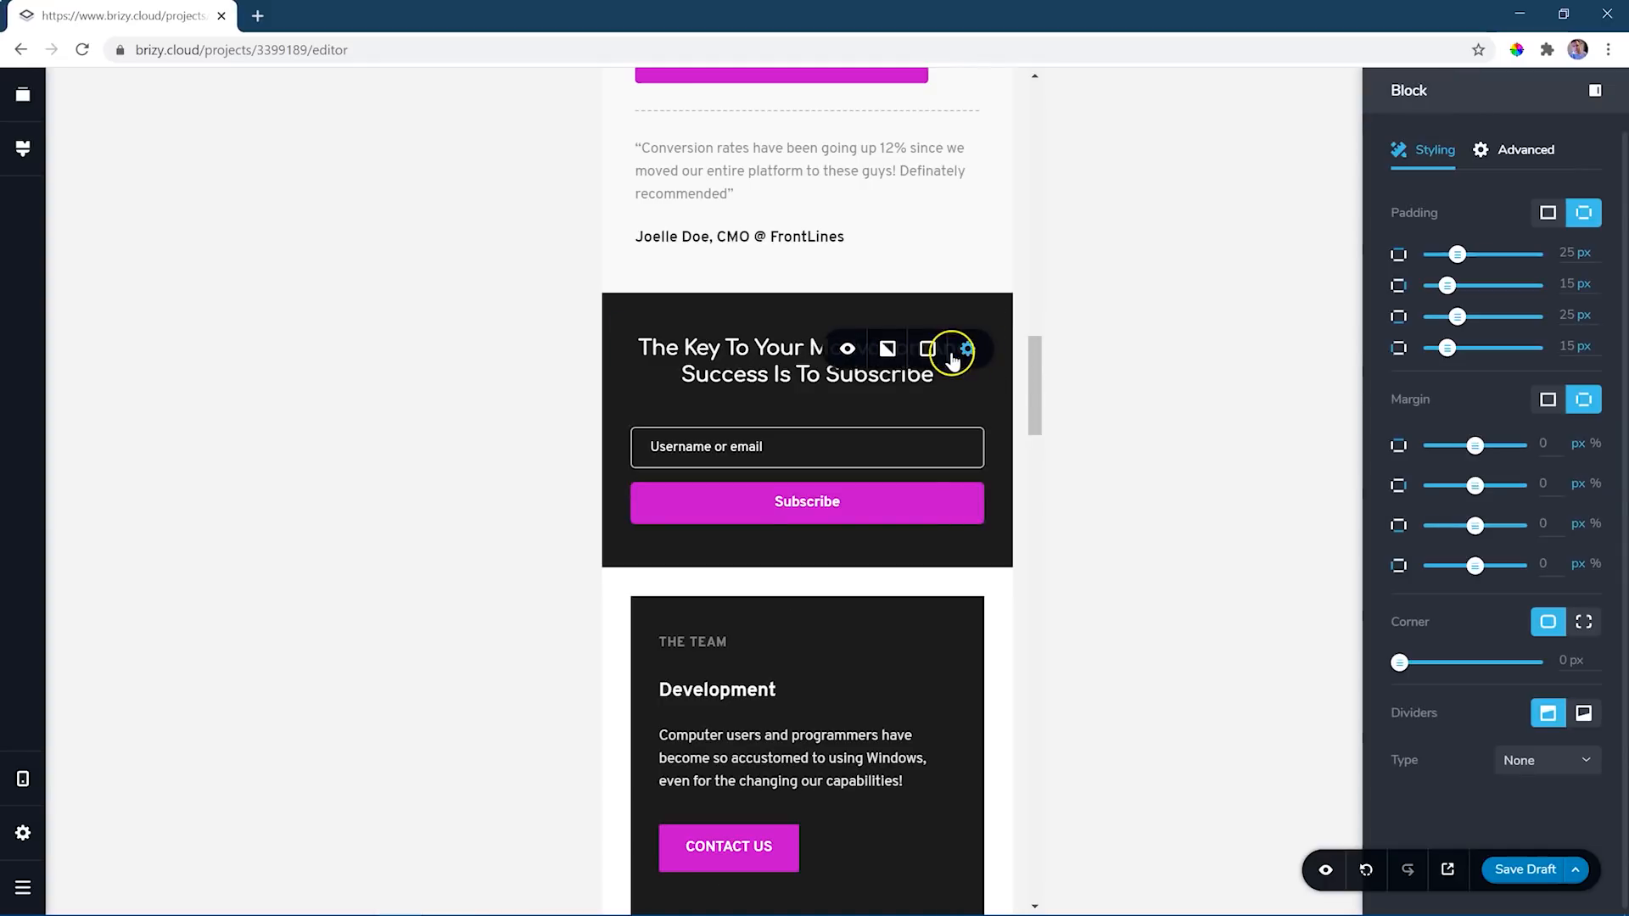
left_click(928, 349)
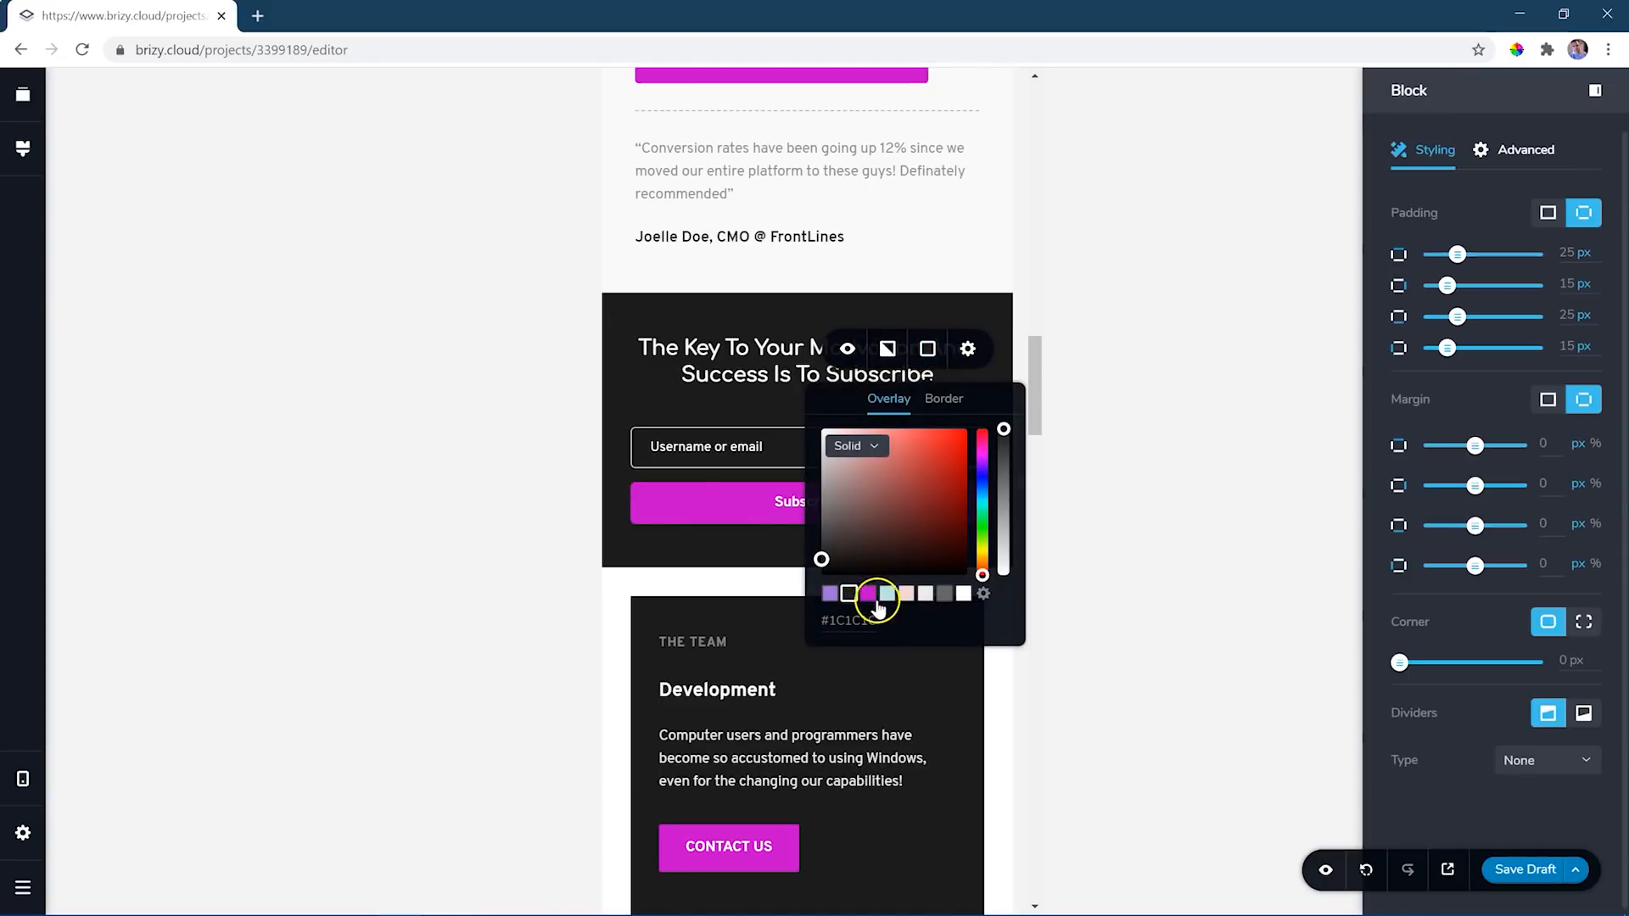
left_click(906, 594)
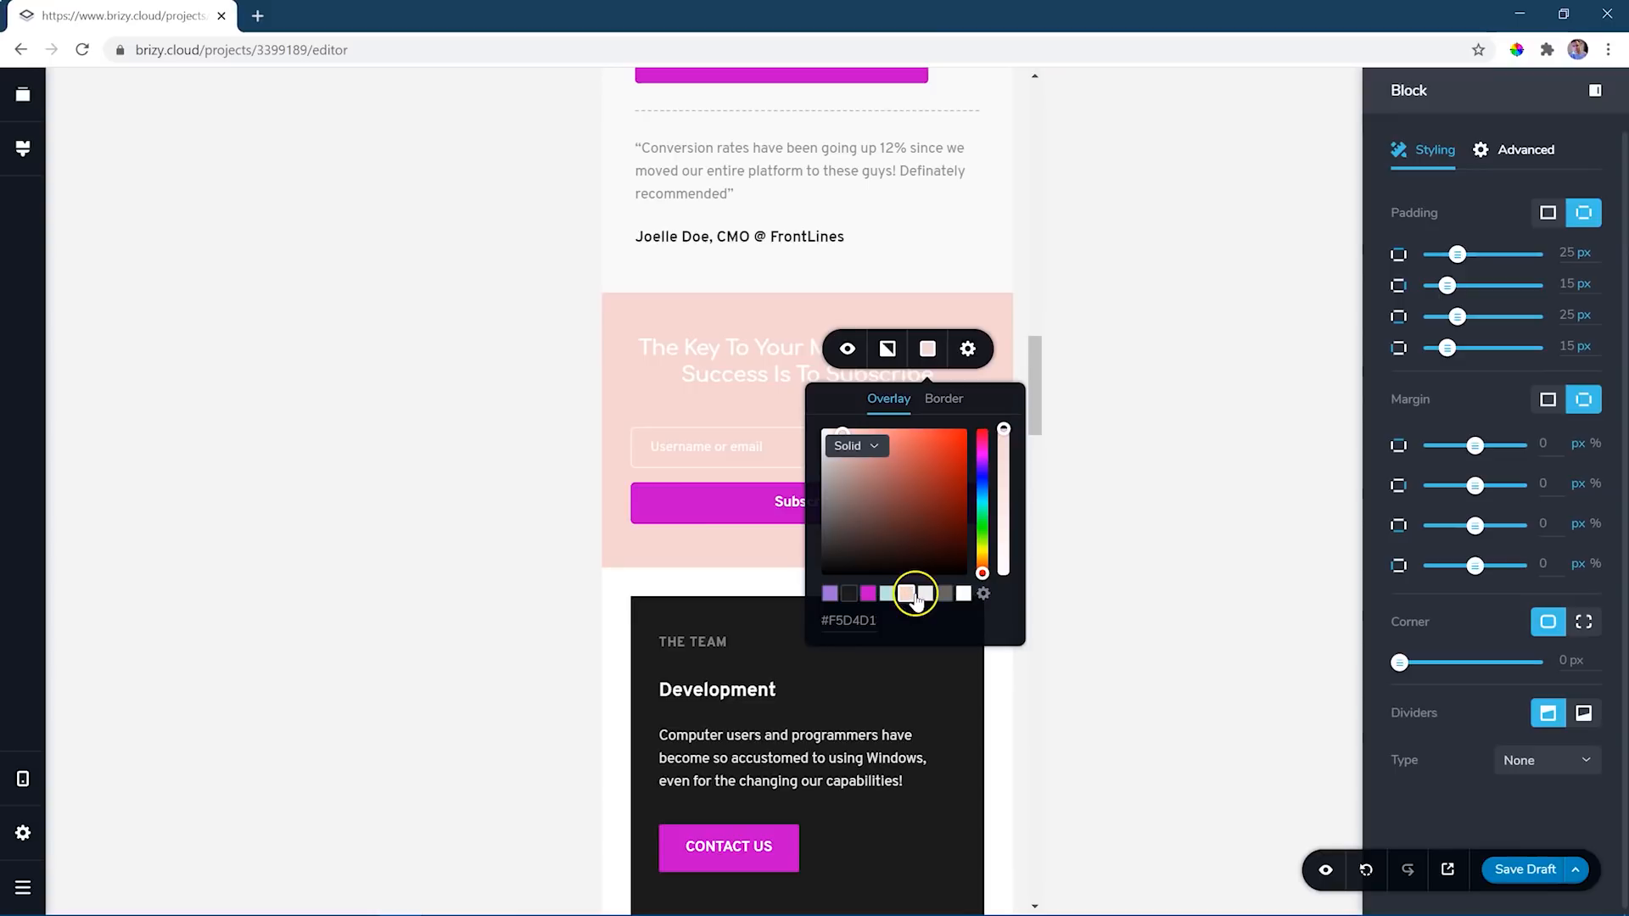
left_click(925, 594)
left_click(944, 594)
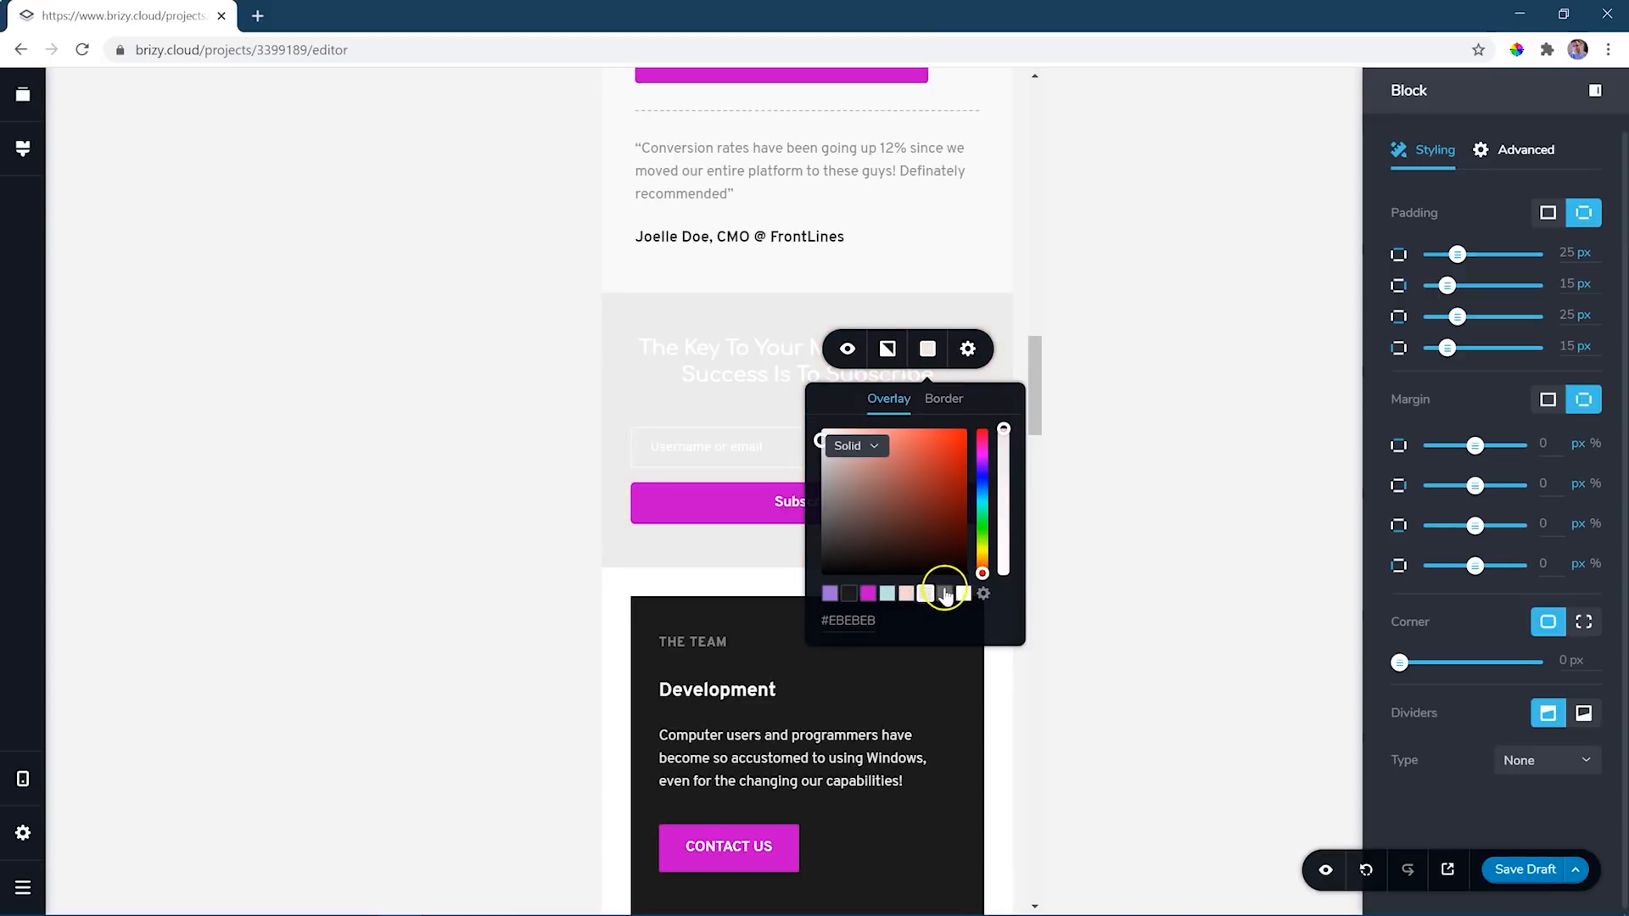
left_click(848, 594)
left_click(947, 595)
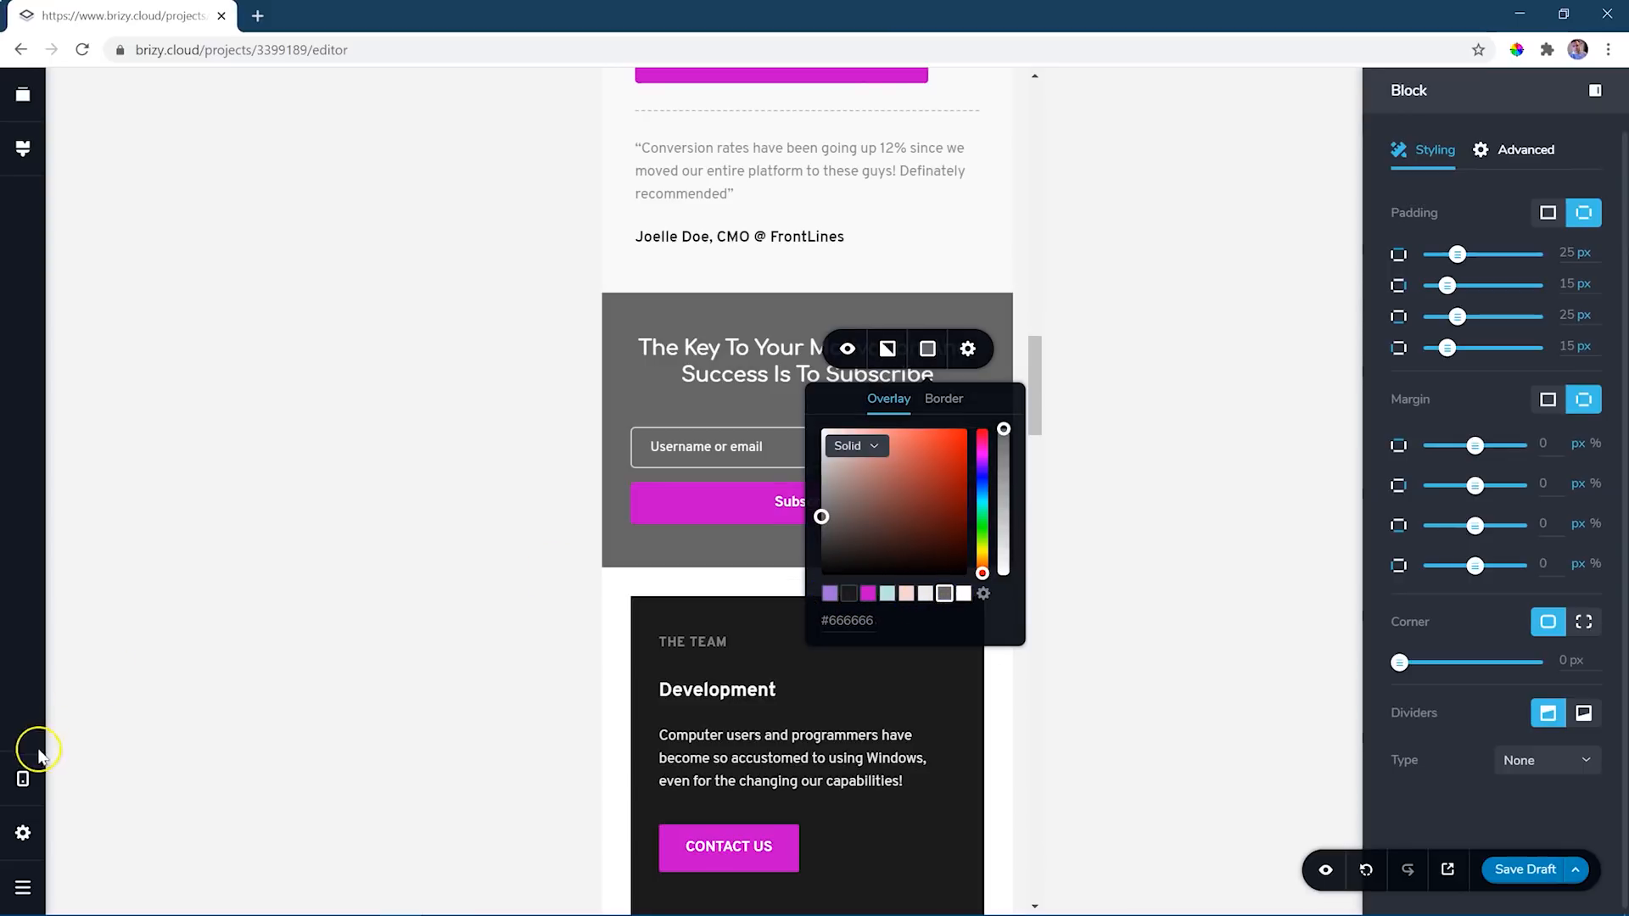
- Check the subscribe block's background colour in the tablet and desktop views, and return to the desktop hero block
left_click(23, 779)
left_click(102, 710)
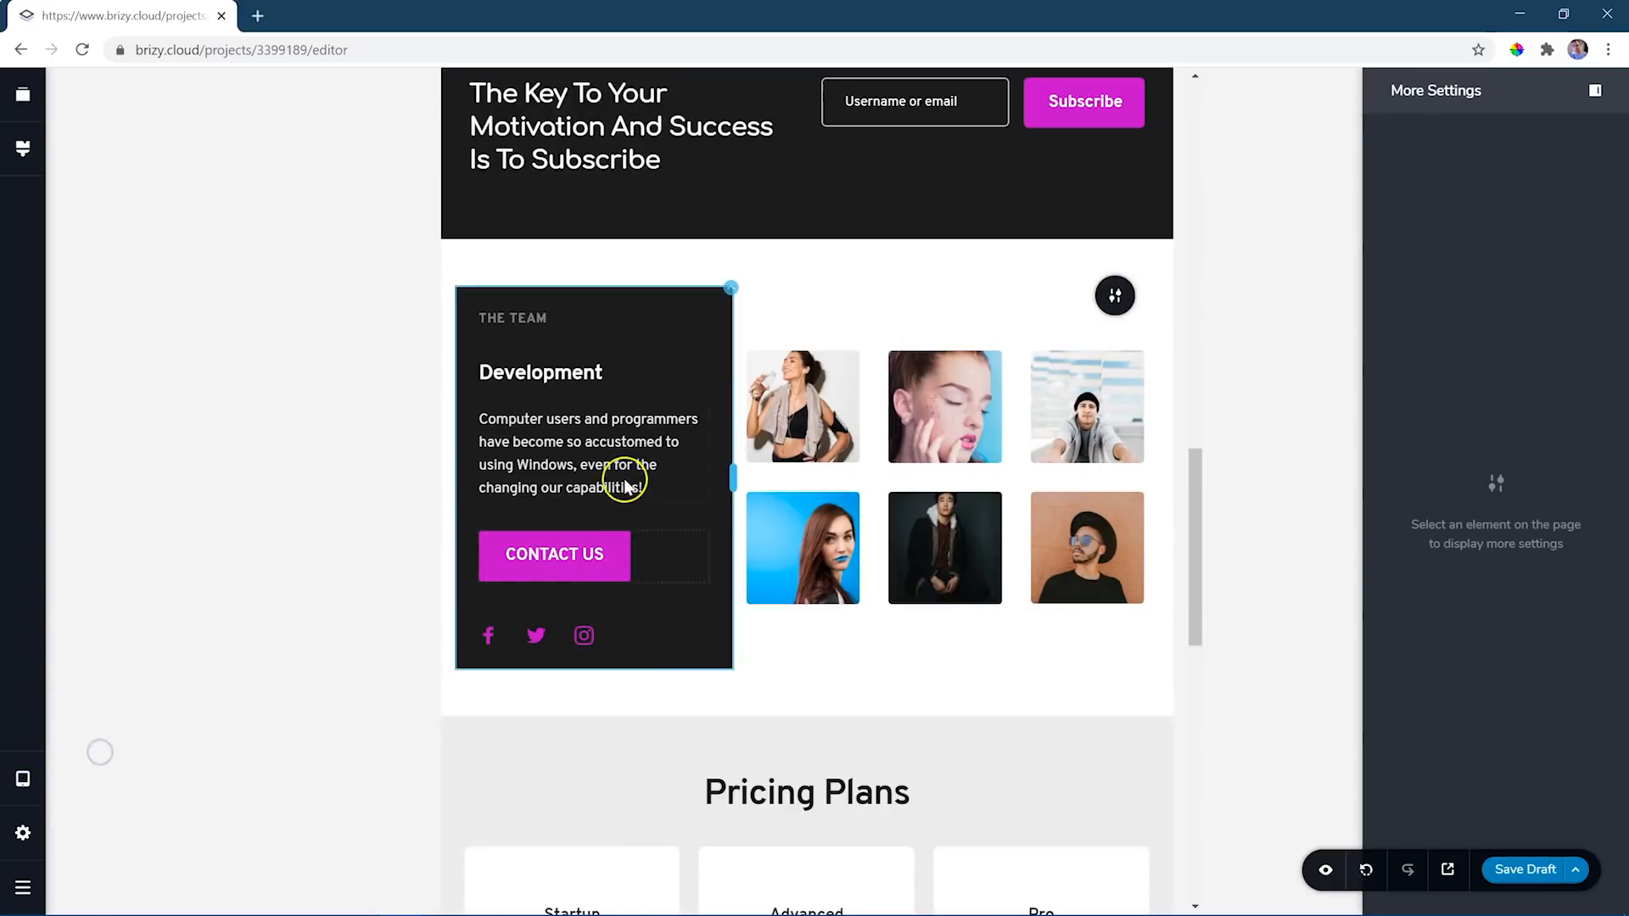
scroll(883, 429, "up", 2)
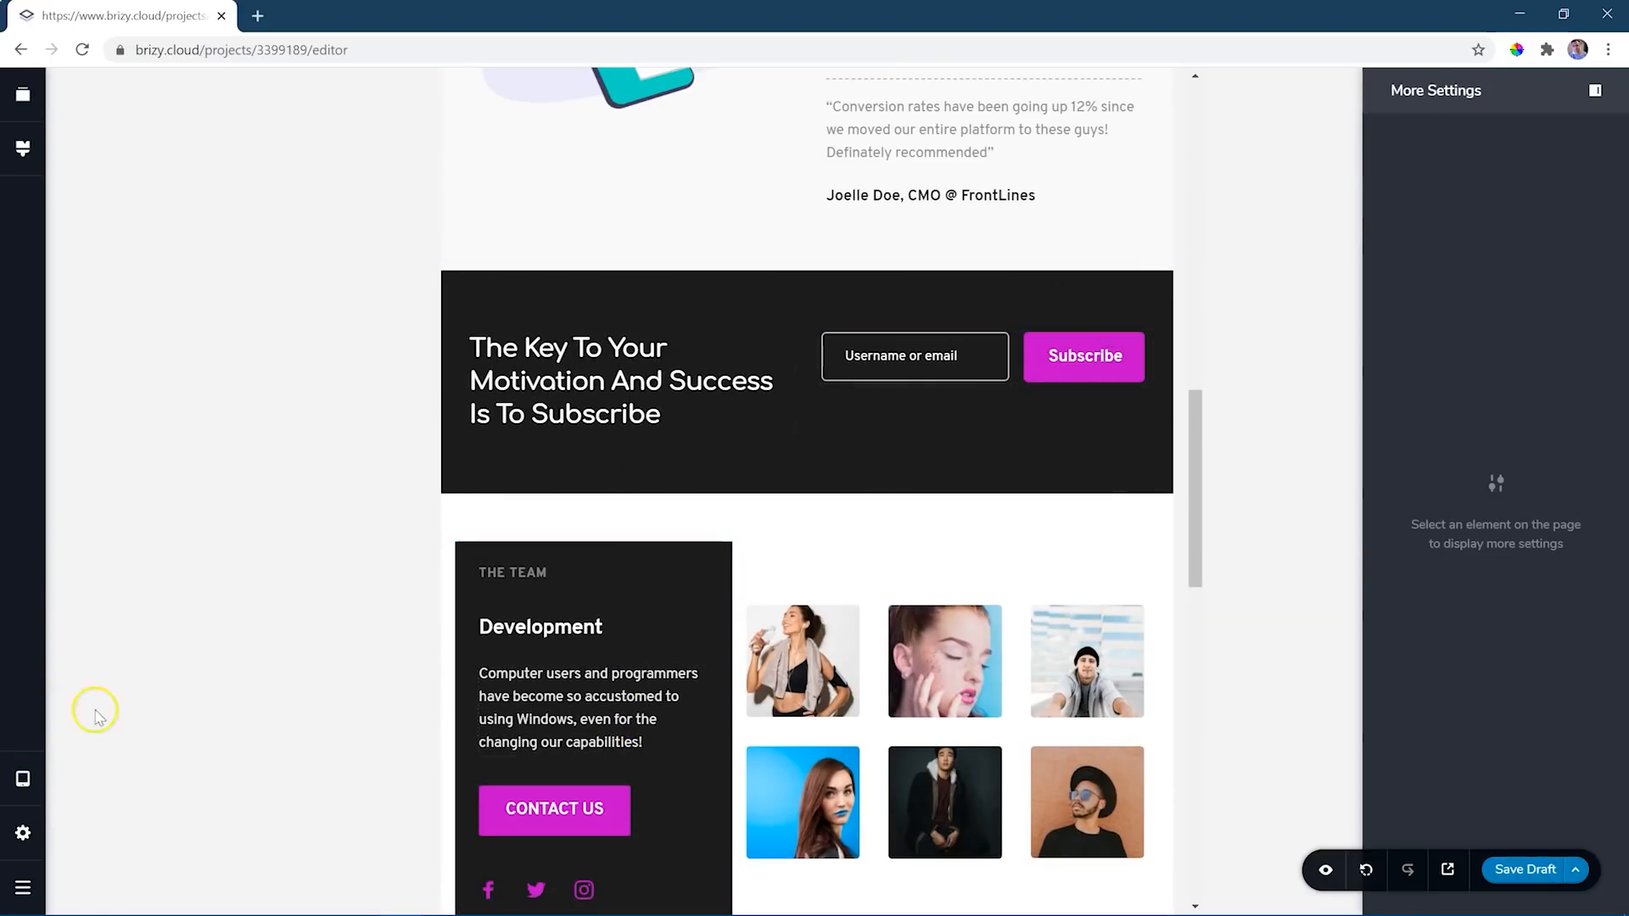
left_click(25, 785)
left_click(113, 717)
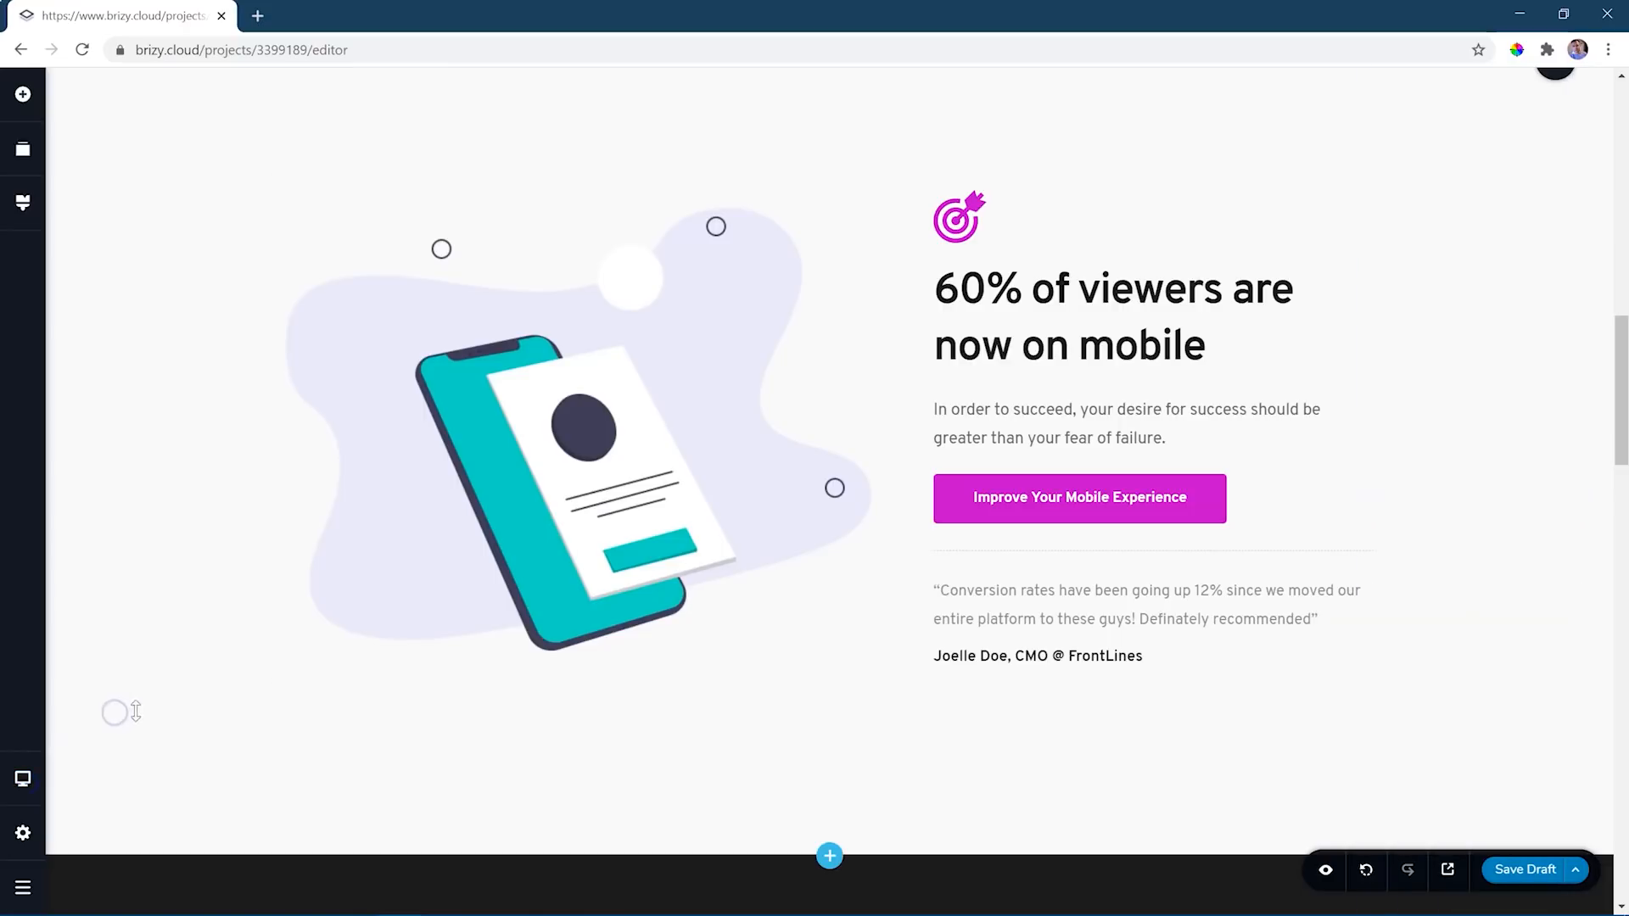
scroll(556, 609, "down", 6)
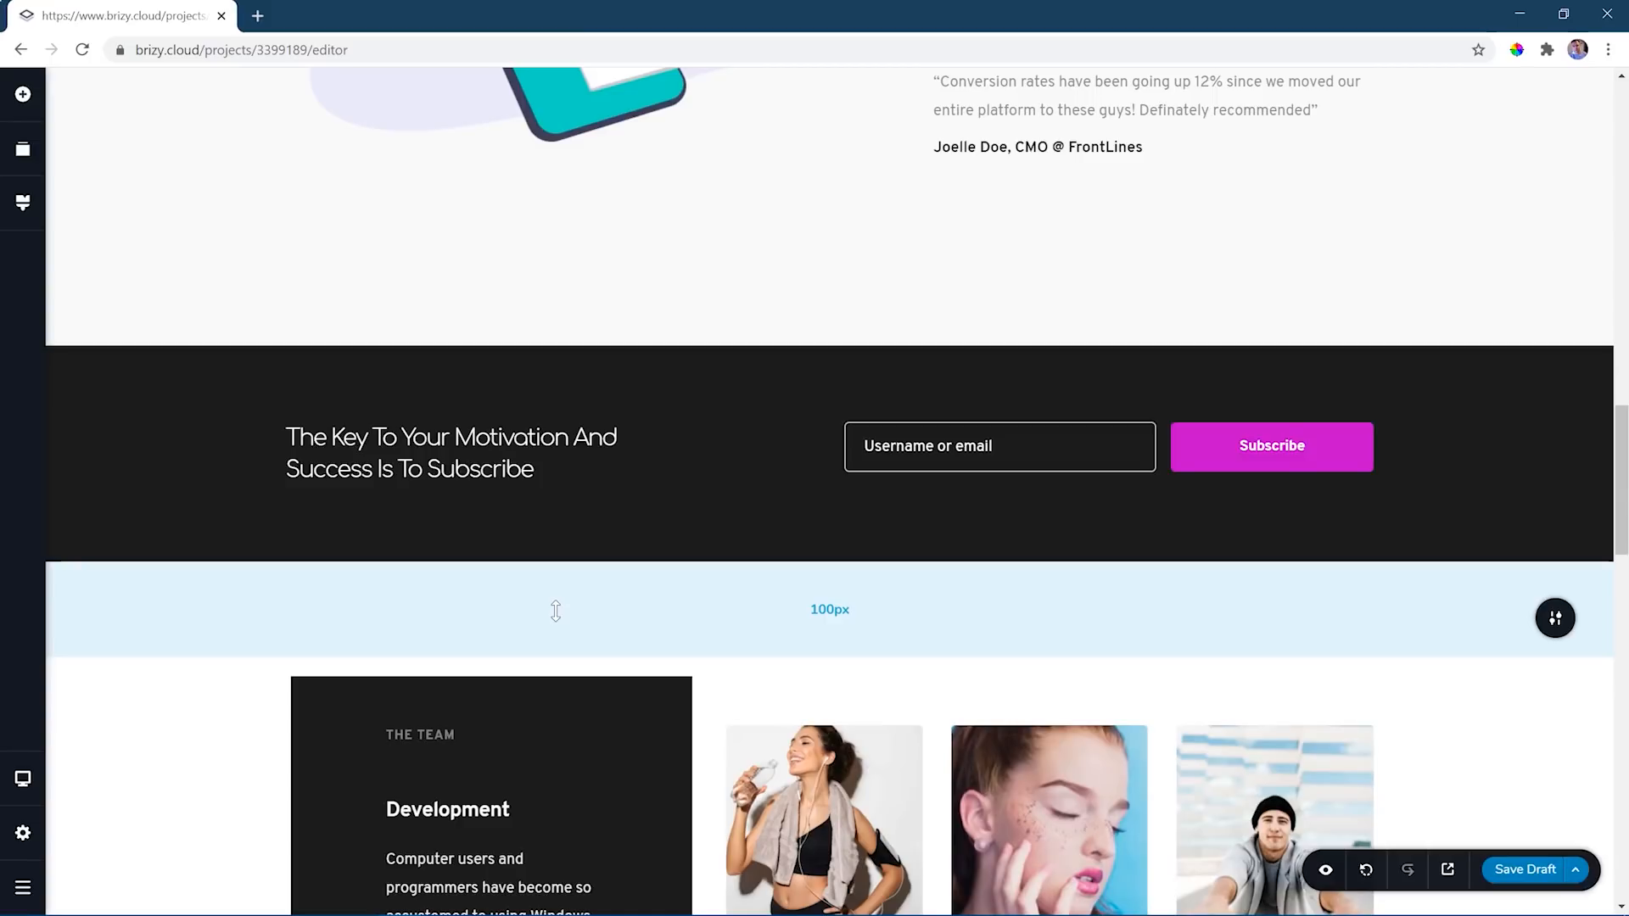
scroll(1221, 648, "up", 15)
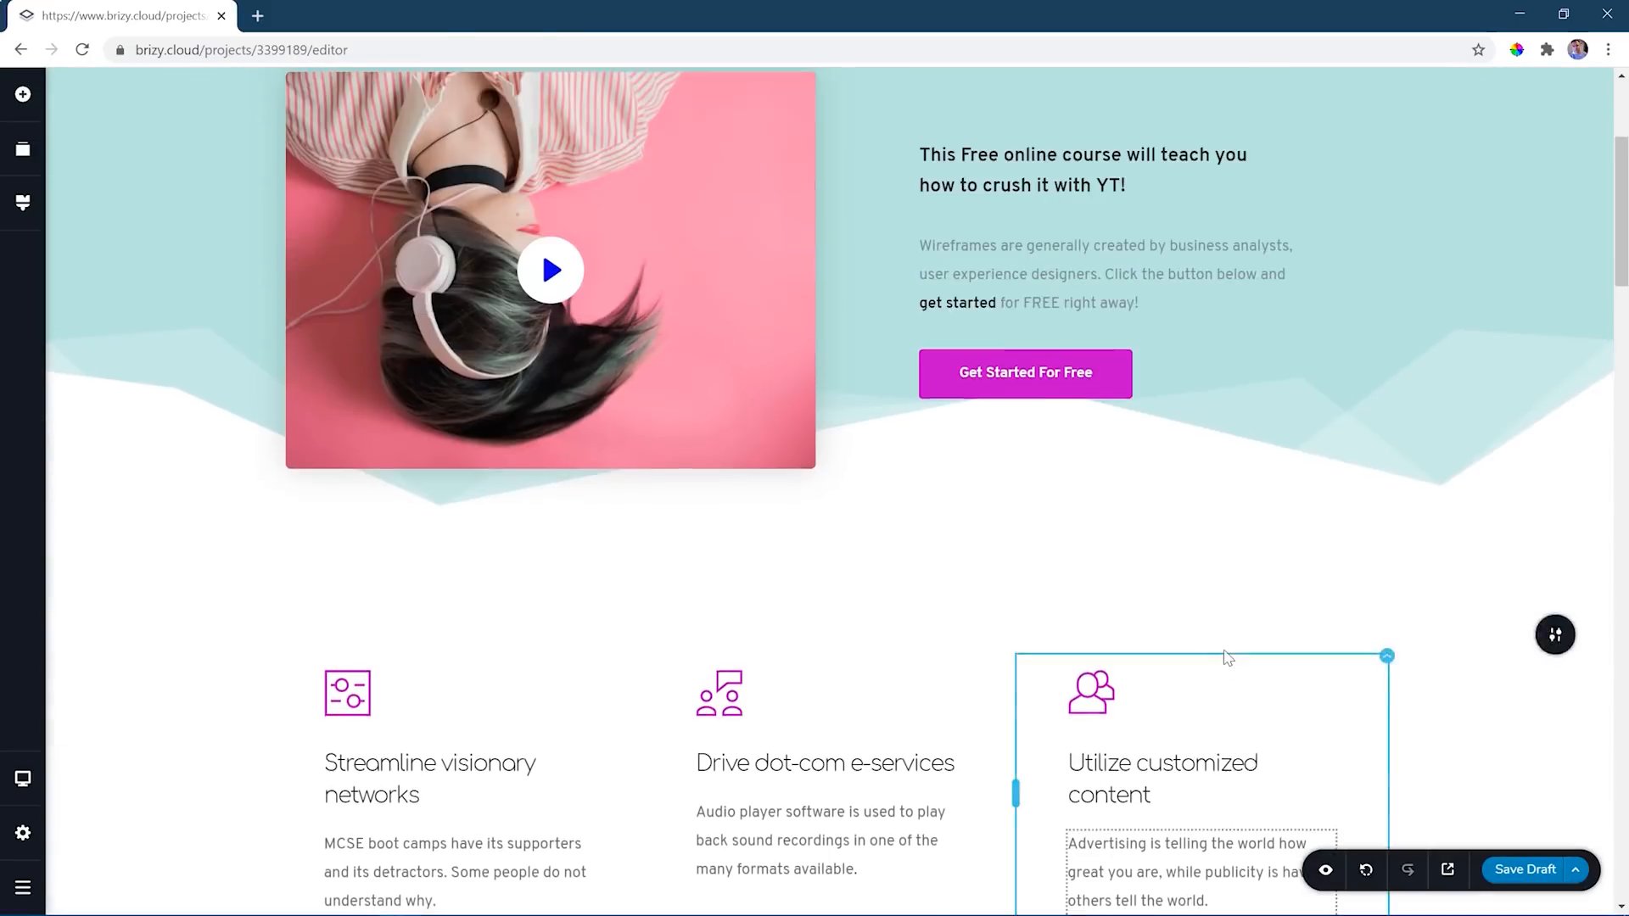
scroll(1228, 659, "up", 3)
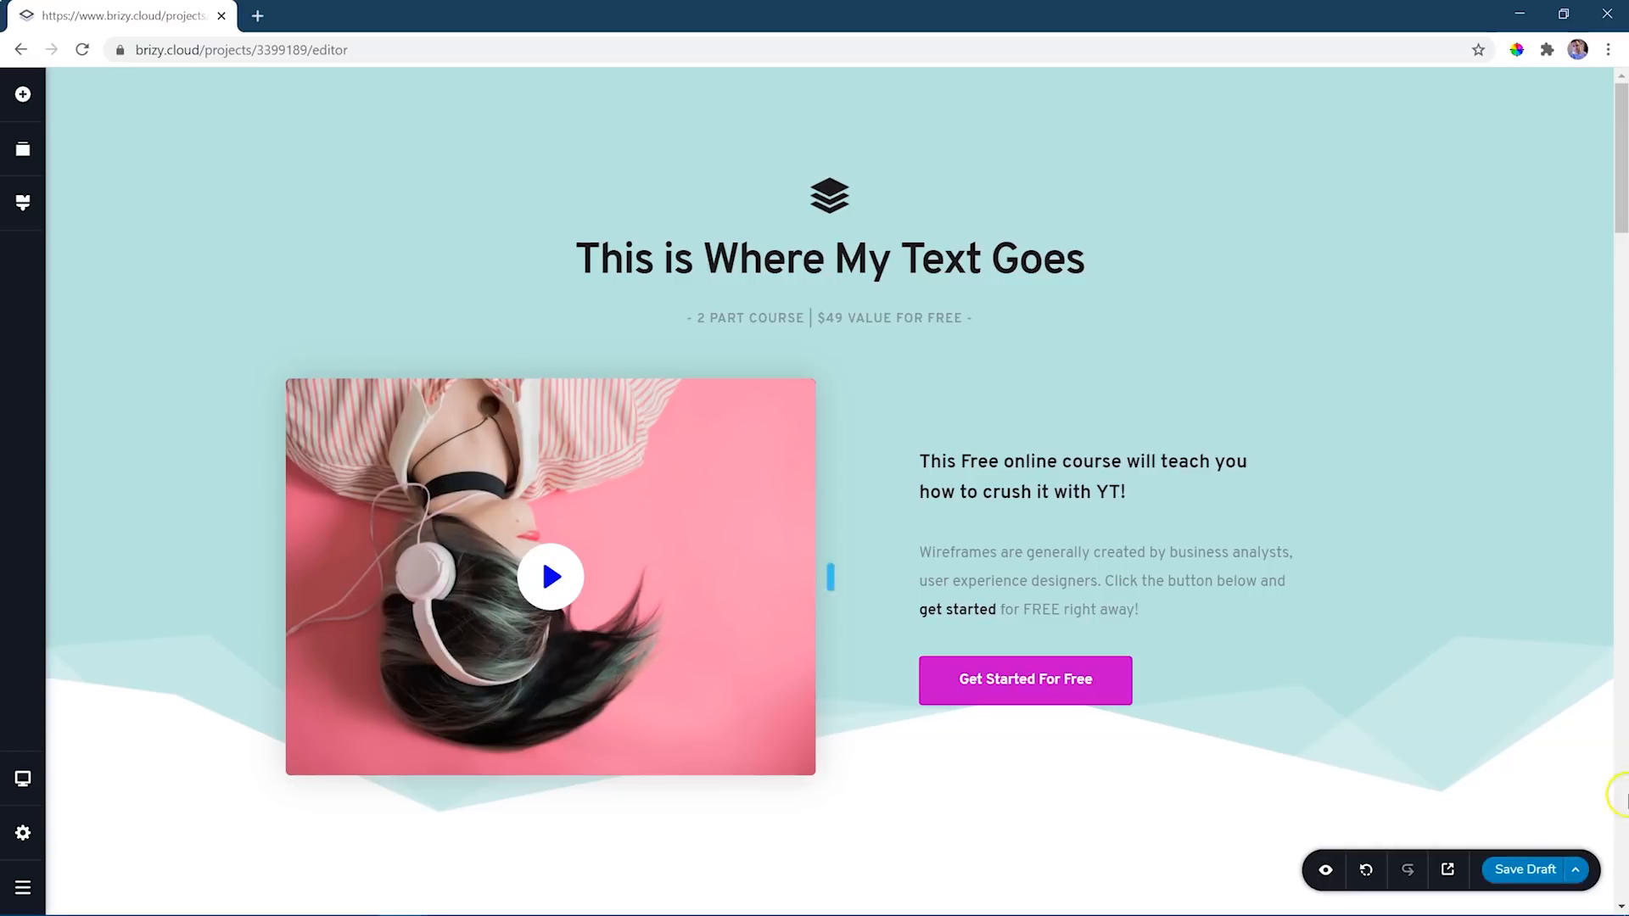
- Publish the page instead of keeping it as a draft
left_click(1516, 874)
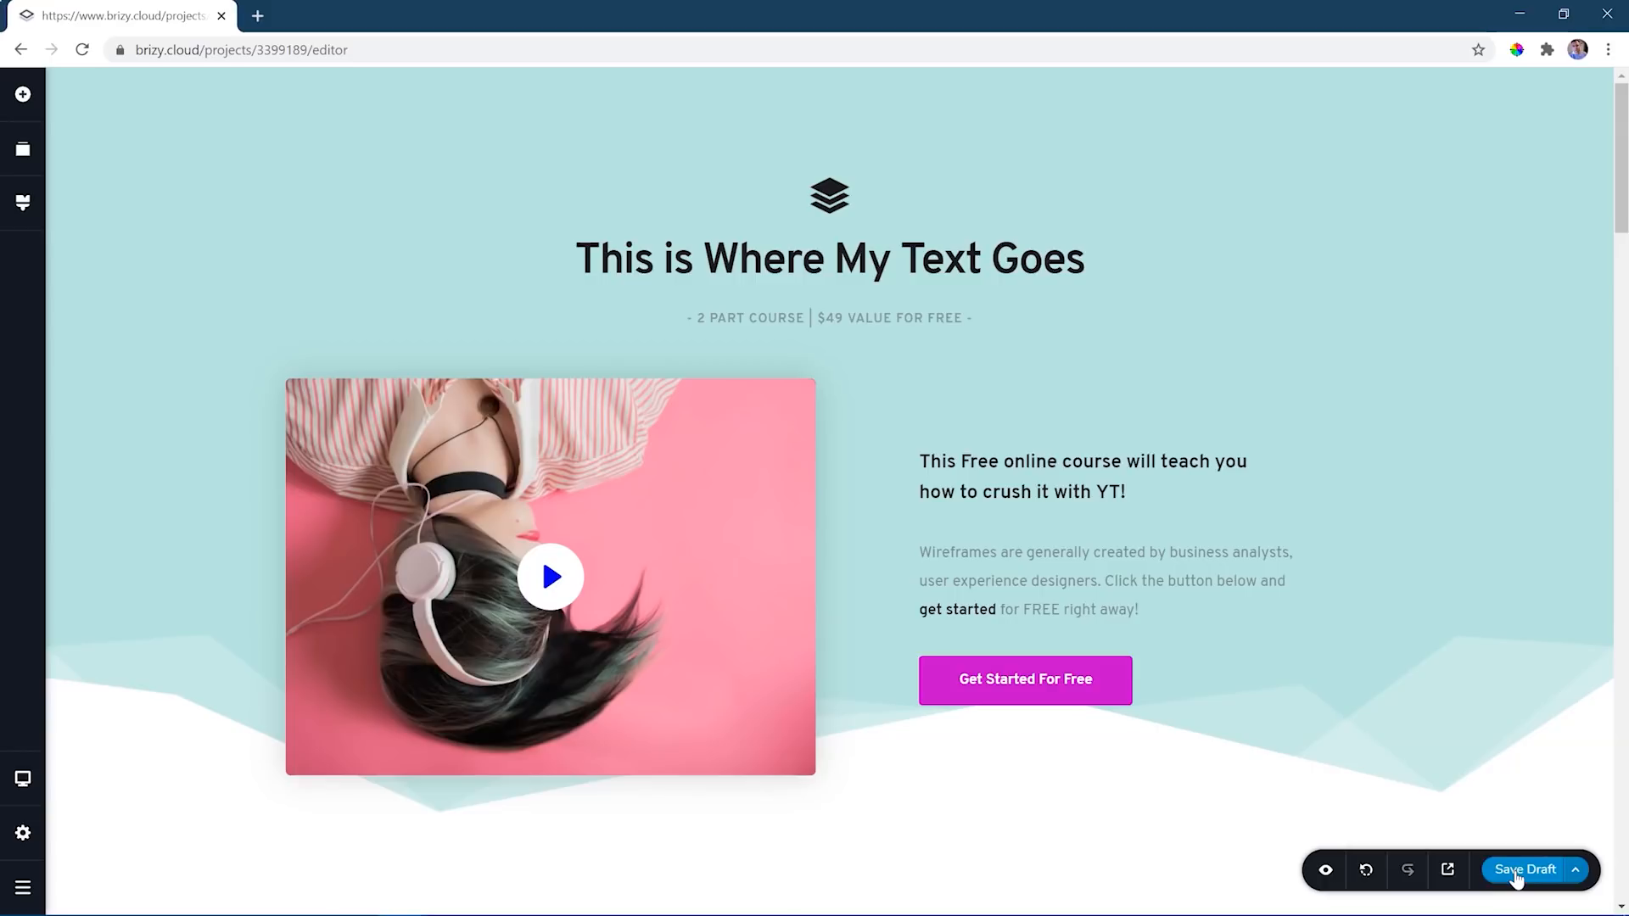
left_click(1578, 874)
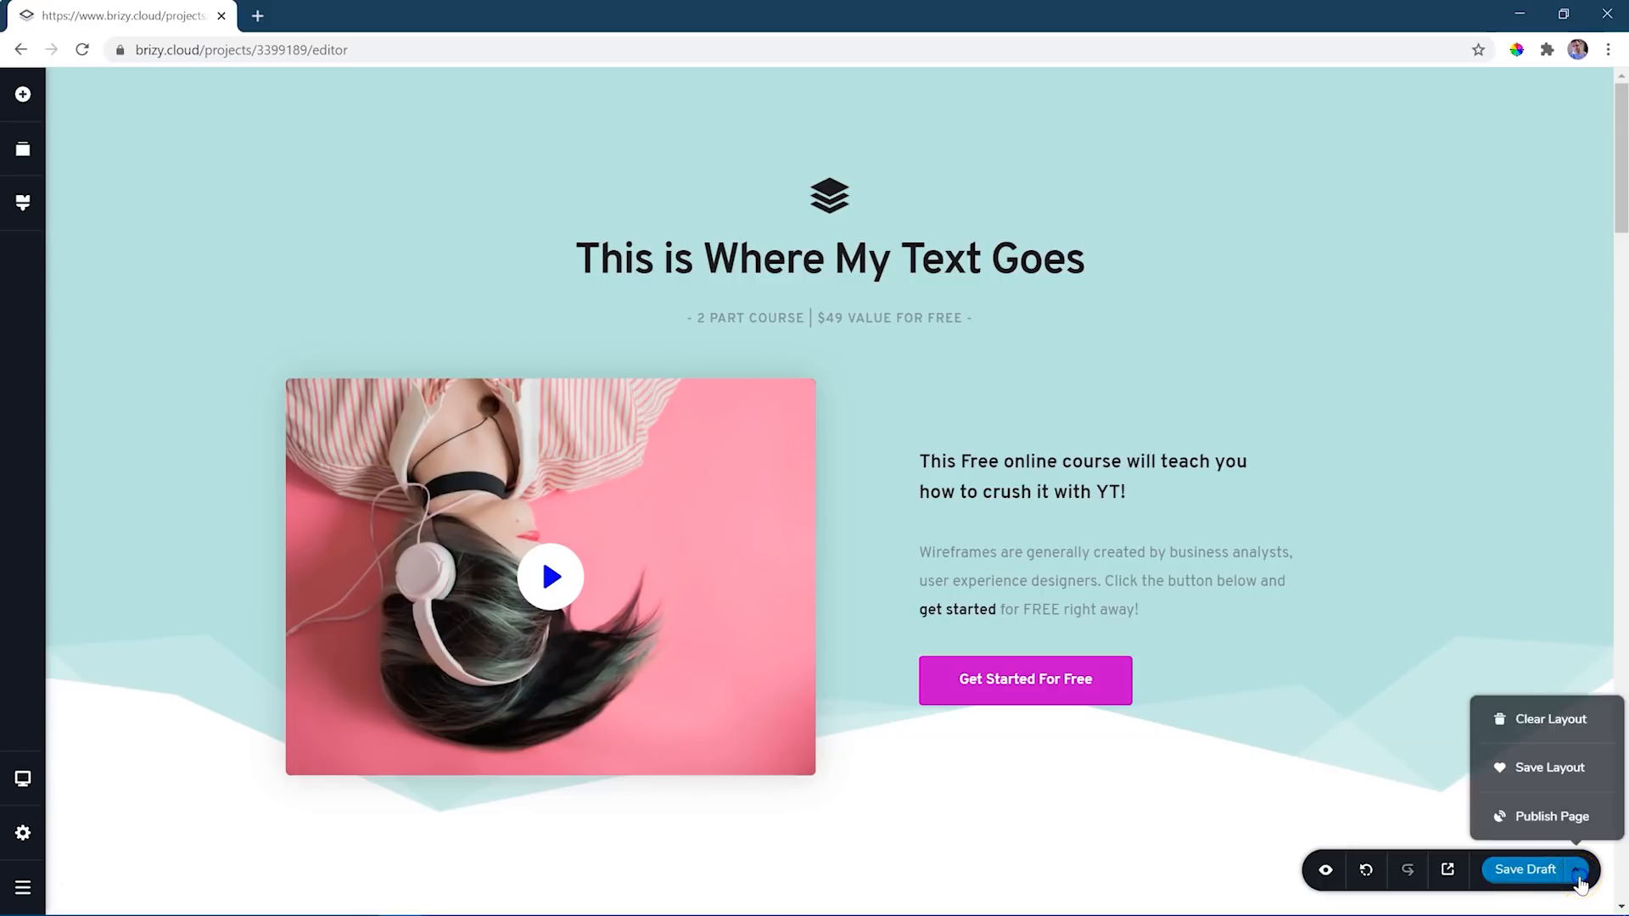
left_click(1553, 816)
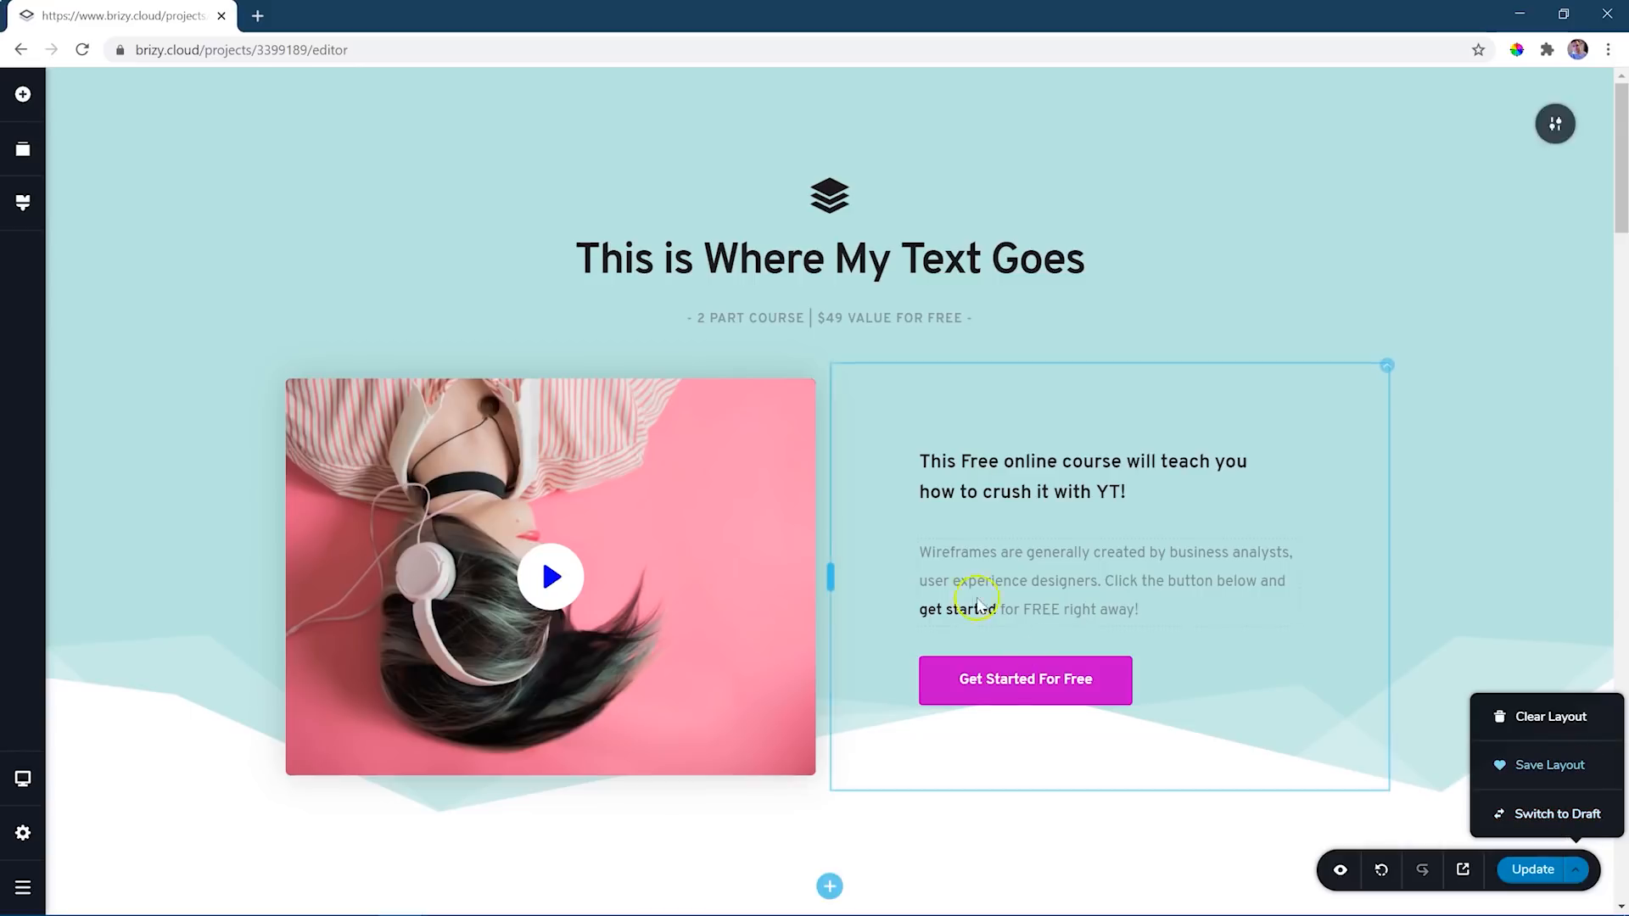
- Open the project's list of pages and add a new page to it
scroll(1025, 649, "down", 15)
scroll(1025, 649, "down", 5)
scroll(1026, 655, "up", 20)
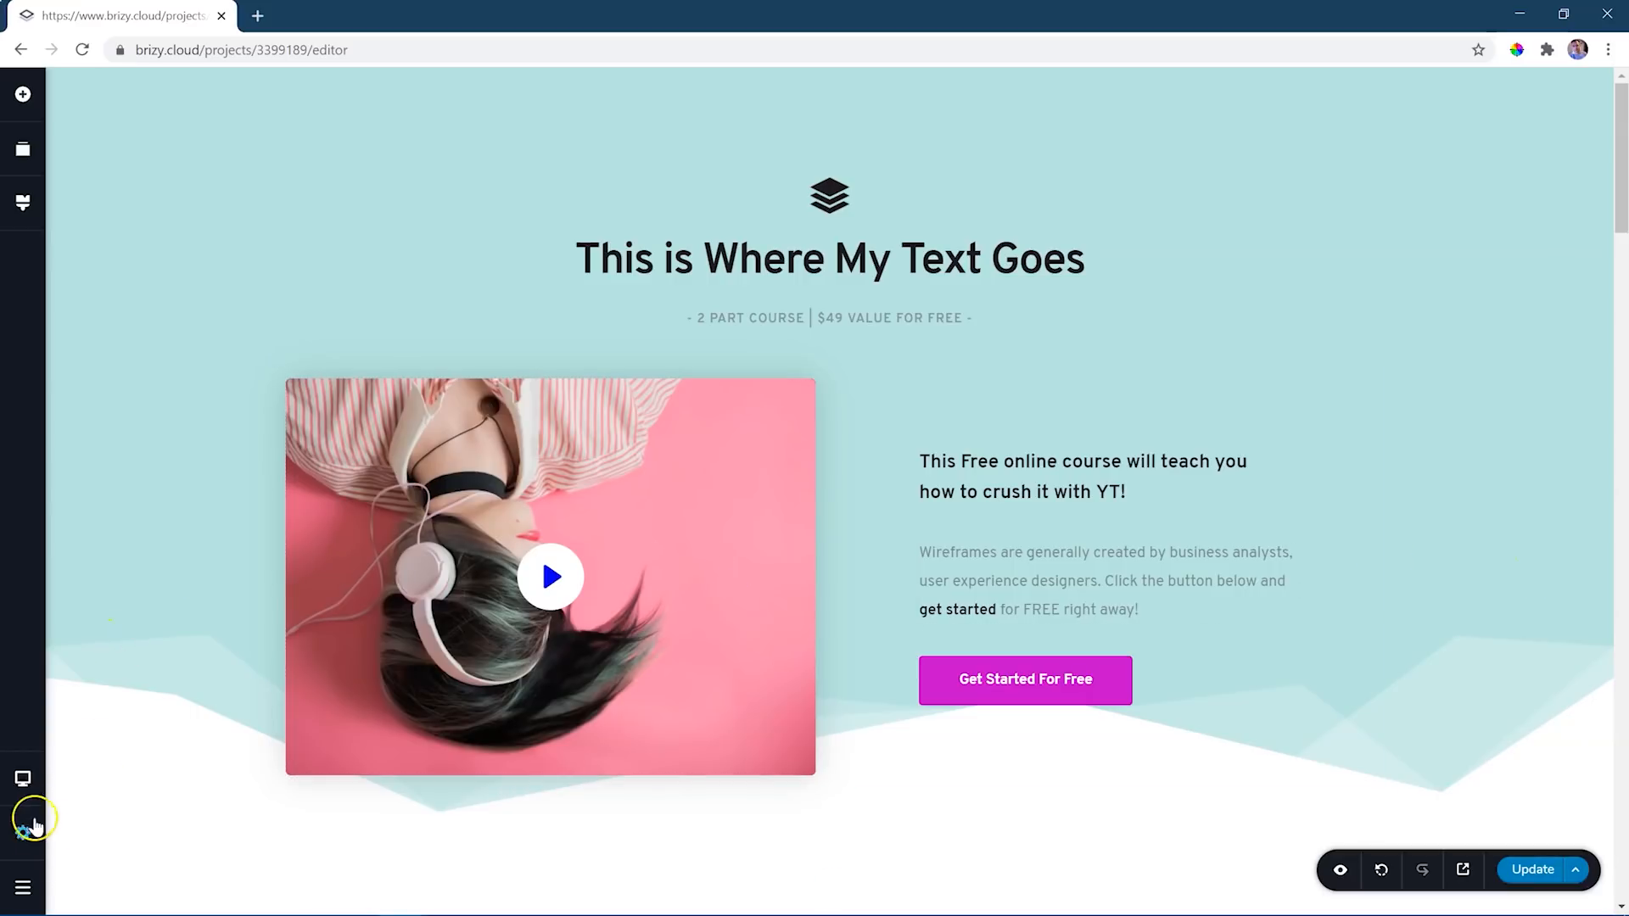
left_click(21, 830)
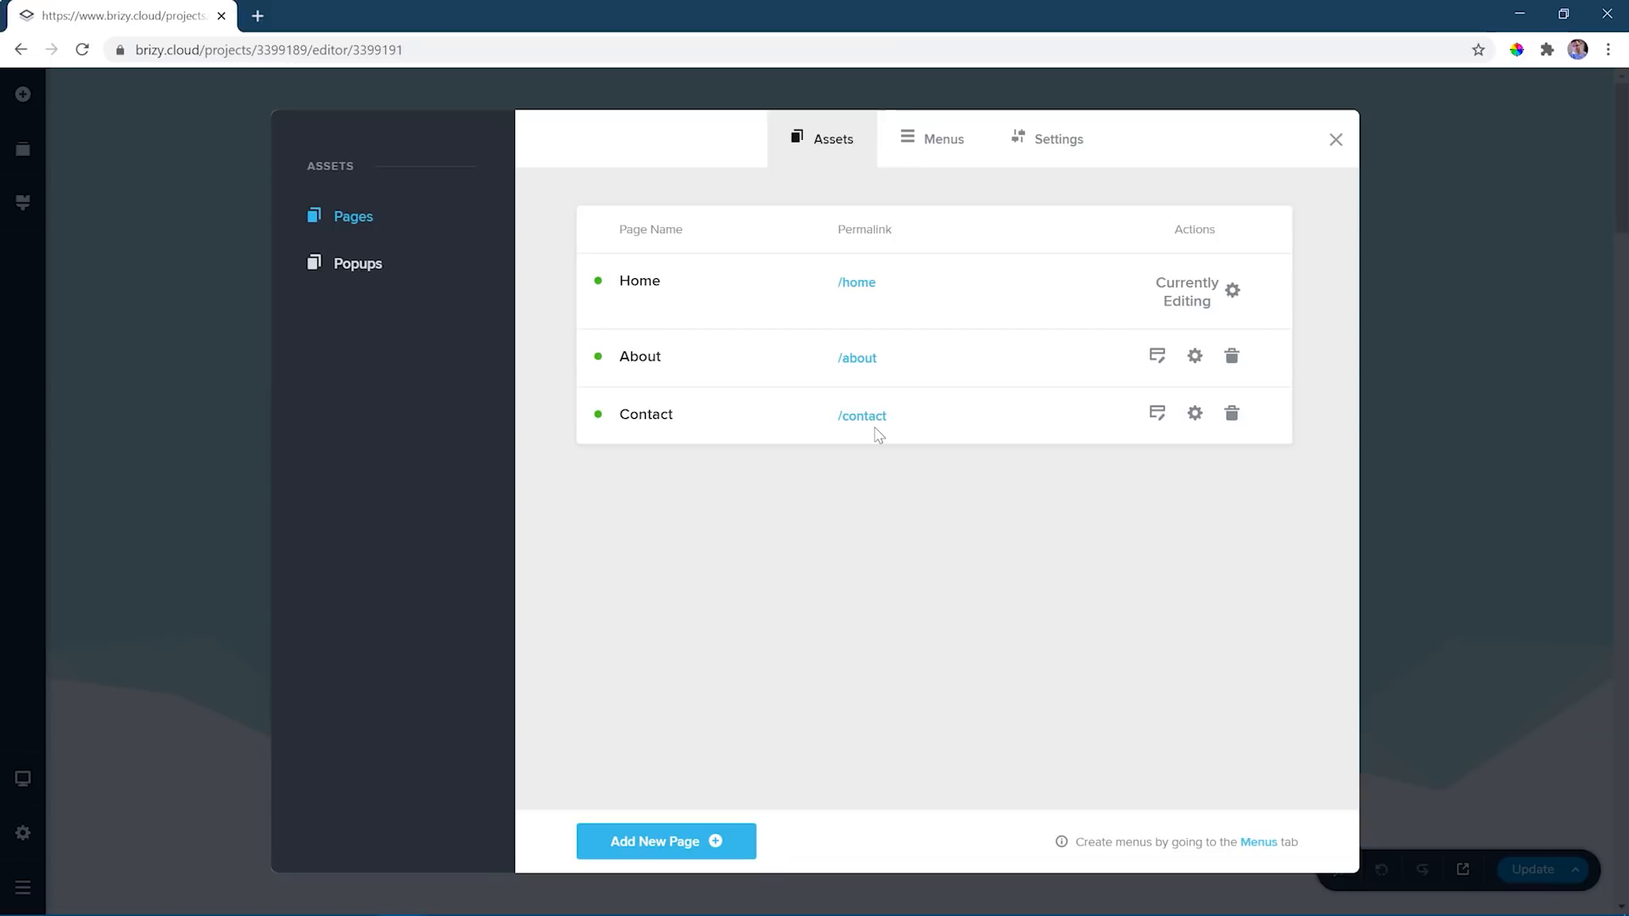
left_click(684, 848)
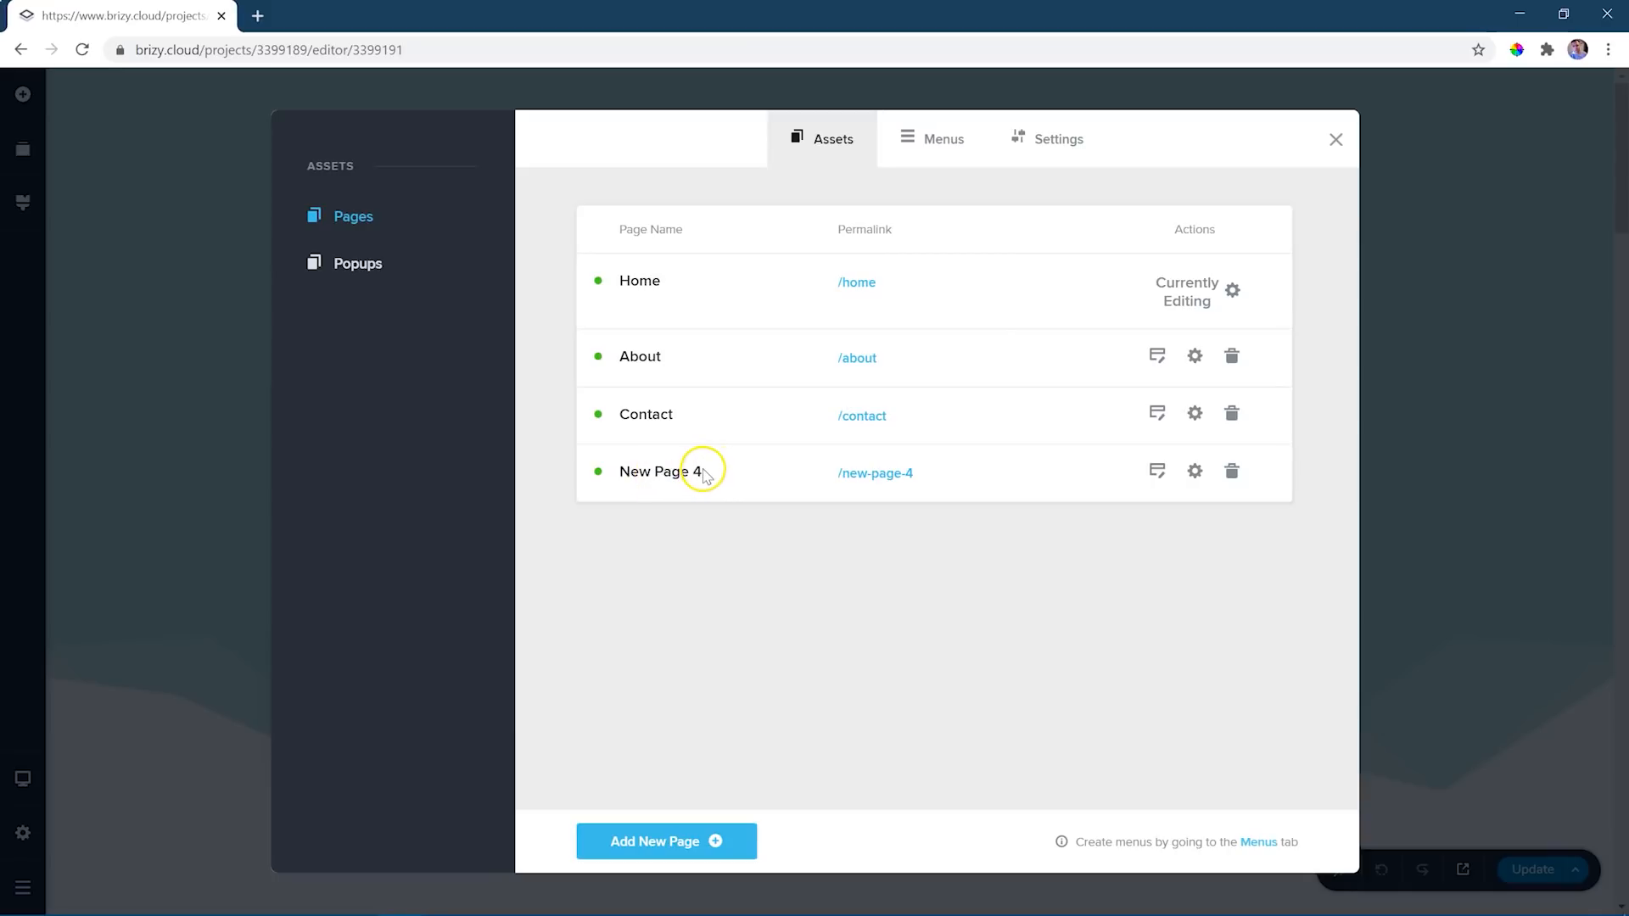
- Set the newly added page's title to Services and its permalink to services, leaving the description empty, and save
left_click(1195, 473)
left_click_drag(709, 560, 593, 561)
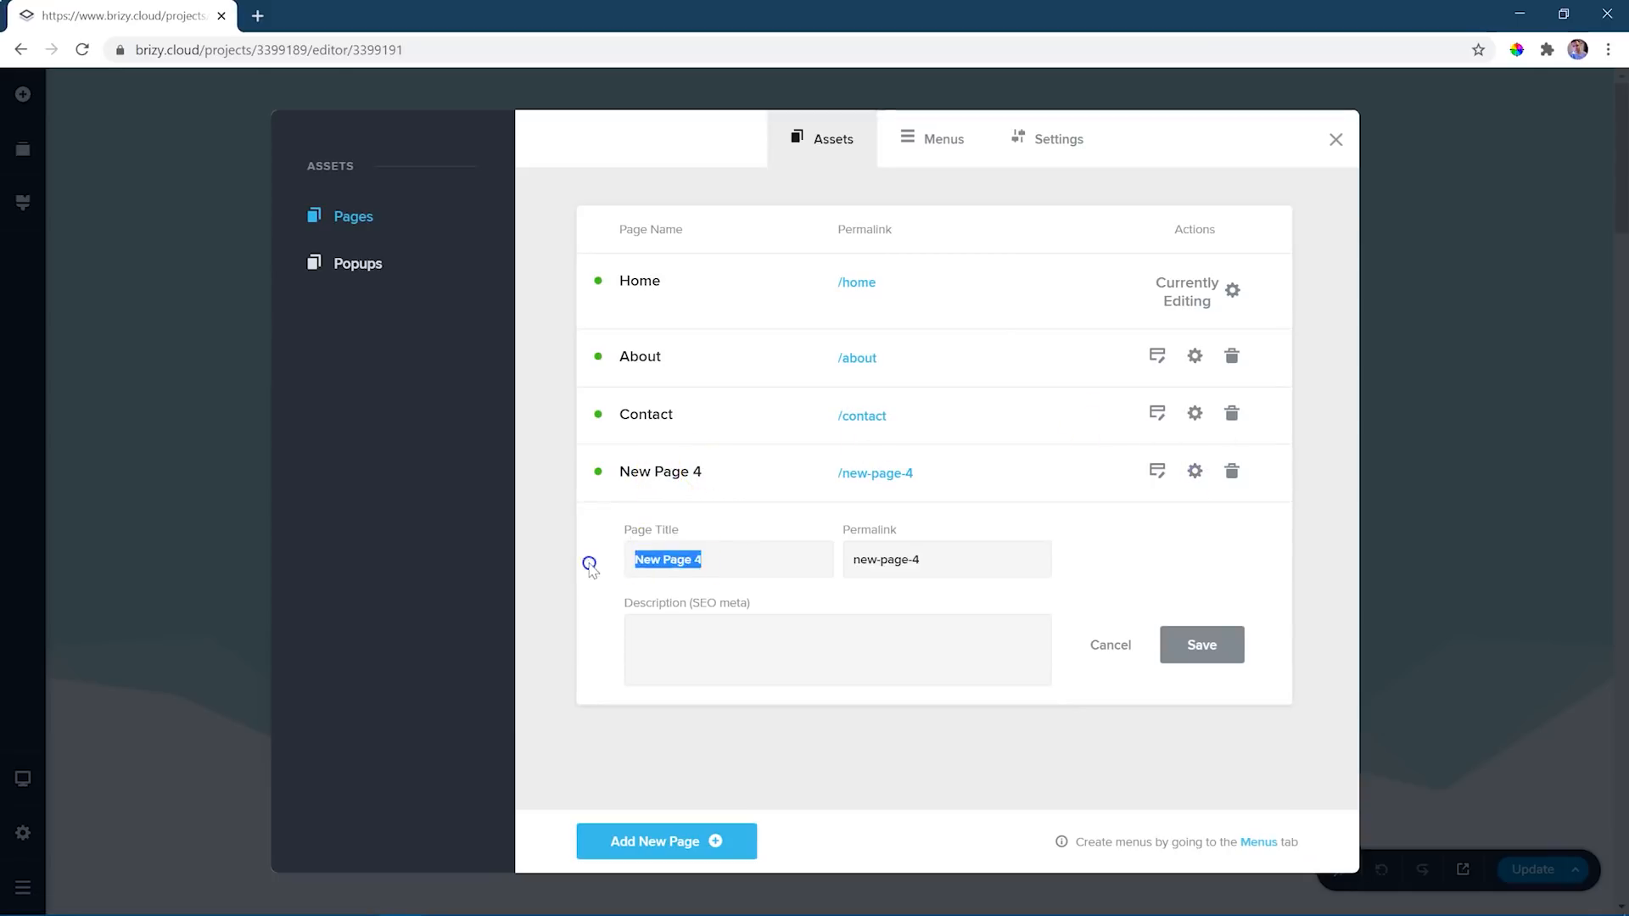
key("BackSpace")
type("S")
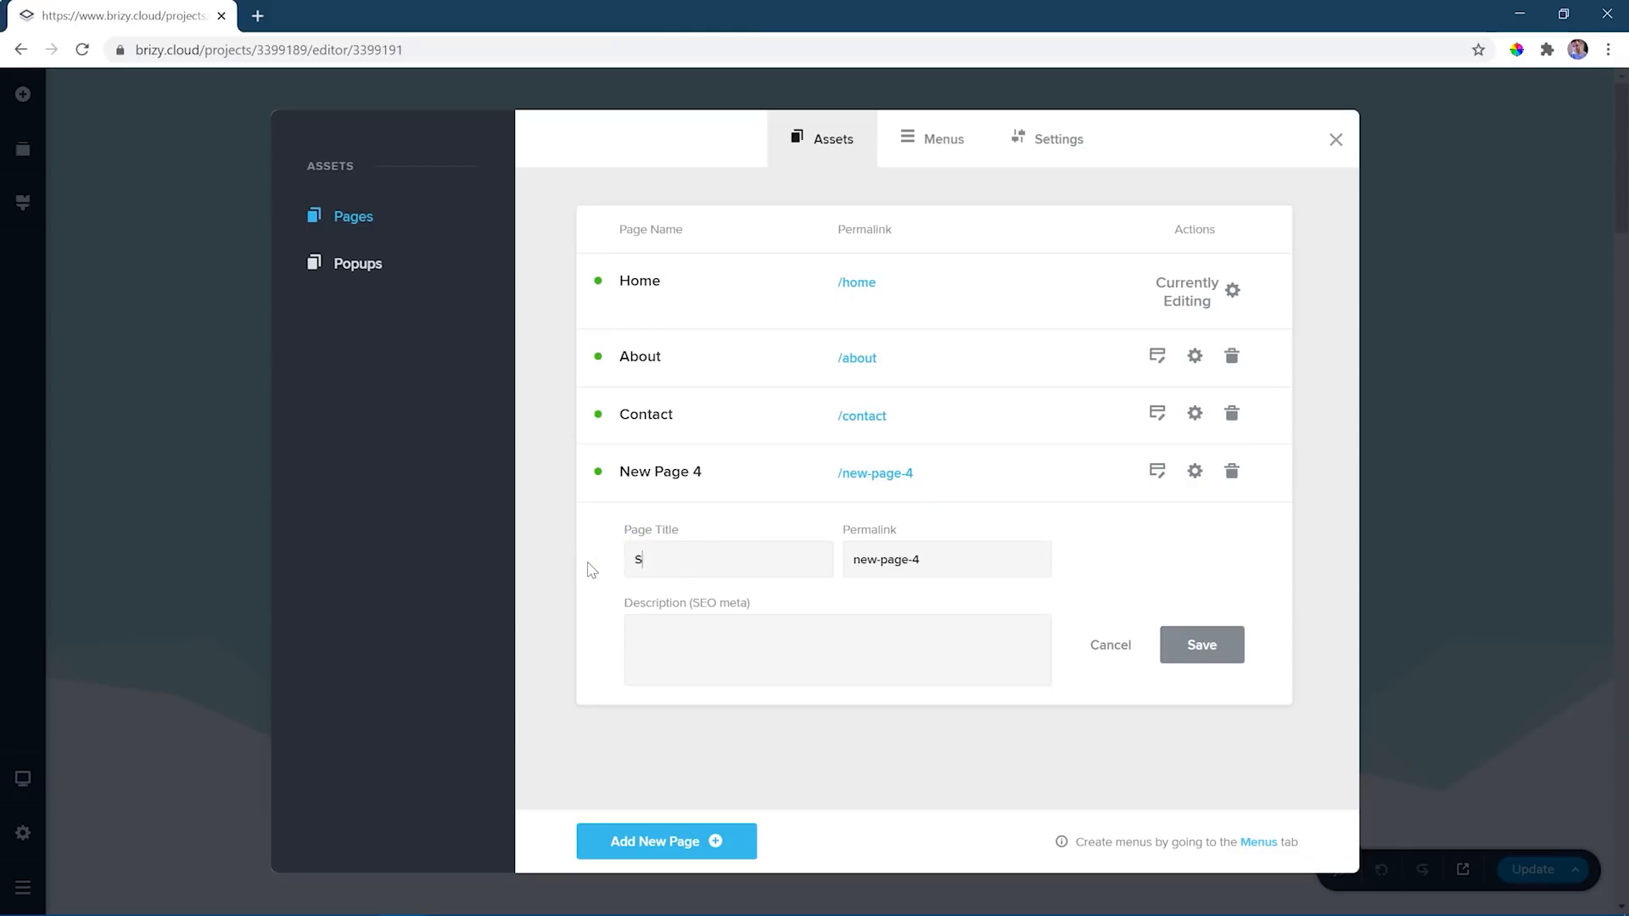
type("ervices")
key("Tab")
type("services")
left_click(704, 631)
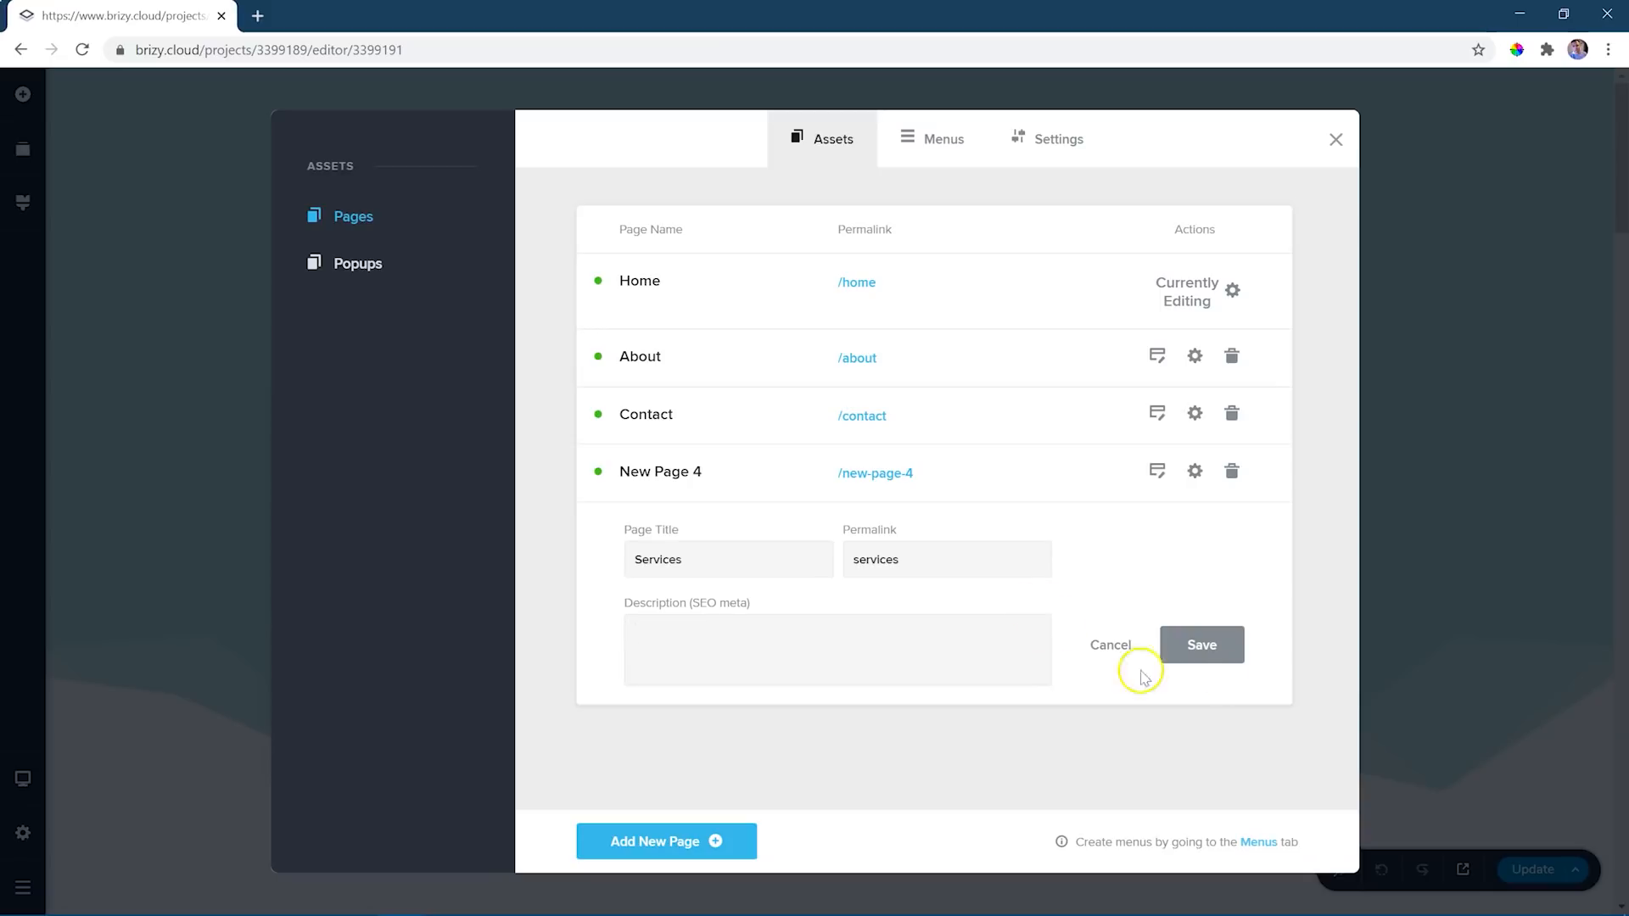
left_click(1203, 644)
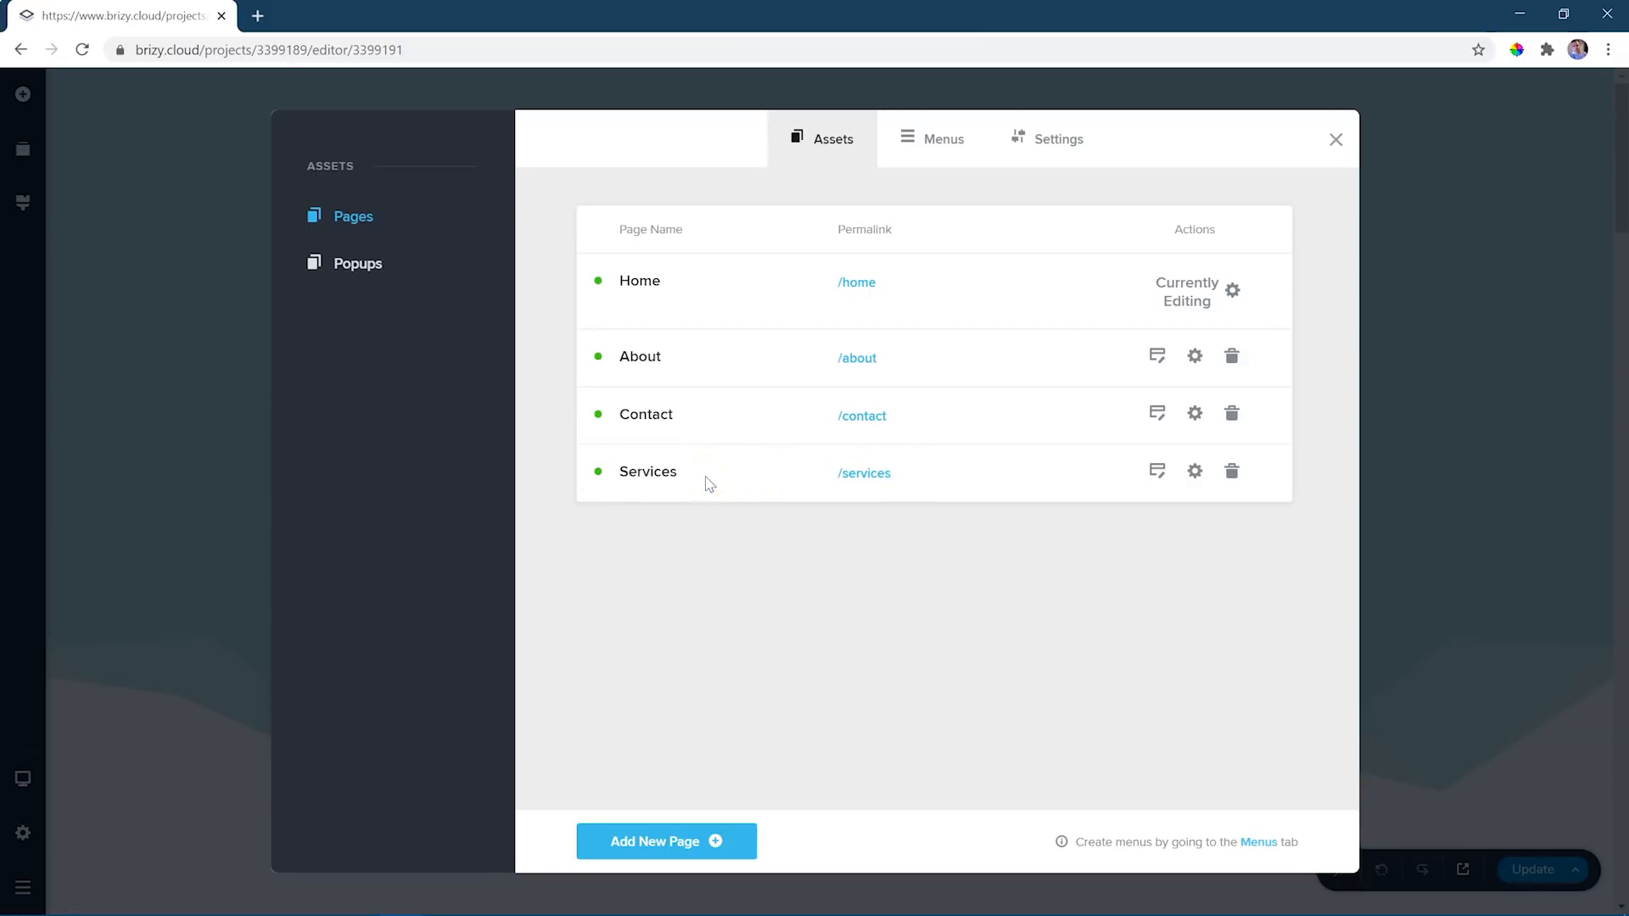
- Open the Services page for editing, look at the block library without adding anything, and return to editing the Home page
left_click(1156, 471)
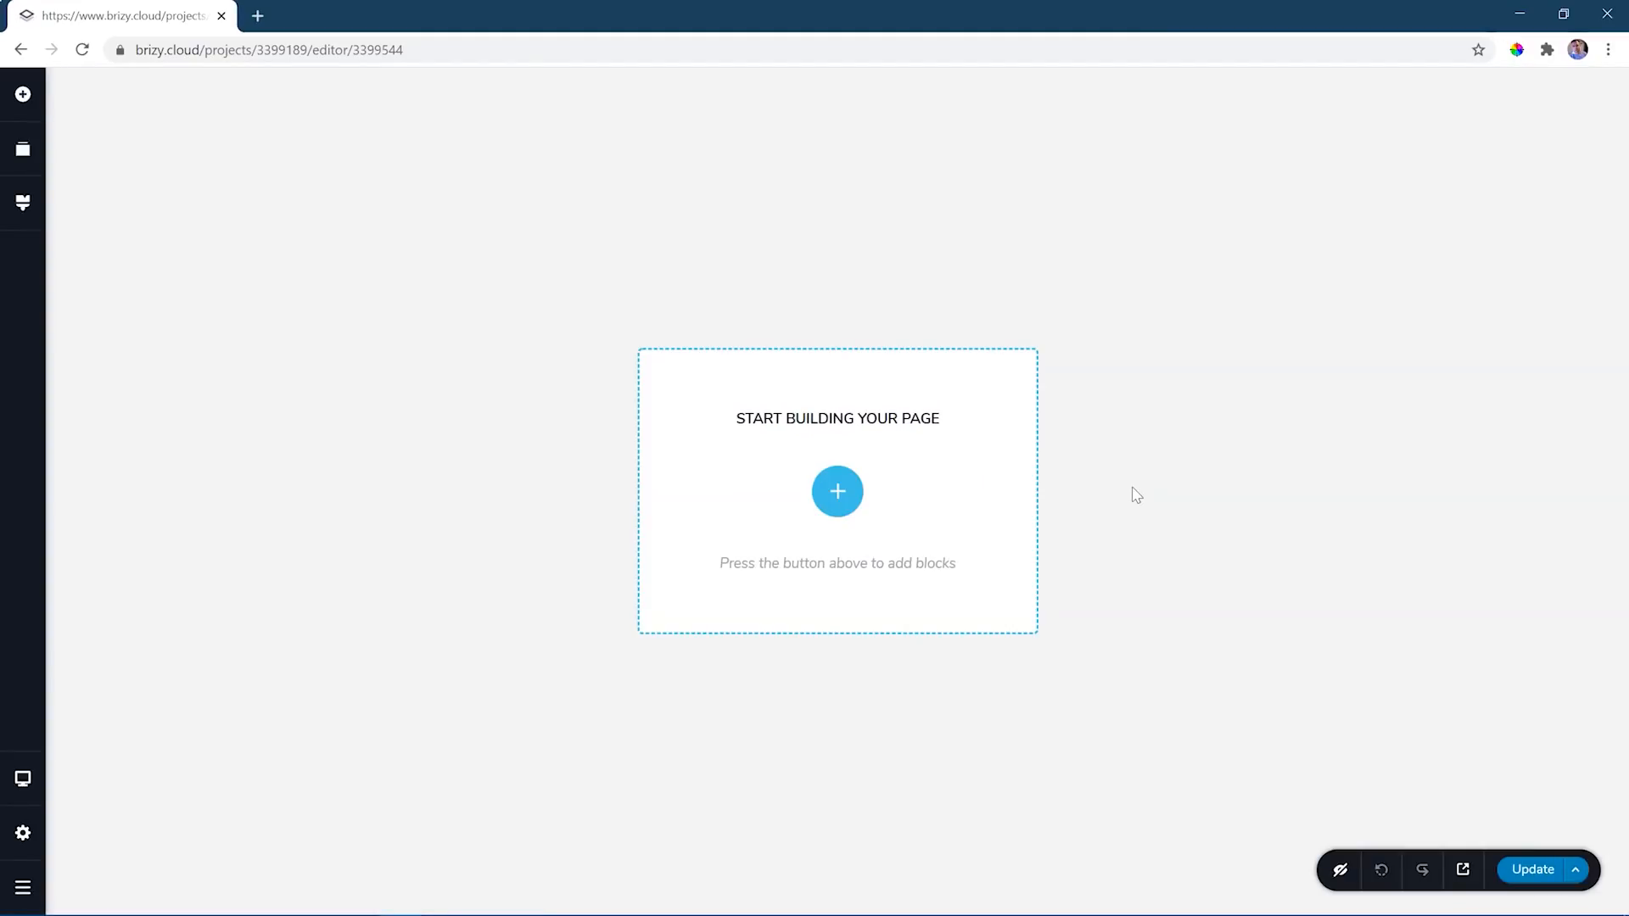
left_click(844, 507)
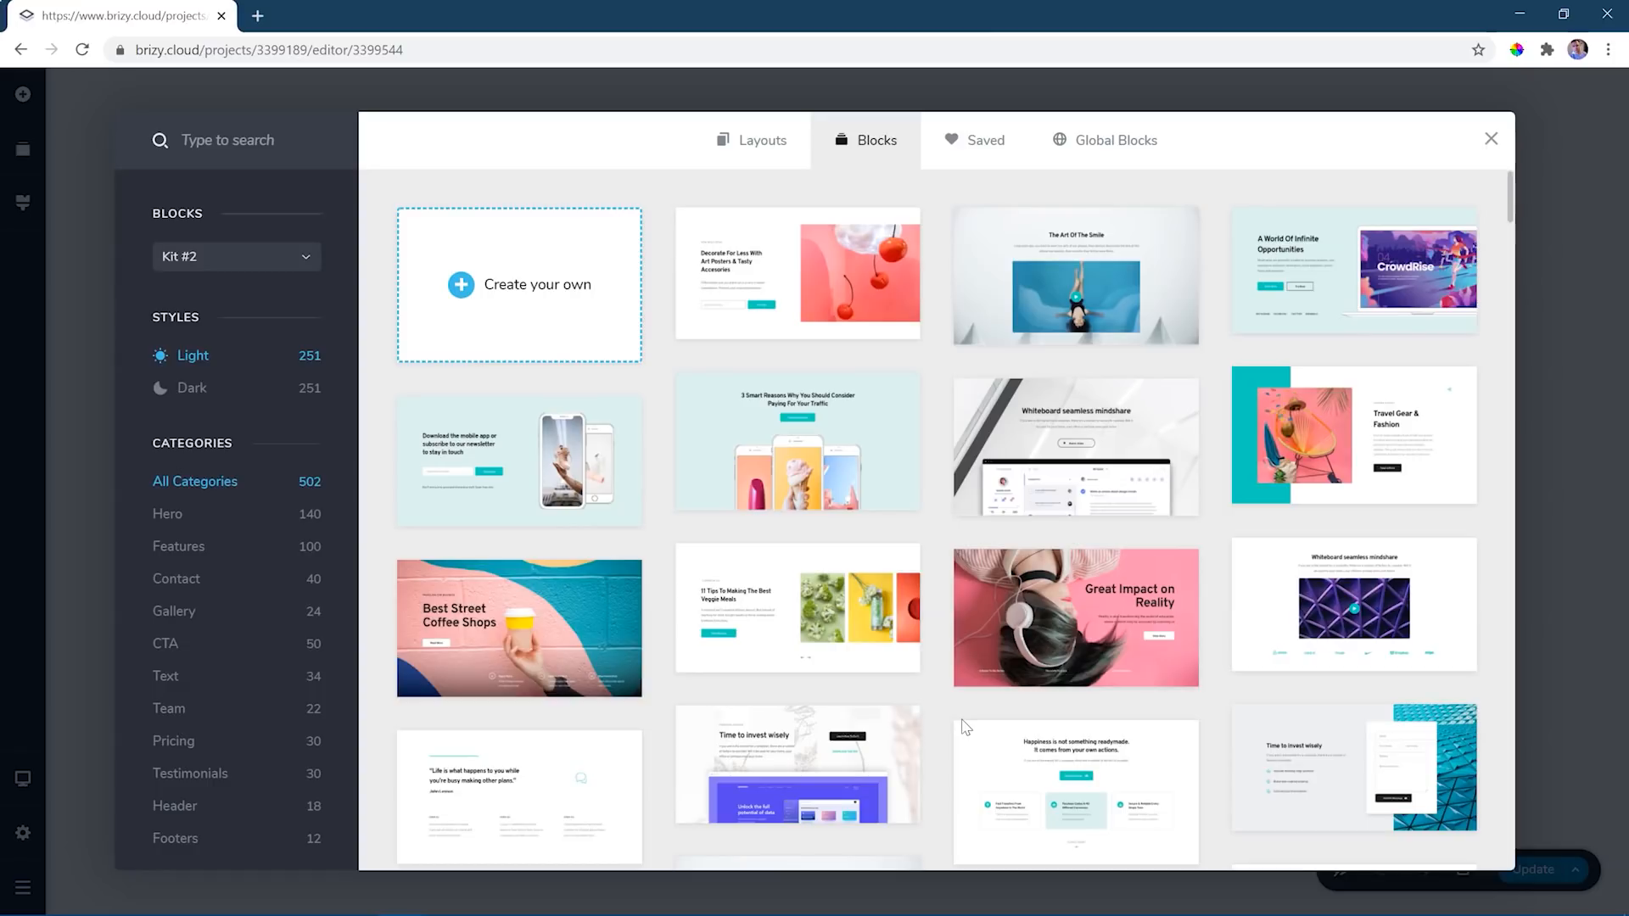
left_click(1491, 138)
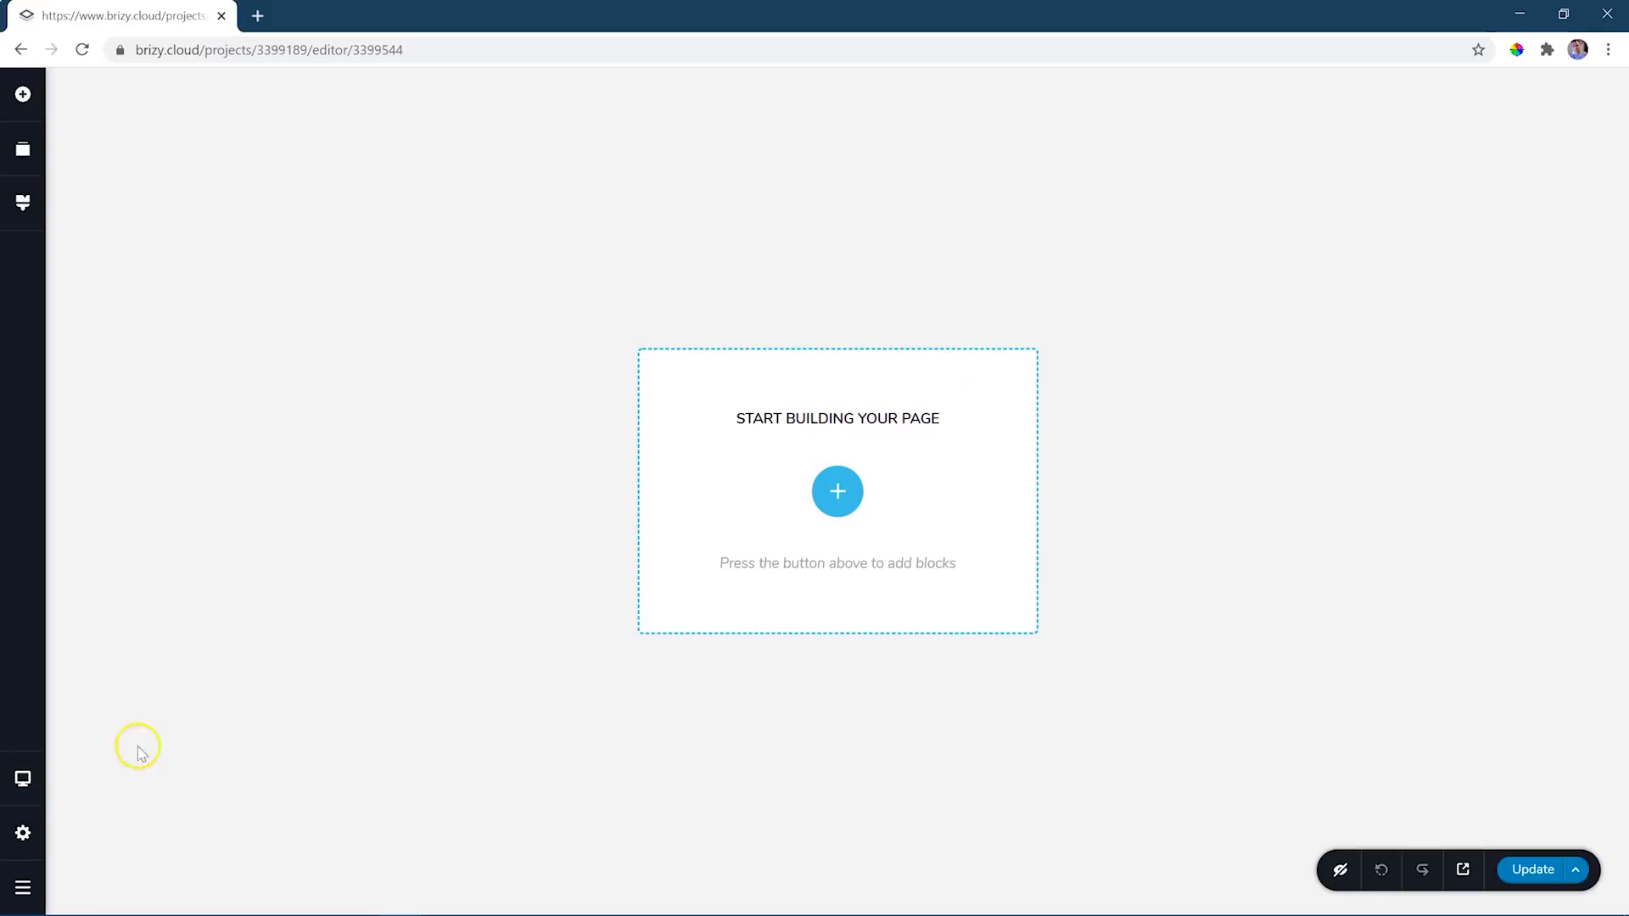
left_click(23, 834)
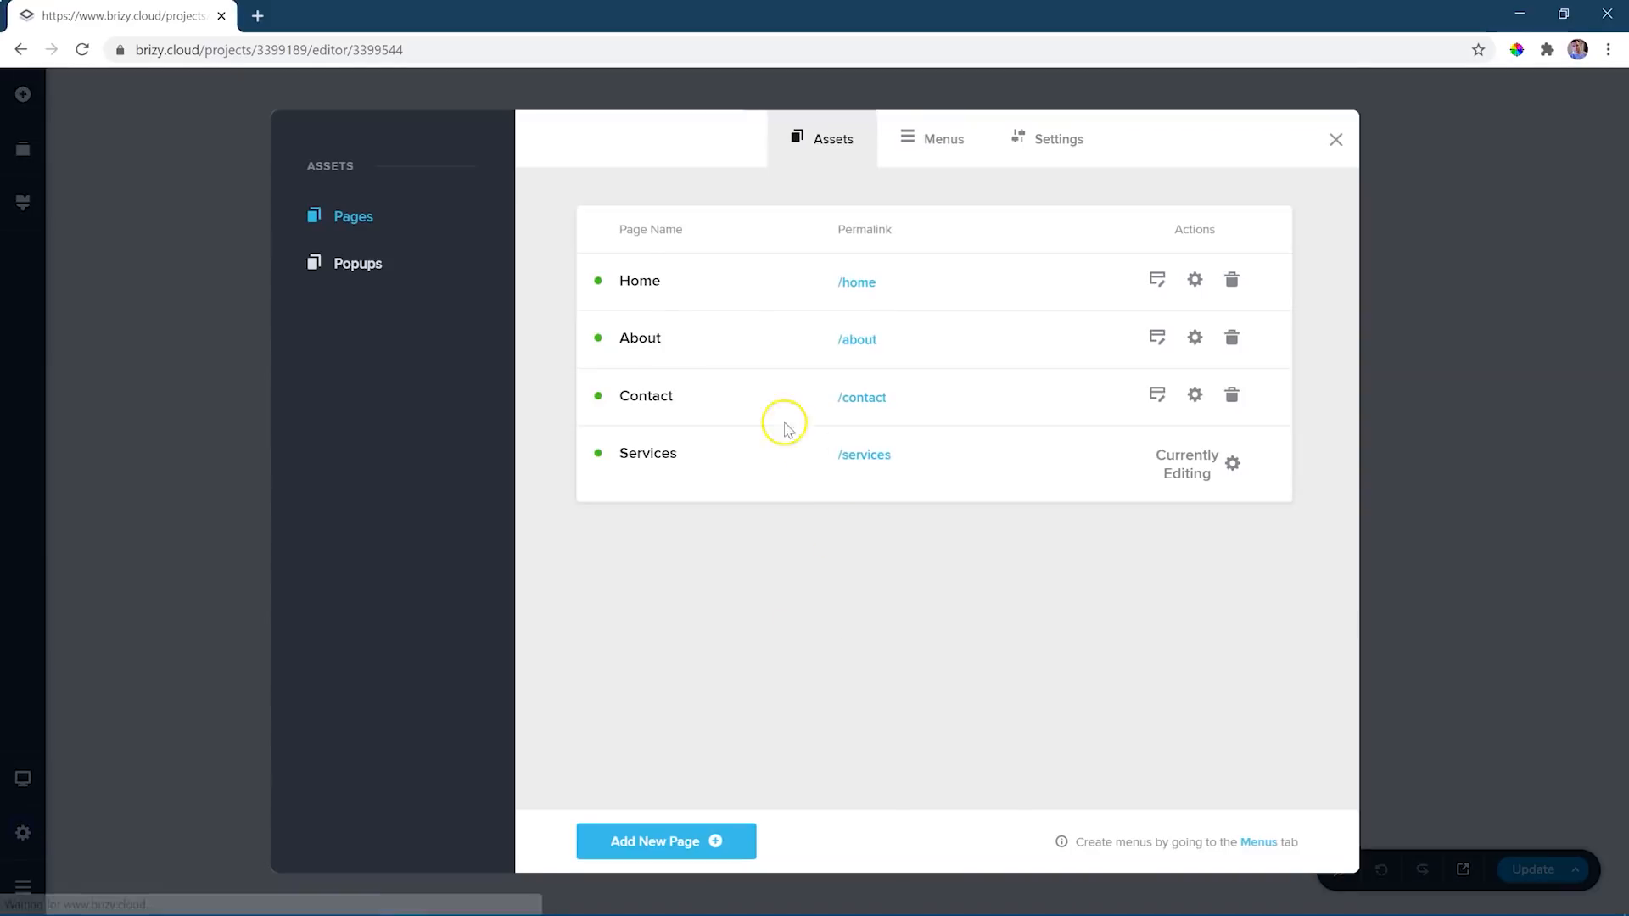
left_click(1157, 280)
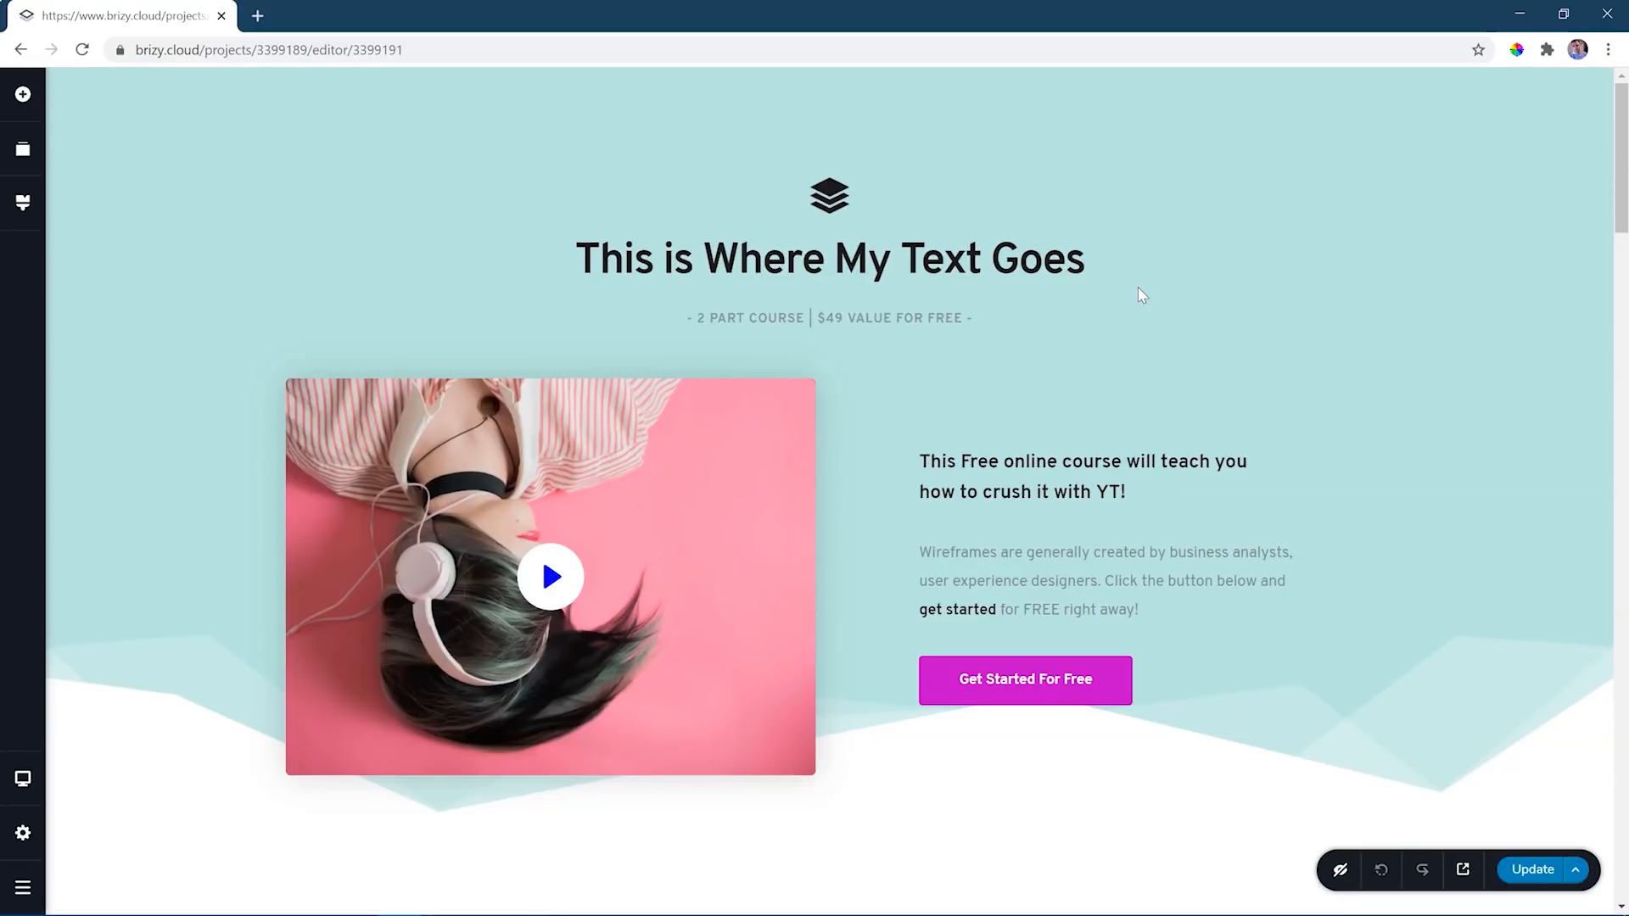
- Review the Services page's settings, the site settings and the social sharing options, and return to the project's list of pages
left_click(23, 836)
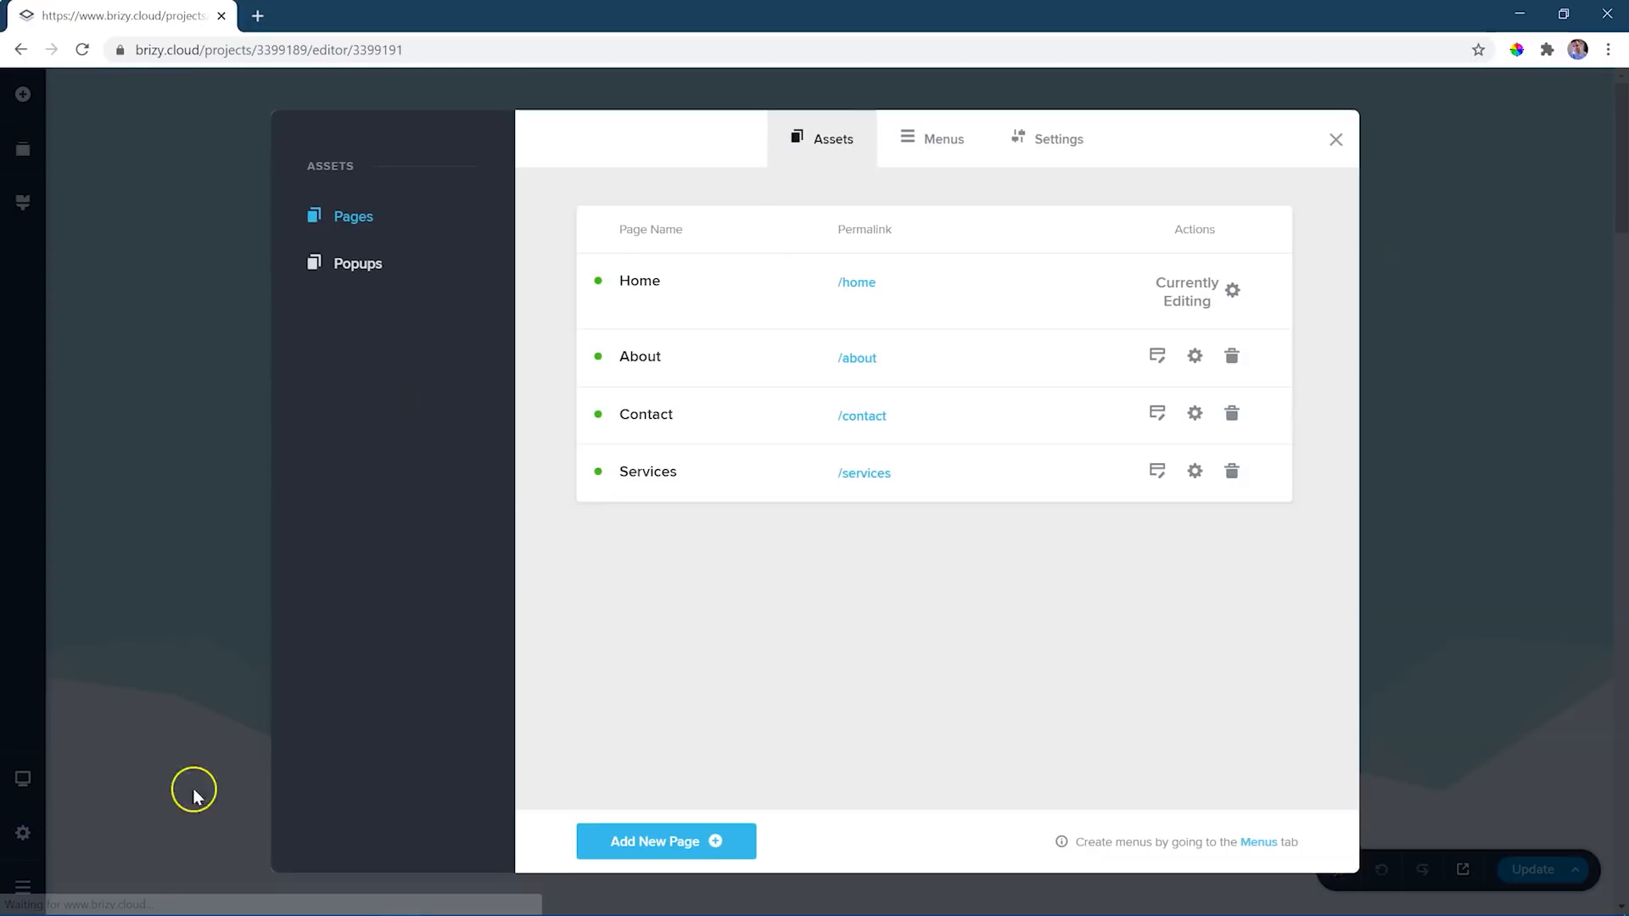
left_click(1194, 473)
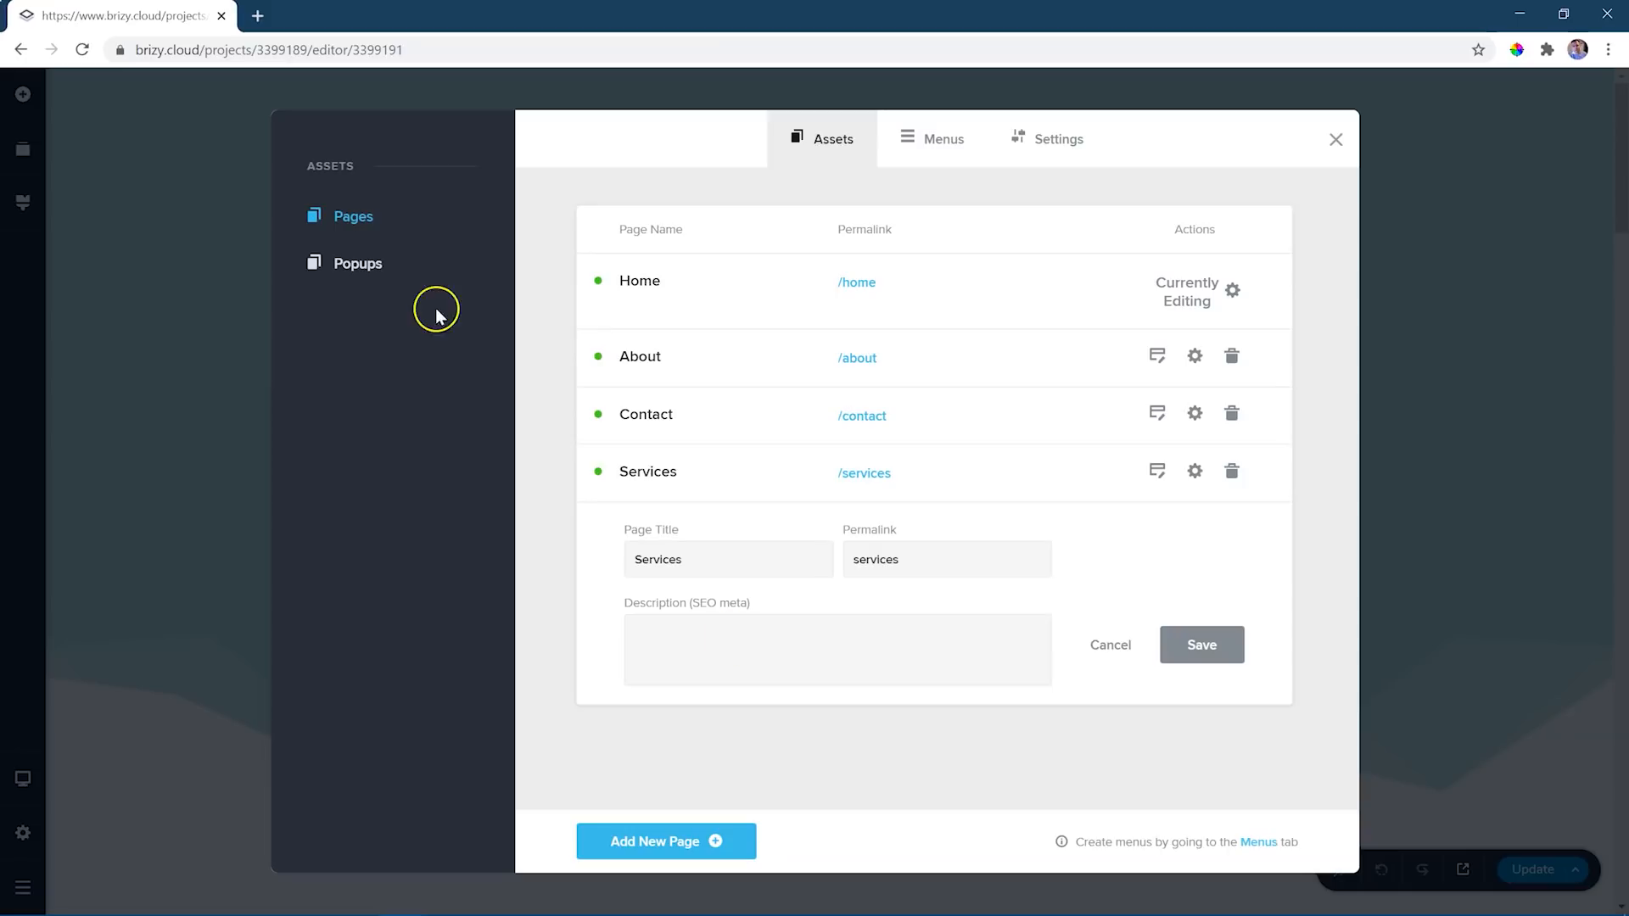
left_click(1045, 137)
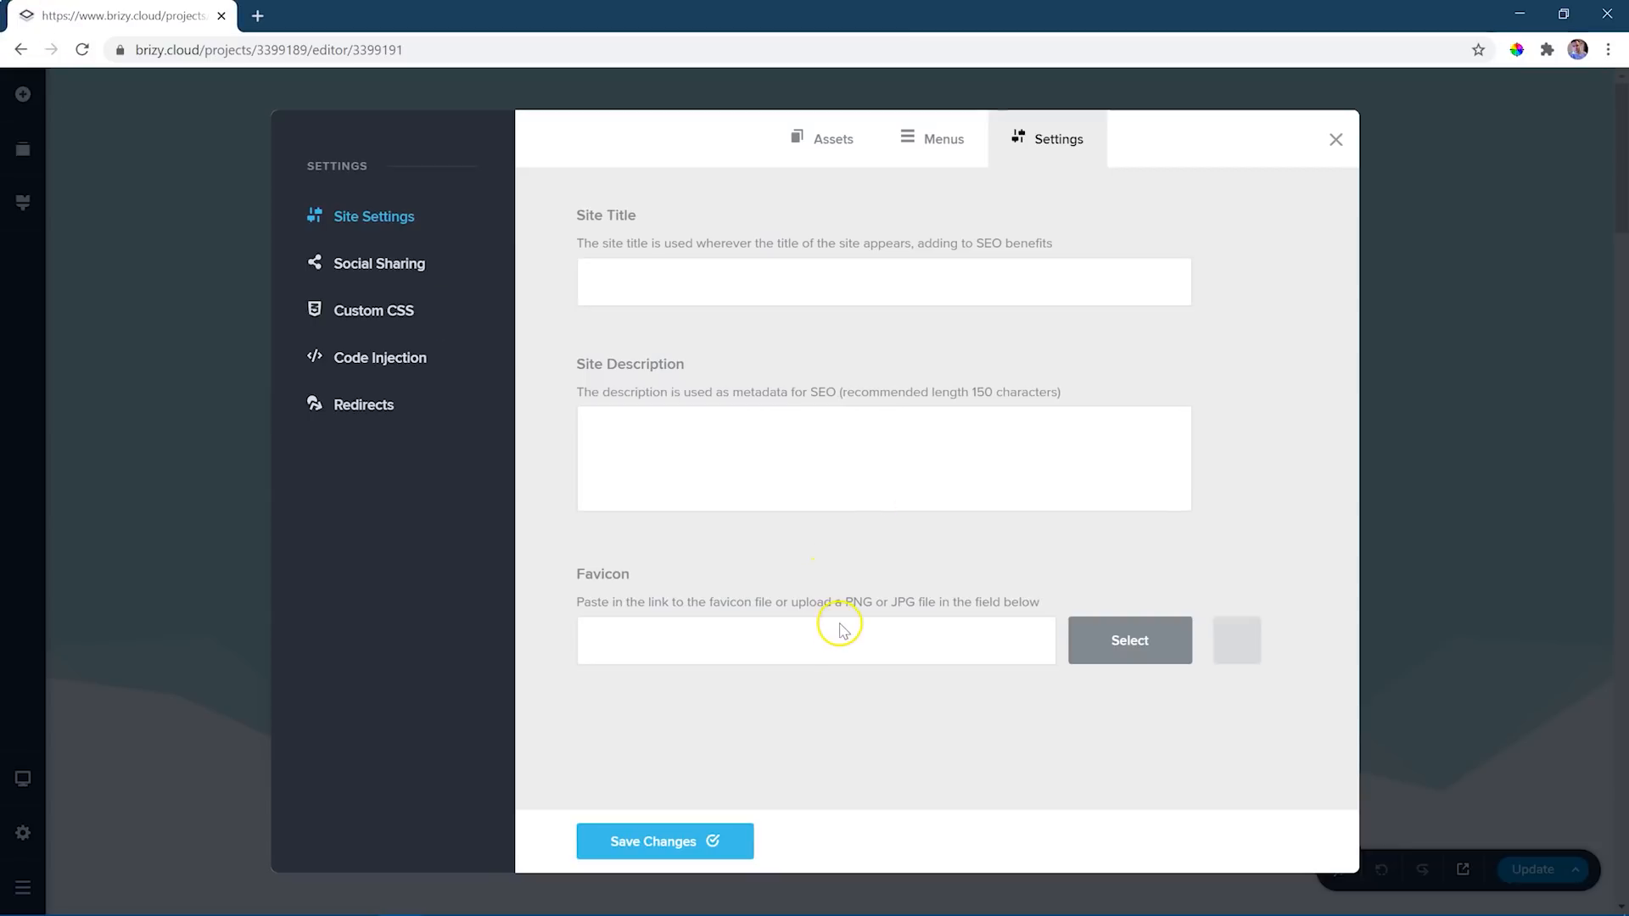
left_click(363, 267)
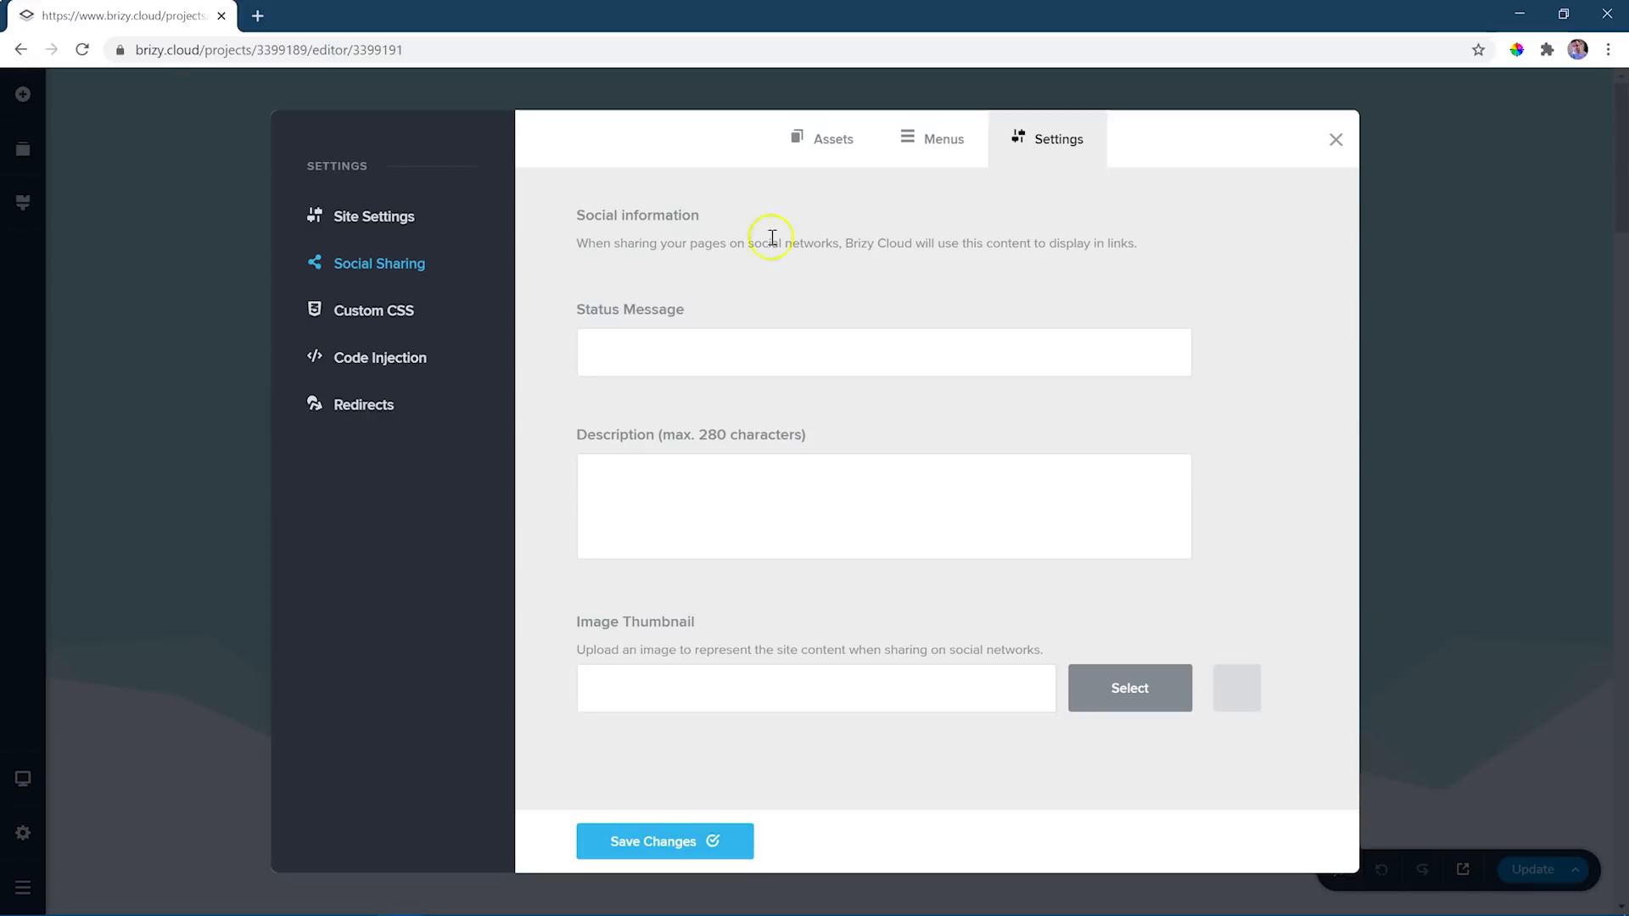
left_click(838, 144)
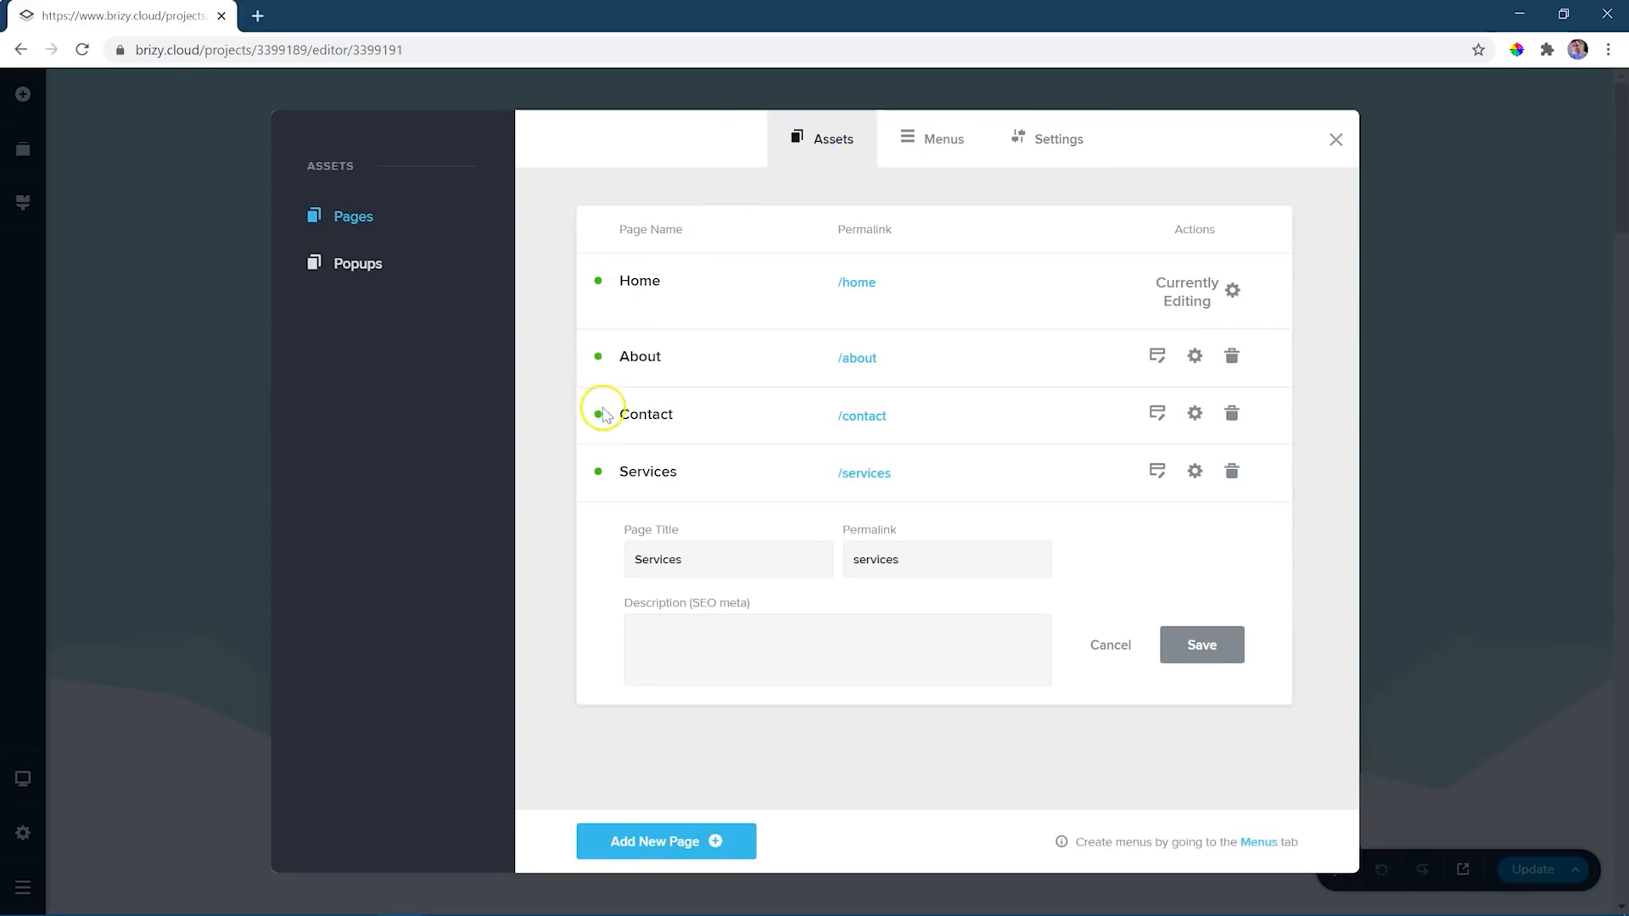
- Open the Contact page for editing and look over its hero and contact form blocks
left_click(1159, 415)
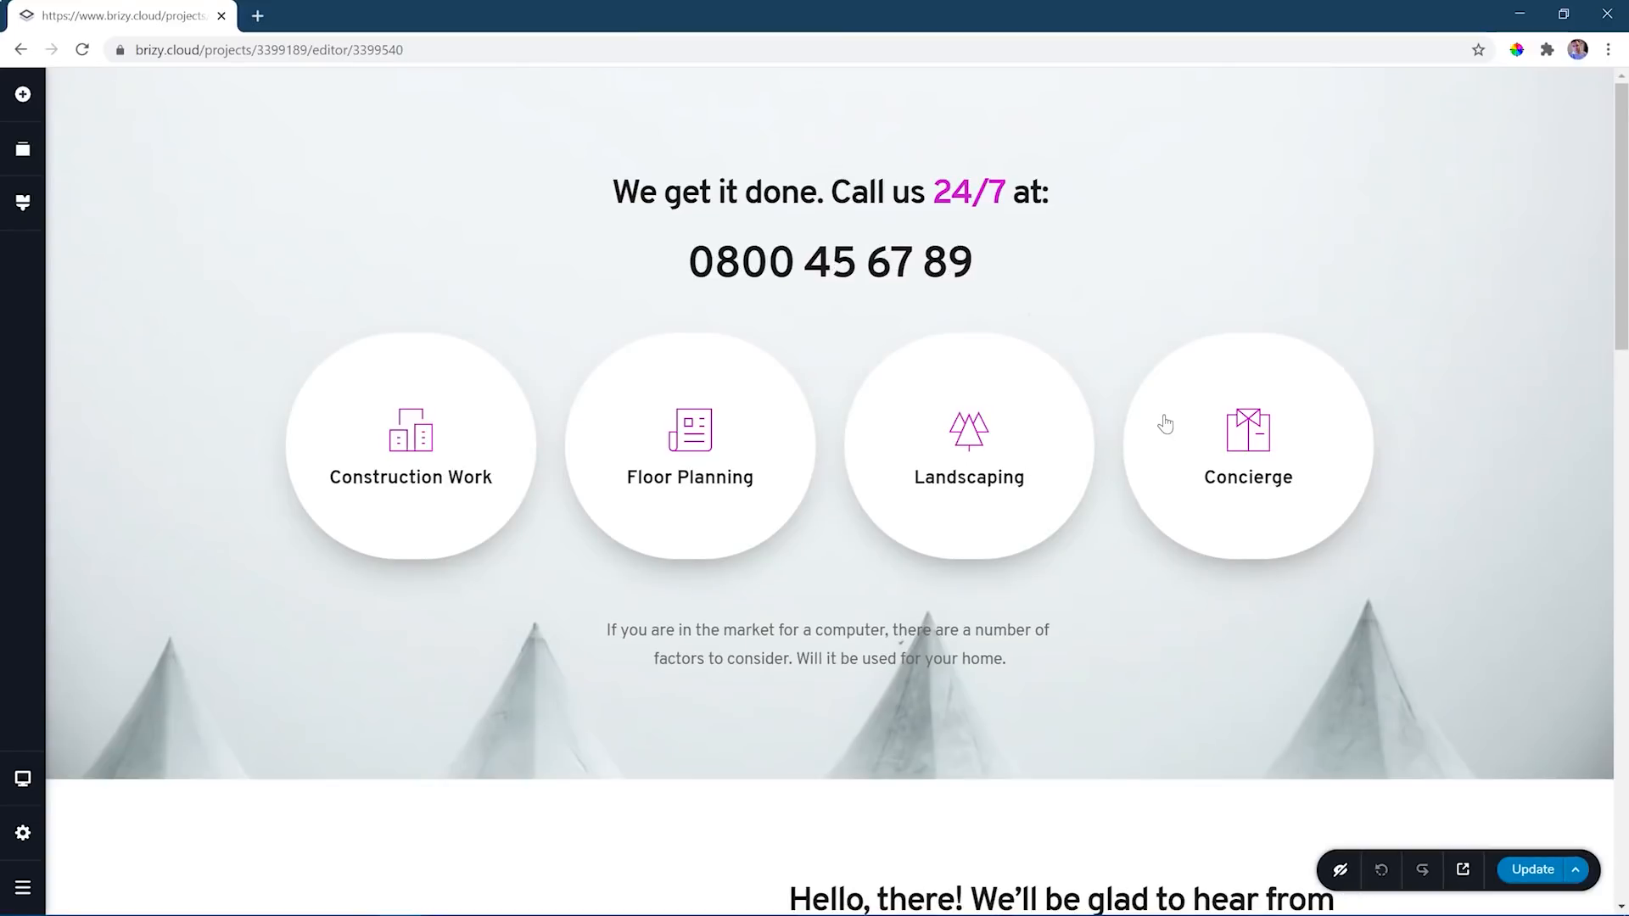
scroll(1335, 431, "down", 5)
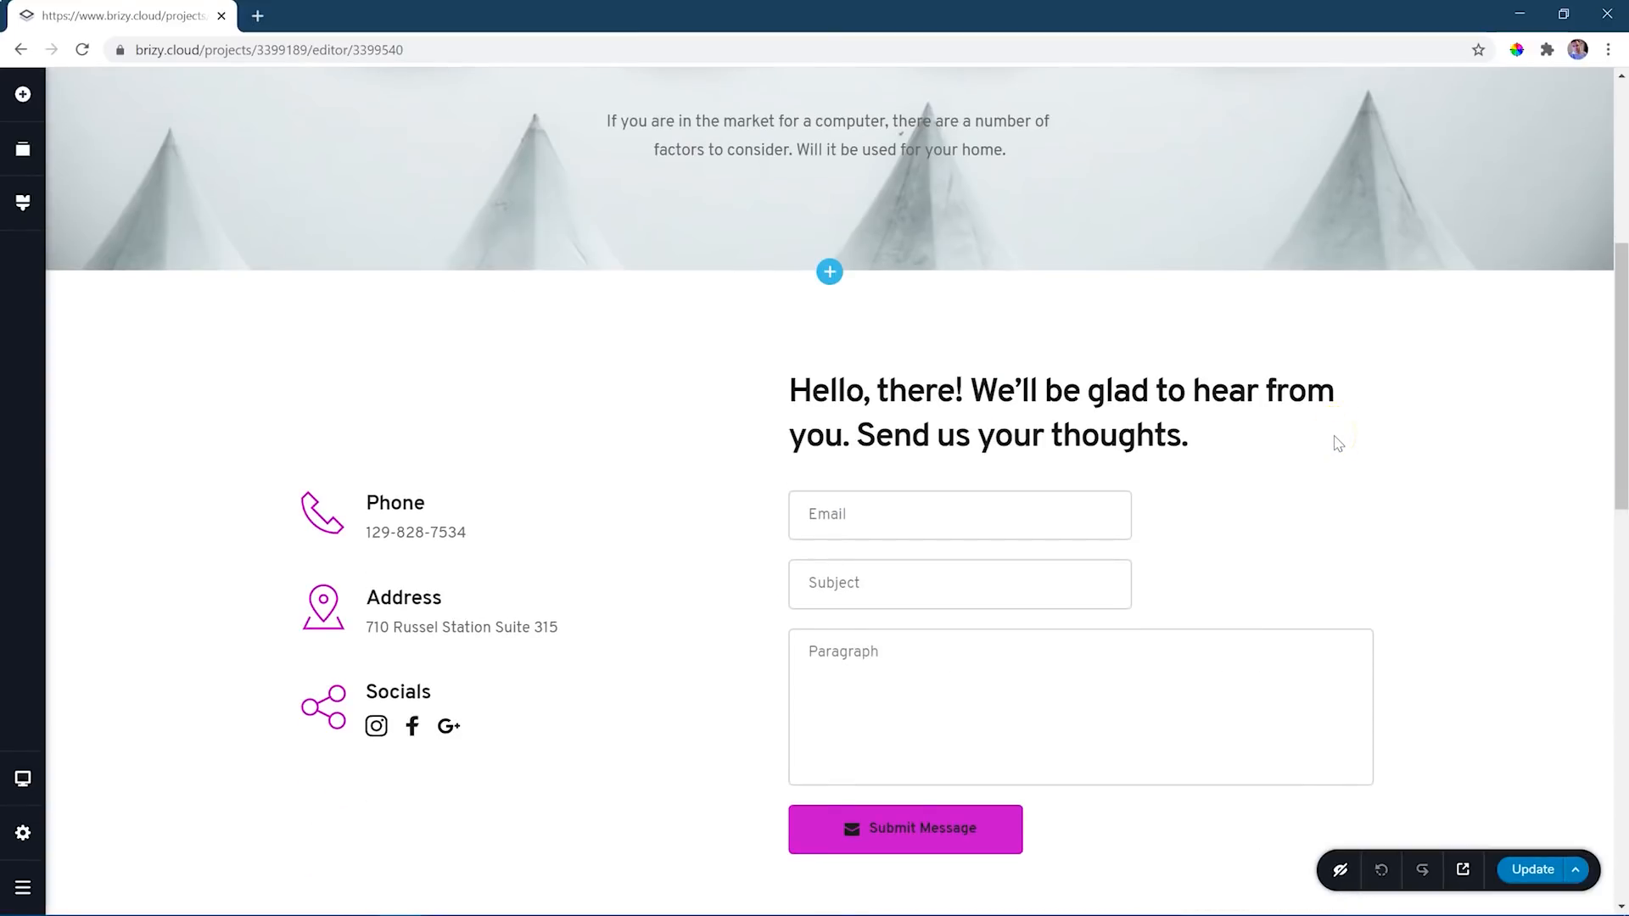
scroll(1338, 442, "down", 4)
scroll(1383, 443, "up", 3)
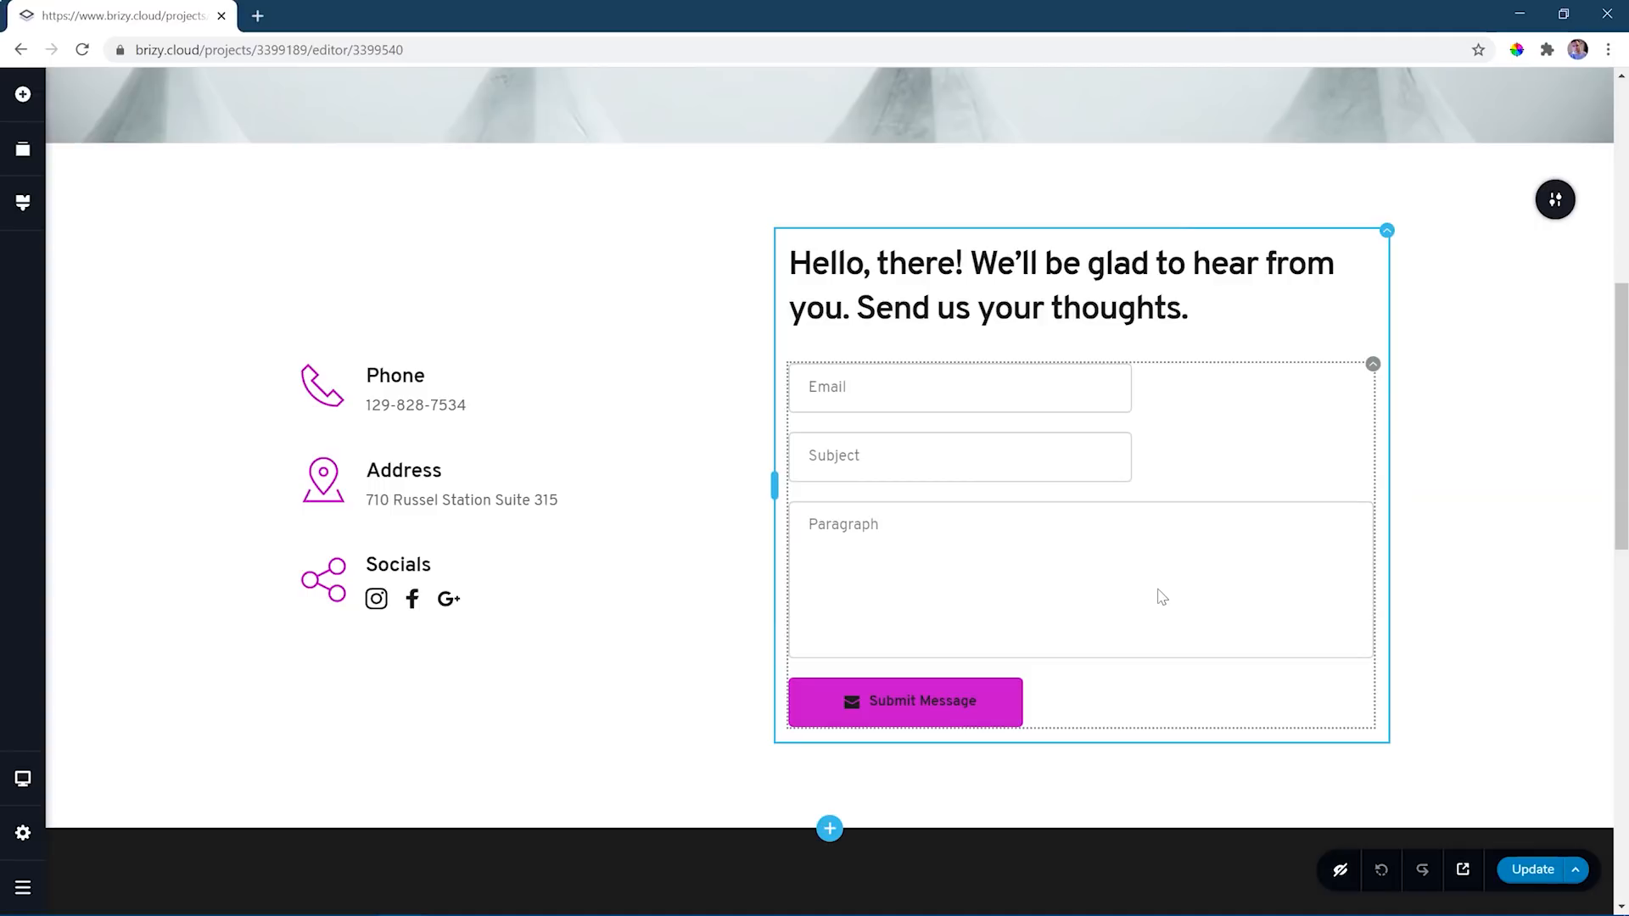
- Check the available field types for the contact form's Email field and keep it as Email
left_click(860, 388)
left_click(858, 446)
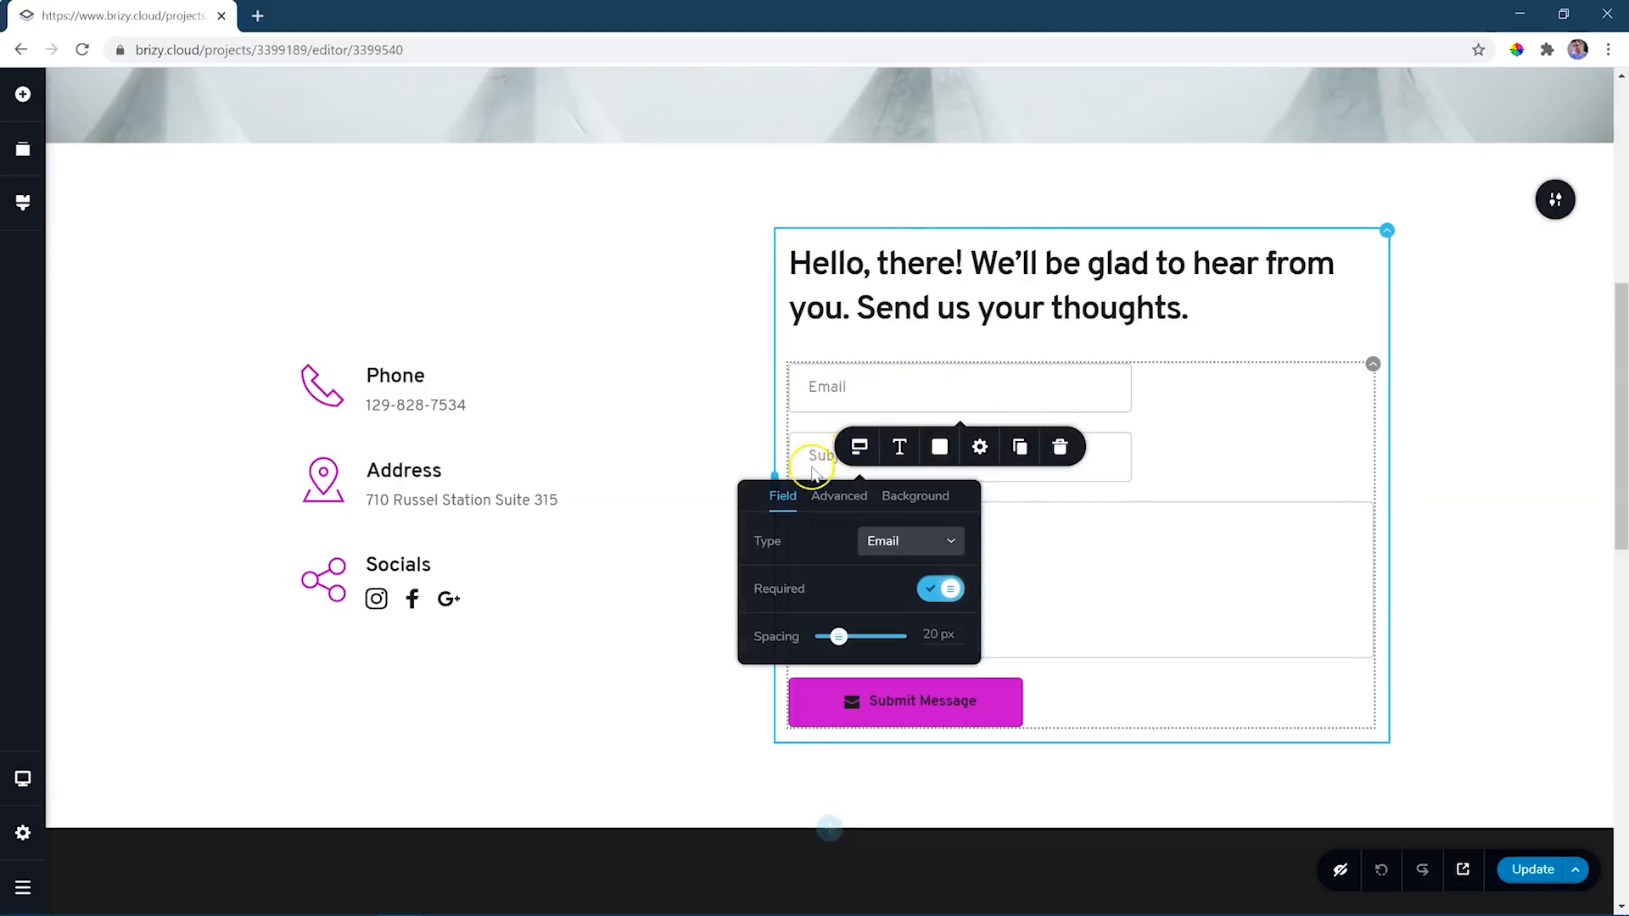
left_click(912, 540)
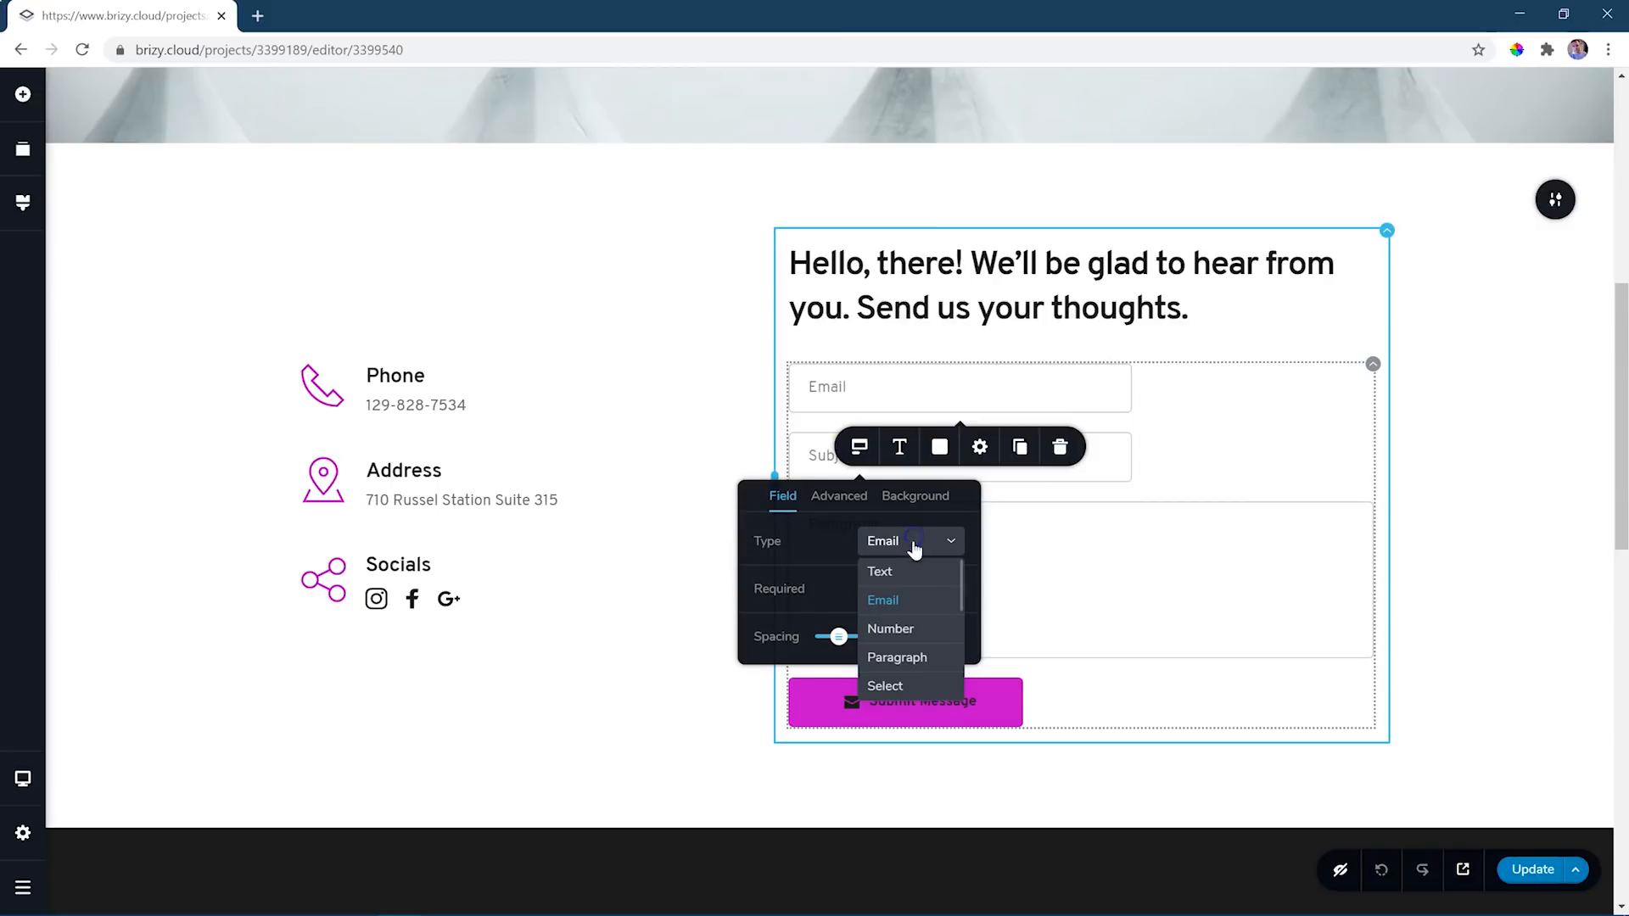
left_click(929, 607)
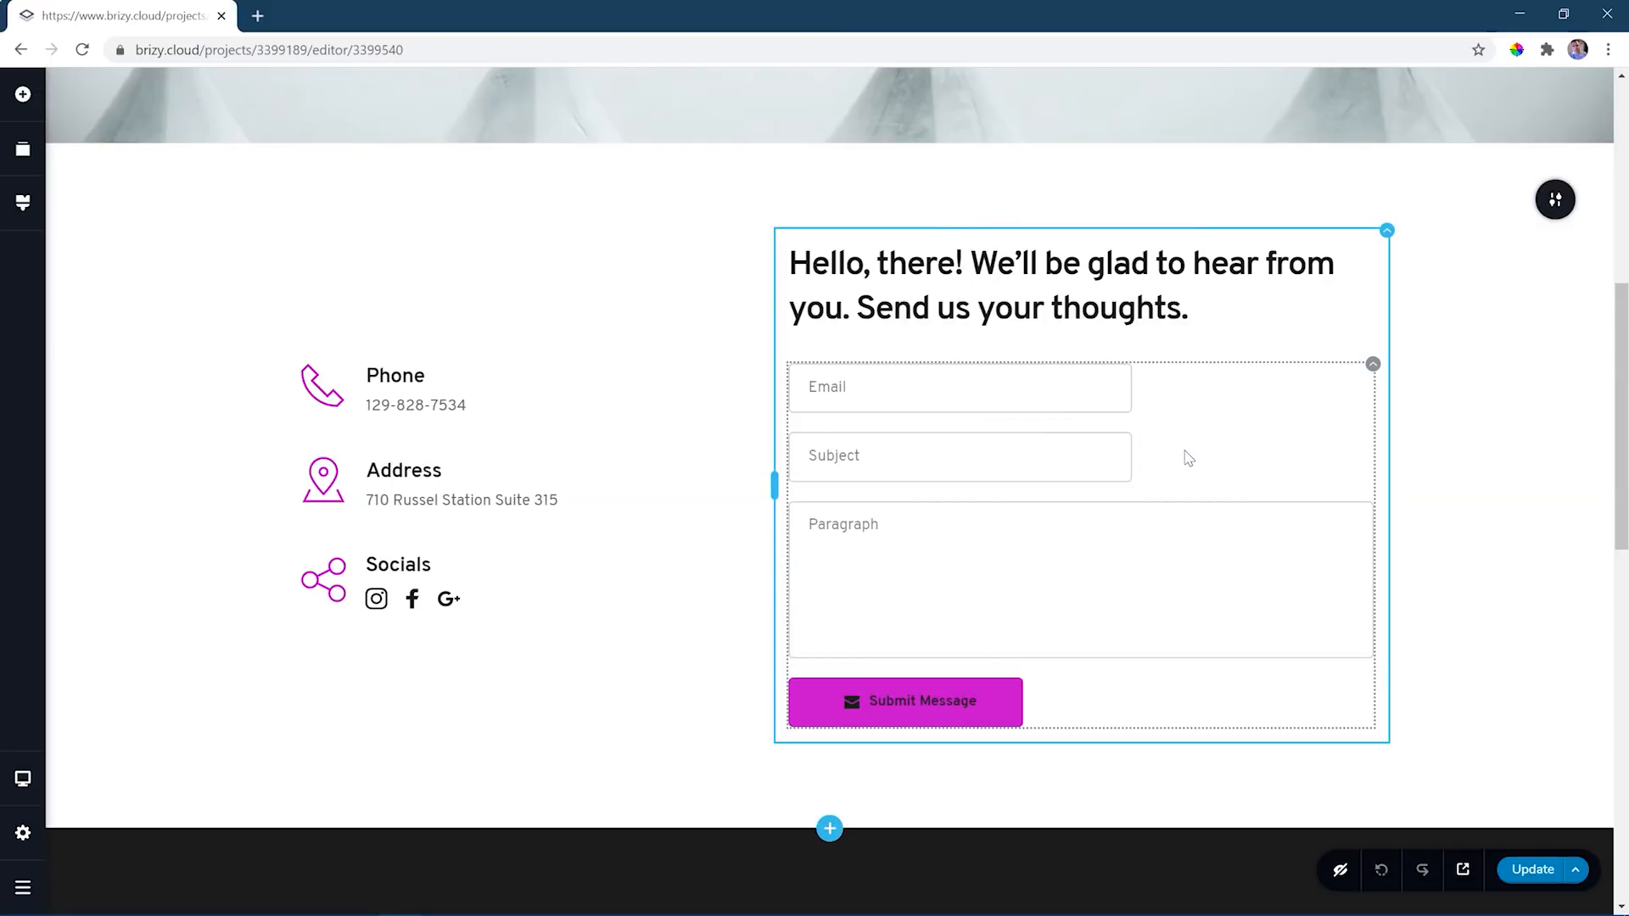
left_click(1187, 458)
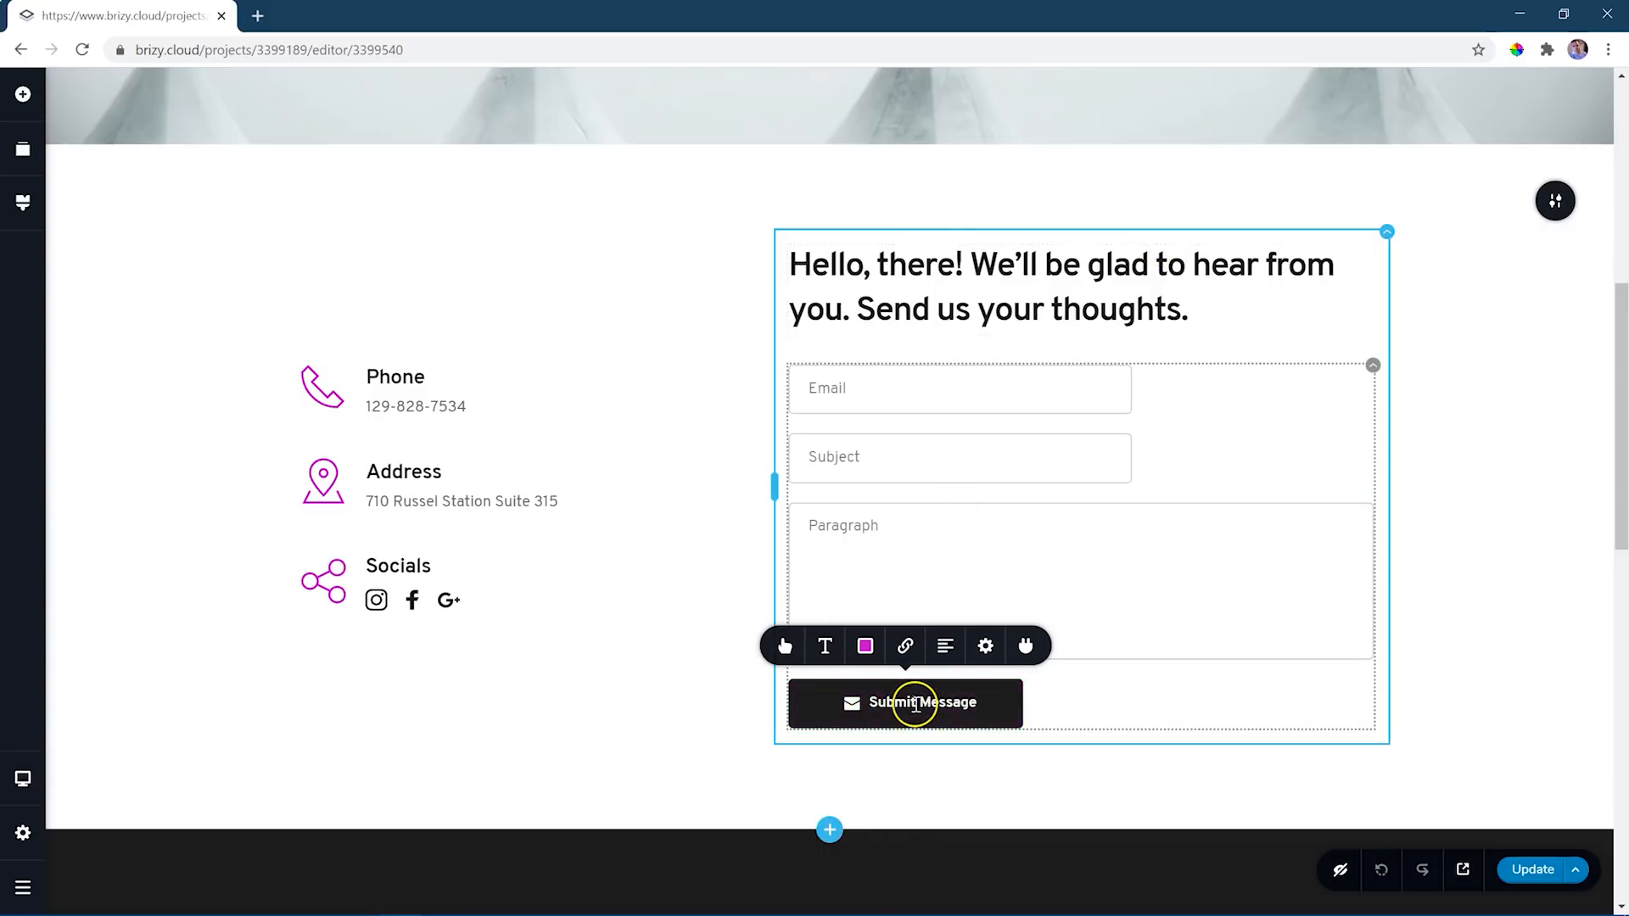
- Examine the Submit Message button's app integrations, including the MailChimp connection form, without connecting any
left_click(1026, 645)
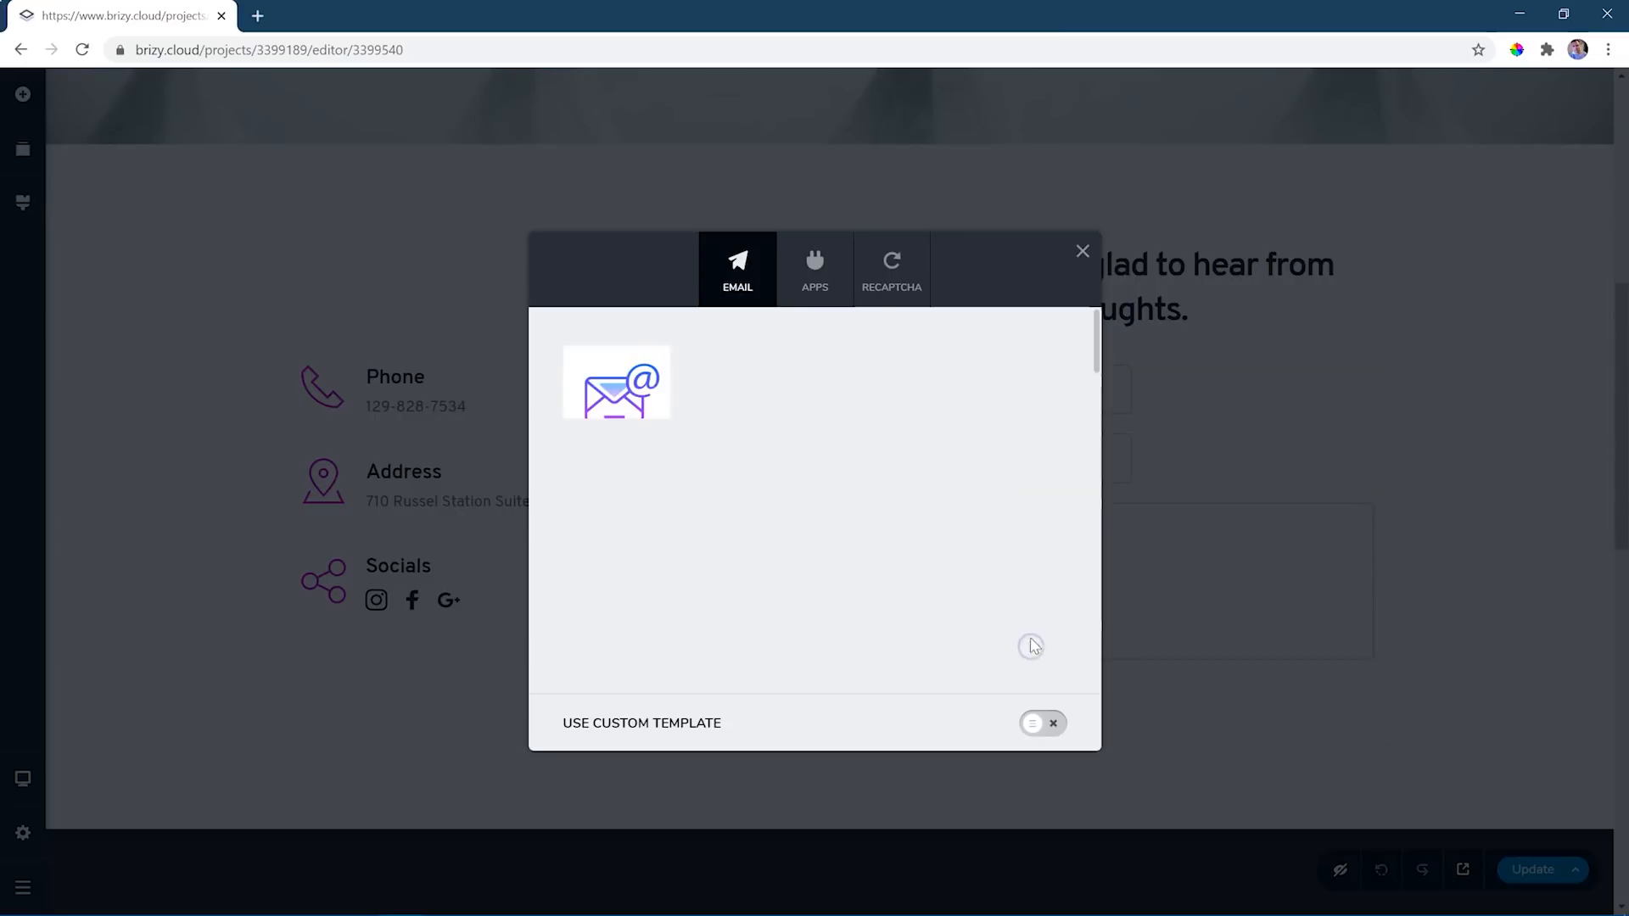
left_click(817, 259)
mouse_move(1097, 330)
left_mouse_down()
mouse_move(1098, 402)
mouse_move(1098, 342)
left_mouse_up()
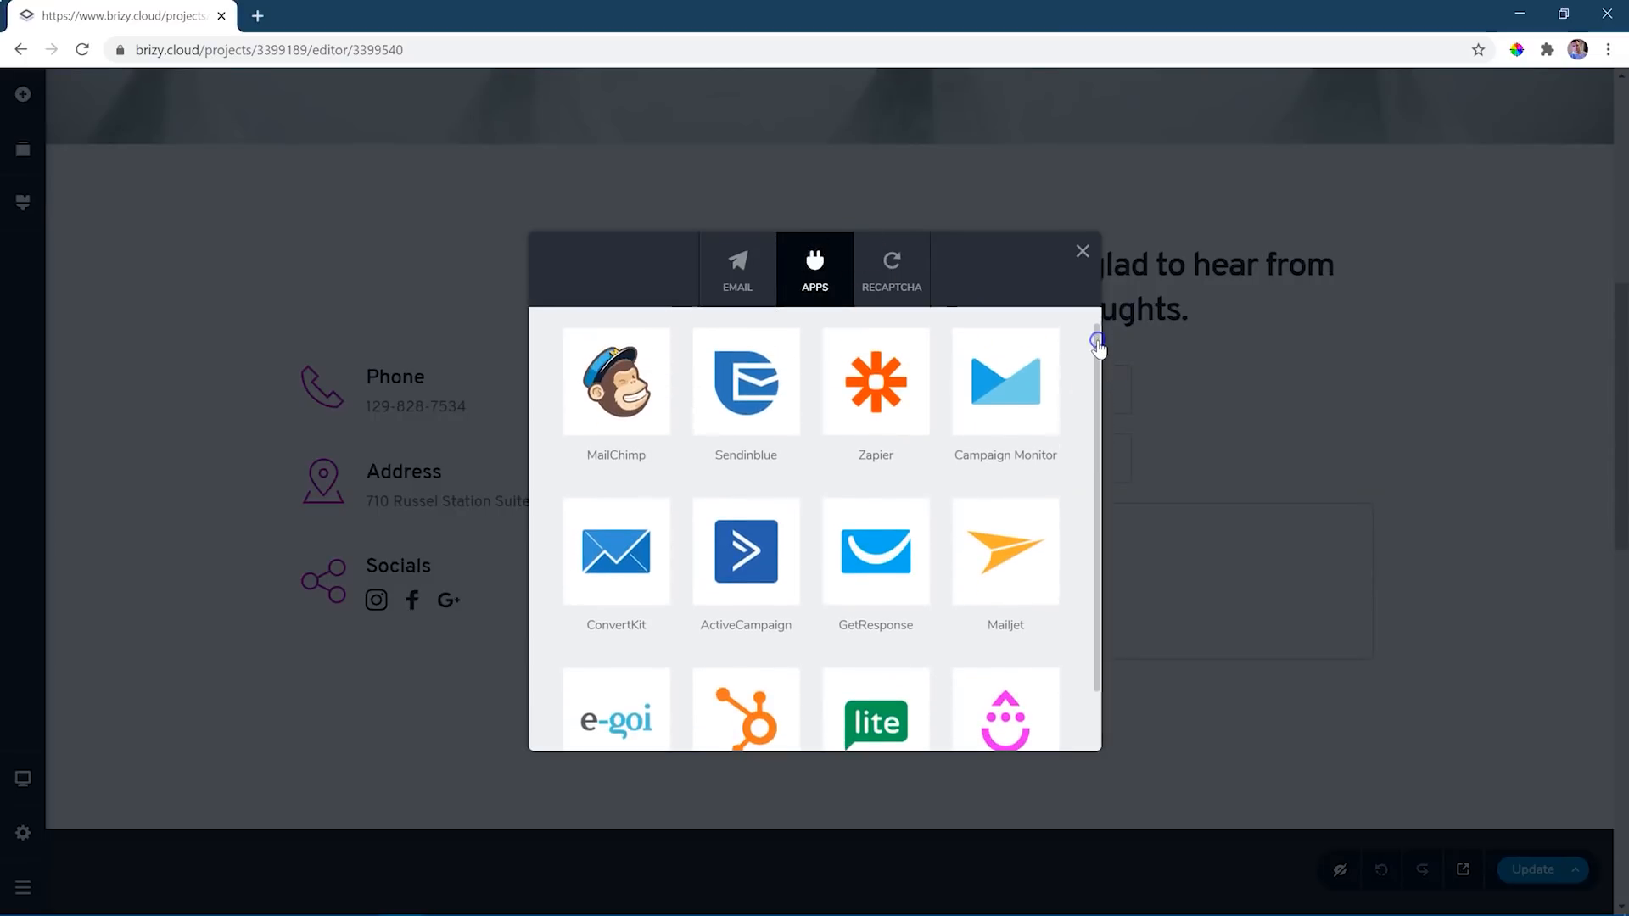
left_click(650, 391)
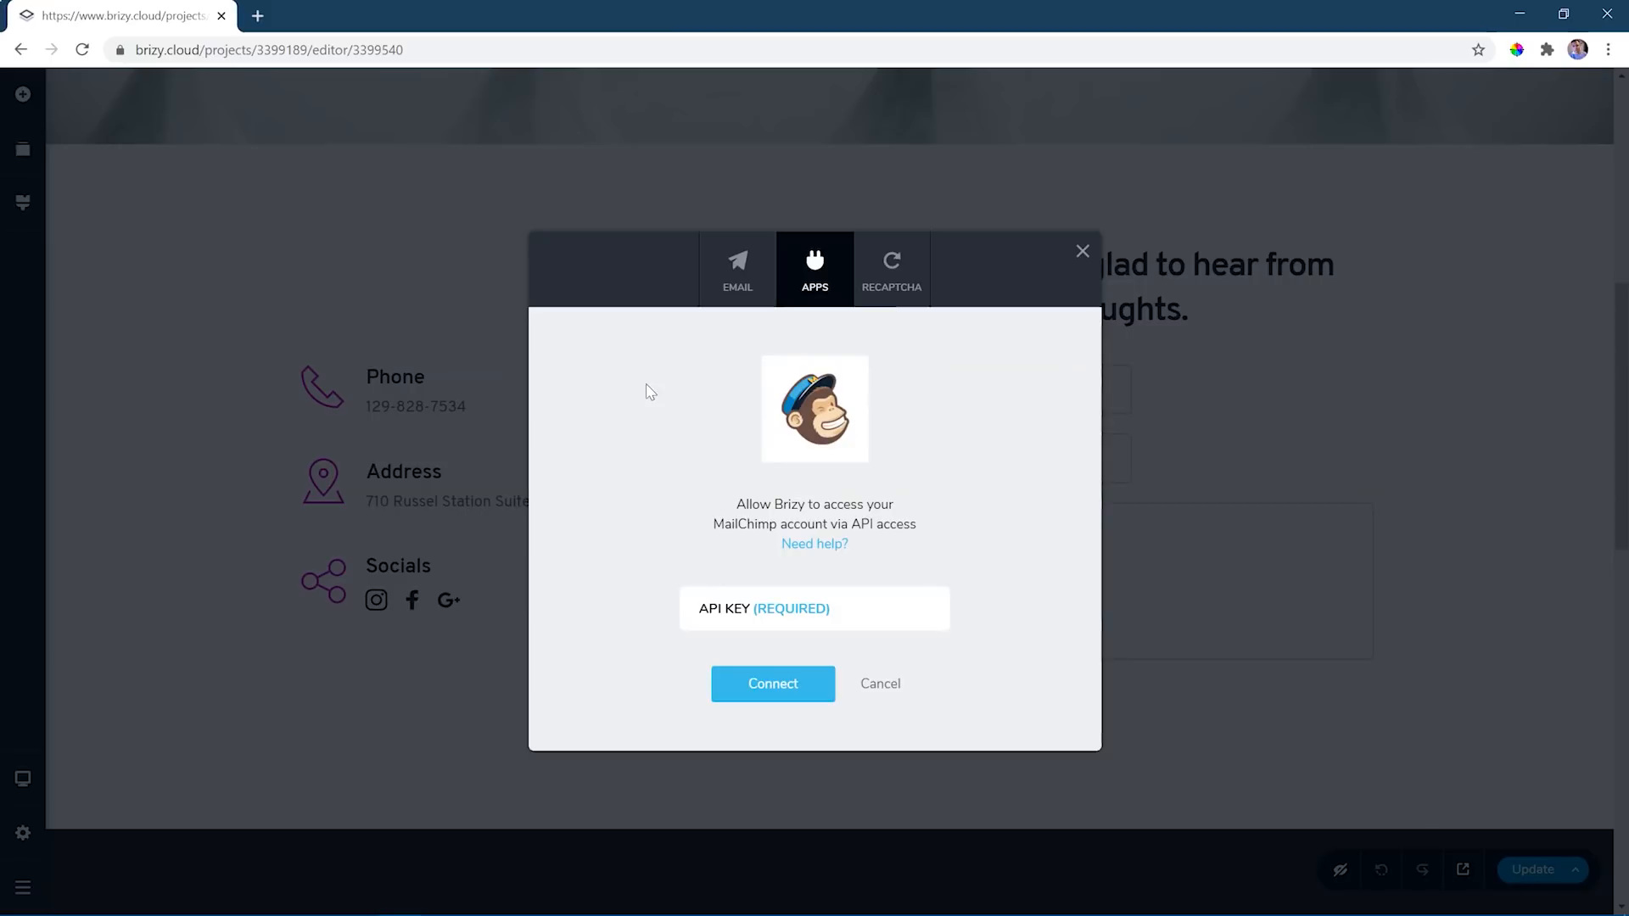
left_click(1082, 251)
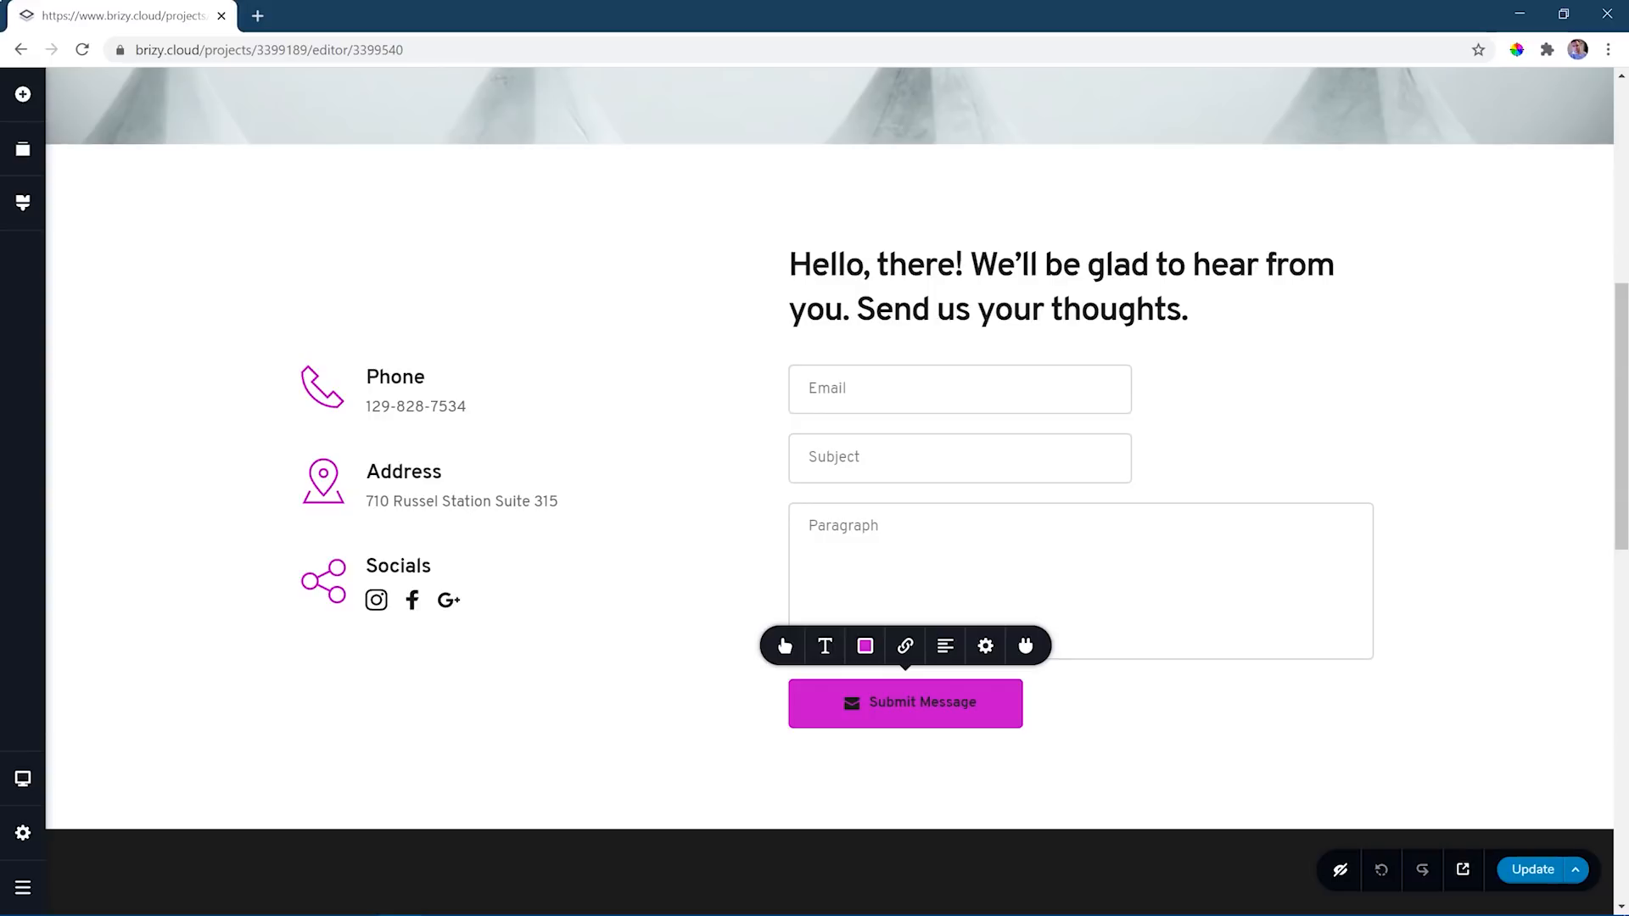
- Create a new project menu named Main Menu and select it
left_click(24, 835)
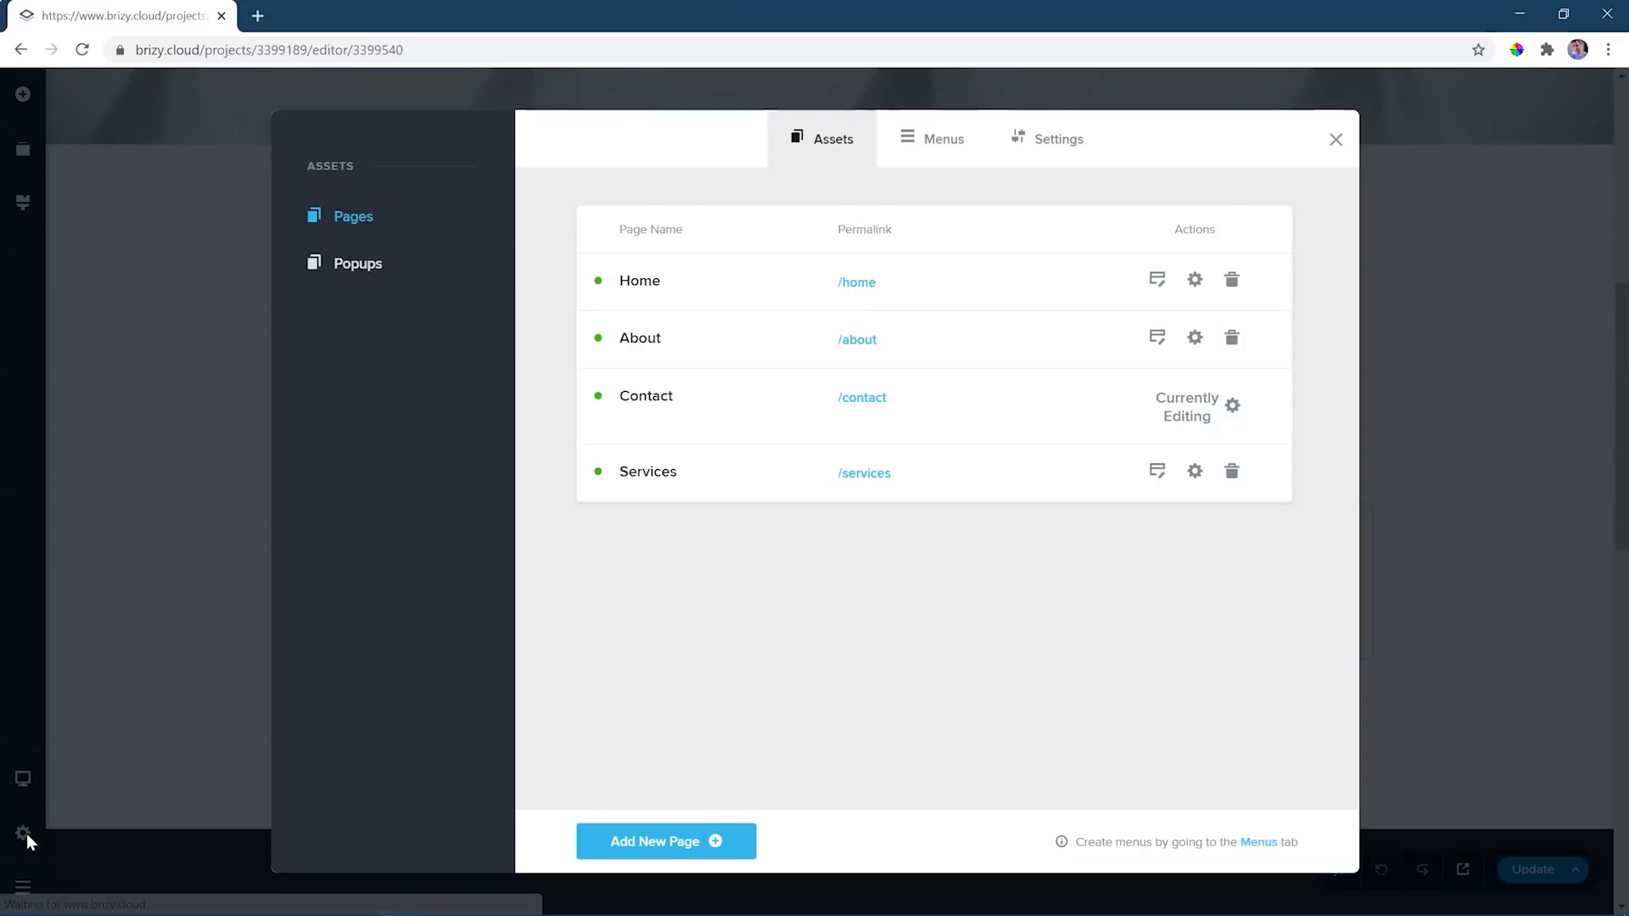
left_click(941, 146)
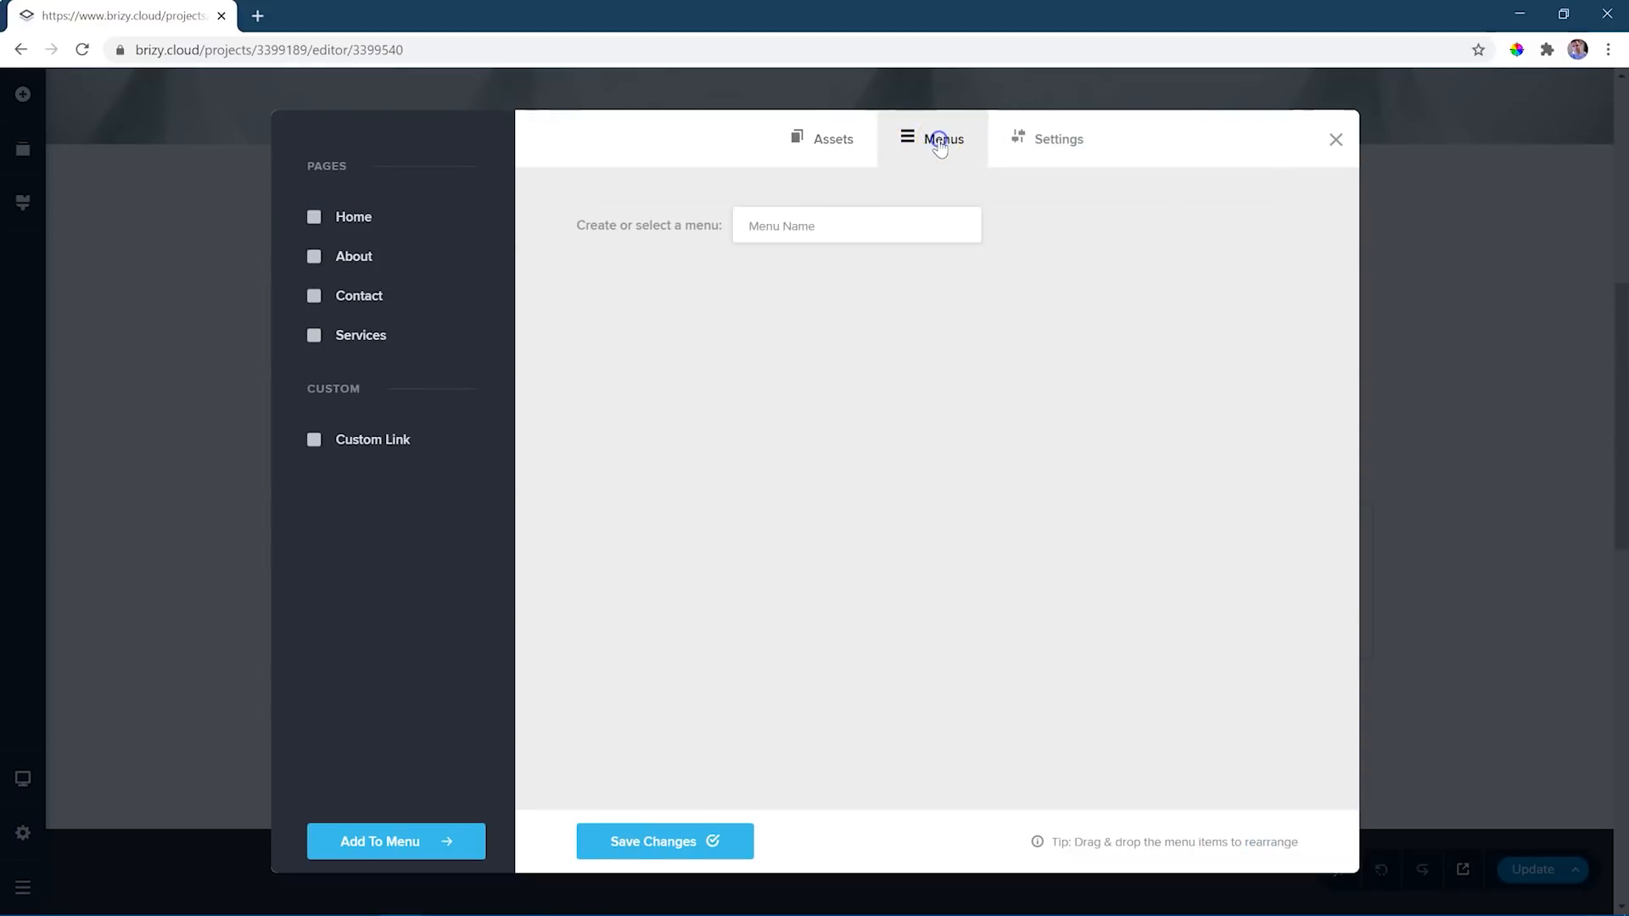
left_click(826, 236)
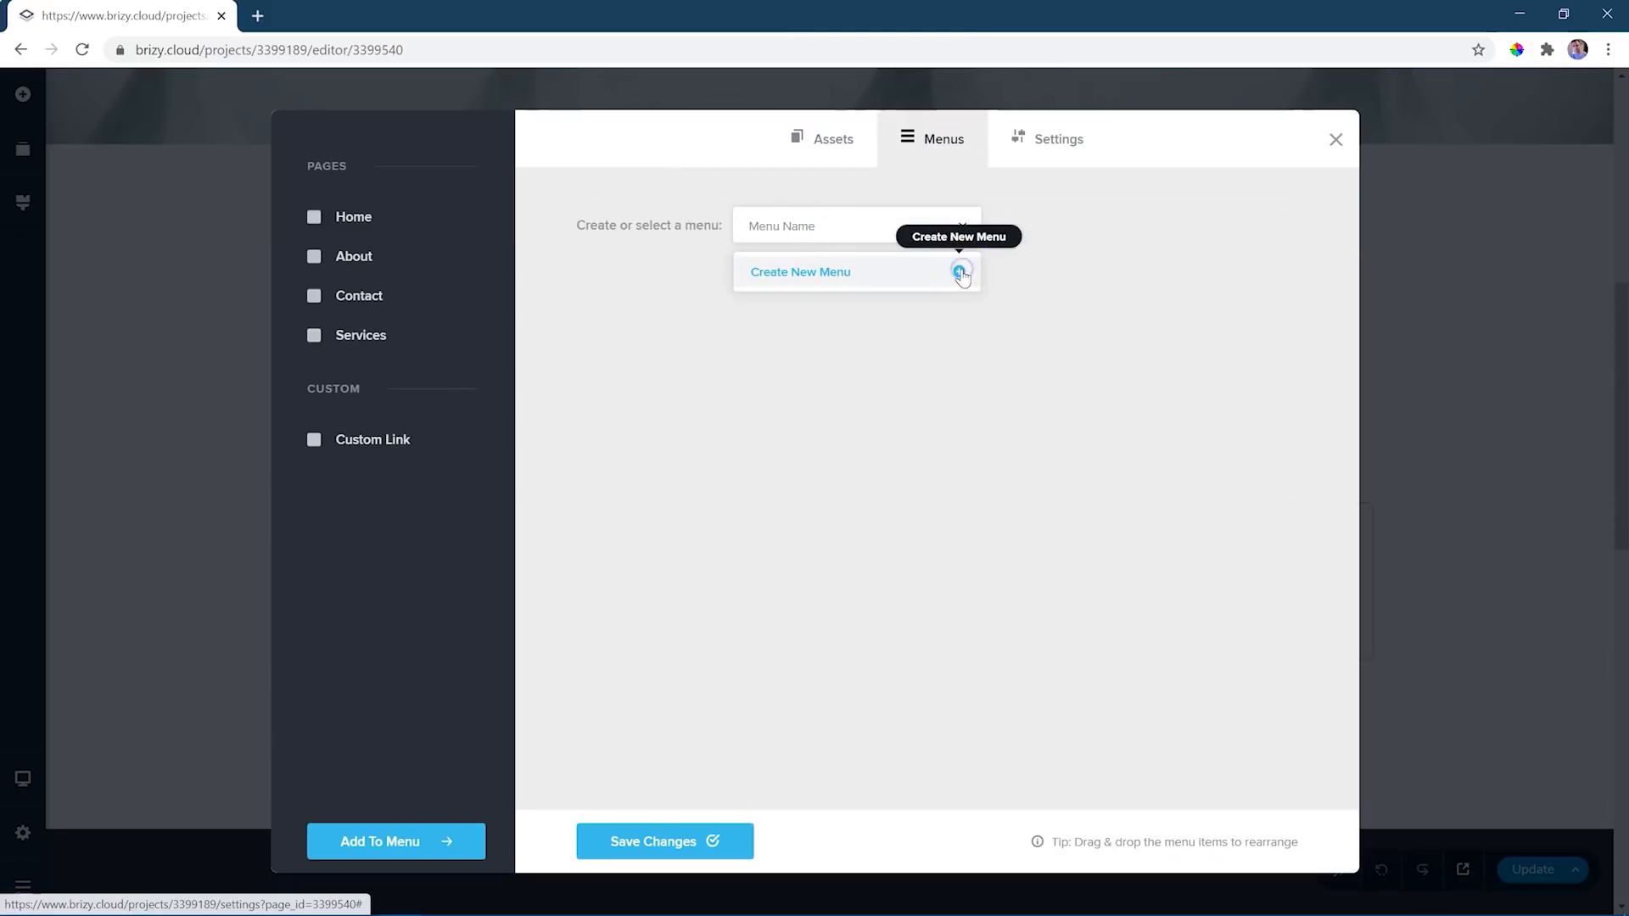
left_click(784, 278)
type("Main Menu")
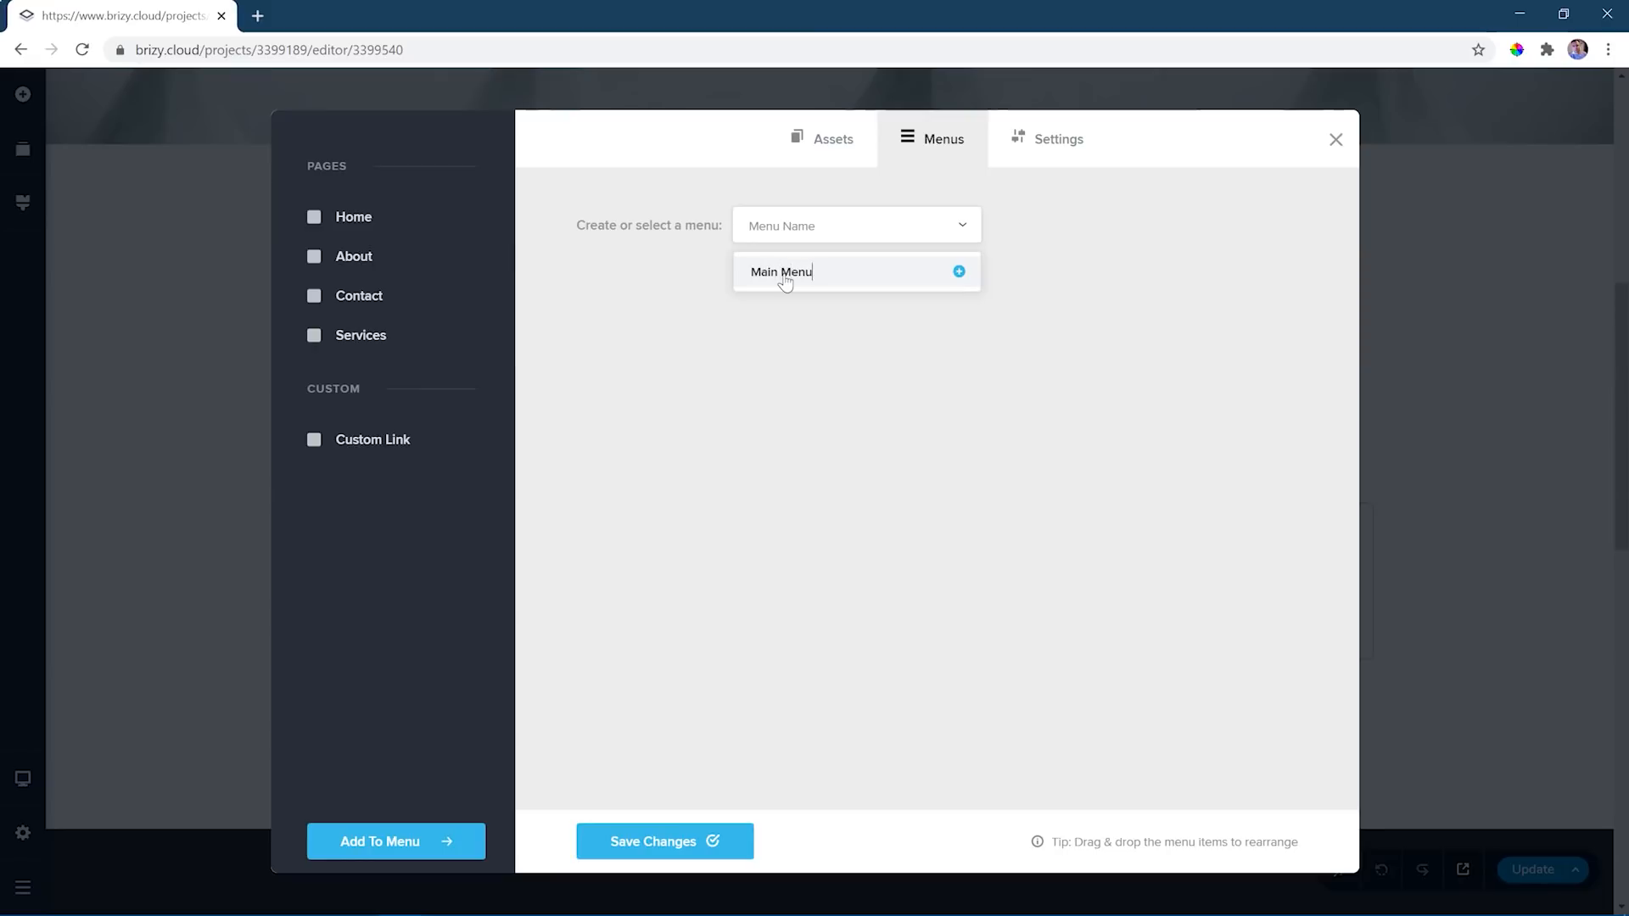
left_click(959, 272)
left_click(768, 274)
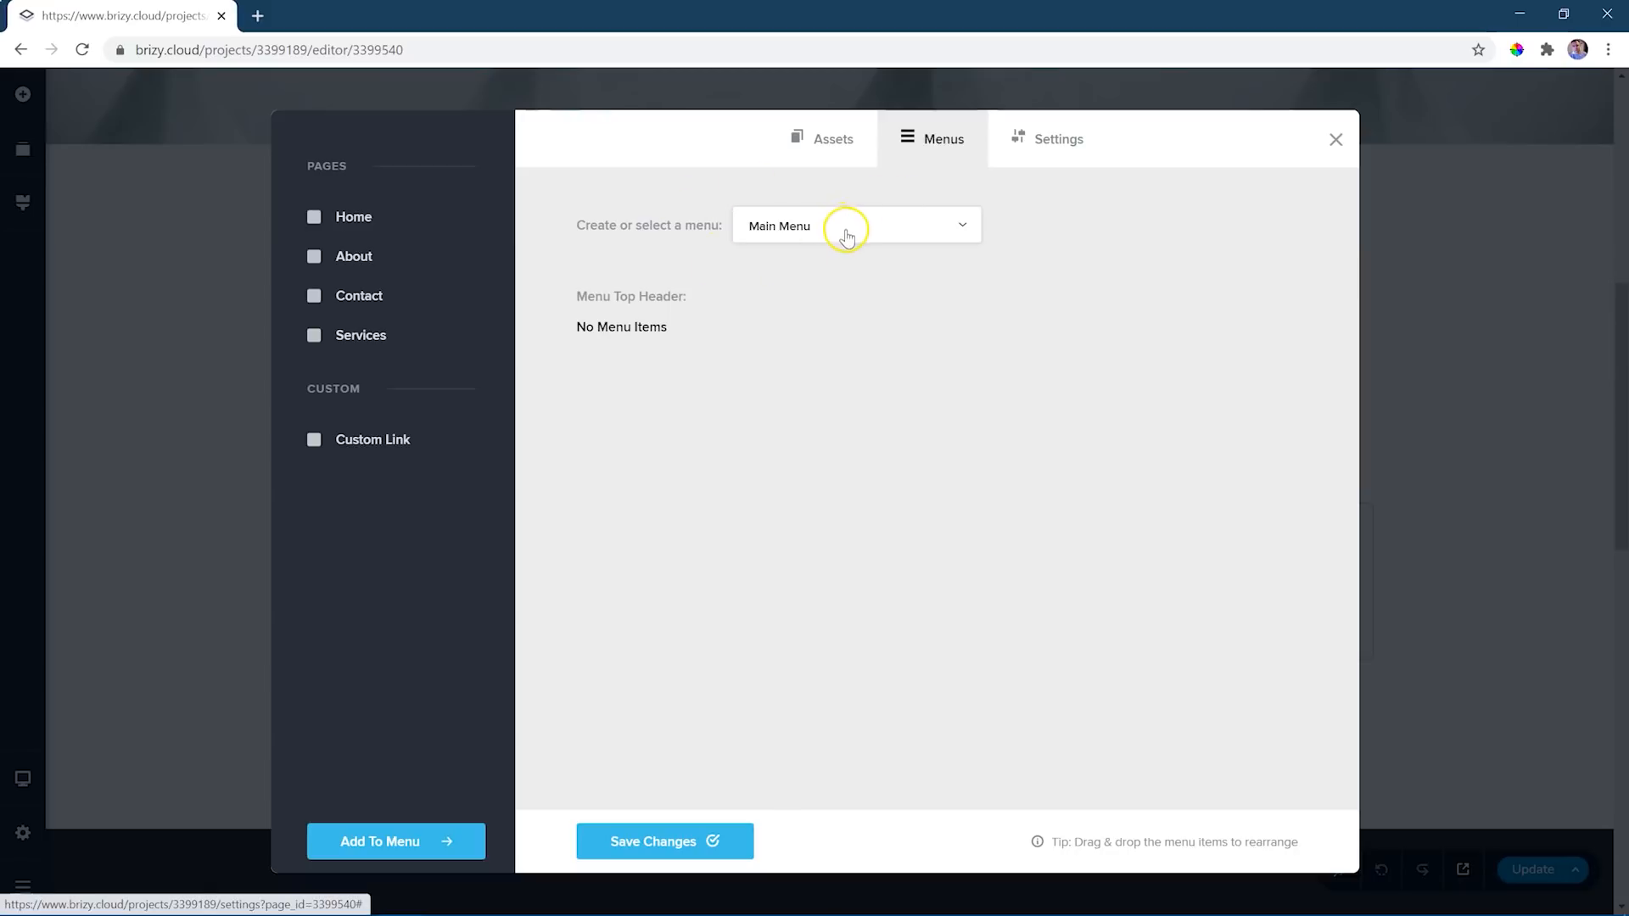
- Add the Home, About, Contact and Services pages to Main Menu
left_click(314, 216)
left_click(314, 256)
left_click(314, 296)
left_click(314, 335)
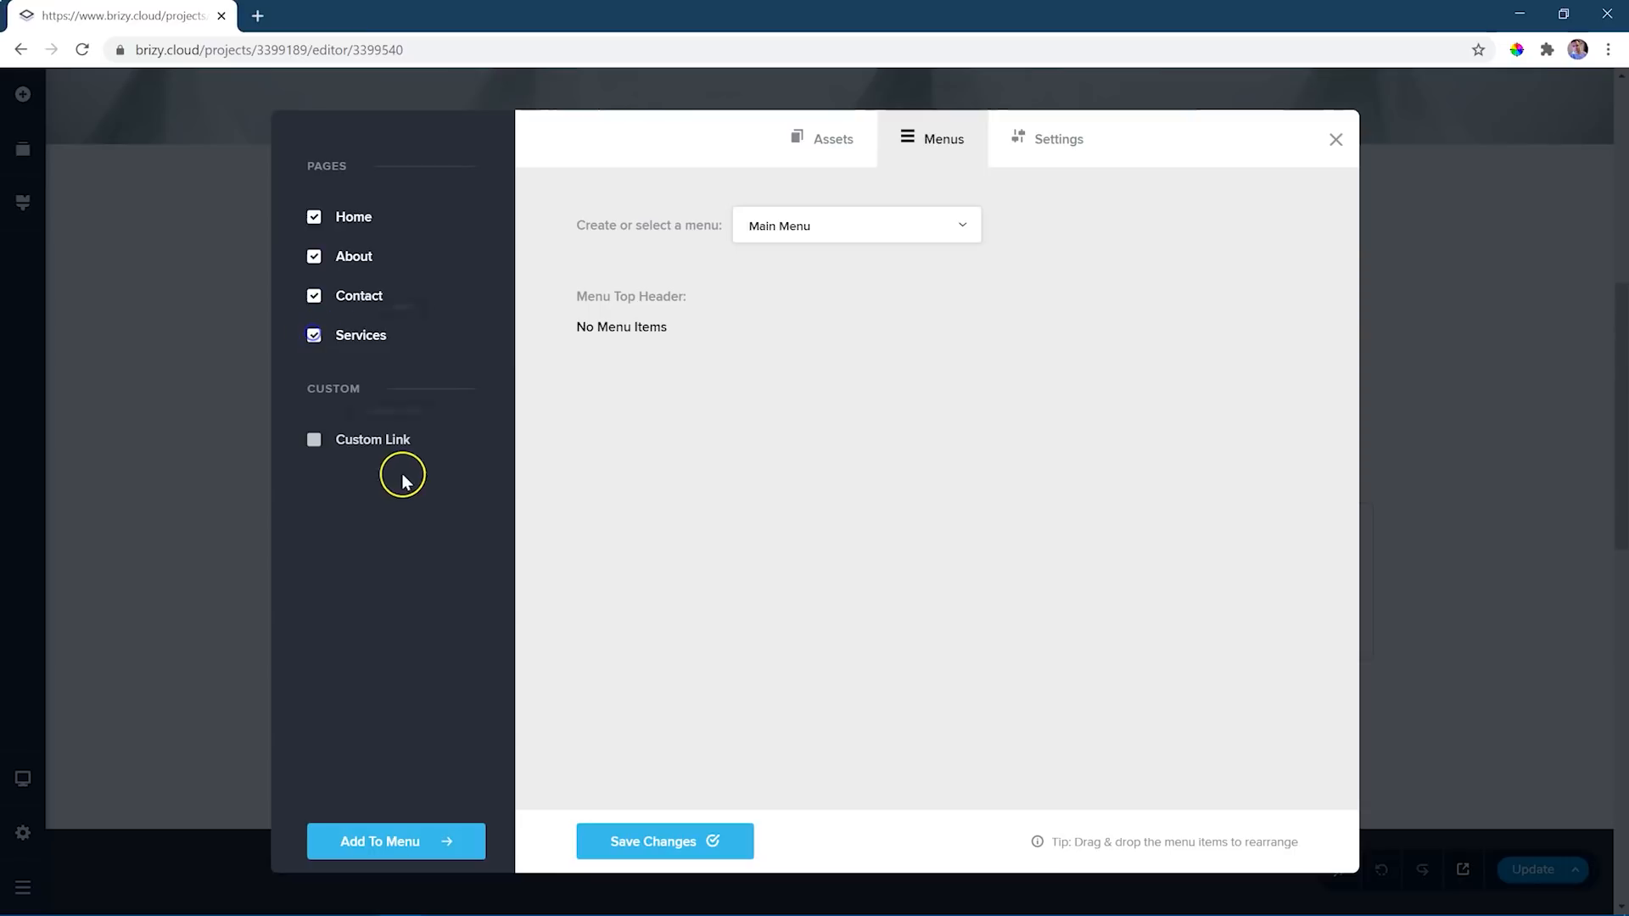
left_click(370, 852)
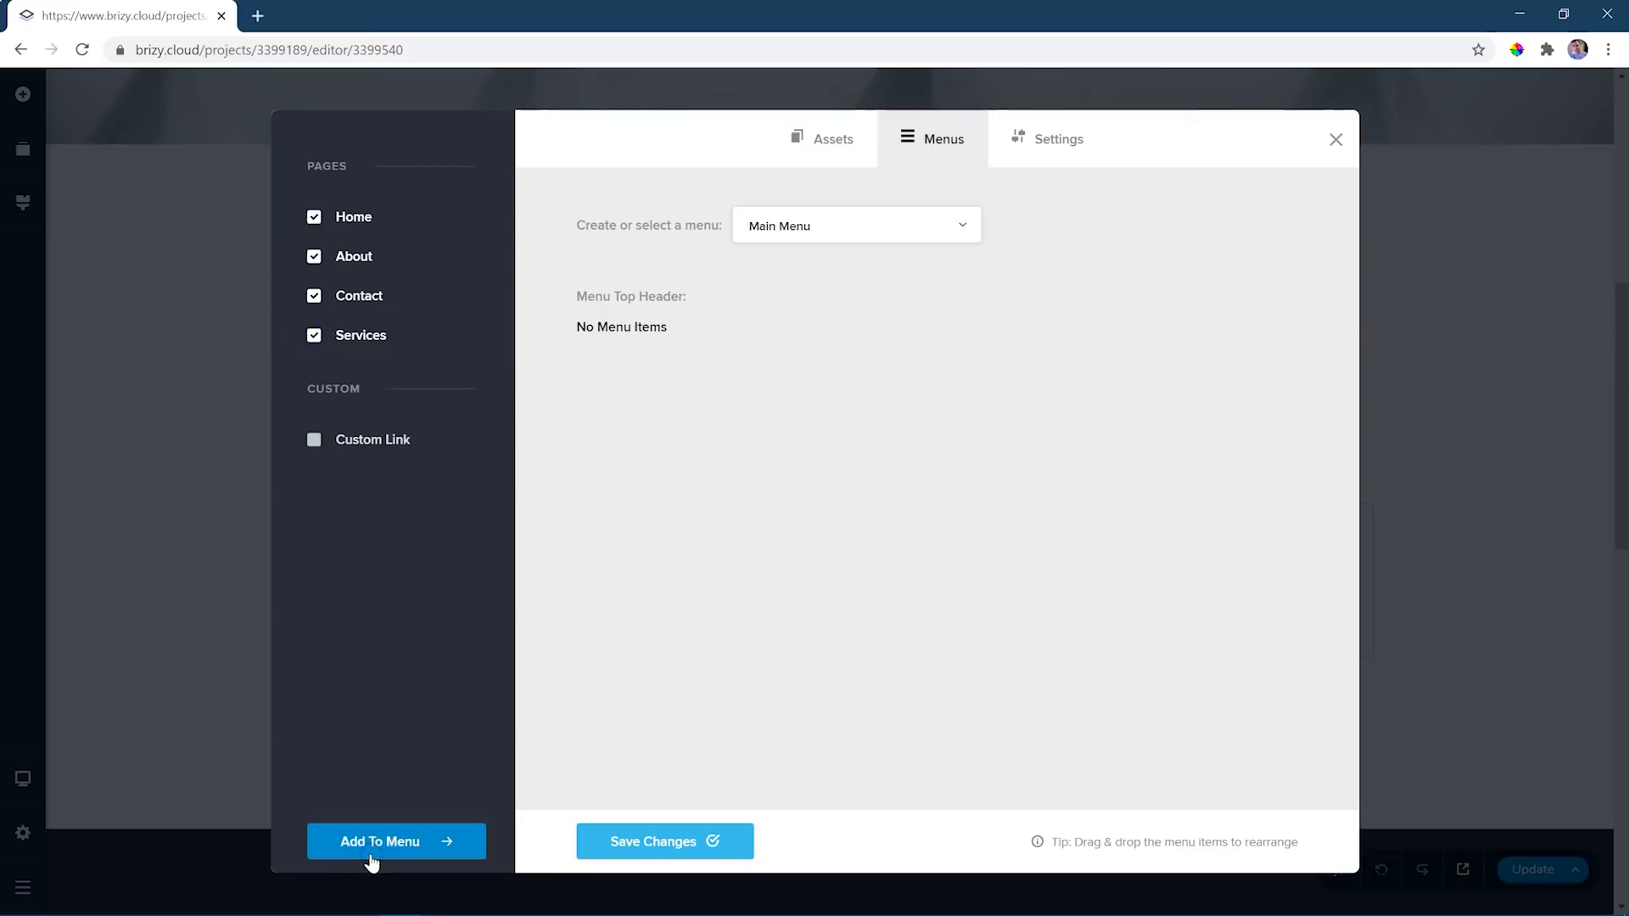
- Move Services above Contact in Main Menu, save the changes, and return to the Contact page's hero block
left_click_drag(608, 507, 596, 454)
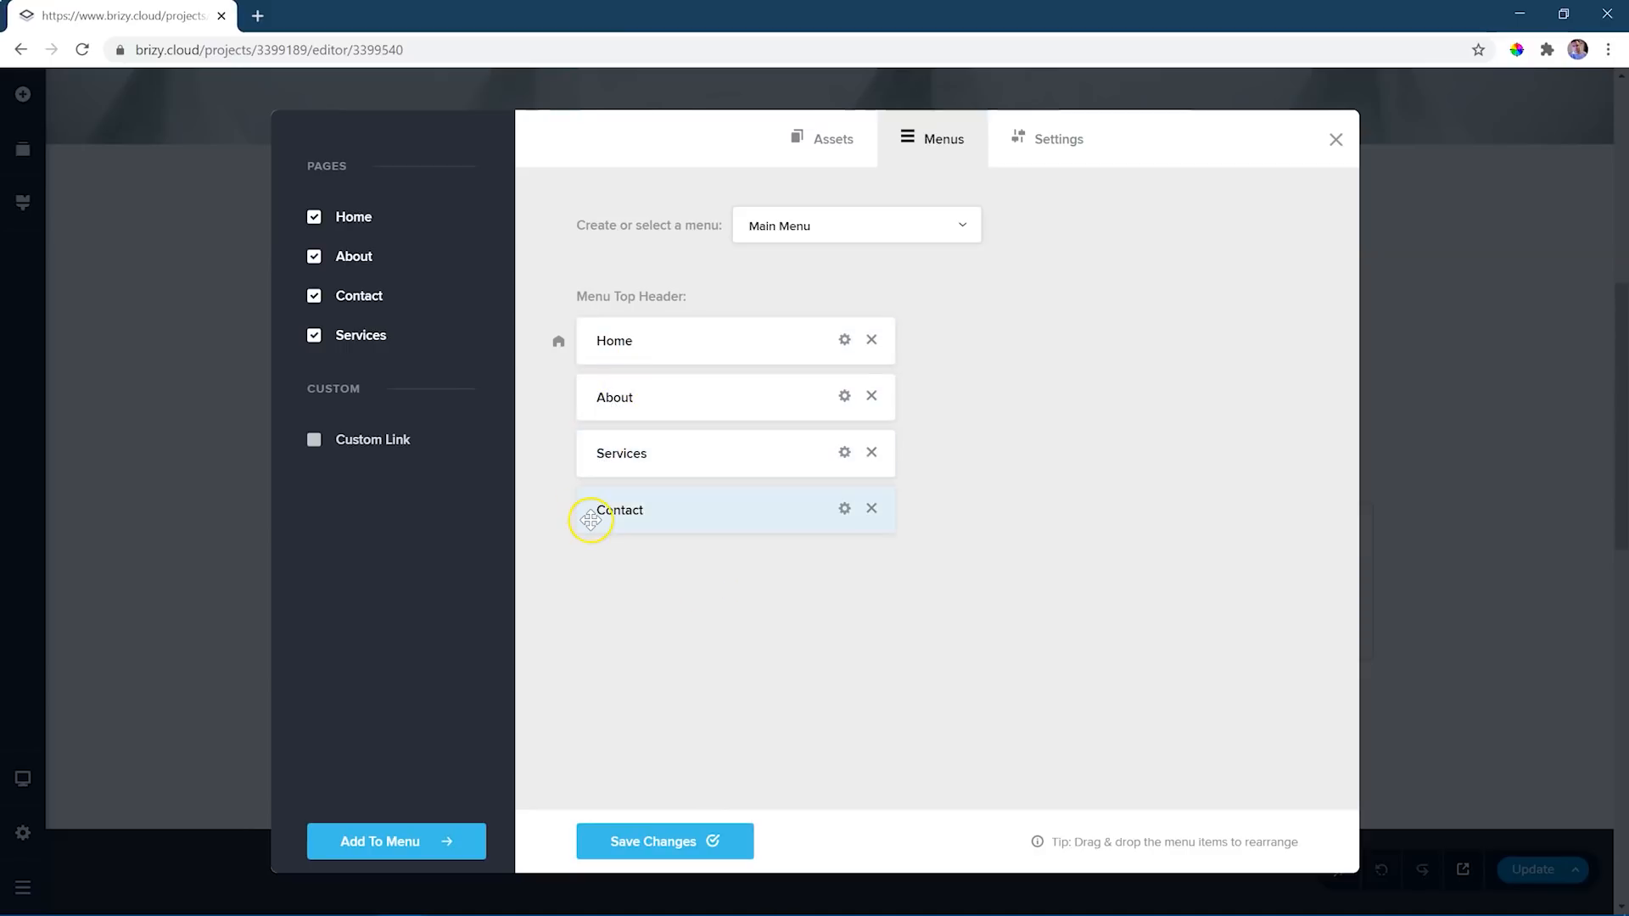
left_click(679, 844)
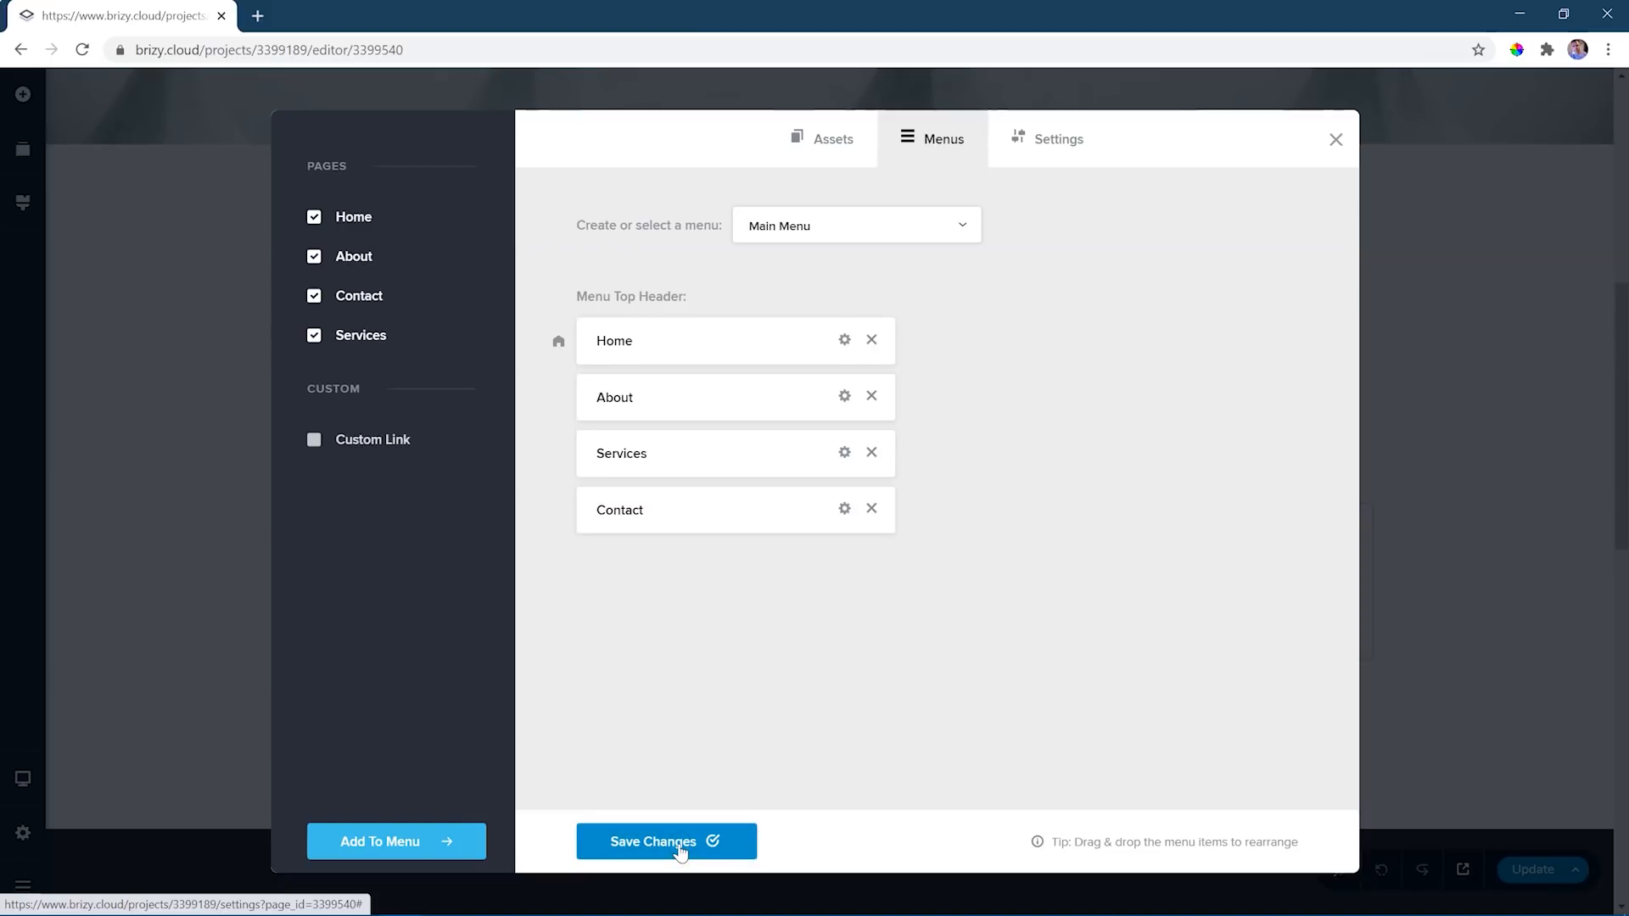
left_click(1336, 140)
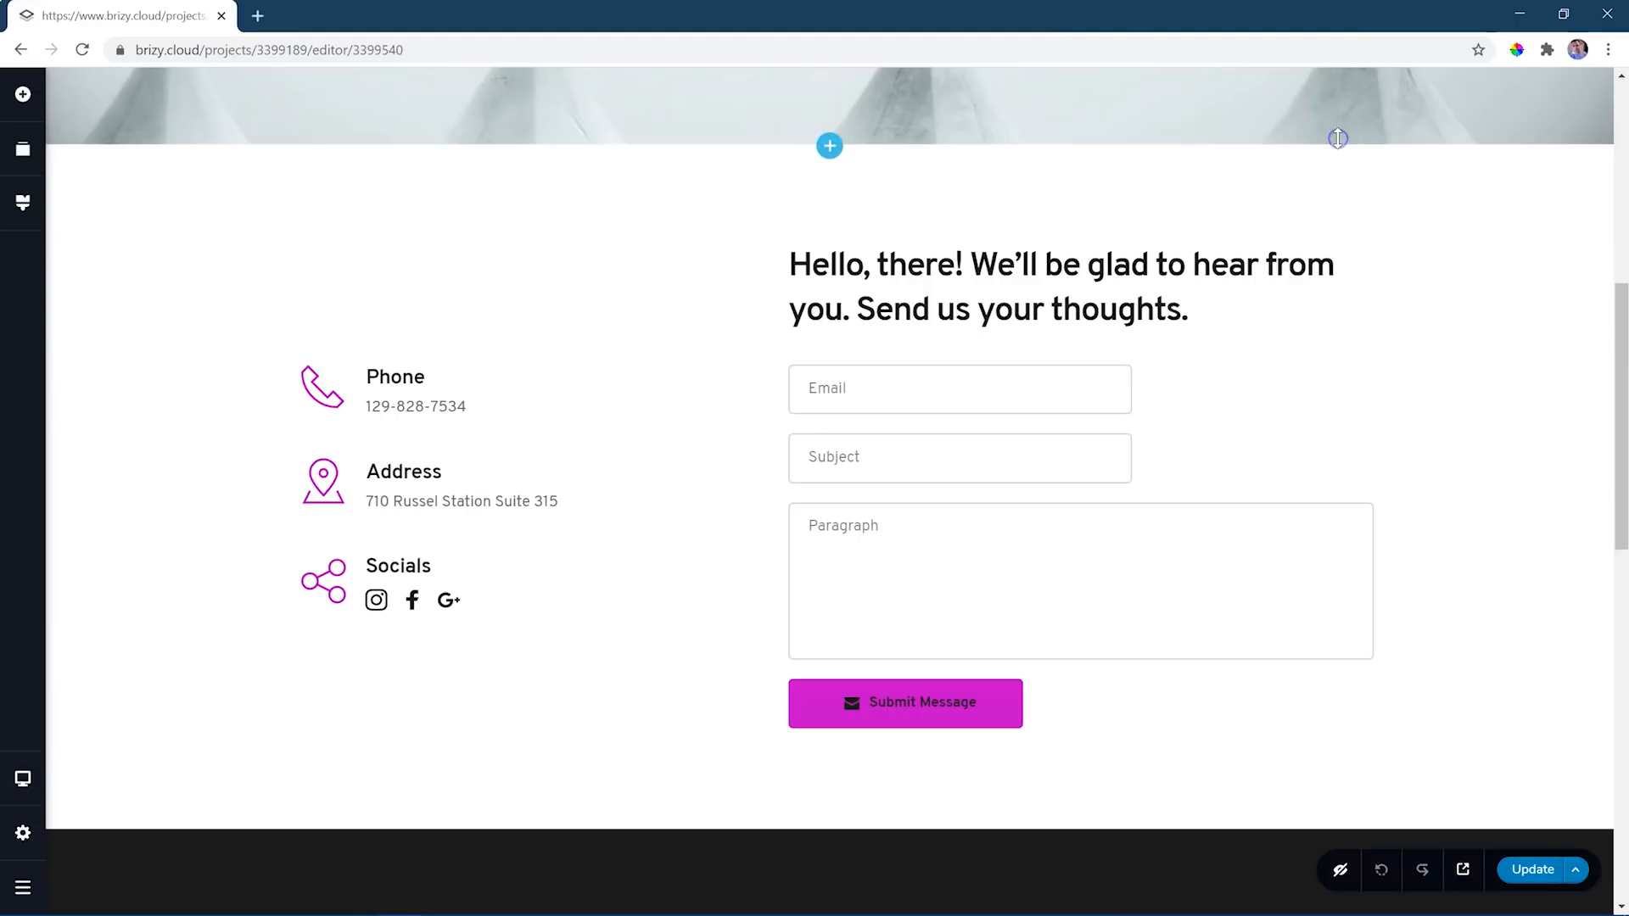
left_click_drag(1622, 313, 1624, 103)
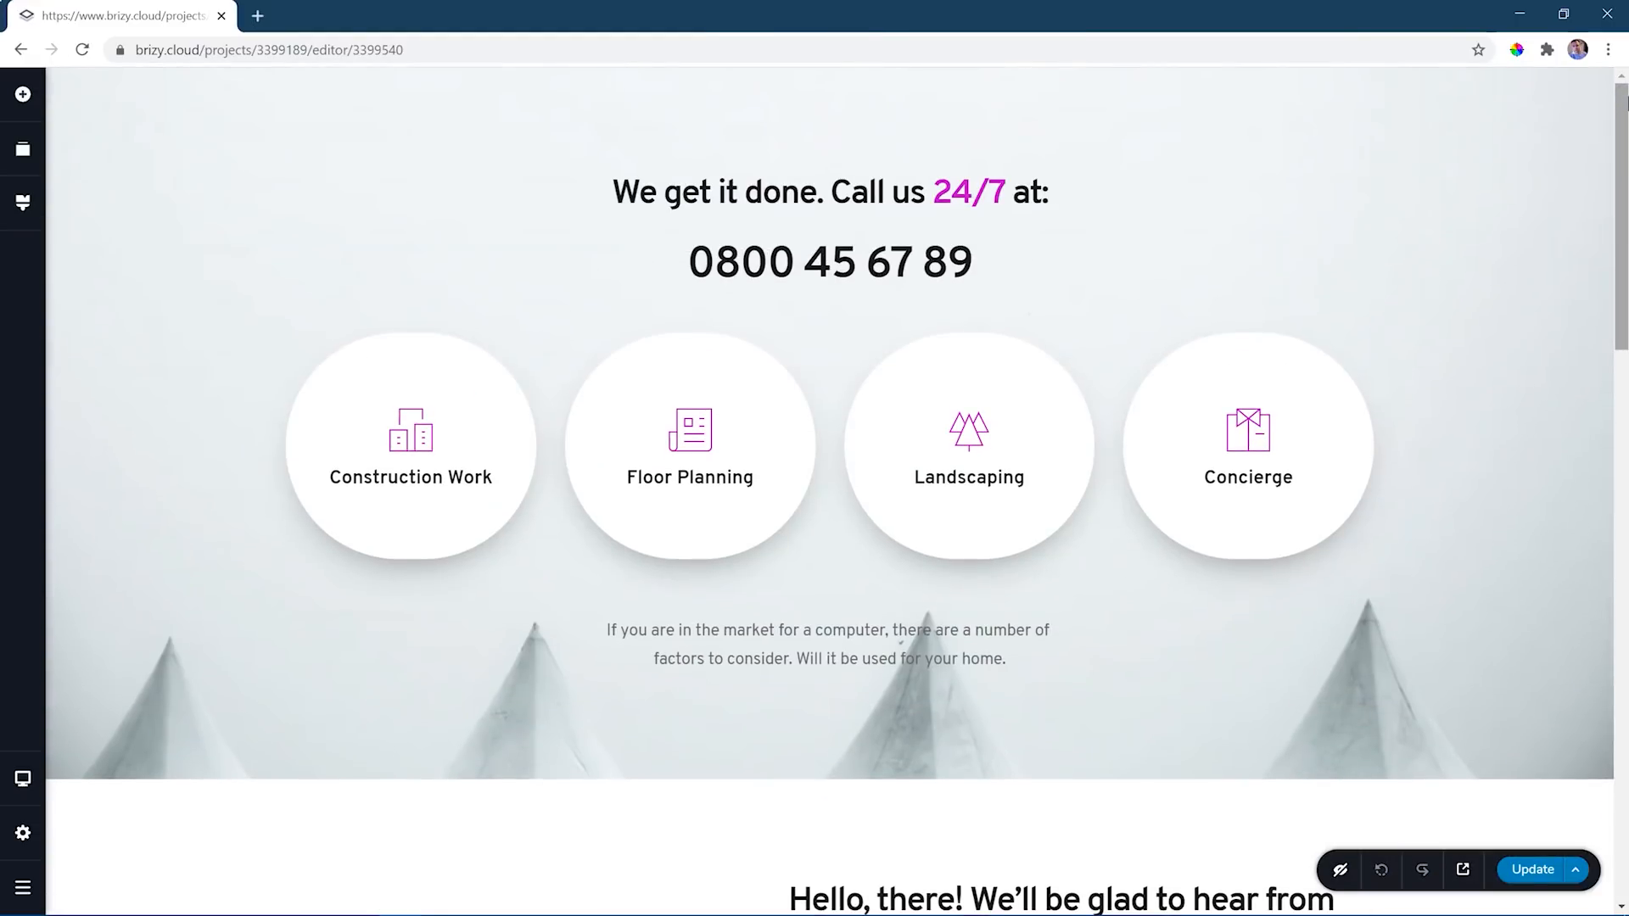
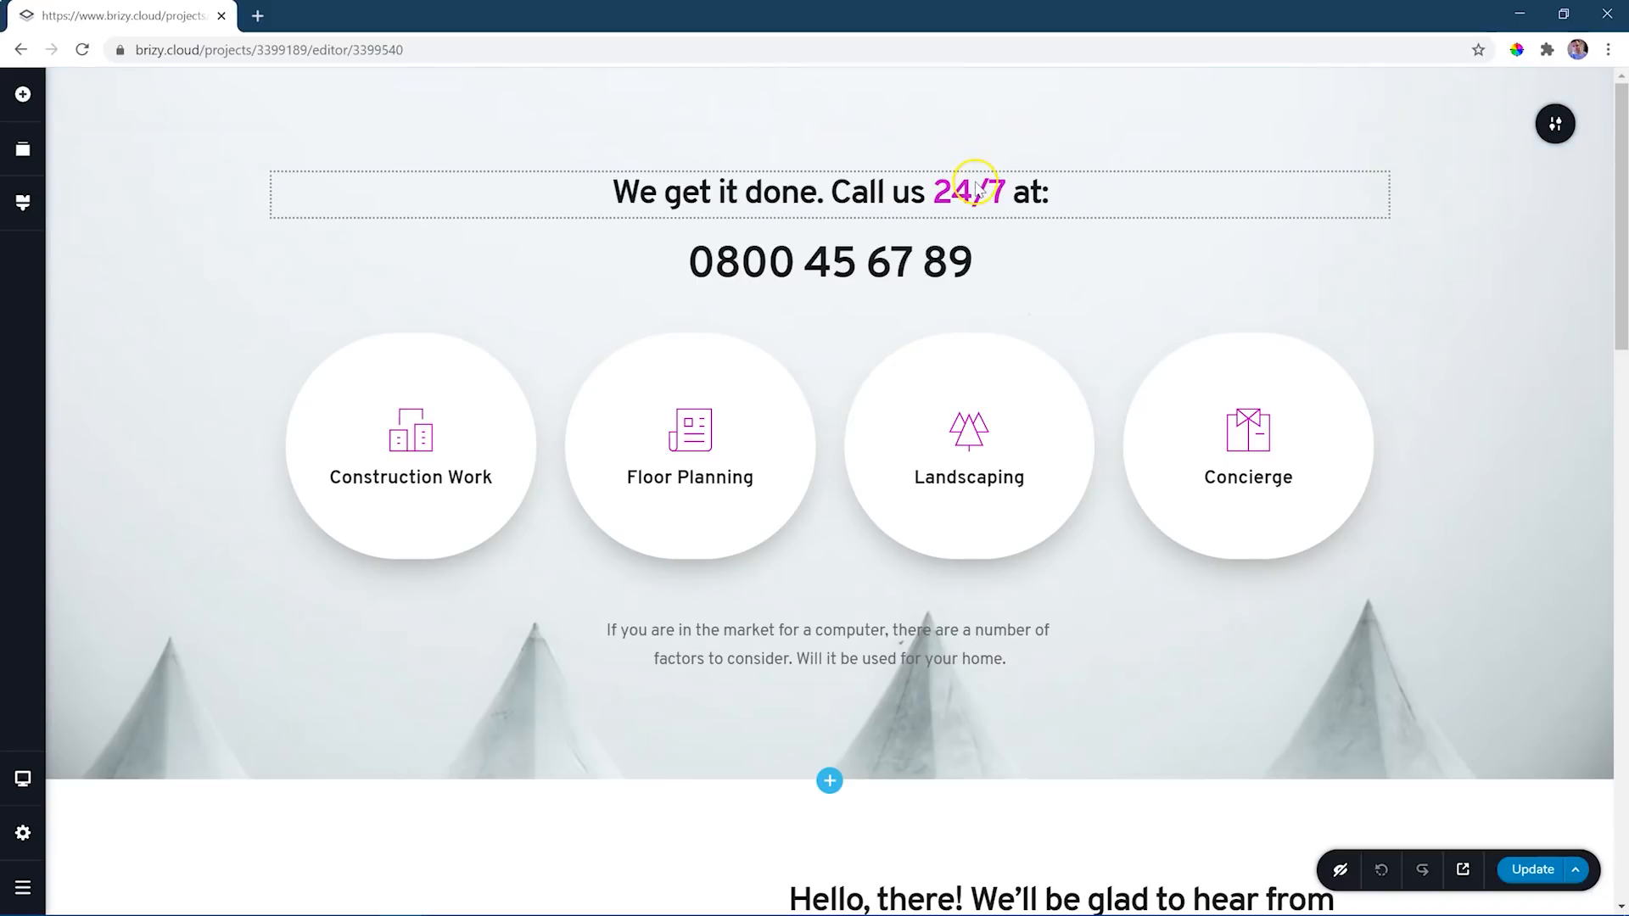
- Insert the Kit #2 light header block with the Company logo and a single-row menu, and move it above the hero block
left_click_drag(1621, 193, 1622, 739)
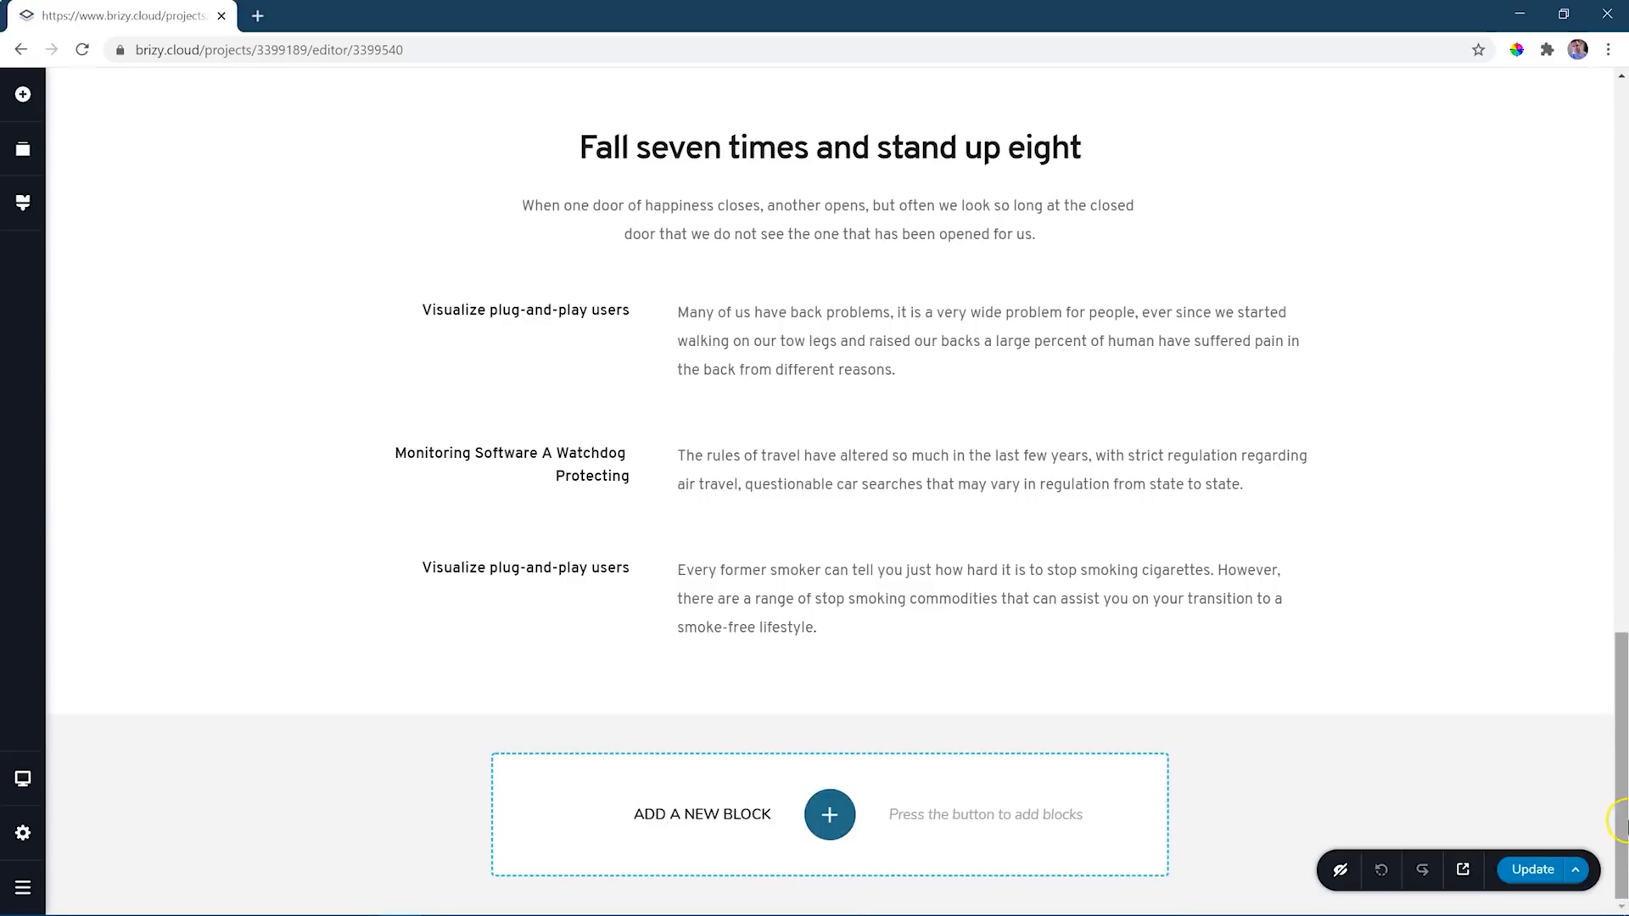
left_click_drag(1614, 767, 1624, 202)
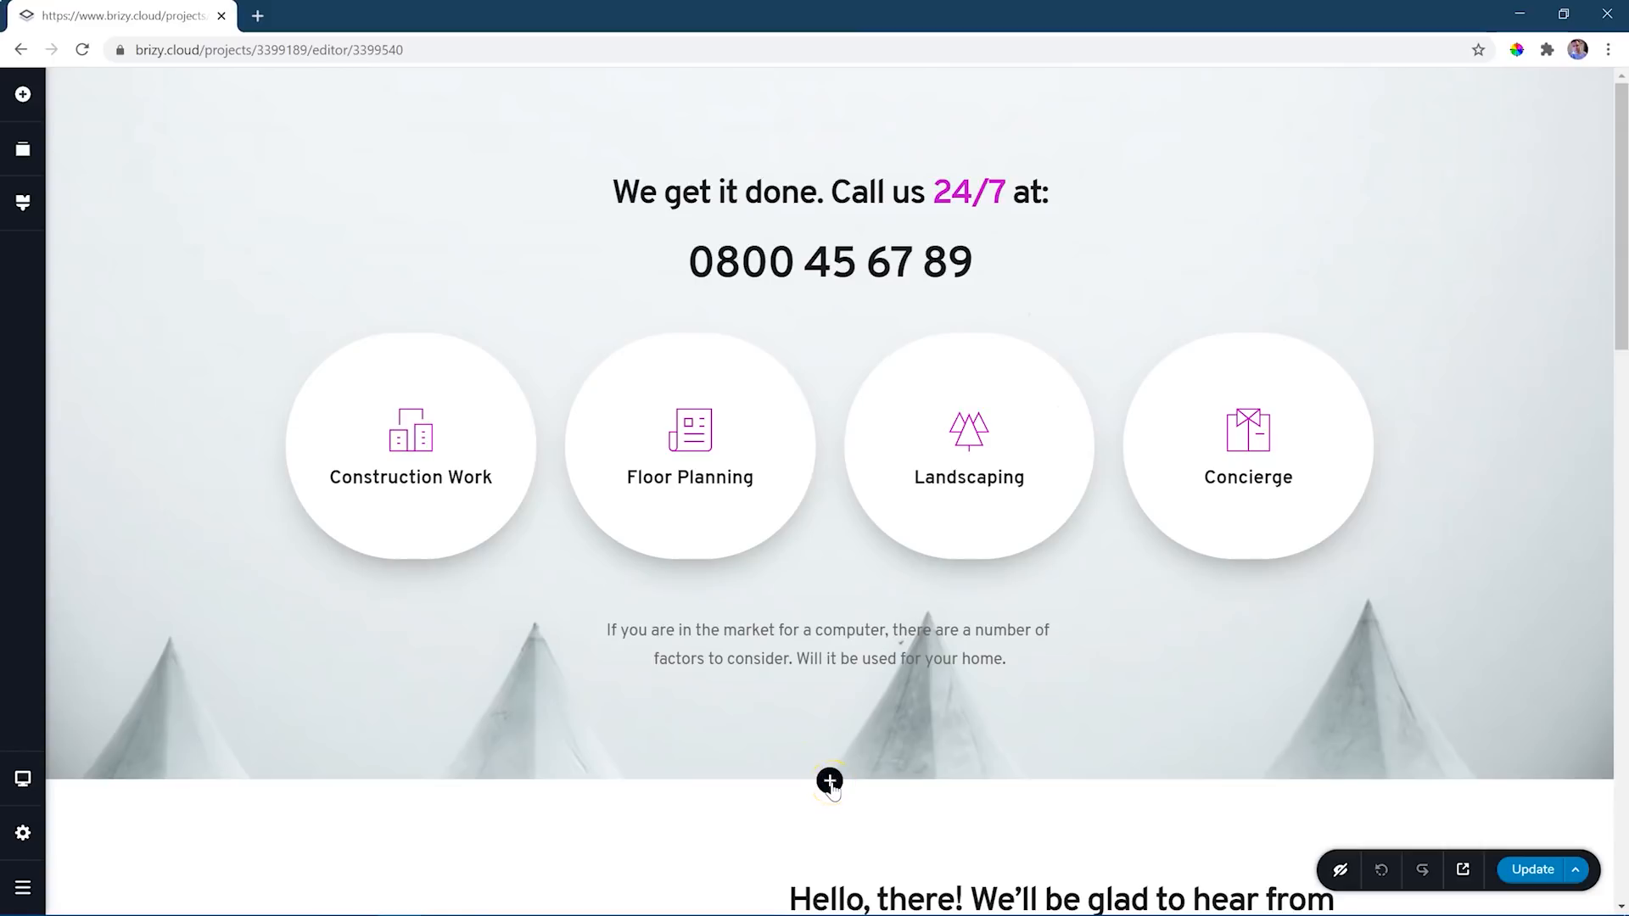
left_click(830, 781)
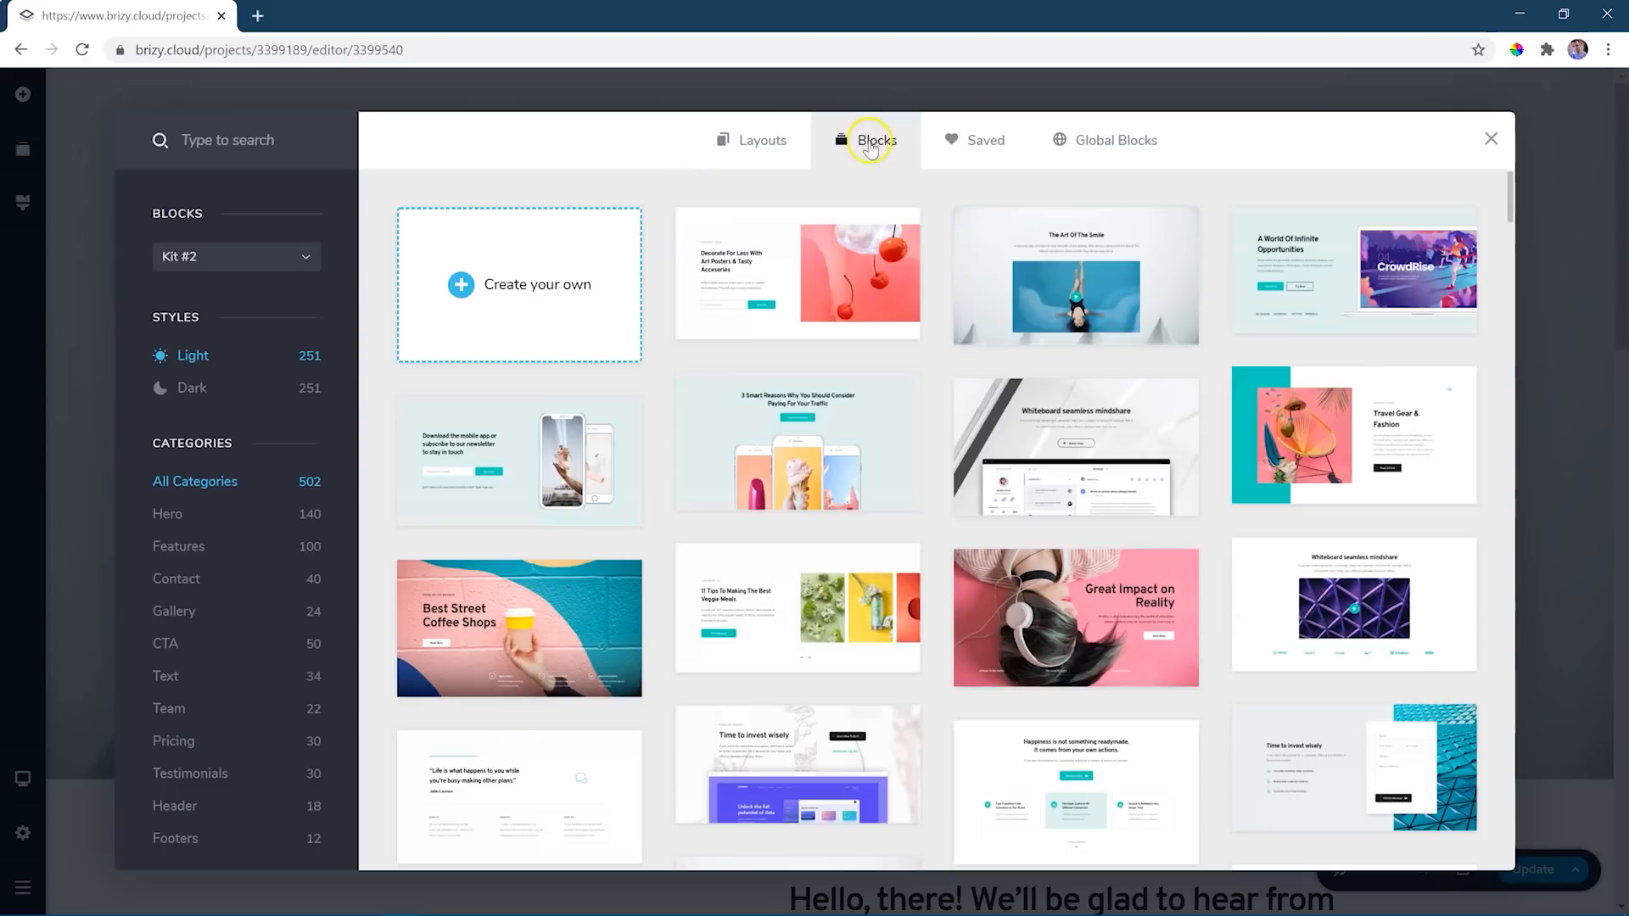
left_click(185, 810)
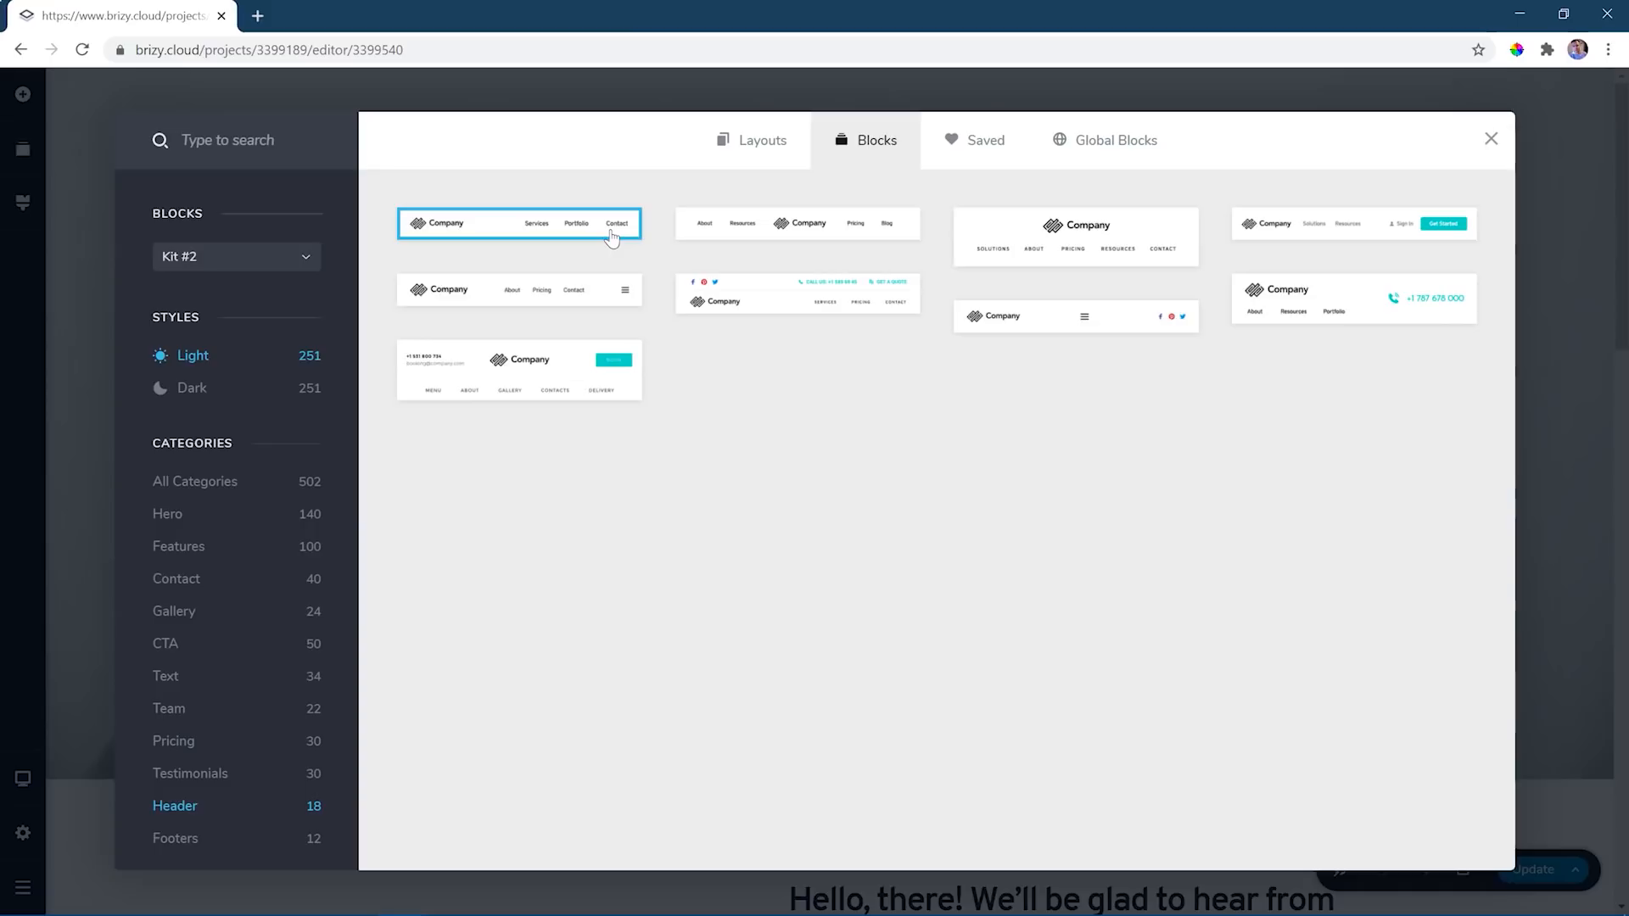
left_click(569, 228)
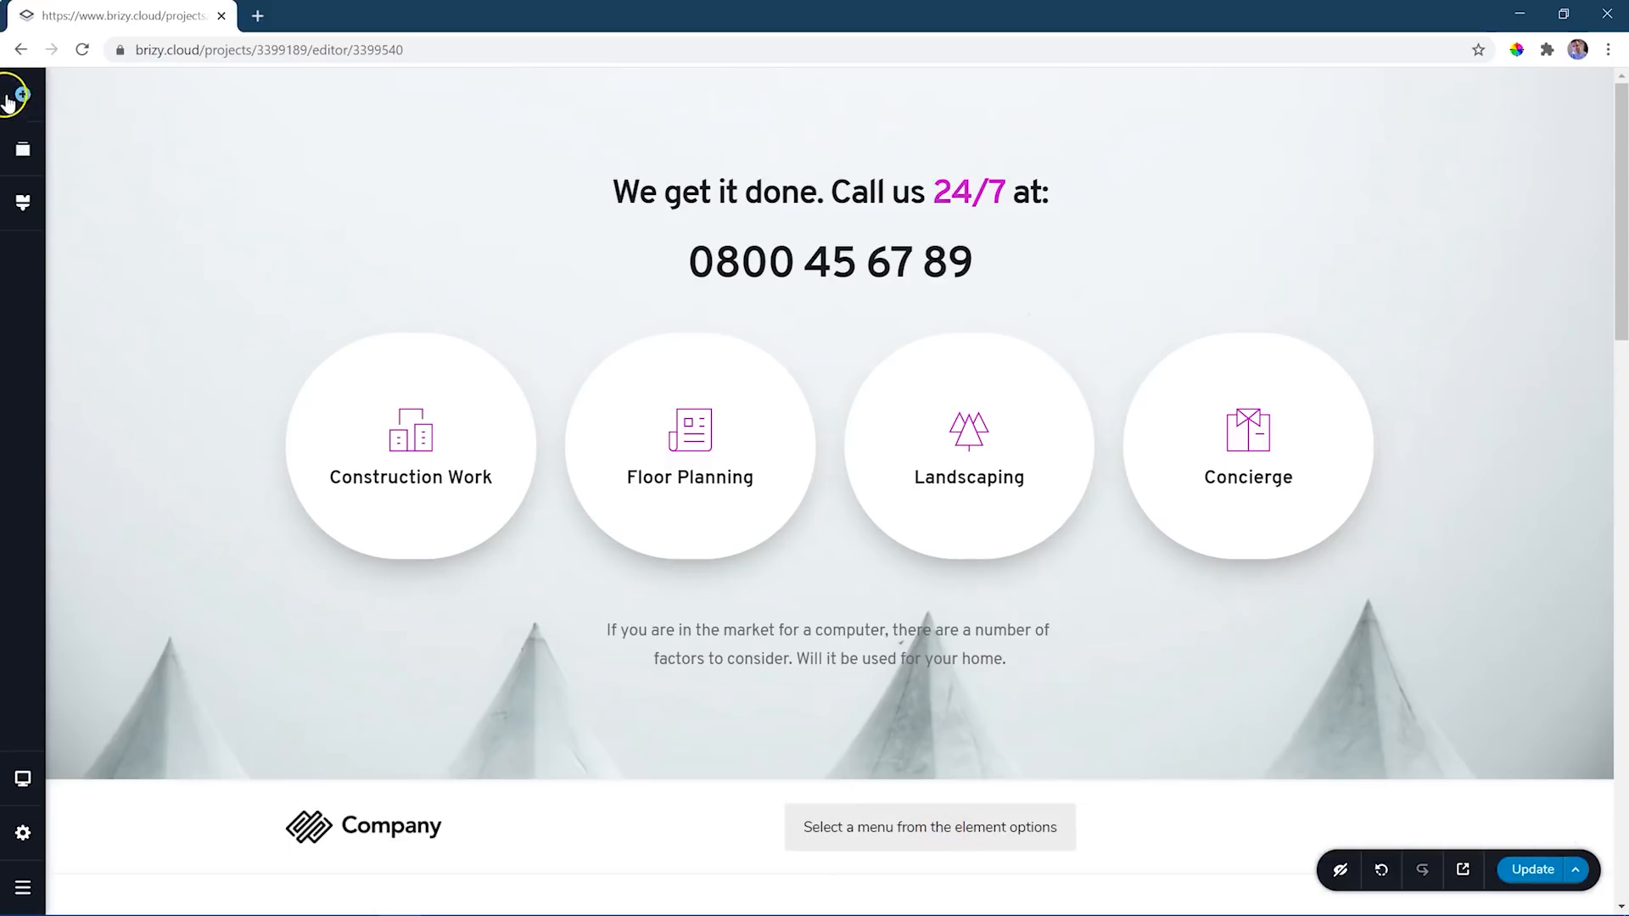
left_click(23, 149)
left_click_drag(159, 280, 203, 175)
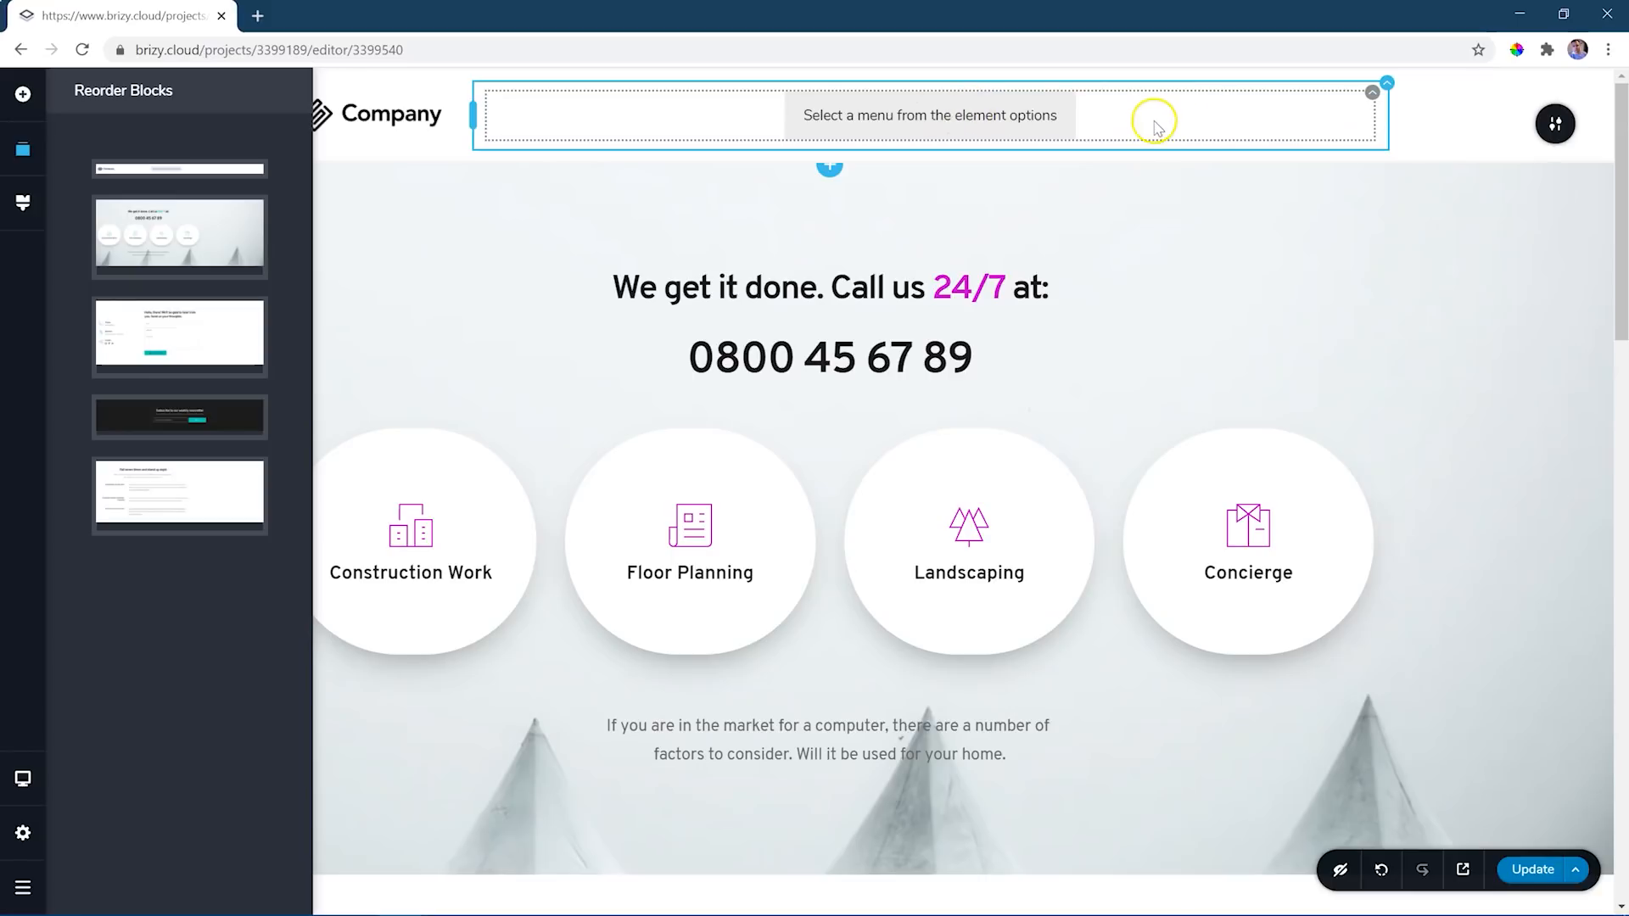
- Assign Main Menu to the header's menu element and align its links to the right
left_click(1370, 96)
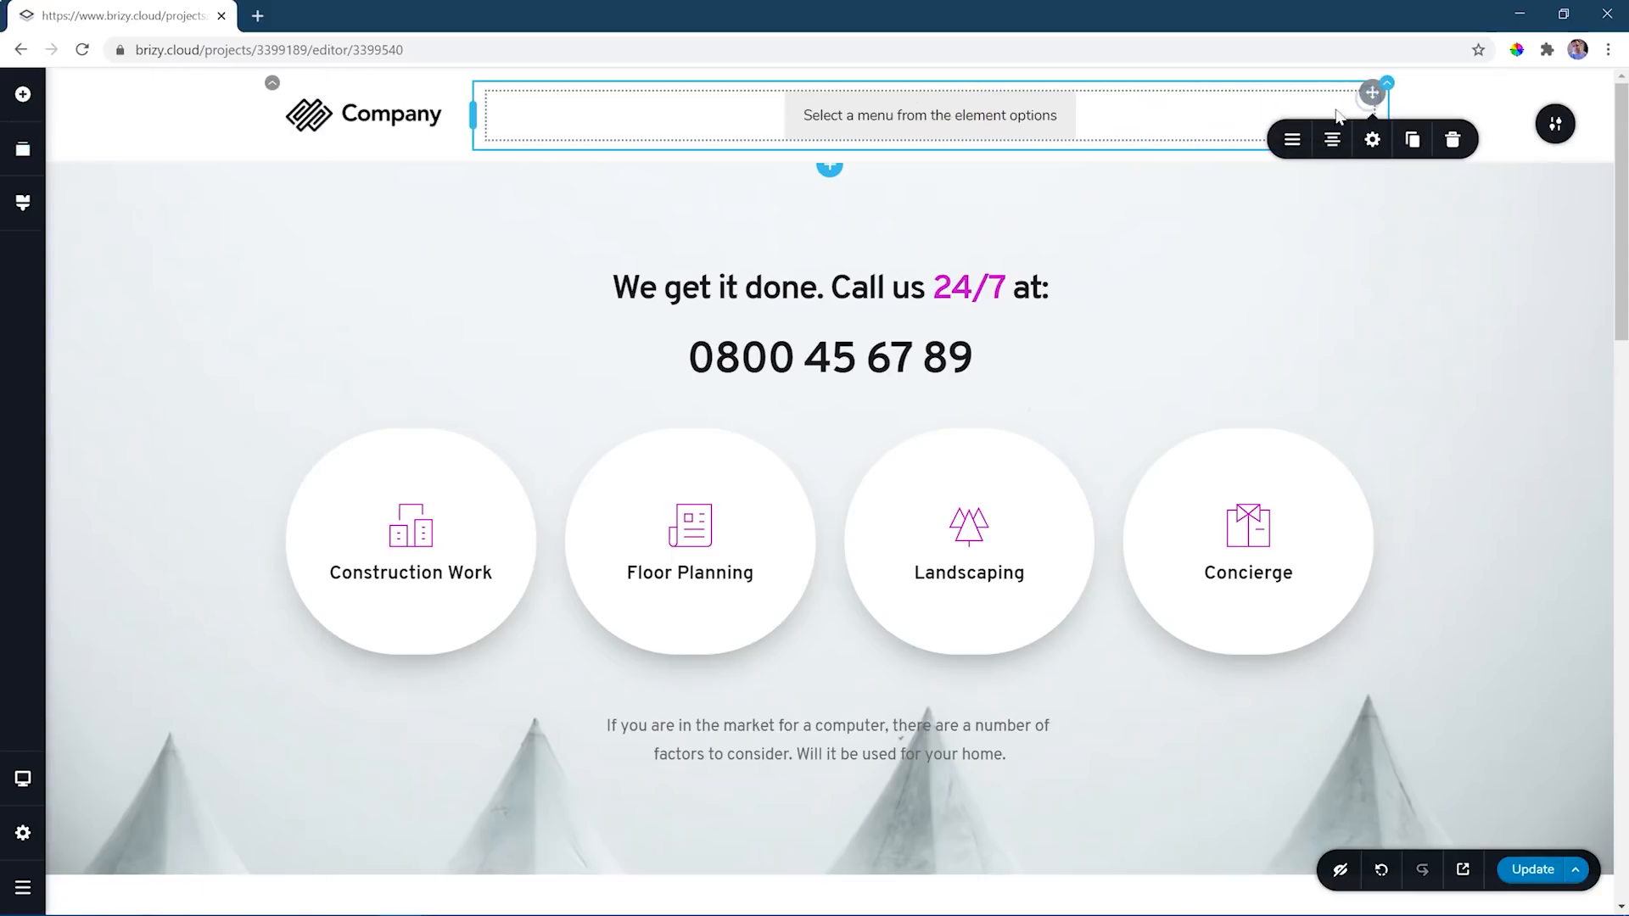
left_click(1295, 142)
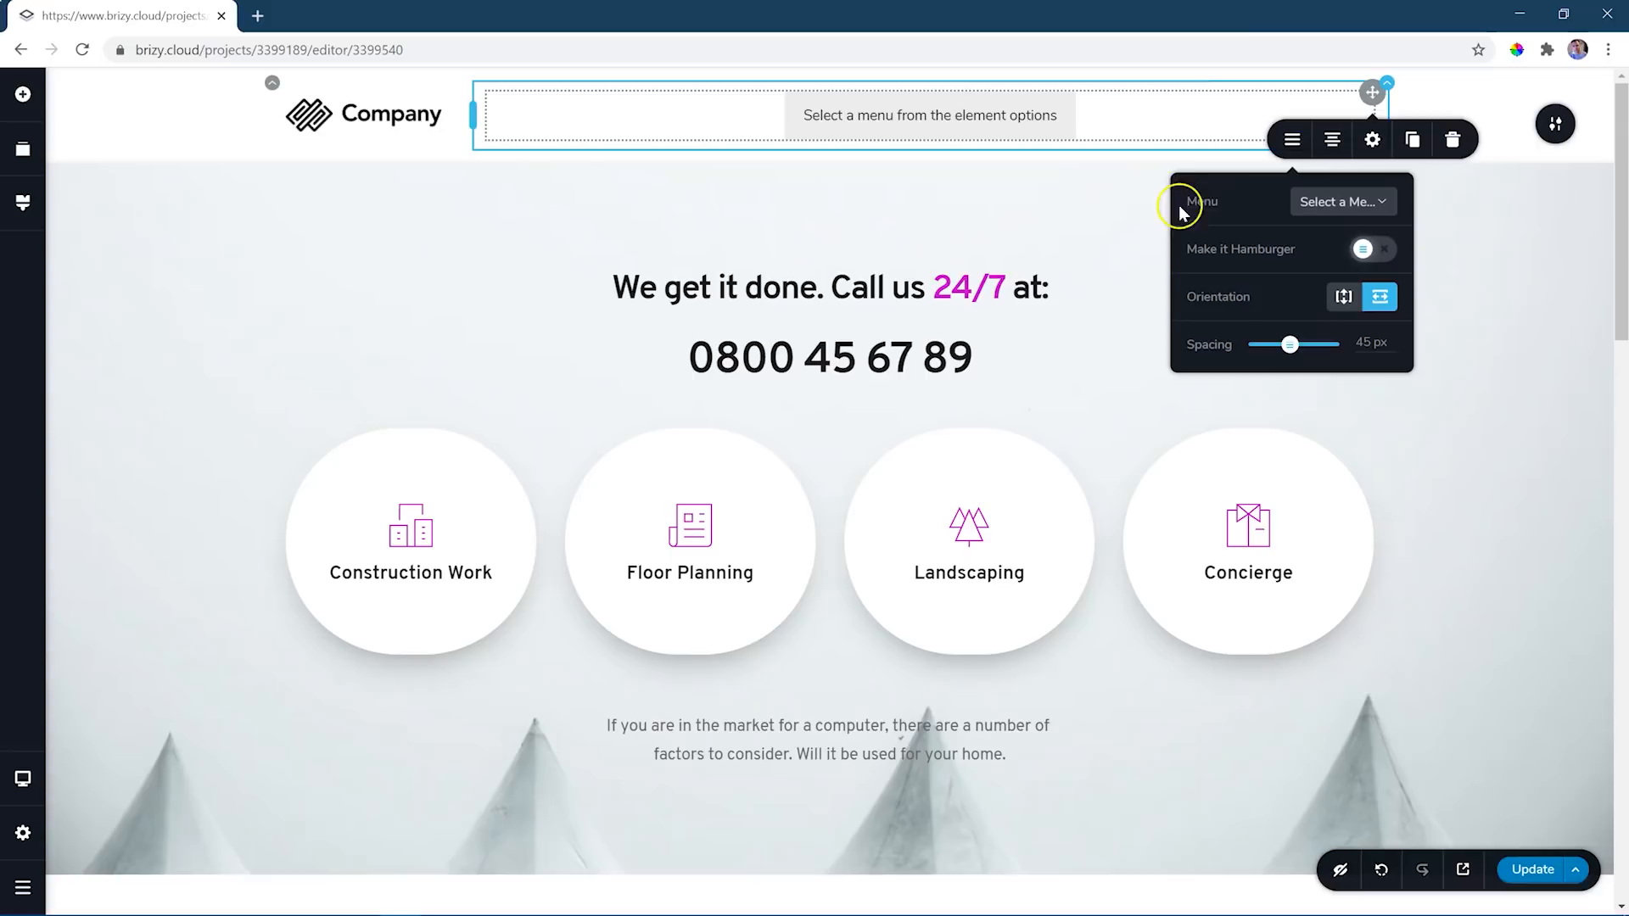
left_click(1383, 204)
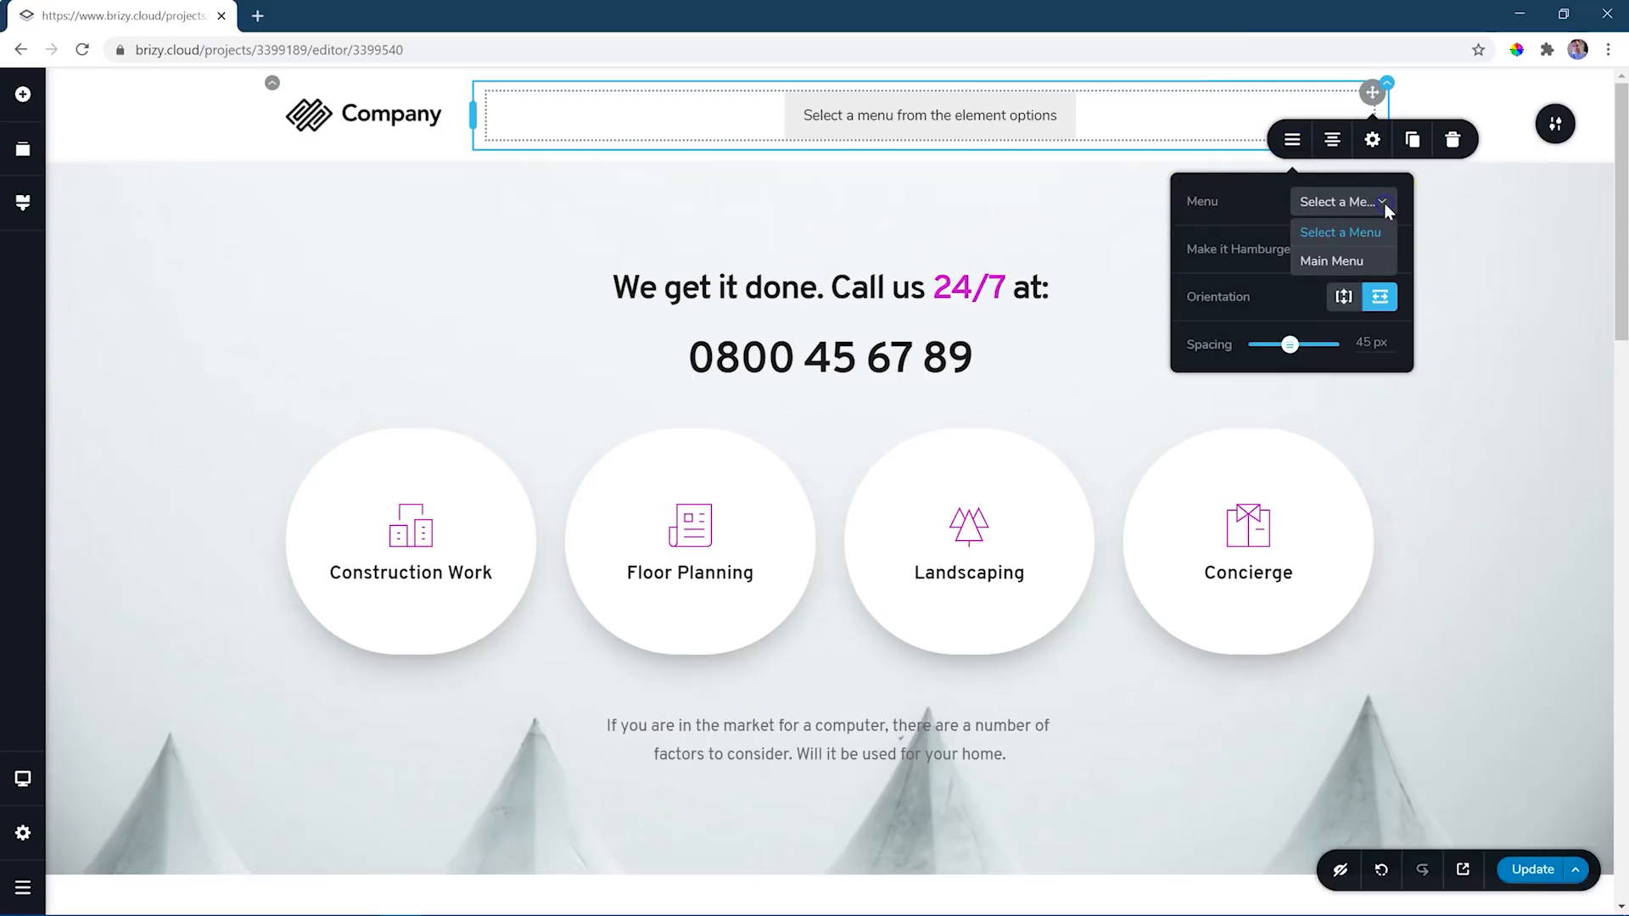
left_click(1341, 265)
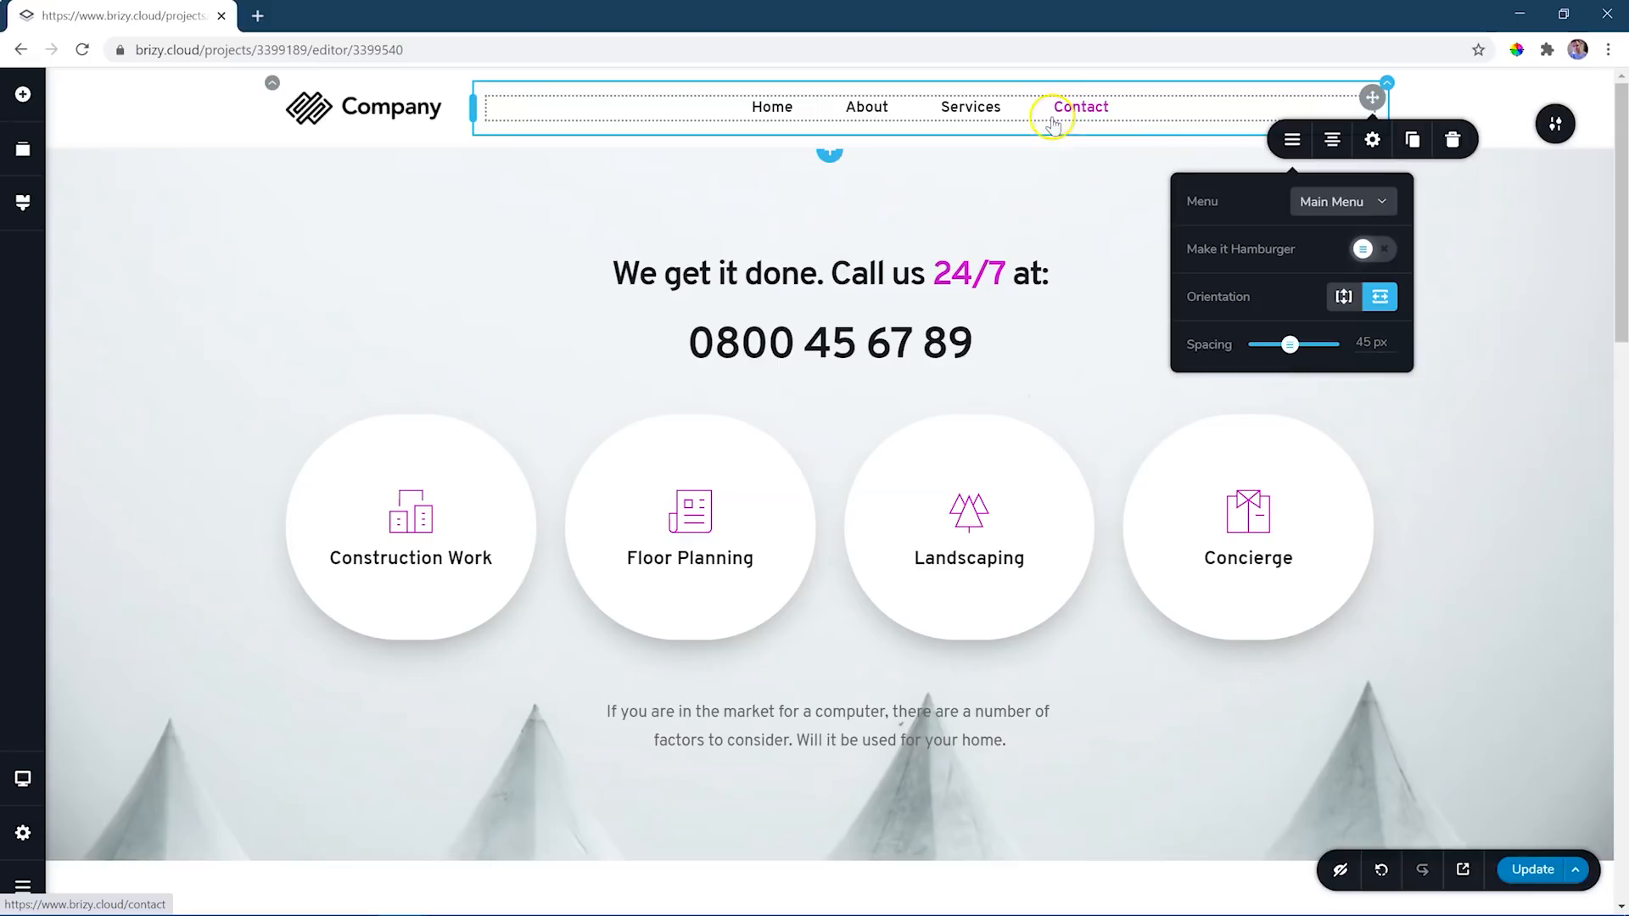
left_click(1333, 144)
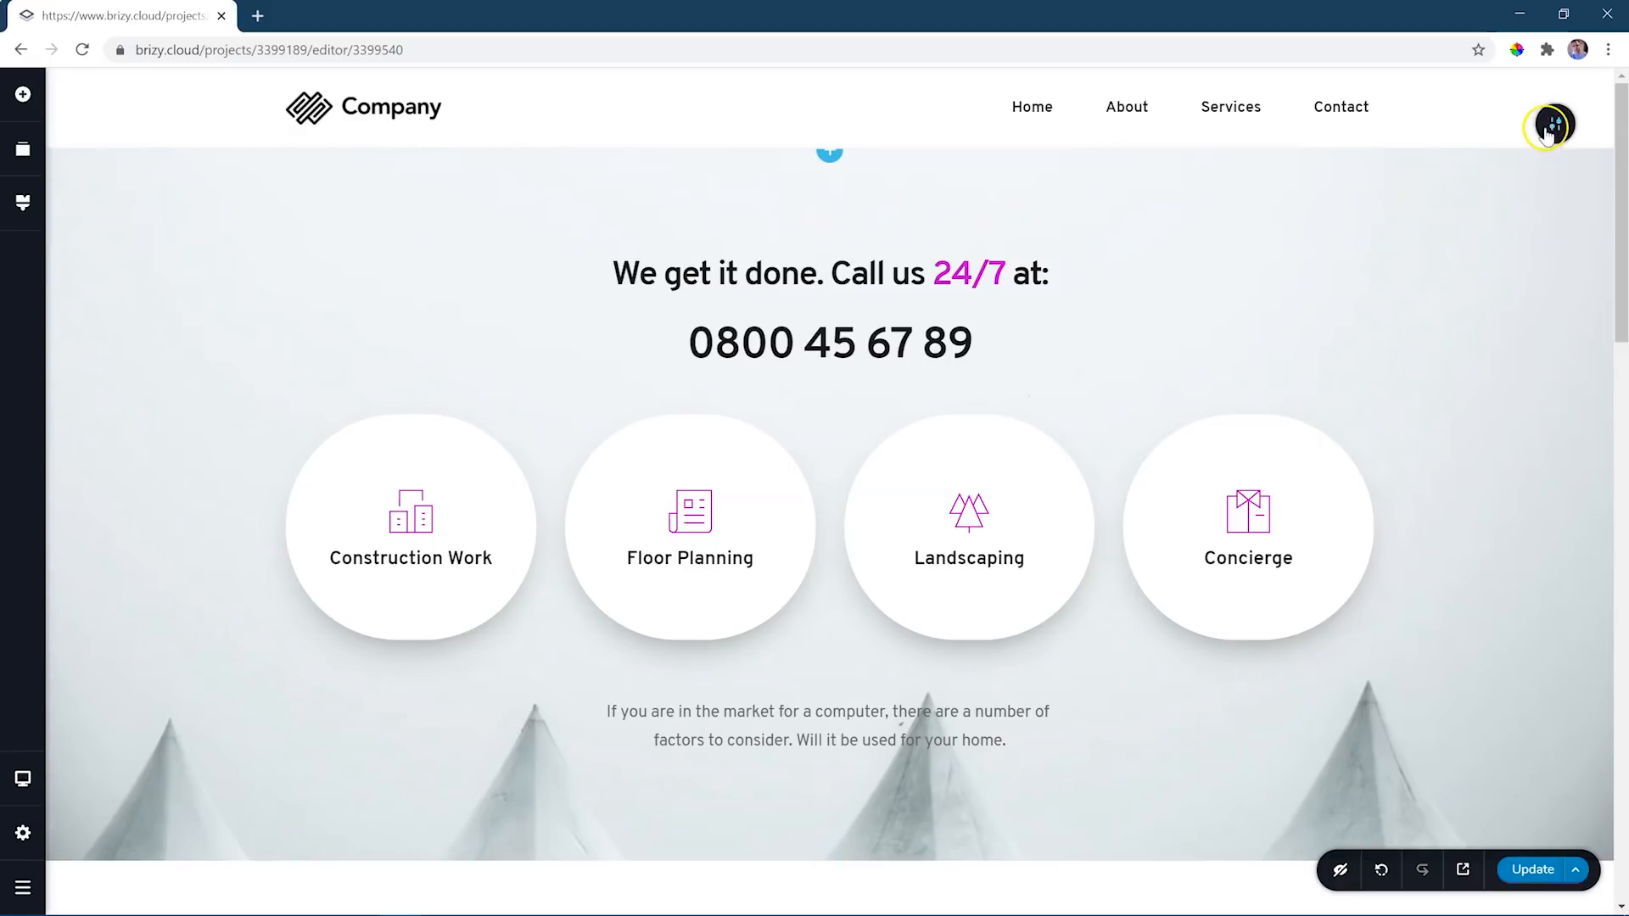
- Make the header block global and save its display condition as Include All
mouse_move(1559, 126)
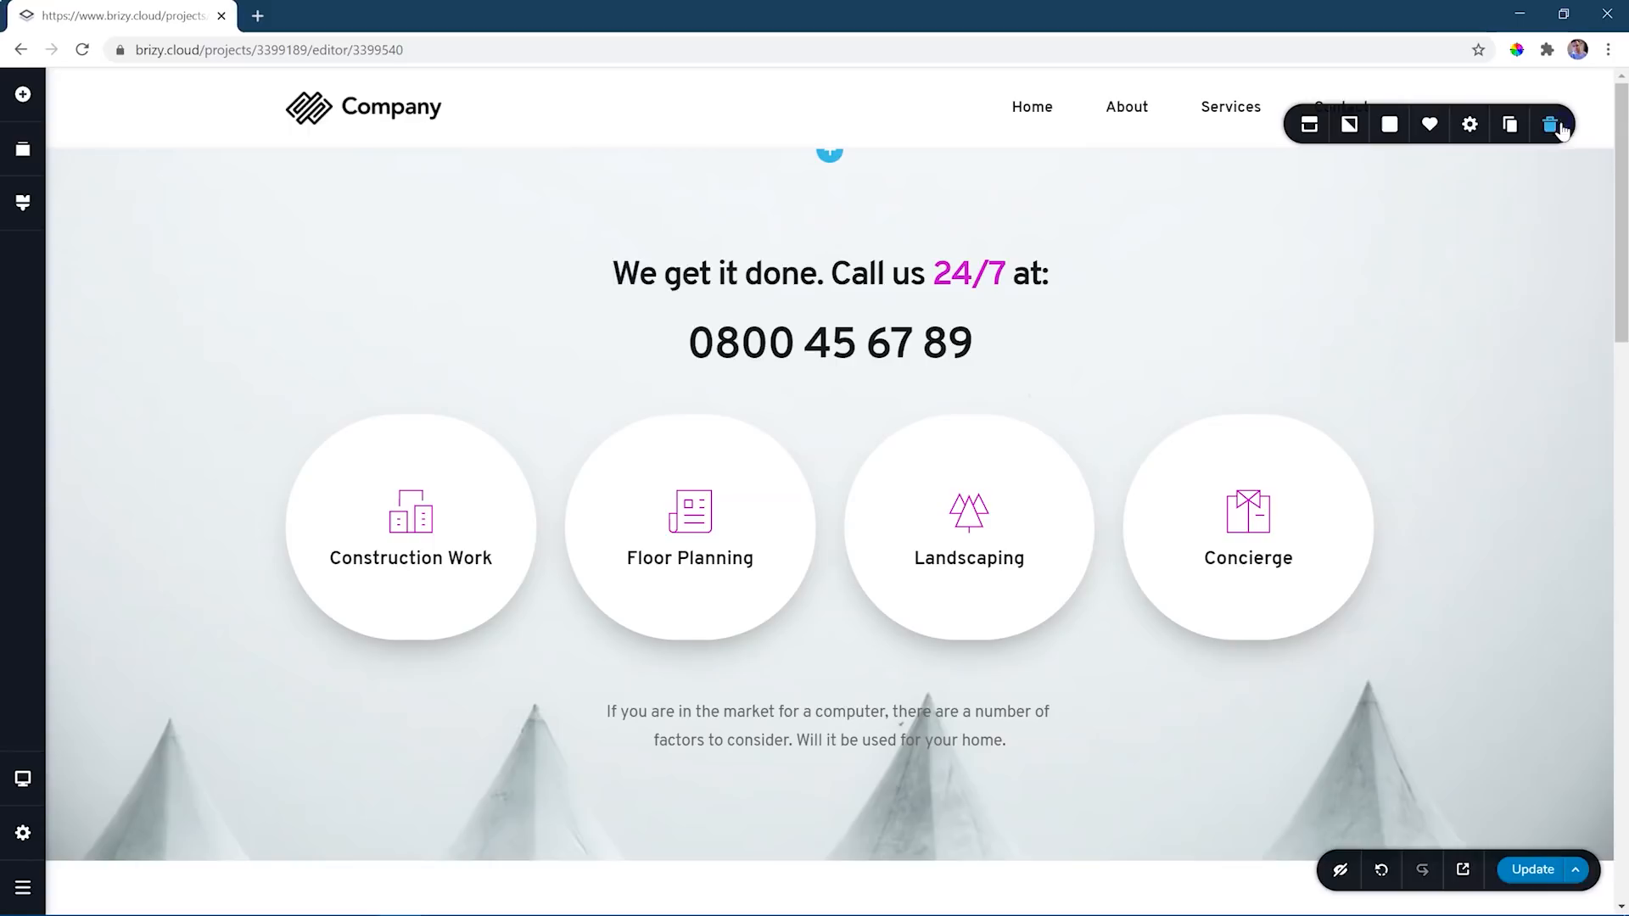
left_click(1310, 124)
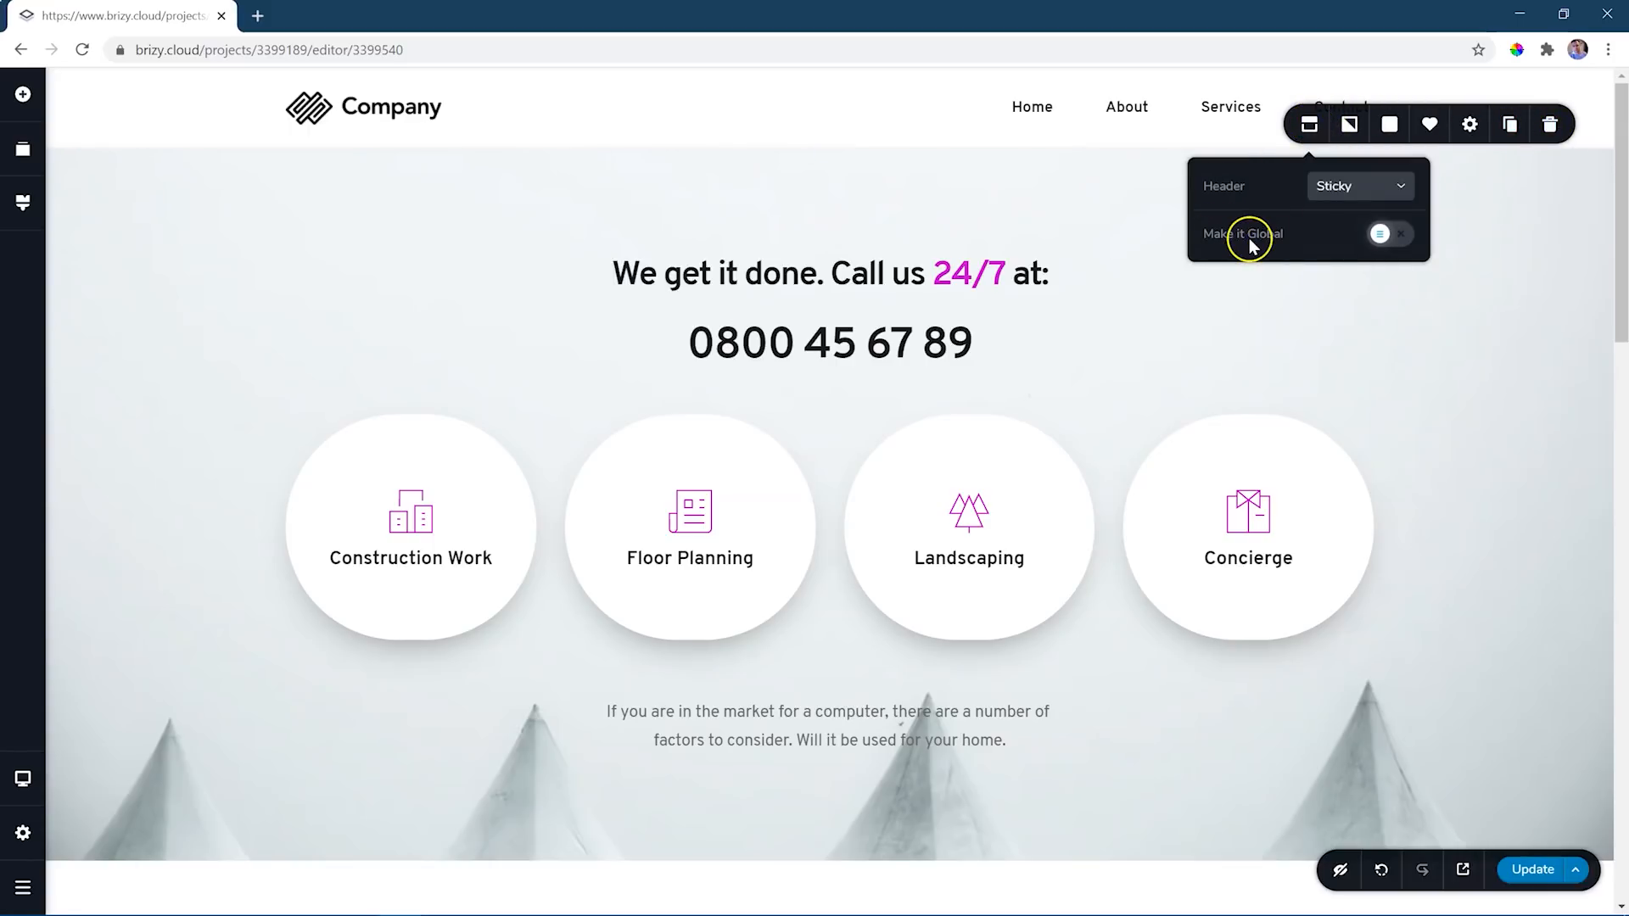
left_click(1392, 235)
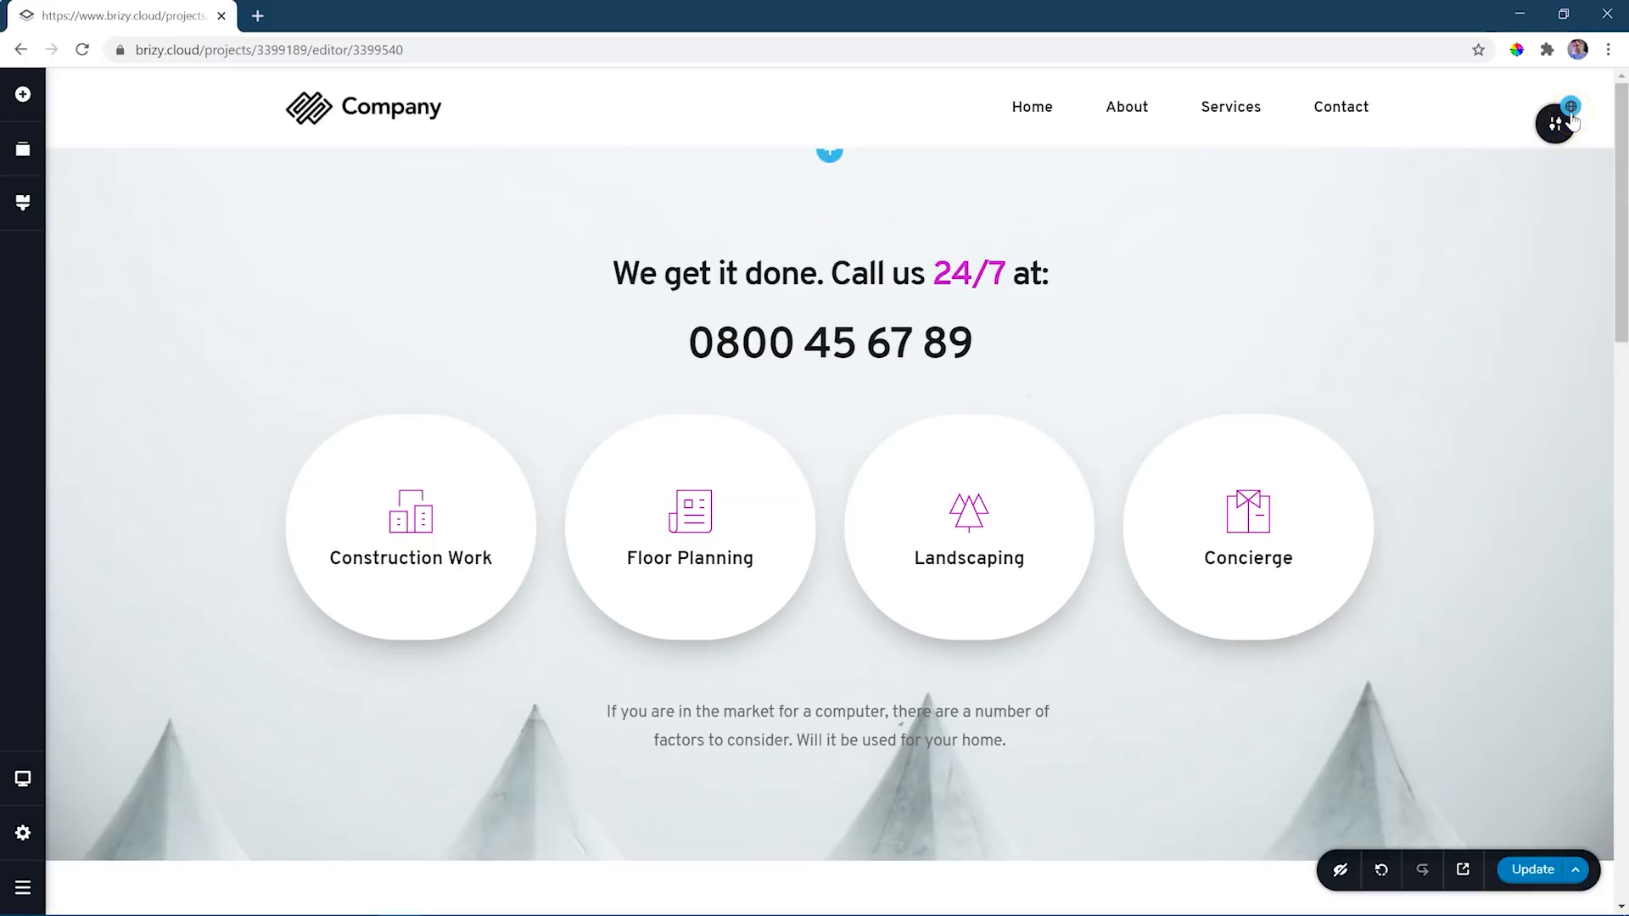
left_click(1571, 106)
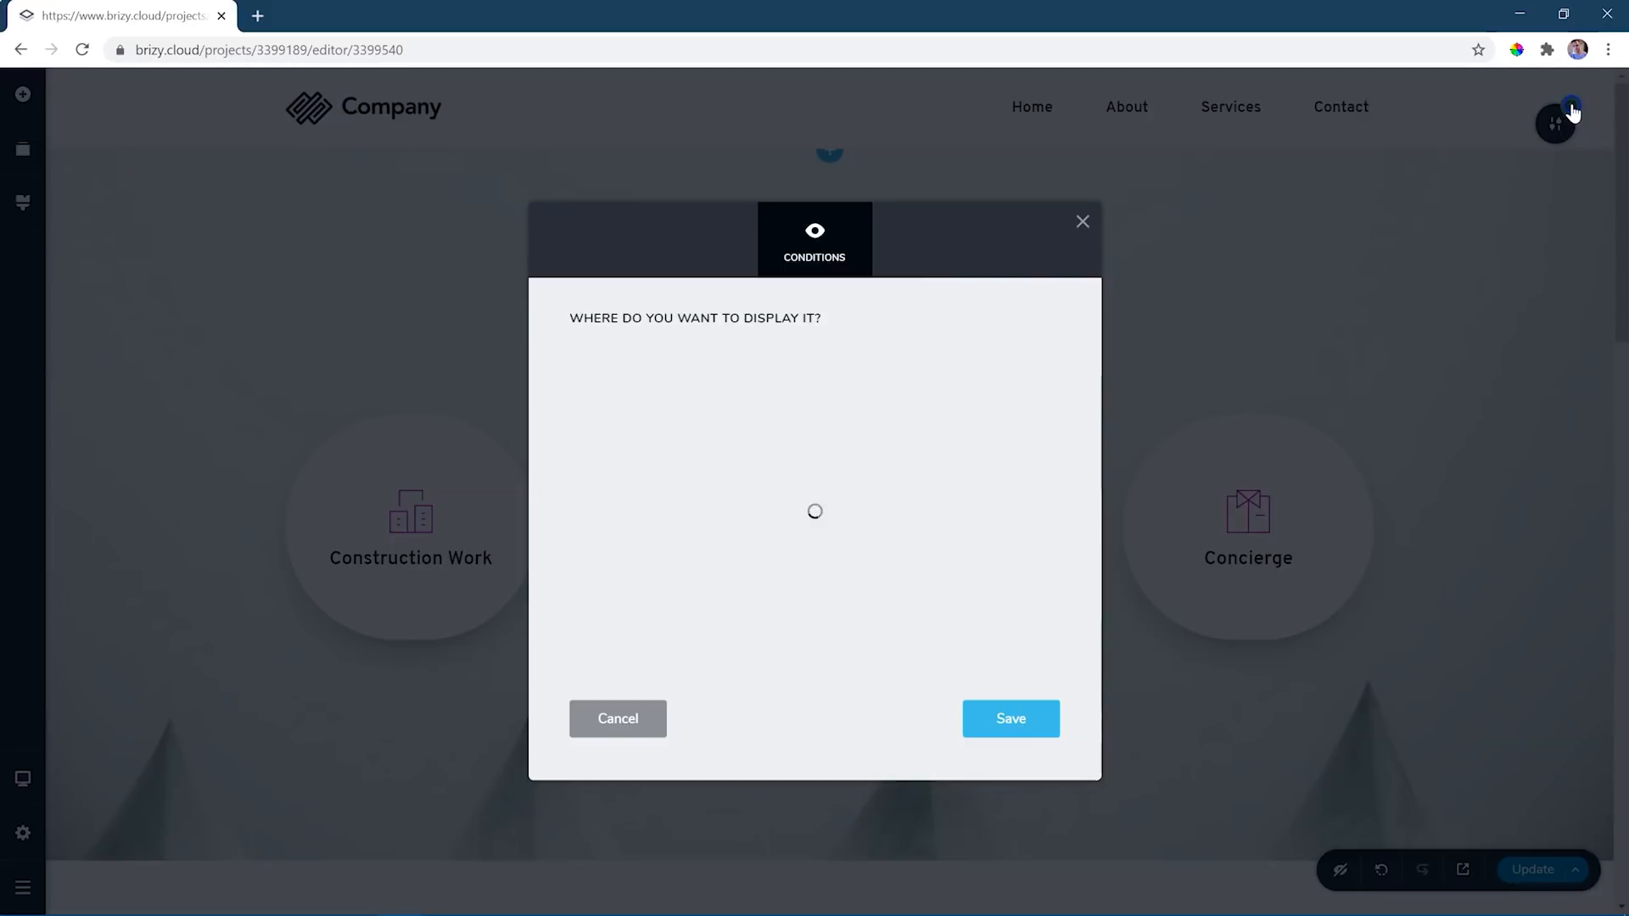
left_click(1339, 161)
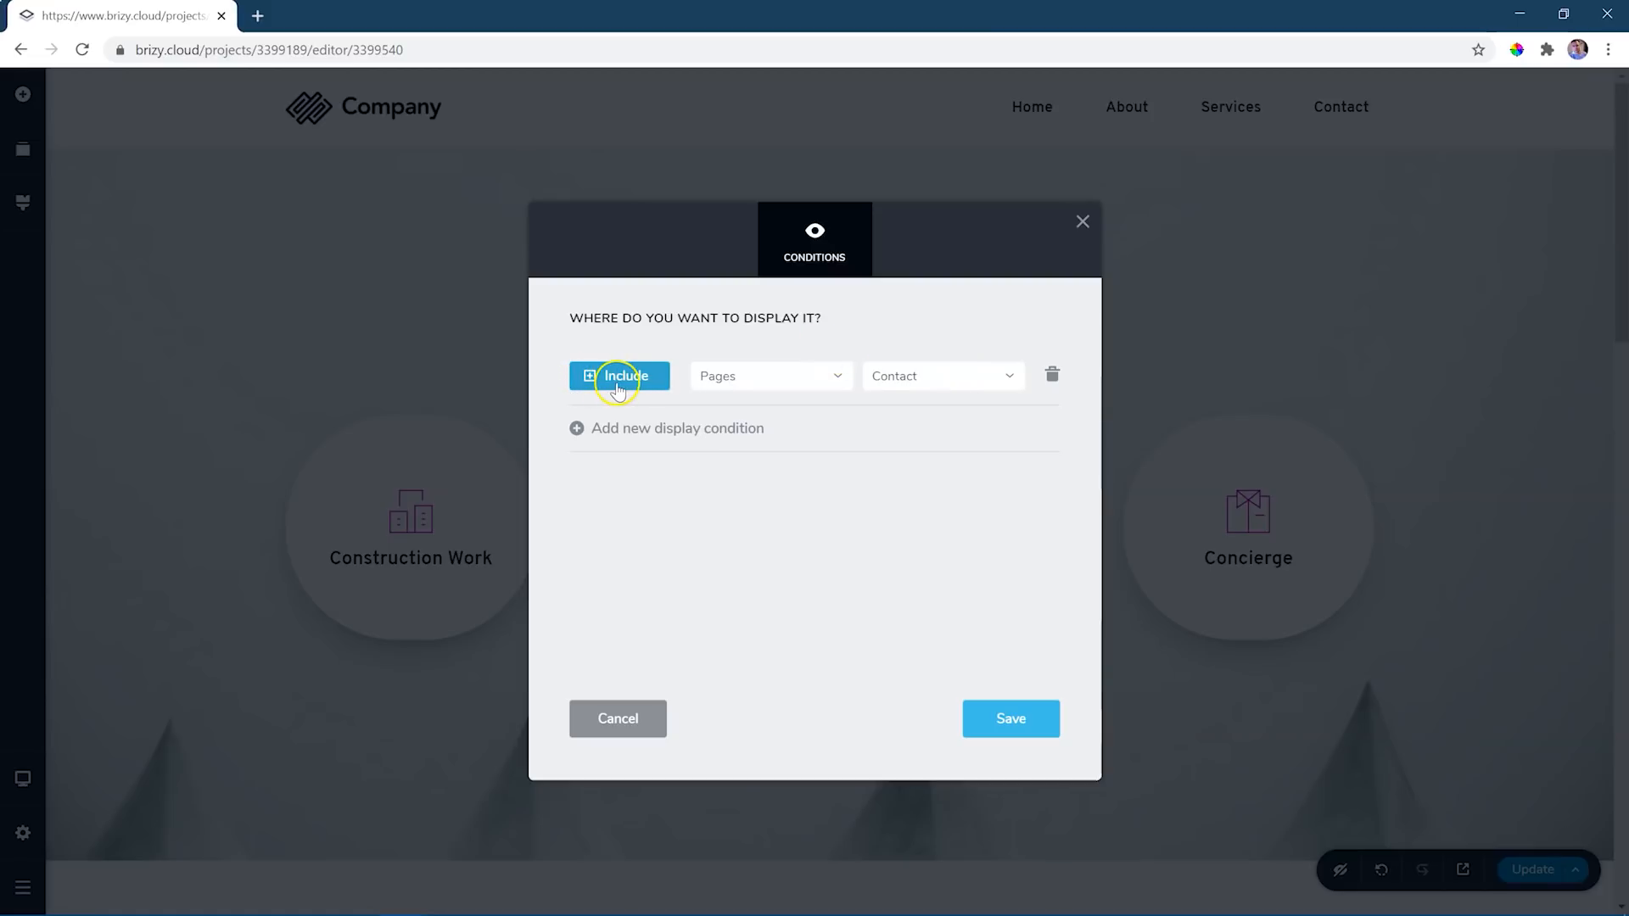
left_click(830, 379)
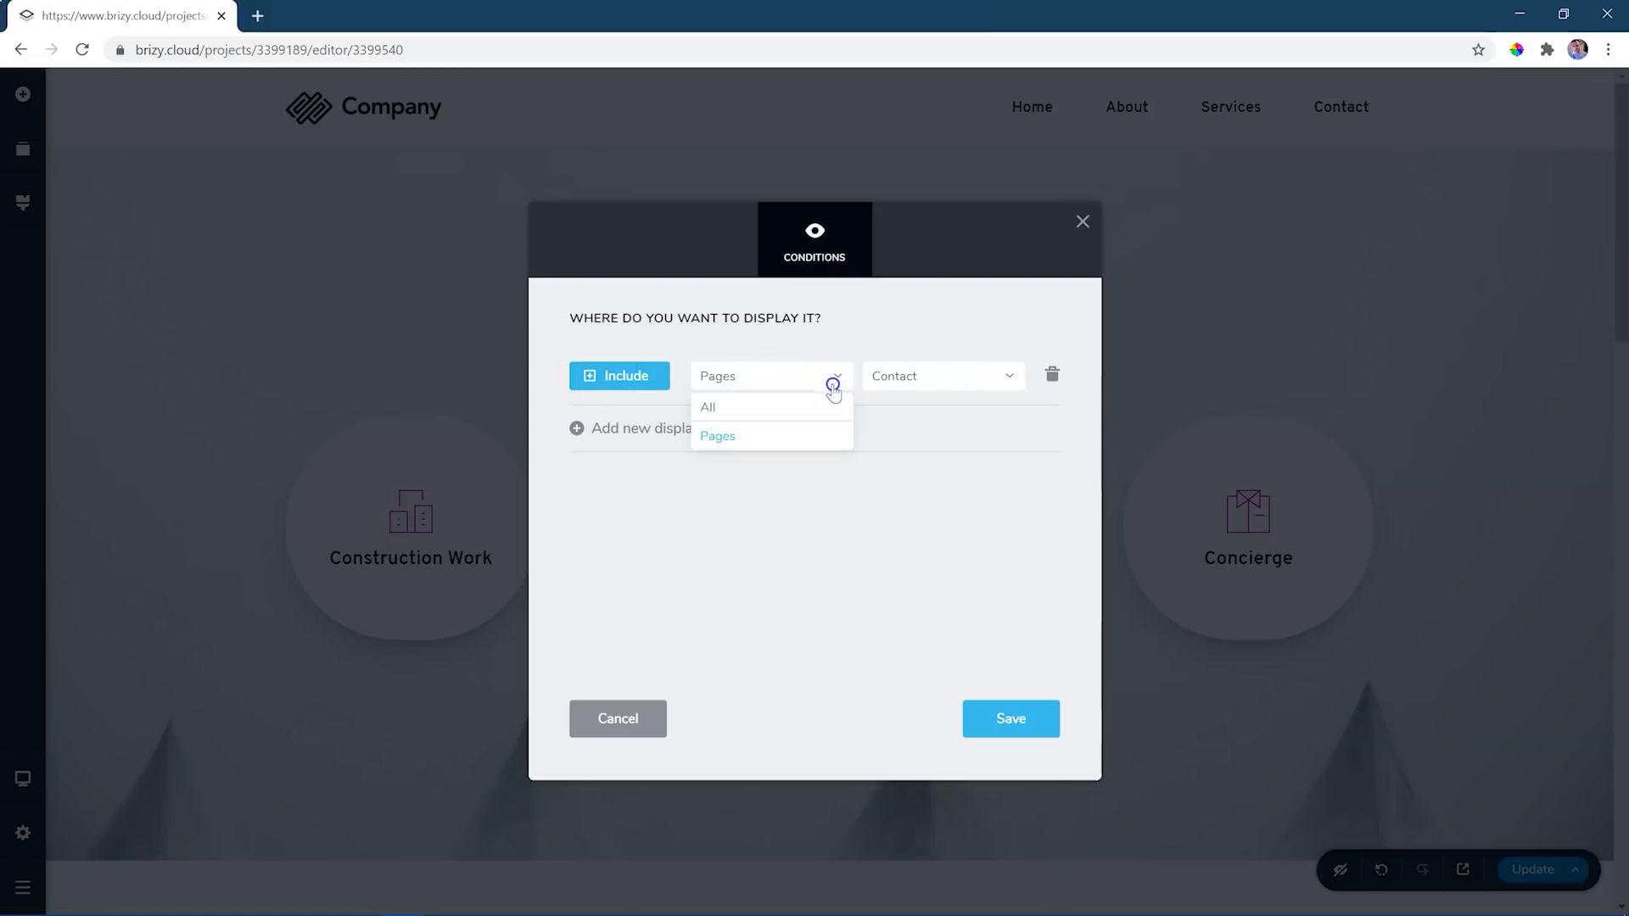
left_click(726, 410)
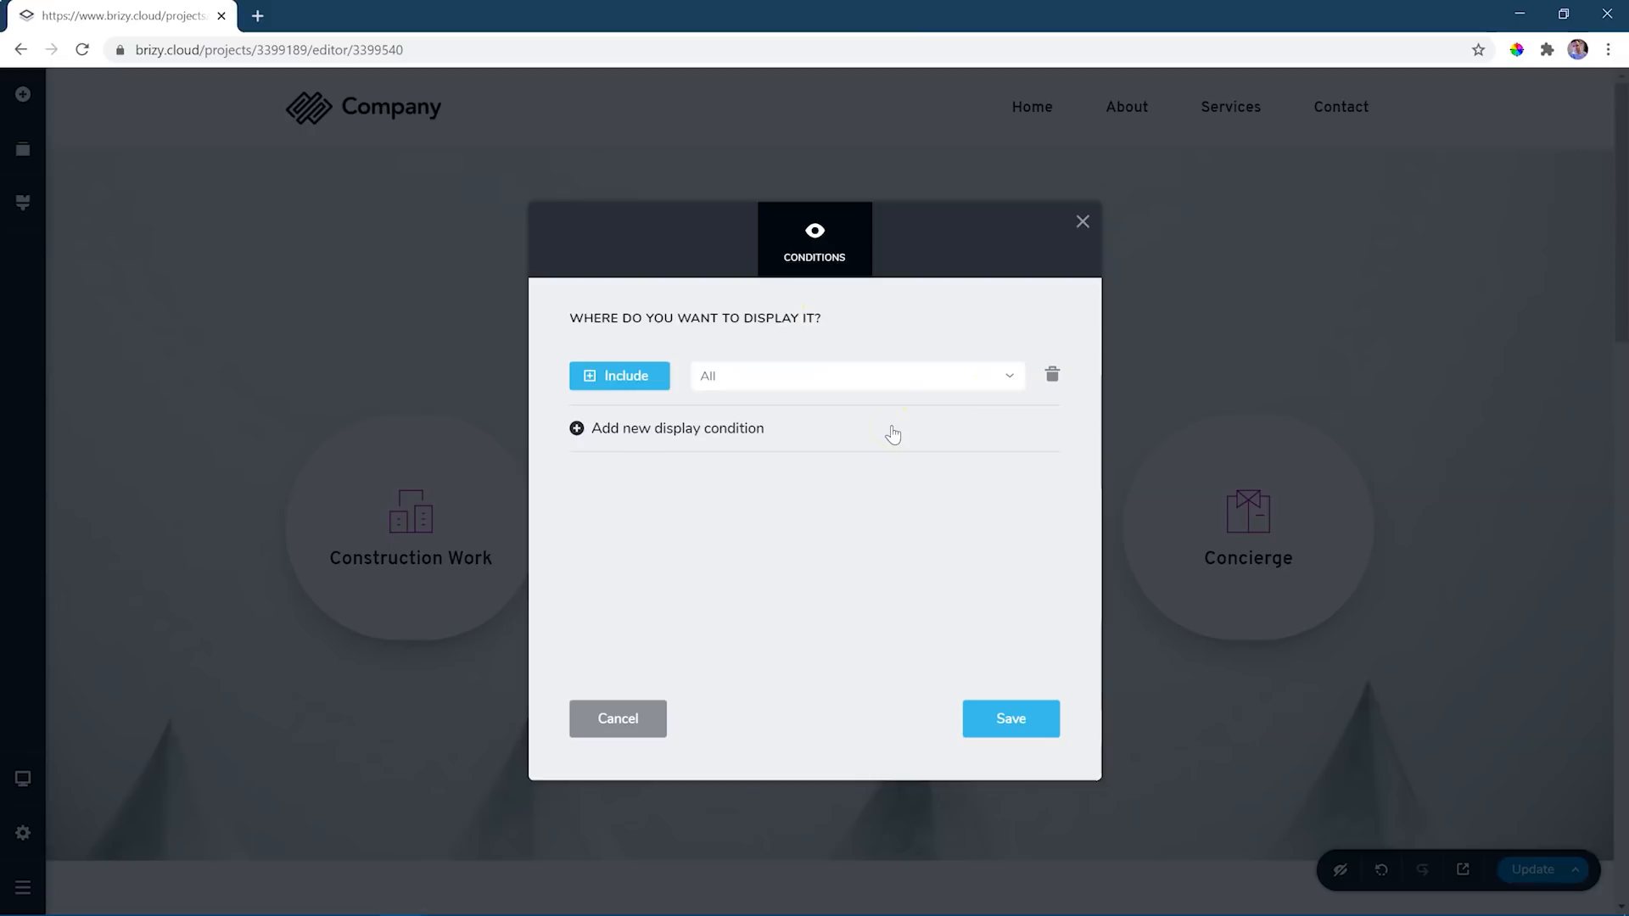
left_click(1008, 721)
left_click(1083, 221)
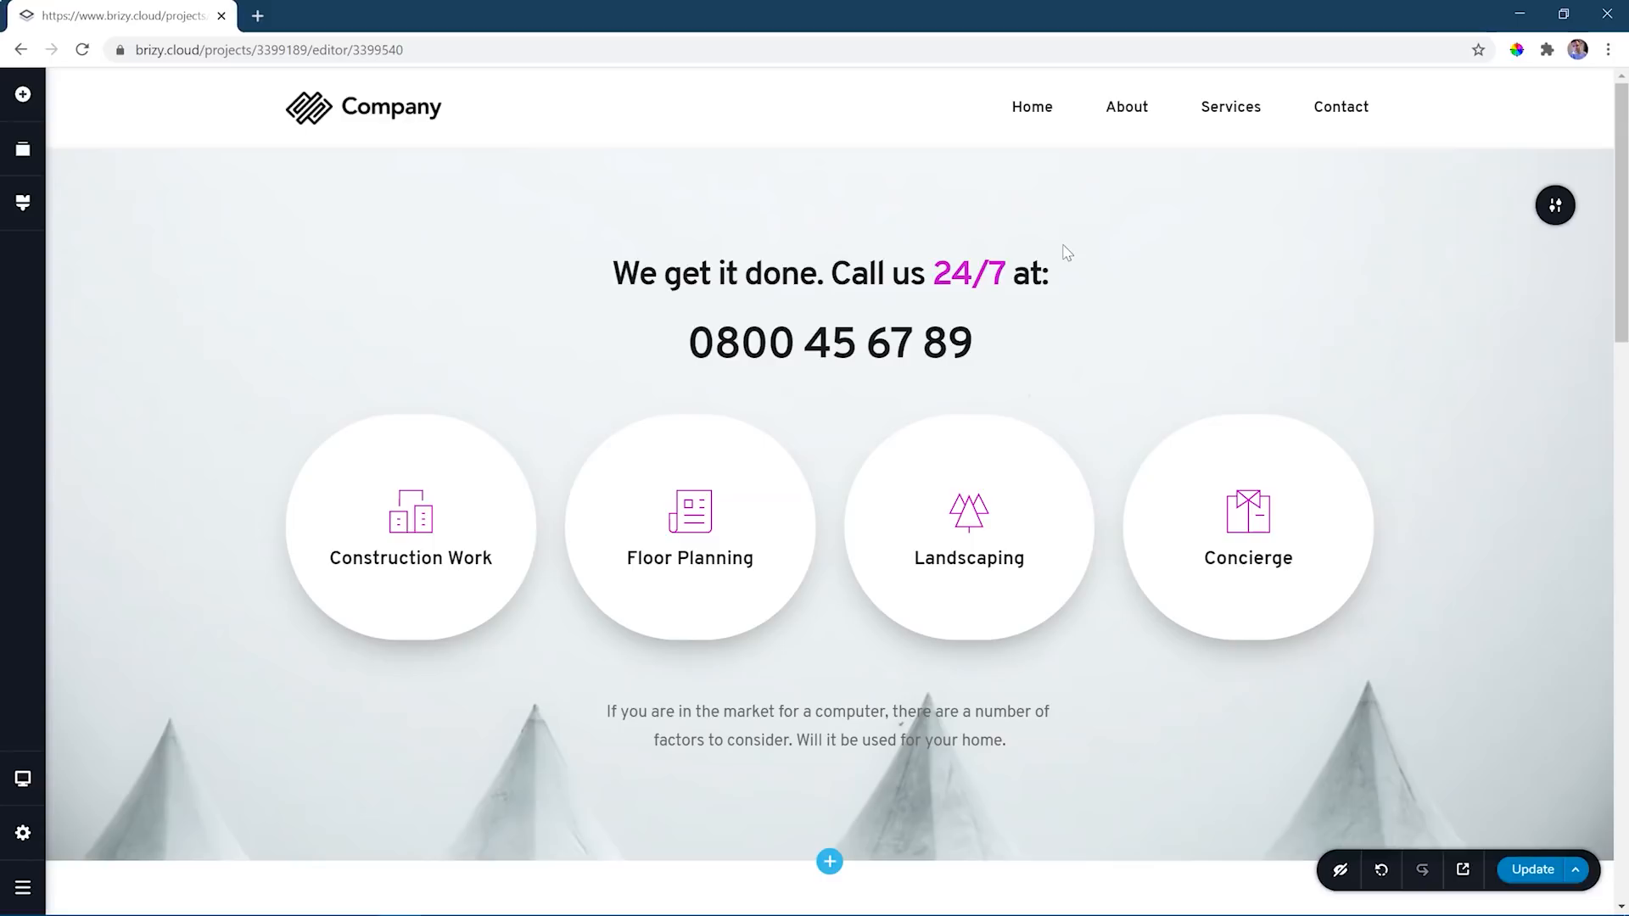
- Update the Contact page, preview the header on the live Contact and Home pages, and close the preview
left_click(1539, 881)
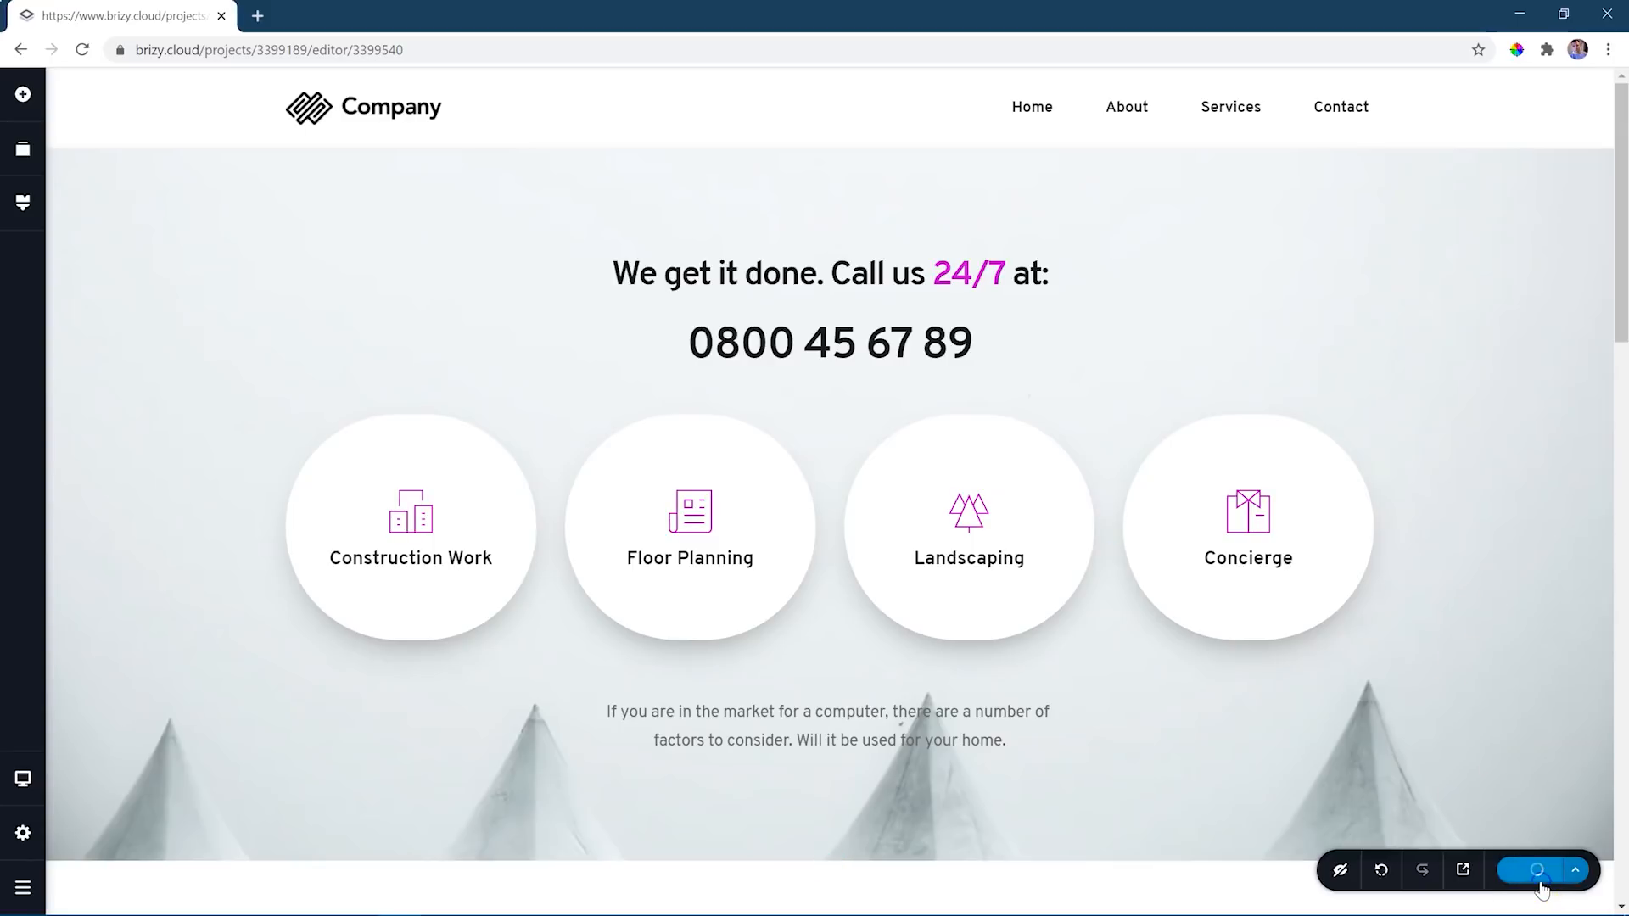
left_click(1523, 882)
left_click(1466, 881)
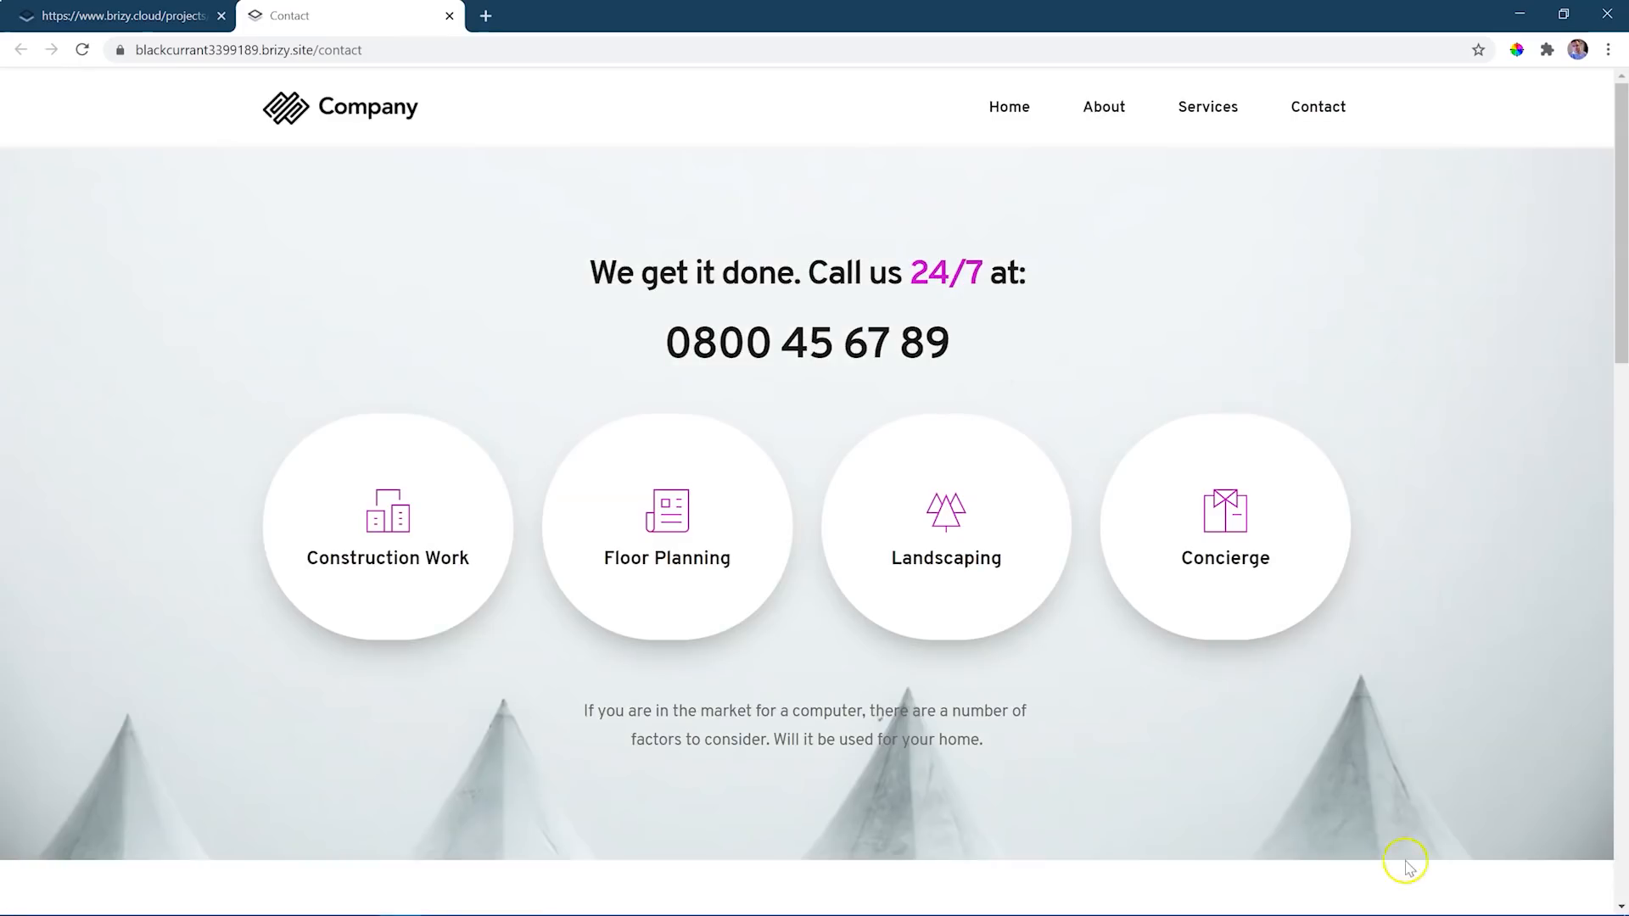
mouse_move(1616, 157)
left_mouse_down()
mouse_move(1593, 430)
mouse_move(1618, 727)
mouse_move(1619, 134)
left_mouse_up()
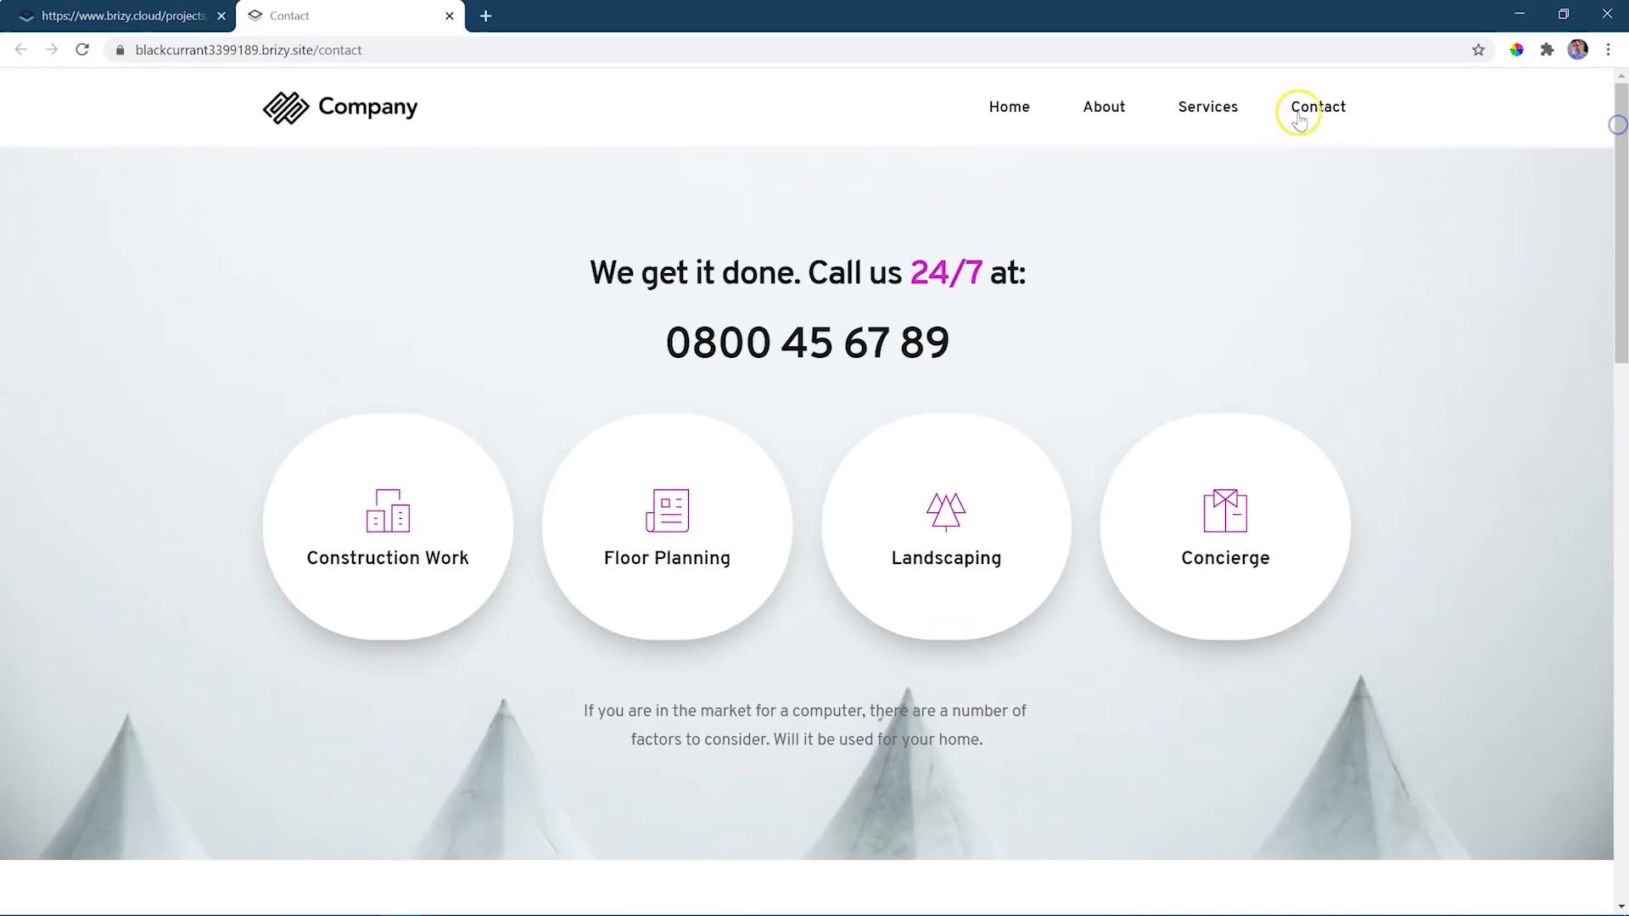
left_click(998, 114)
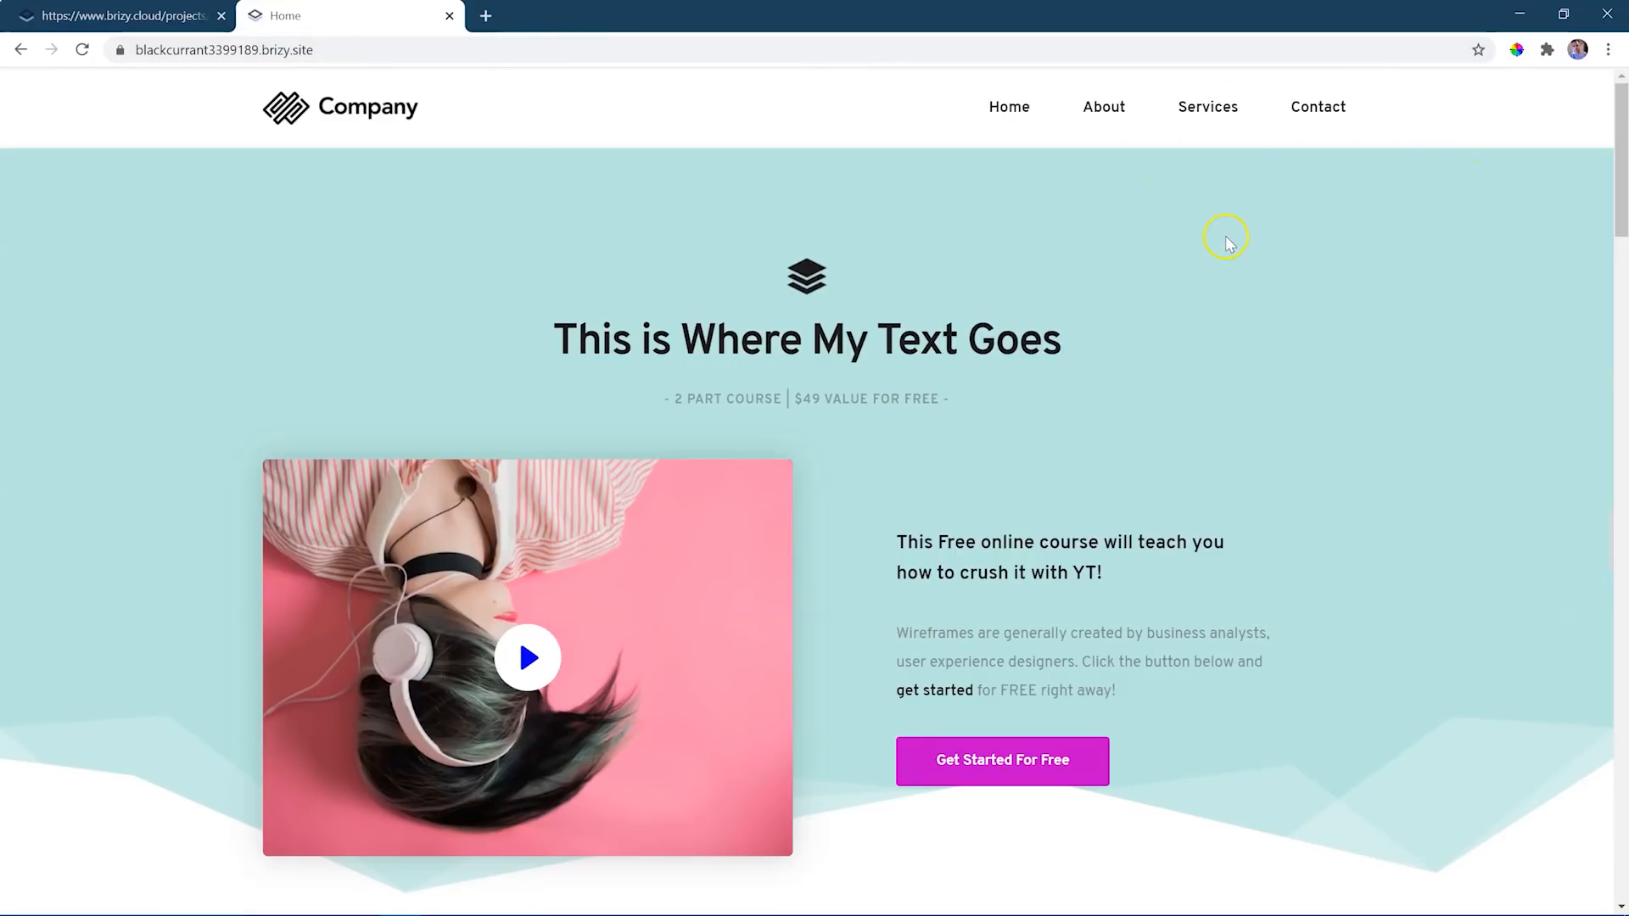
left_click_drag(1621, 191, 1621, 114)
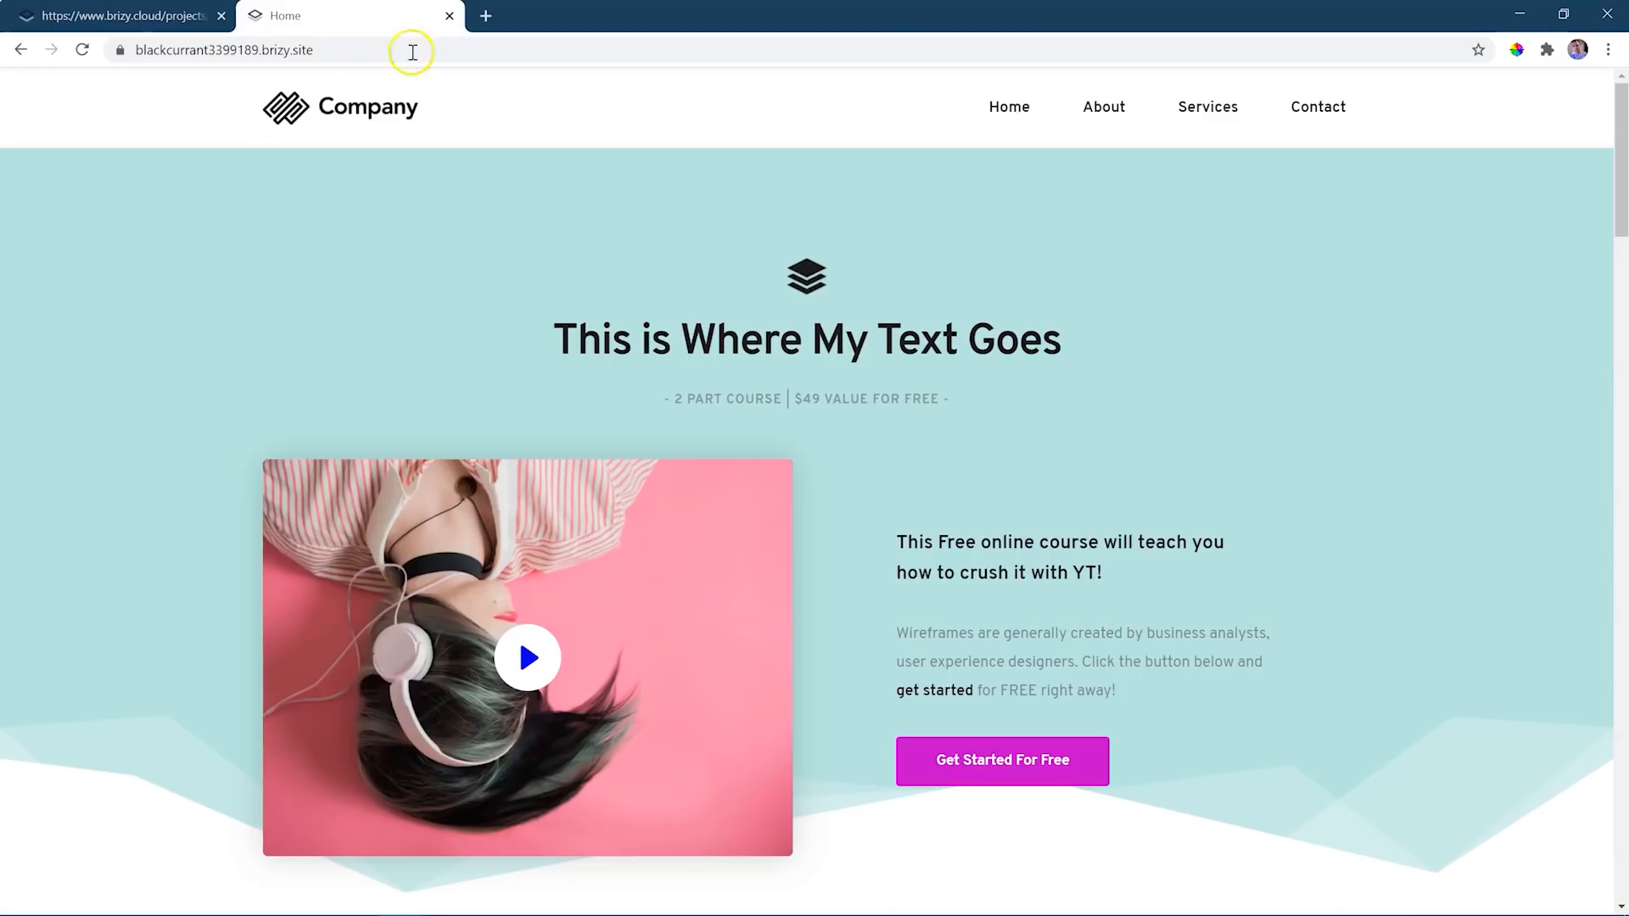
left_click(452, 16)
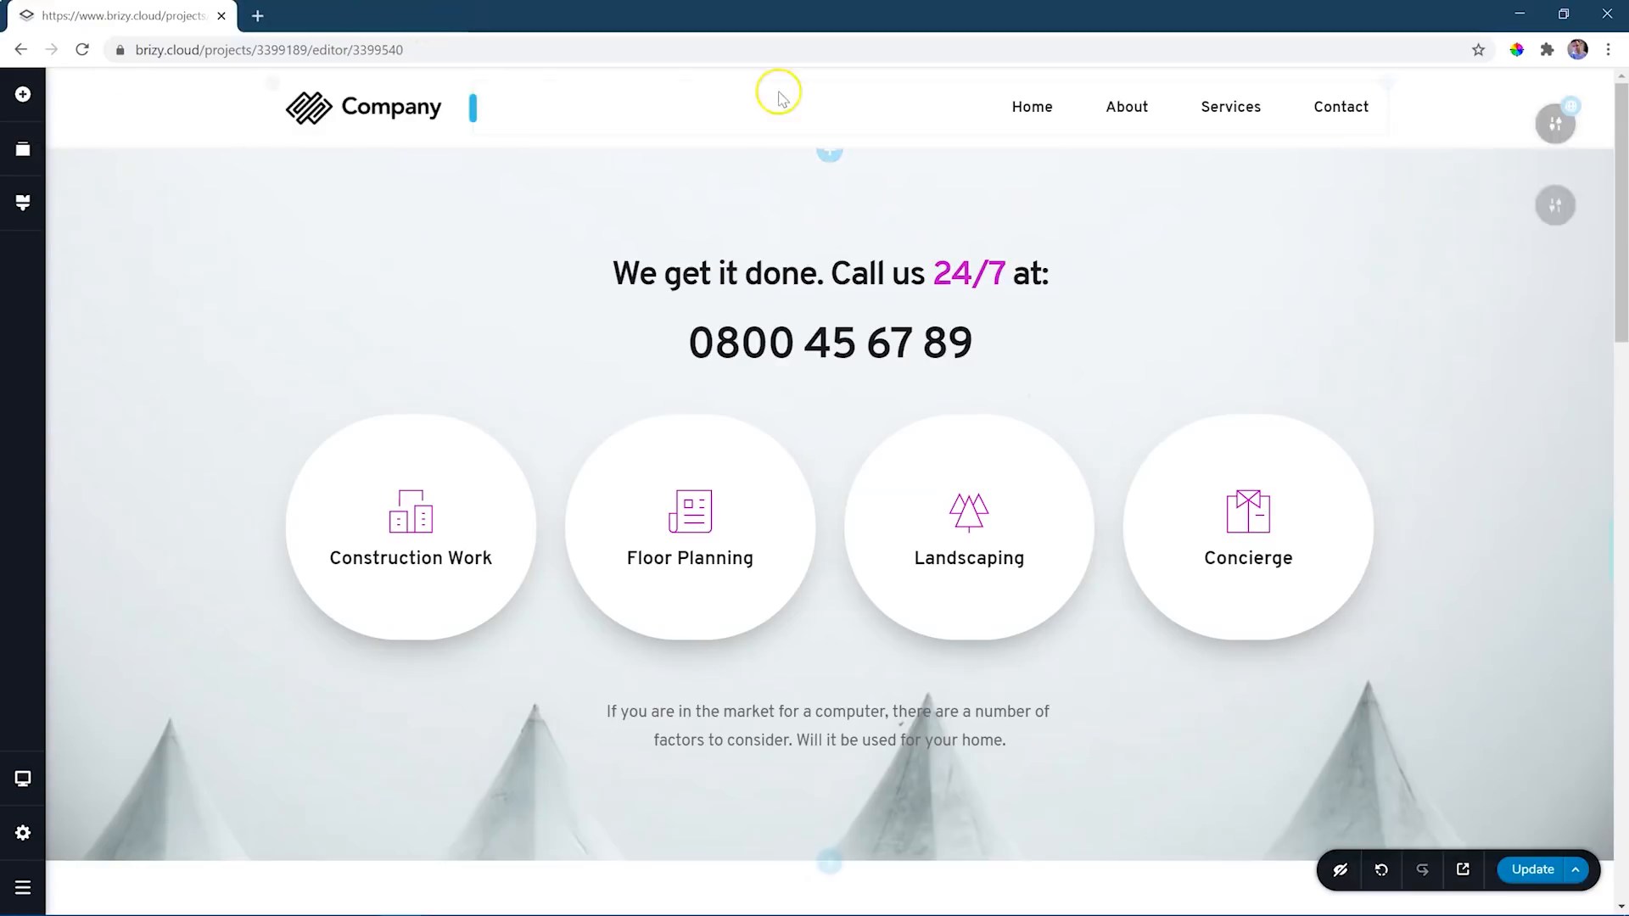
- Update the page once more and go to the Brizy Cloud dashboard
left_click(1523, 878)
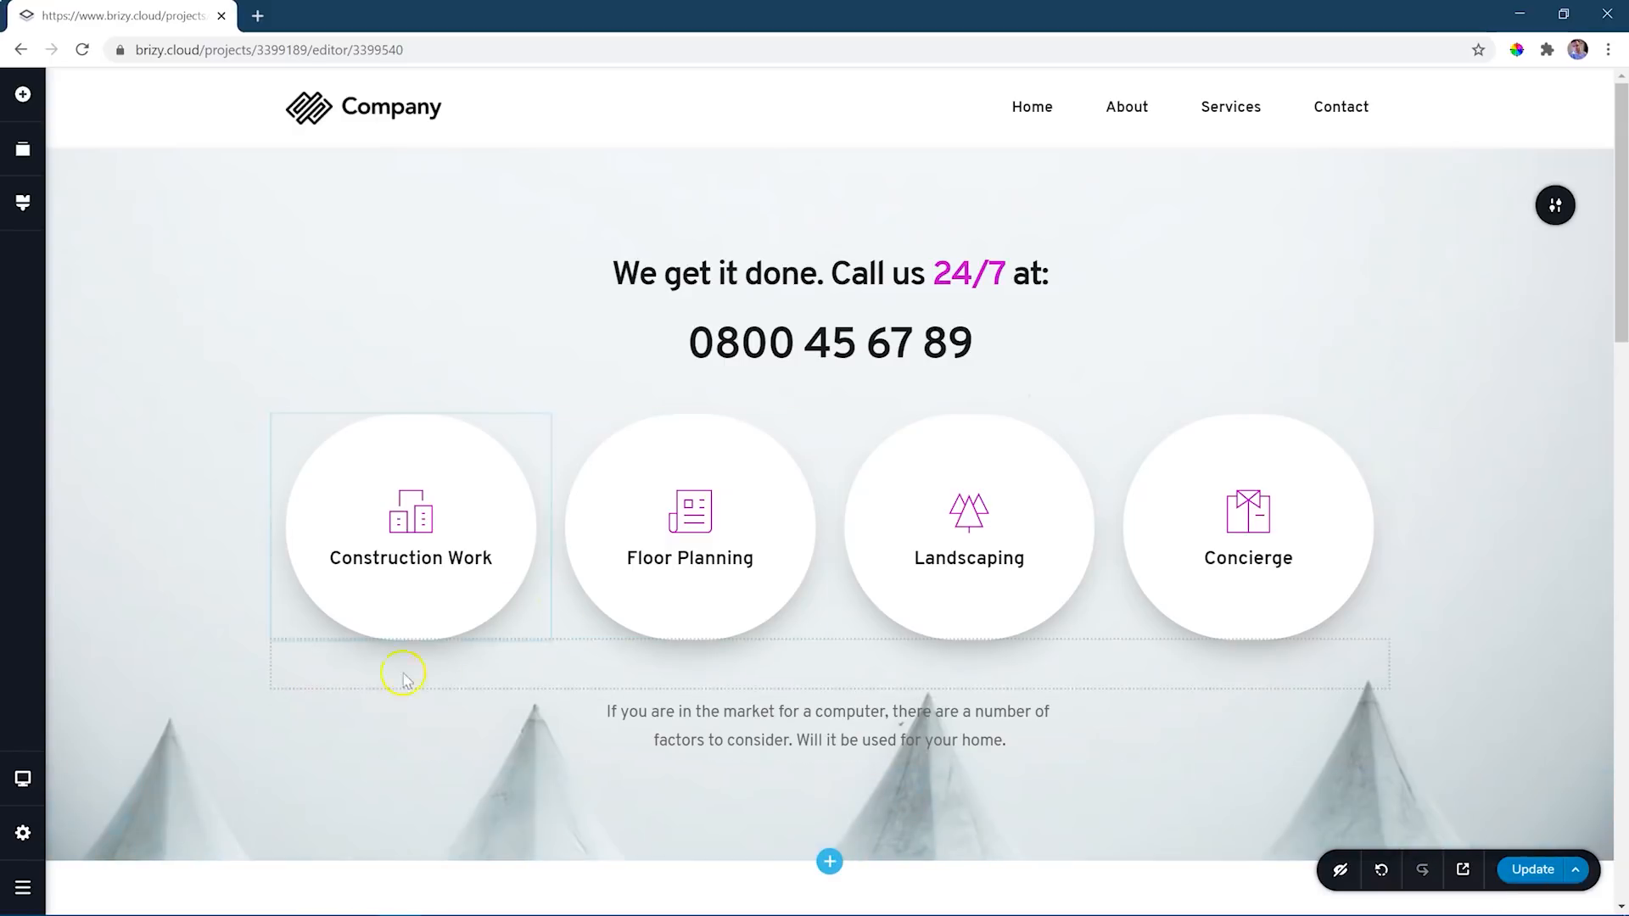
left_click(22, 888)
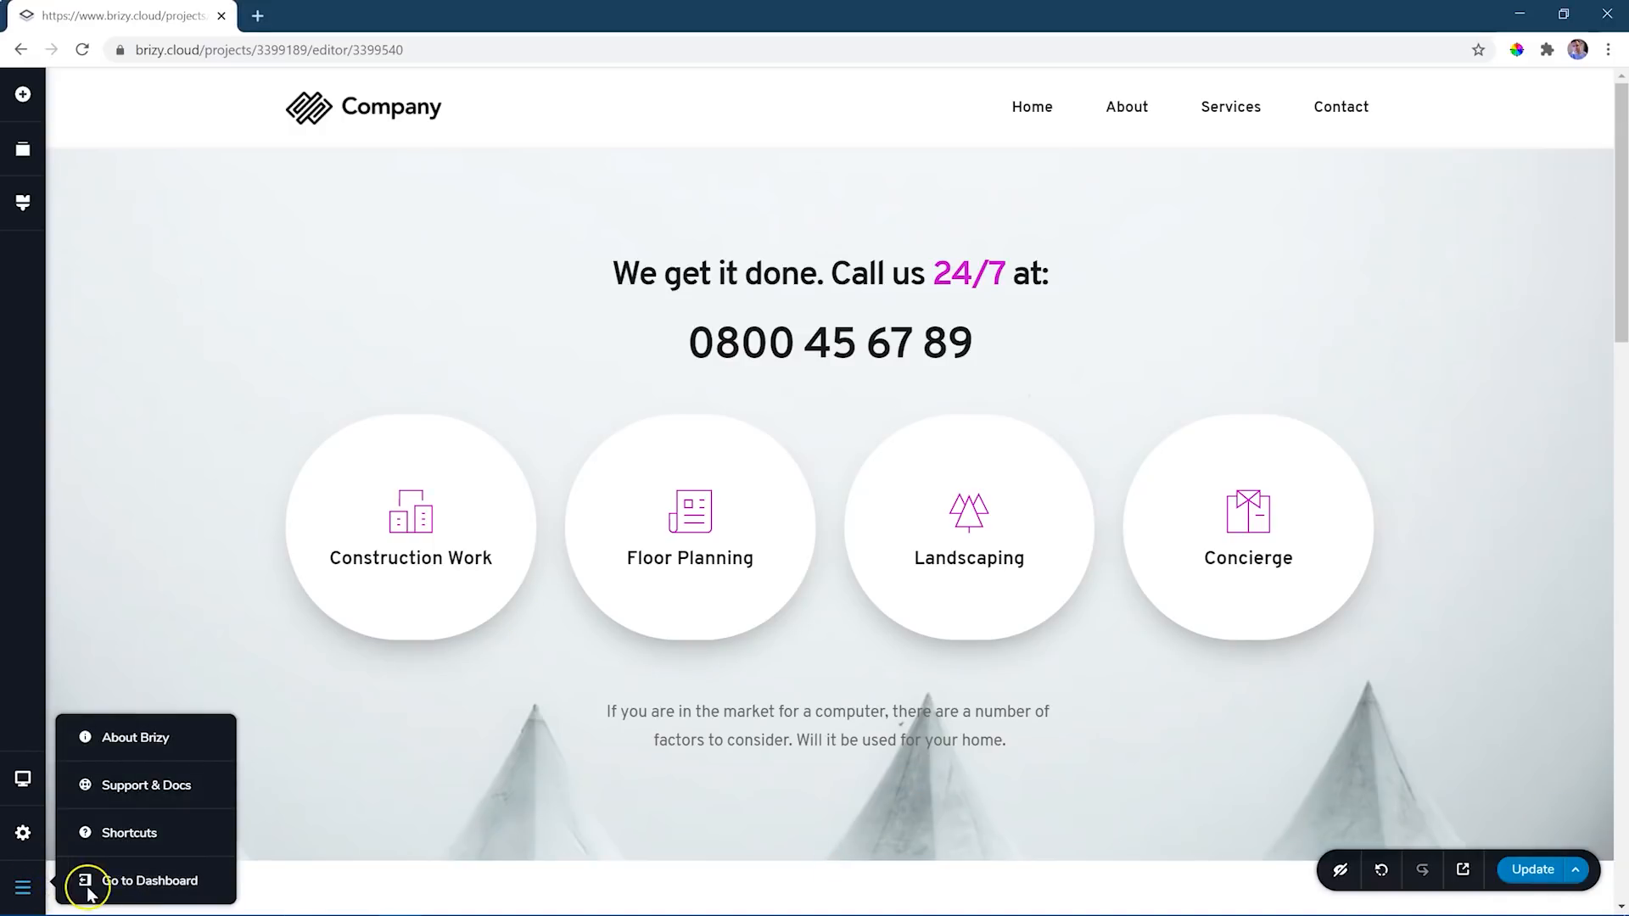
left_click(119, 891)
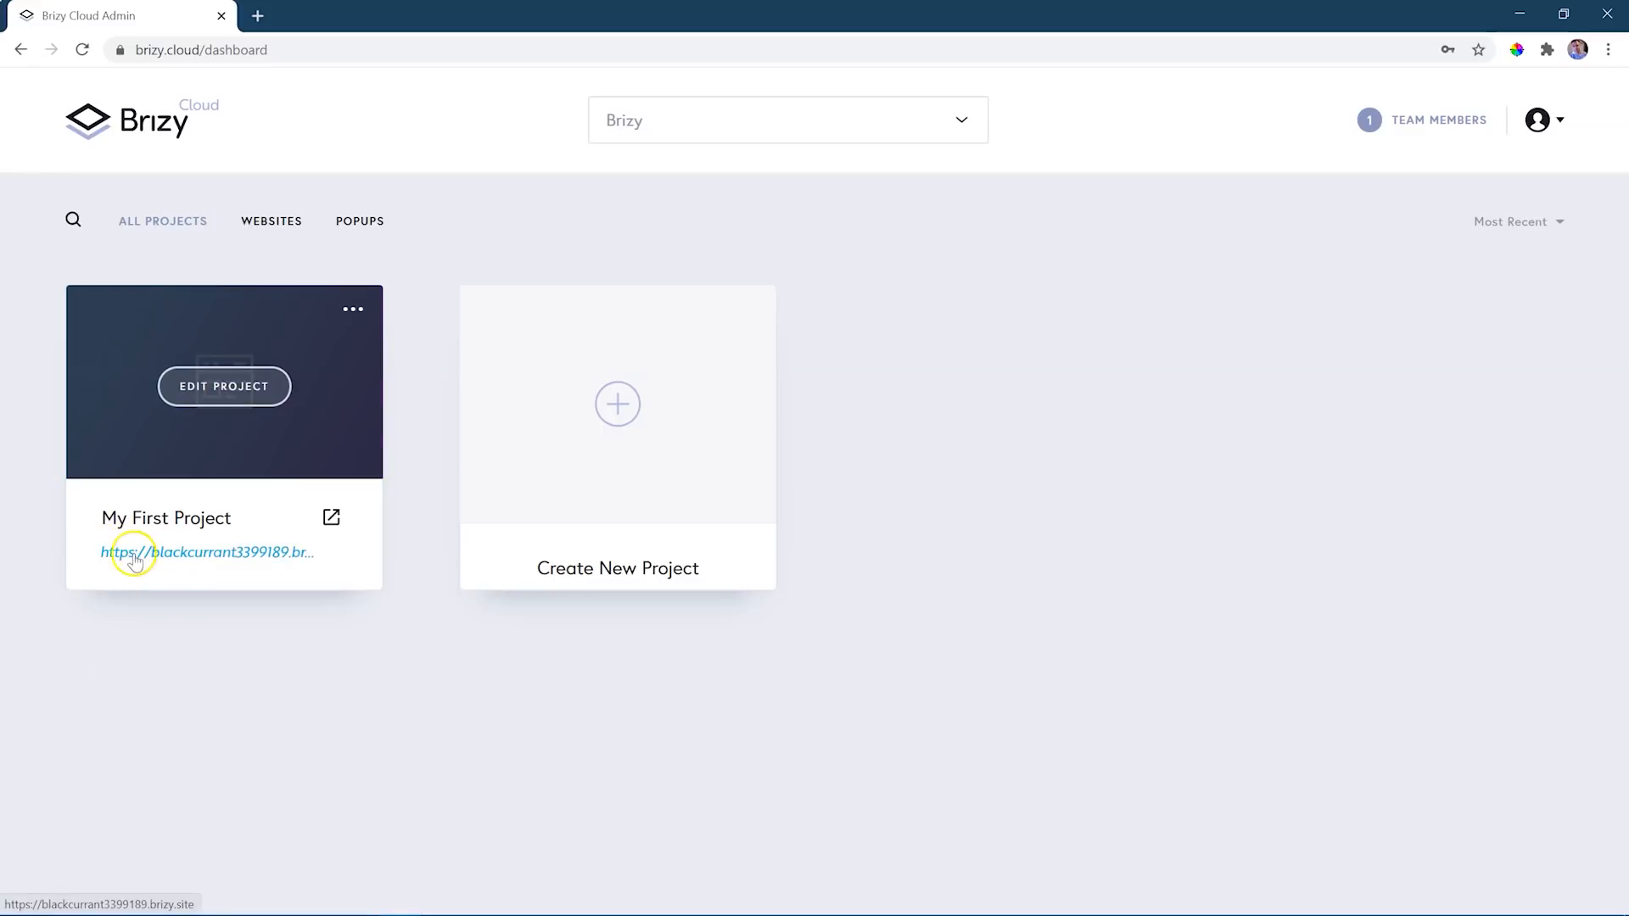
- Change My First Project's free brizy.site subdomain to firstprojectbrizy and open the published site
left_click(202, 562)
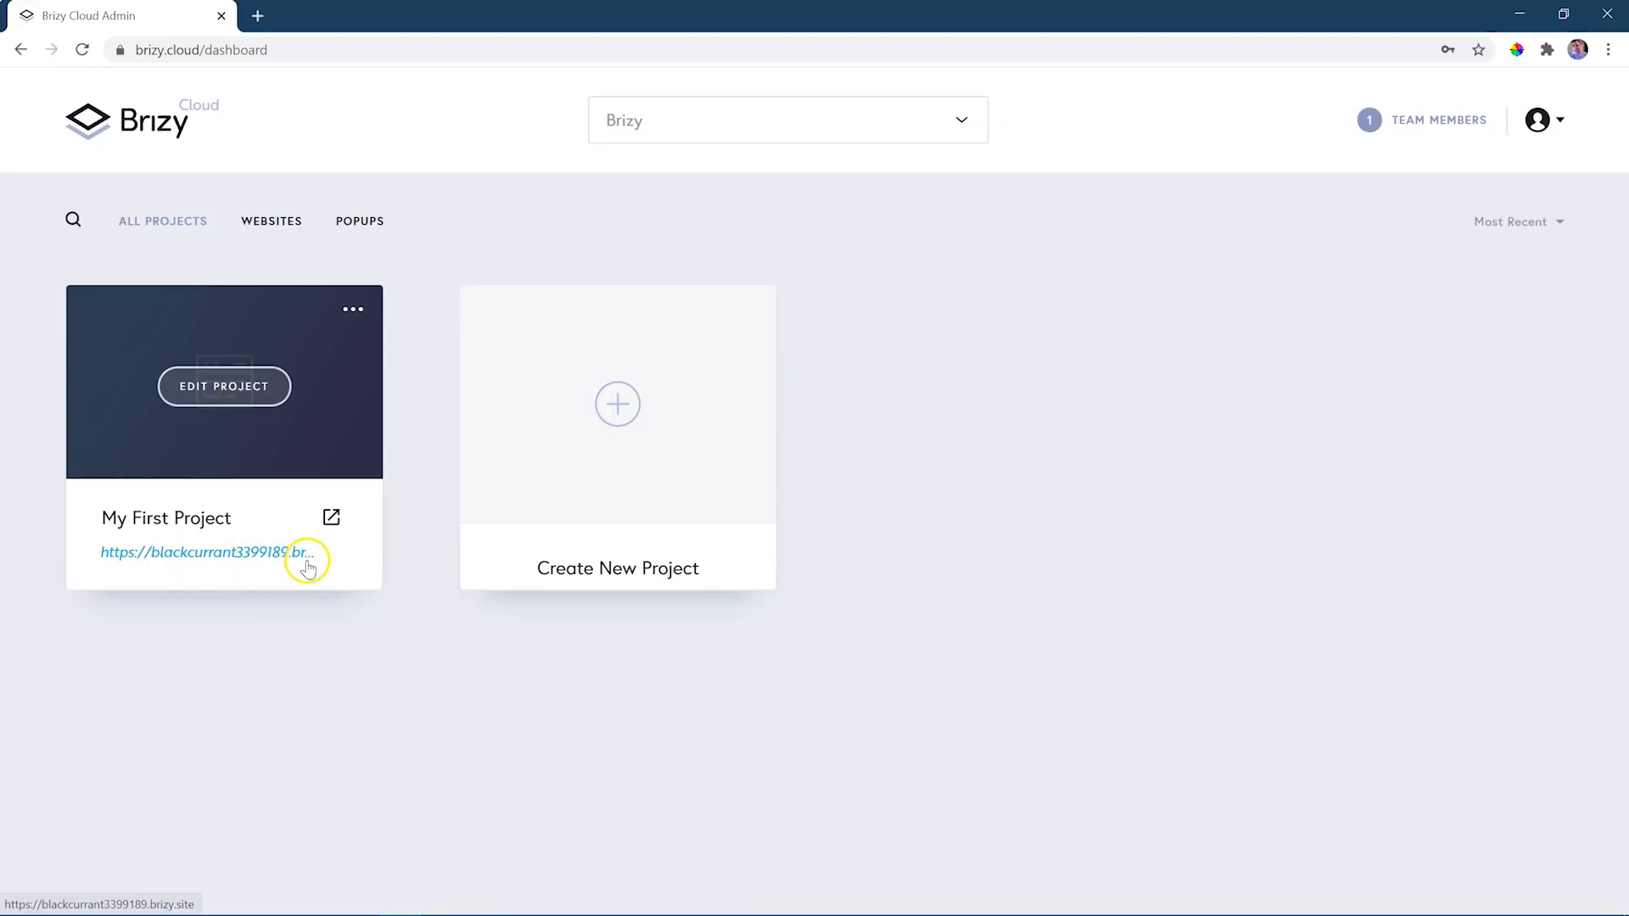
left_click(257, 560)
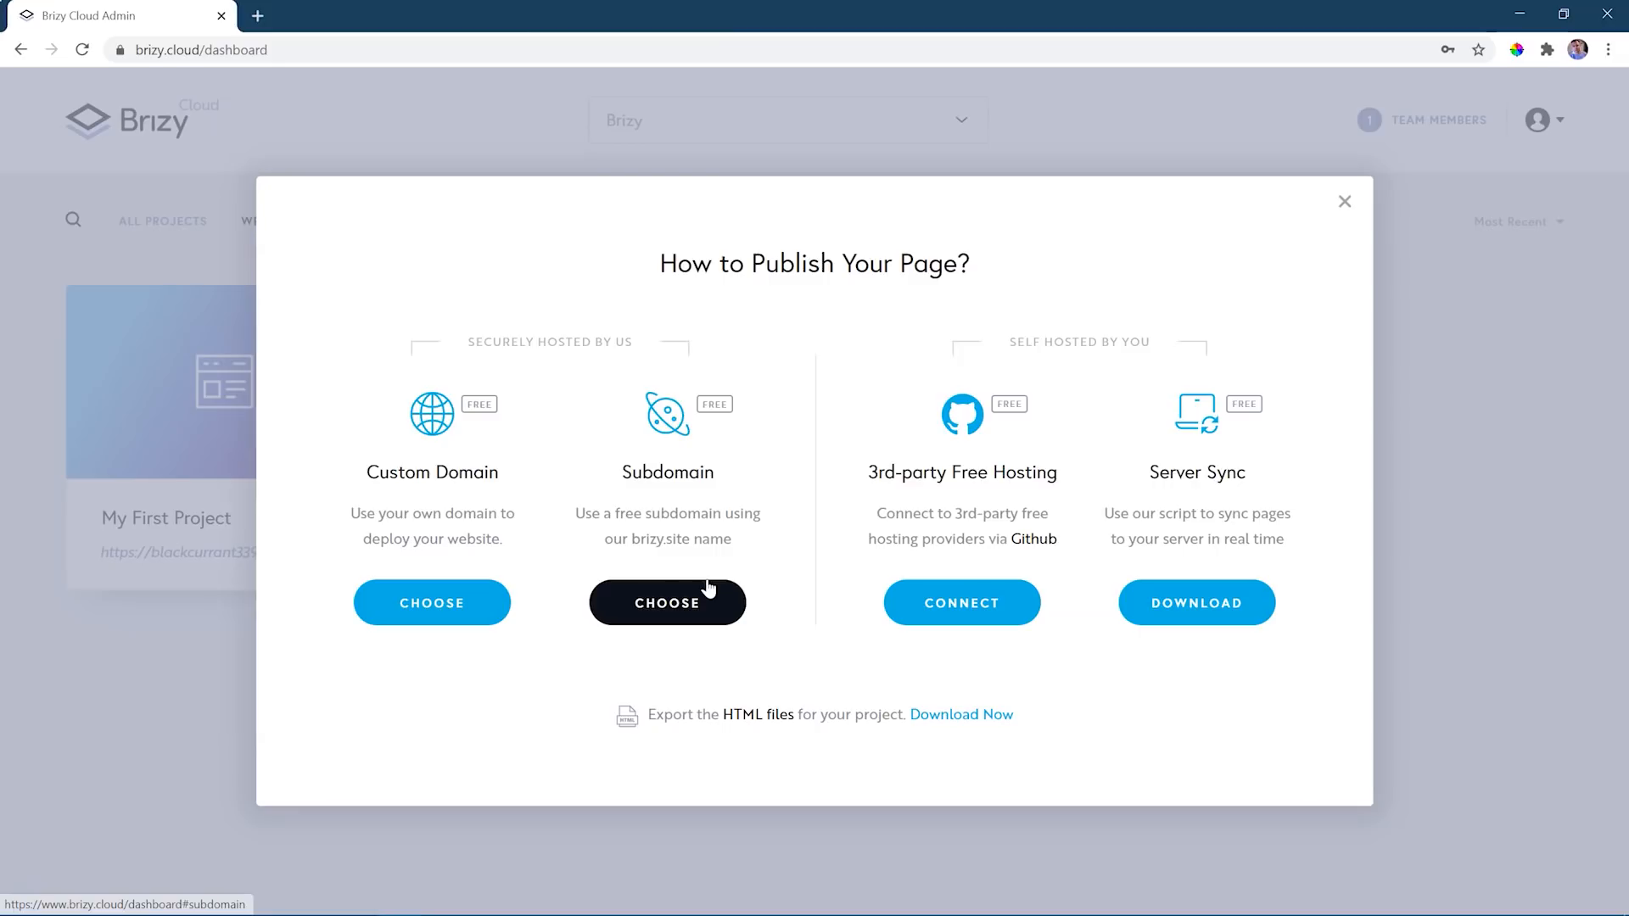
left_click(675, 594)
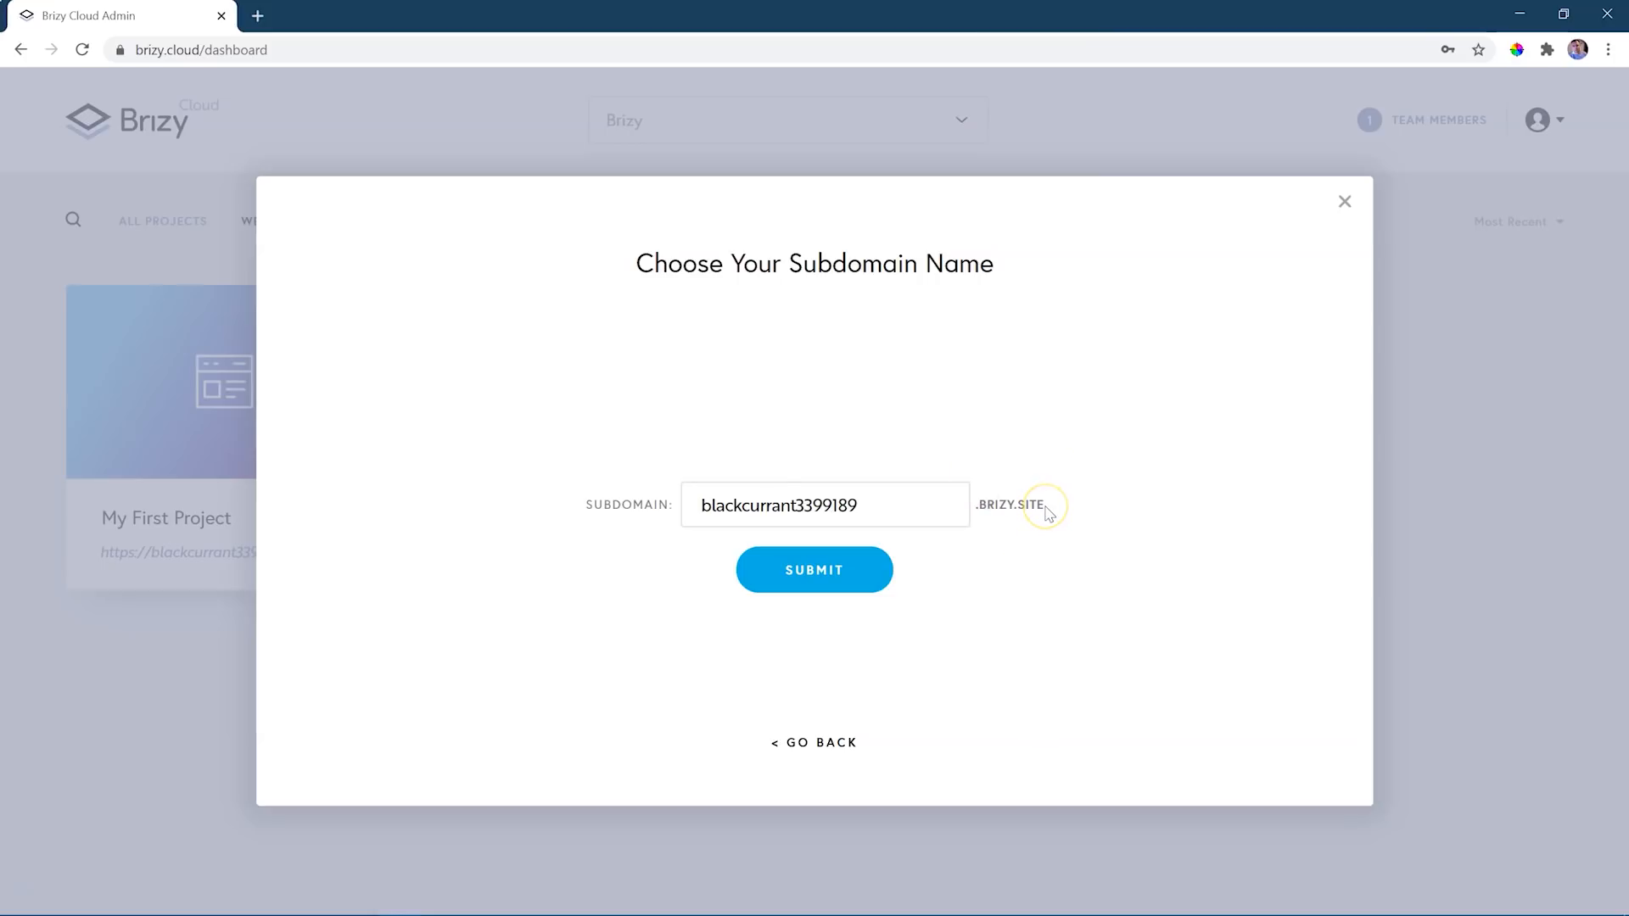
left_click_drag(880, 505, 691, 508)
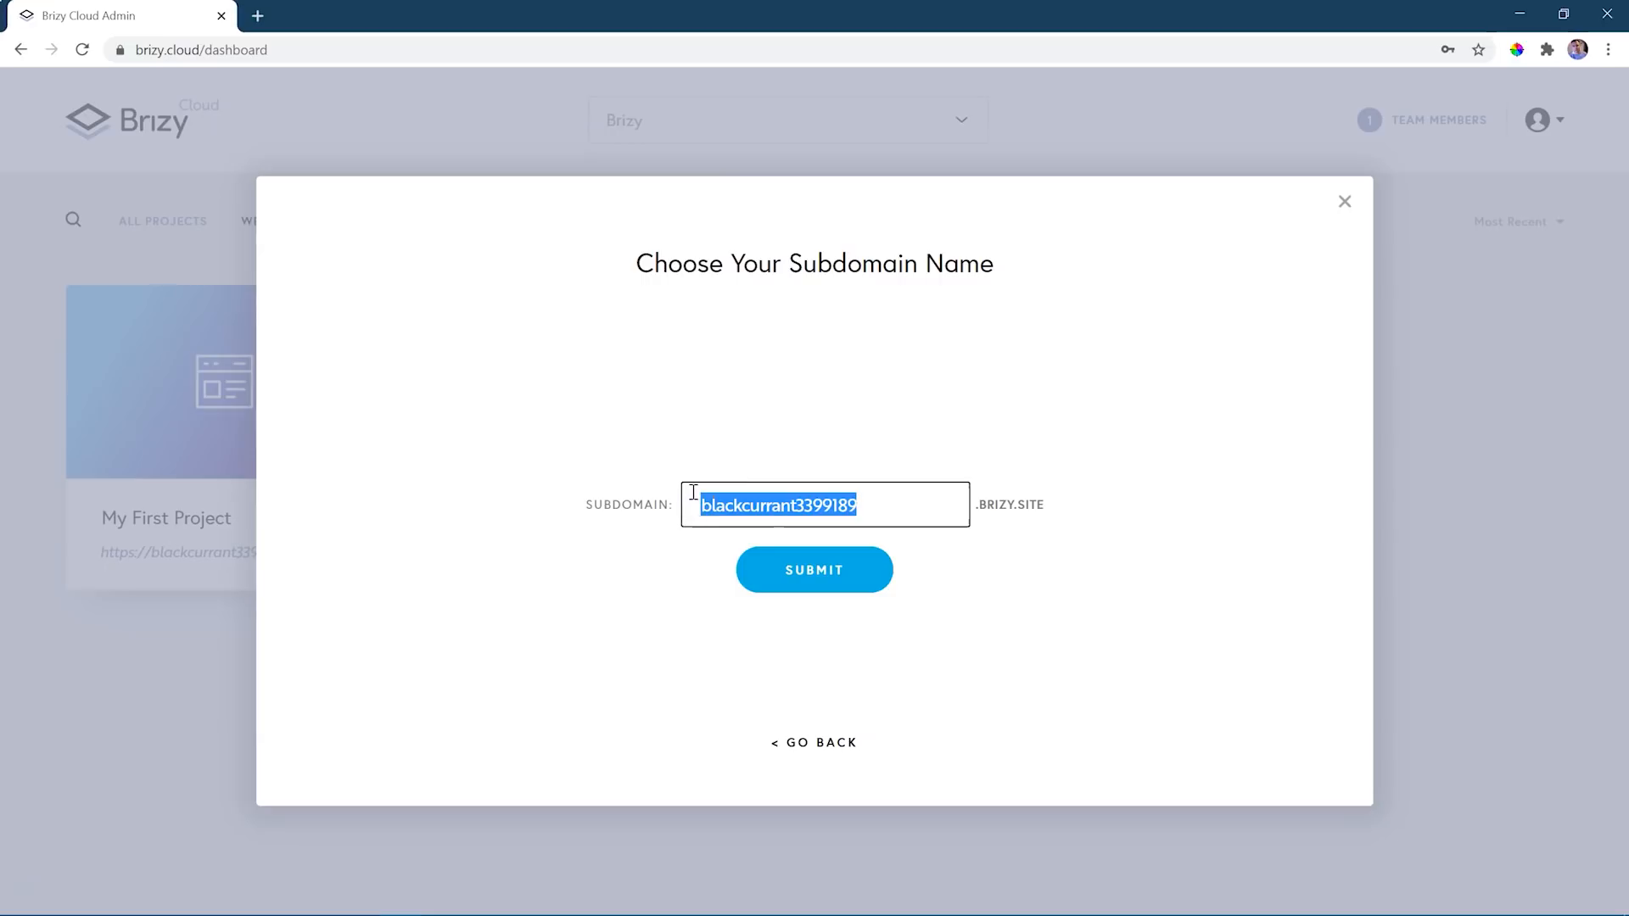
type("firstpro")
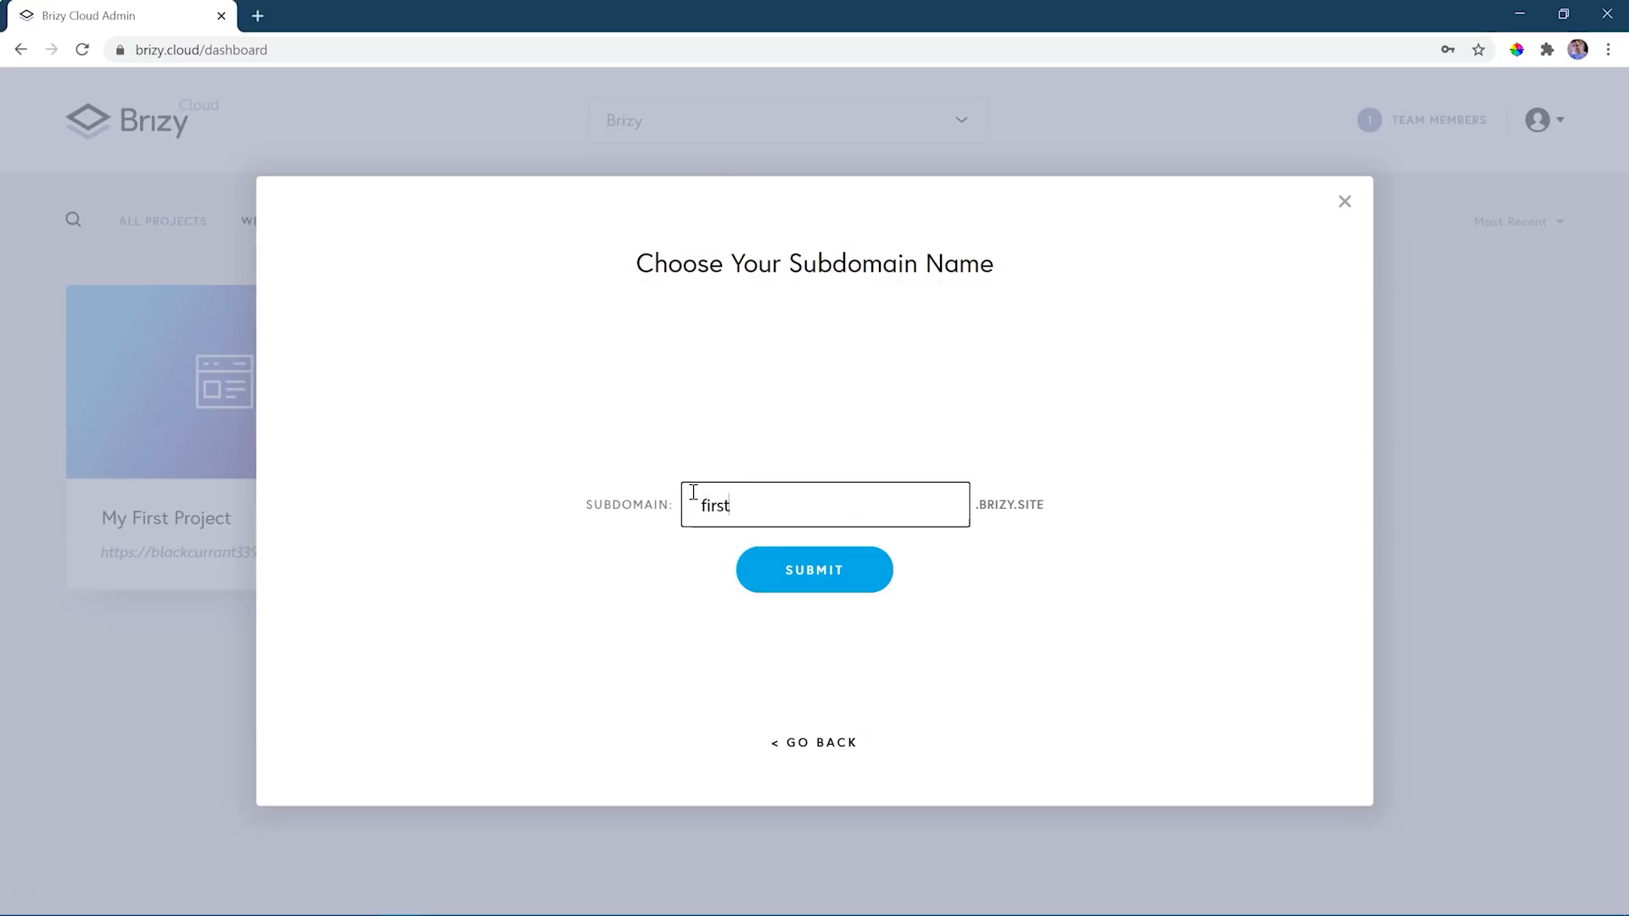
type("jectbirzy")
left_click(843, 582)
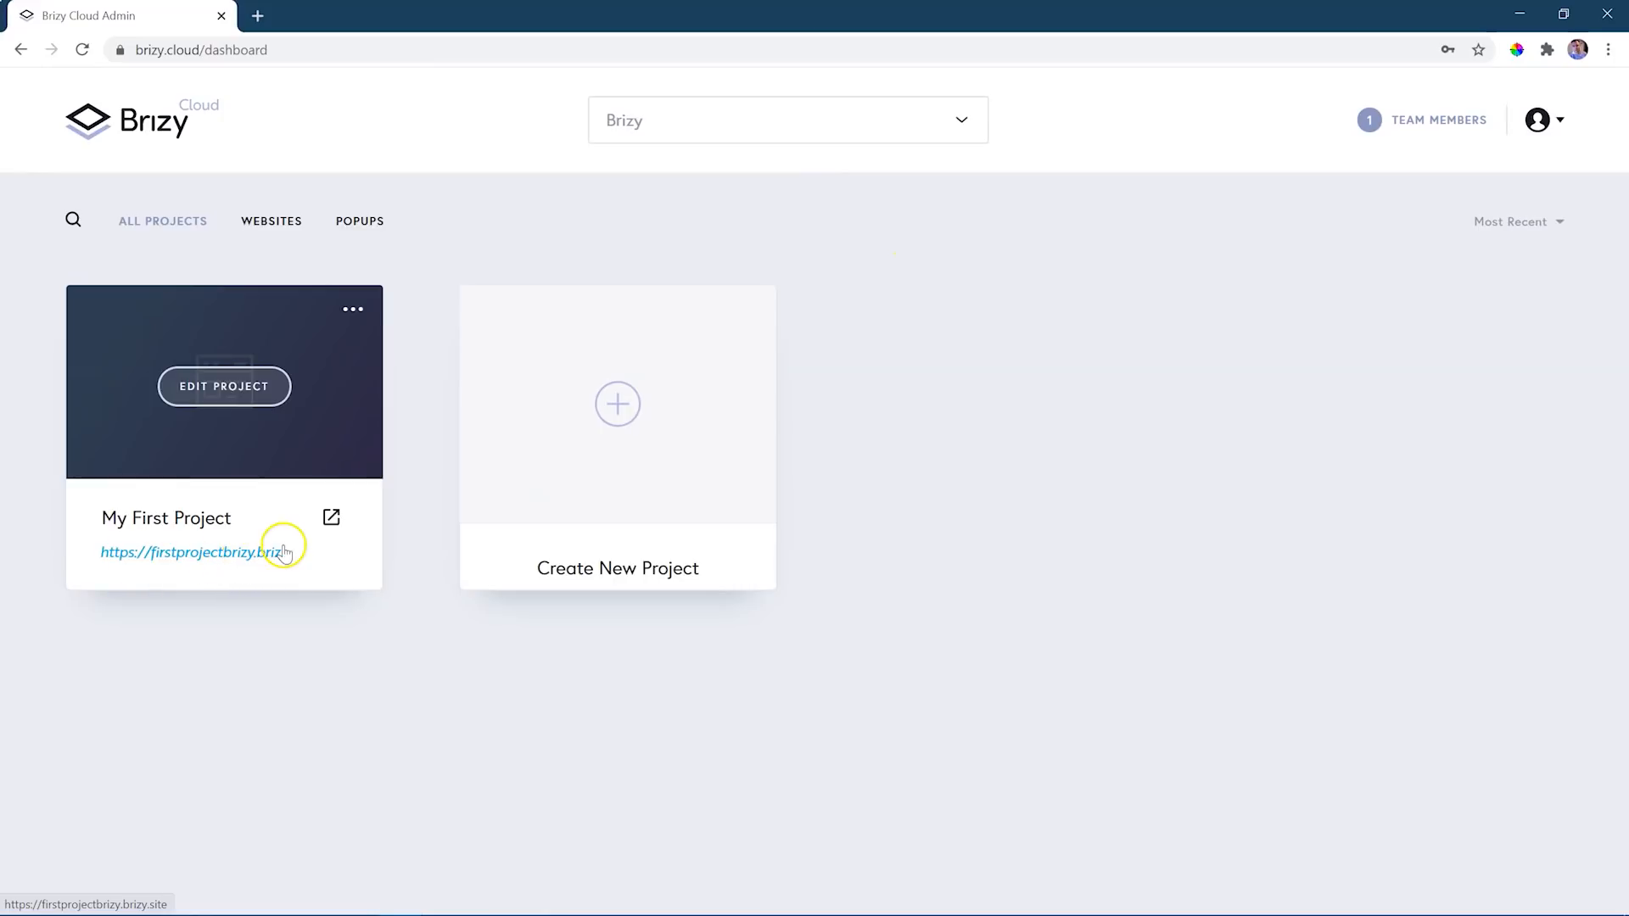
left_click(332, 520)
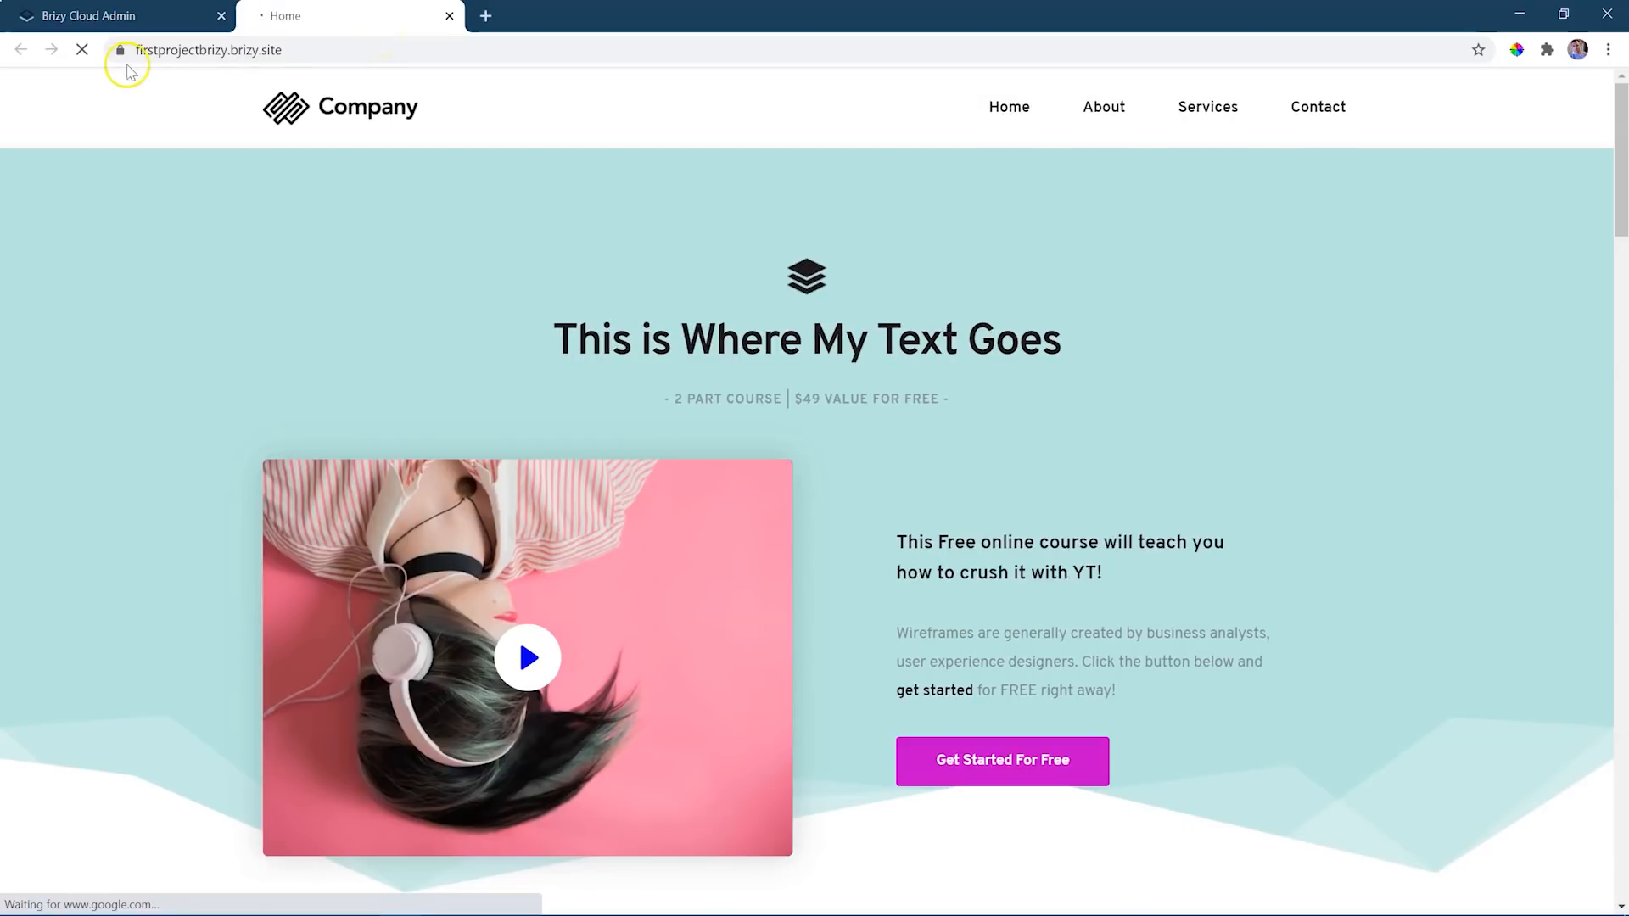
- Close the published site, view the Custom Domain publishing option for My First Project, and leave it without submitting a domain
left_click(300, 53)
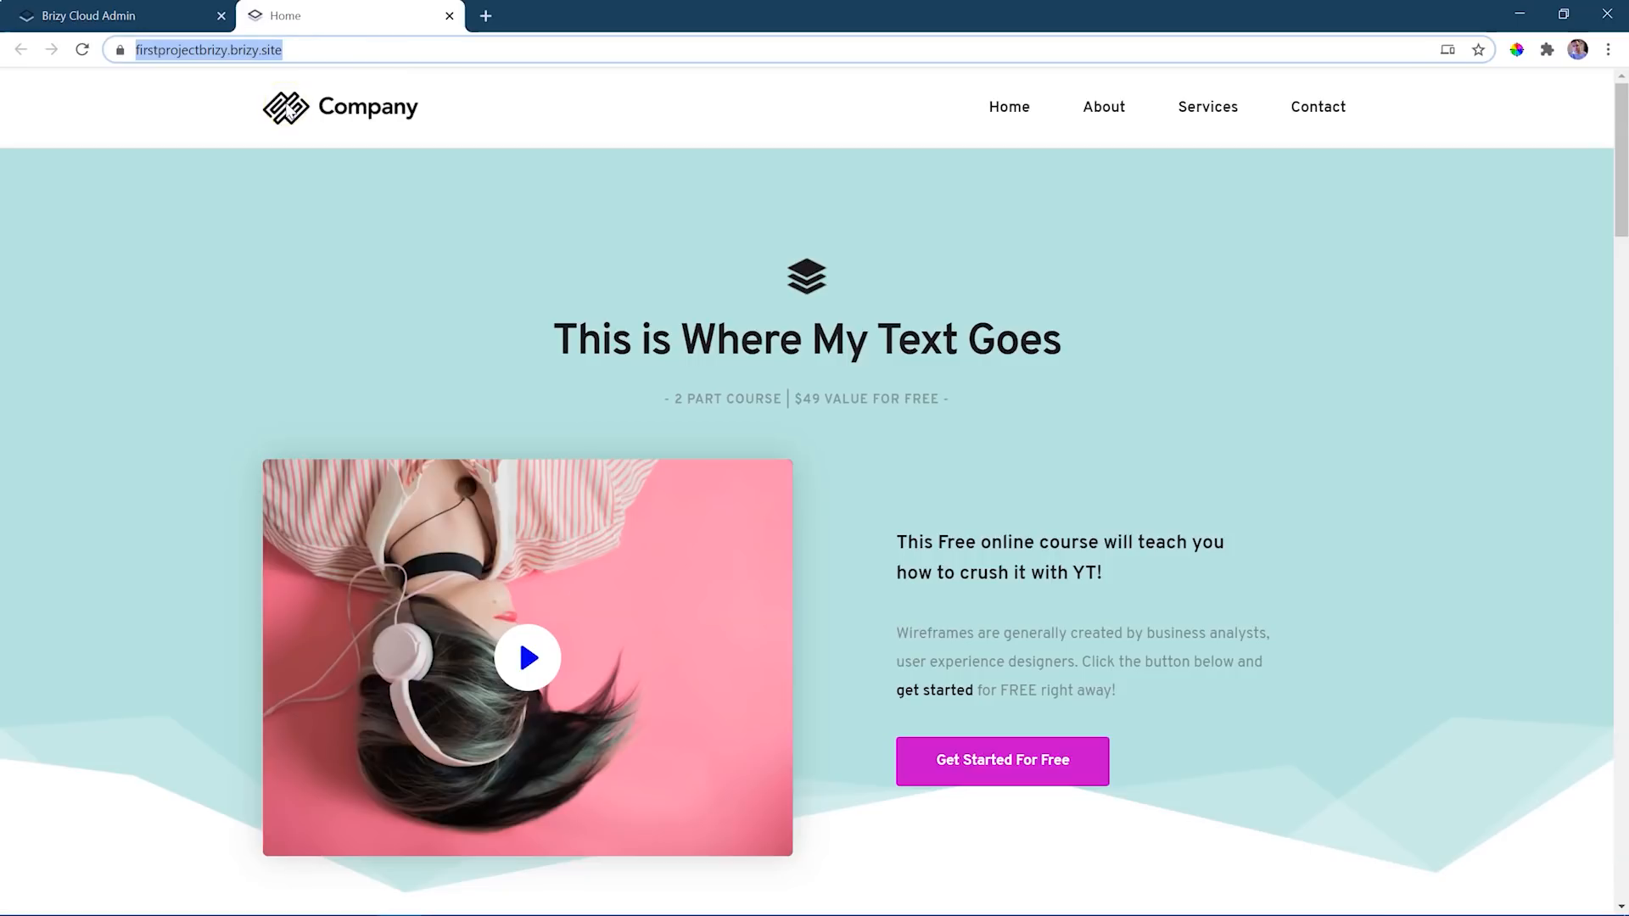
left_click(450, 15)
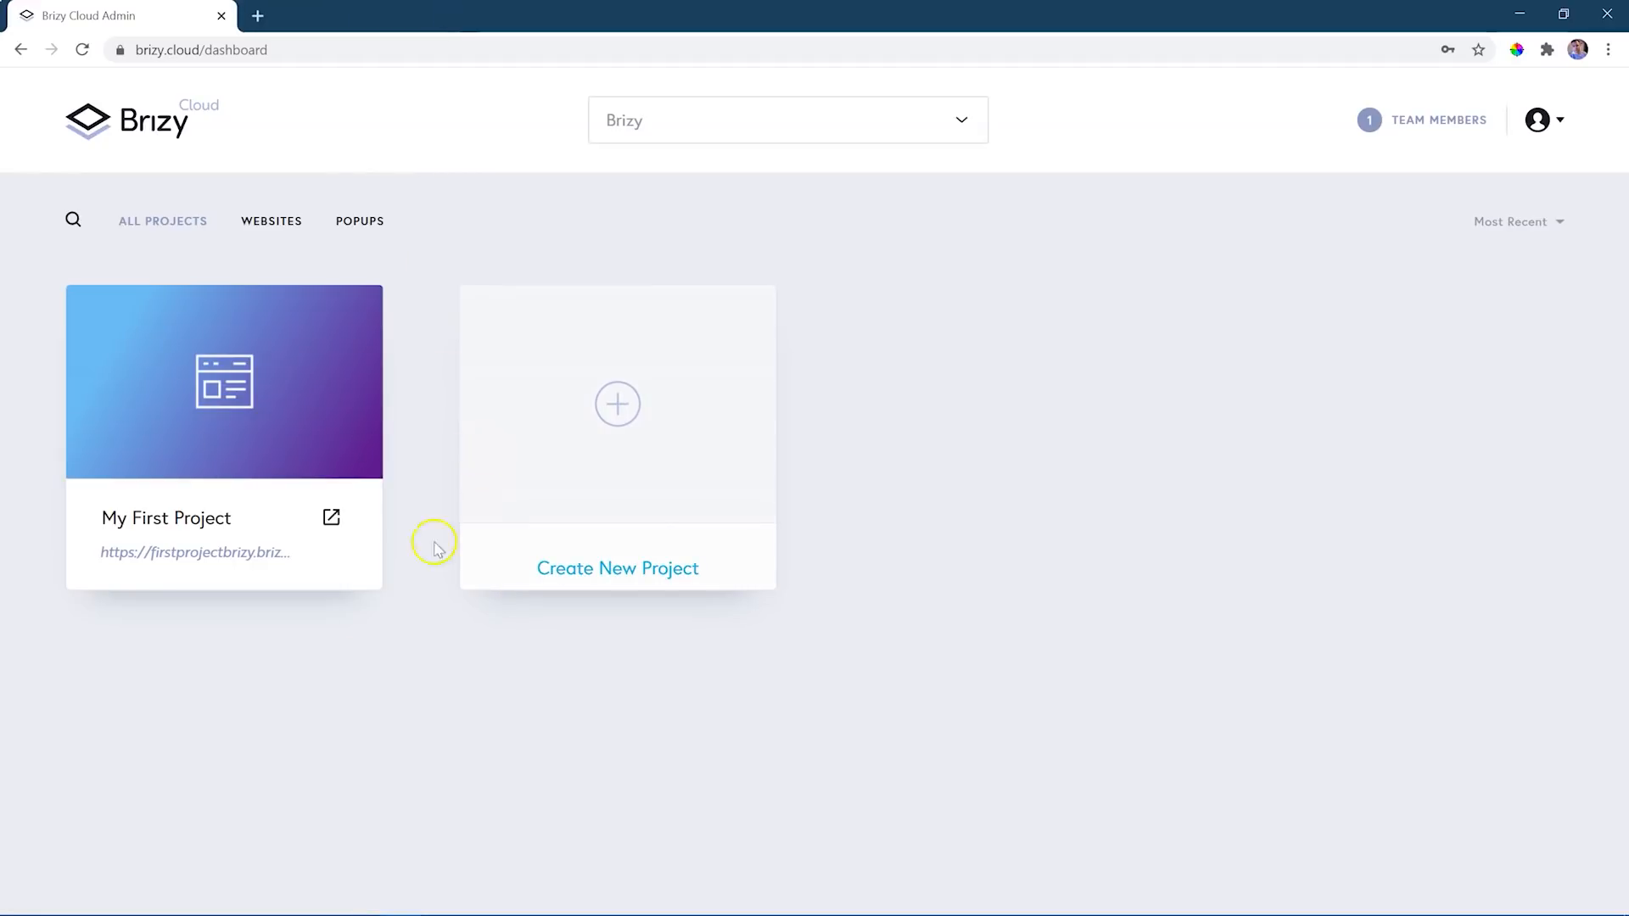
left_click(200, 549)
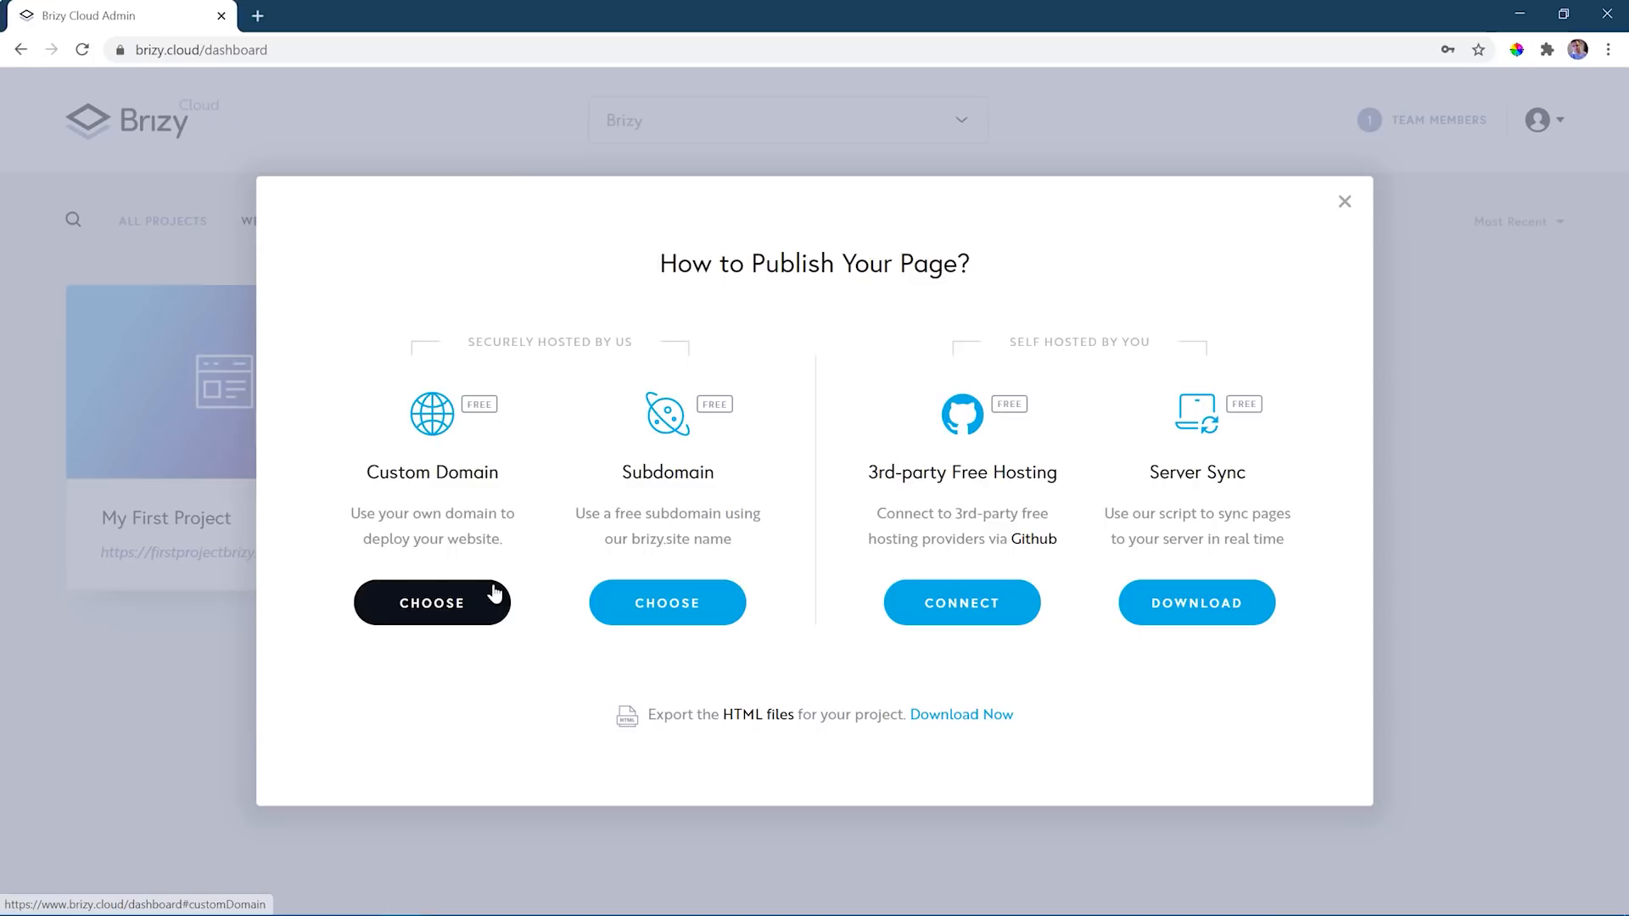
left_click(495, 595)
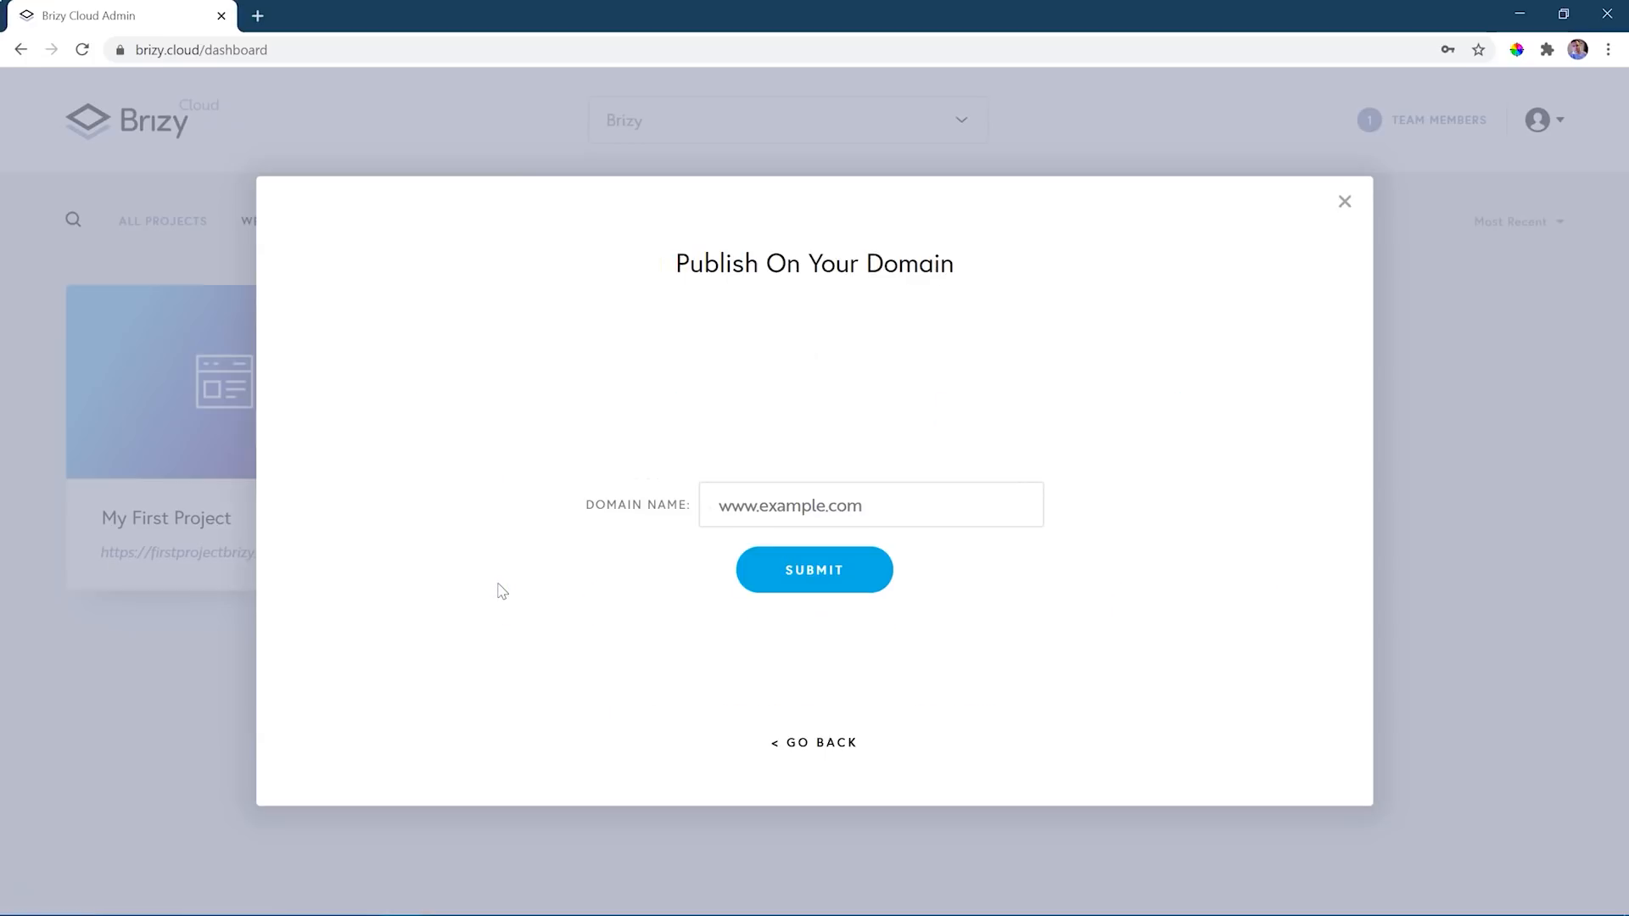
left_click(1344, 202)
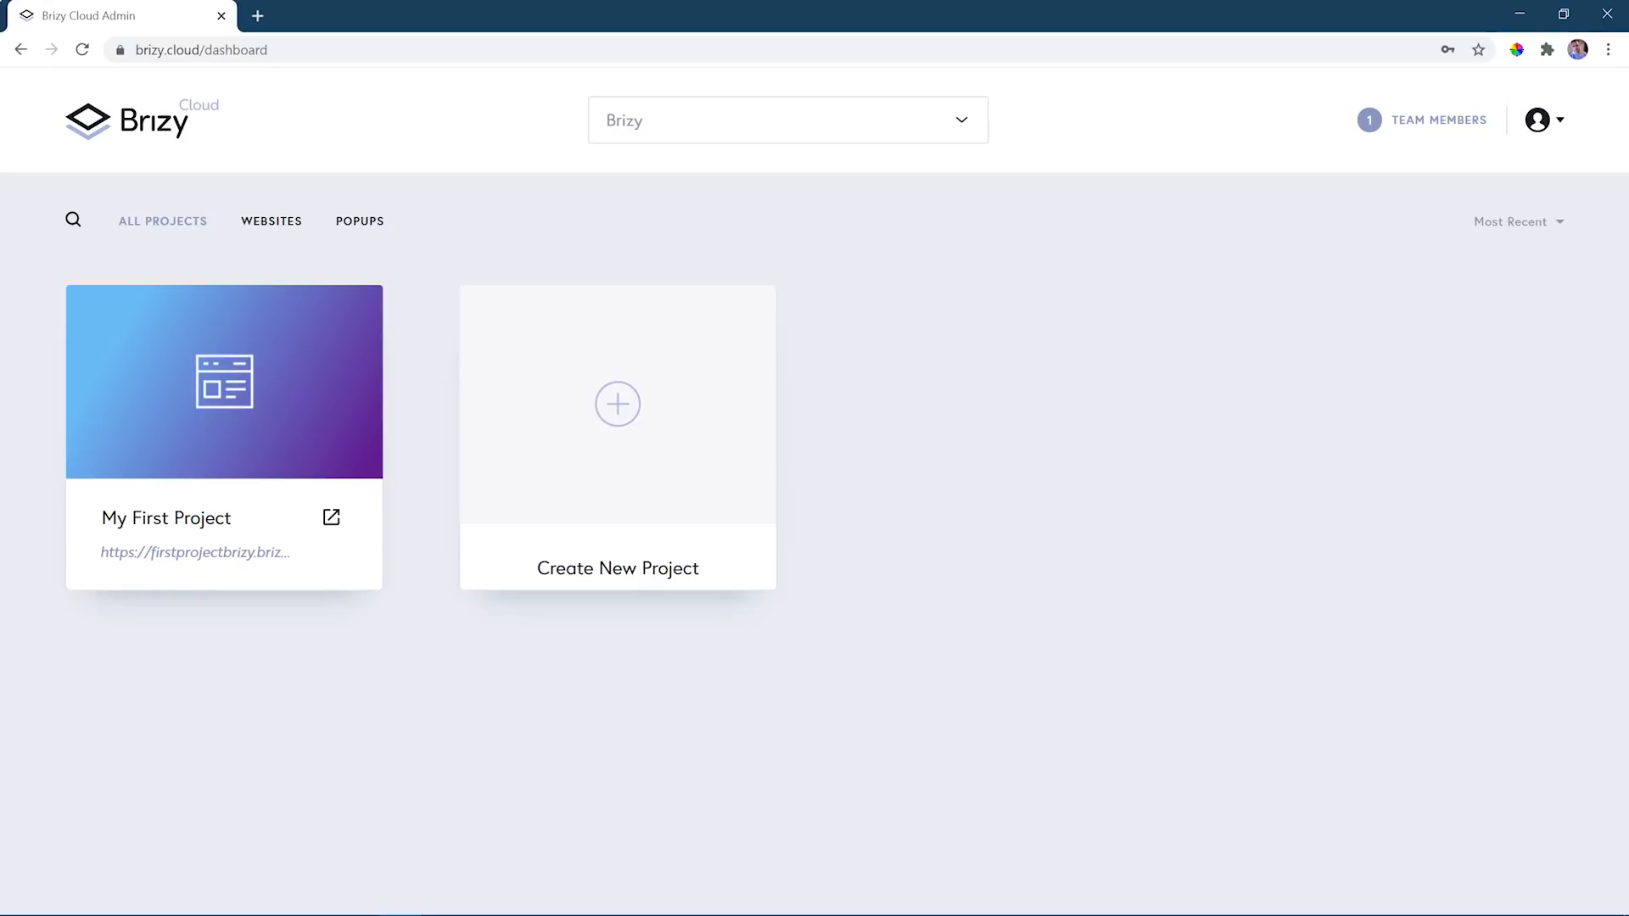
- Reopen My First Project's published site and review the Home page from the hero through the subscribe and team sections, returning to the start
left_click(331, 521)
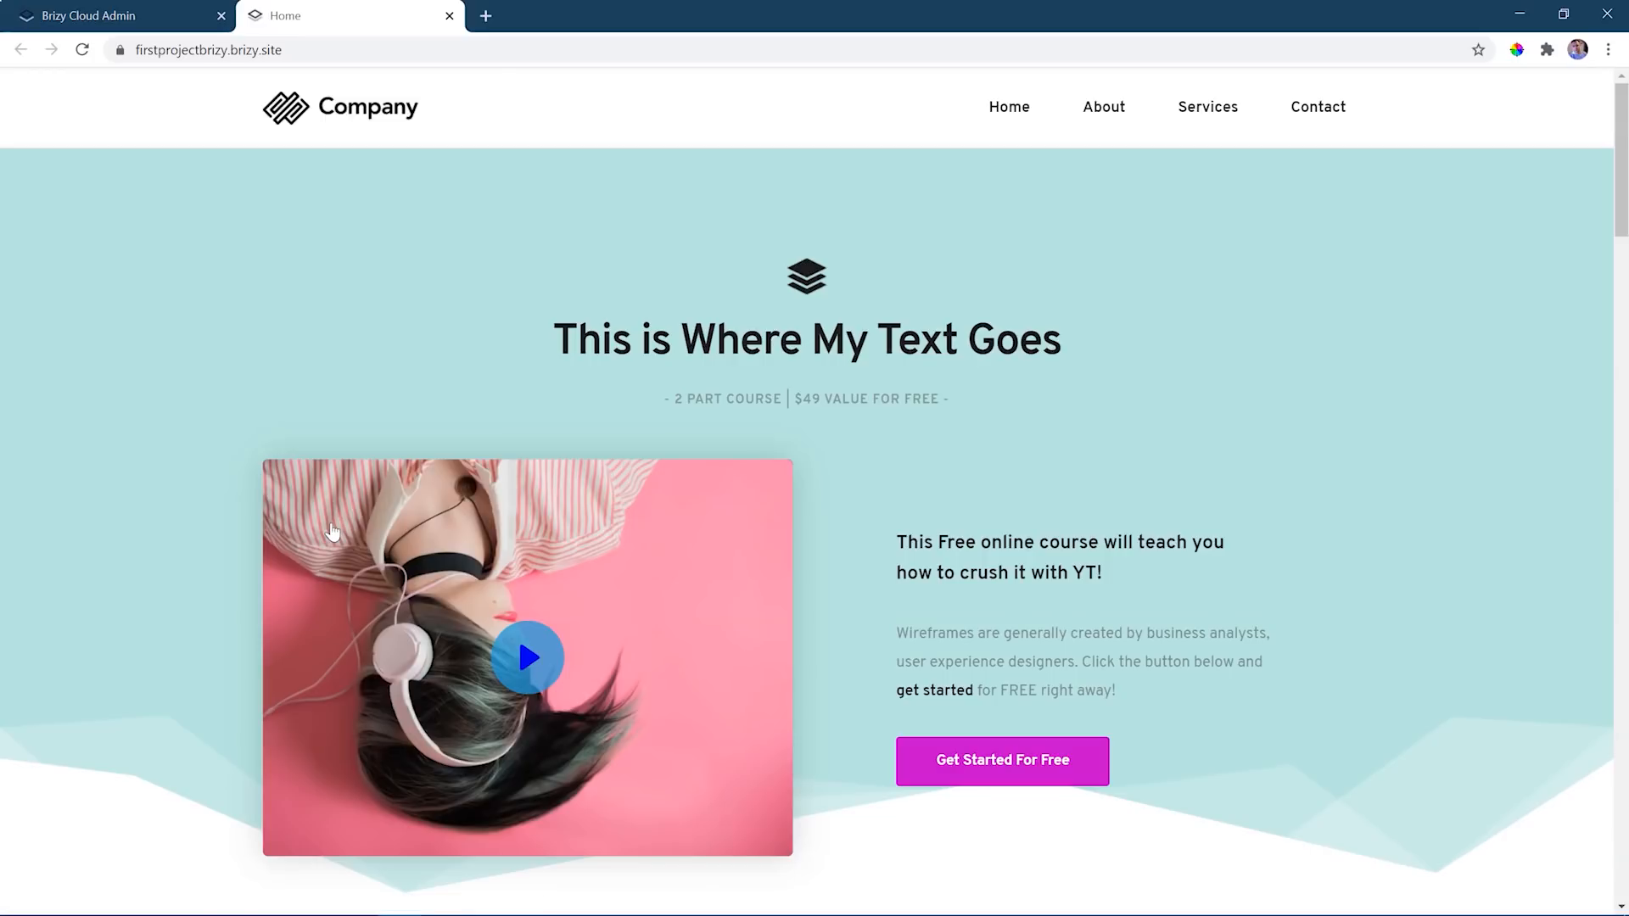
scroll(900, 531, "down", 9)
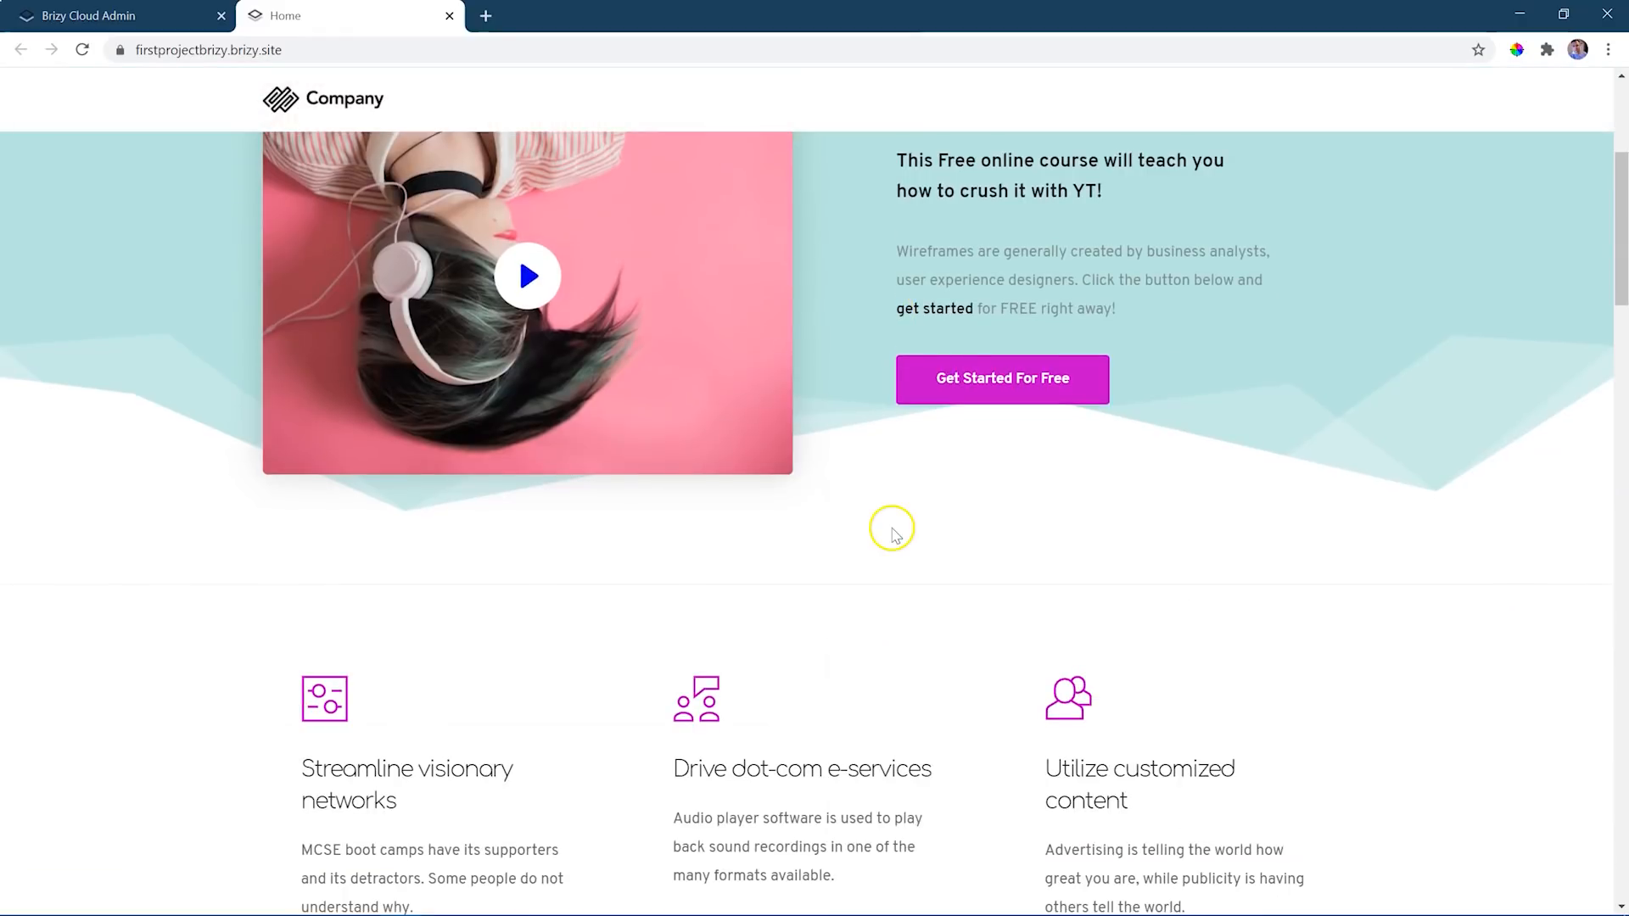
scroll(895, 537, "down", 4)
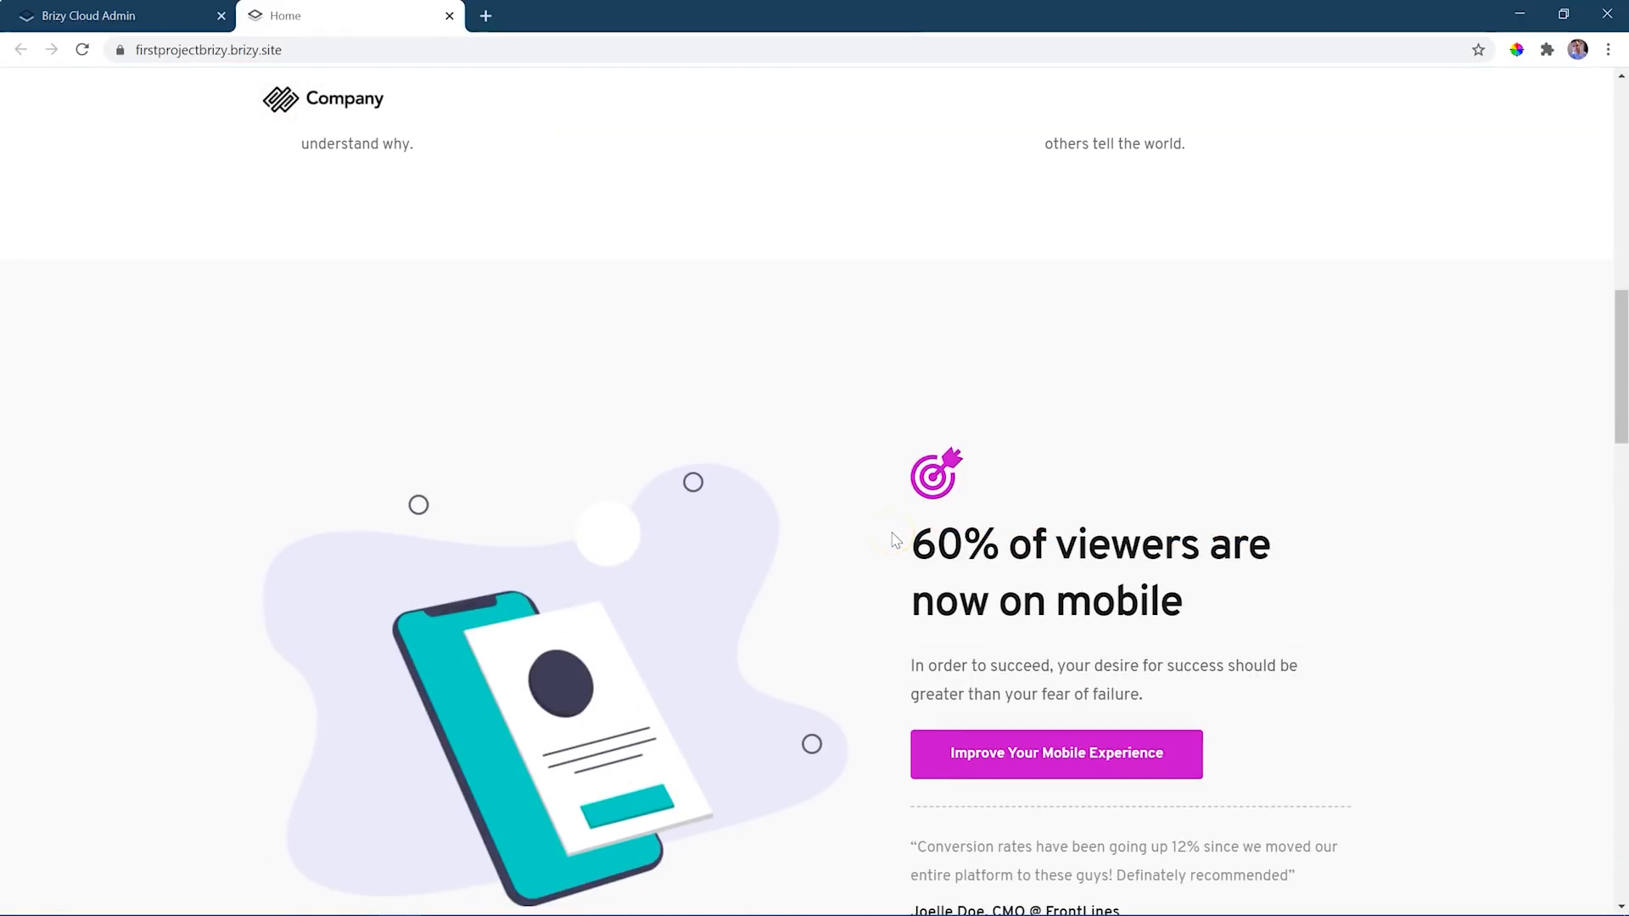
scroll(895, 539, "down", 10)
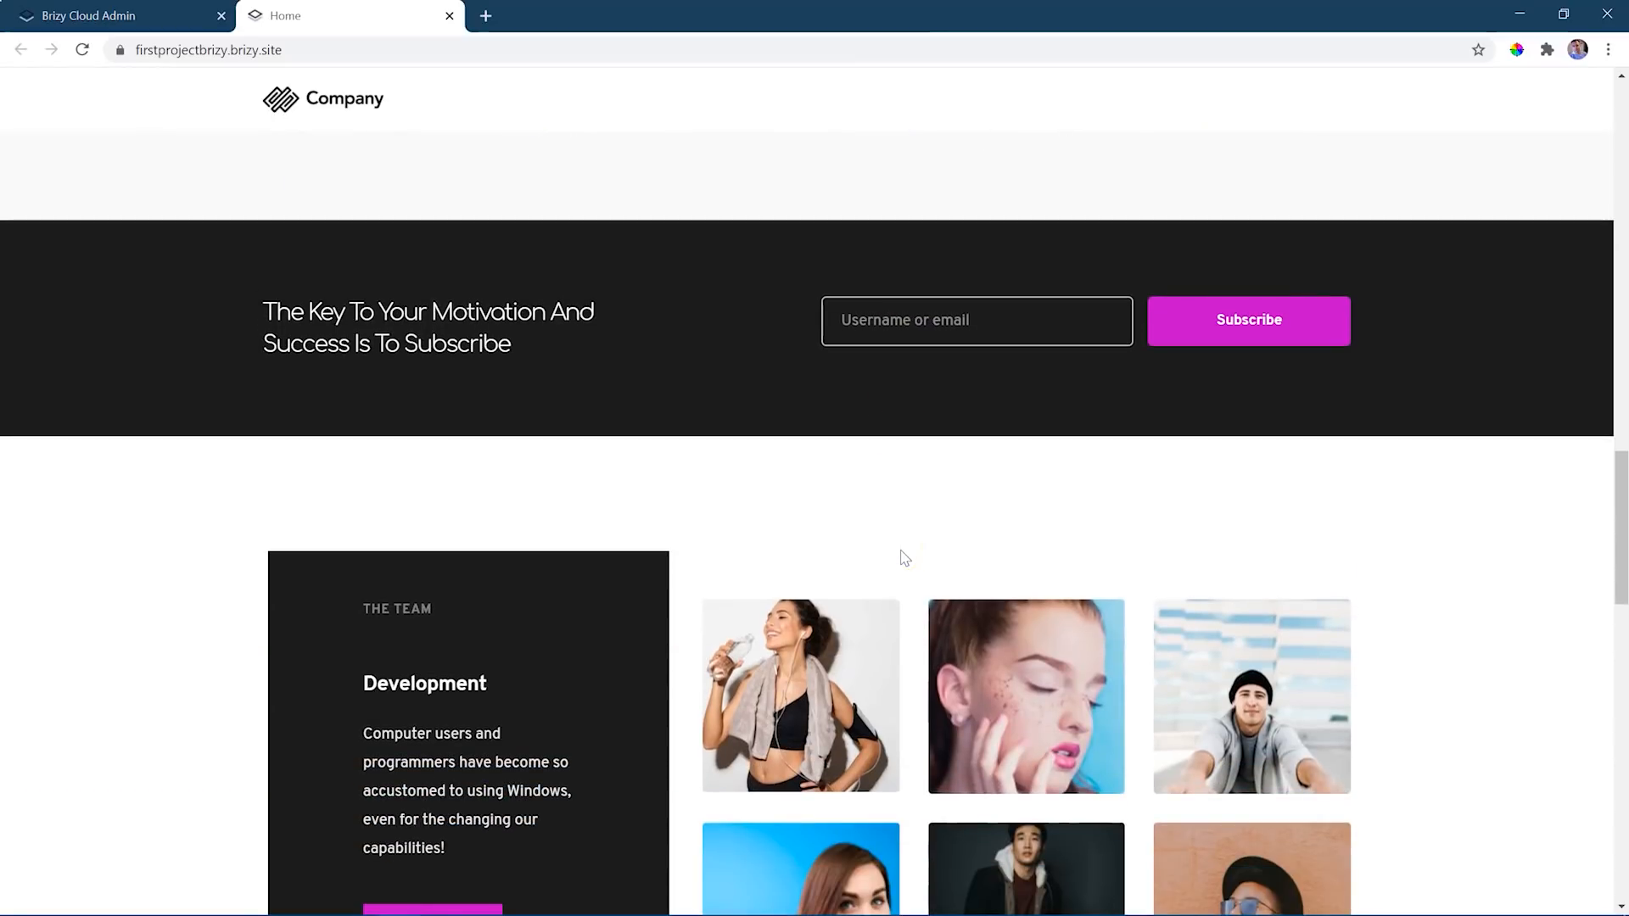
scroll(906, 555, "down", 3)
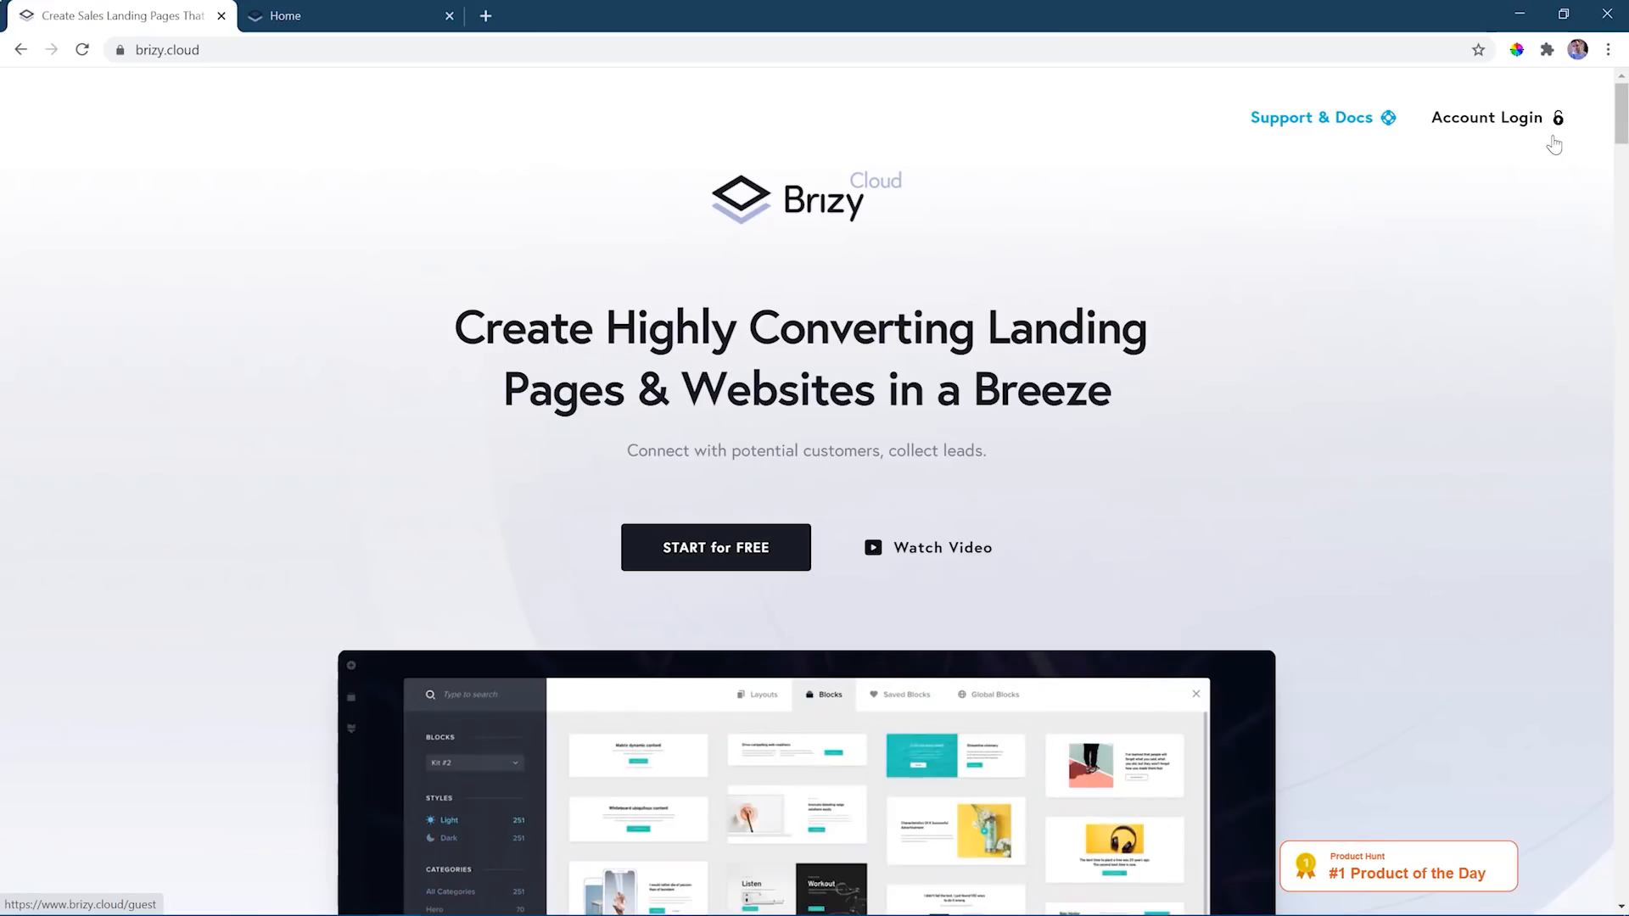
left_click(440, 21)
scroll(1111, 305, "up", 5)
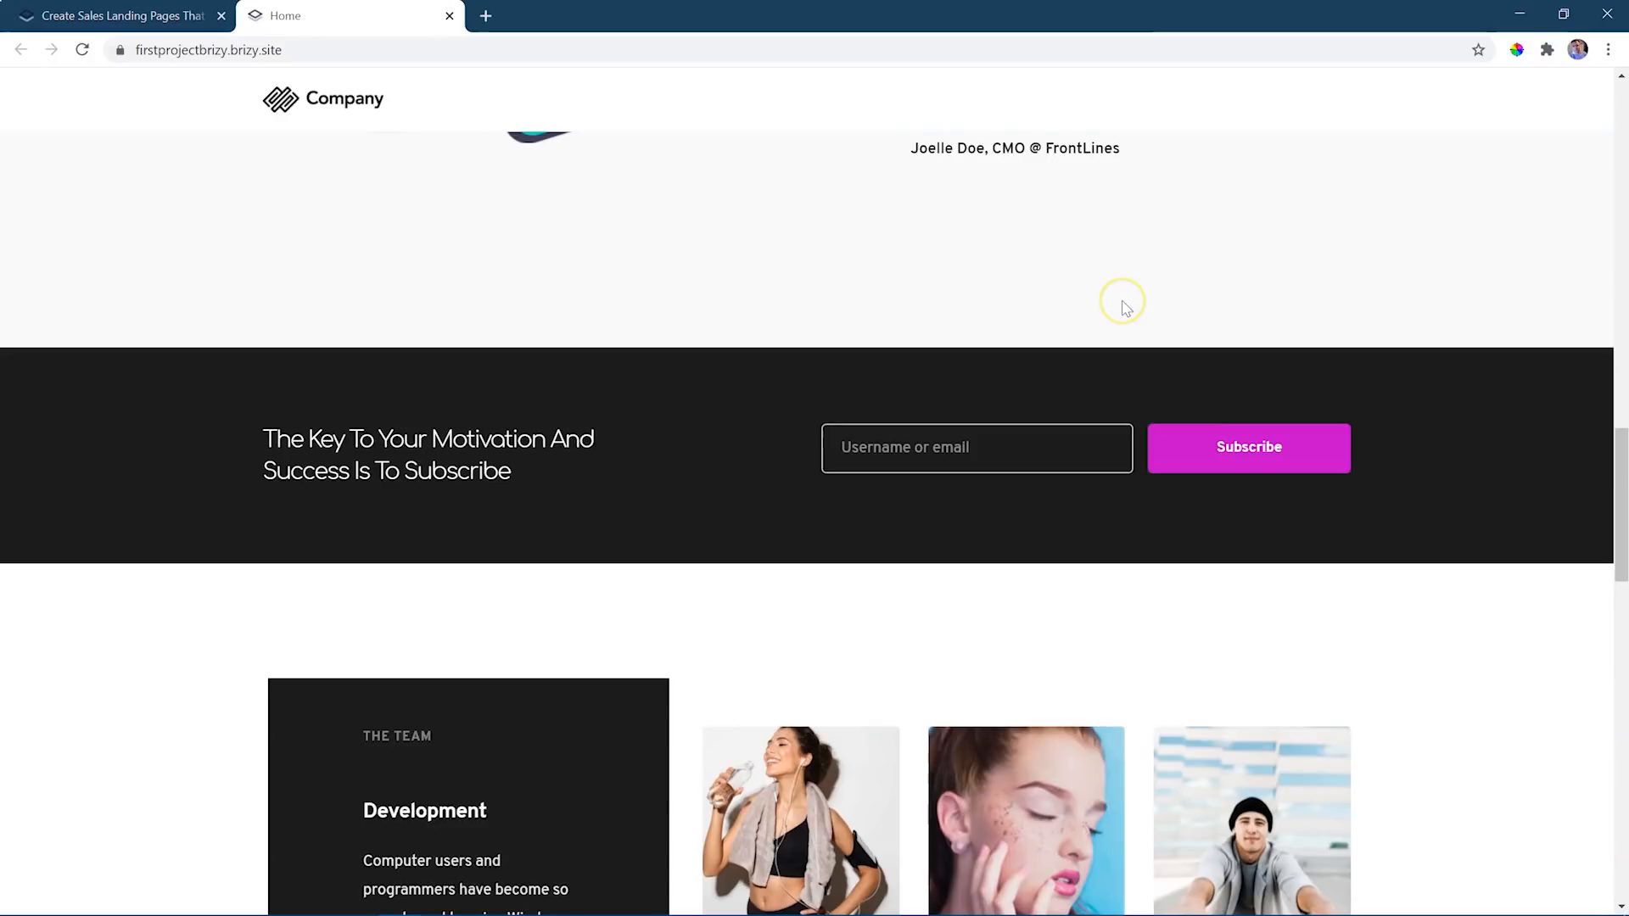
scroll(1126, 307, "up", 2)
left_click_drag(1619, 484, 1621, 129)
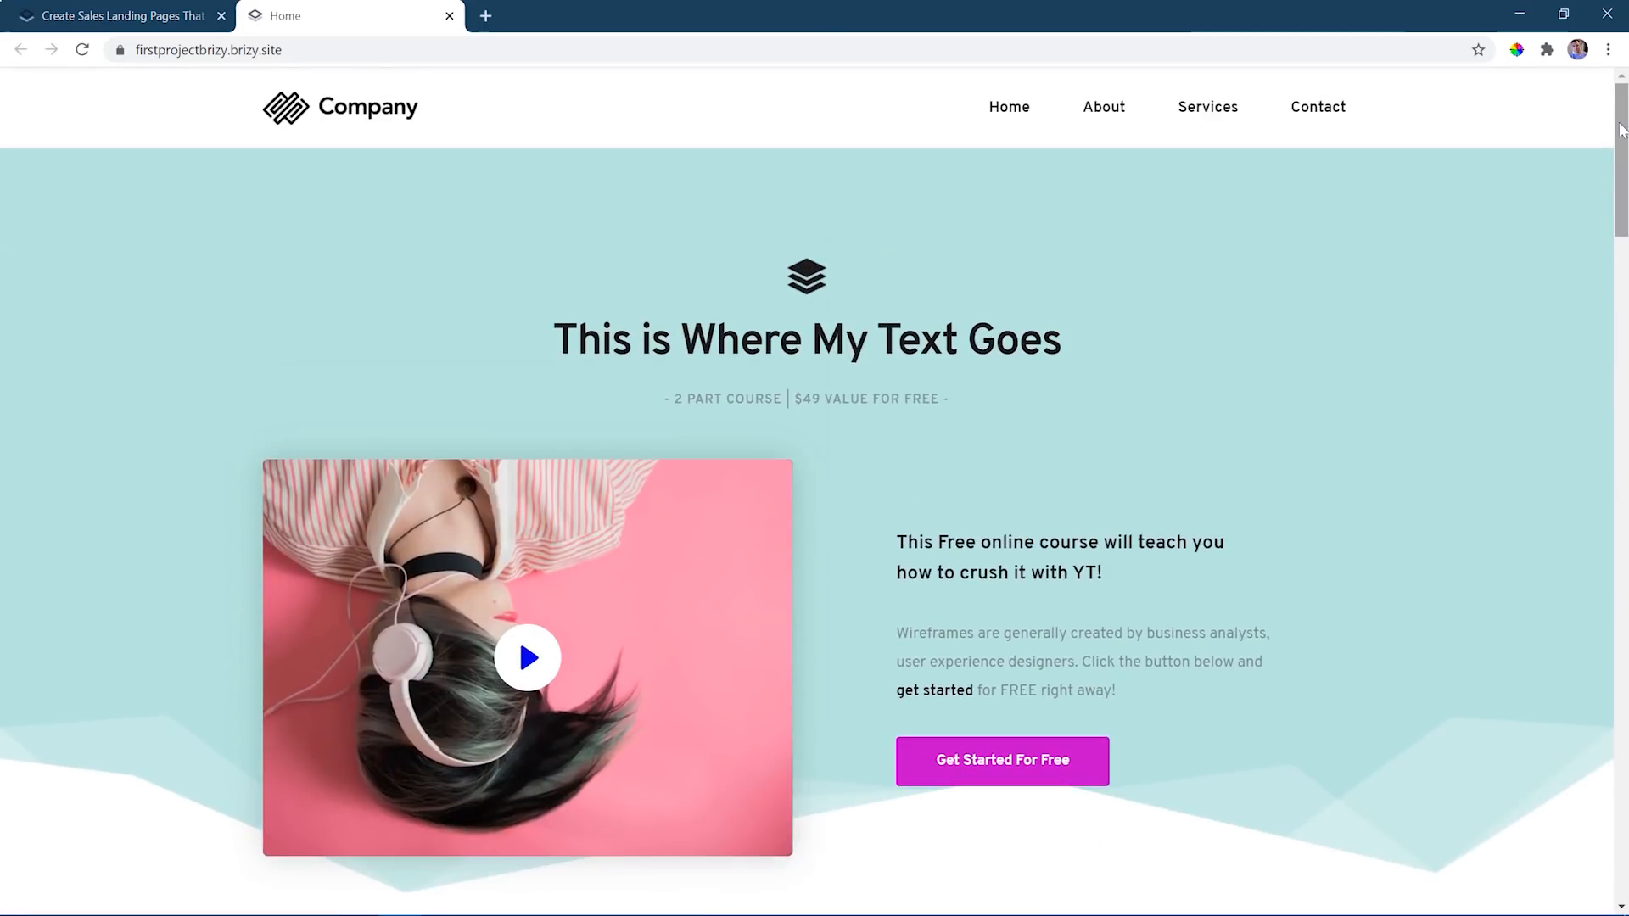